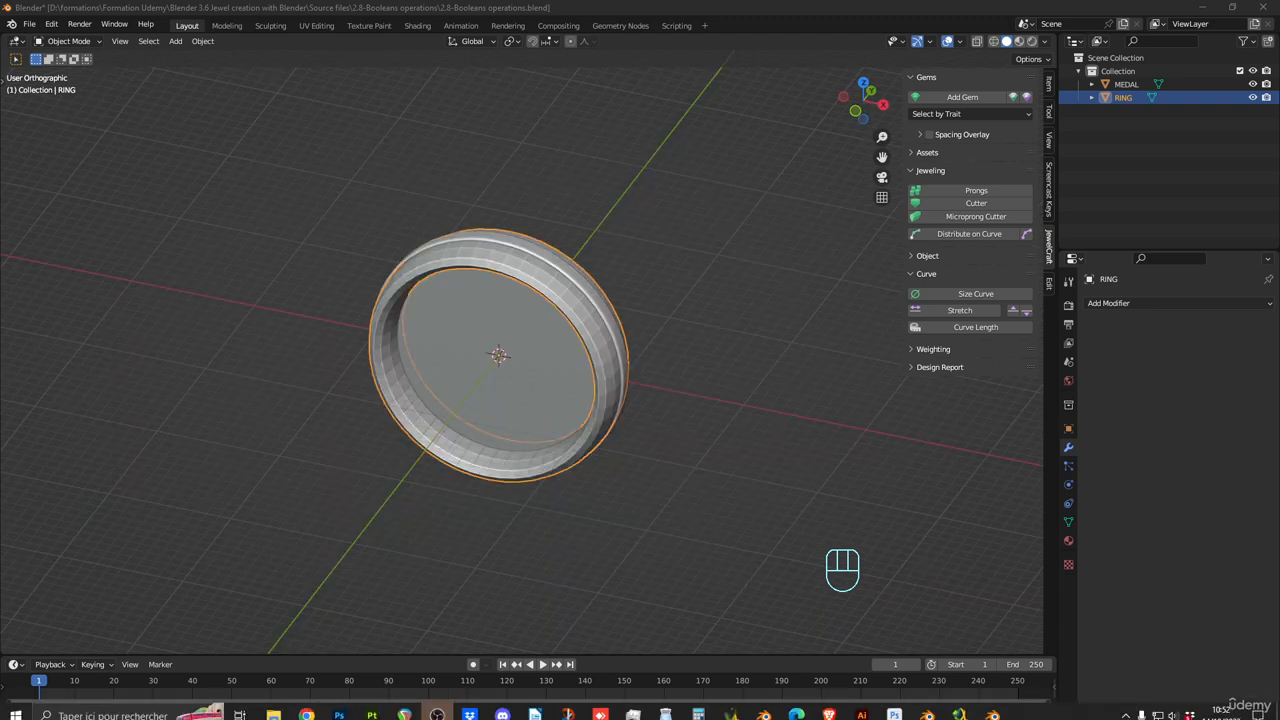
- Hide the RING object so that only the medal remains visible
middle_drag(454, 387, 505, 362)
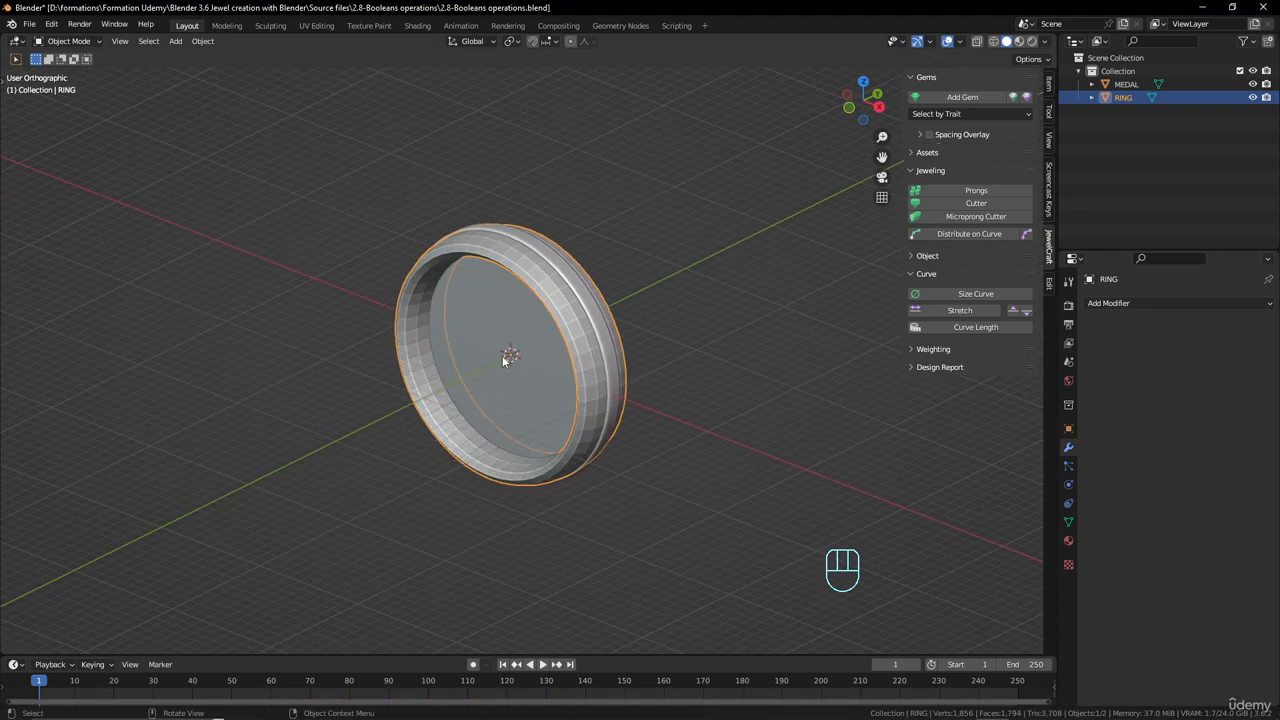
middle_drag(583, 327, 576, 320)
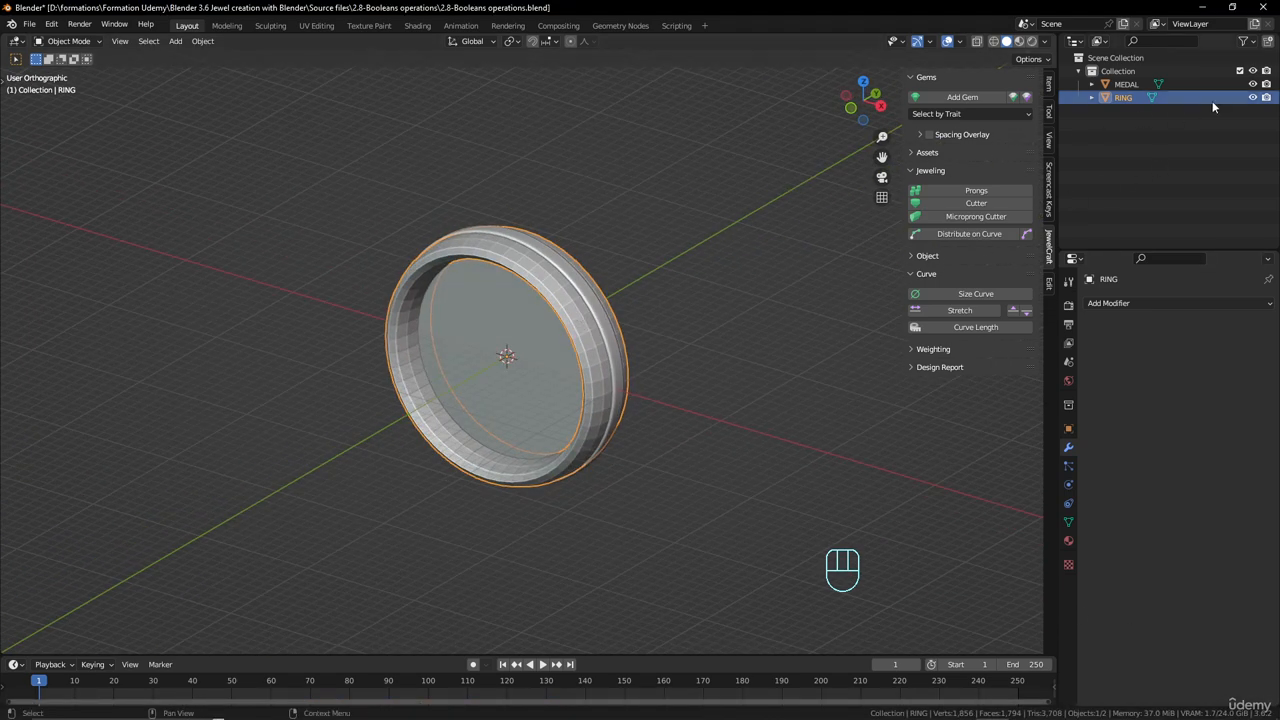
click(1253, 97)
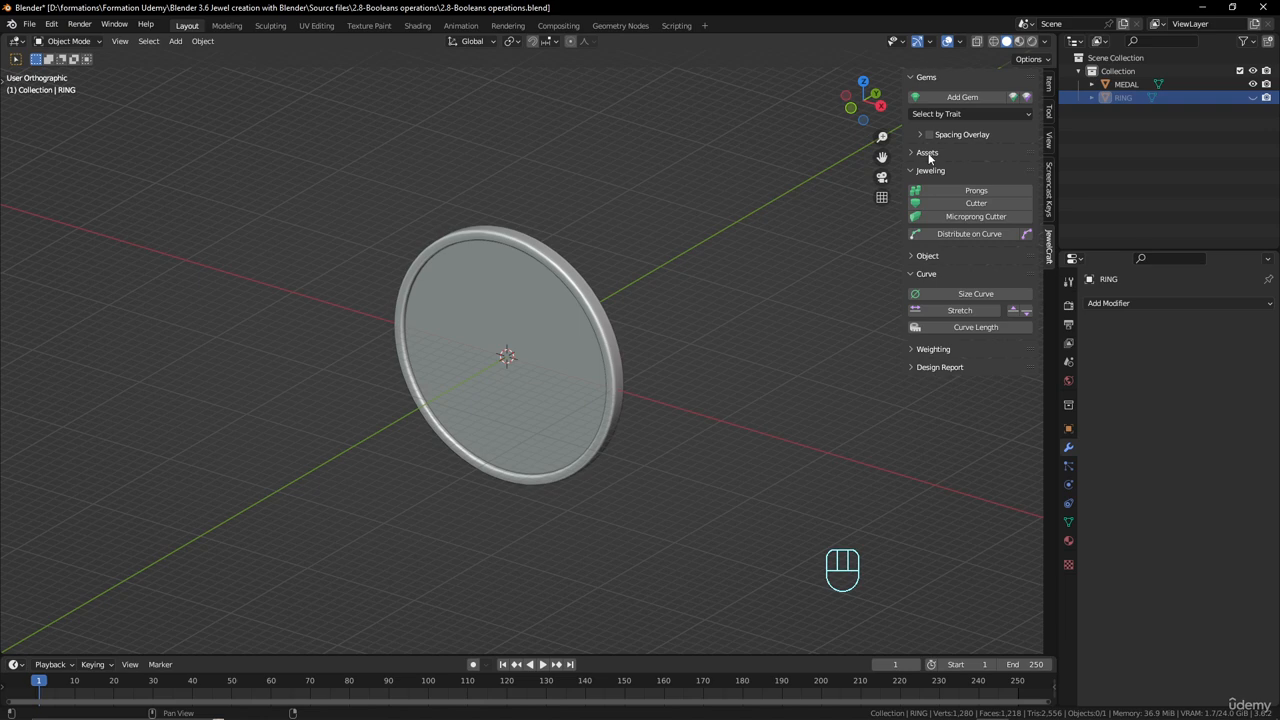
click(555, 281)
middle_drag(555, 281, 700, 280)
click(1253, 84)
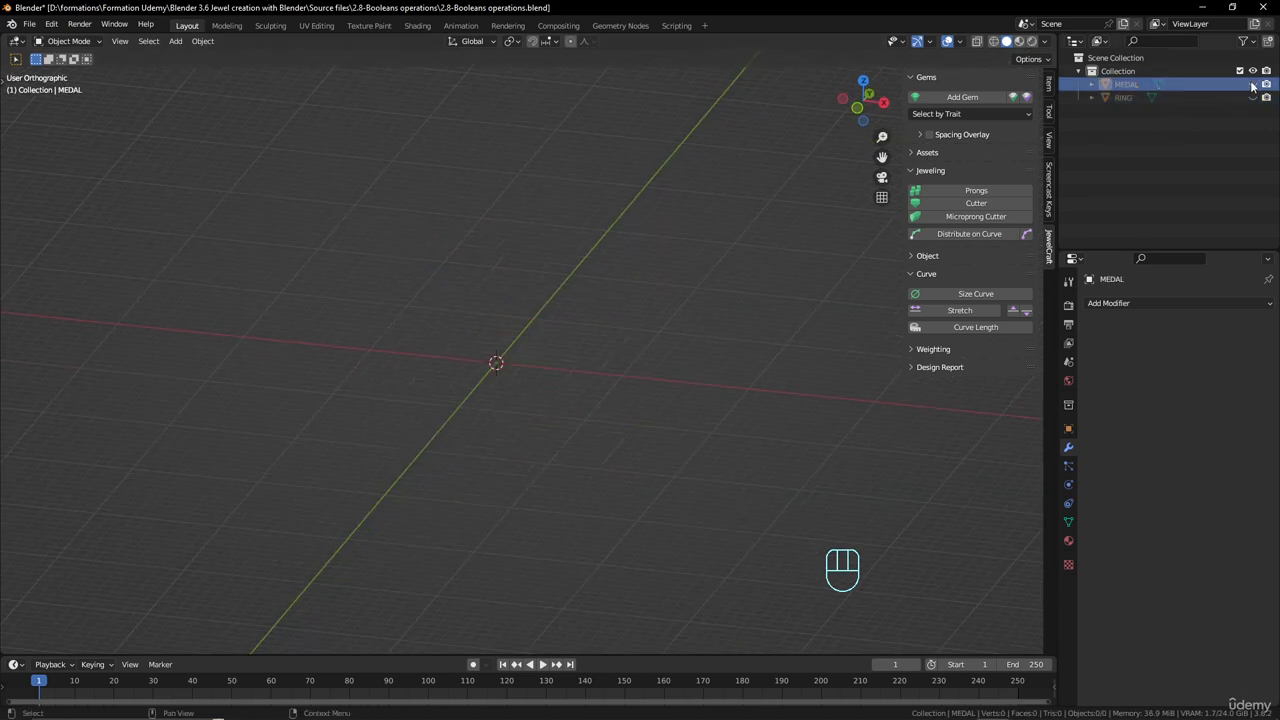
click(1253, 97)
click(1253, 97)
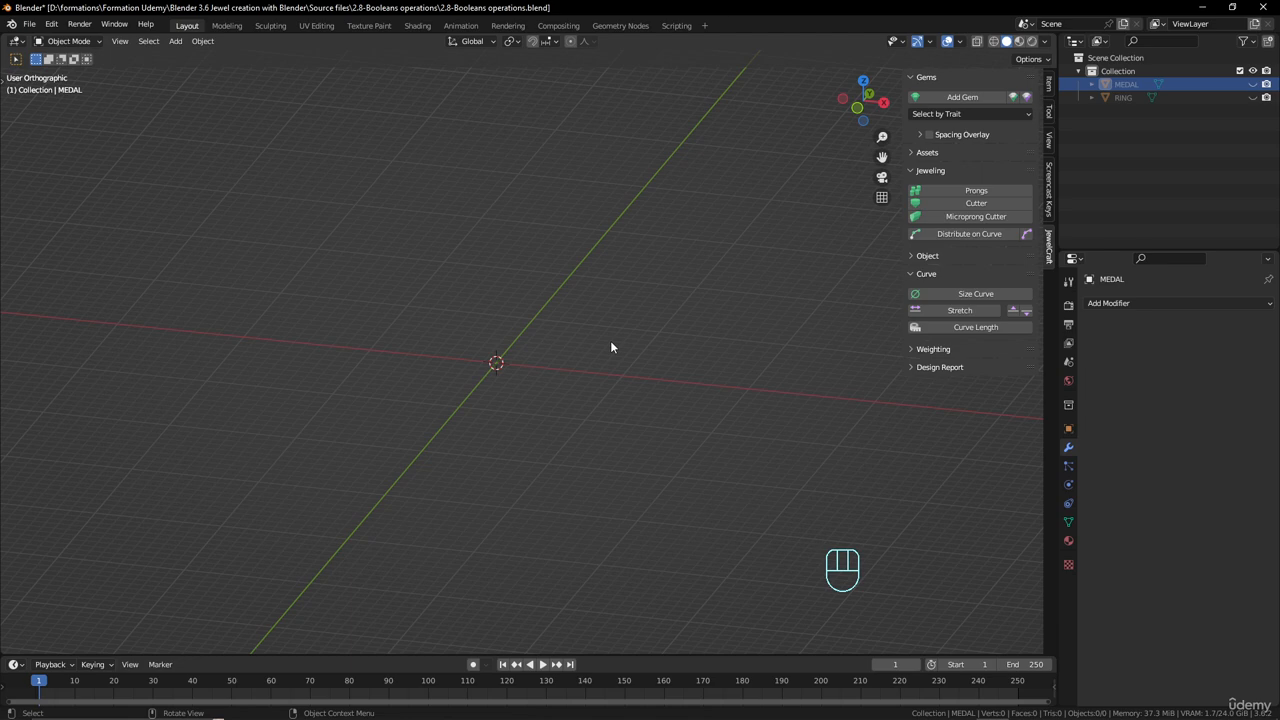
click(1253, 84)
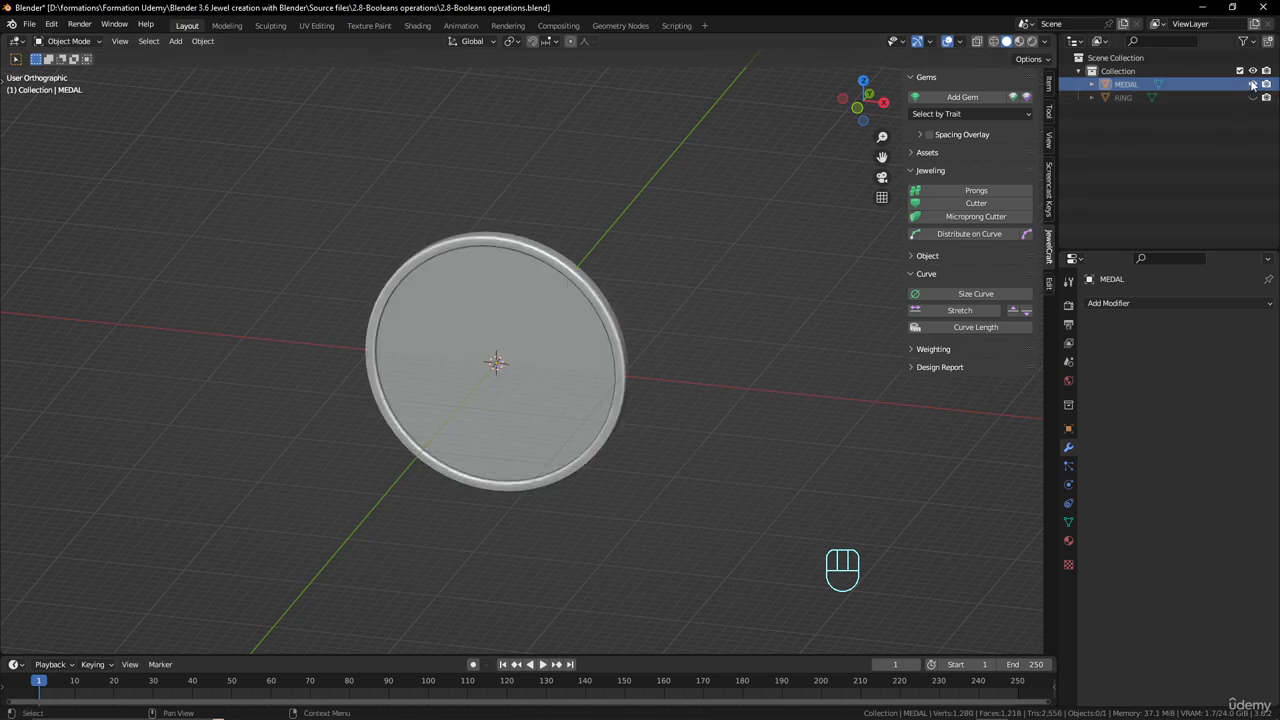
- Select the MEDAL object and switch to the Sculpting workspace to work on it in Sculpt Mode
click(599, 330)
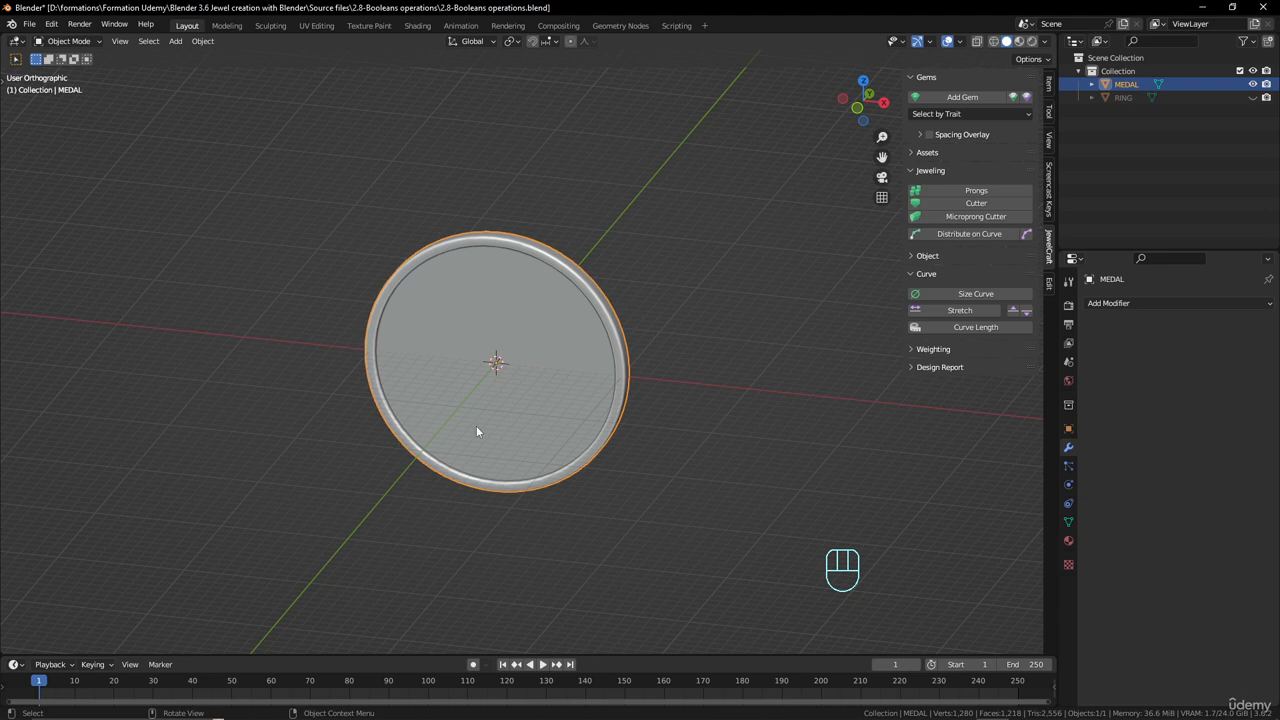
click(68, 41)
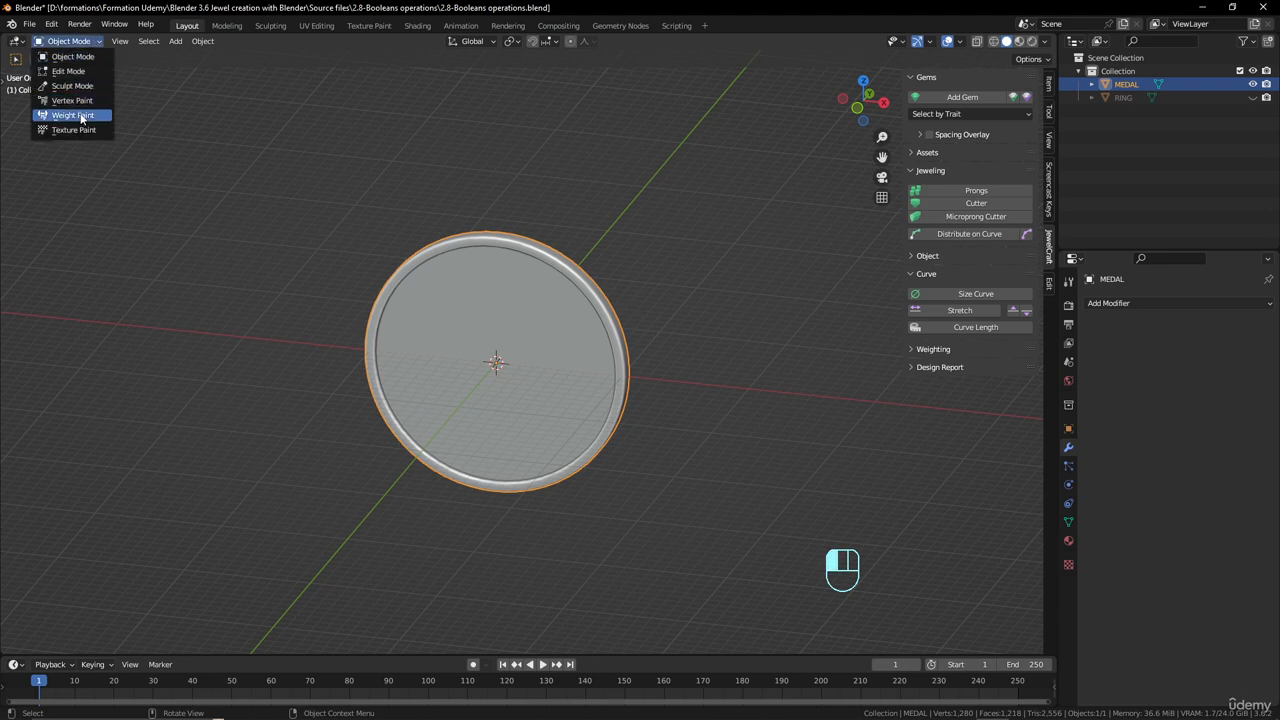
click(270, 25)
scroll(589, 343, down, 5)
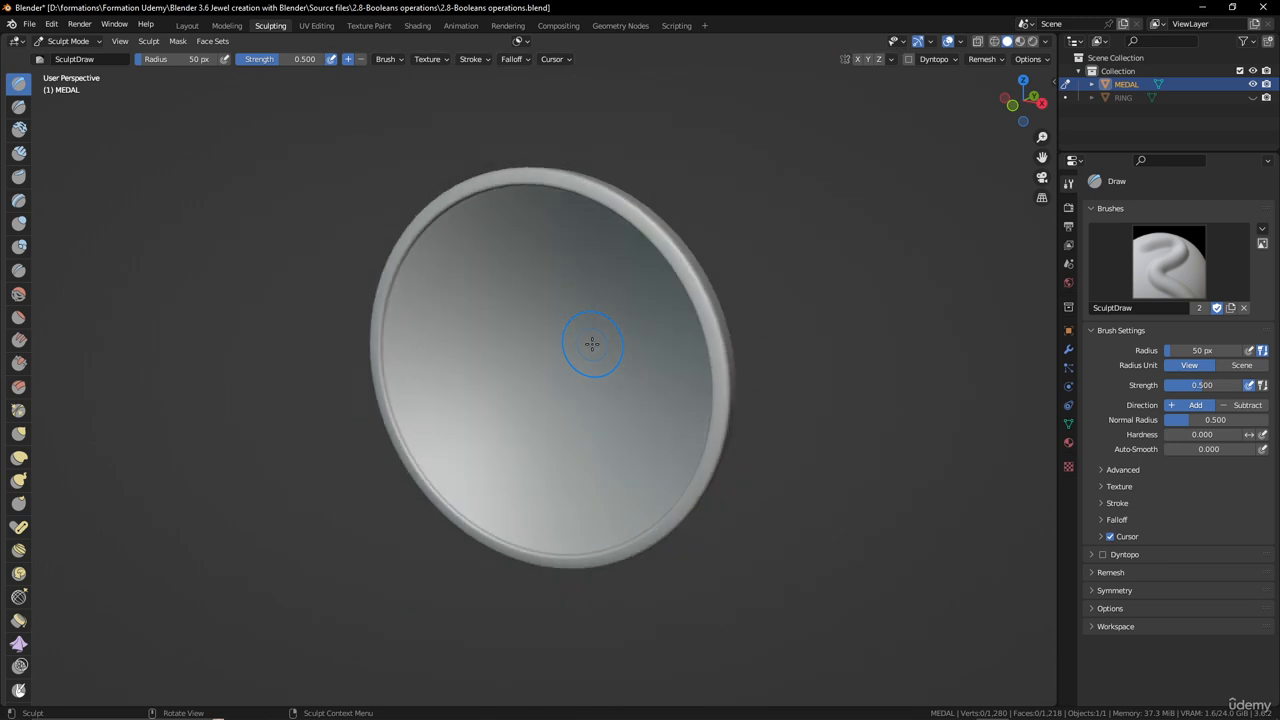
middle_drag(592, 343, 760, 250)
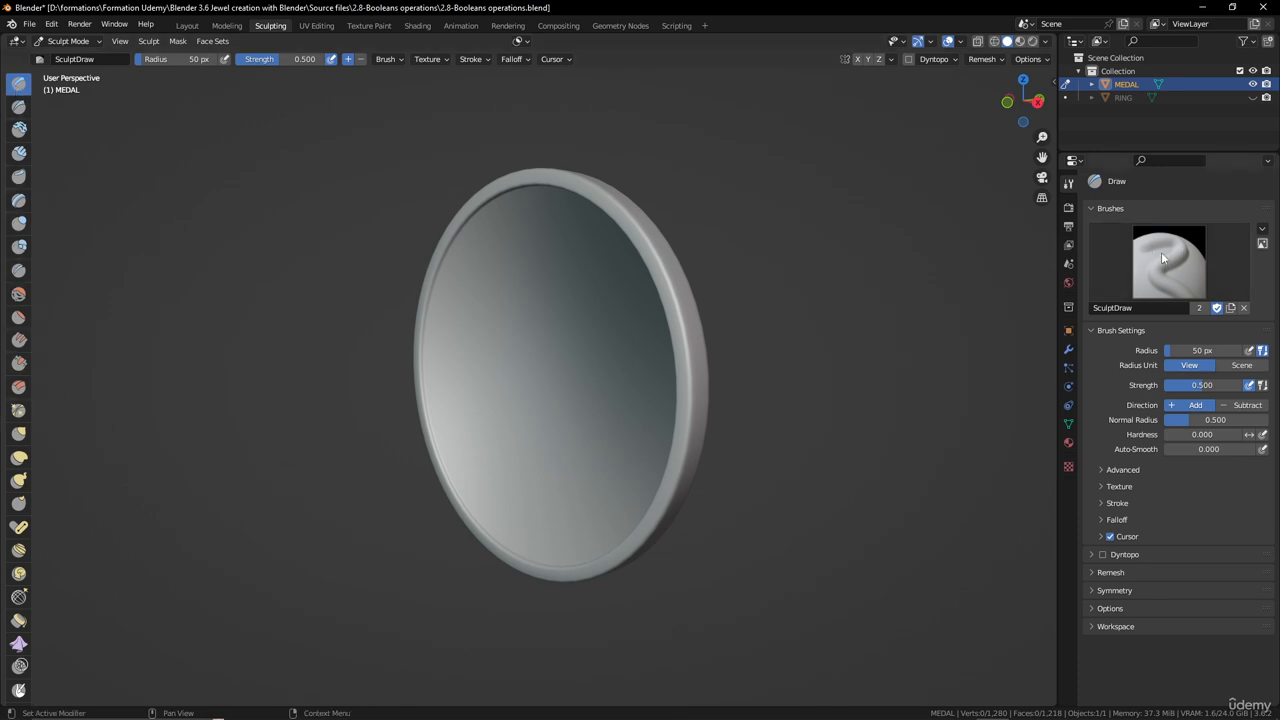
- Compare the Draw Sharp and Clay Strips brushes, and return to the Draw brush
click(18, 106)
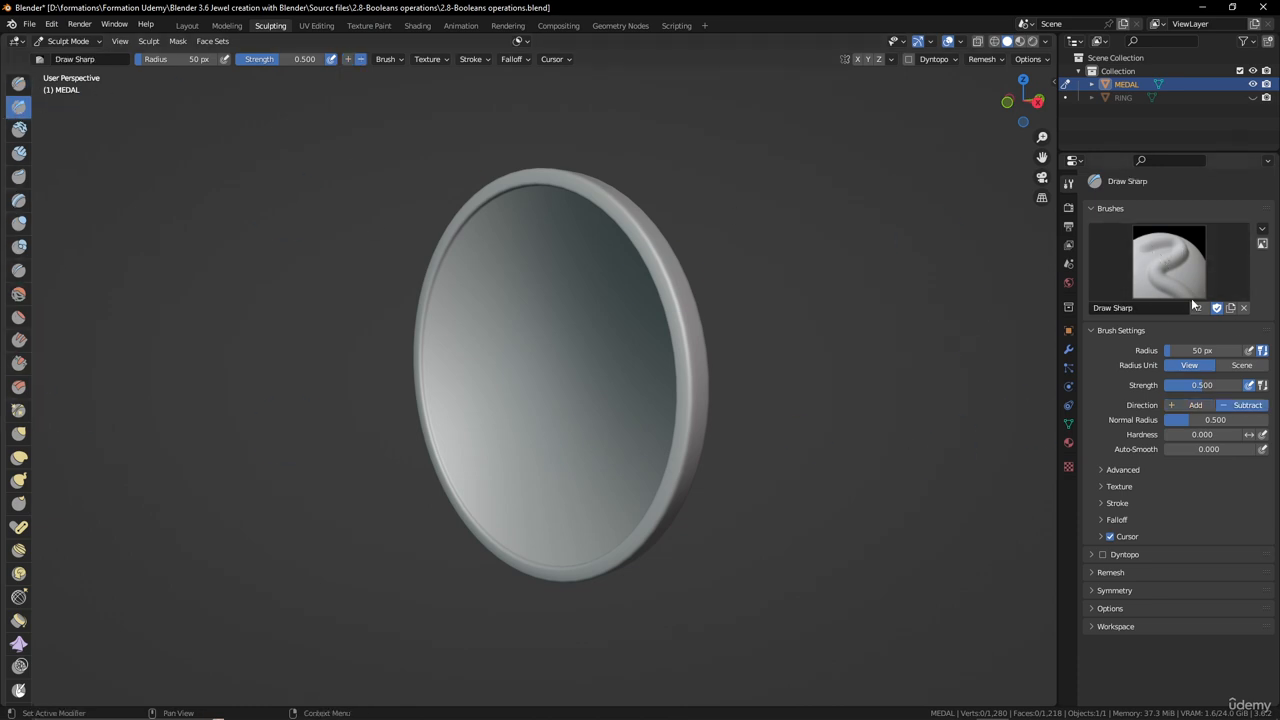
click(18, 129)
click(18, 152)
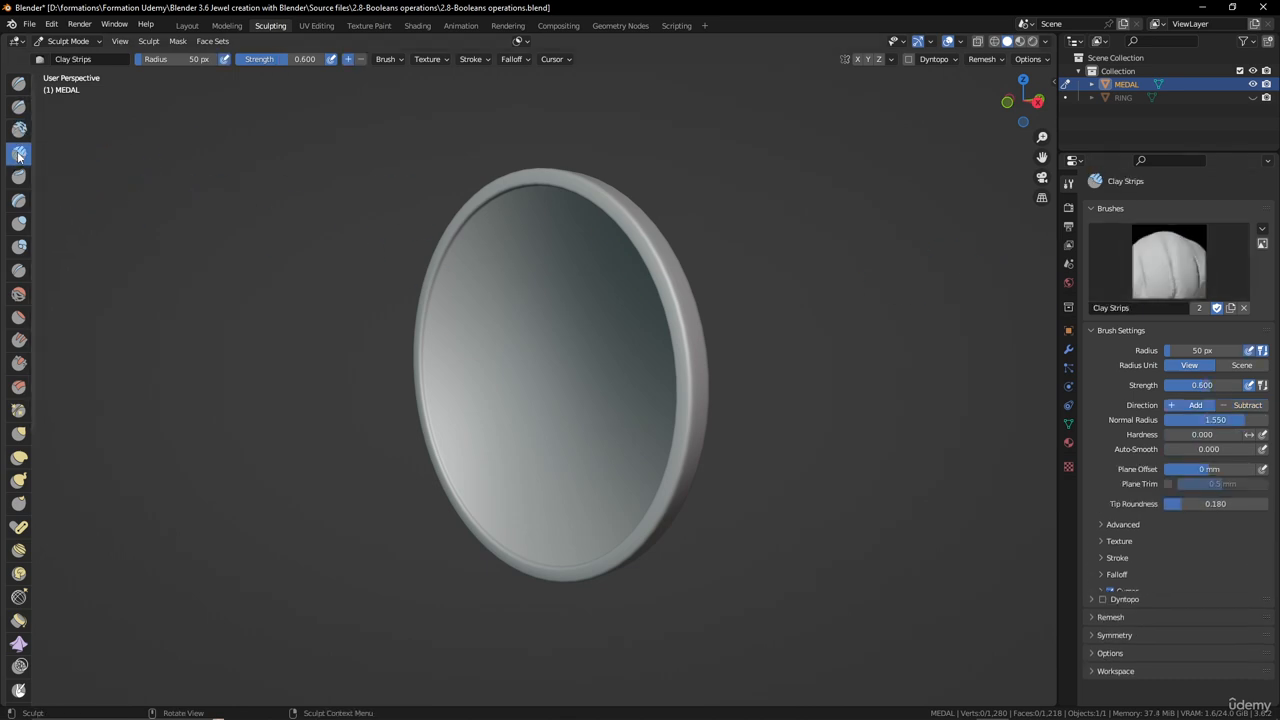
click(18, 83)
middle_drag(774, 343, 686, 355)
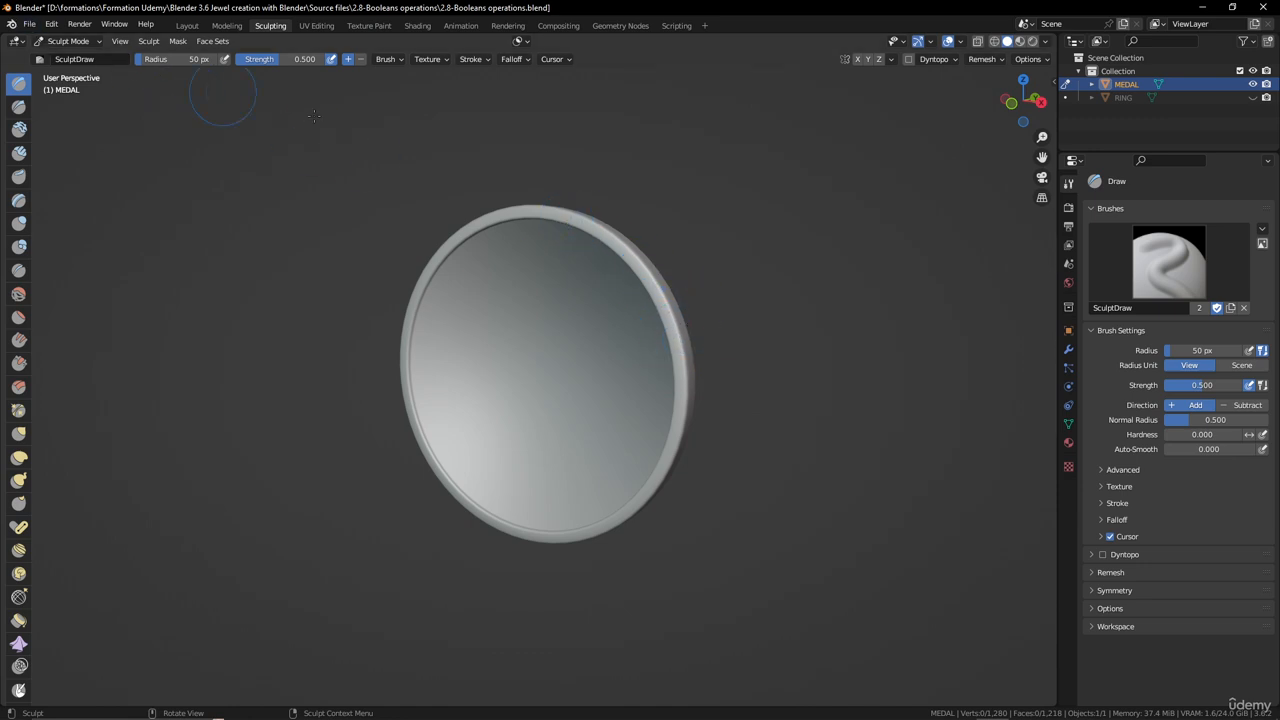
- Sculpt a short additive stroke on the medal's outer rim with the Draw brush at 50 px radius and 0.500 strength
scroll(741, 276, up, 3)
scroll(741, 277, down, 1)
shift+middle_drag(741, 277, 651, 301)
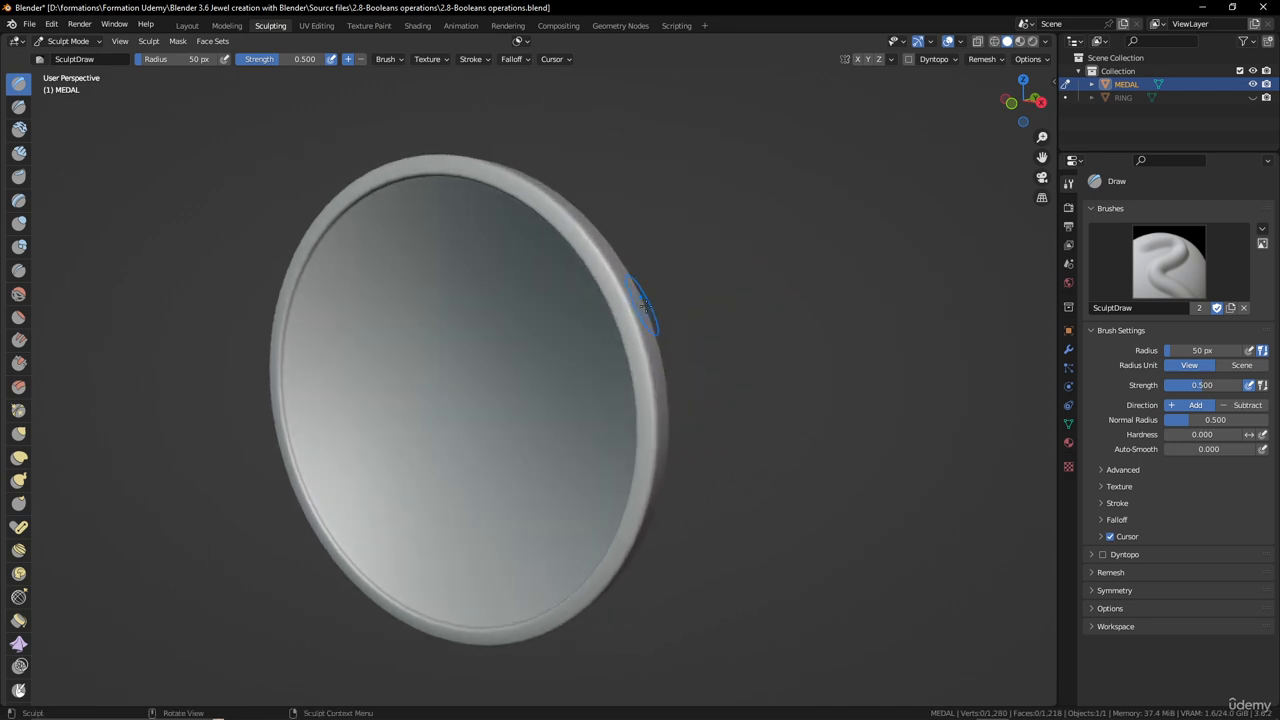
scroll(660, 244, up, 1)
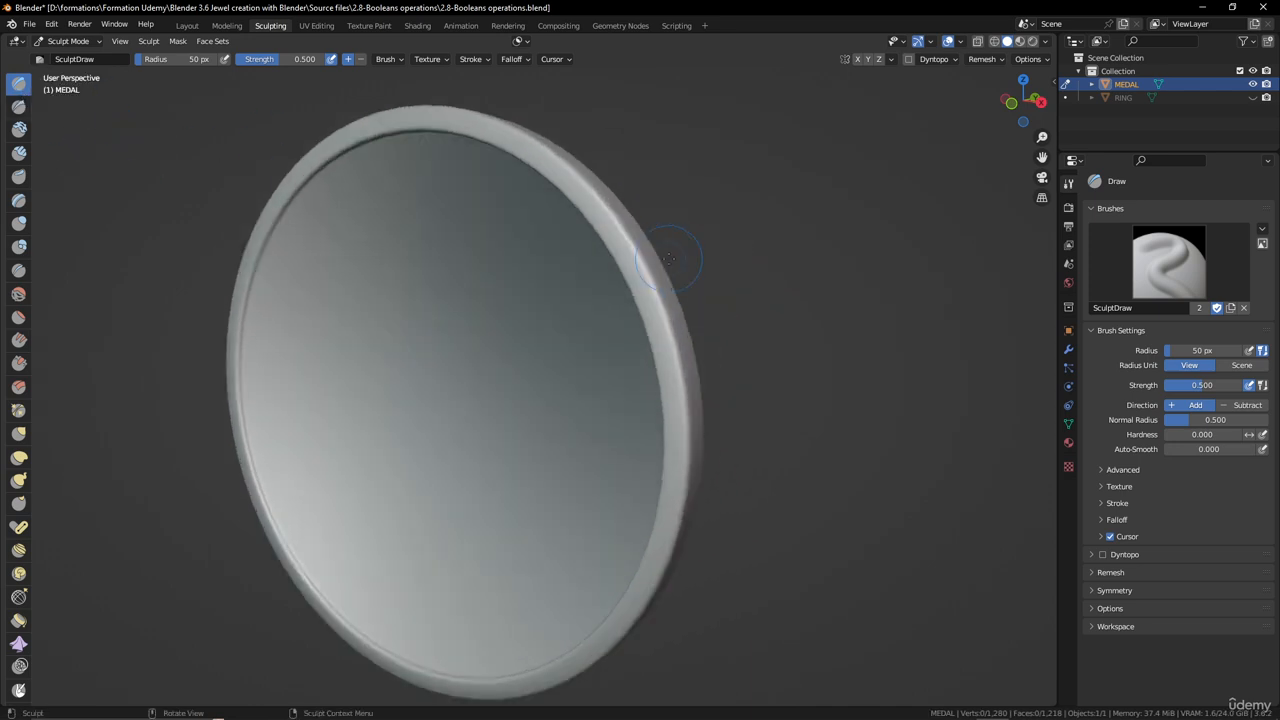
scroll(643, 240, up, 1)
middle_drag(654, 214, 717, 355)
mouse_move(717, 355)
mouse_down()
mouse_move(685, 220)
mouse_move(725, 429)
mouse_move(722, 315)
mouse_move(697, 309)
mouse_move(714, 363)
mouse_move(723, 337)
mouse_up()
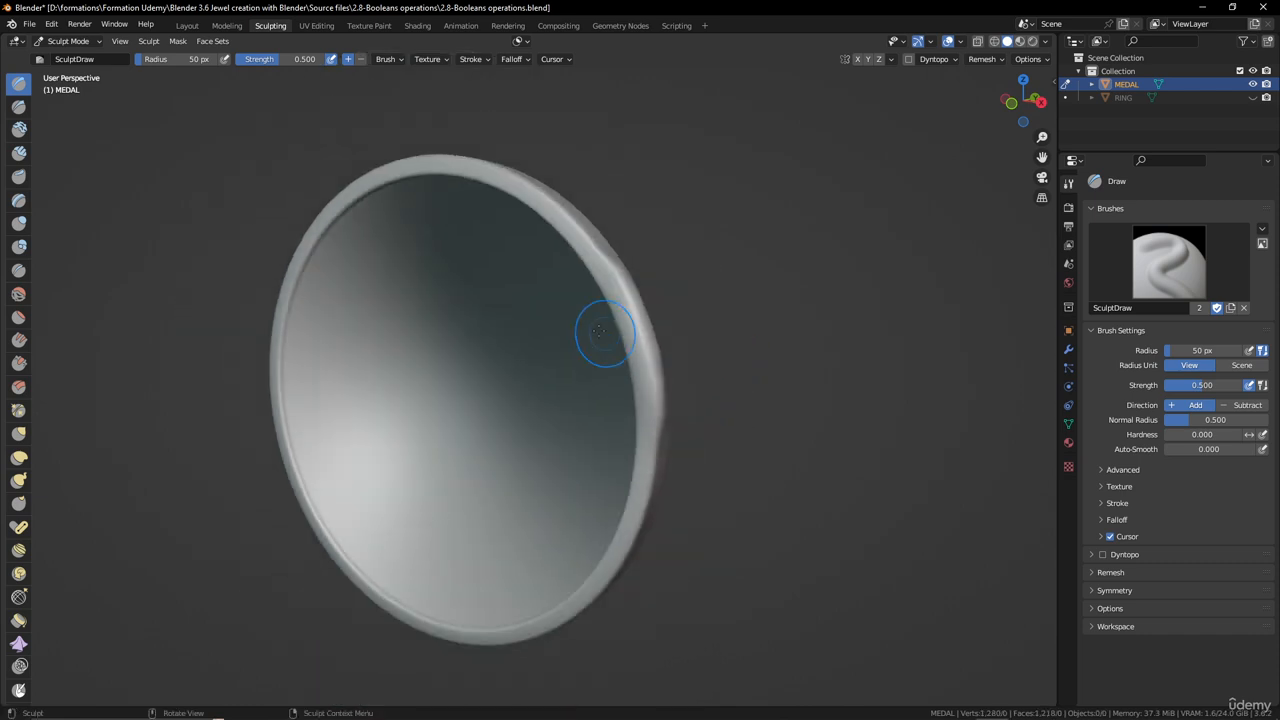
- Enable the Wireframe overlay in the viewport to show the medal's mesh topology
mouse_move(598, 331)
middle_down()
mouse_move(466, 309)
mouse_move(529, 257)
middle_up()
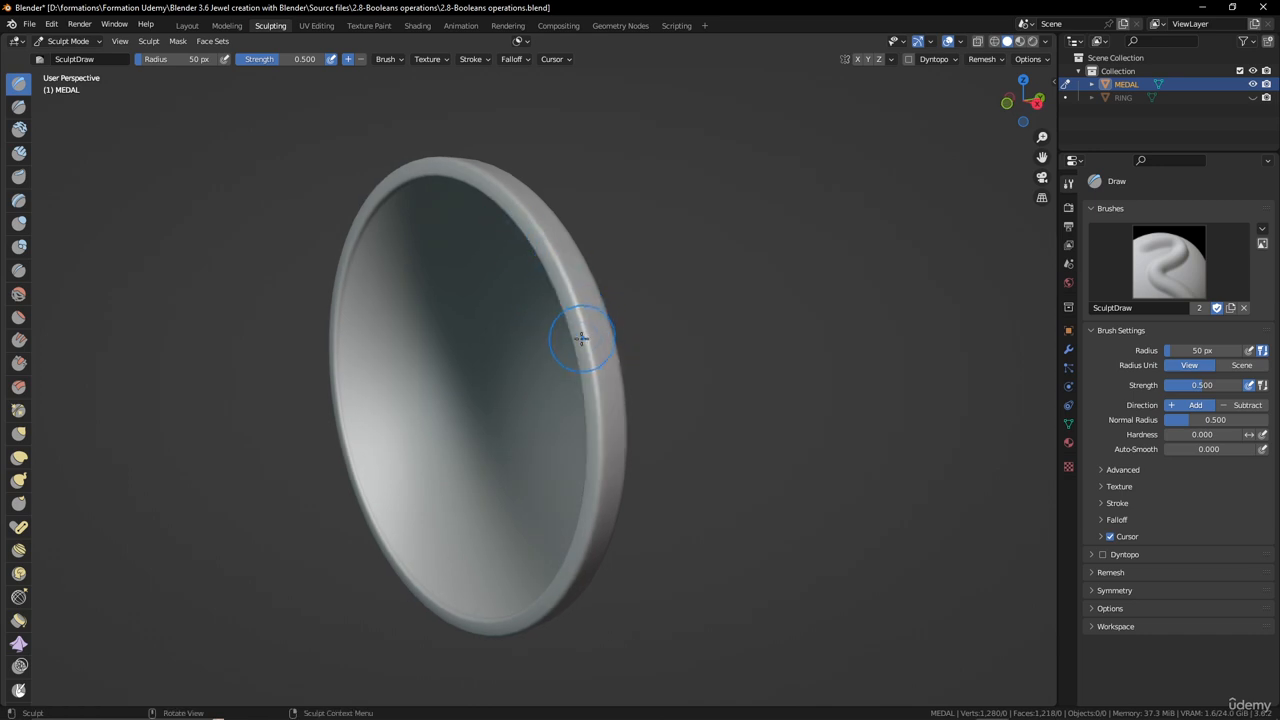
mouse_move(580, 337)
middle_down()
mouse_move(667, 323)
mouse_move(631, 346)
mouse_move(731, 317)
middle_up()
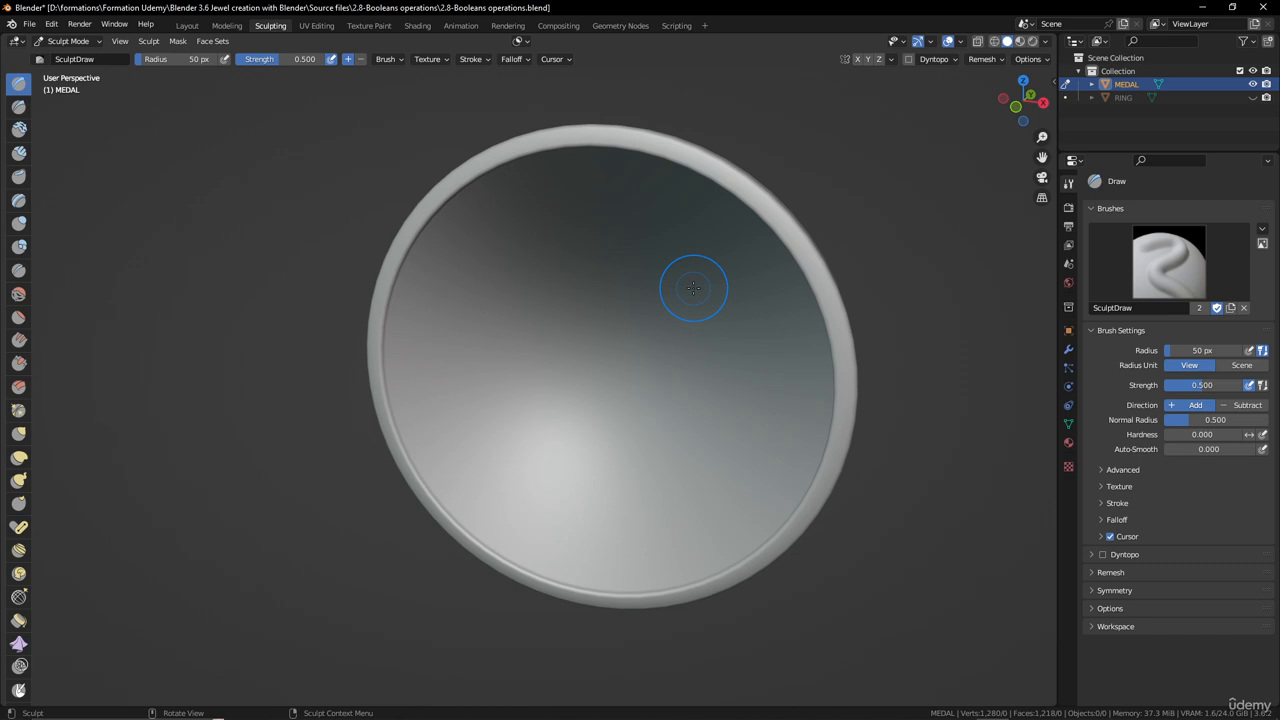
shift+middle_drag(693, 288, 663, 280)
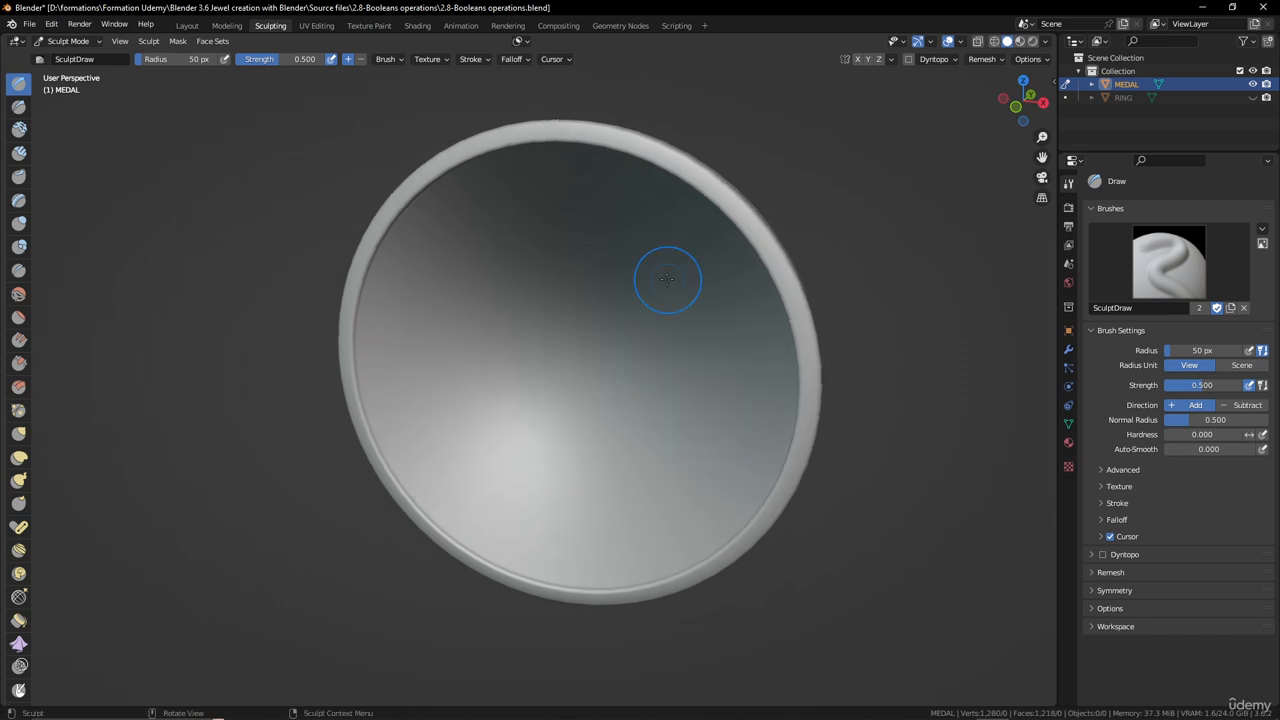
click(961, 42)
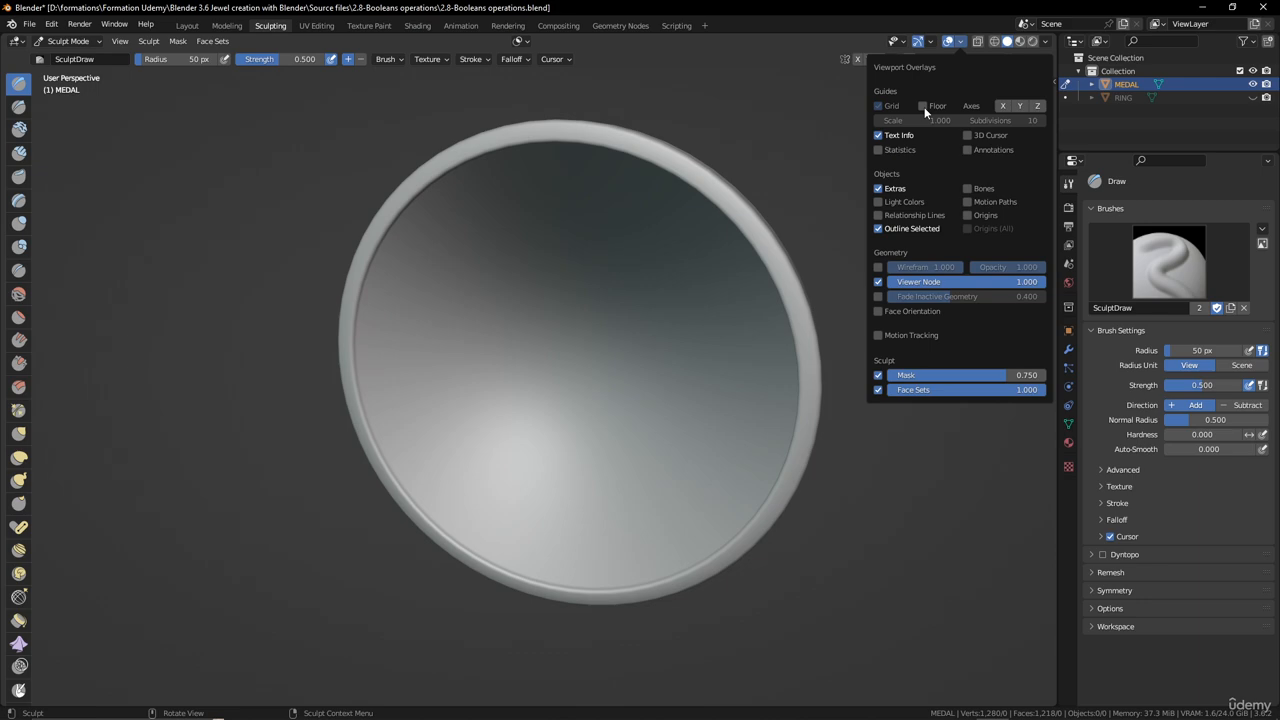
click(878, 270)
mouse_move(850, 426)
middle_down()
mouse_move(649, 245)
mouse_move(629, 271)
middle_up()
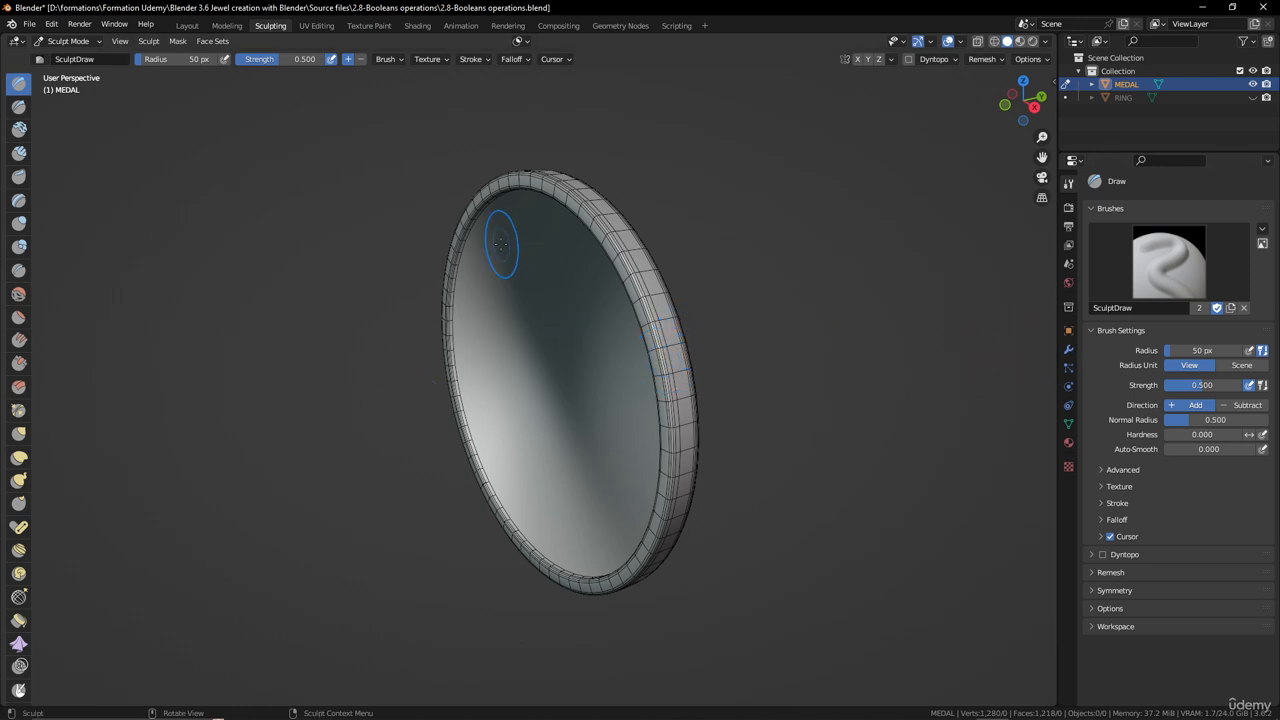
- In Edit Mode, extrude the medal's large back face and scale it inward to a tiny central disc, about 0.017
key(Tab)
mouse_move(586, 286)
middle_down()
mouse_move(677, 277)
mouse_move(643, 348)
mouse_move(400, 343)
mouse_move(445, 320)
middle_up()
key(a)
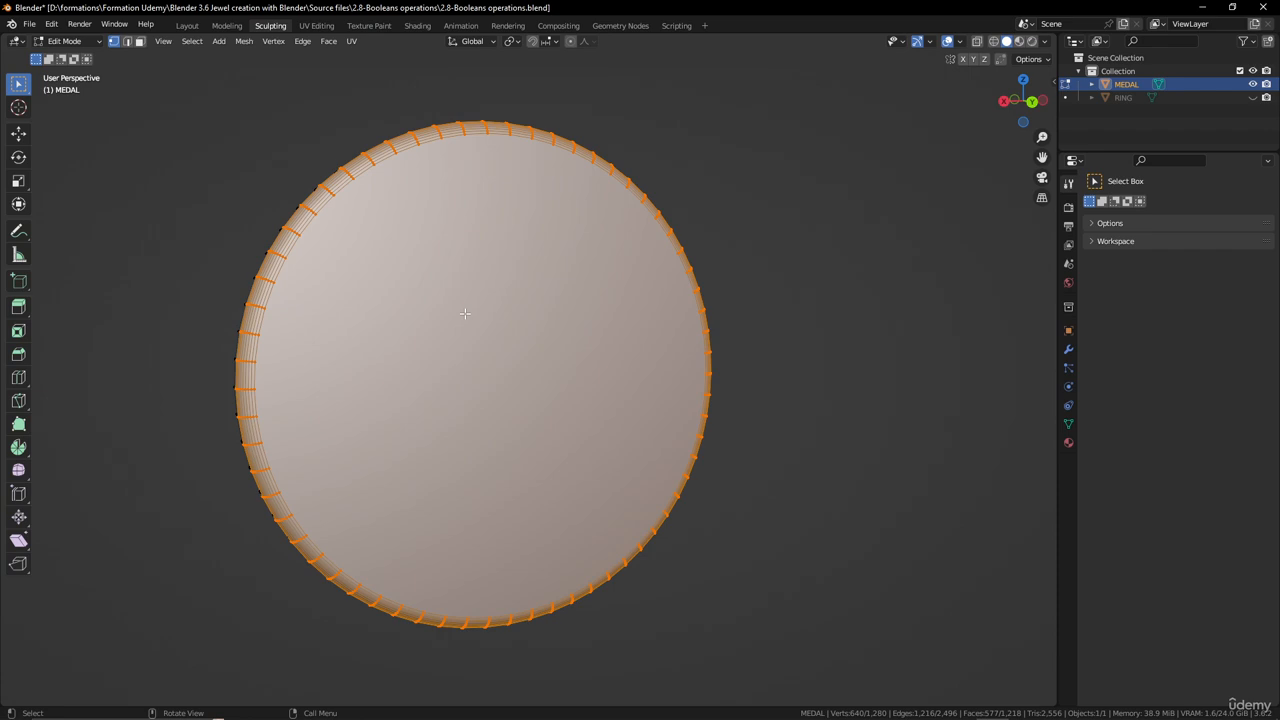
key(alt+a)
click(140, 41)
click(426, 297)
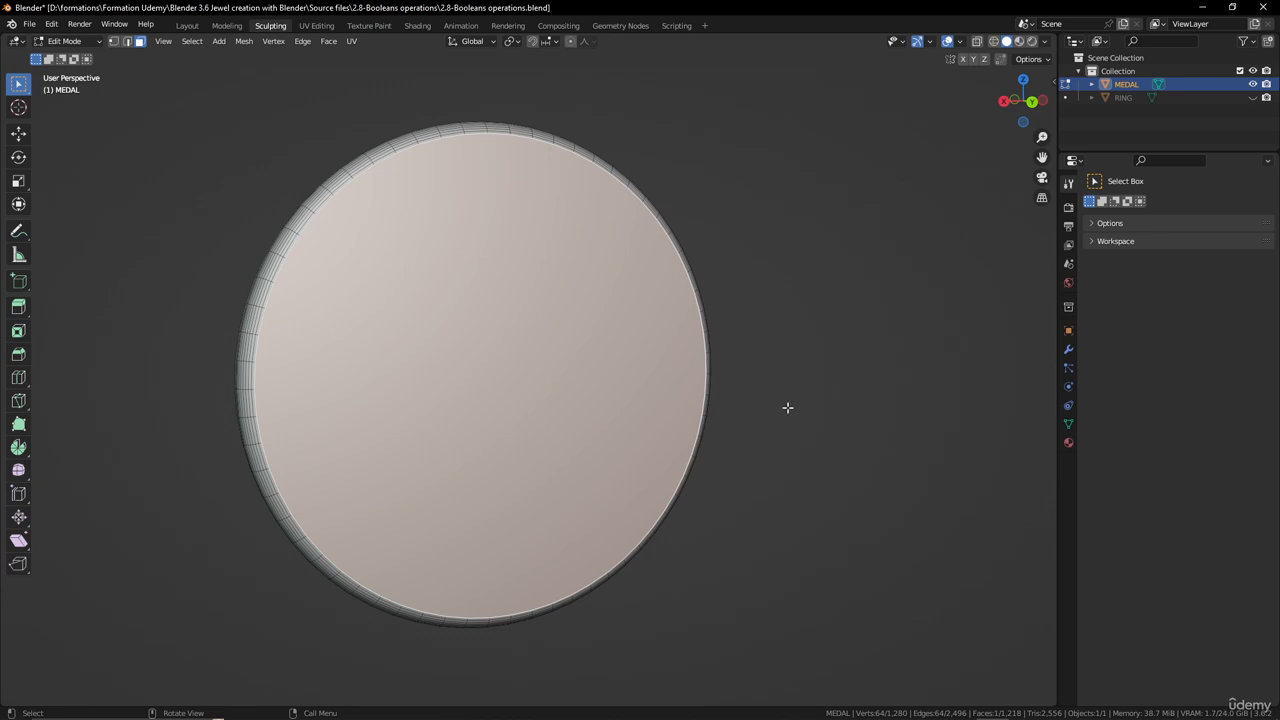
key(e)
key(s)
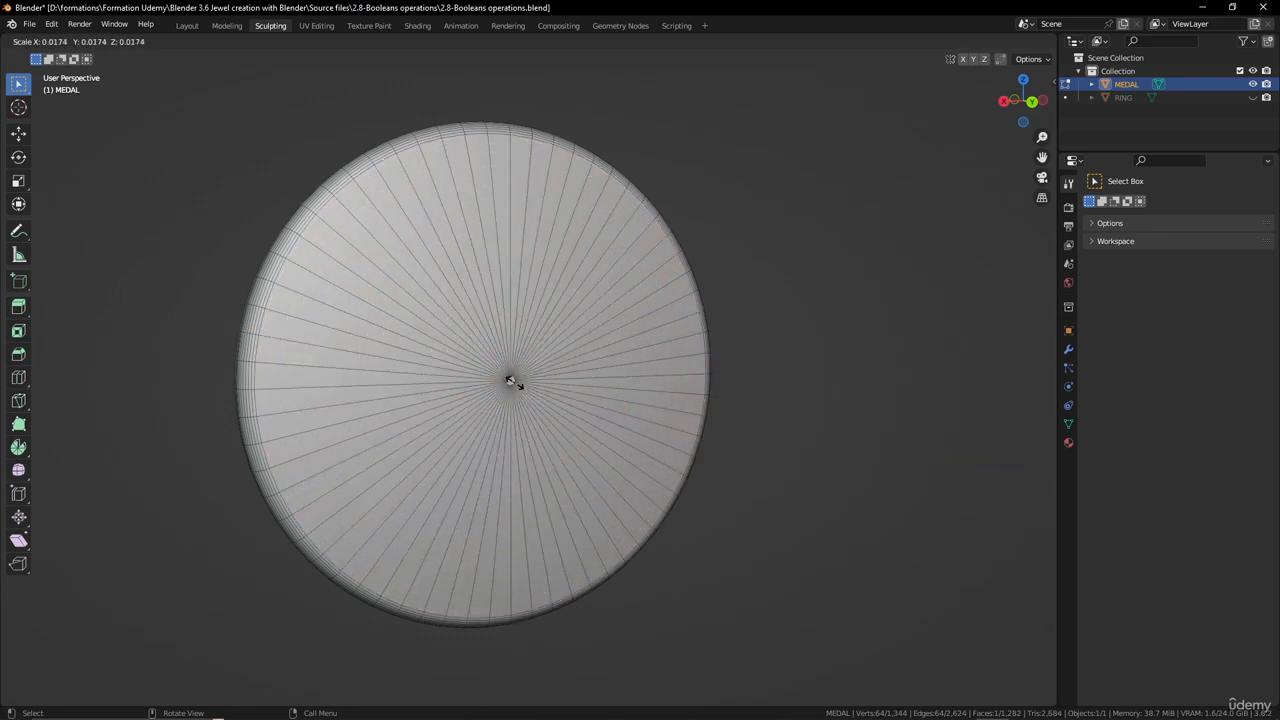
click(510, 381)
- Add 27 evenly spaced concentric loop cuts across the medal's back face without sliding them
key(ctrl+r)
scroll(548, 341, up, 6)
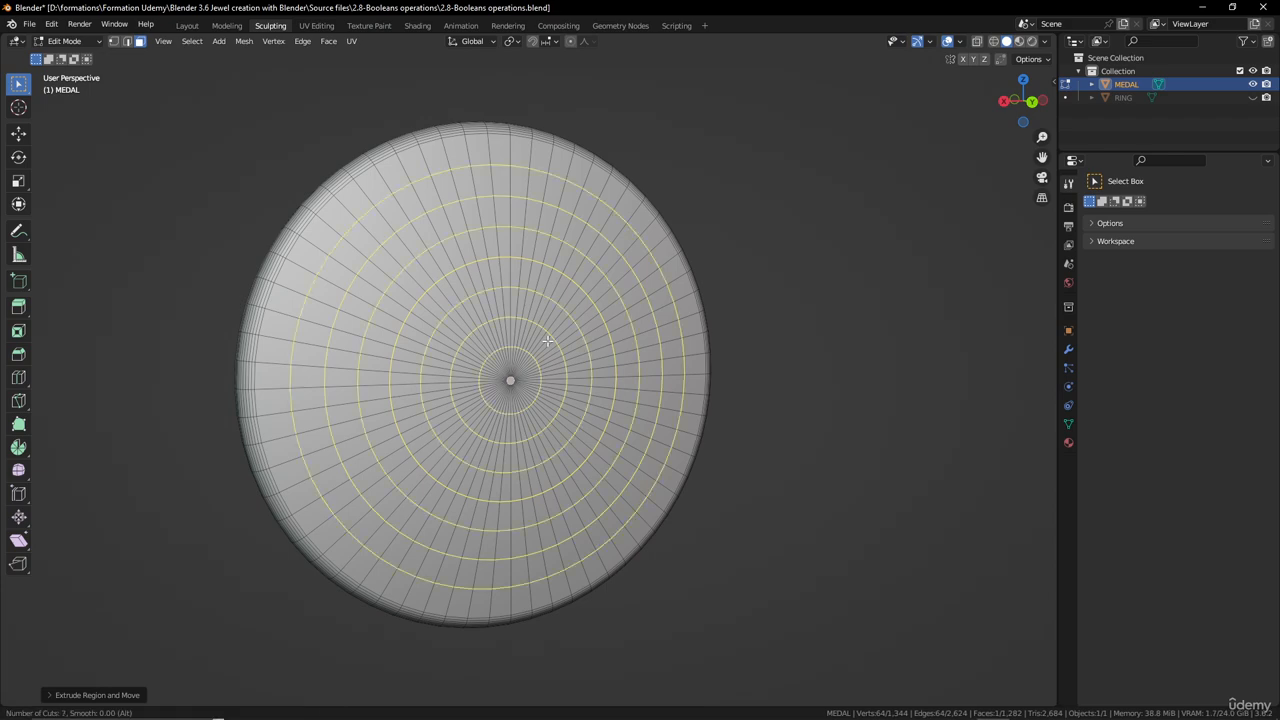
scroll(548, 341, up, 19)
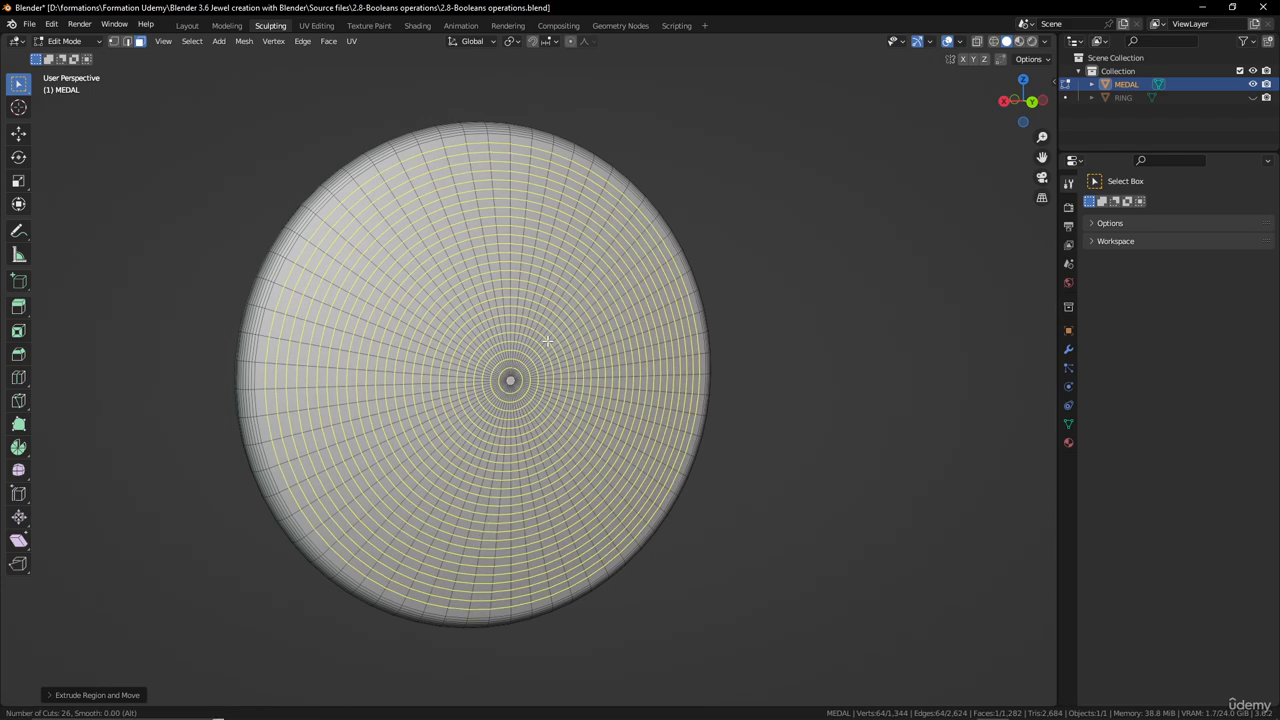
scroll(548, 341, up, 1)
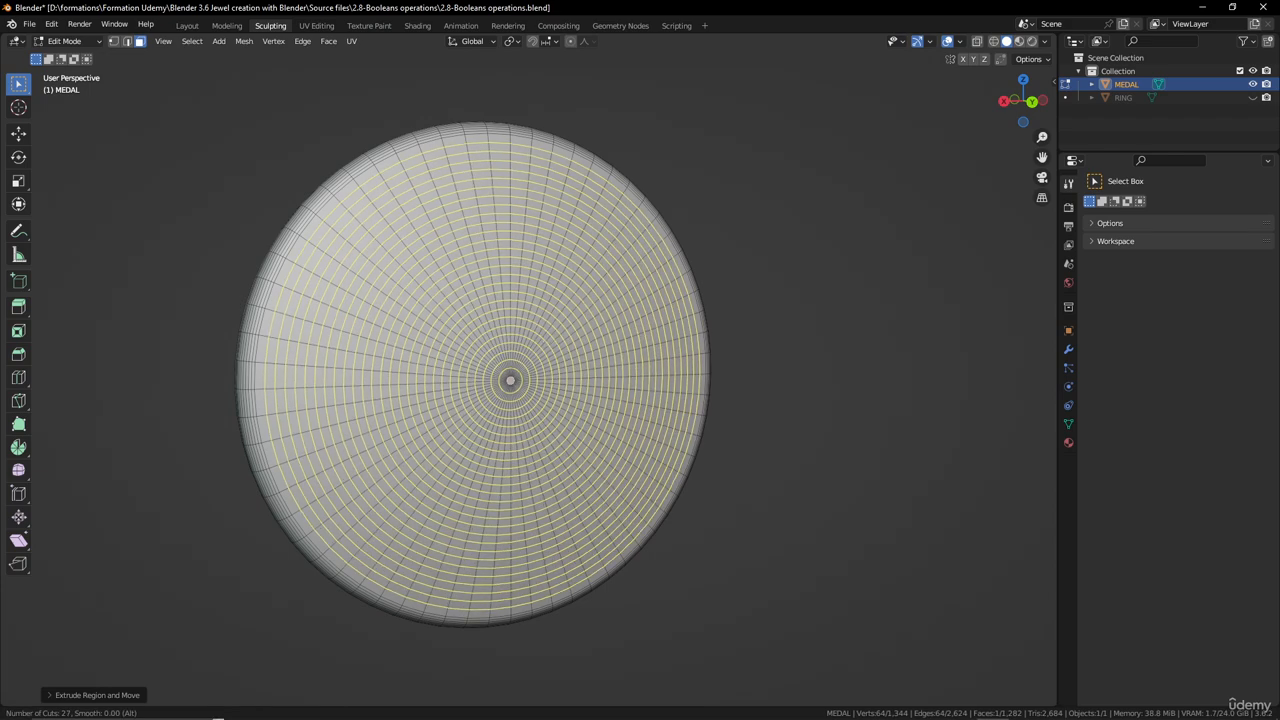
click(543, 343)
right_click(543, 343)
- Extrude the medal's large front face inside the rim and scale it inward to a tiny disc at the centre
scroll(598, 404, down, 2)
middle_drag(598, 404, 643, 371)
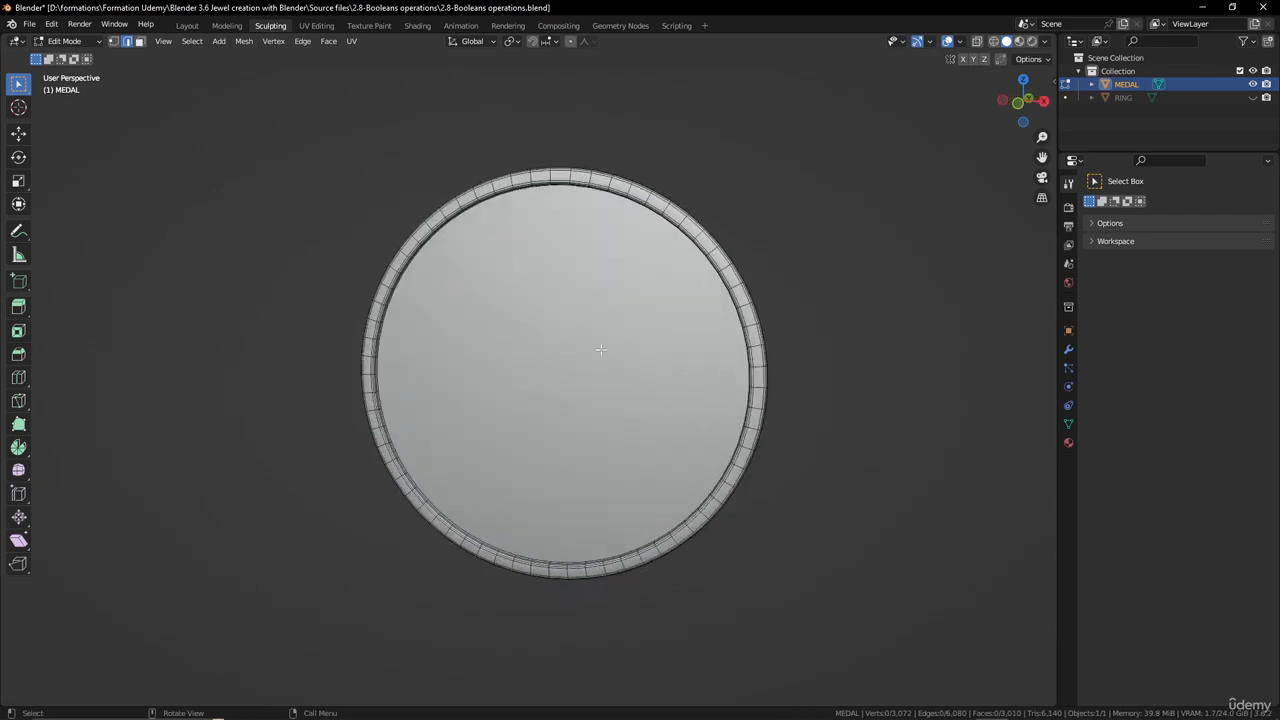
key(3)
click(600, 349)
key(e)
right_click(833, 383)
key(s)
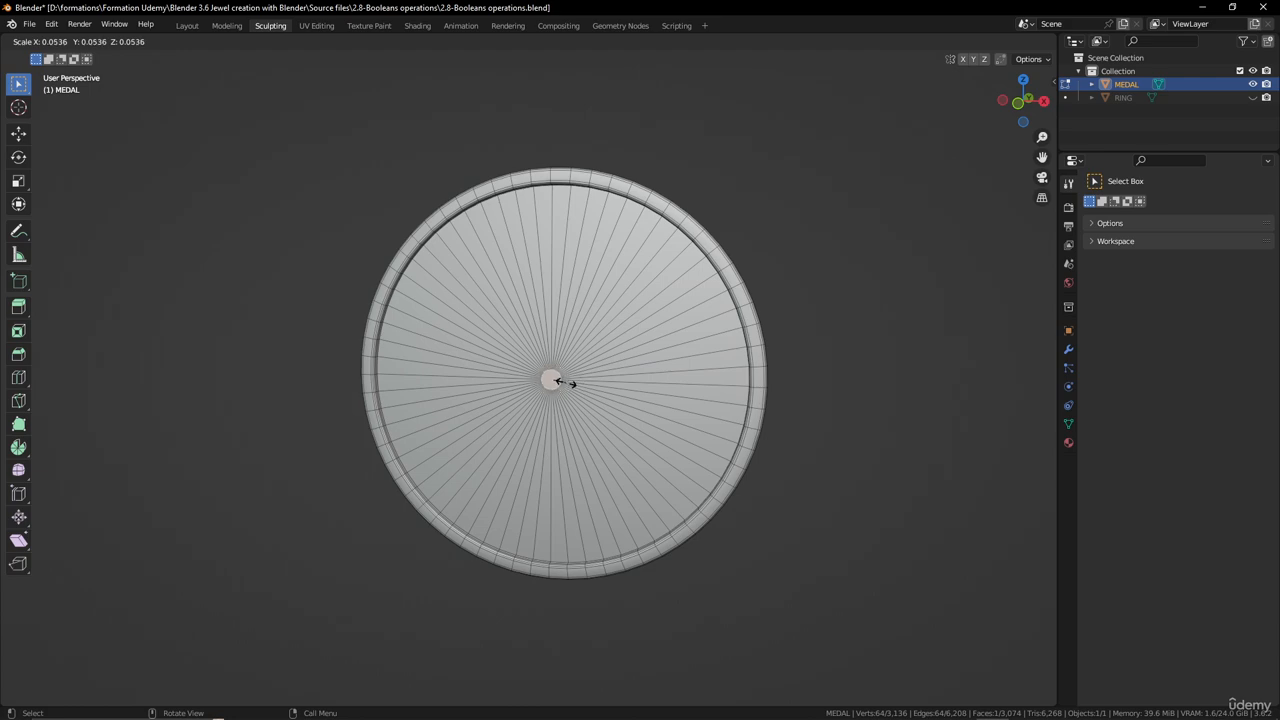
click(566, 372)
- Add 29 evenly spaced concentric loop cuts across the medal's front face and return to Sculpt Mode
key(ctrl+r)
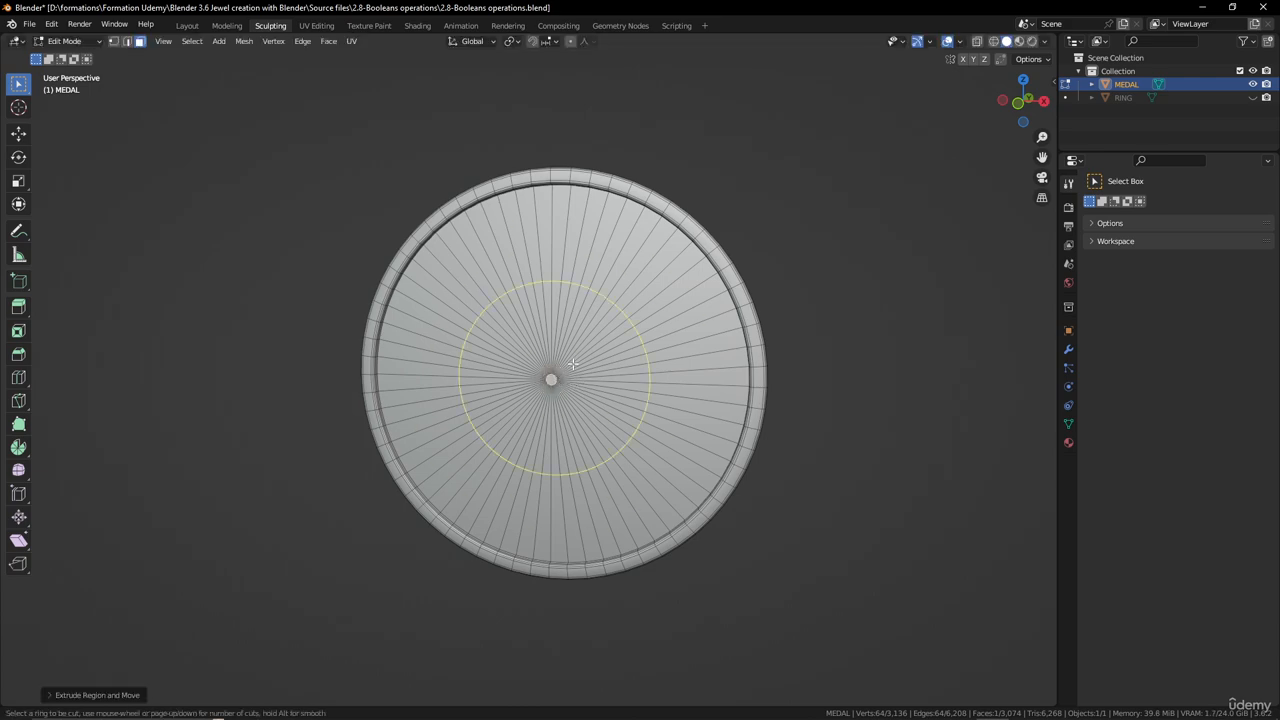
scroll(572, 364, up, 20)
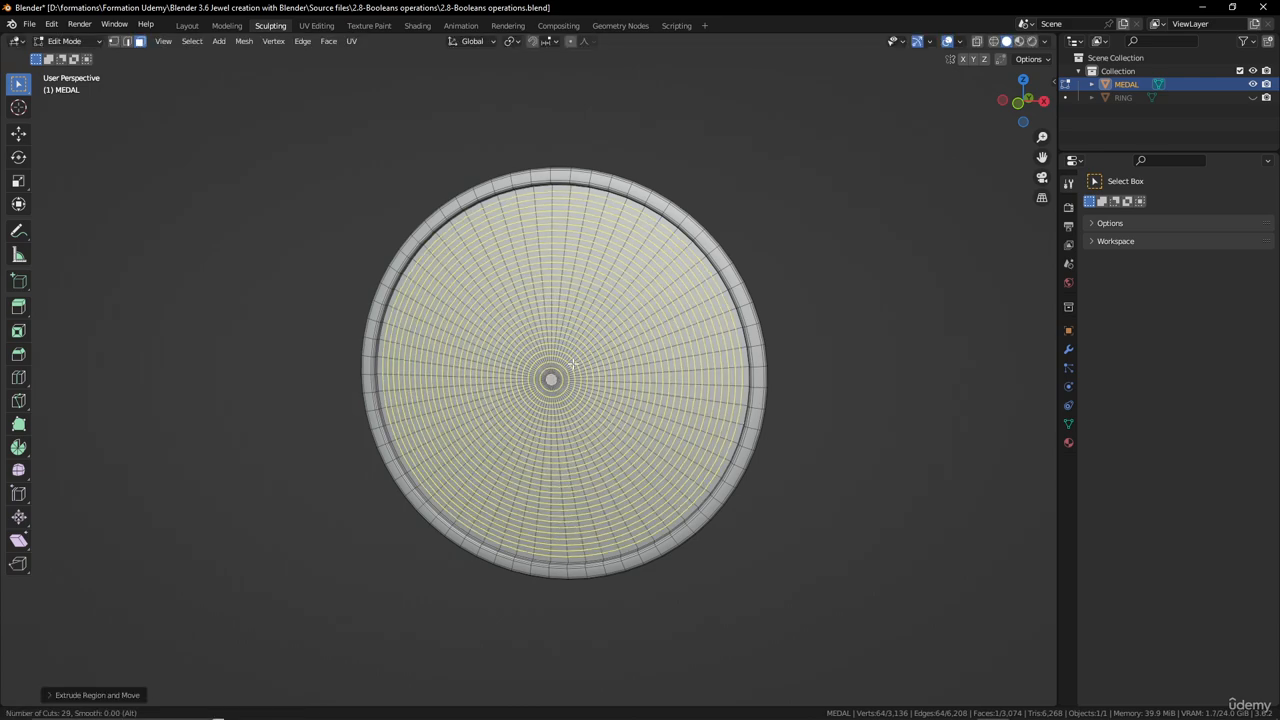
click(574, 362)
right_click(577, 360)
key(Tab)
scroll(640, 358, down, 5)
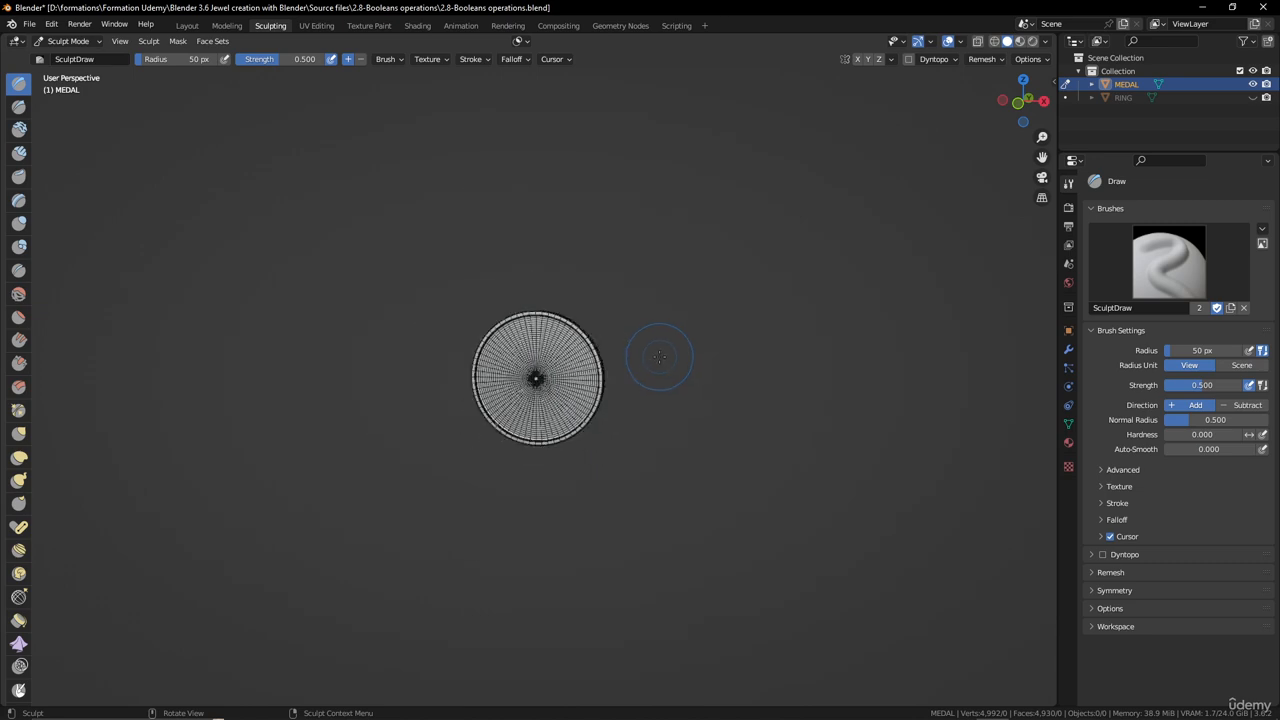
scroll(657, 362, up, 3)
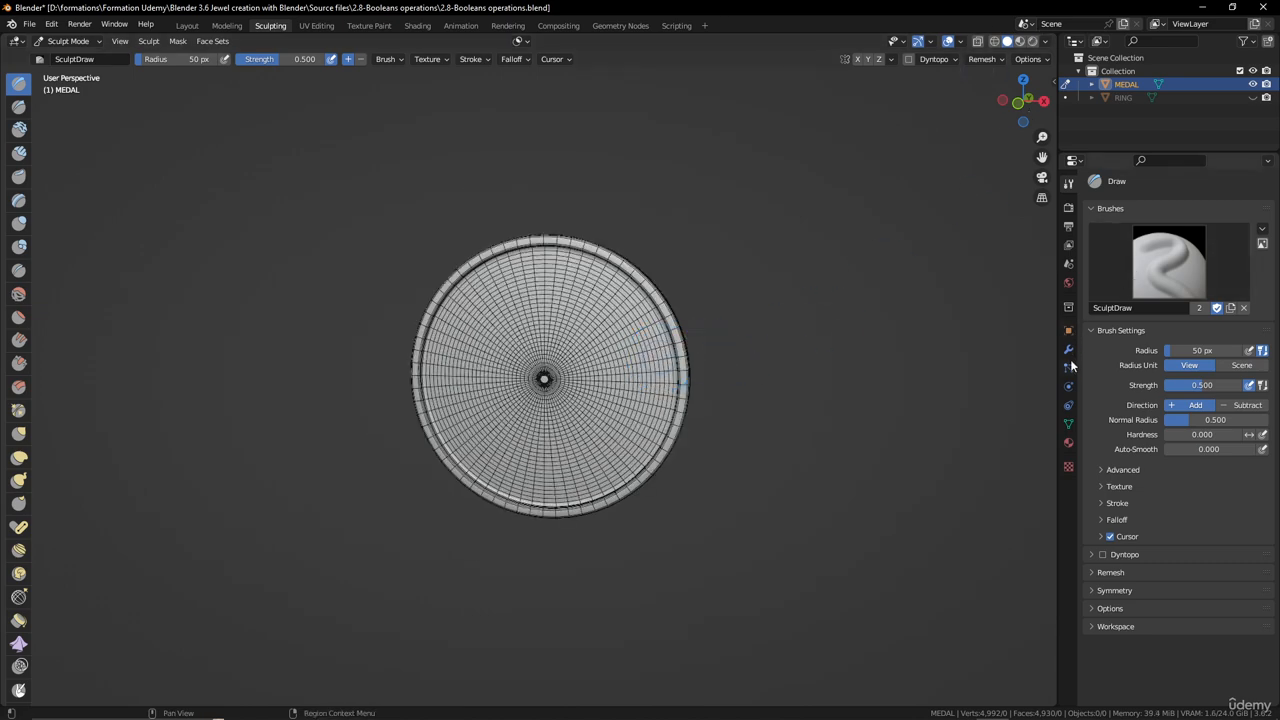
scroll(777, 357, up, 3)
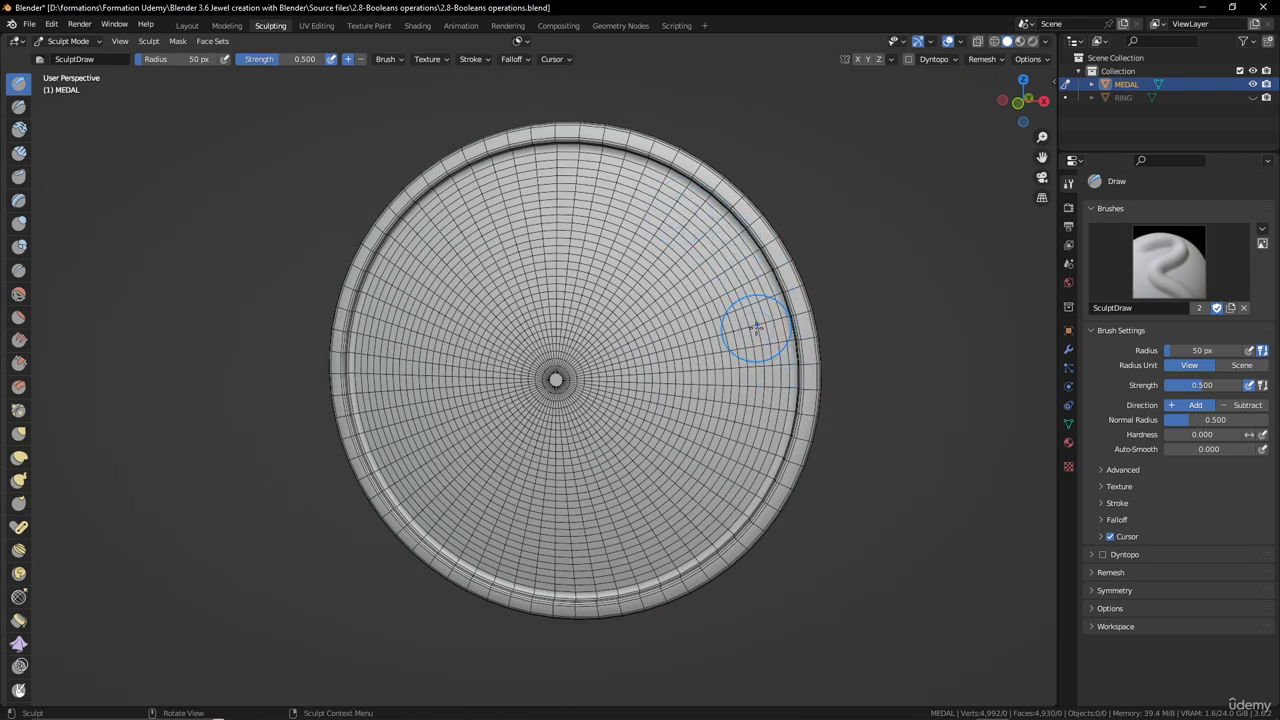
shift+middle_drag(761, 308, 713, 294)
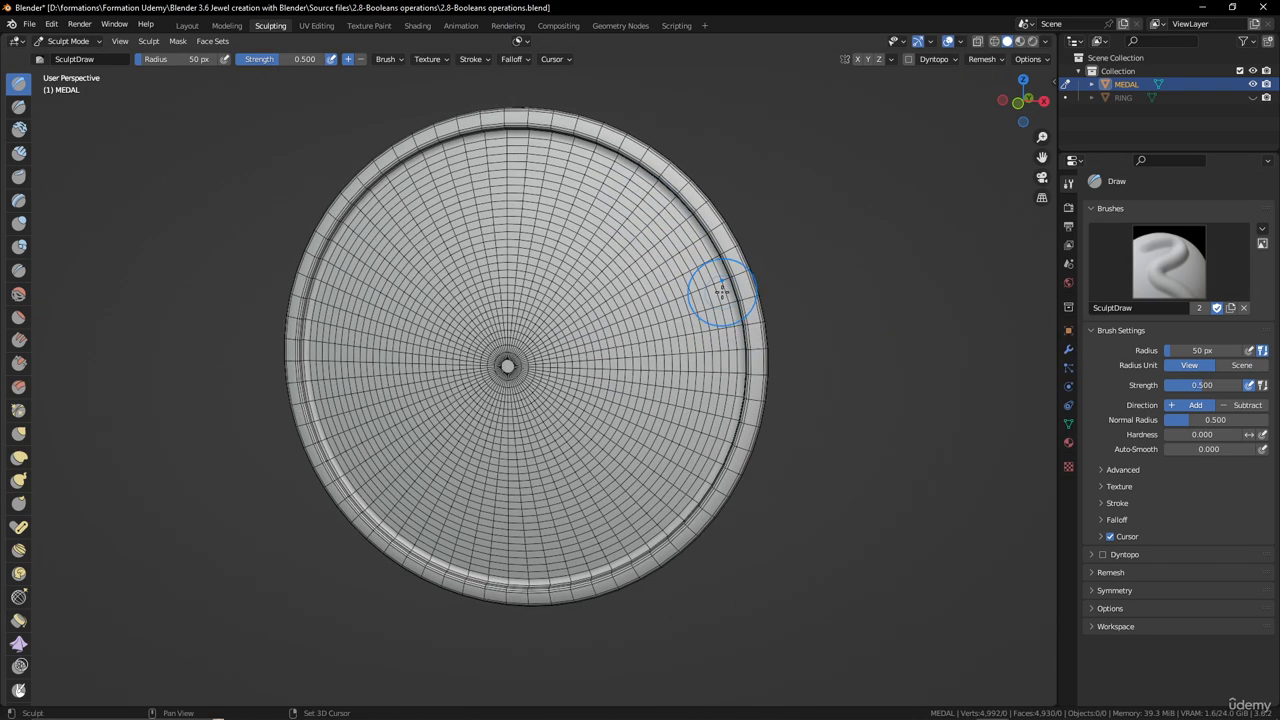
- Add a Multiresolution modifier to the medal and subdivide it once to sculpt level 1
click(1068, 349)
click(1152, 205)
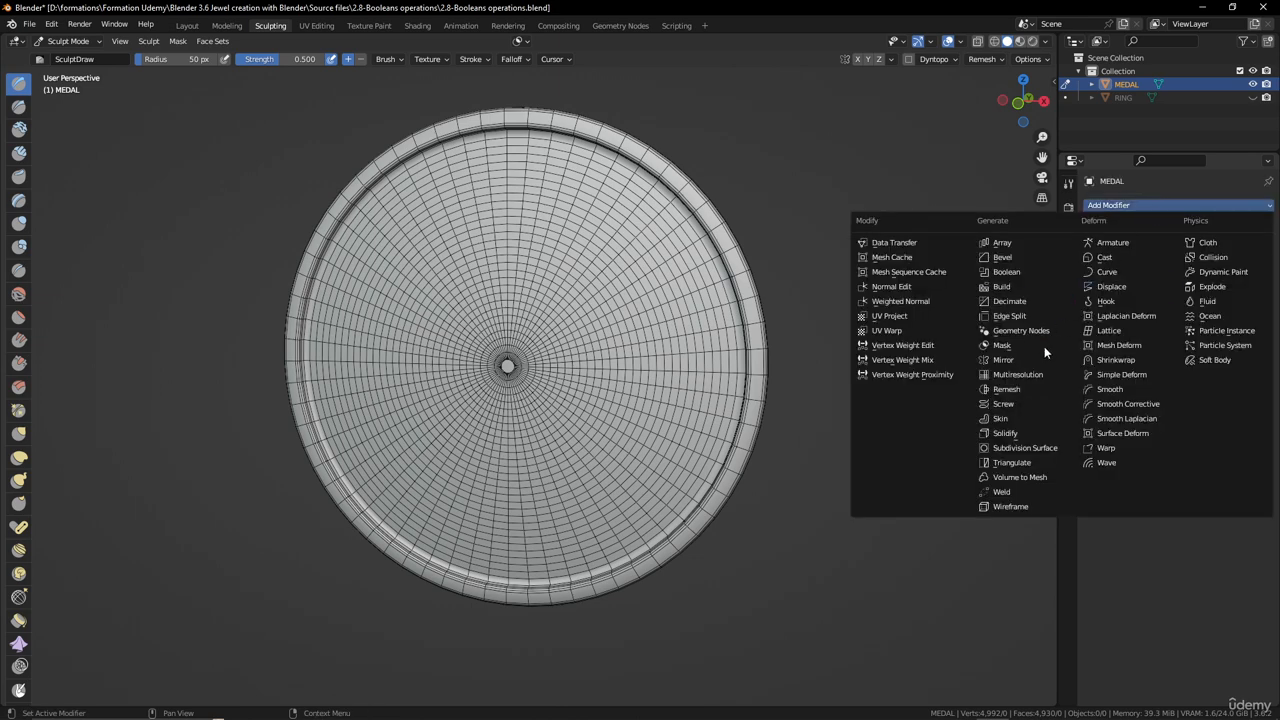
click(1027, 375)
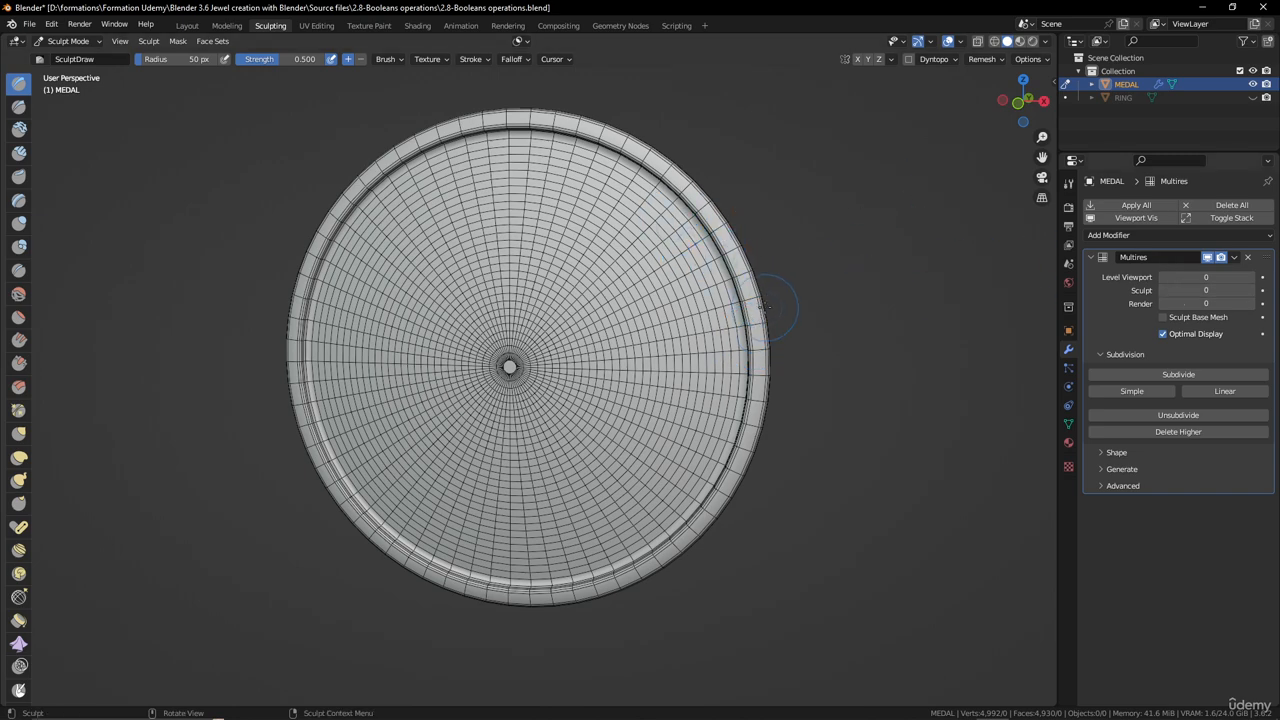
middle_drag(766, 307, 725, 340)
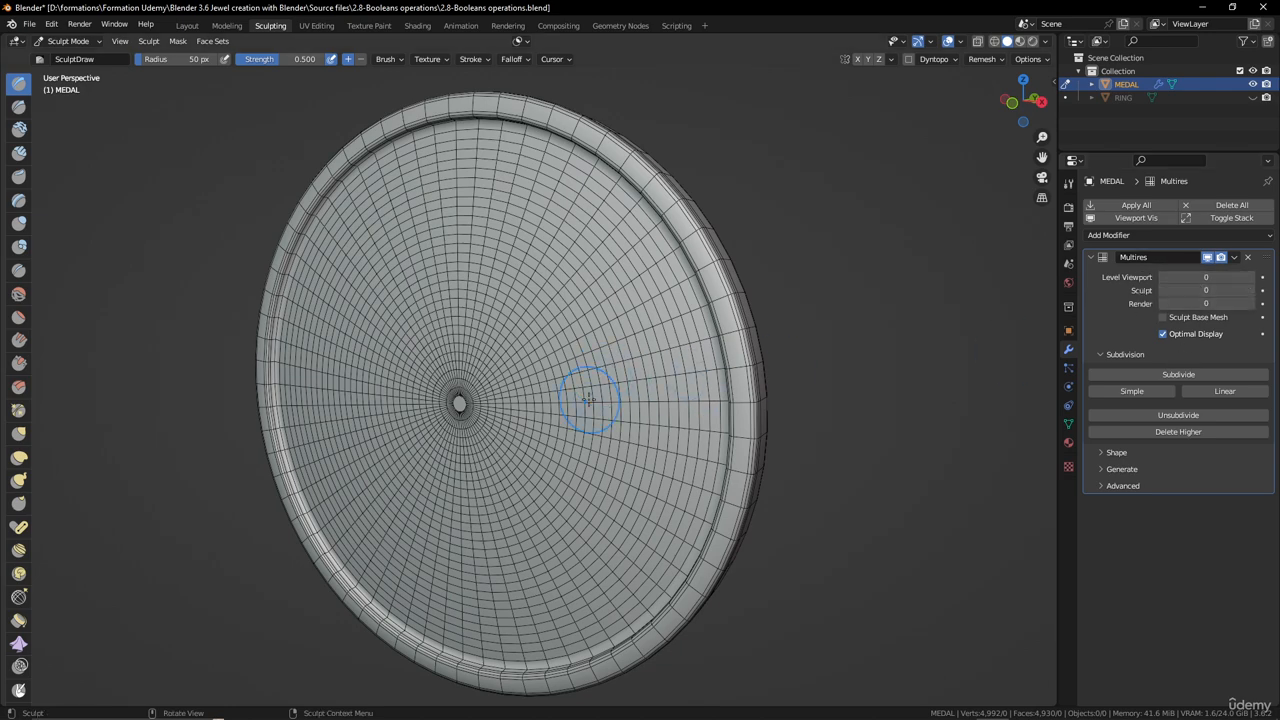
scroll(620, 370, up, 3)
scroll(646, 338, up, 2)
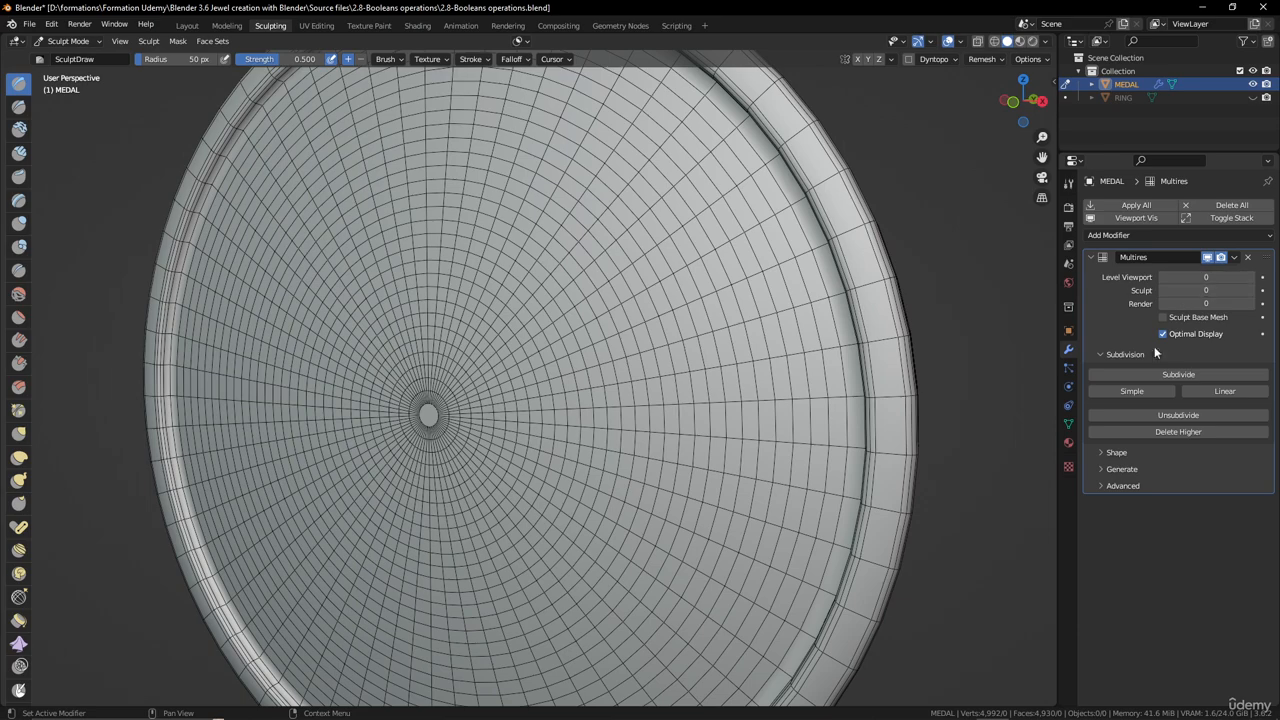
click(1182, 375)
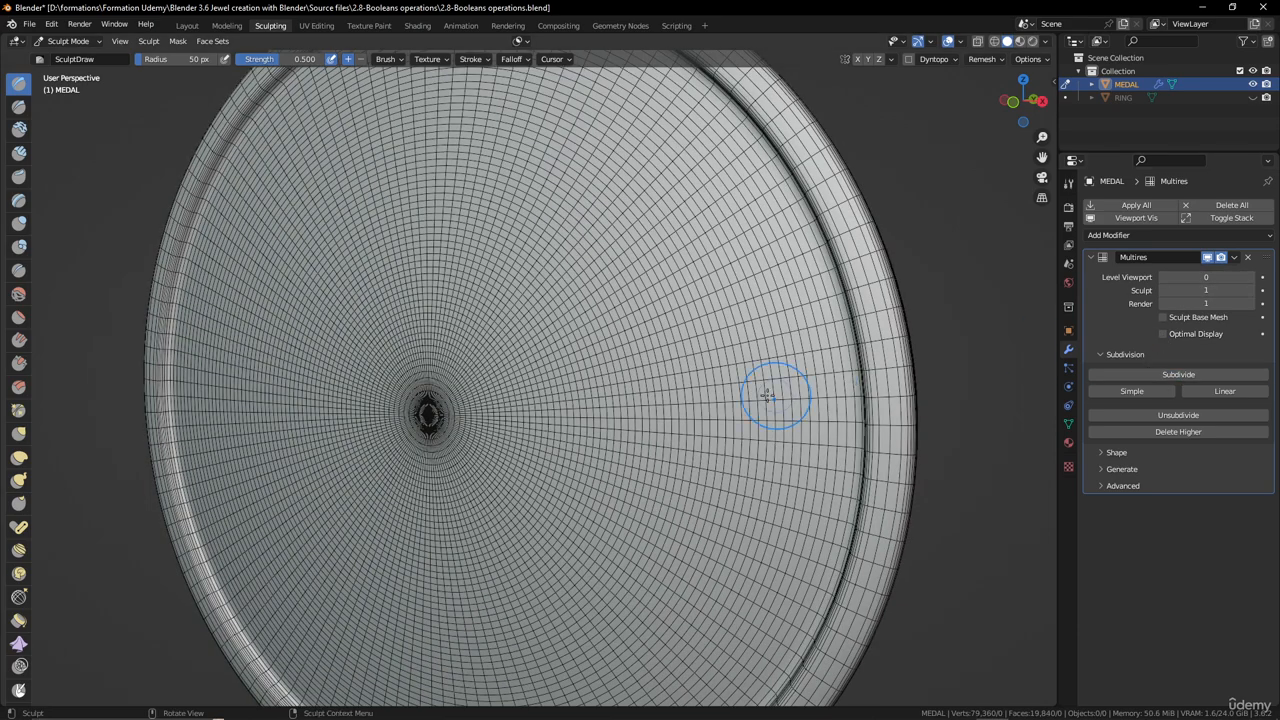
scroll(690, 345, down, 3)
middle_drag(600, 297, 620, 280)
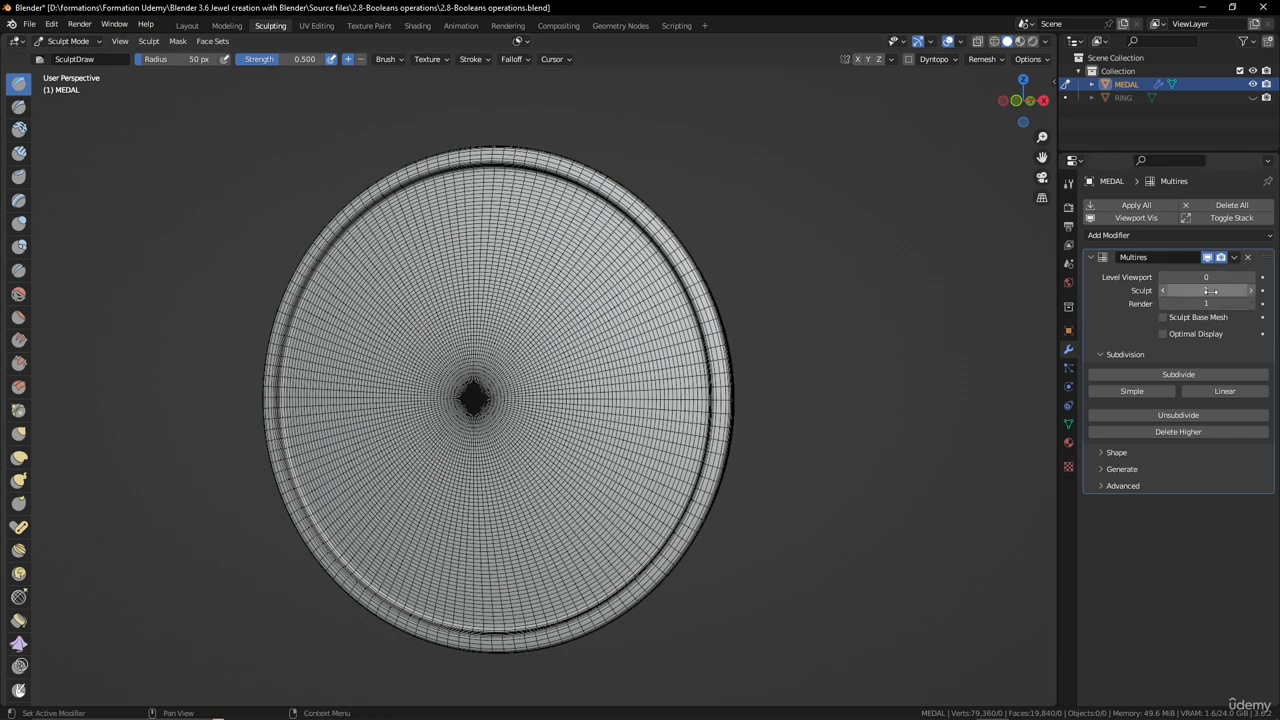
- Subdivide the medal's Multiresolution modifier three more times to reach sculpt level 4
click(1176, 375)
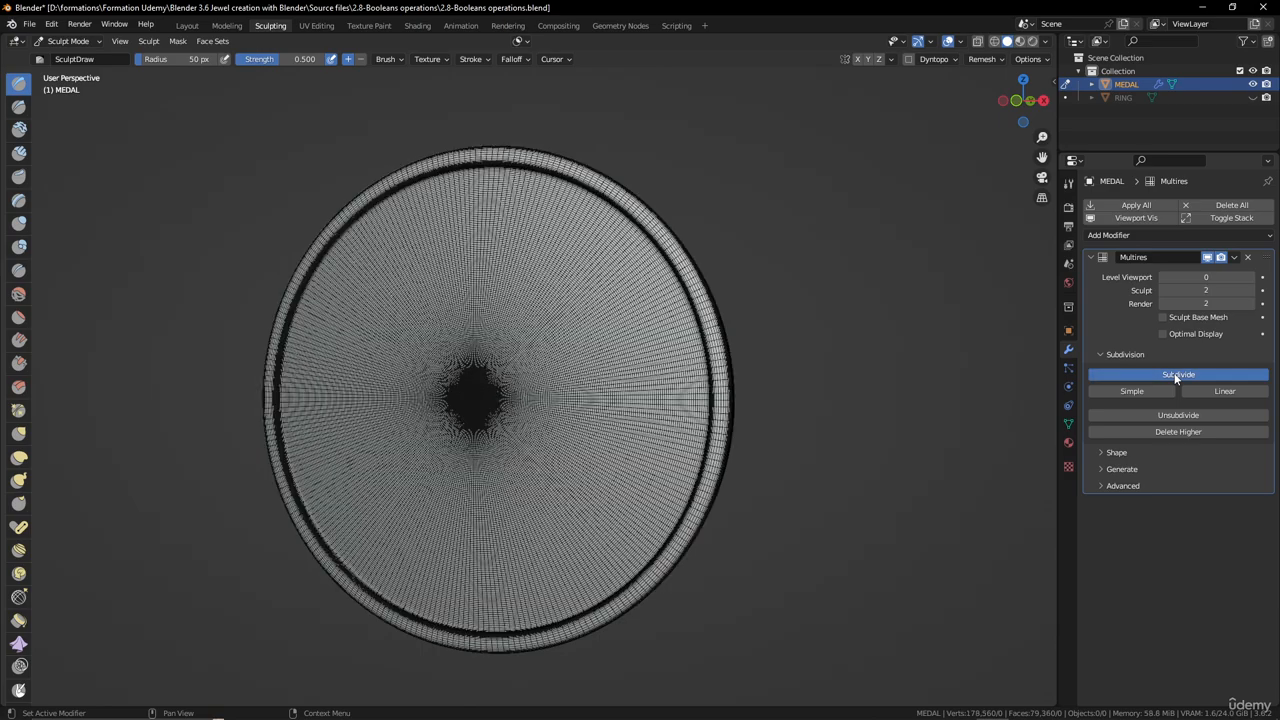
click(1176, 375)
scroll(677, 371, up, 5)
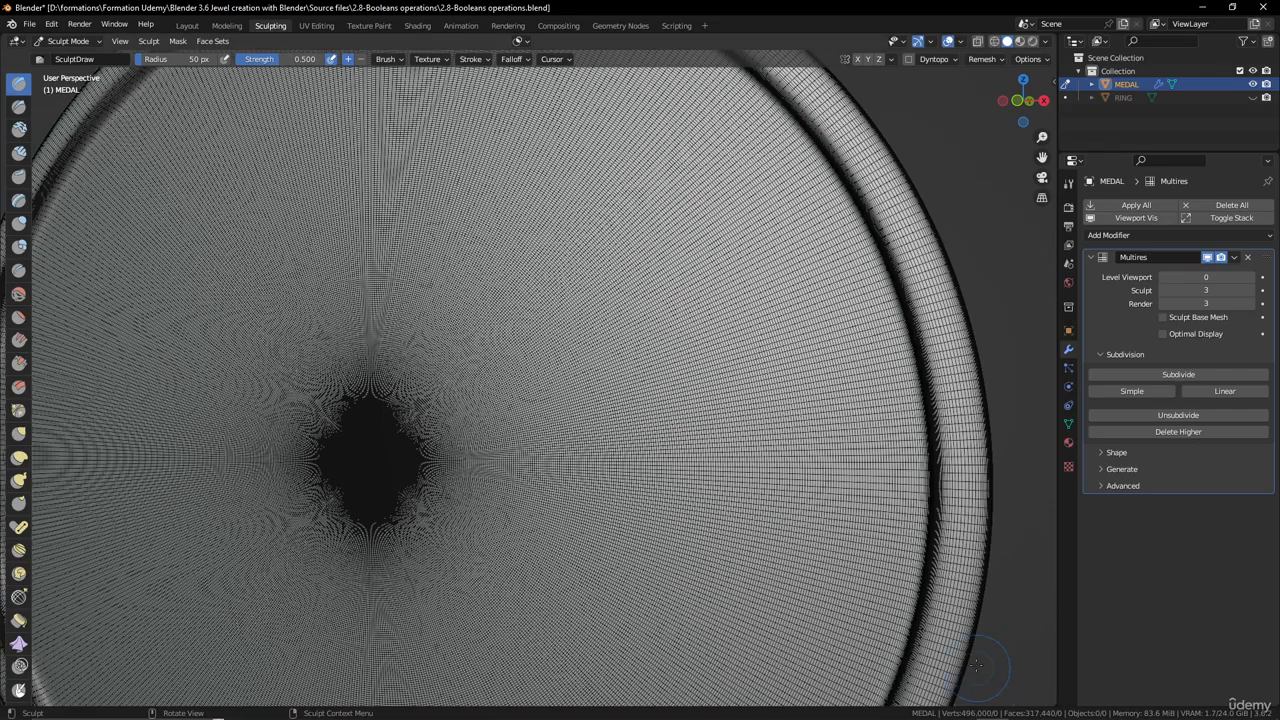
scroll(870, 441, down, 5)
middle_drag(777, 436, 857, 374)
click(1191, 373)
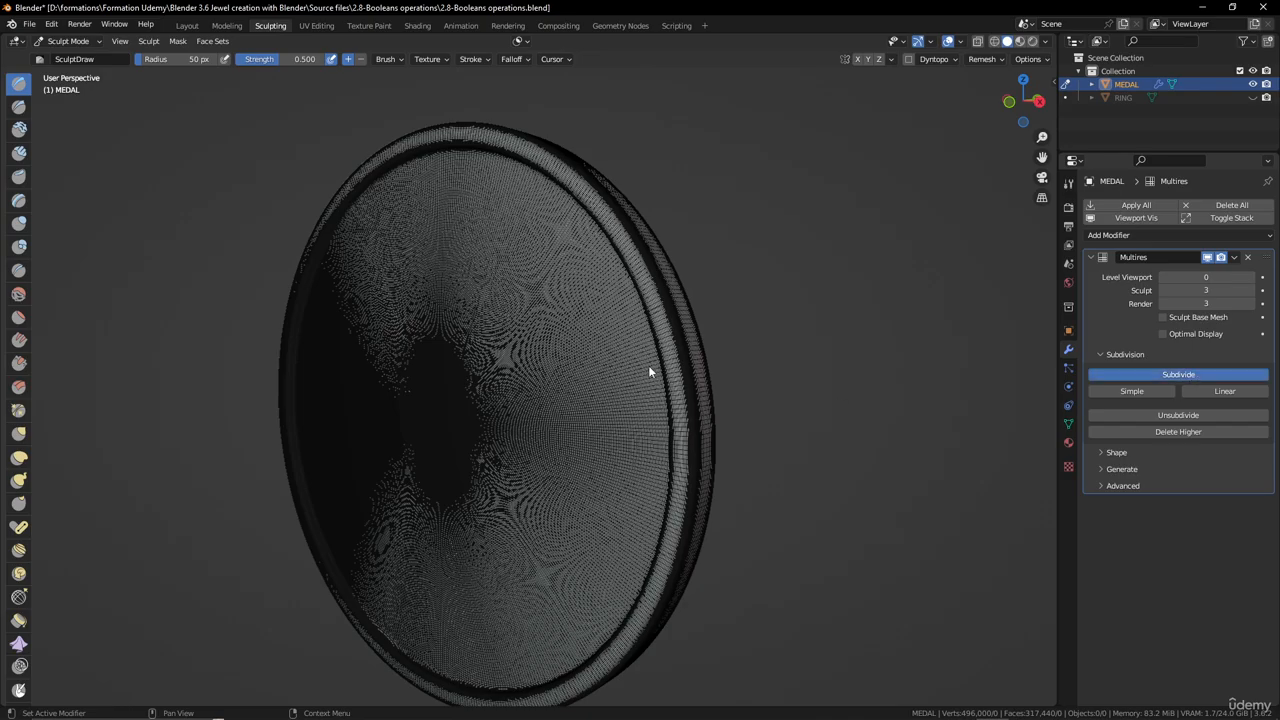
scroll(652, 358, up, 1)
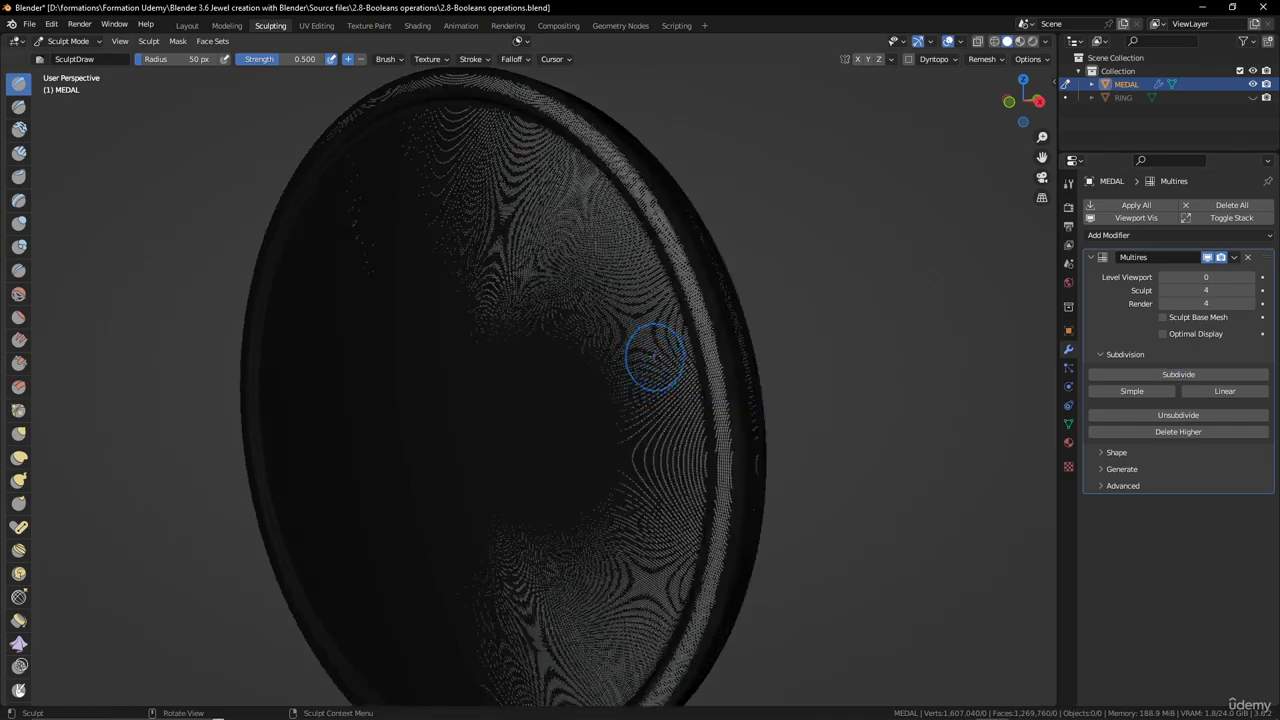
mouse_move(654, 354)
middle_down()
mouse_move(711, 330)
mouse_move(734, 343)
middle_up()
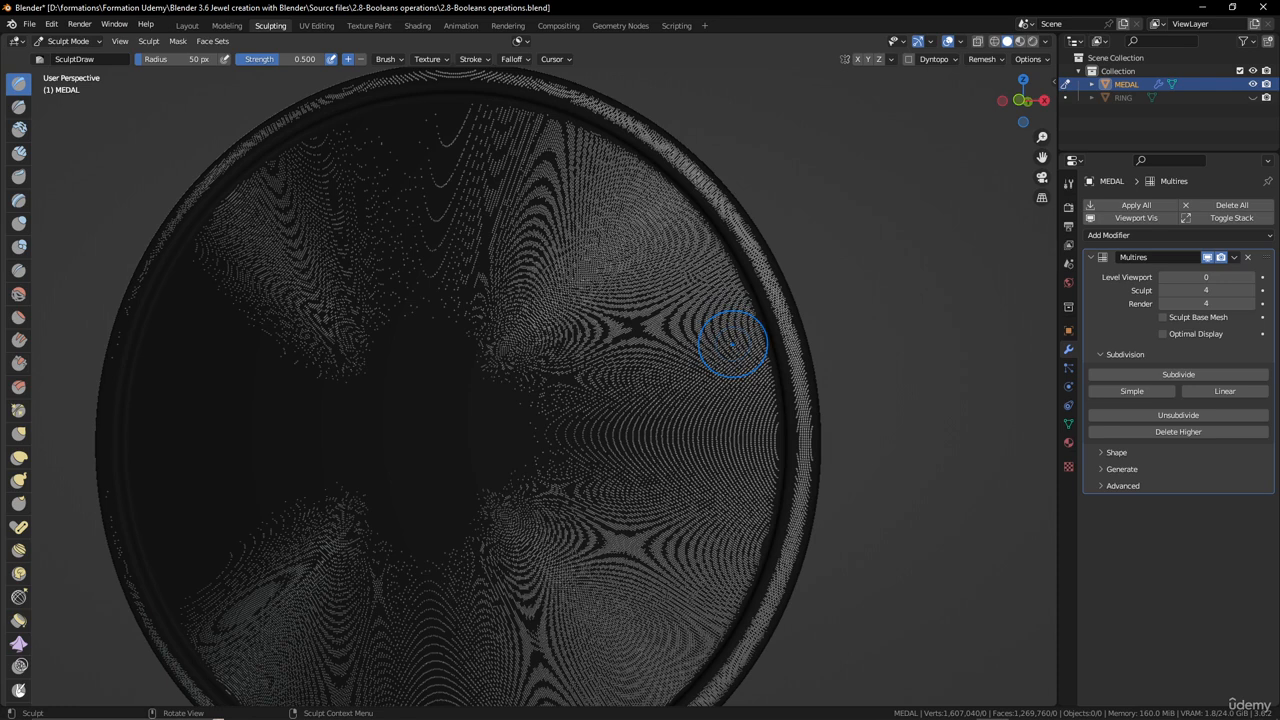
- Turn off the wireframe overlay so the medal is displayed as a plain shaded surface
click(961, 41)
click(881, 268)
scroll(700, 394, down, 4)
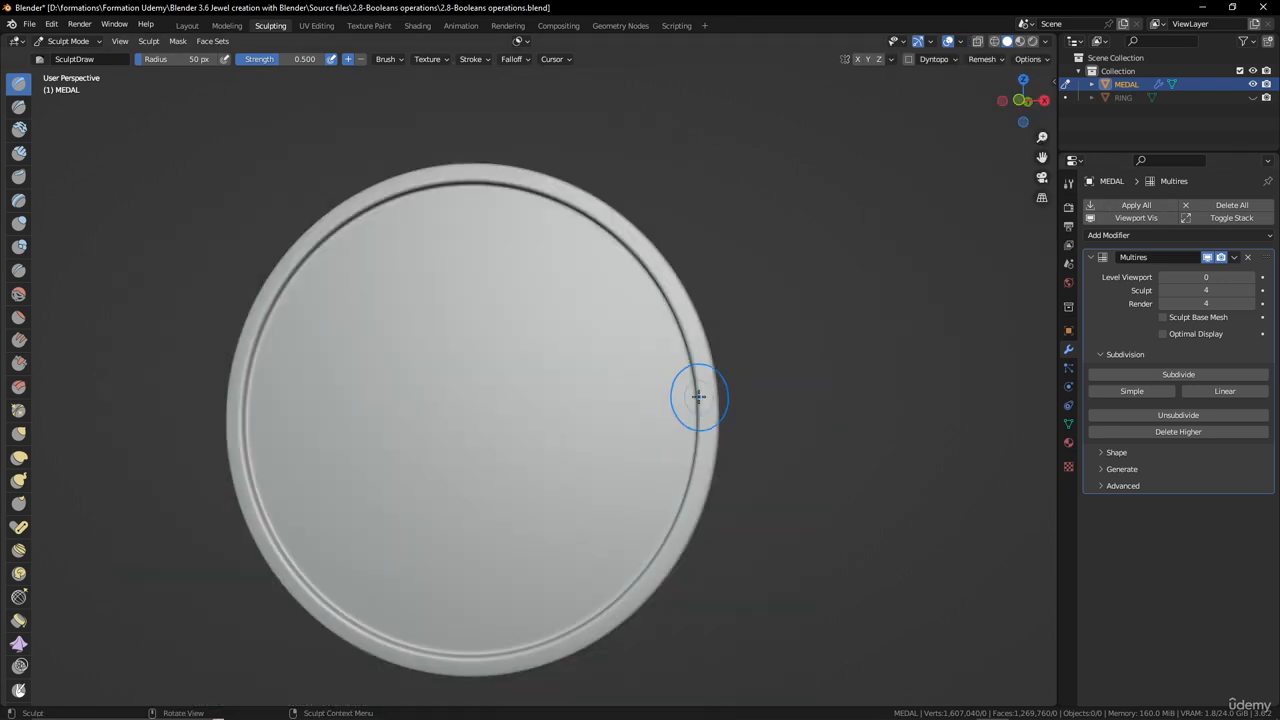
middle_drag(720, 385, 660, 323)
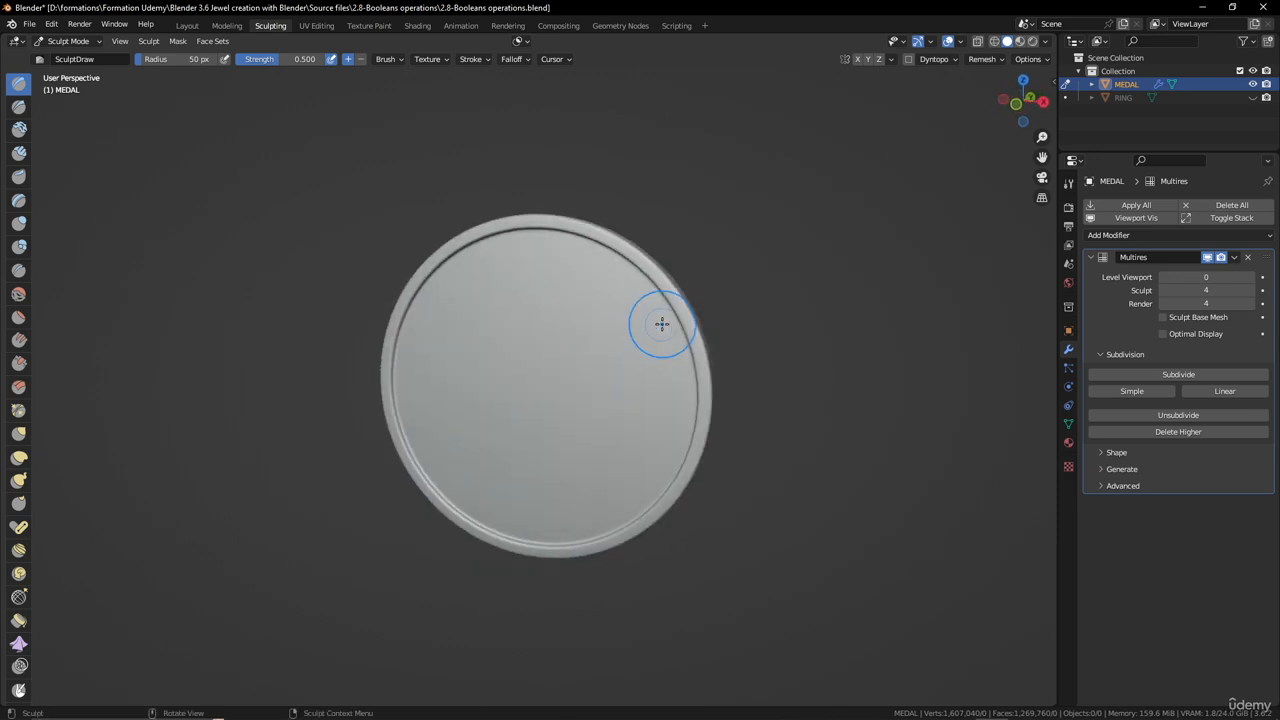
- Sculpt a trial zigzag Draw stroke down the right half of the medal's front face and undo it
scroll(611, 294, up, 6)
mouse_move(563, 220)
mouse_down()
mouse_move(631, 271)
mouse_move(546, 371)
mouse_move(686, 394)
mouse_move(534, 503)
mouse_move(668, 538)
mouse_up()
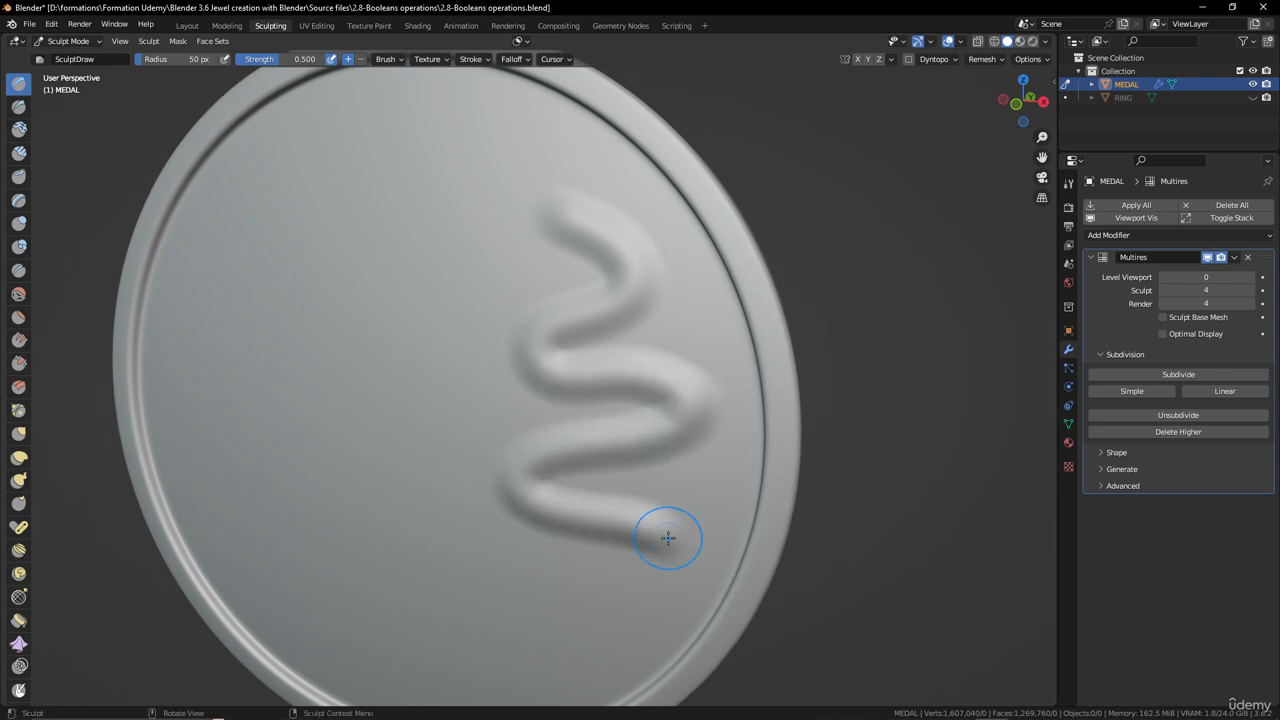
scroll(666, 329, down, 5)
middle_drag(666, 329, 656, 327)
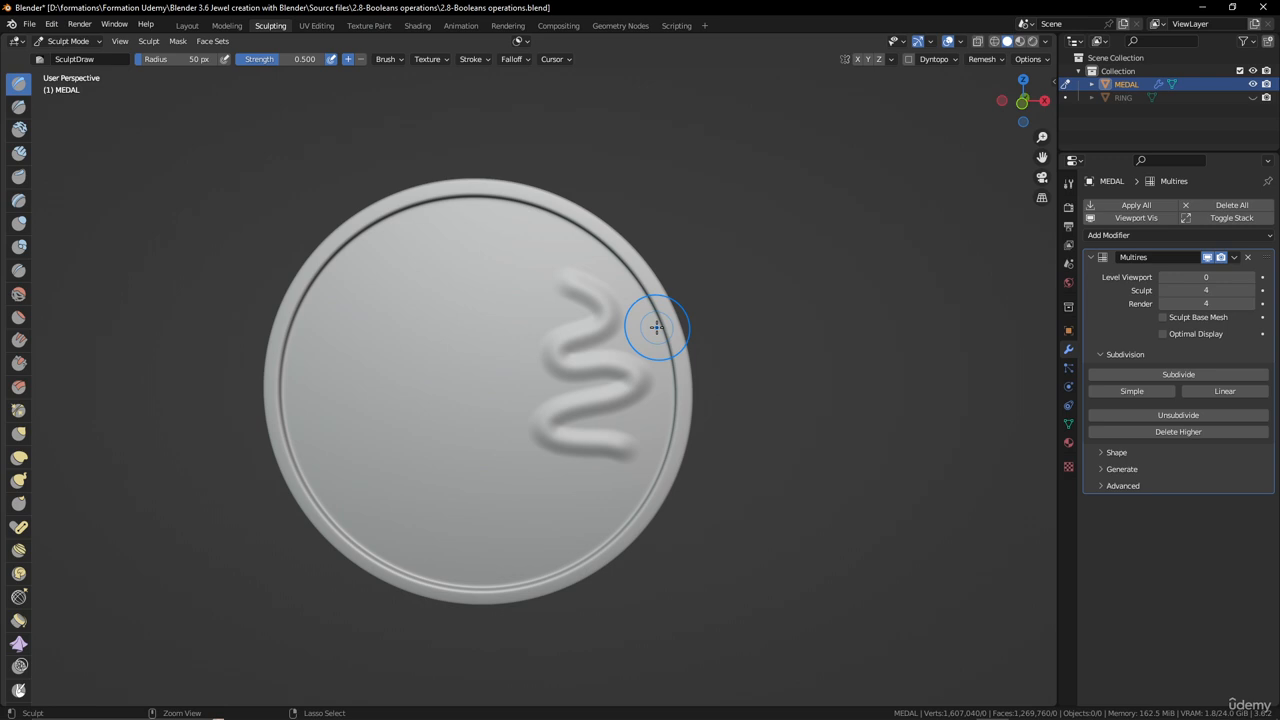
key(ctrl+z)
scroll(651, 281, up, 2)
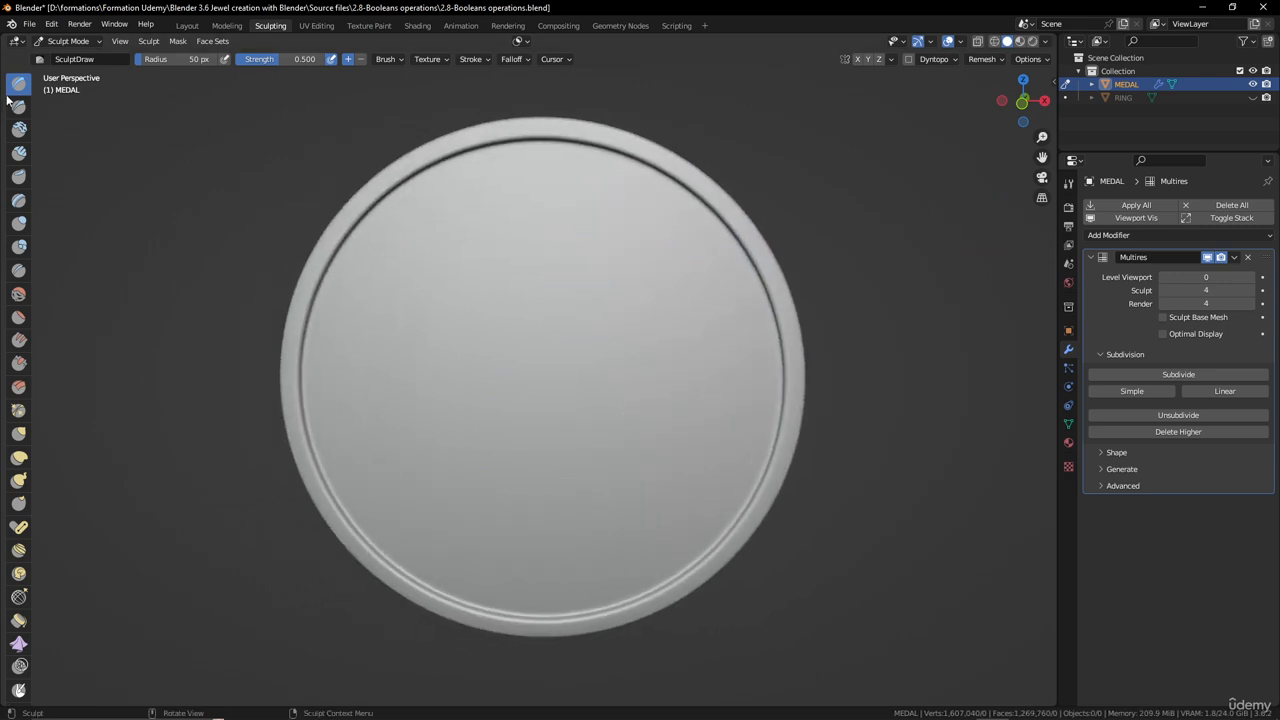
- Display the Draw brush's tool settings and try resizing its radius interactively, cancelling each change
click(1068, 225)
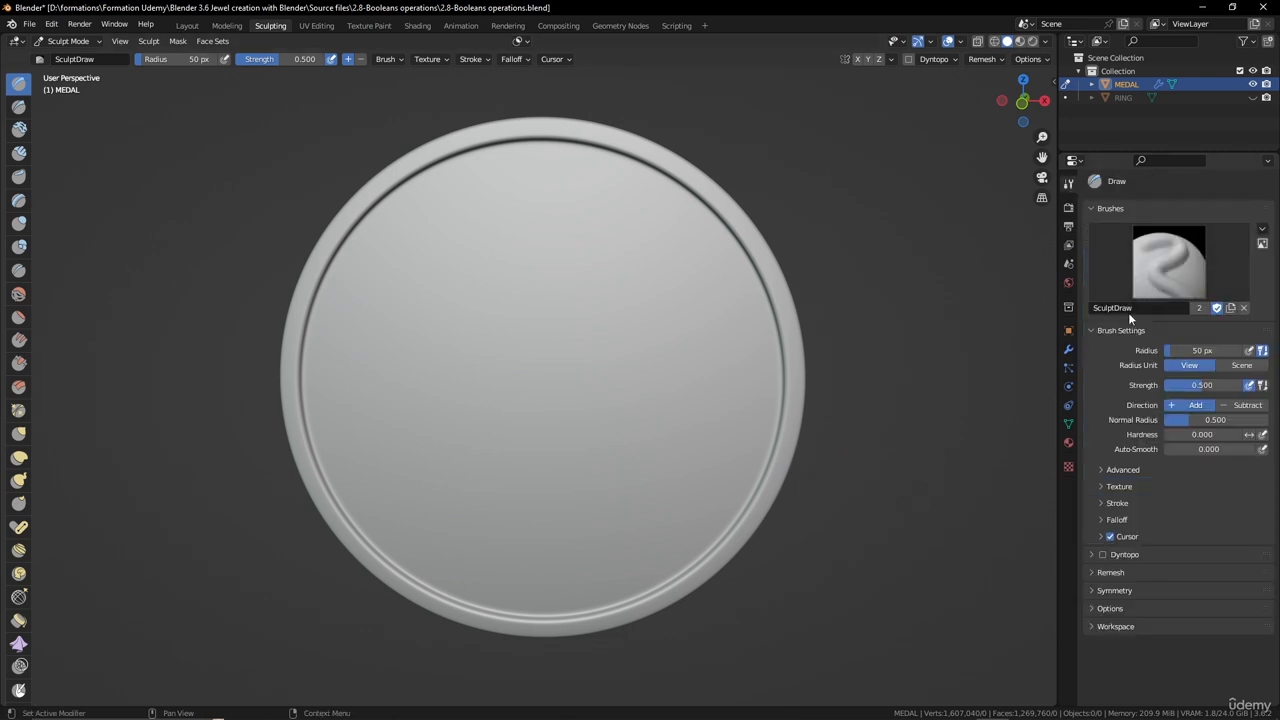
key(f)
right_click(671, 261)
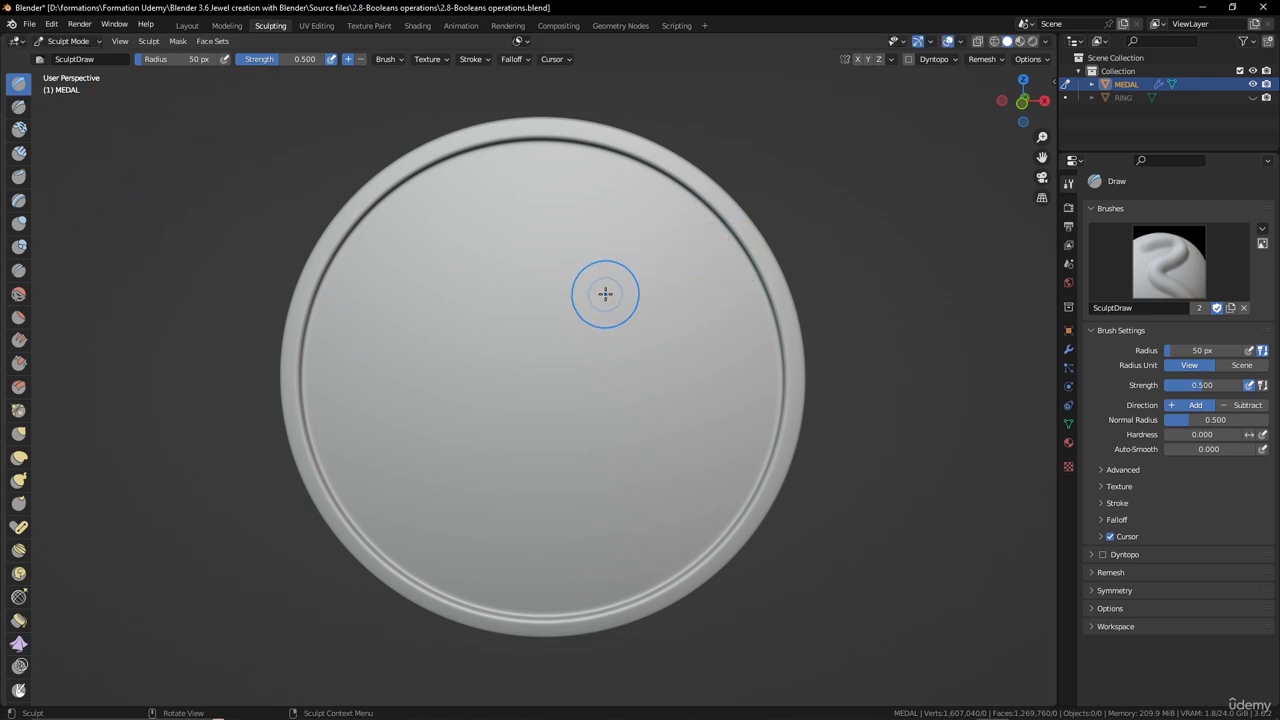
key(f)
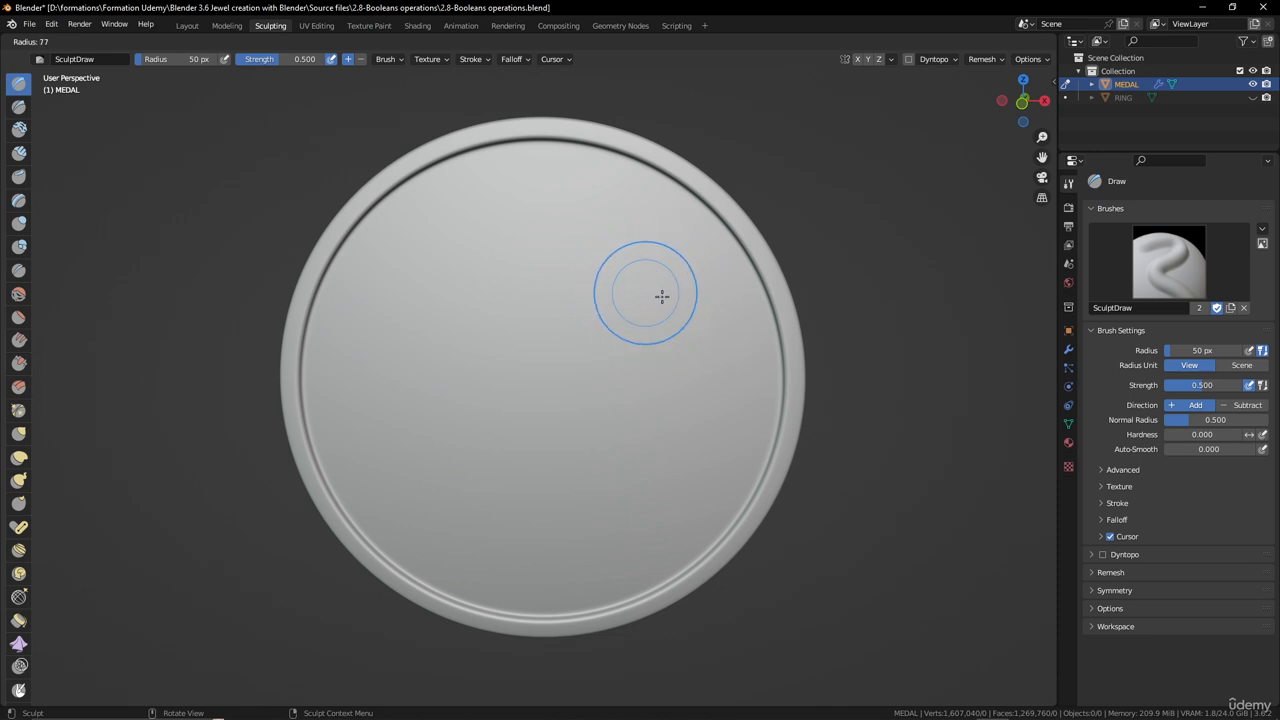
right_click(654, 292)
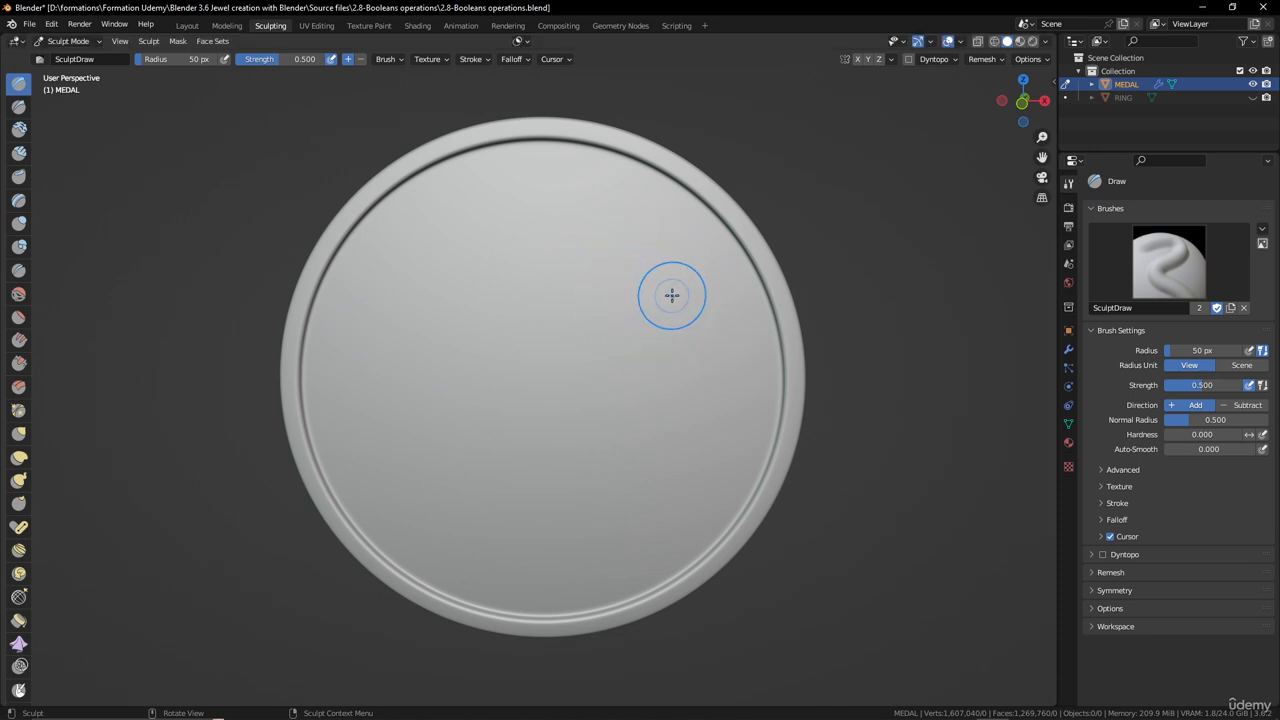
- Interactively set the Draw brush's strength to 0.352
key(shift+f)
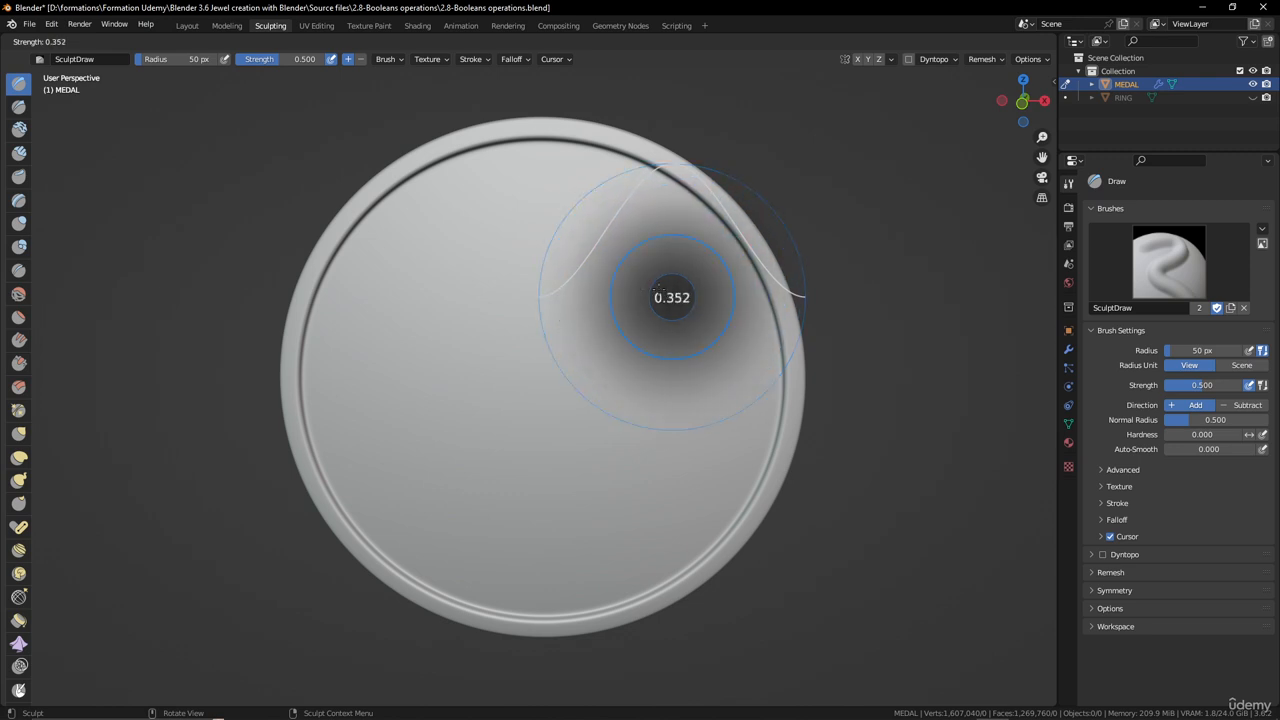
click(655, 288)
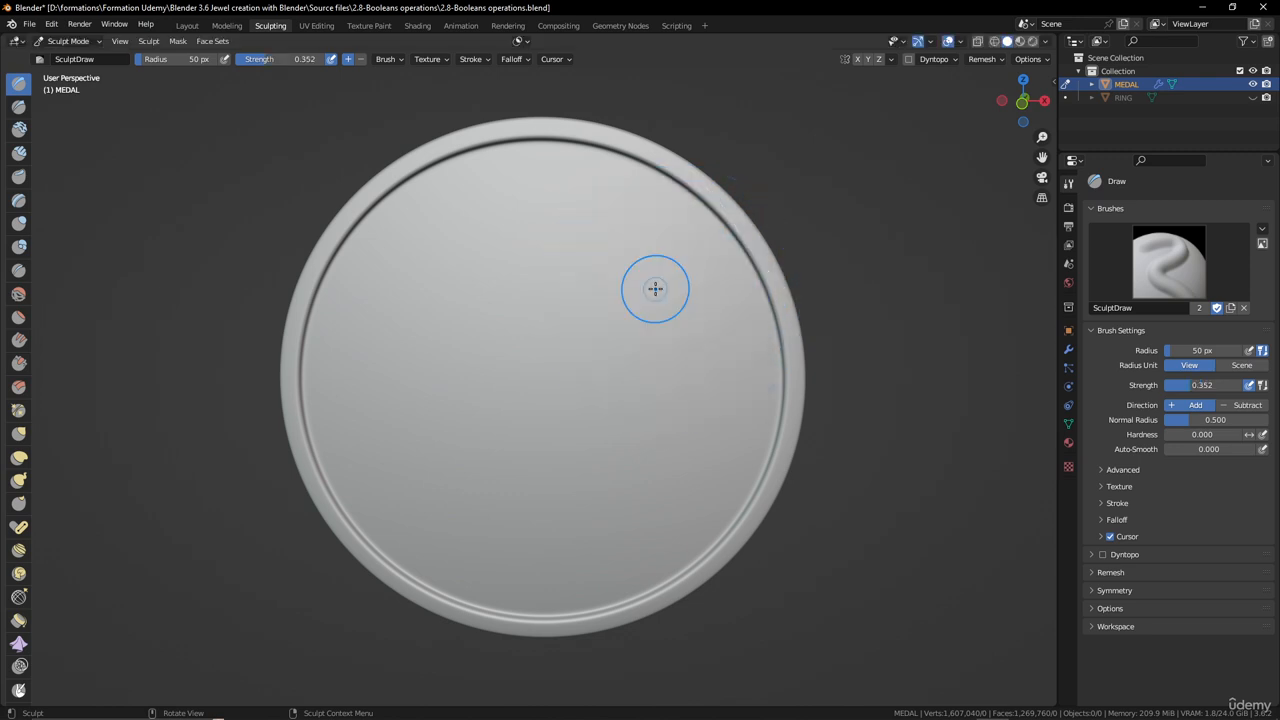
right_click(540, 252)
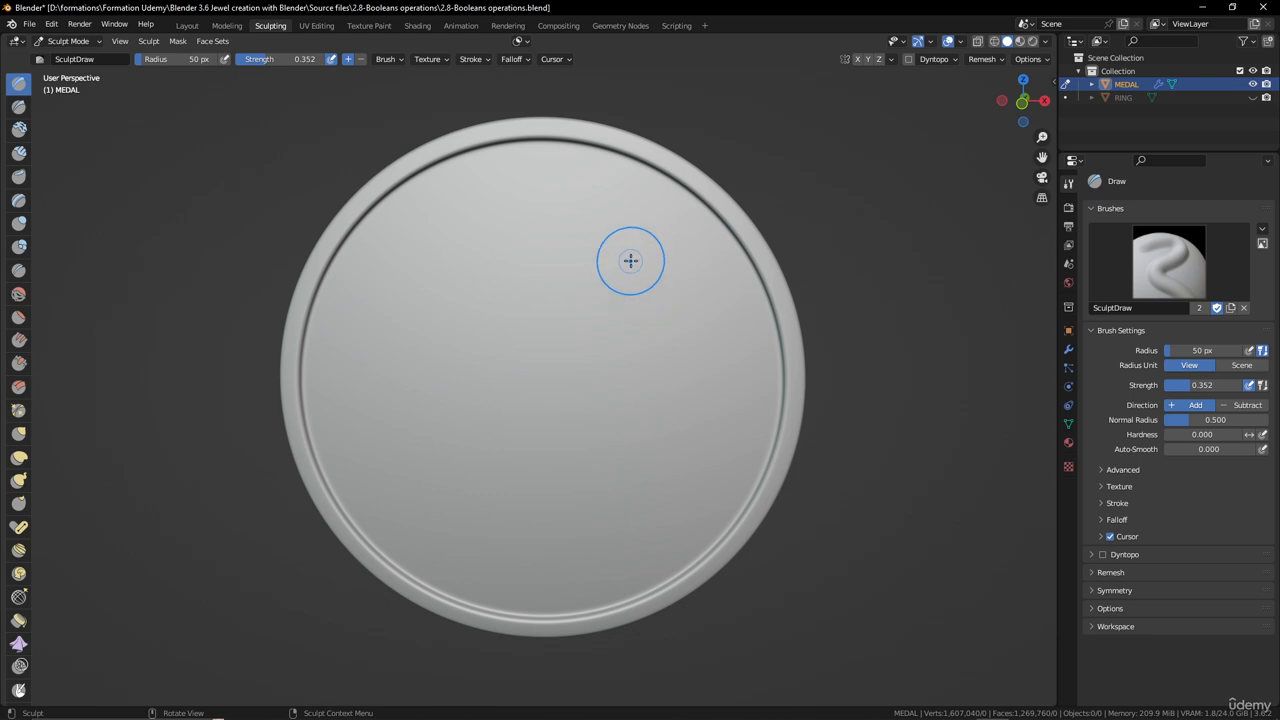
- Set the Draw brush's strength to 0.885 and its radius to 23 px
scroll(647, 277, up, 1)
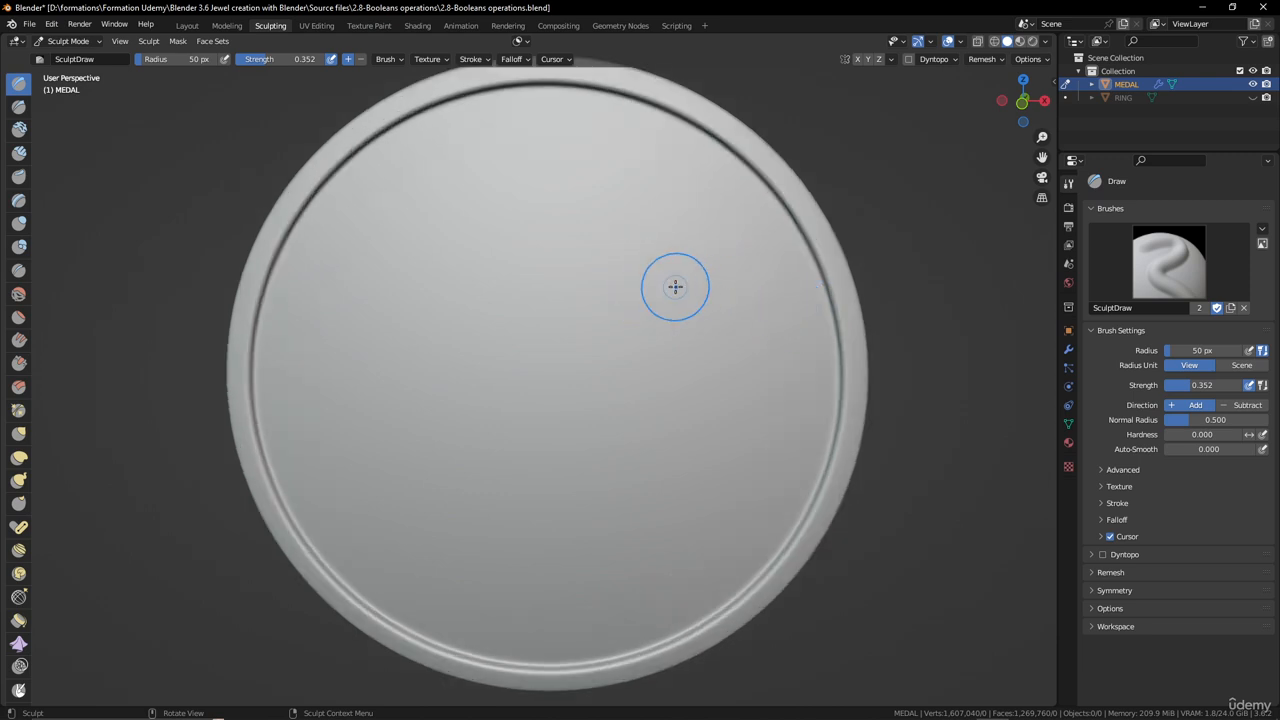
key(shift+f)
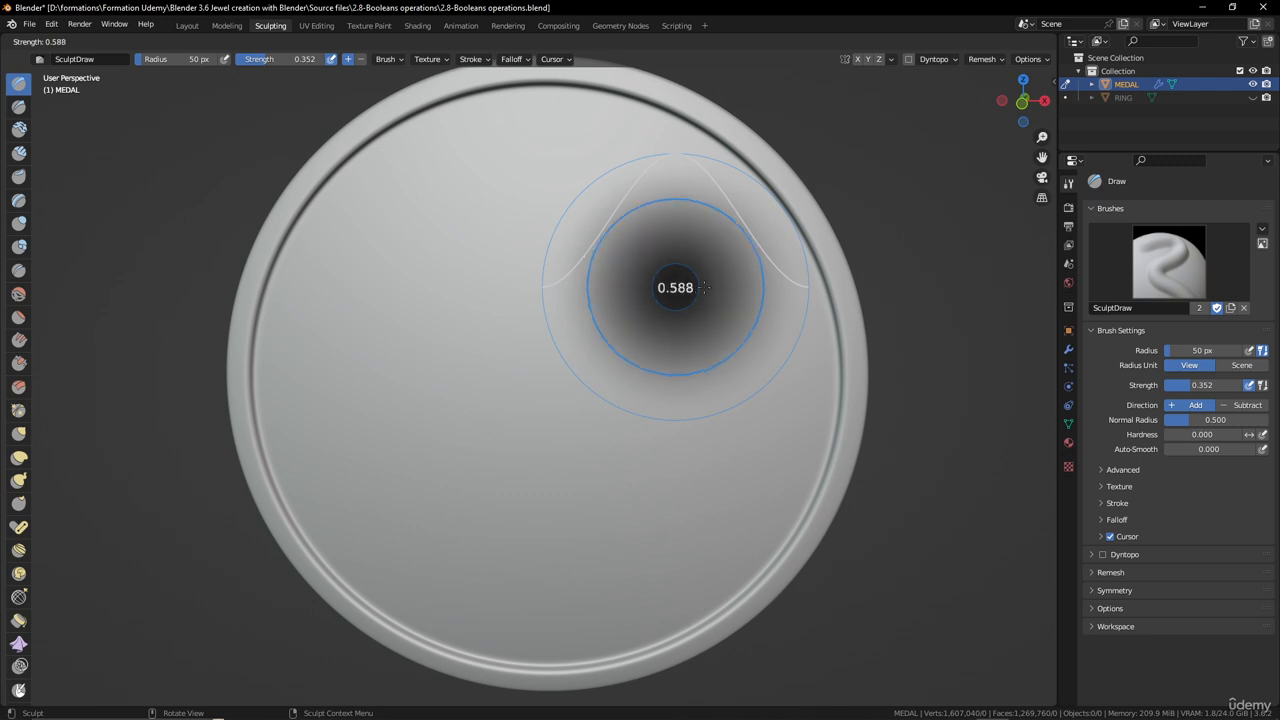
click(734, 293)
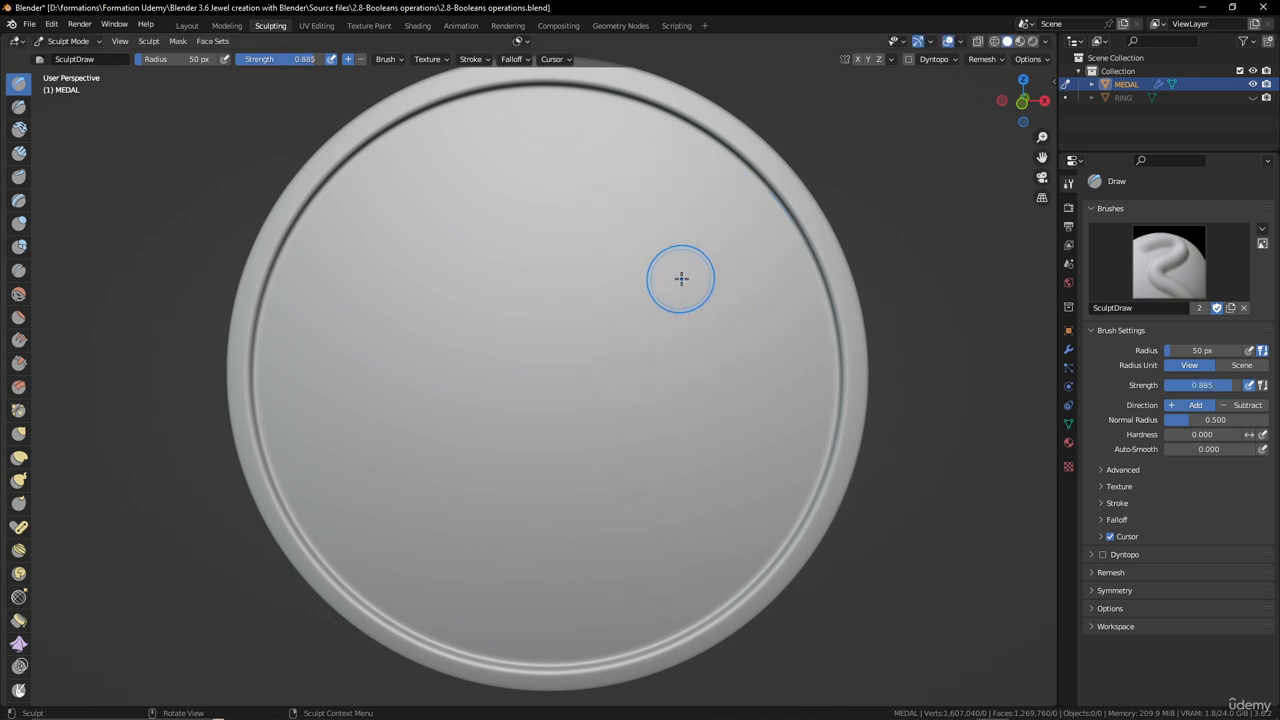
key(f)
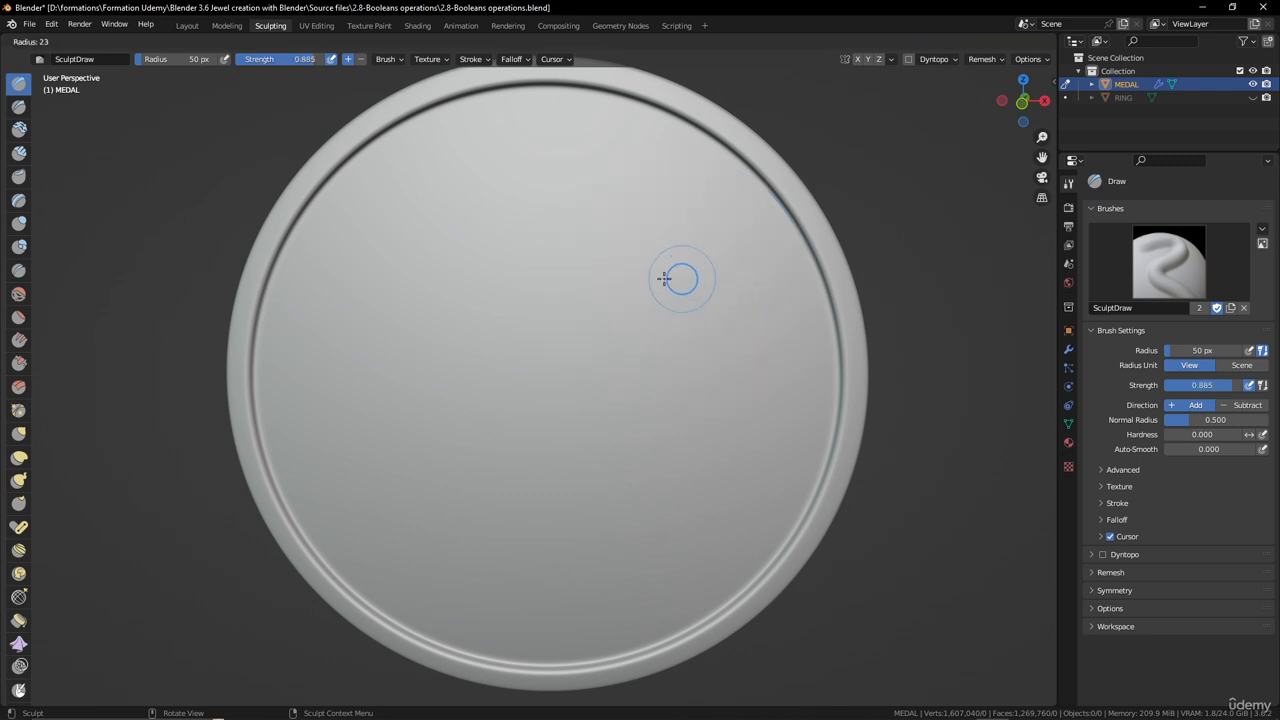
click(664, 279)
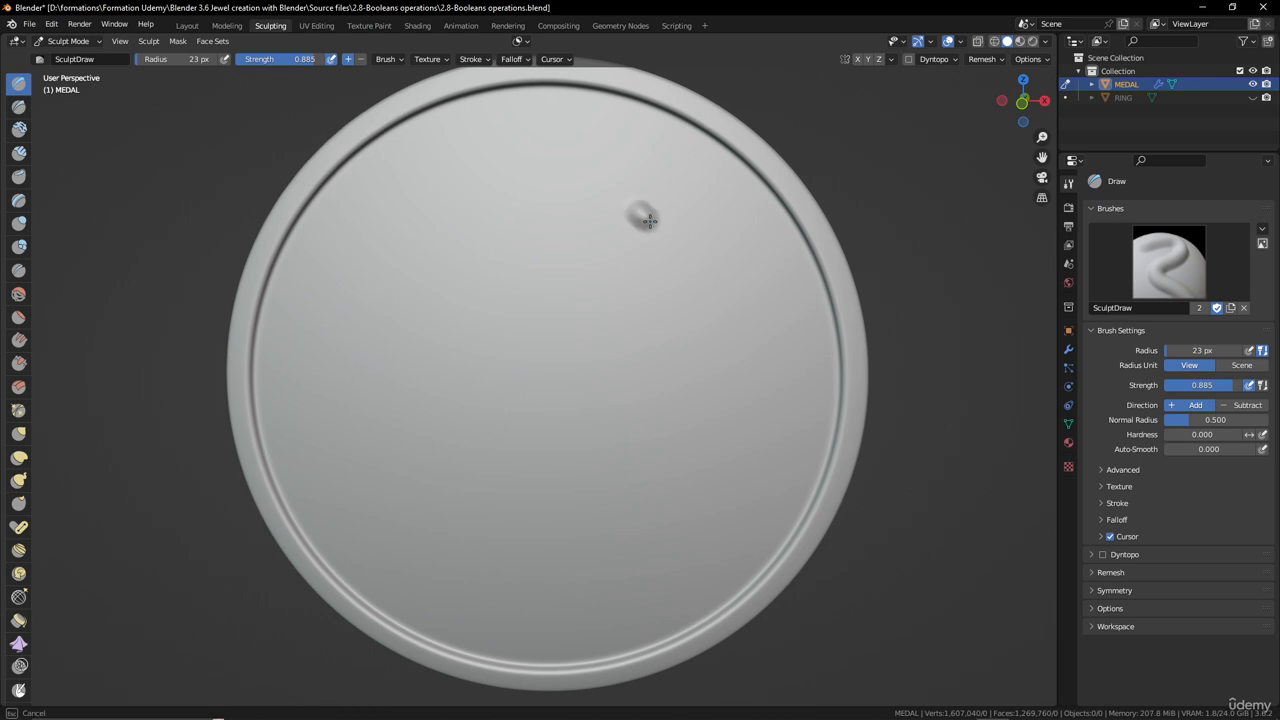
- Sculpt a raised wavy line down the medal's right half and carve an inverted zigzag groove just to its left
mouse_move(649, 220)
mouse_down()
mouse_move(684, 266)
mouse_move(628, 316)
mouse_move(636, 350)
mouse_move(688, 363)
mouse_move(697, 384)
mouse_move(632, 440)
mouse_move(675, 476)
mouse_move(696, 519)
mouse_move(642, 552)
mouse_up()
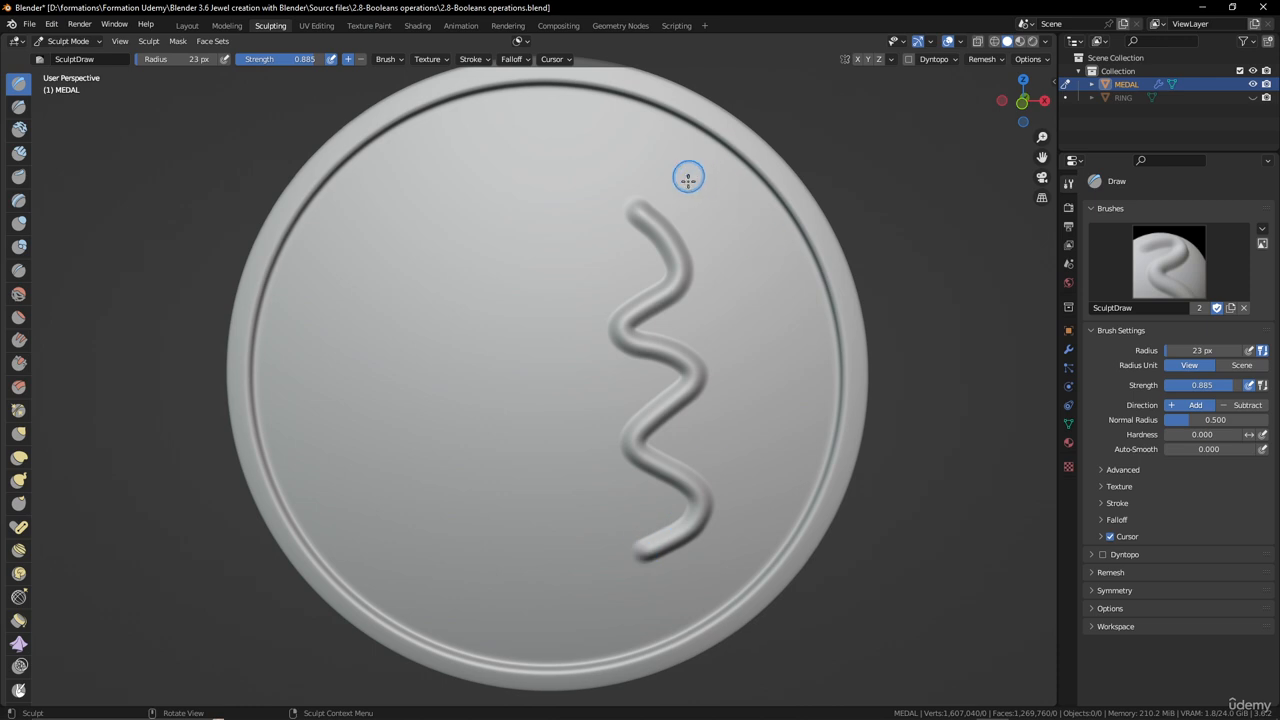
scroll(689, 190, down, 1)
shift+middle_drag(692, 275, 752, 236)
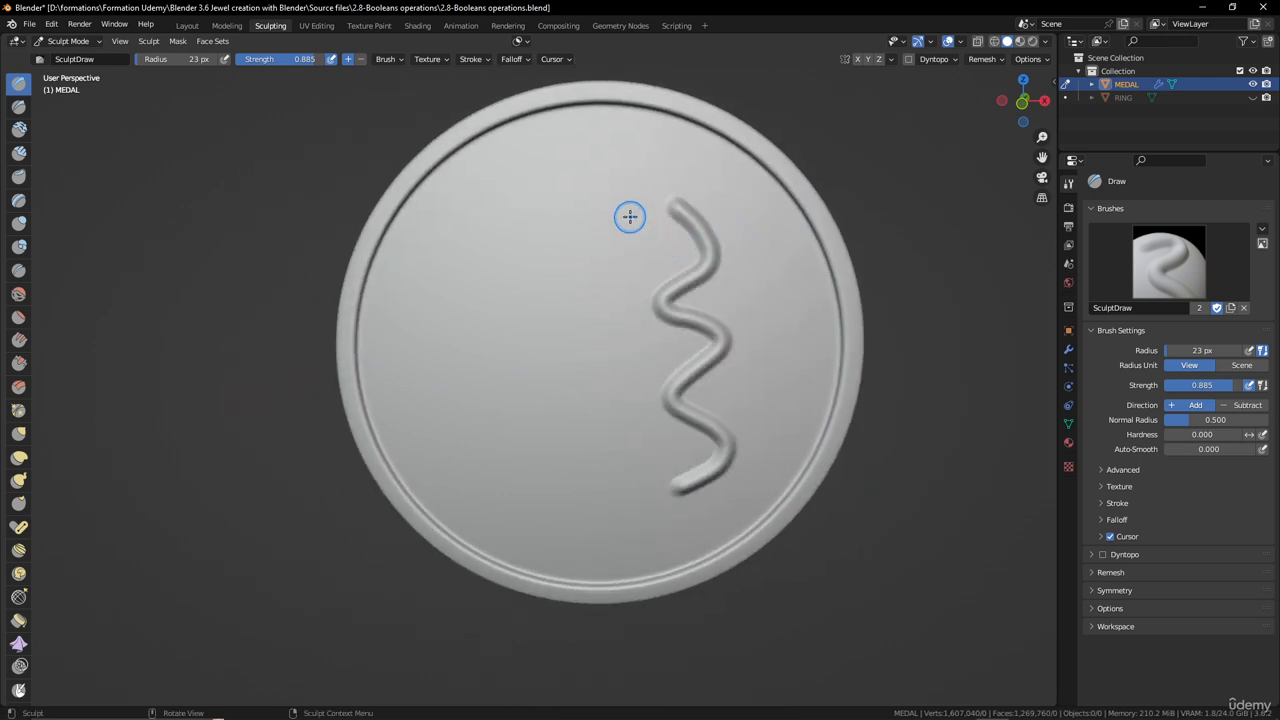
mouse_move(620, 209)
ctrl+mouse_down()
mouse_move(650, 238)
mouse_move(600, 318)
mouse_move(632, 345)
mouse_move(615, 402)
mouse_move(642, 430)
mouse_move(599, 477)
ctrl+mouse_up()
mouse_move(679, 277)
middle_down()
mouse_move(752, 290)
mouse_move(692, 281)
middle_up()
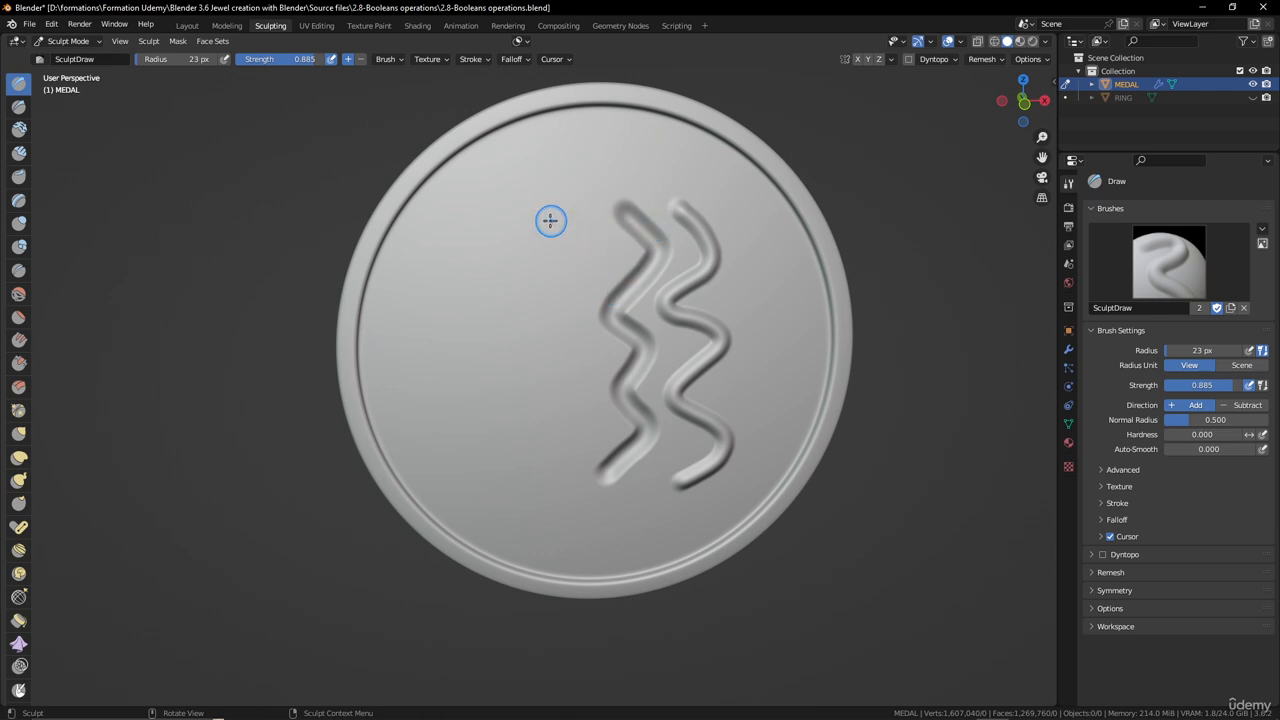
- Smooth the upper part of the raised wavy line and sculpt a short diagonal stroke on the medal's upper left area
scroll(620, 232, up, 3)
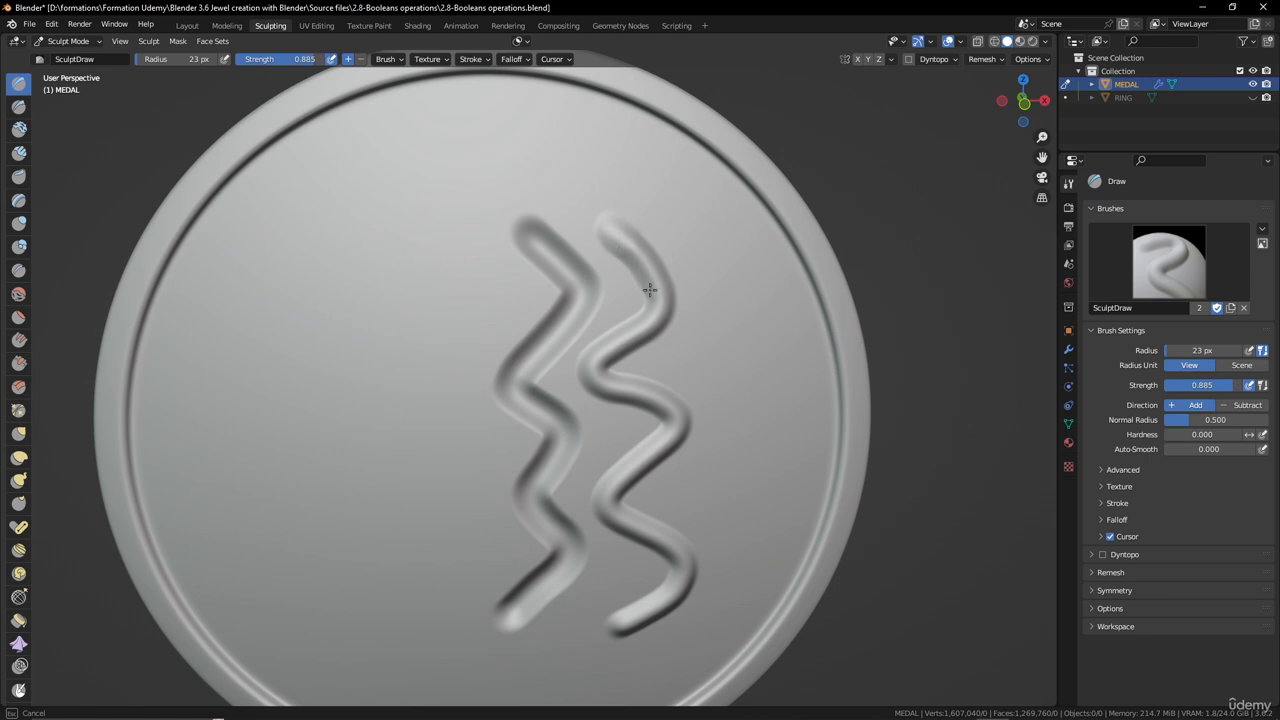
drag(649, 289, 657, 343)
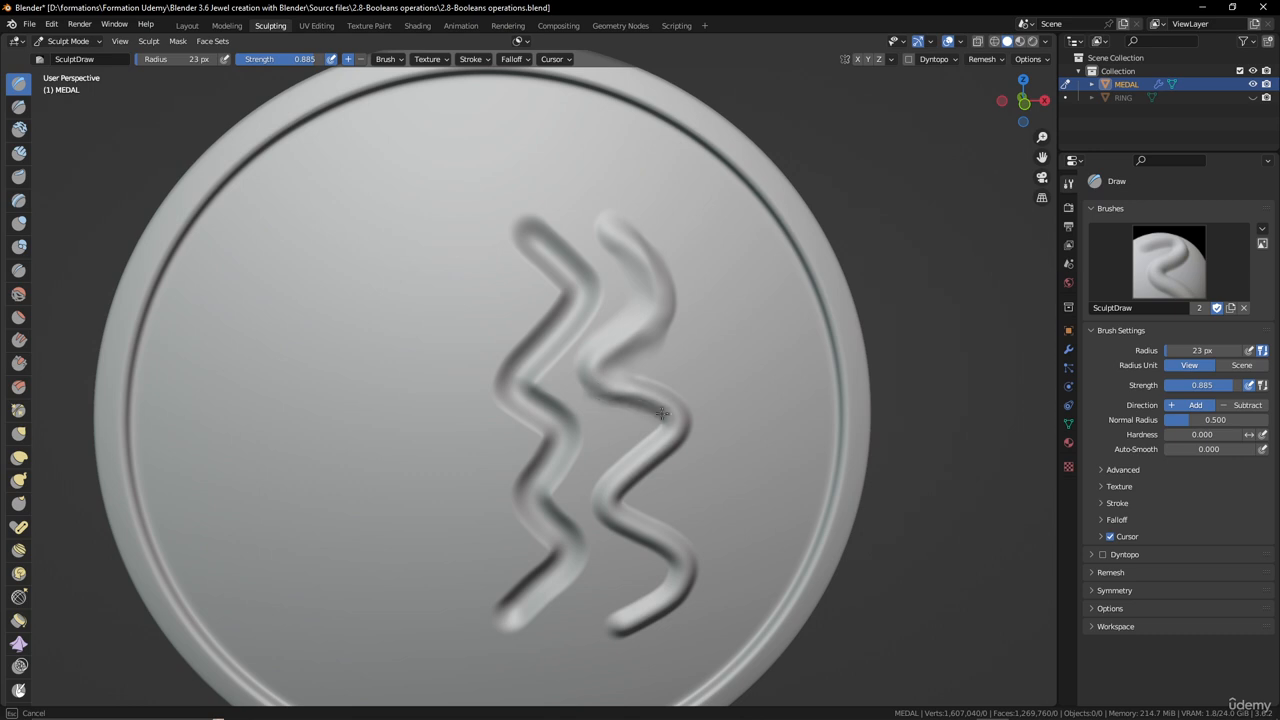
scroll(660, 305, down, 3)
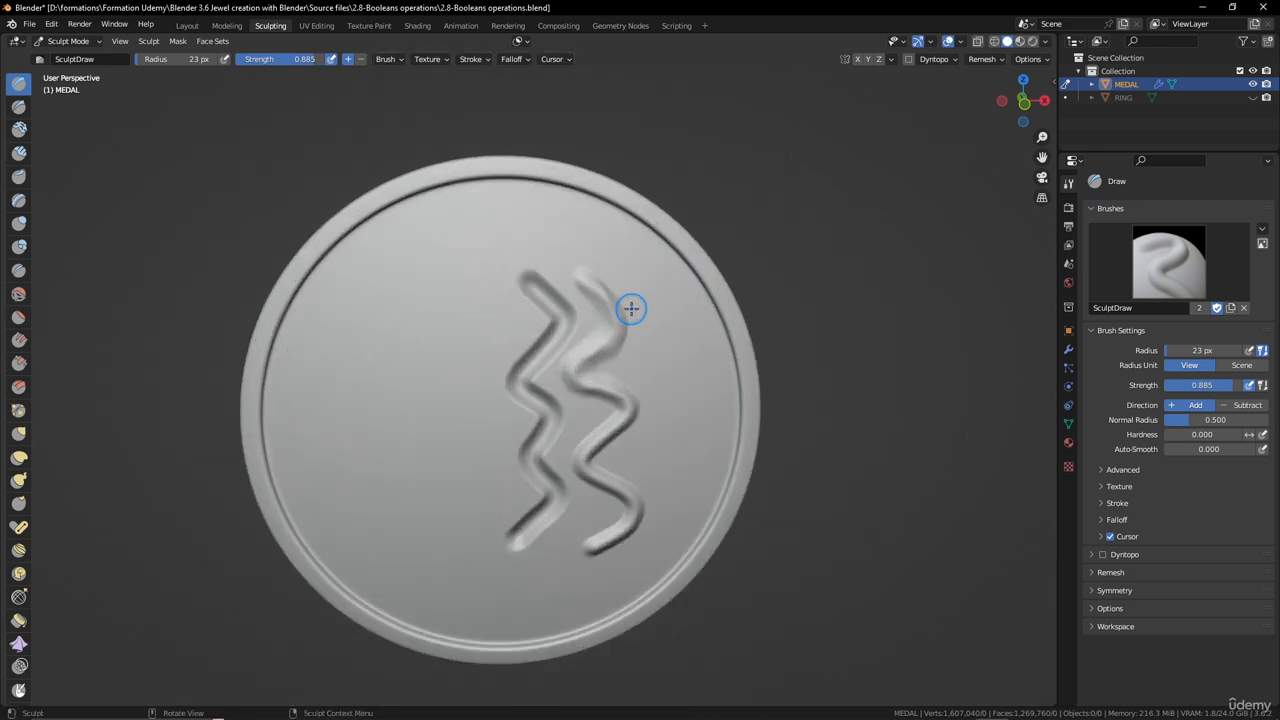
drag(426, 272, 386, 334)
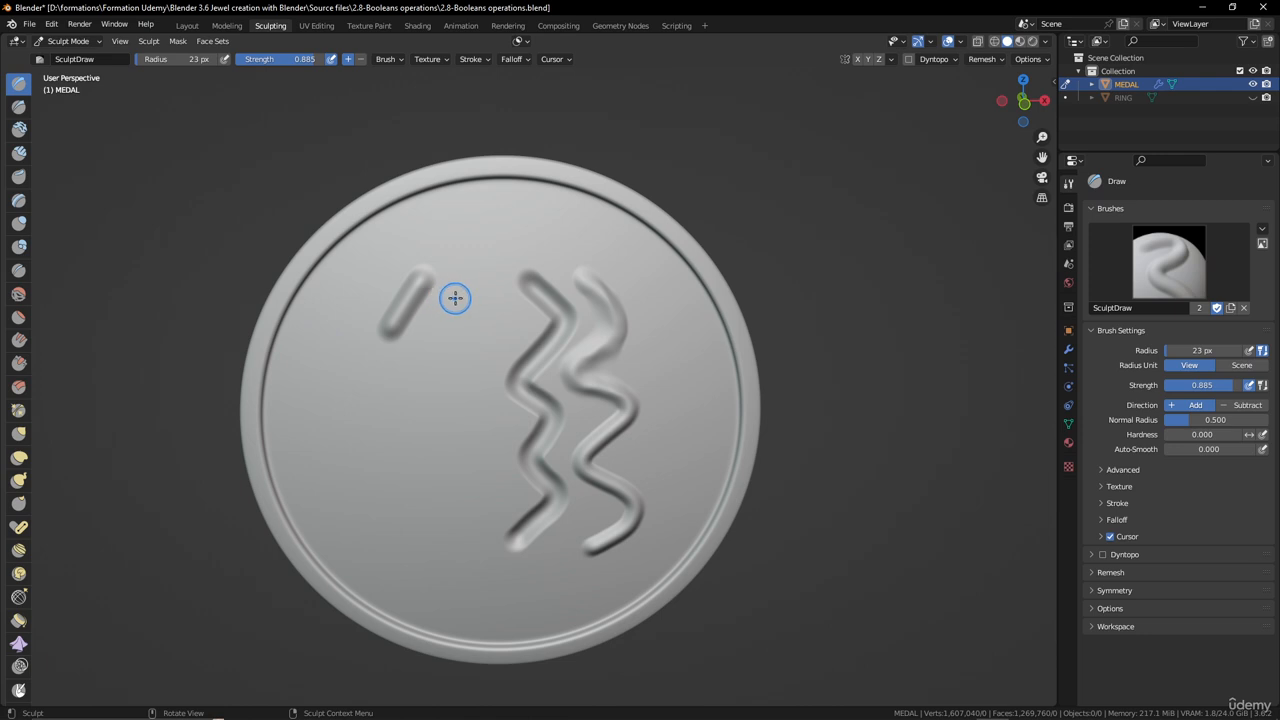
- Sculpt a second short diagonal Draw stroke just beside the first one on the medal's upper left area and smooth it
drag(455, 298, 438, 344)
shift+drag(434, 287, 425, 299)
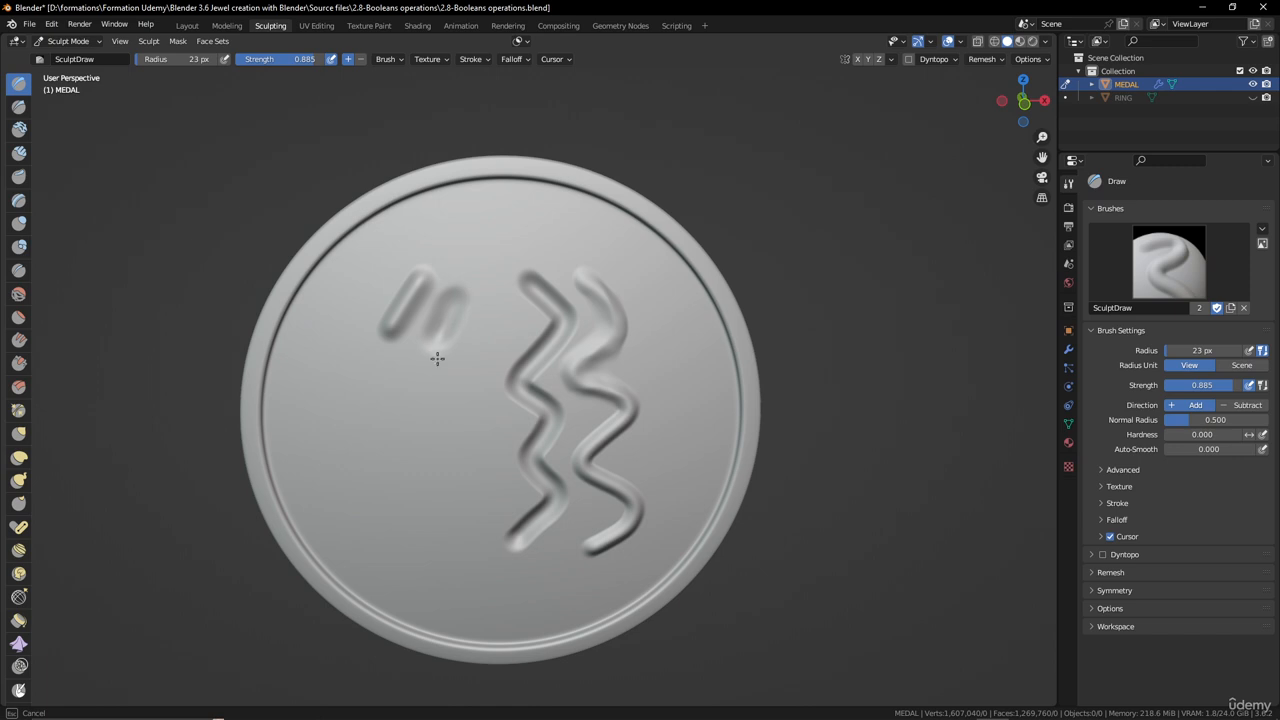
shift+drag(437, 358, 500, 314)
scroll(591, 331, down, 2)
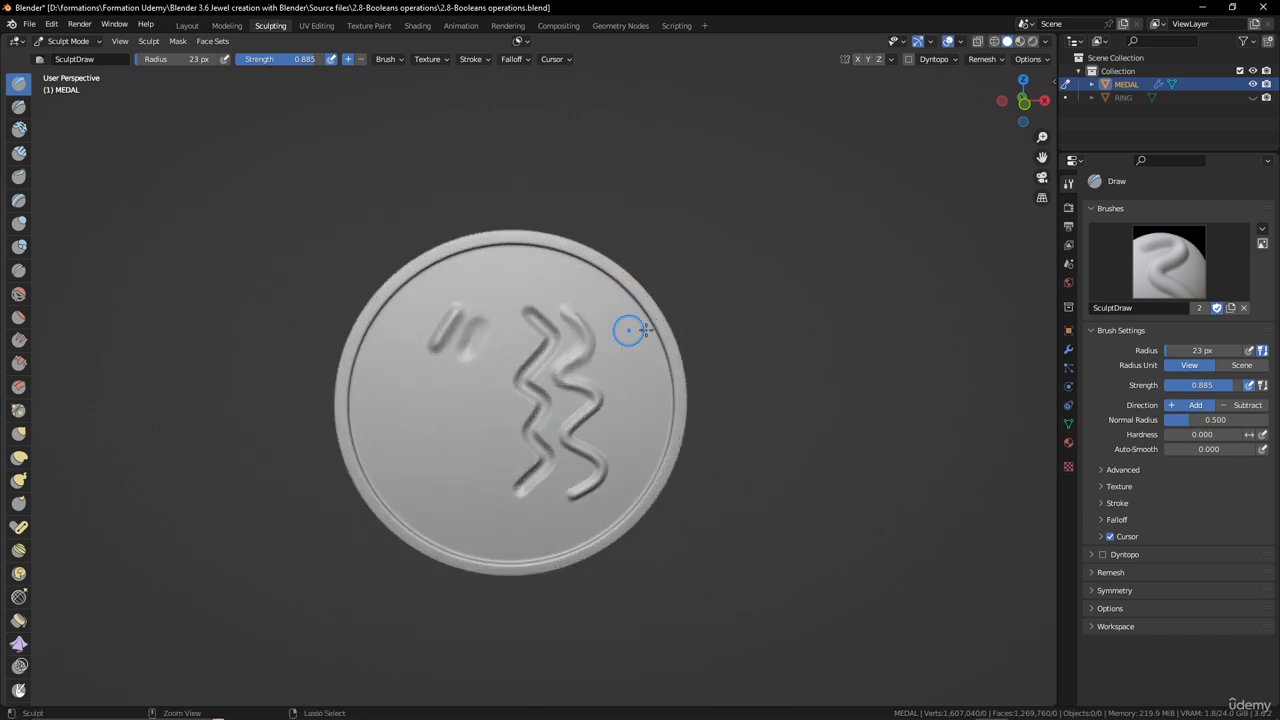
scroll(577, 343, up, 2)
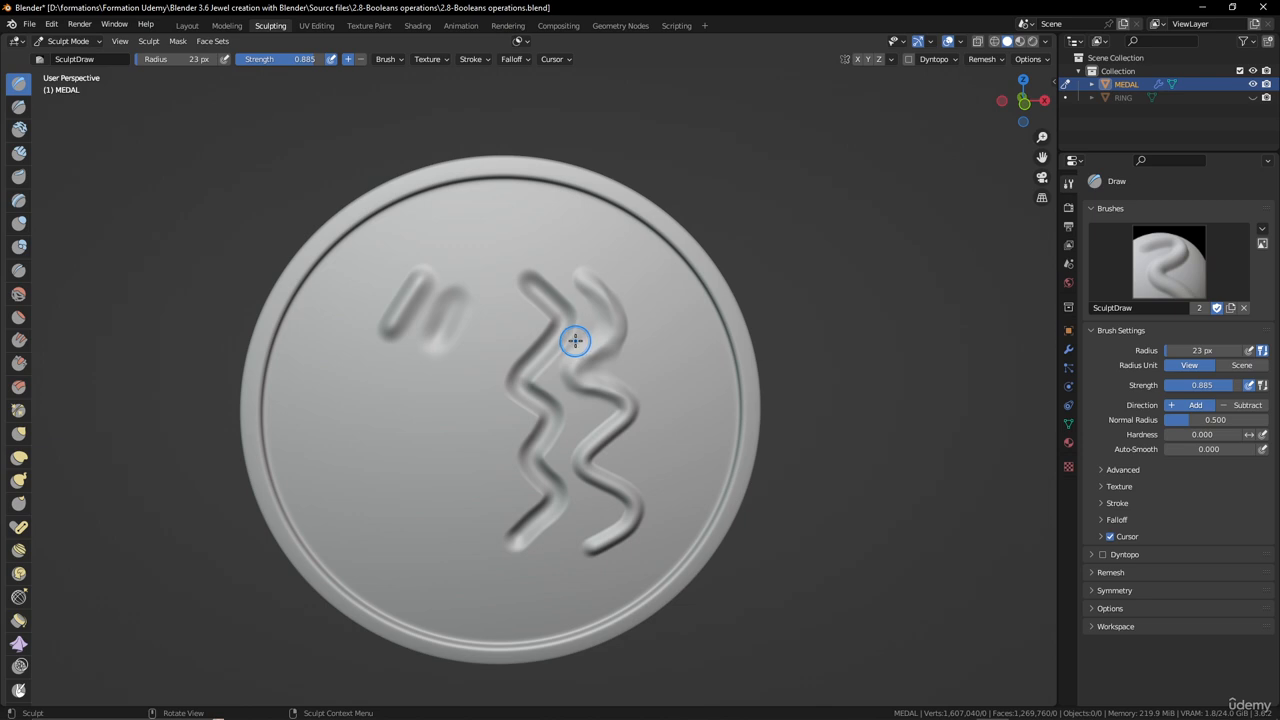
- Carve a closed wavy outline on the medal's left half, below the short diagonal strokes, with the Draw Sharp brush
scroll(575, 340, up, 2)
mouse_move(574, 340)
middle_down()
mouse_move(594, 294)
mouse_move(518, 319)
middle_up()
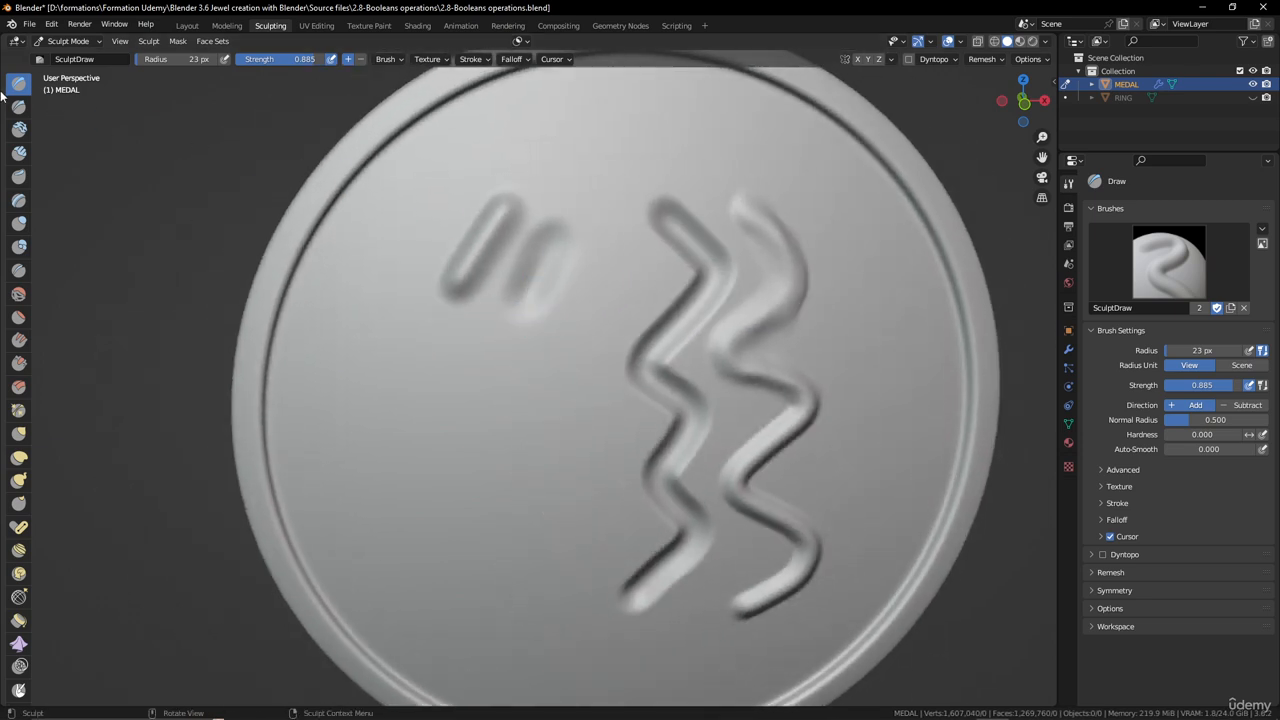
click(18, 107)
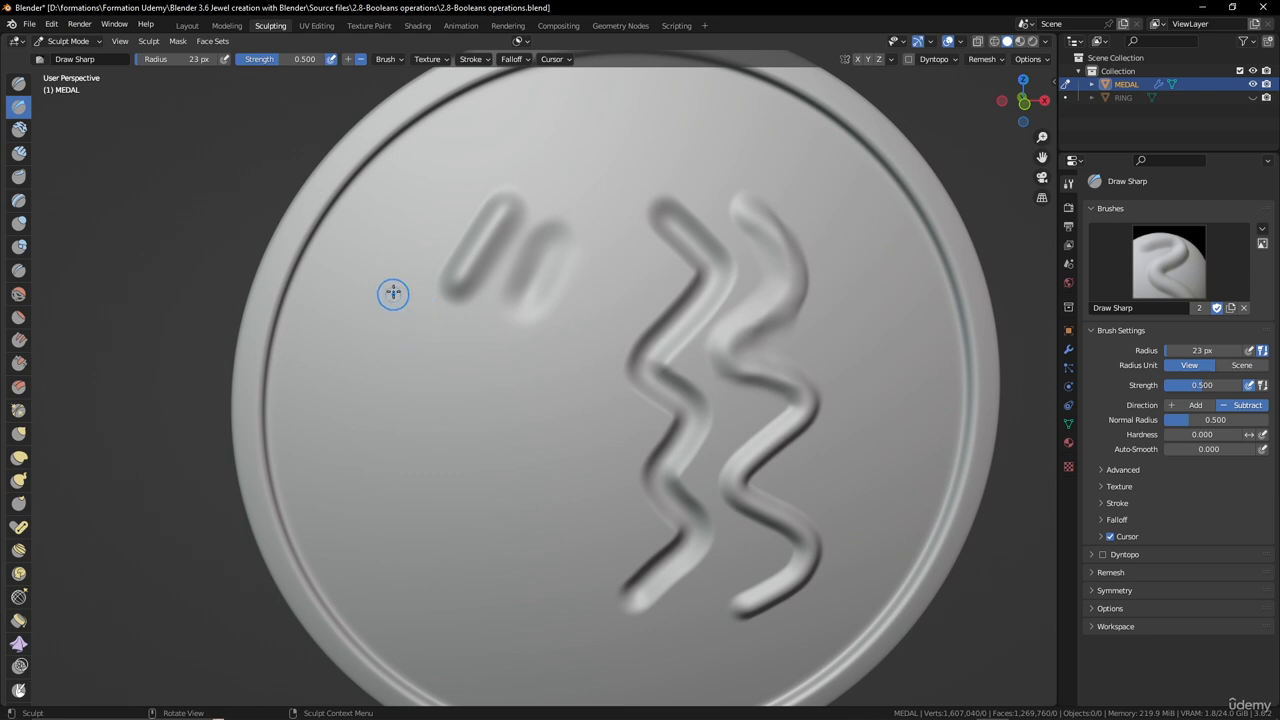
drag(391, 290, 392, 286)
mouse_move(405, 362)
mouse_down()
mouse_move(466, 377)
mouse_move(430, 412)
mouse_move(462, 458)
mouse_move(570, 424)
mouse_move(532, 368)
mouse_move(412, 326)
mouse_up()
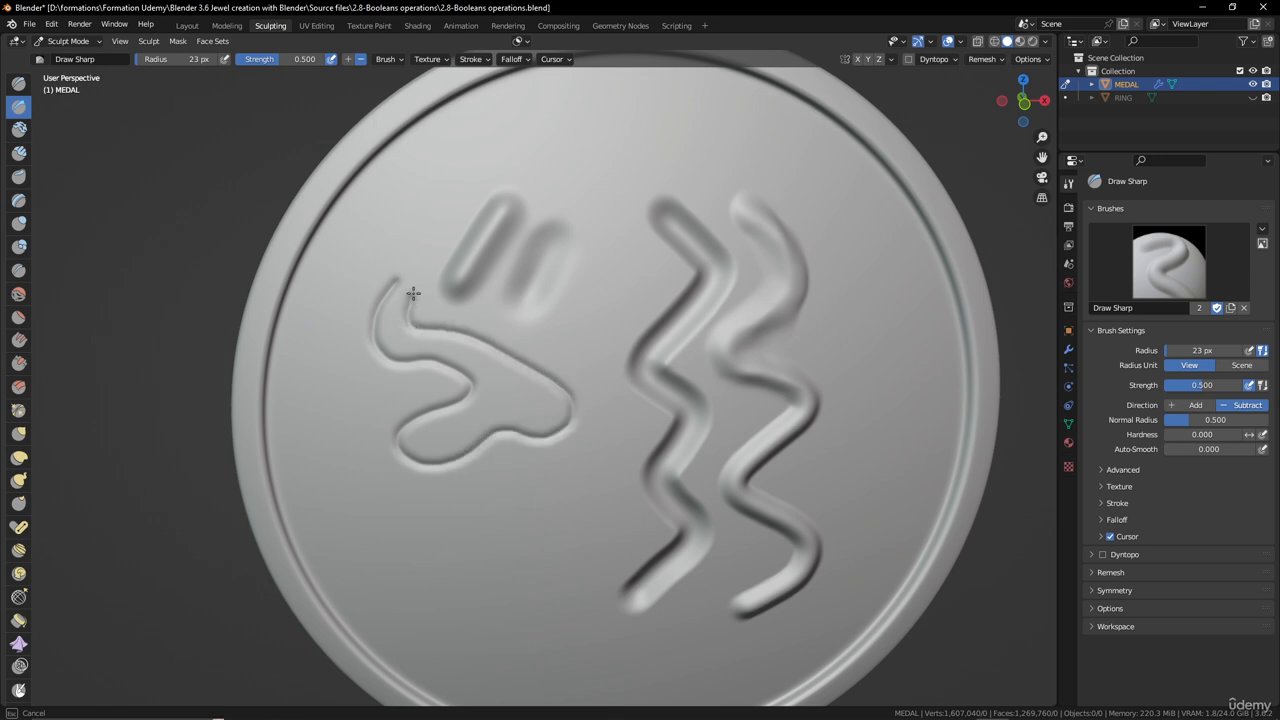
drag(399, 283, 399, 285)
scroll(443, 343, down, 4)
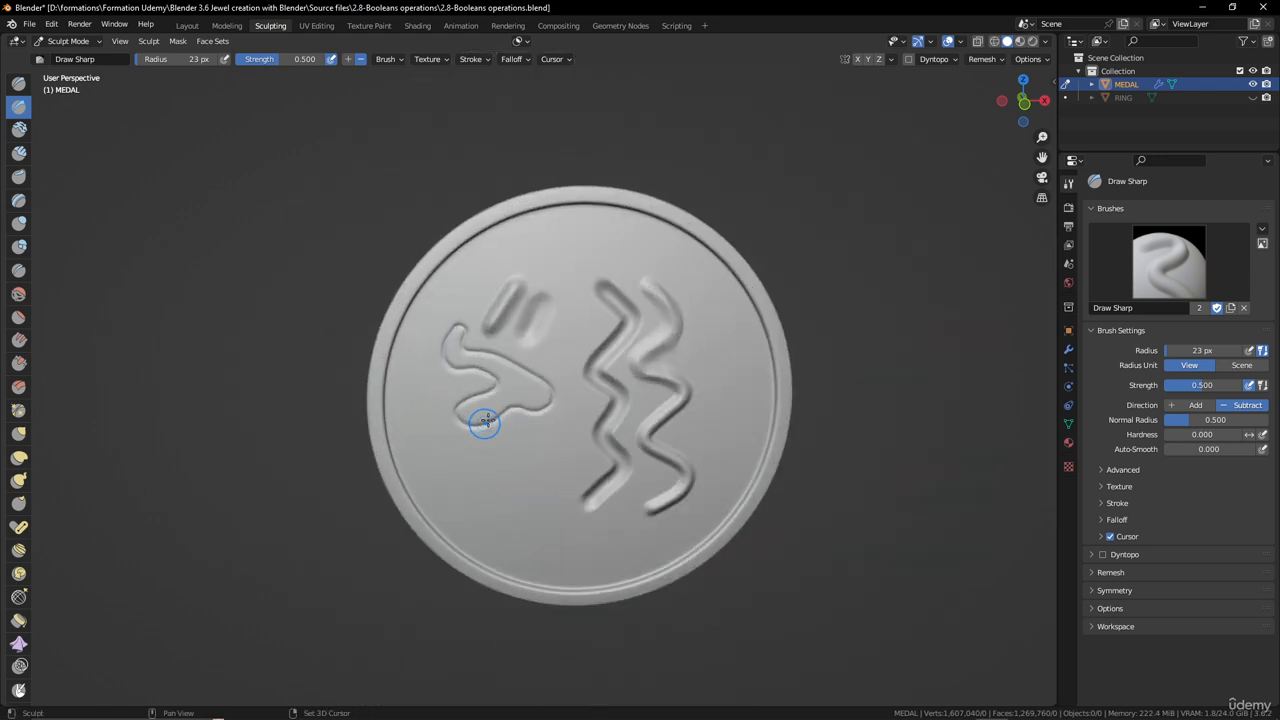
mouse_move(471, 503)
middle_down()
mouse_move(500, 352)
mouse_move(527, 348)
middle_up()
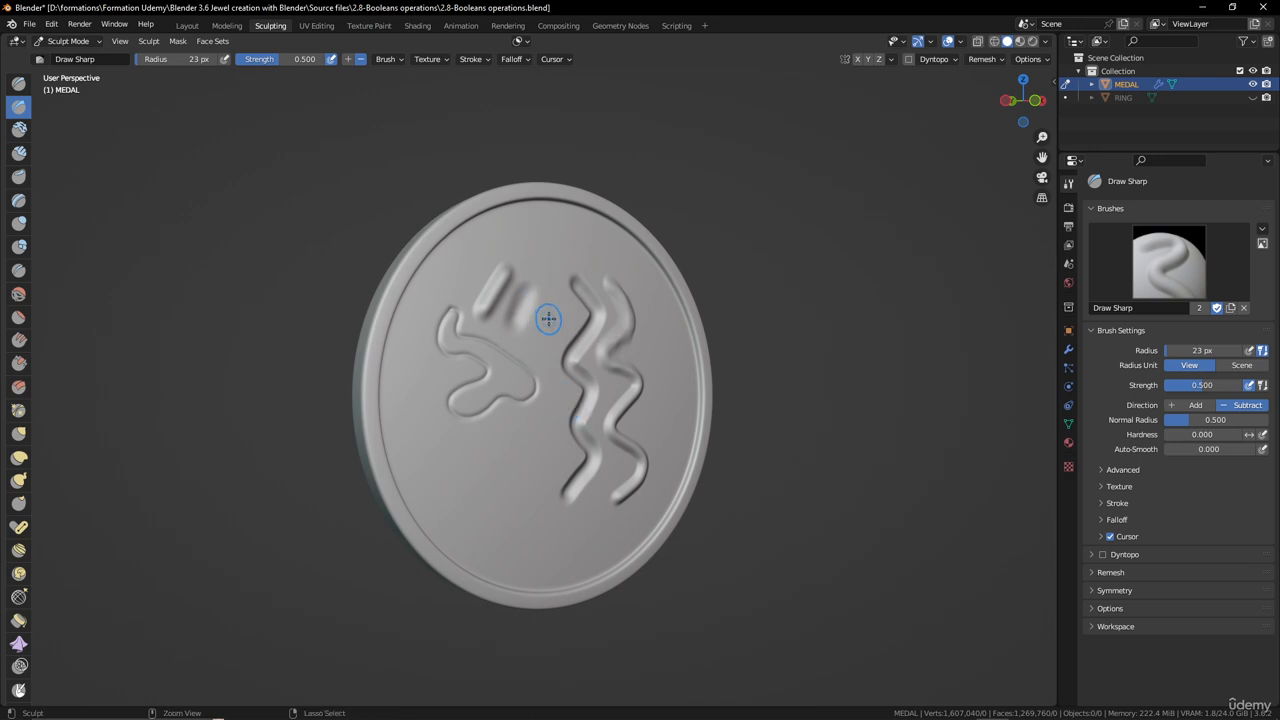
- Undo all the sculpted strokes on the medal and its last Multiresolution subdivision
key(ctrl+z)
key(ctrl+z)
key(ctrl+z)
key(ctrl+z)
key(ctrl+z)
key(ctrl+z)
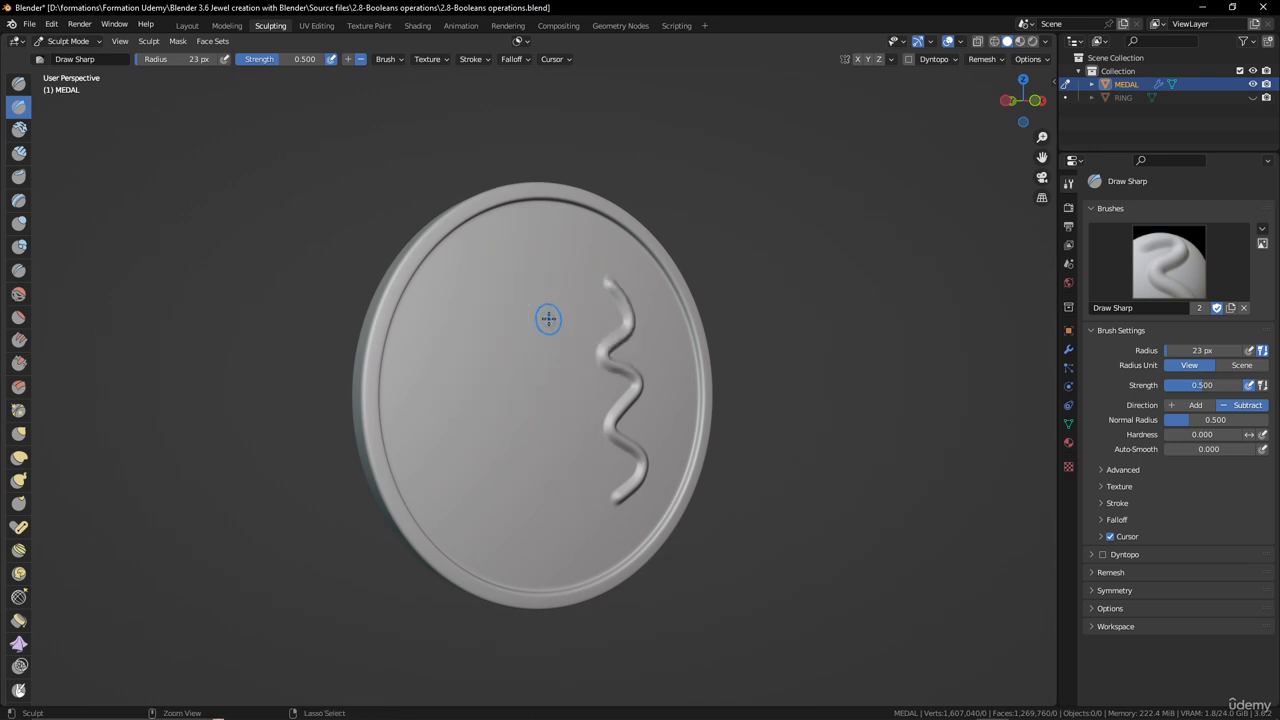
key(ctrl+z)
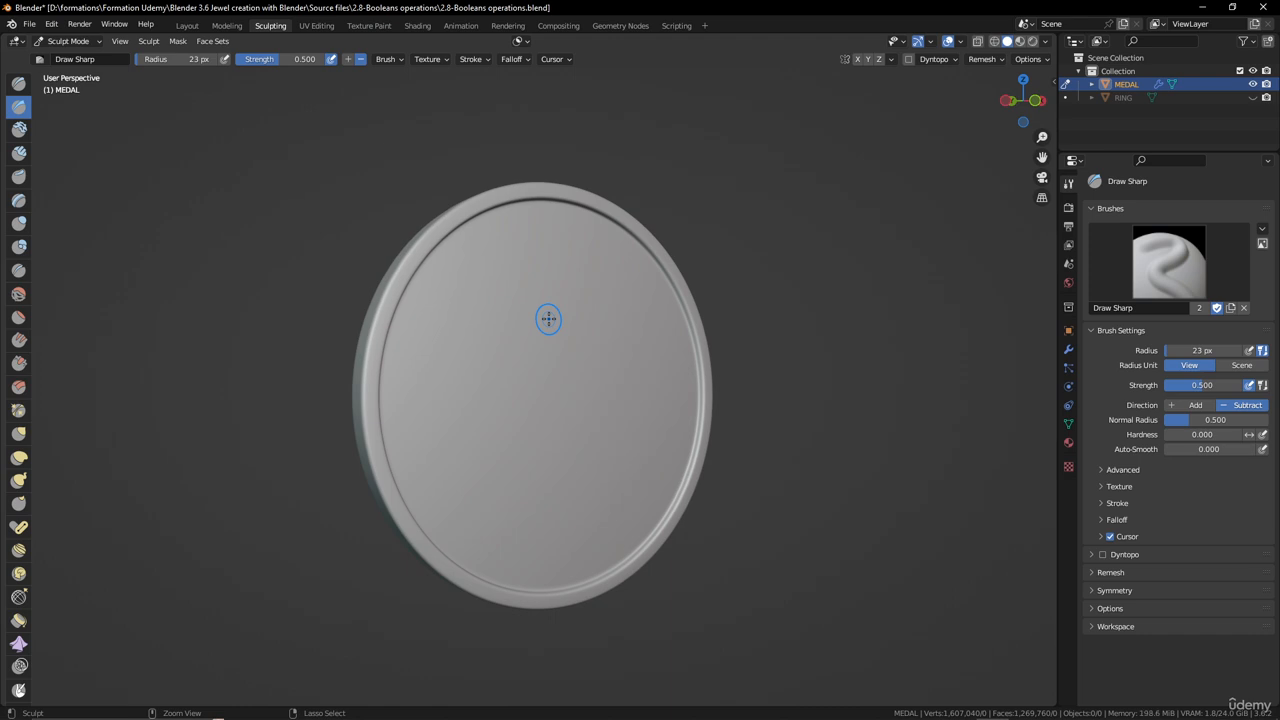
middle_drag(552, 345, 522, 354)
key(ctrl+z)
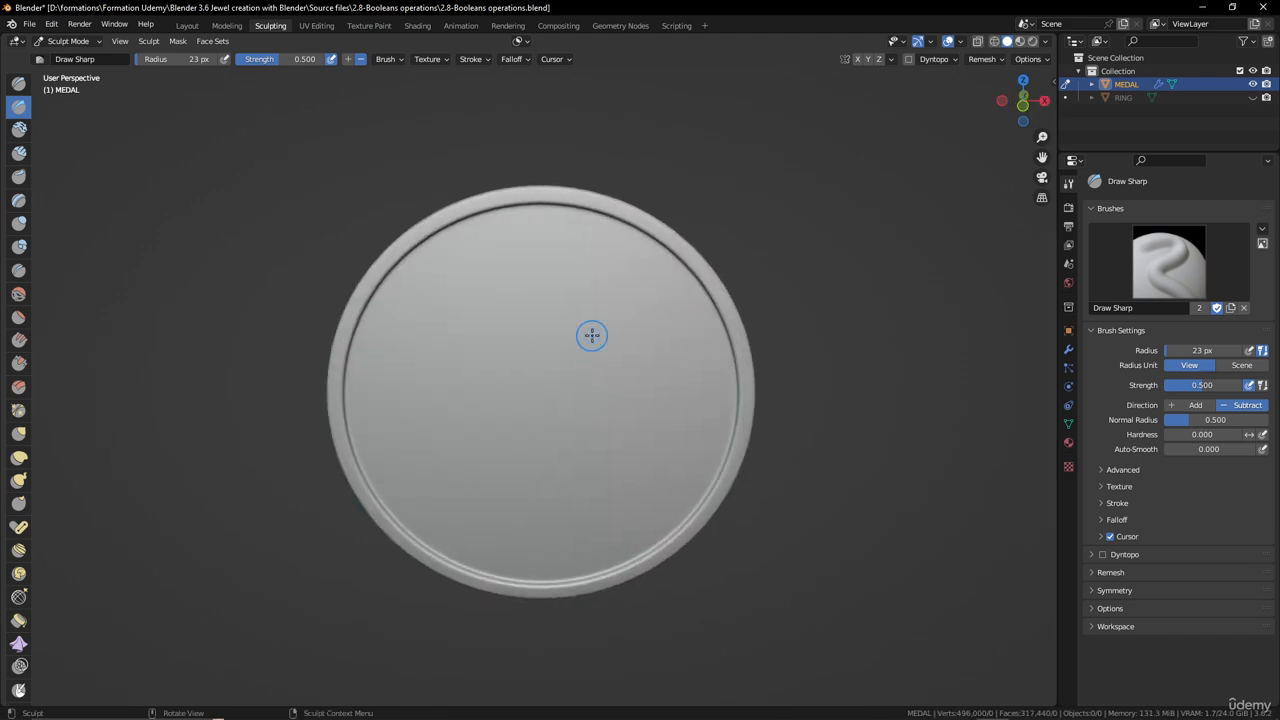
- Bring up the medal's Multires modifier settings to examine the subdivision levels
click(1068, 350)
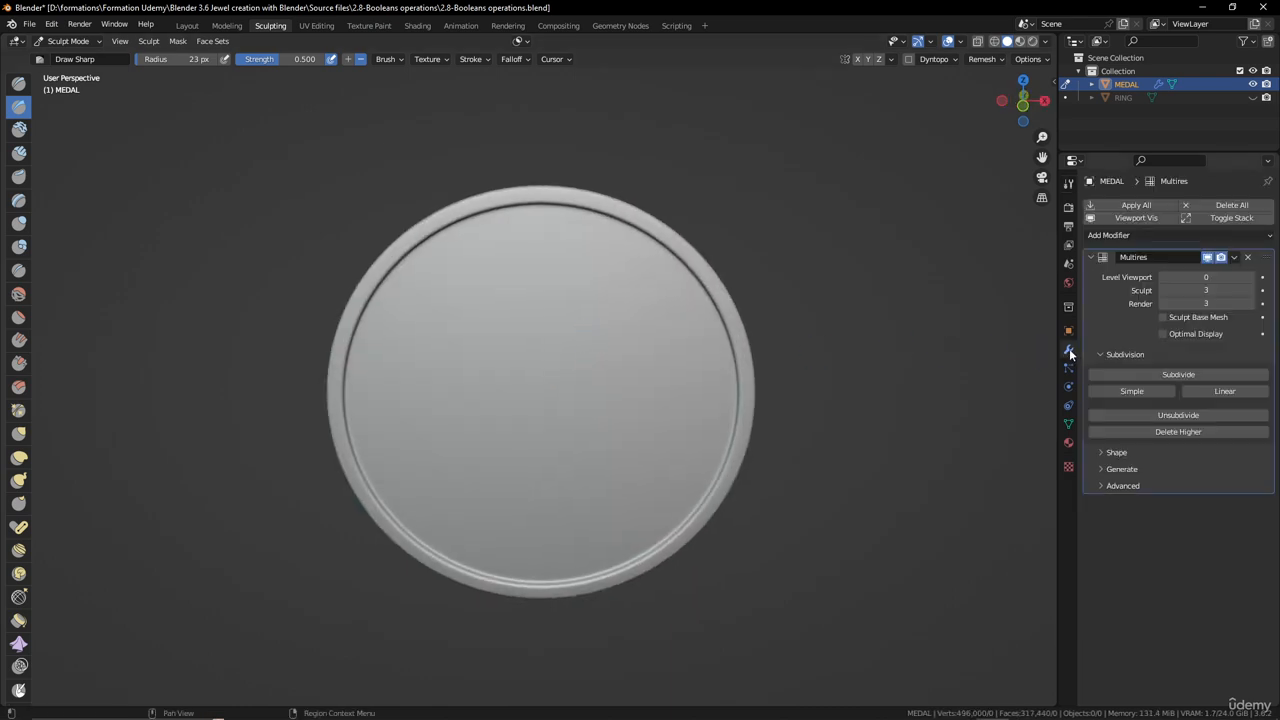
click(1068, 208)
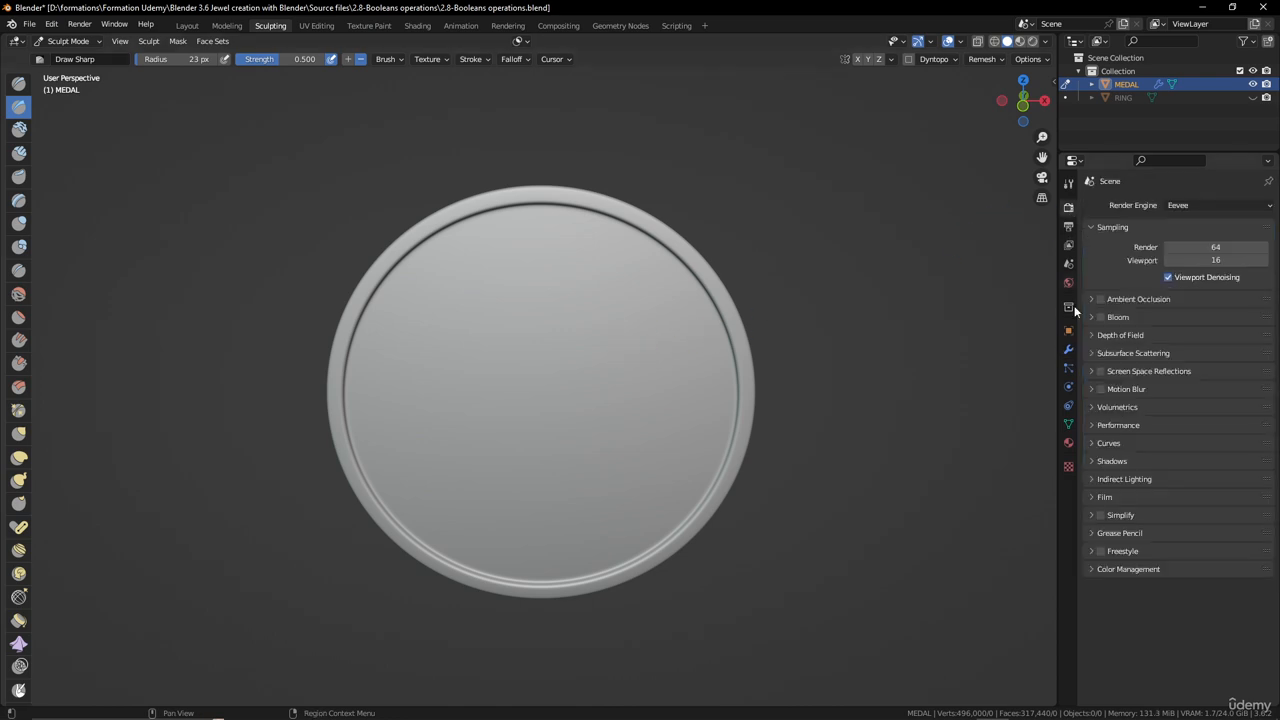
click(1069, 350)
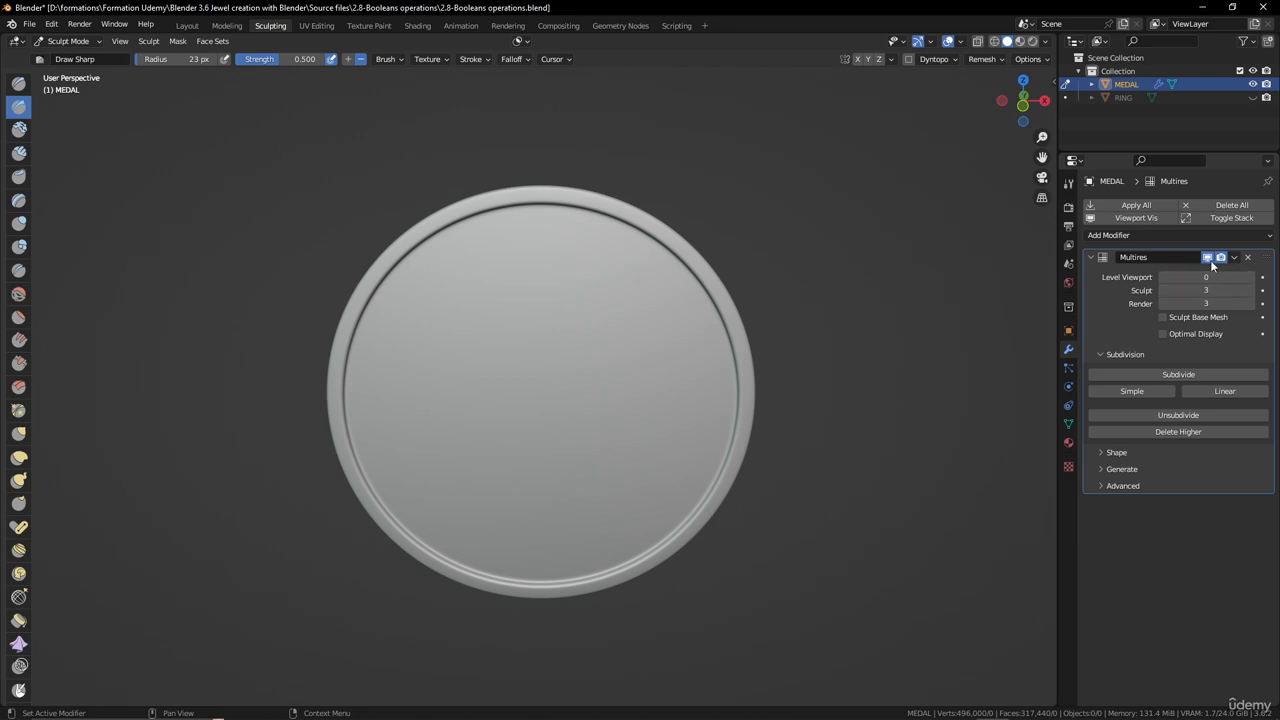
- Try a curved Draw Sharp groove on the medal's right half, then undo it
mouse_move(630, 320)
mouse_down()
mouse_move(631, 385)
mouse_move(675, 415)
mouse_move(690, 380)
mouse_up()
scroll(663, 440, up, 3)
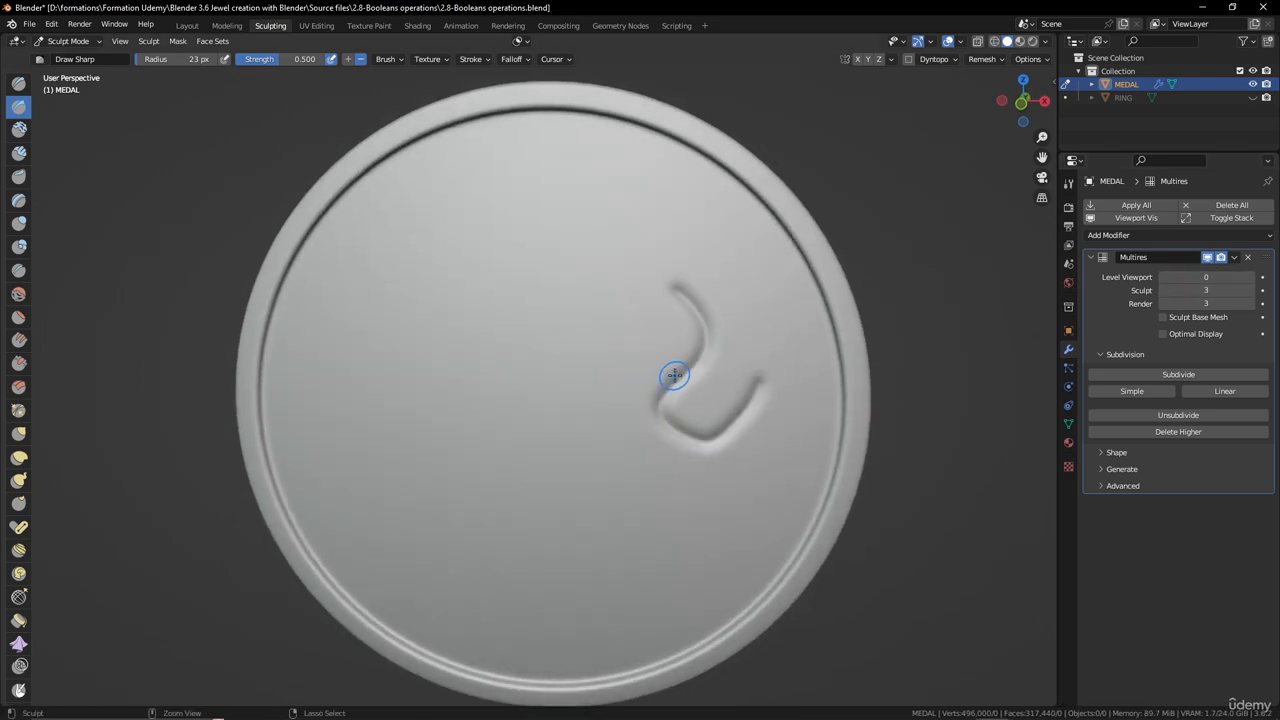
key(ctrl+z)
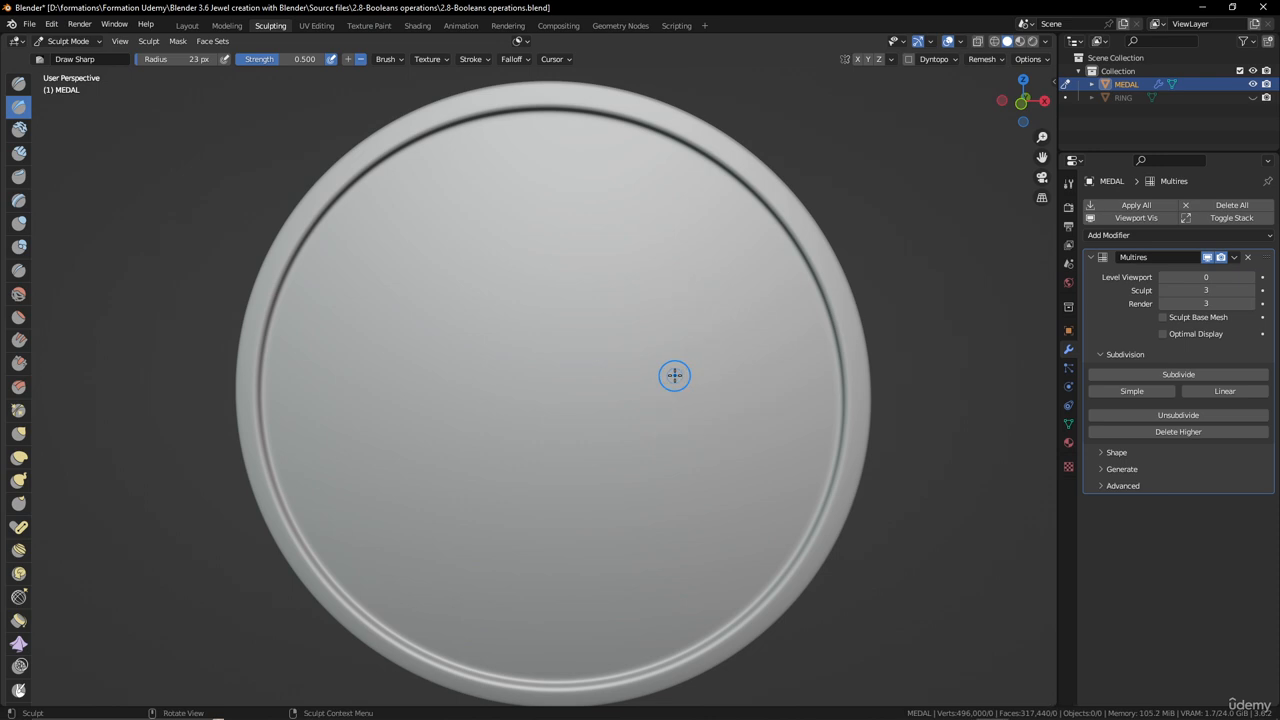
- Build up overlapping curved strokes on the medal's upper right area with the Clay brush and smooth part of them
click(18, 131)
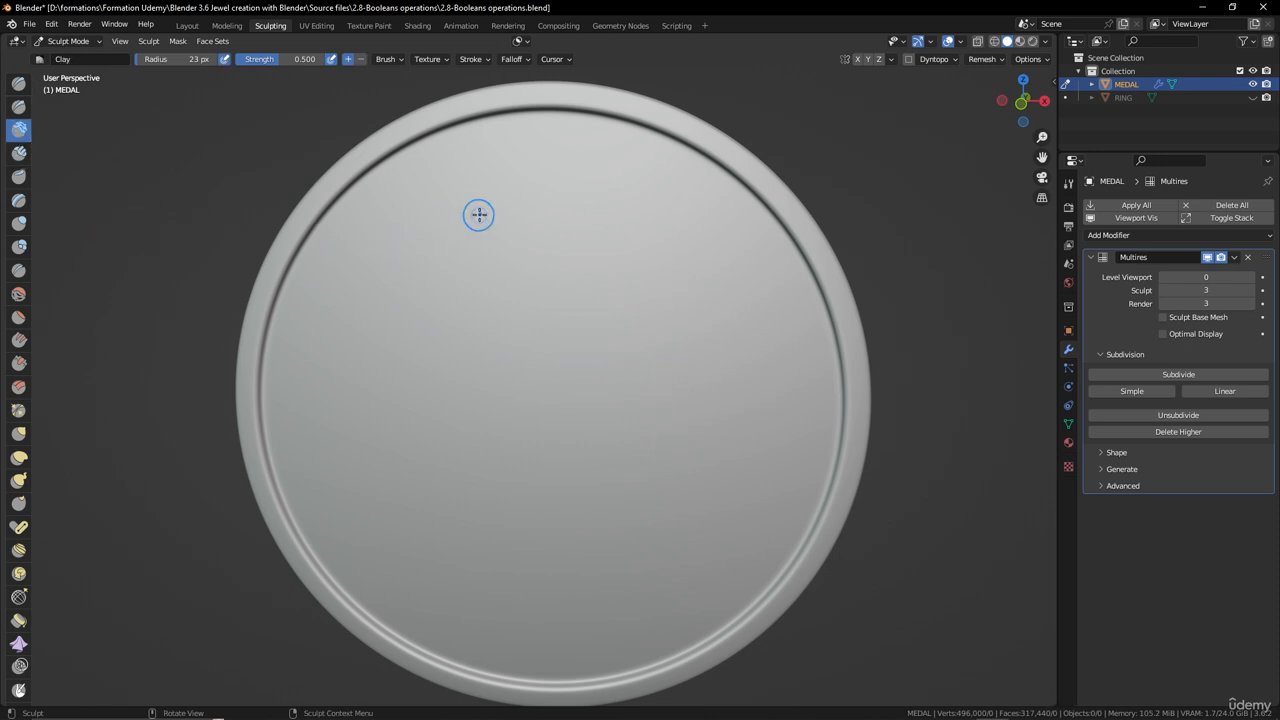
mouse_move(531, 223)
mouse_down()
mouse_move(609, 240)
mouse_move(613, 276)
mouse_move(690, 308)
mouse_move(716, 398)
mouse_up()
mouse_move(606, 252)
mouse_down()
mouse_move(681, 323)
mouse_move(705, 370)
mouse_move(608, 251)
mouse_move(702, 333)
mouse_move(712, 390)
mouse_move(654, 283)
mouse_move(603, 249)
mouse_move(574, 251)
mouse_move(557, 234)
mouse_move(505, 272)
mouse_move(560, 268)
mouse_up()
scroll(680, 310, down, 5)
mouse_move(616, 281)
shift+mouse_down()
mouse_move(551, 283)
mouse_move(606, 283)
shift+mouse_up()
- Undo the Clay strokes and one more Multiresolution subdivision, going back to sculpt level 2
key(ctrl+z)
key(ctrl+z)
key(ctrl+z)
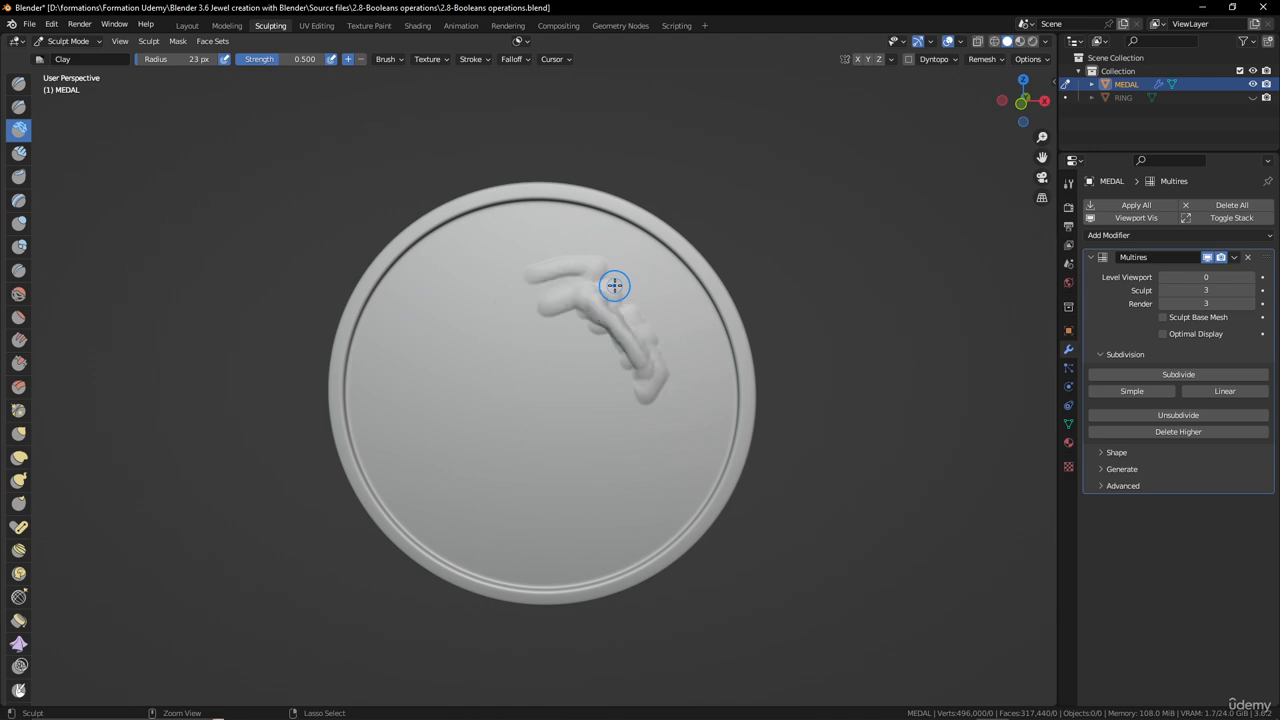
key(ctrl+z)
key(ctrl+z)
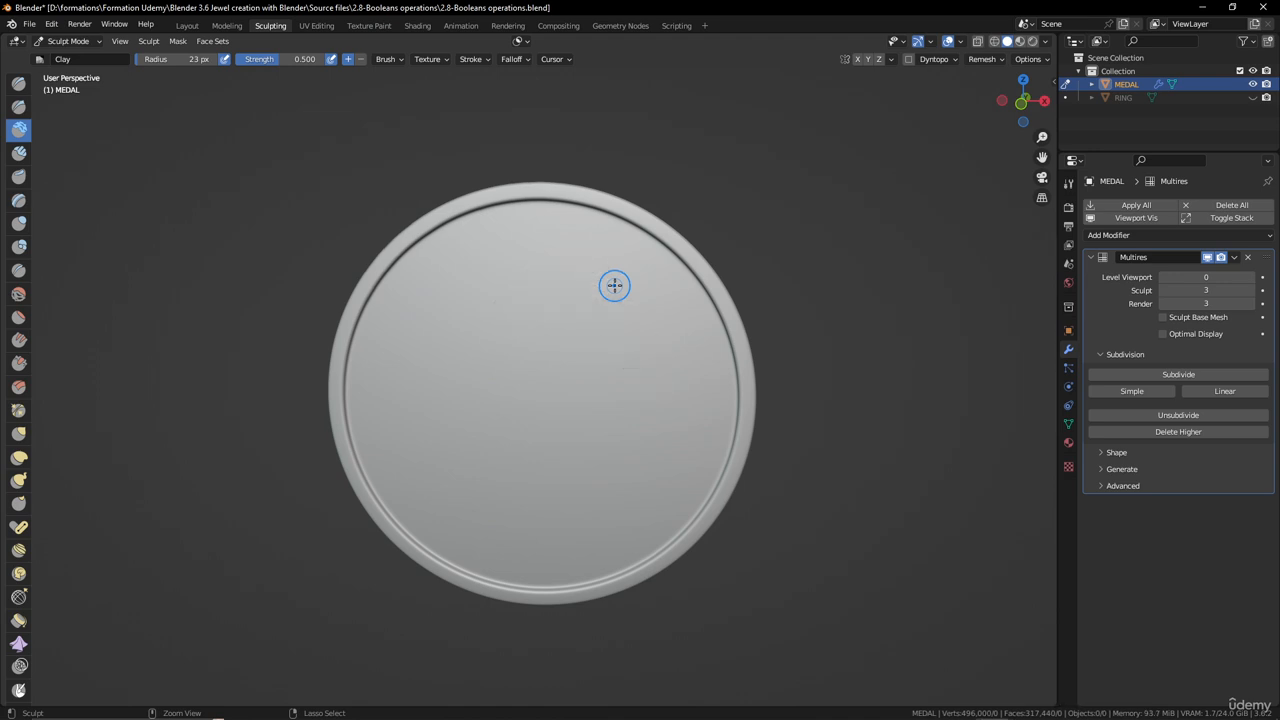
key(ctrl+z)
- Build up a thick curved band from overlapping Clay Strips strokes on the medal's upper right area
scroll(578, 324, down, 3)
scroll(578, 324, up, 4)
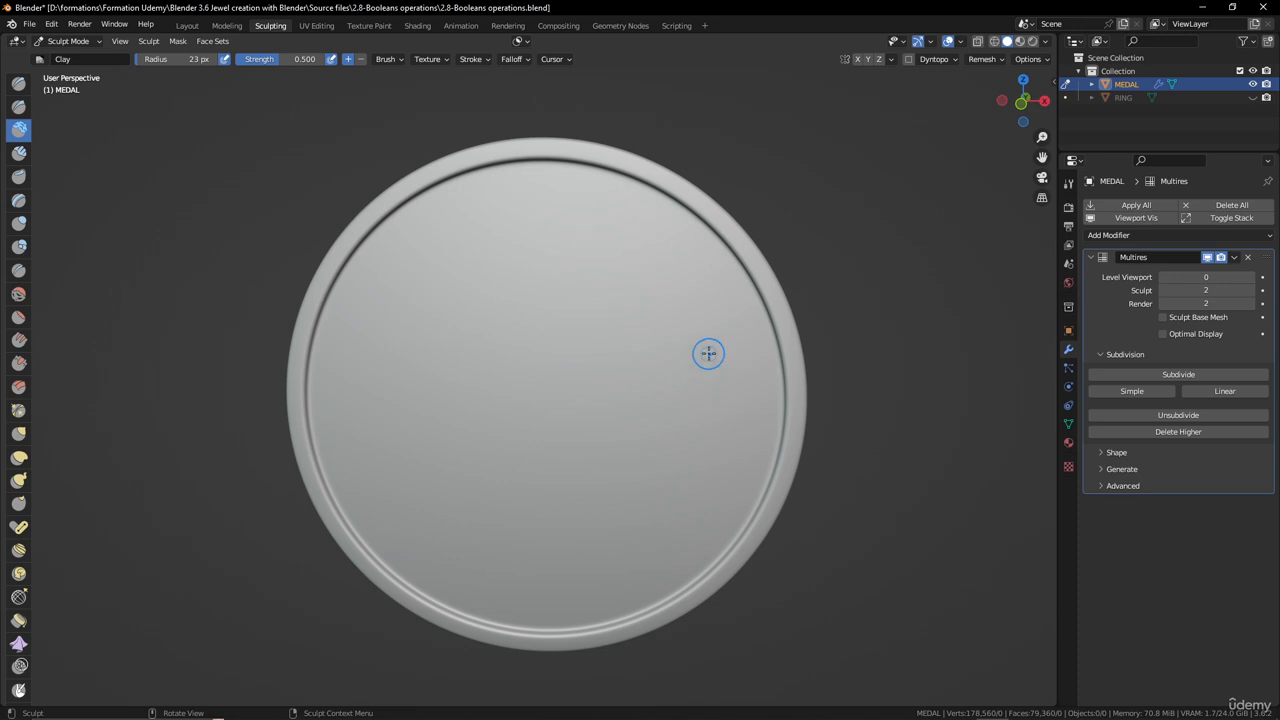
click(14, 154)
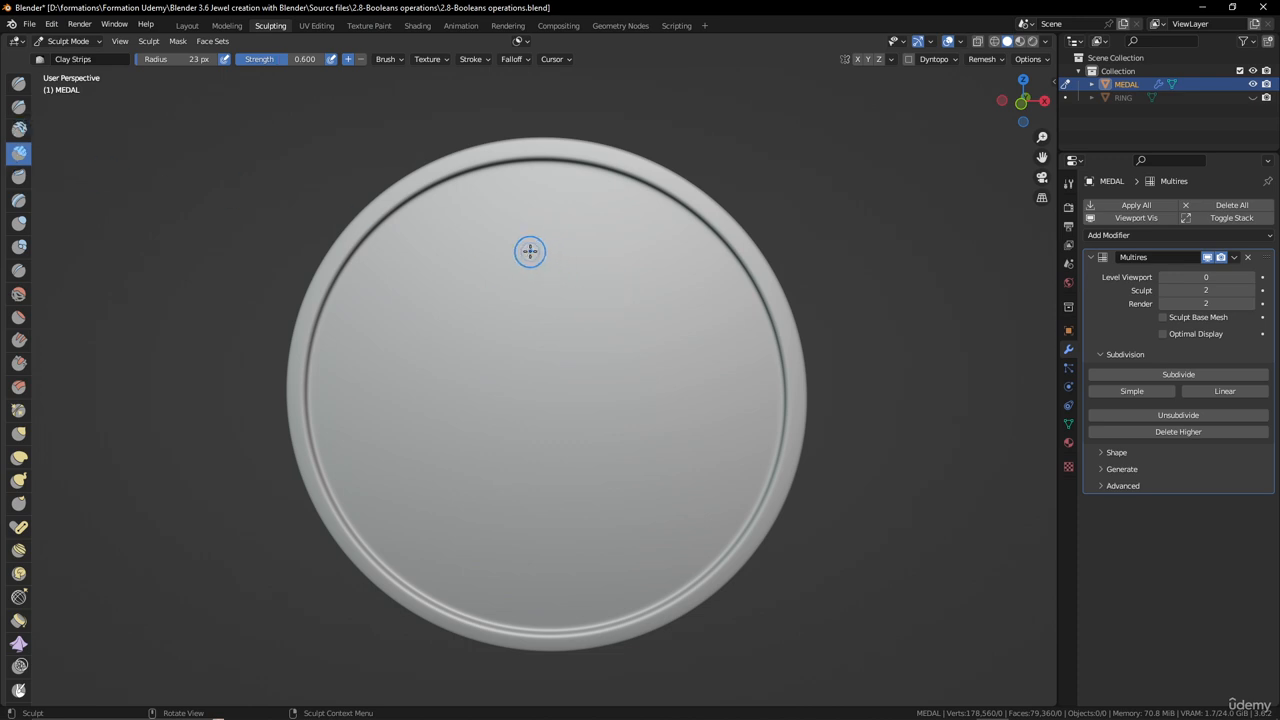
mouse_move(530, 251)
mouse_down()
mouse_move(580, 277)
mouse_move(619, 368)
mouse_up()
mouse_move(579, 249)
mouse_down()
mouse_move(624, 374)
mouse_move(603, 318)
mouse_move(610, 374)
mouse_up()
drag(577, 254, 603, 357)
drag(590, 252, 617, 352)
drag(601, 262, 620, 348)
drag(608, 275, 630, 366)
mouse_move(577, 254)
mouse_down()
mouse_move(603, 355)
mouse_move(652, 398)
mouse_up()
mouse_move(523, 251)
mouse_down()
mouse_move(606, 268)
mouse_move(627, 313)
mouse_move(610, 303)
mouse_move(595, 330)
mouse_move(574, 310)
mouse_move(636, 366)
mouse_move(603, 260)
mouse_move(617, 386)
mouse_move(686, 286)
mouse_up()
- Undo all the Clay Strips strokes on the medal
scroll(640, 330, down, 2)
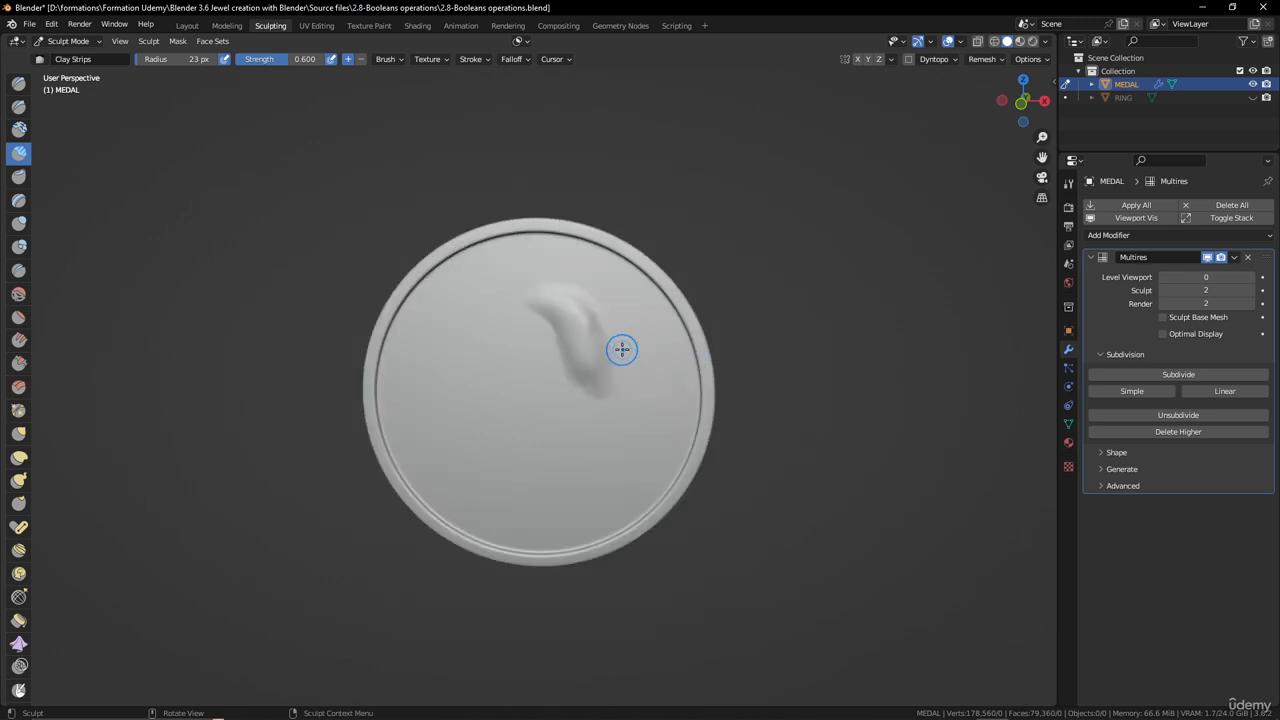
key(ctrl+z)
key(ctrl+z)
key(ctrl+z)
key(ctrl+z)
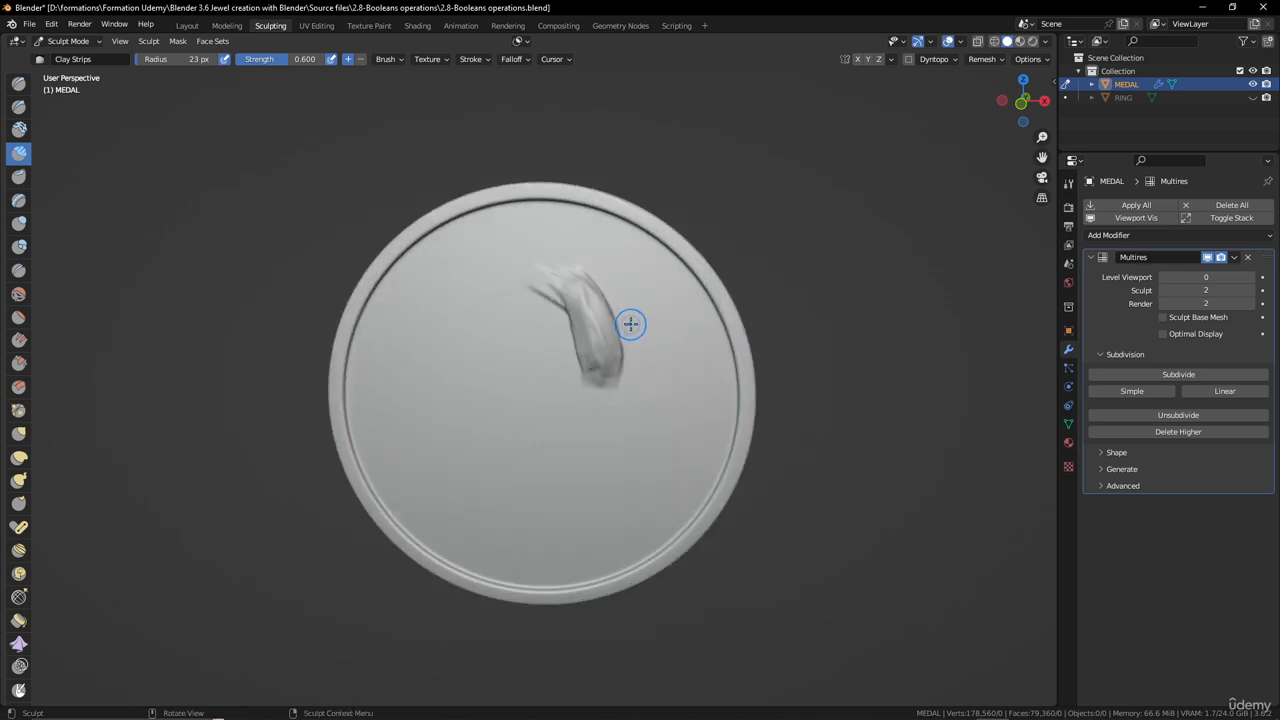
key(ctrl+z)
key(ctrl+z)
key(ctrl+z)
key(ctrl+z)
key(ctrl+z)
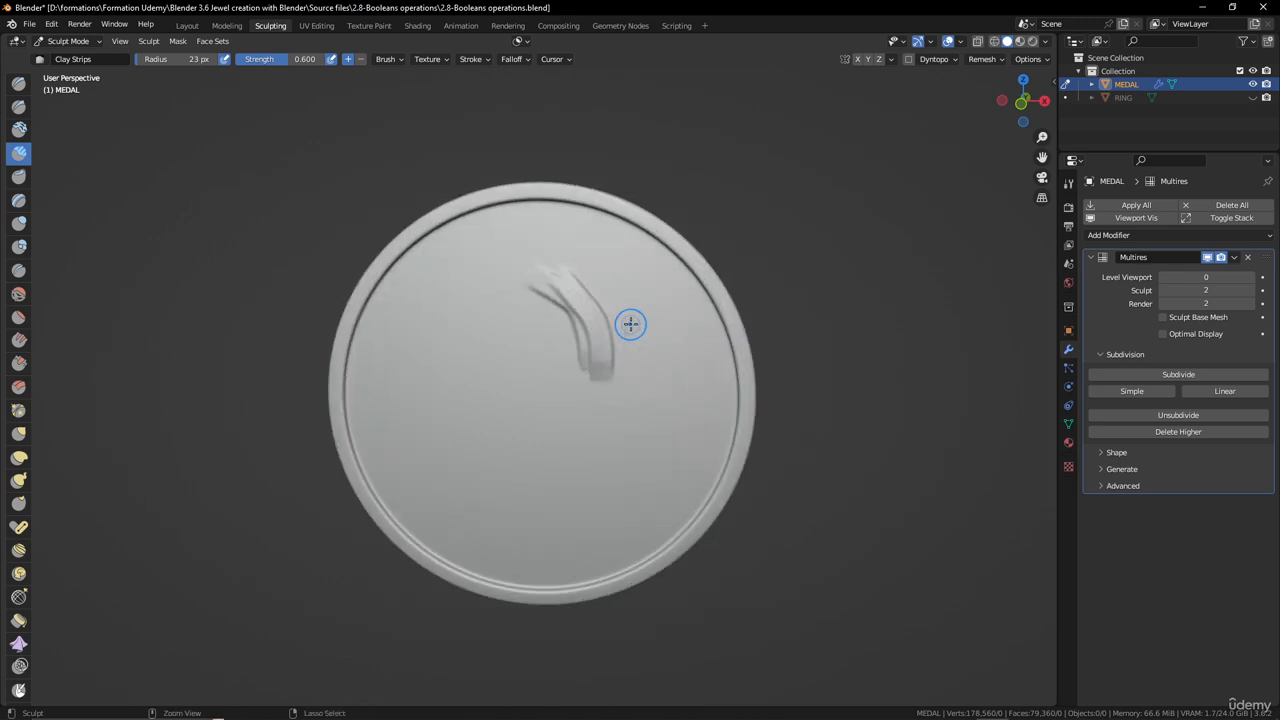
key(ctrl+z)
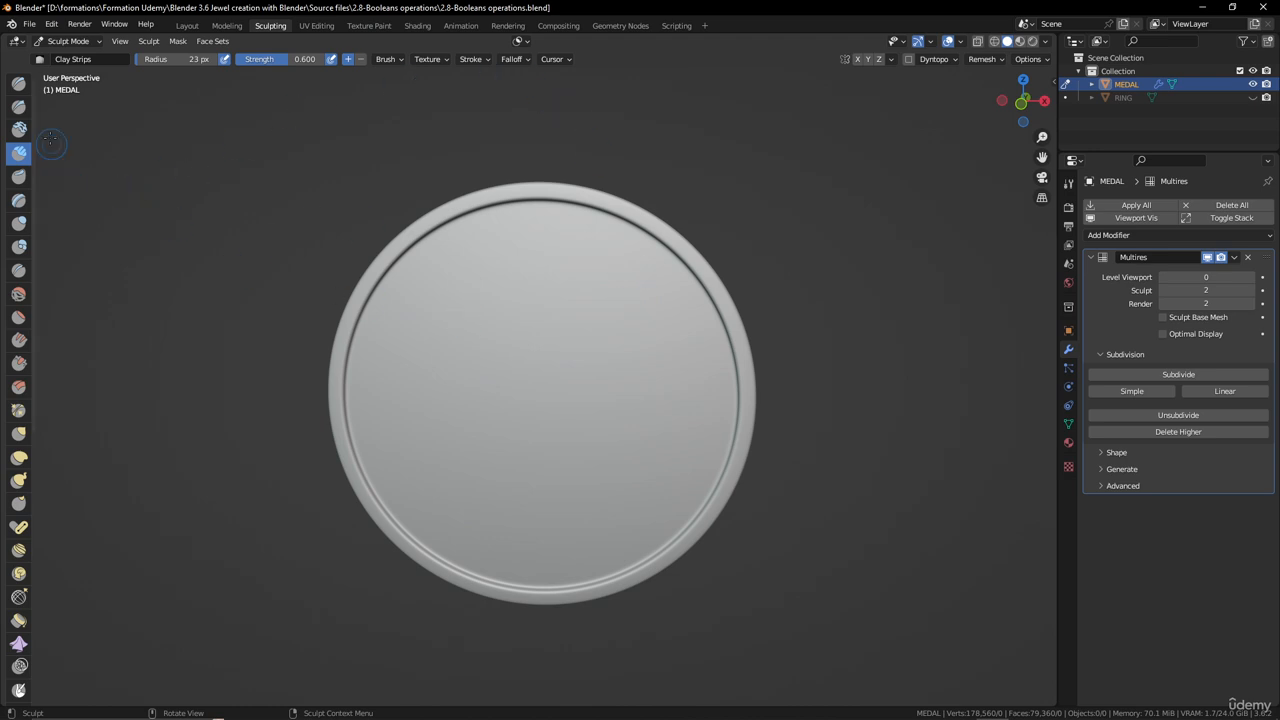
- Try raising a round bump near the medal's upper middle with the Inflate/Deflate brush, then undo it
click(19, 223)
drag(562, 275, 563, 275)
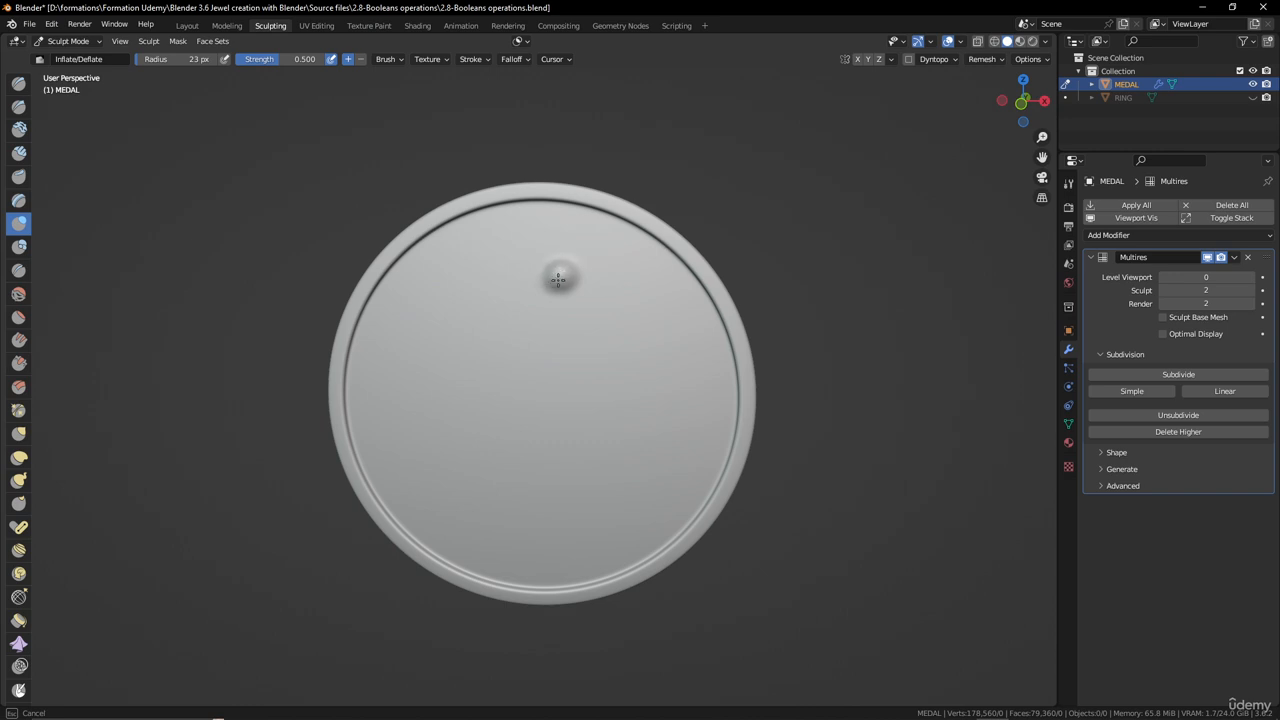
drag(561, 275, 561, 275)
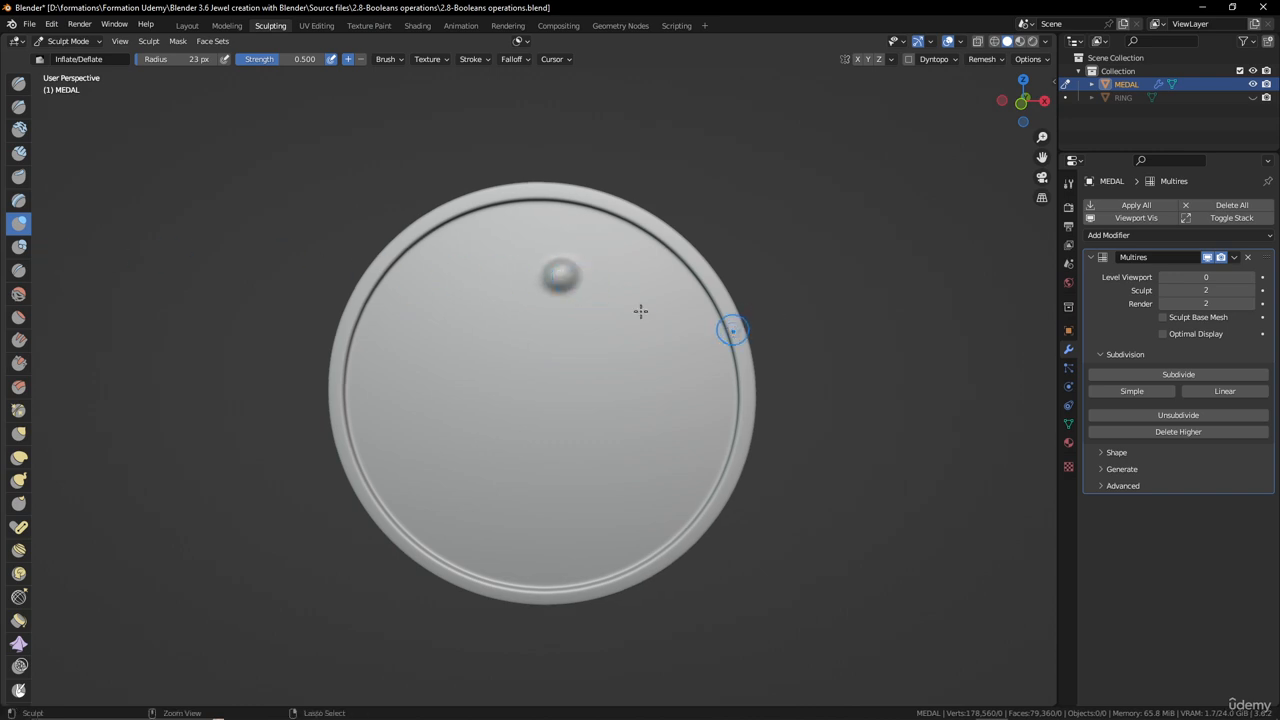
key(ctrl+z)
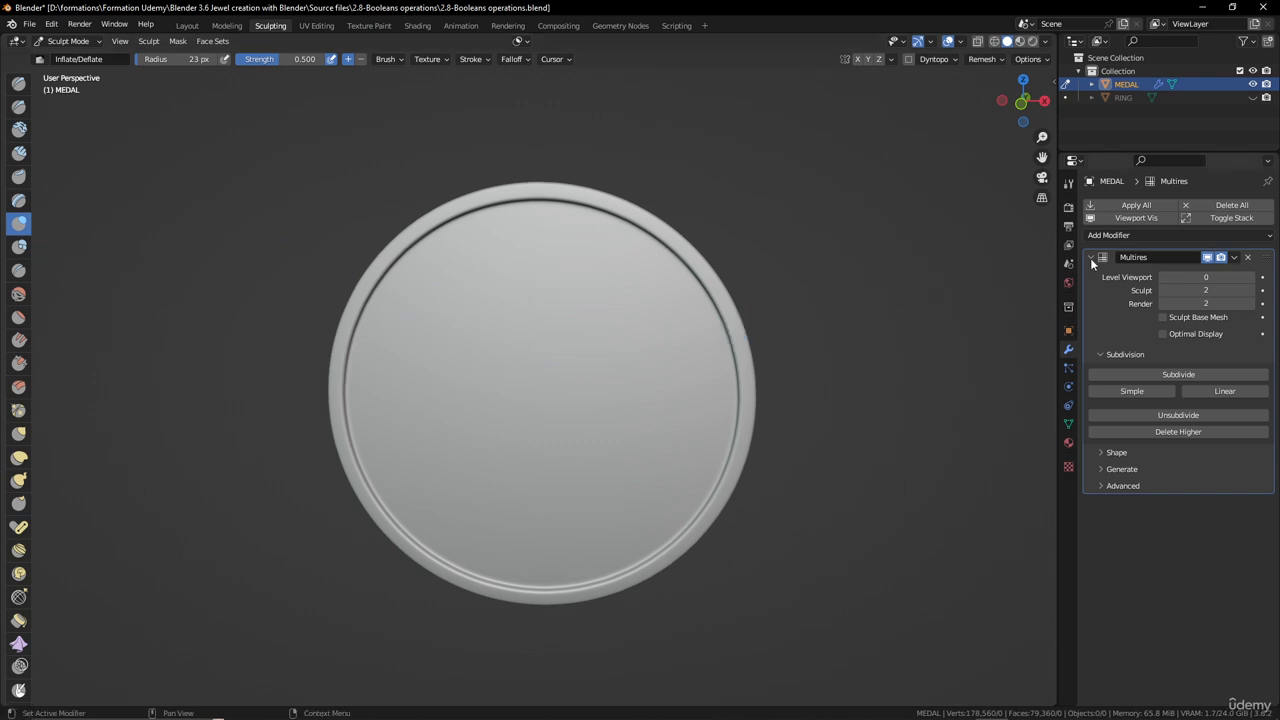
- Show the active brush's settings and set the Inflate/Deflate brush's strength to 0.988
click(1069, 207)
click(1068, 183)
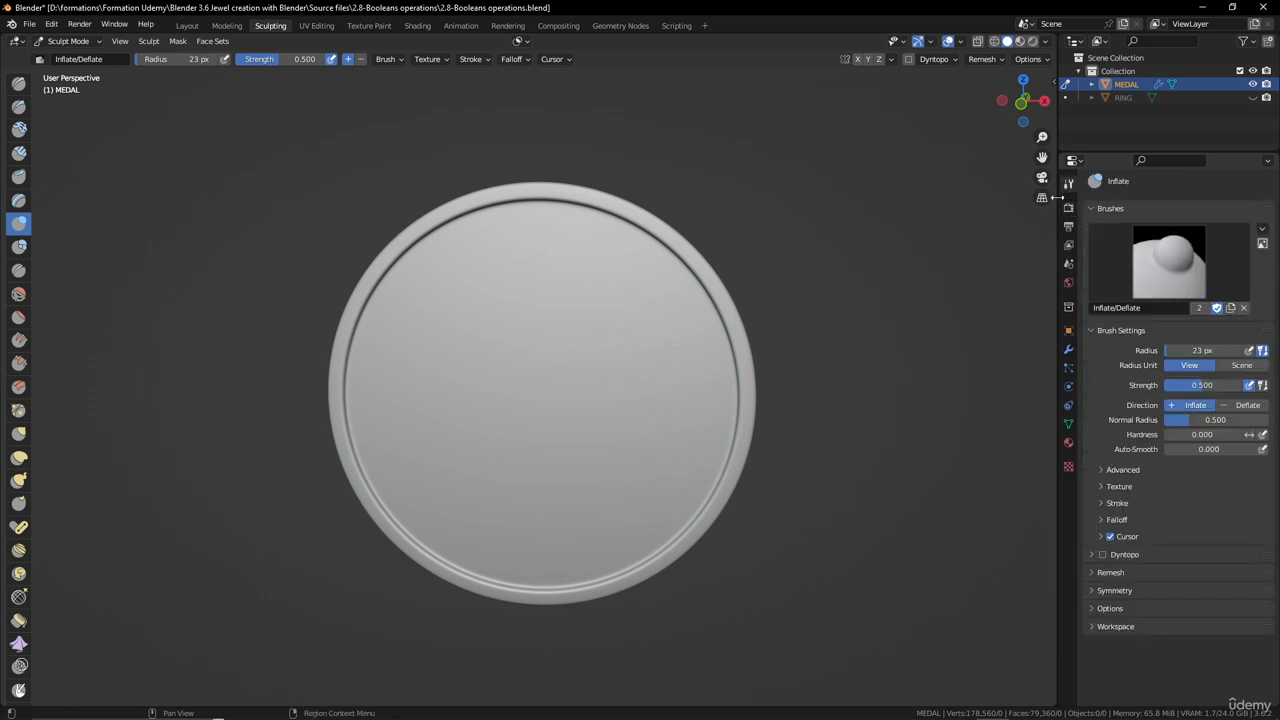
key(shift+f)
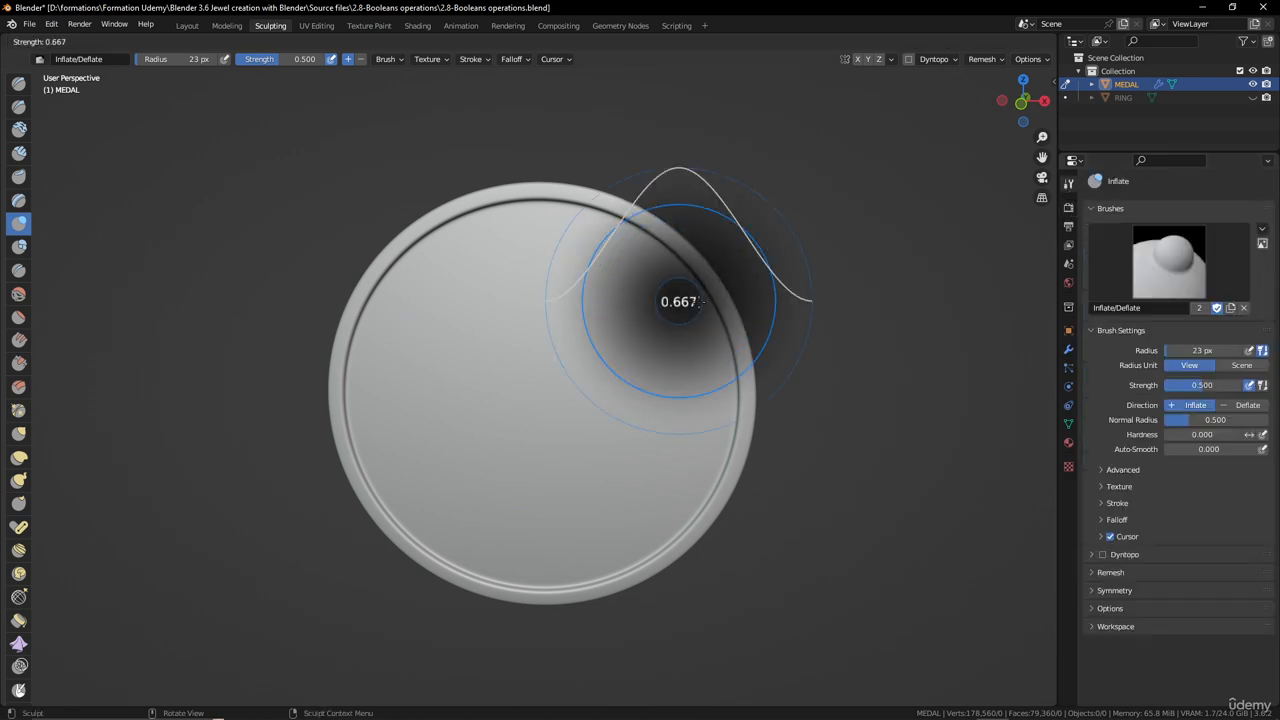
click(733, 314)
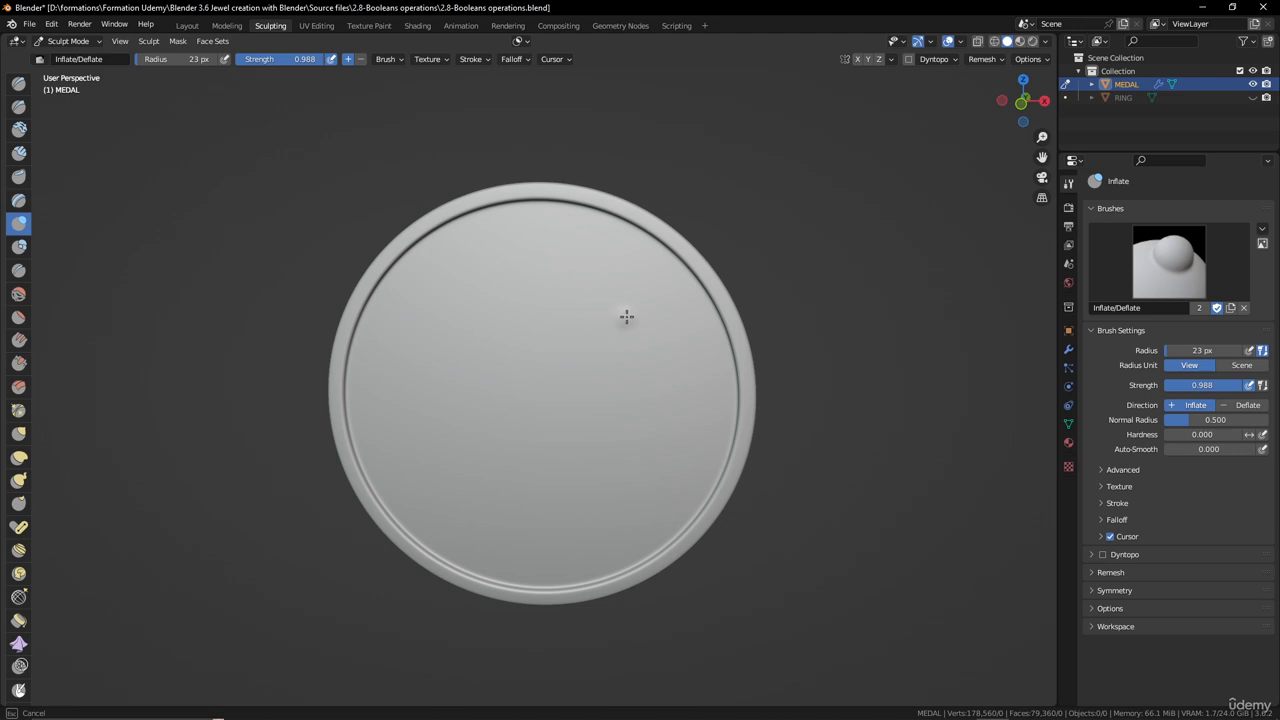
- Inflate a cluster of small round bumps on the medal's upper right area
mouse_move(626, 316)
mouse_down()
mouse_move(641, 330)
mouse_move(629, 295)
mouse_move(616, 297)
mouse_up()
click(641, 332)
click(645, 313)
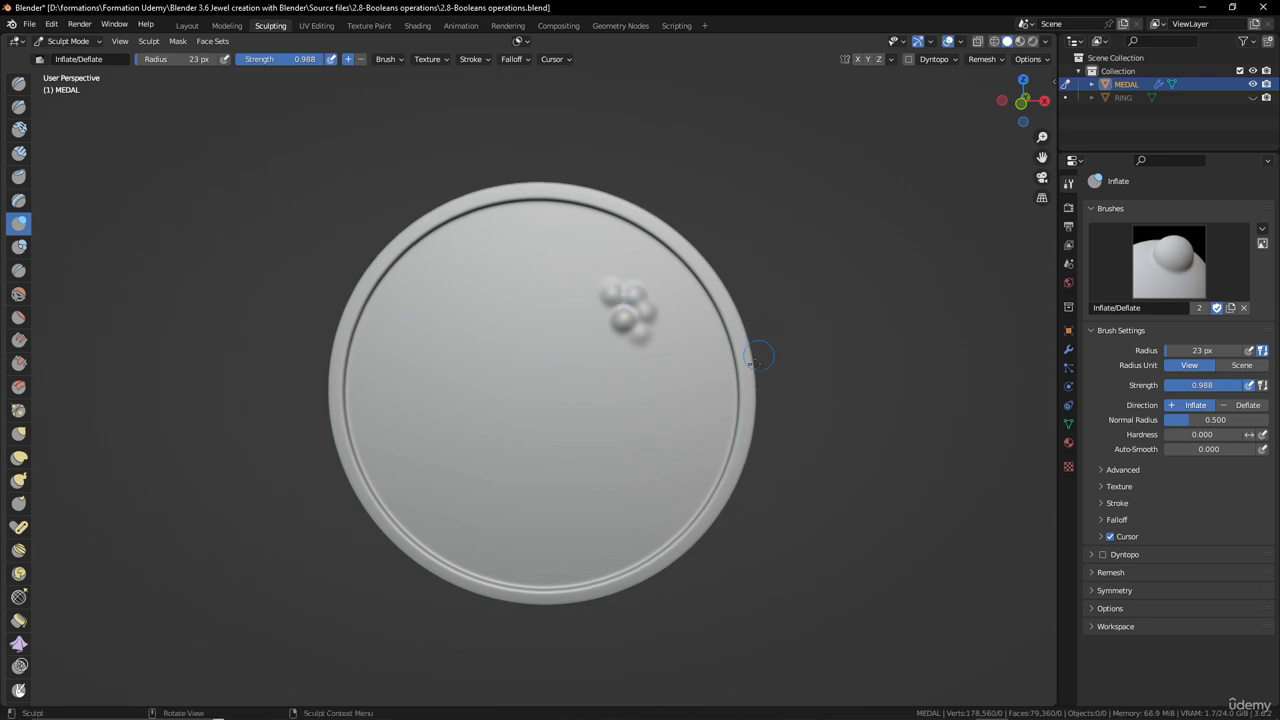
- Undo all the inflated bumps on the medal
key(ctrl+z)
key(ctrl+z)
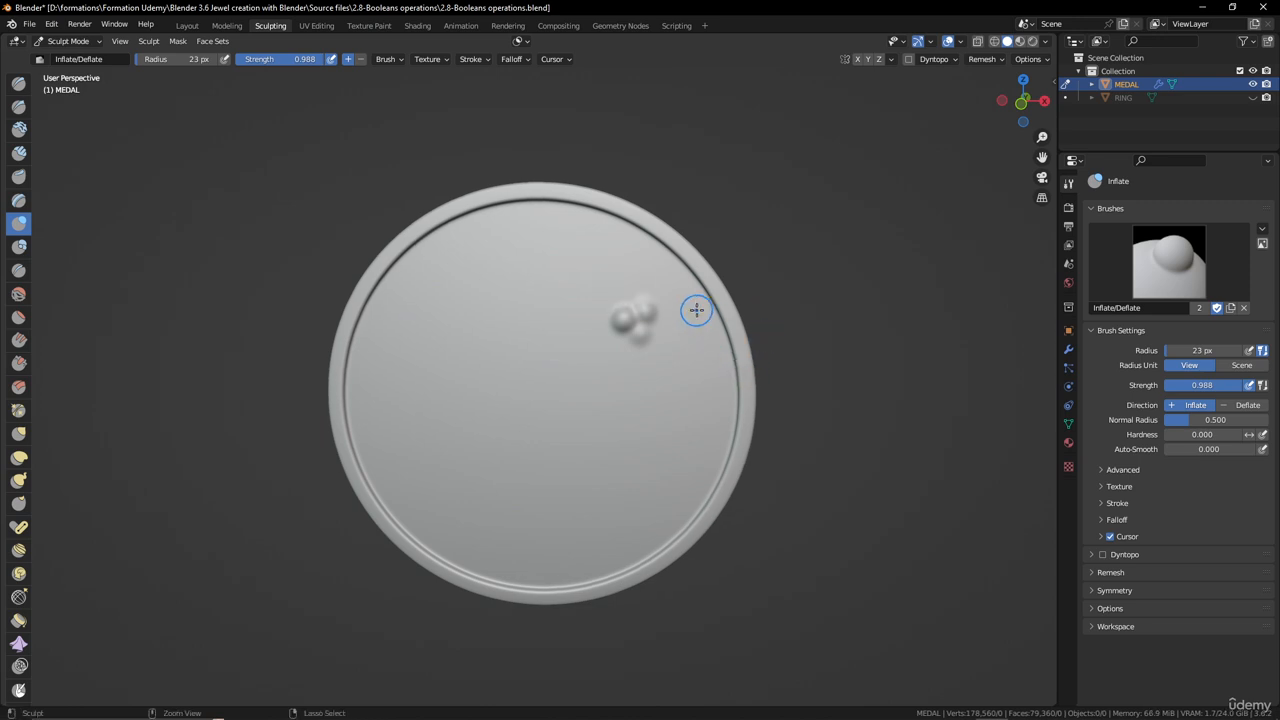
key(ctrl+z)
key(ctrl+z)
key(ctrl+z)
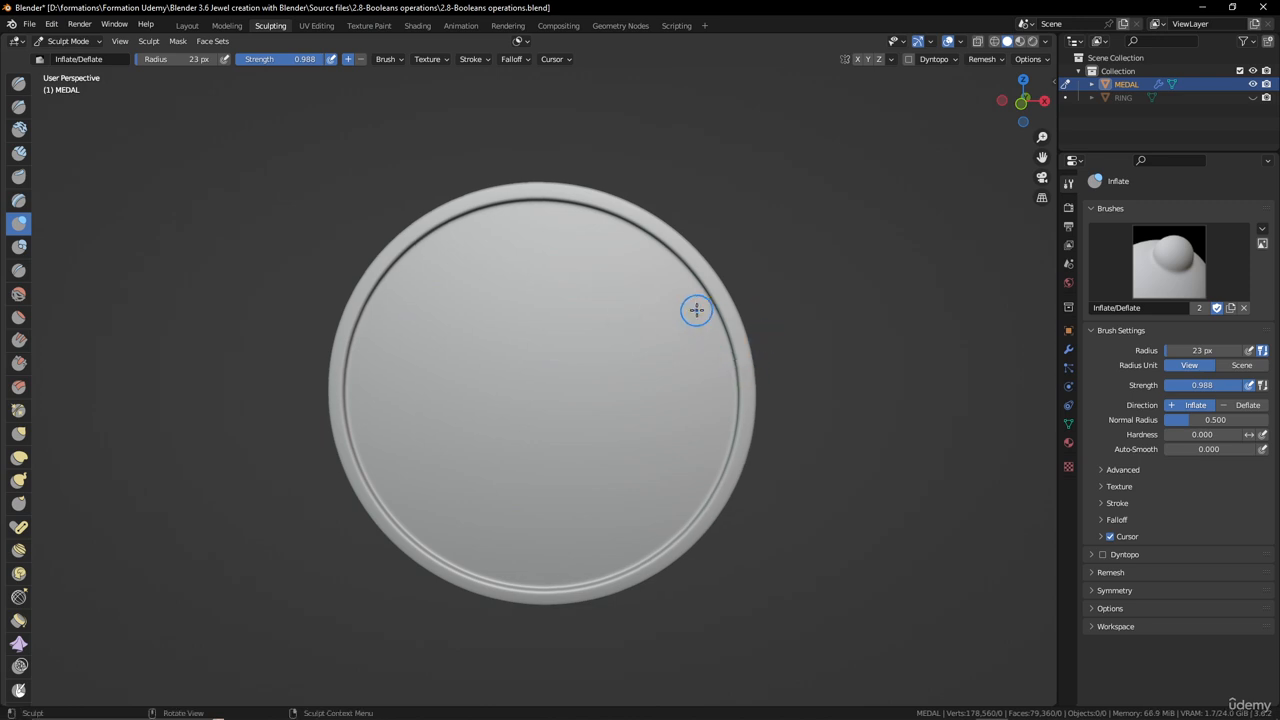
- Switch to the Blob brush, set its strength to 0.962, and raise a round bump on the medal's upper right area
click(18, 247)
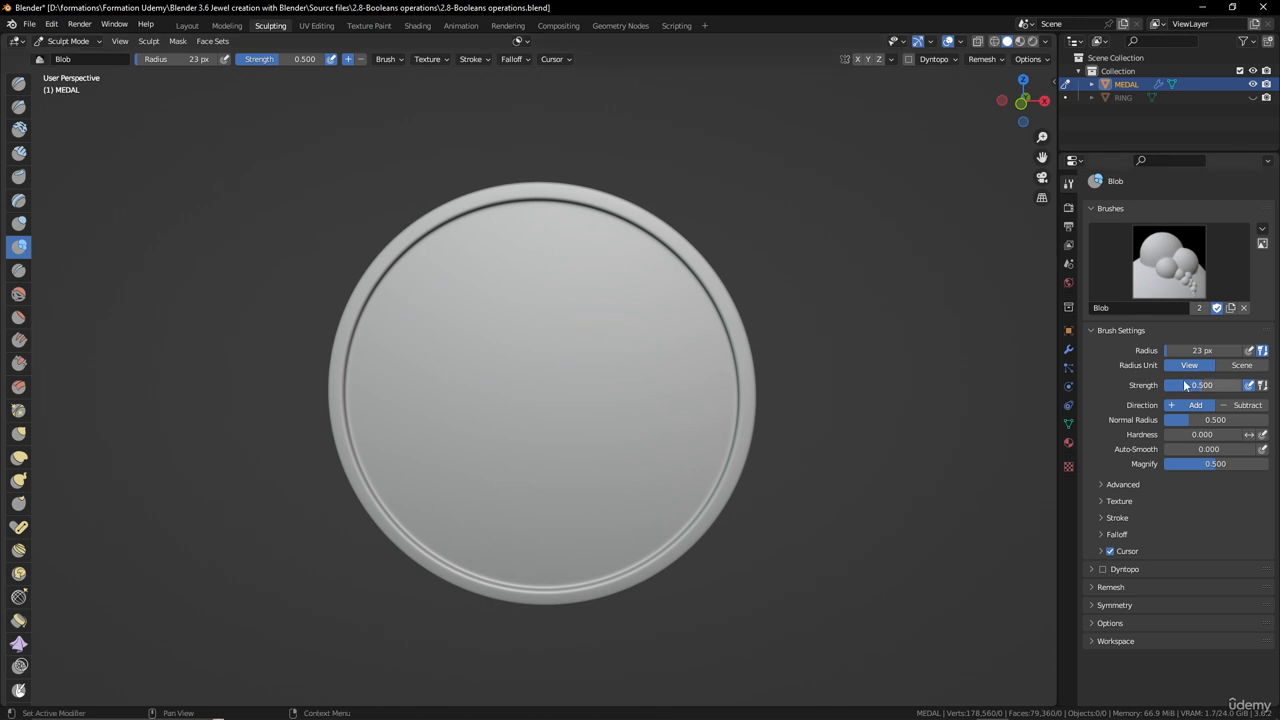
drag(1185, 385, 1240, 385)
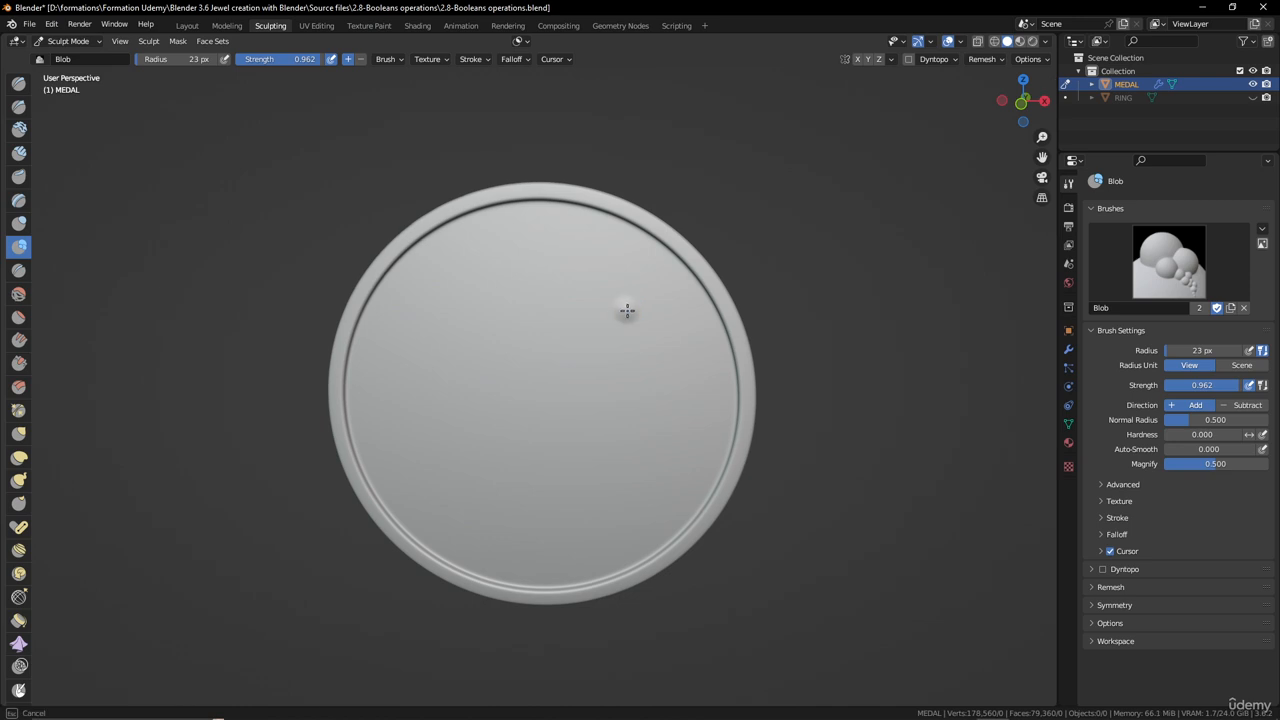
drag(627, 311, 624, 314)
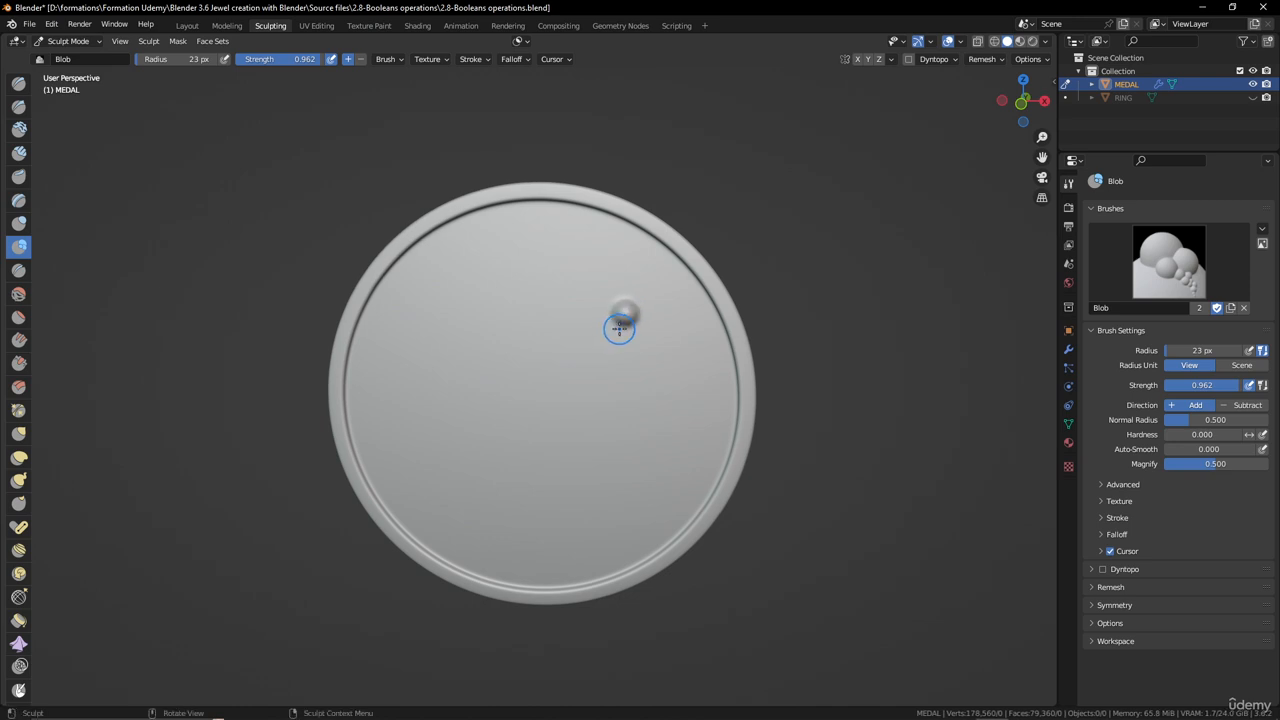
- Add a smaller bump beside the first with a 10 px Blob radius, and try another at 17 px
key(s)
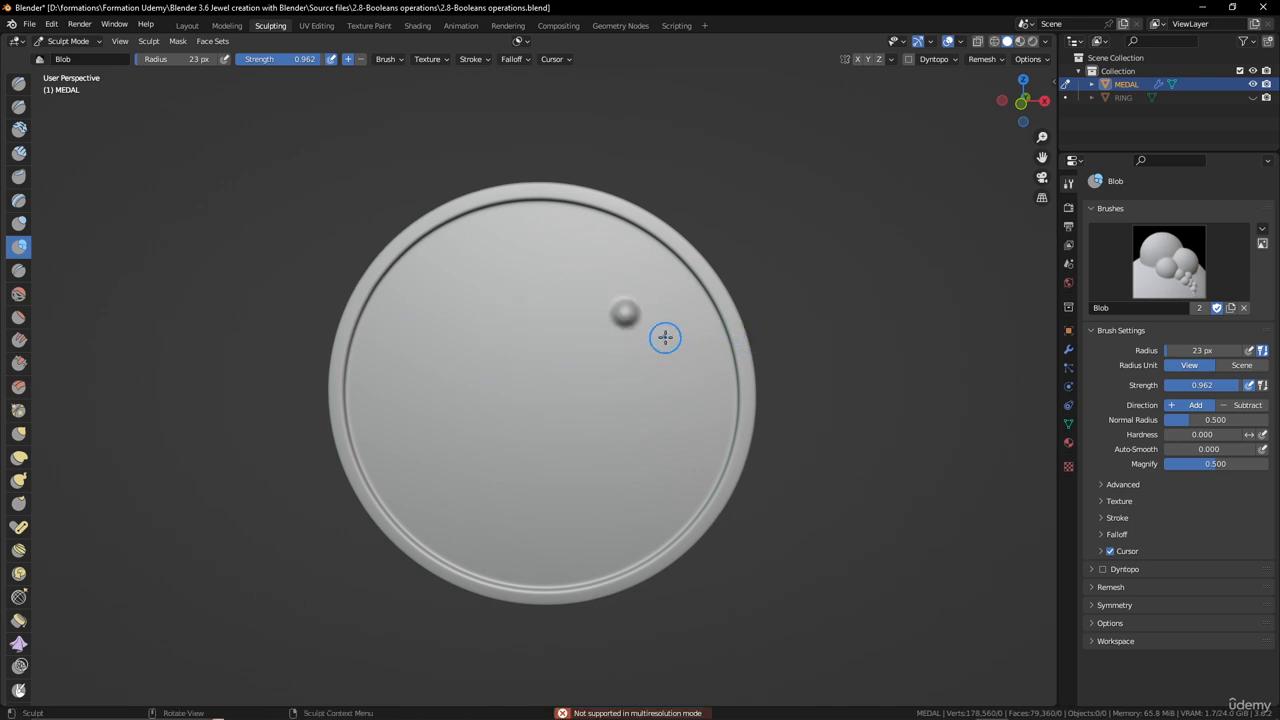
key(f)
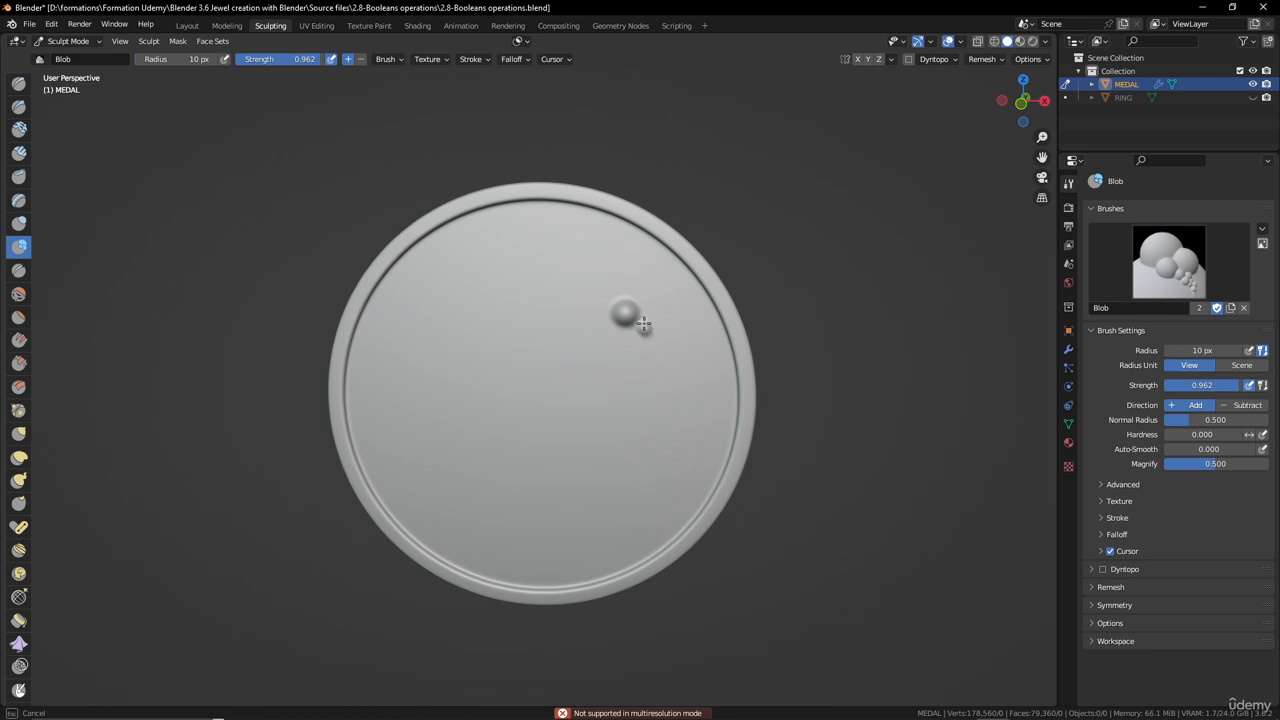
drag(644, 329, 648, 305)
key(f)
click(651, 308)
- Undo all the Blob bumps on the medal
key(ctrl+z)
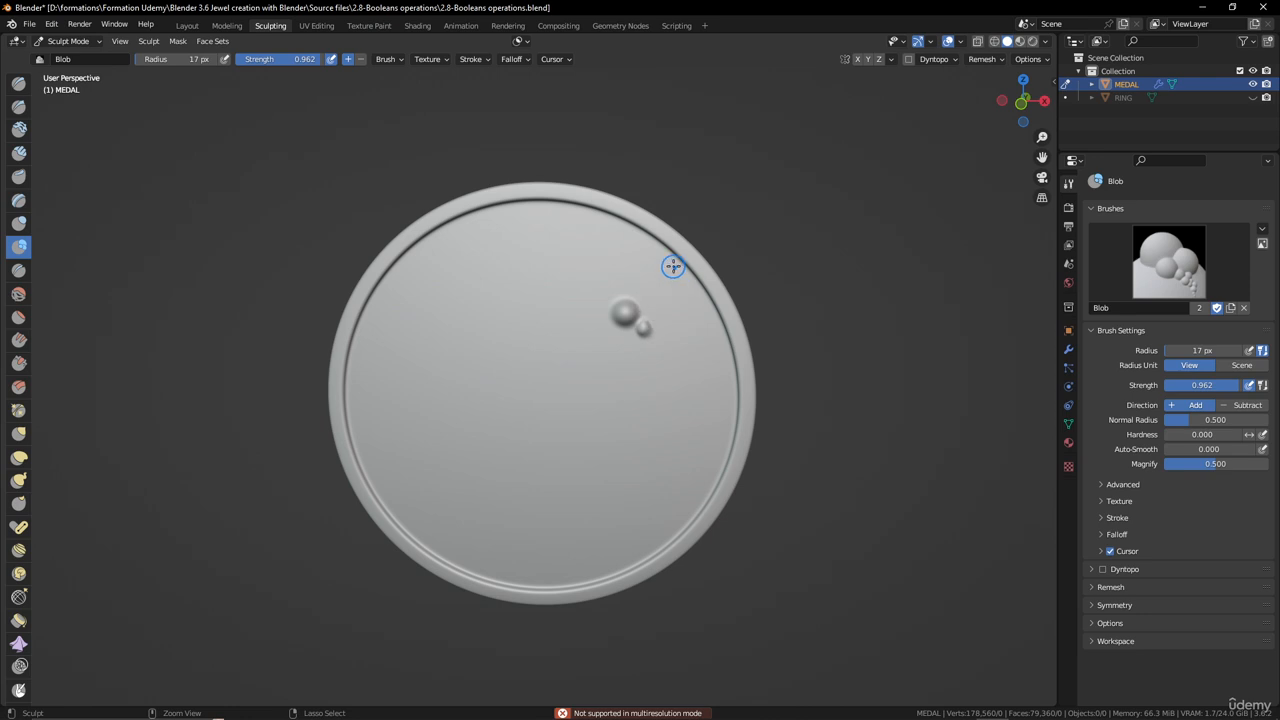
key(ctrl+z)
key(ctrl+z)
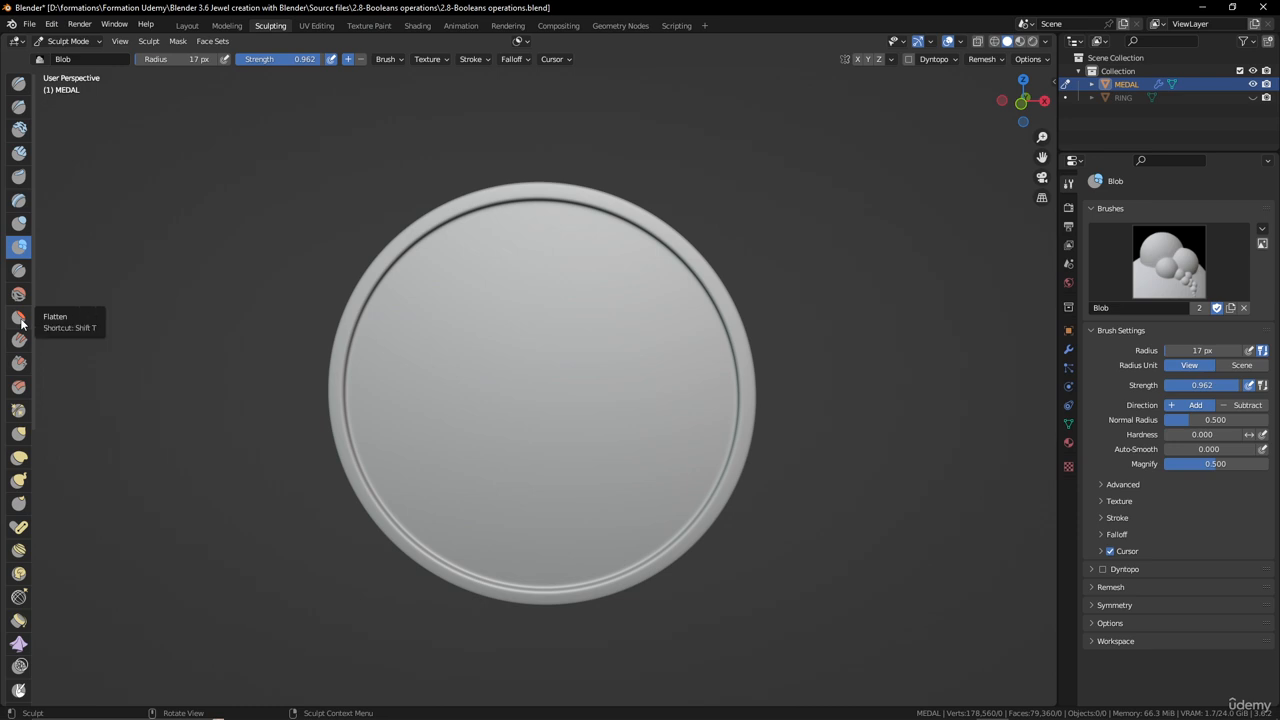
- Switch to the Scrape/Peaks brush and set its strength to 1.000
click(19, 363)
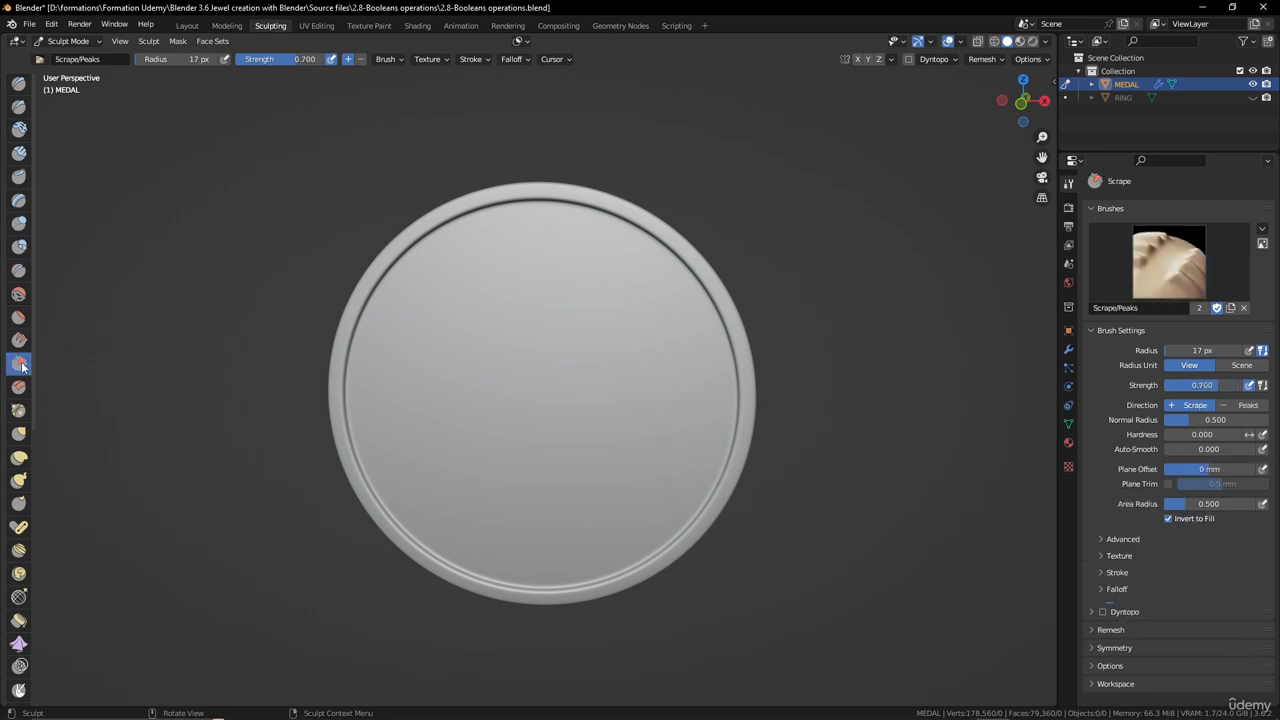
scroll(767, 358, up, 2)
middle_drag(767, 358, 710, 322)
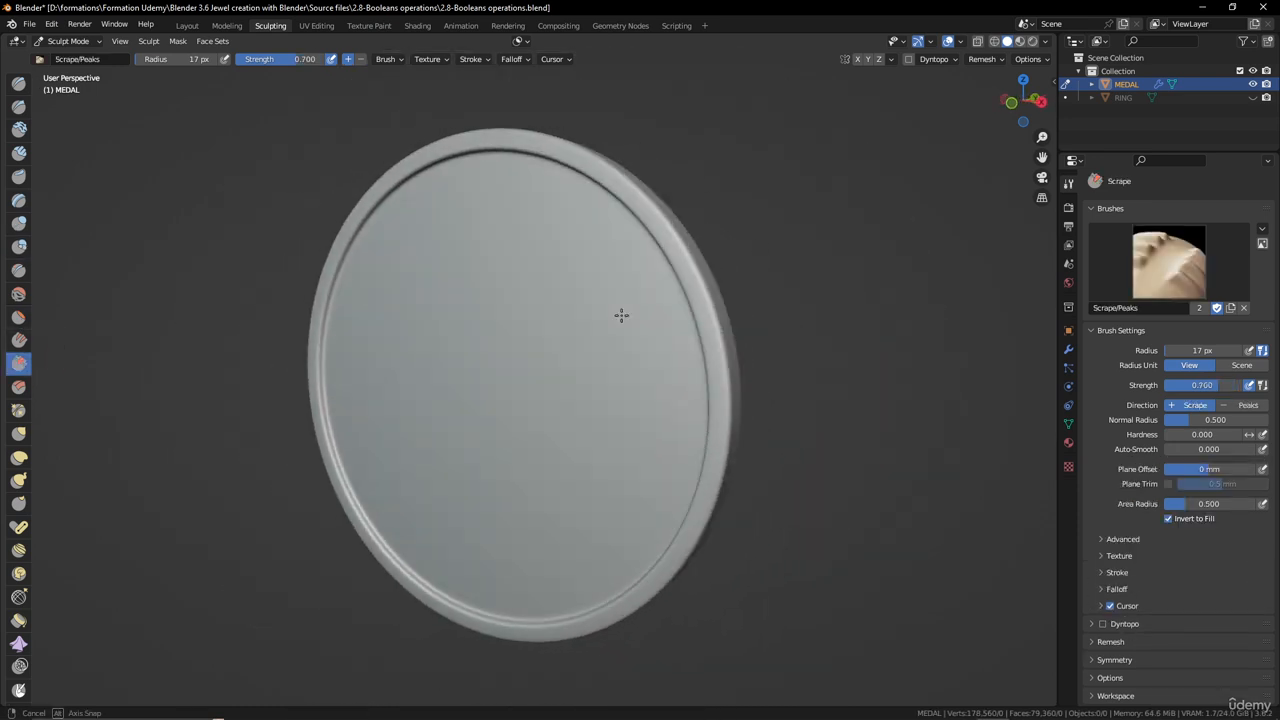
drag(1207, 390, 1245, 387)
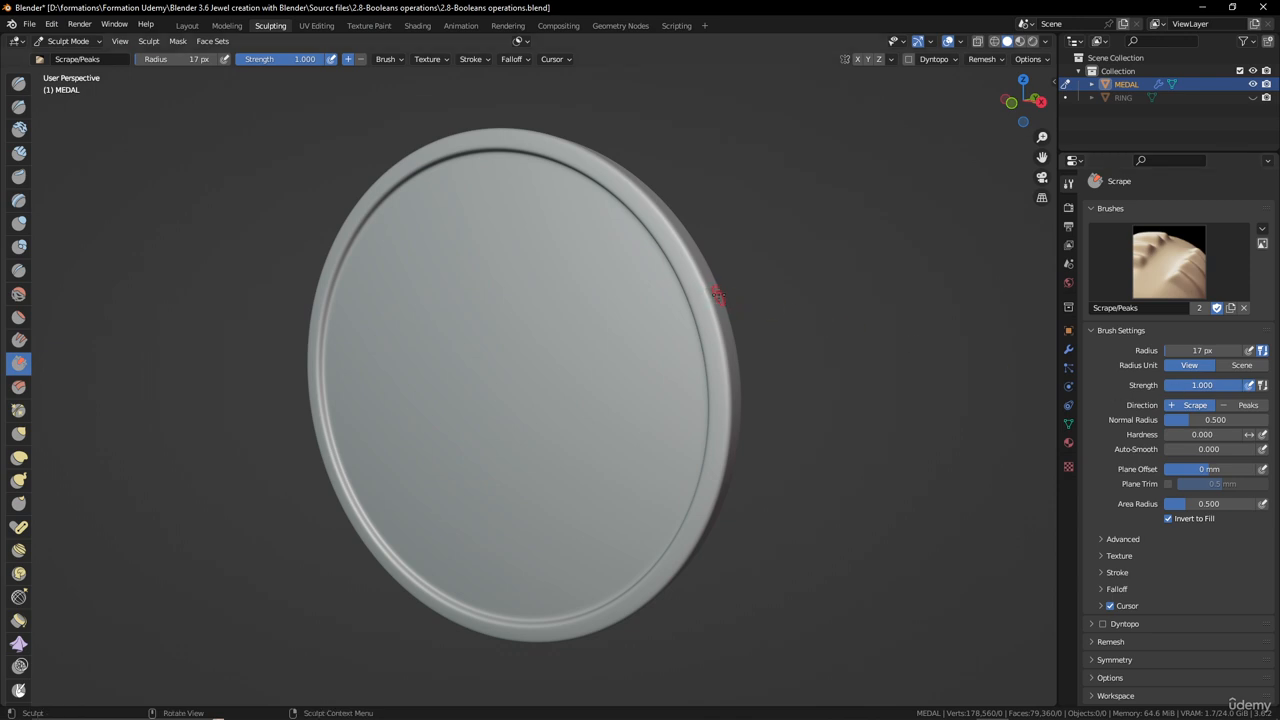
- Try scraping flat dents along the medal's right rim, enlarging the brush radius to 79 px
scroll(717, 293, up, 3)
key(f)
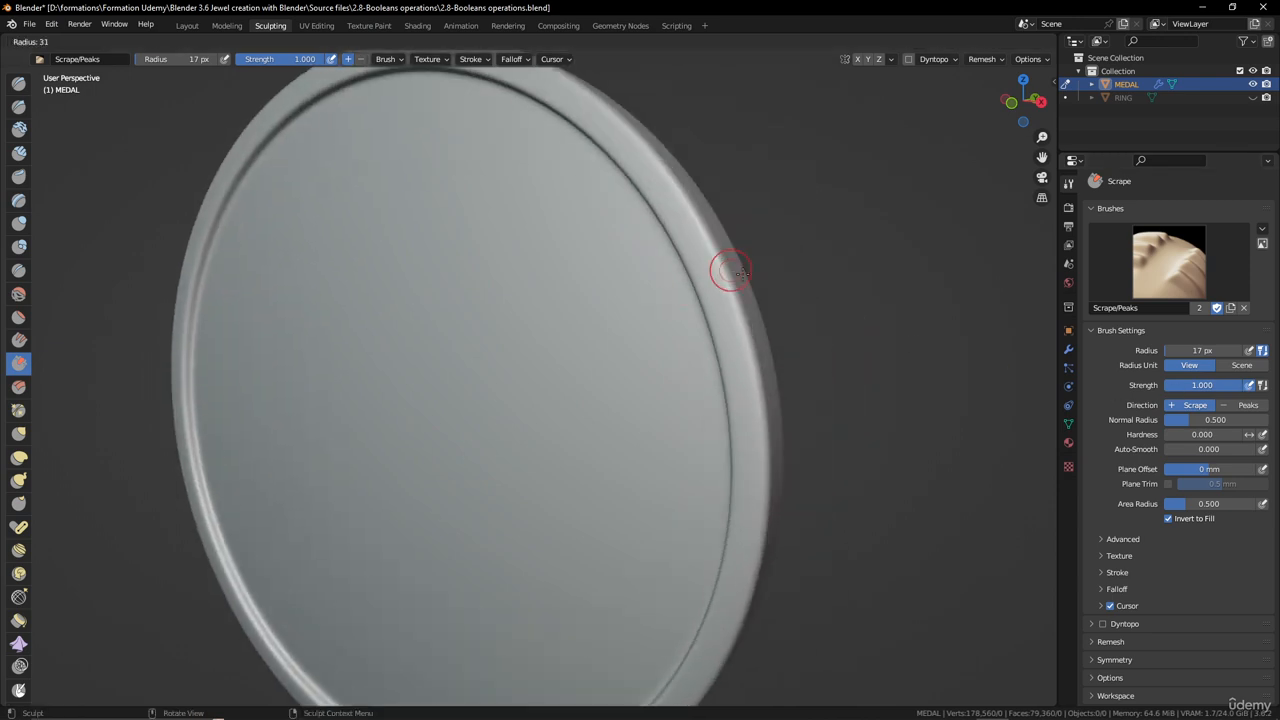
mouse_move(730, 293)
mouse_down()
mouse_move(711, 243)
mouse_move(747, 334)
mouse_up()
middle_drag(741, 424, 770, 392)
mouse_move(813, 386)
mouse_down()
mouse_move(825, 392)
mouse_move(822, 376)
mouse_move(842, 461)
mouse_move(826, 440)
mouse_move(824, 462)
mouse_up()
scroll(790, 446, down, 2)
middle_drag(728, 428, 692, 423)
mouse_move(688, 449)
mouse_down()
mouse_move(690, 462)
mouse_move(686, 429)
mouse_up()
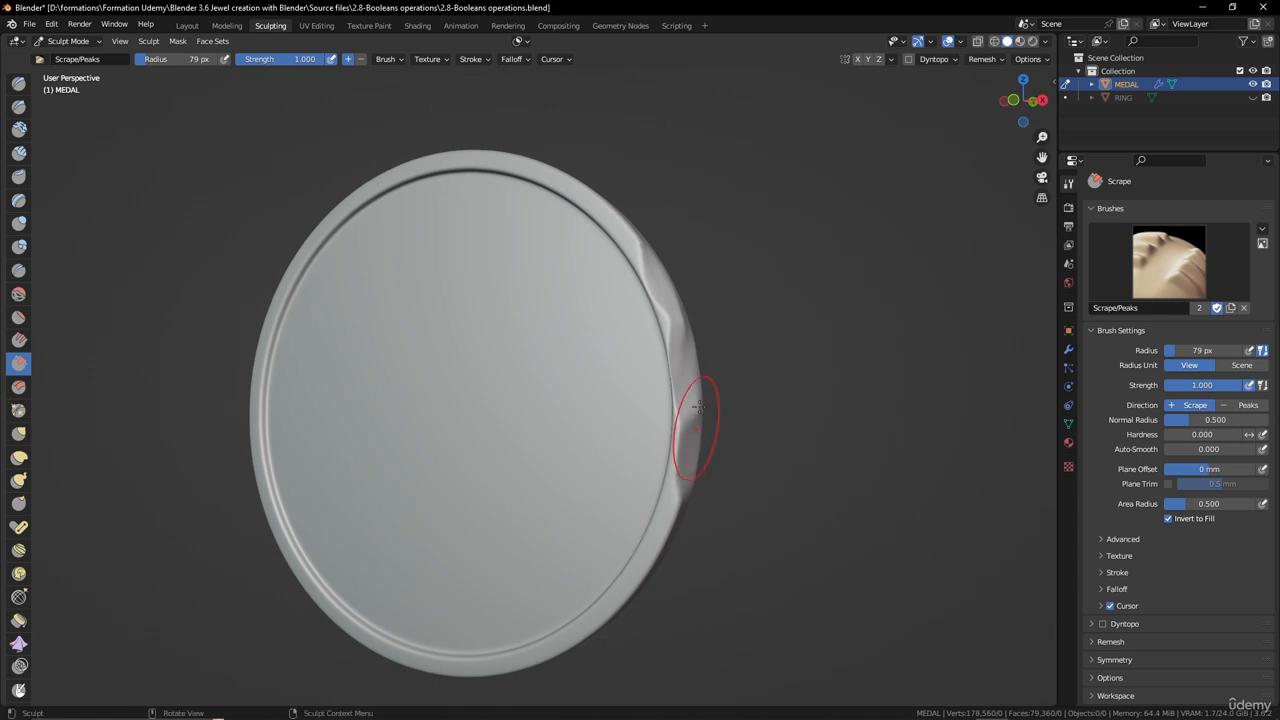
mouse_move(686, 429)
middle_down()
mouse_move(600, 337)
mouse_move(591, 357)
mouse_move(546, 334)
mouse_move(588, 282)
mouse_move(575, 316)
middle_up()
scroll(588, 284, down, 2)
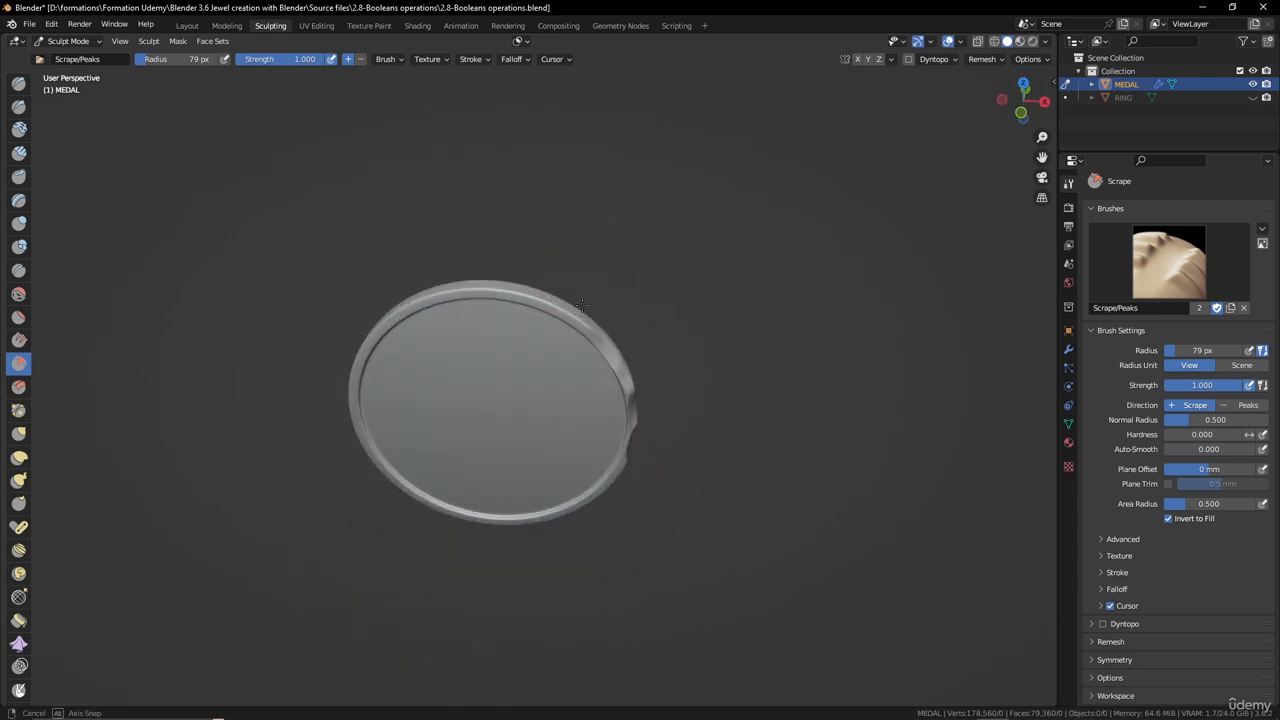
mouse_move(568, 326)
mouse_down()
mouse_move(579, 316)
mouse_move(562, 307)
mouse_move(576, 317)
mouse_up()
middle_drag(576, 317, 571, 286)
- Undo all the scraped dents on the medal's rim
key(ctrl+z)
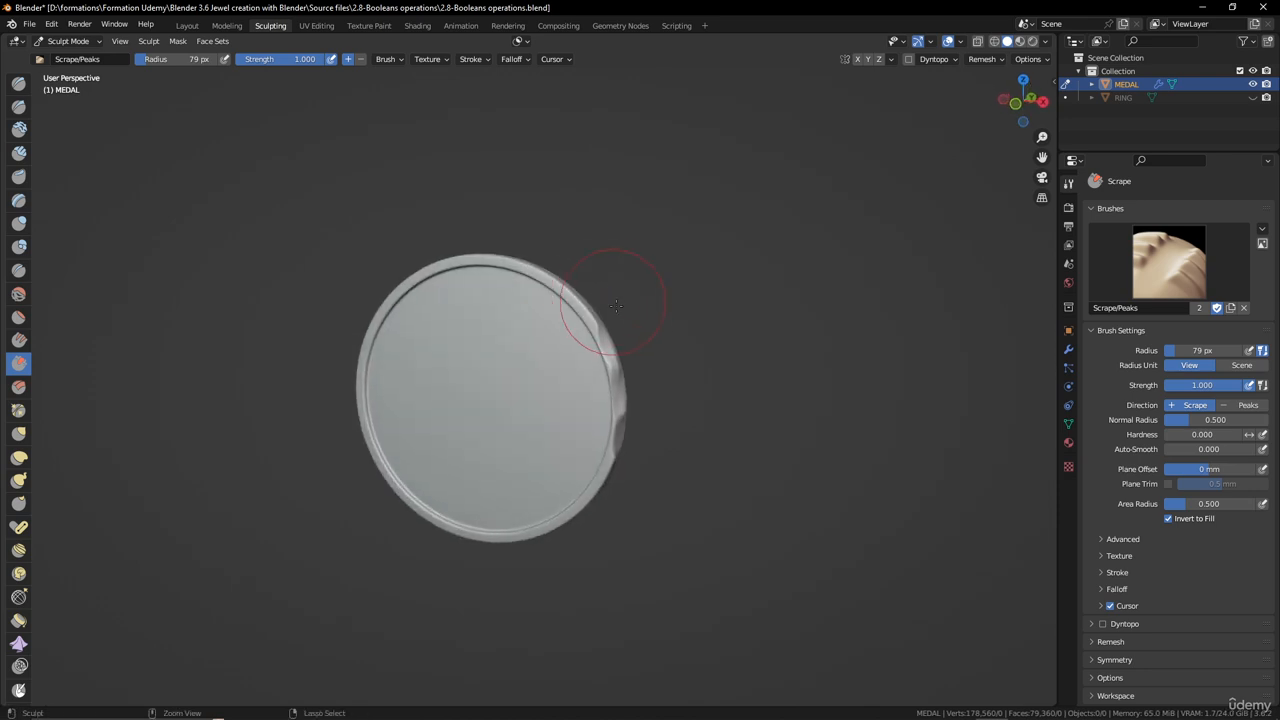
key(ctrl+z)
key(ctrl+z)
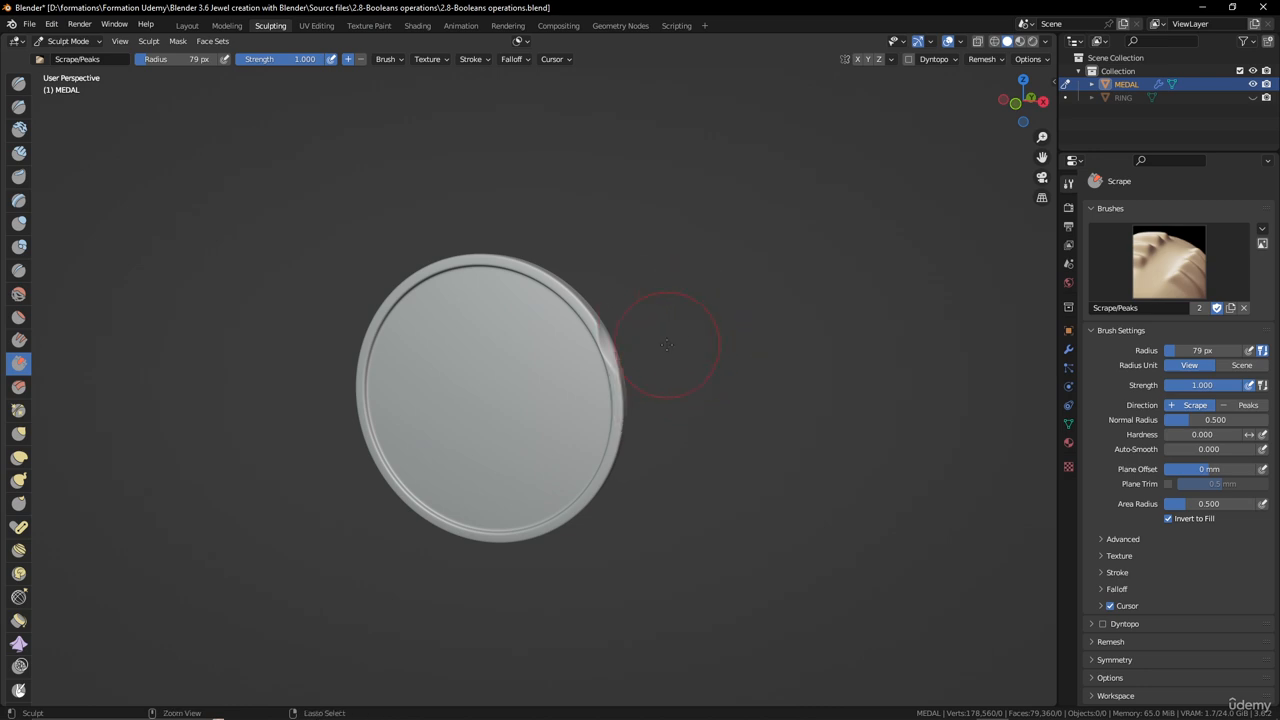
key(ctrl+z)
middle_drag(543, 329, 257, 409)
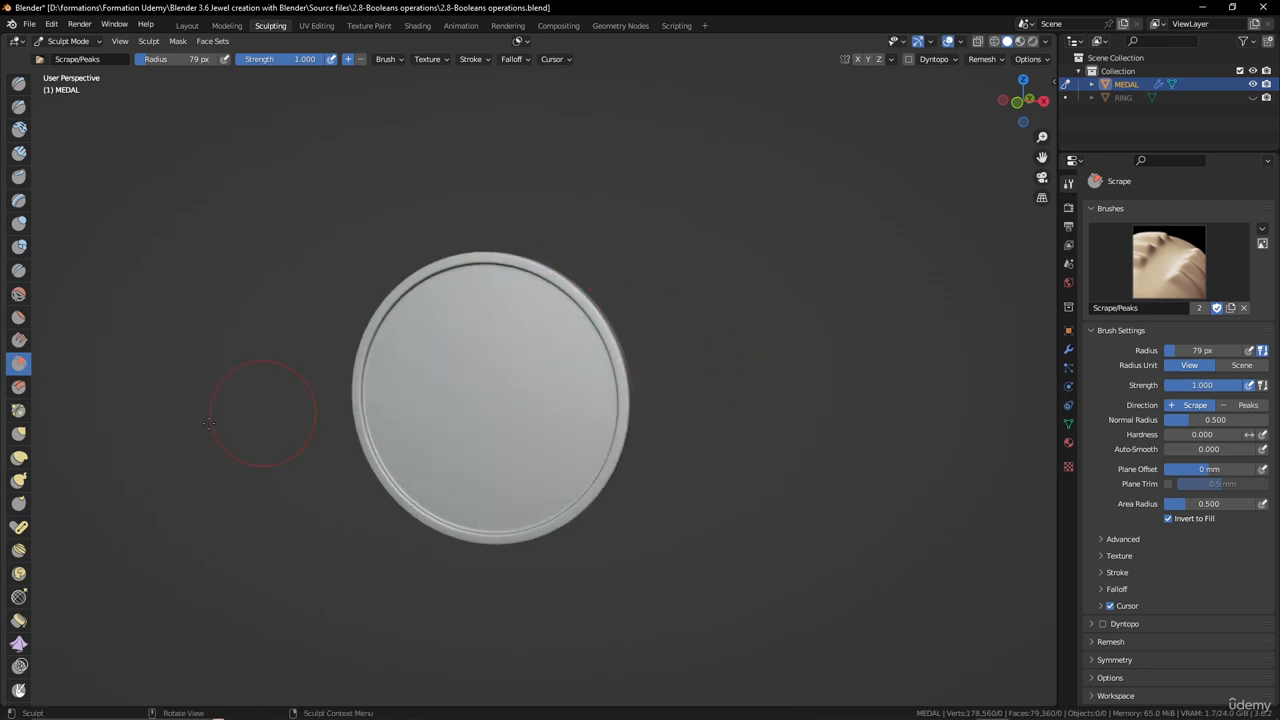
- Switch to the Grab brush and enlarge its radius to 209 px
click(20, 434)
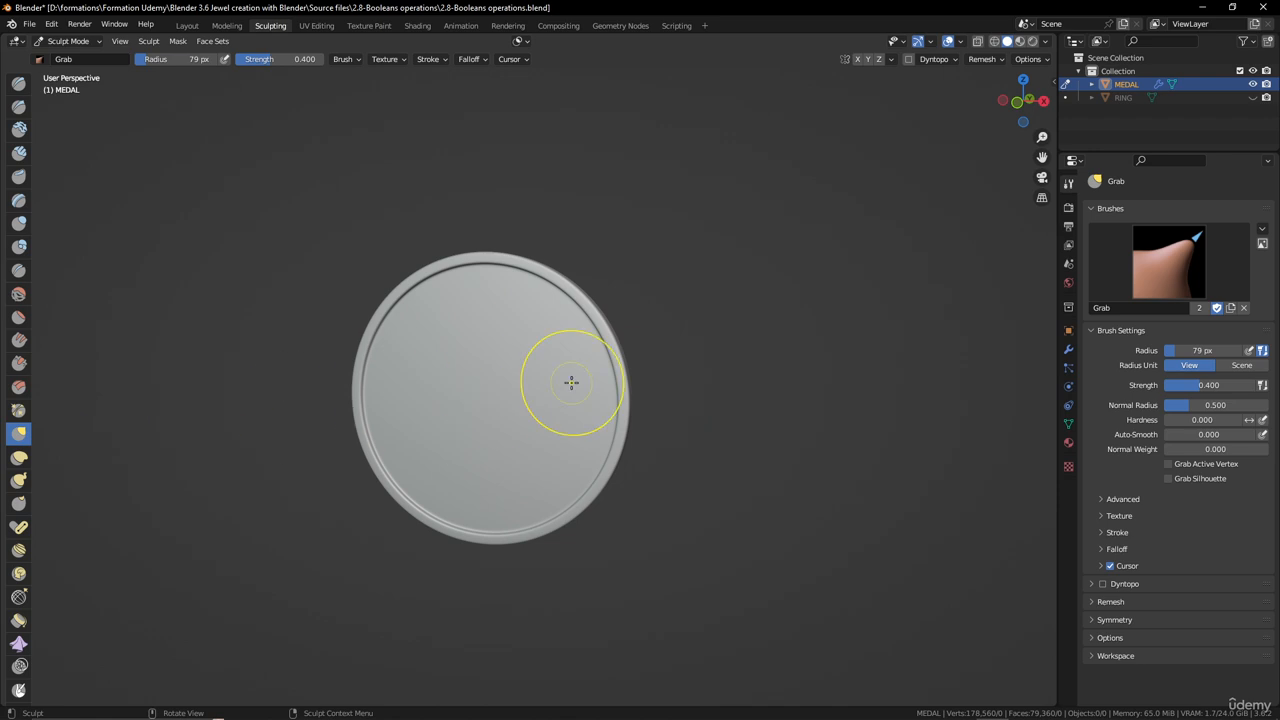
drag(594, 349, 612, 348)
key(f)
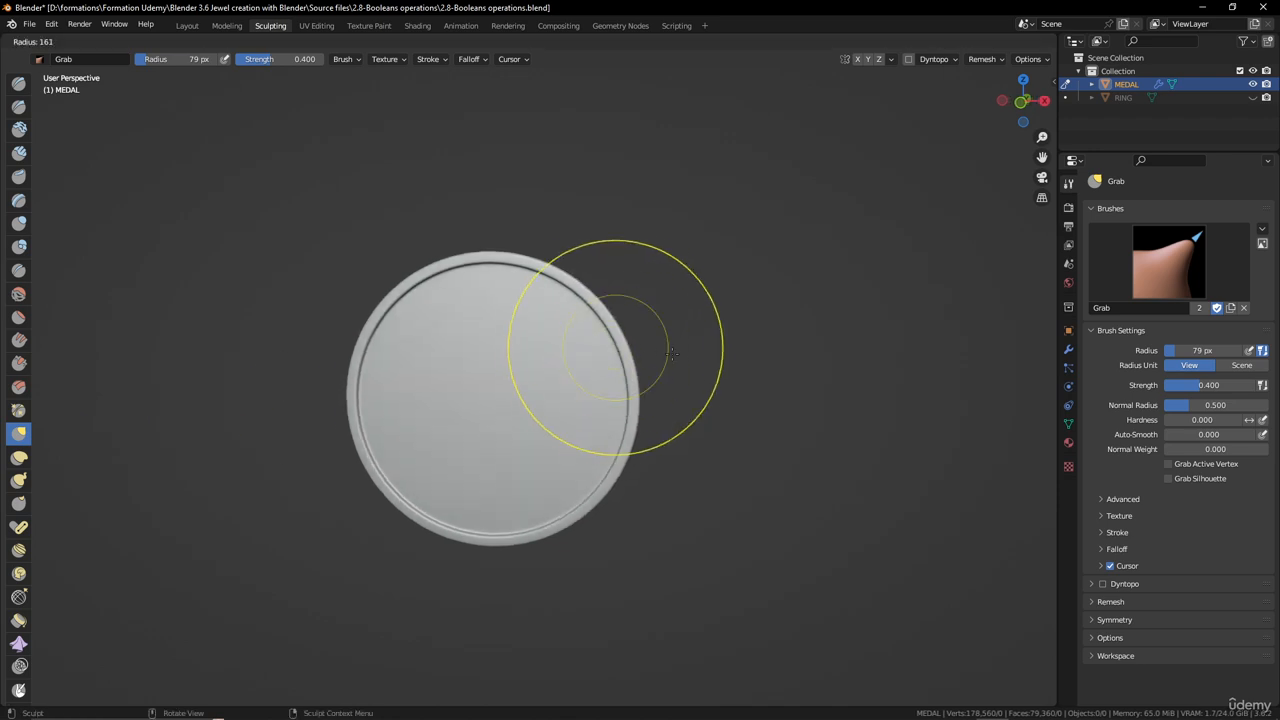
click(612, 348)
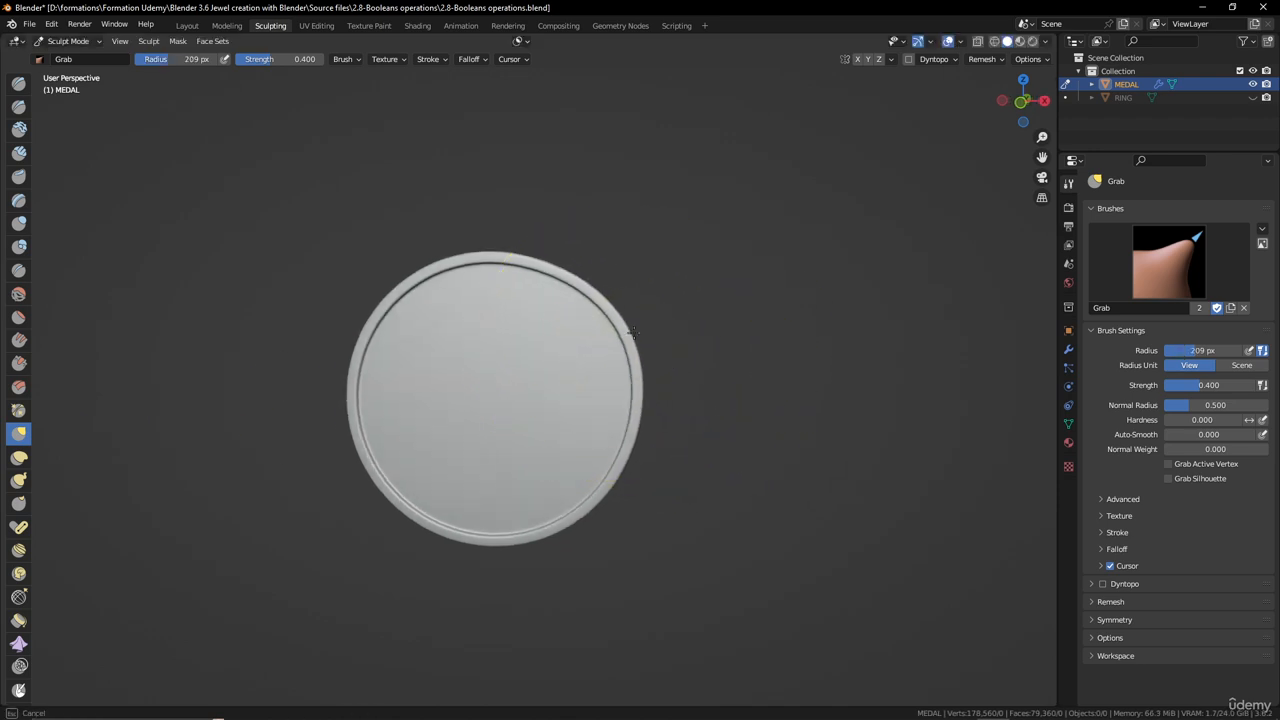
- Try stretching the medal's edge outward at the upper right, top and lower right, then undo the deformations
mouse_move(612, 348)
mouse_down()
mouse_move(789, 313)
mouse_move(892, 260)
mouse_up()
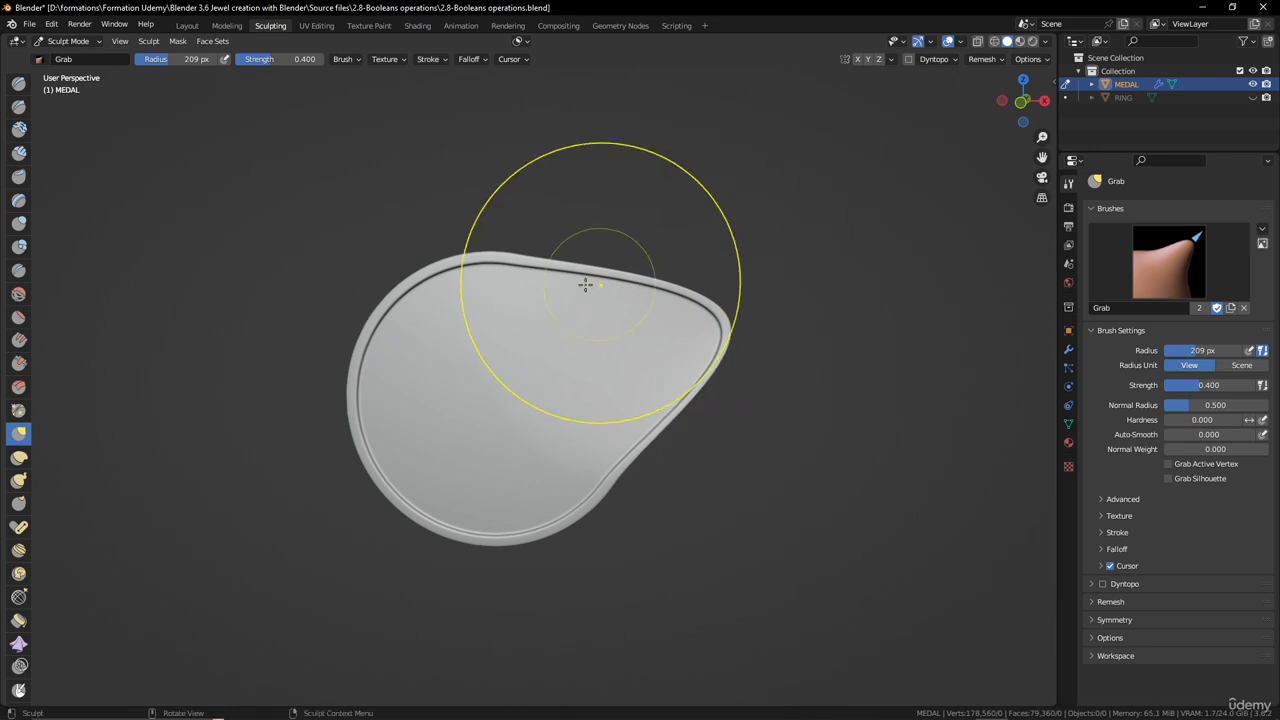
drag(587, 284, 640, 123)
drag(601, 490, 842, 598)
key(ctrl+z)
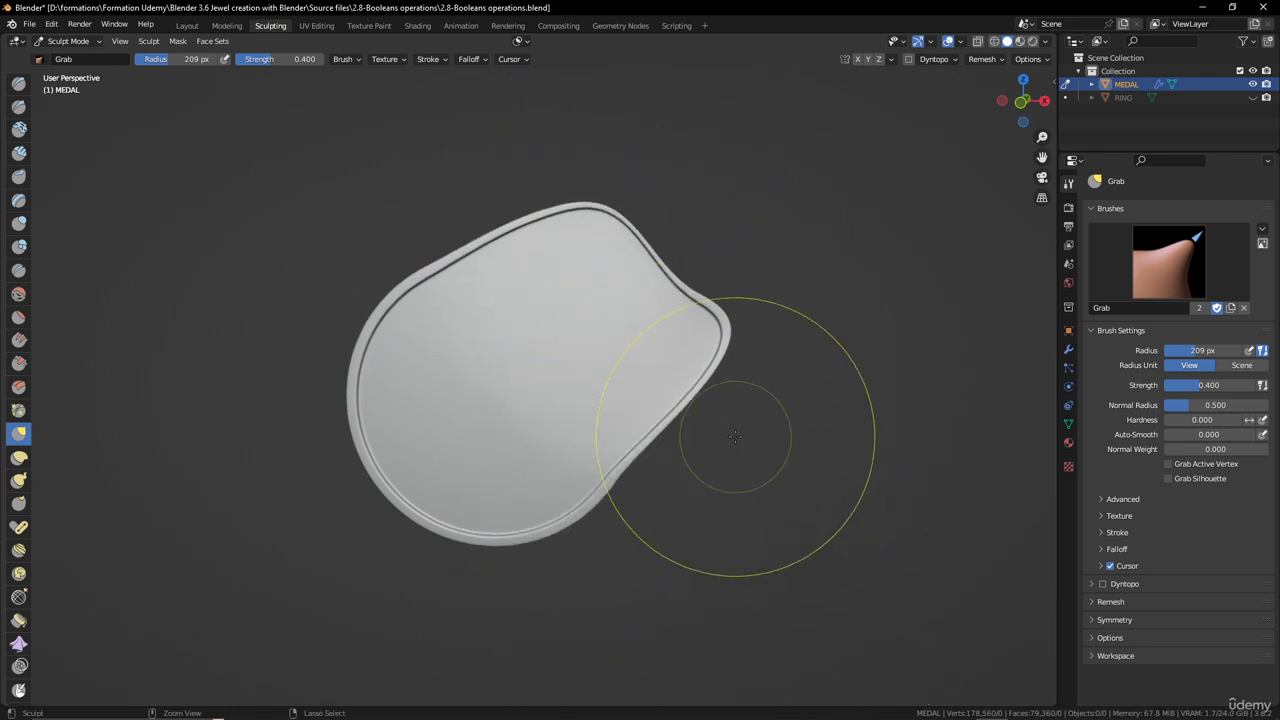
key(ctrl+z)
key(ctrl+z)
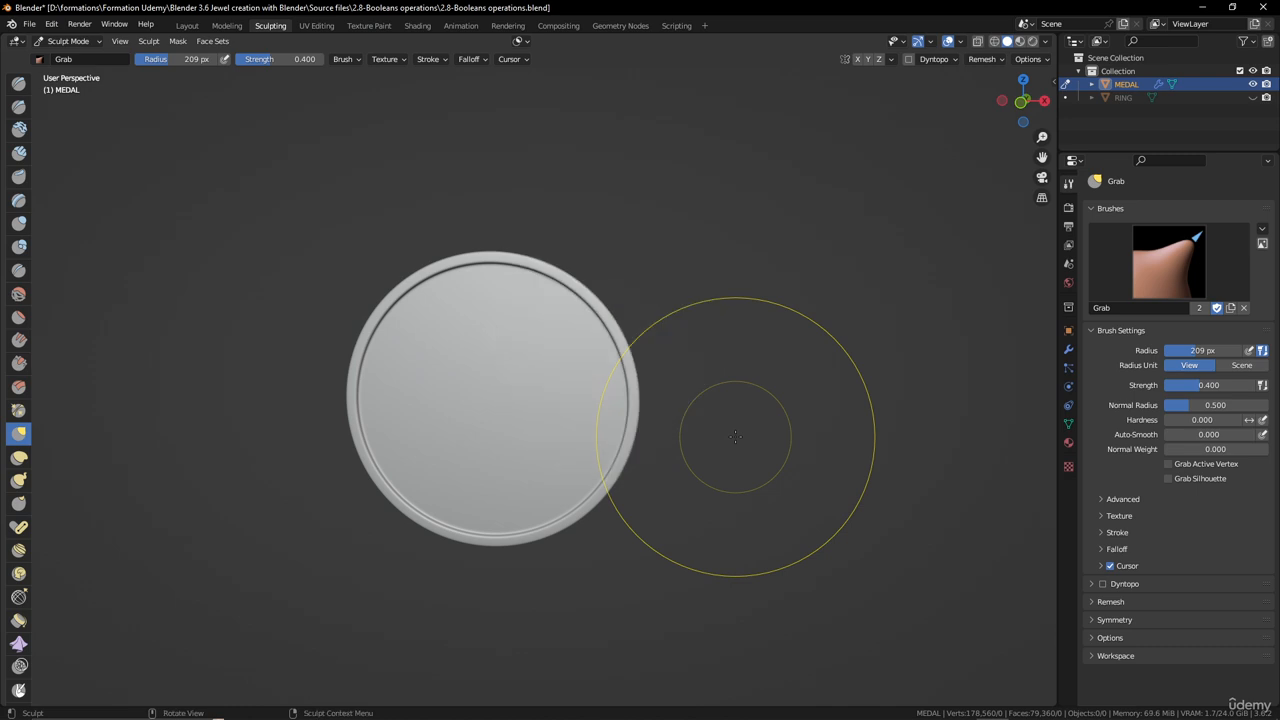
- Try pulling a horn out of the medal's upper right edge with the Snake Hook brush at 80 px radius, then undo it
click(19, 481)
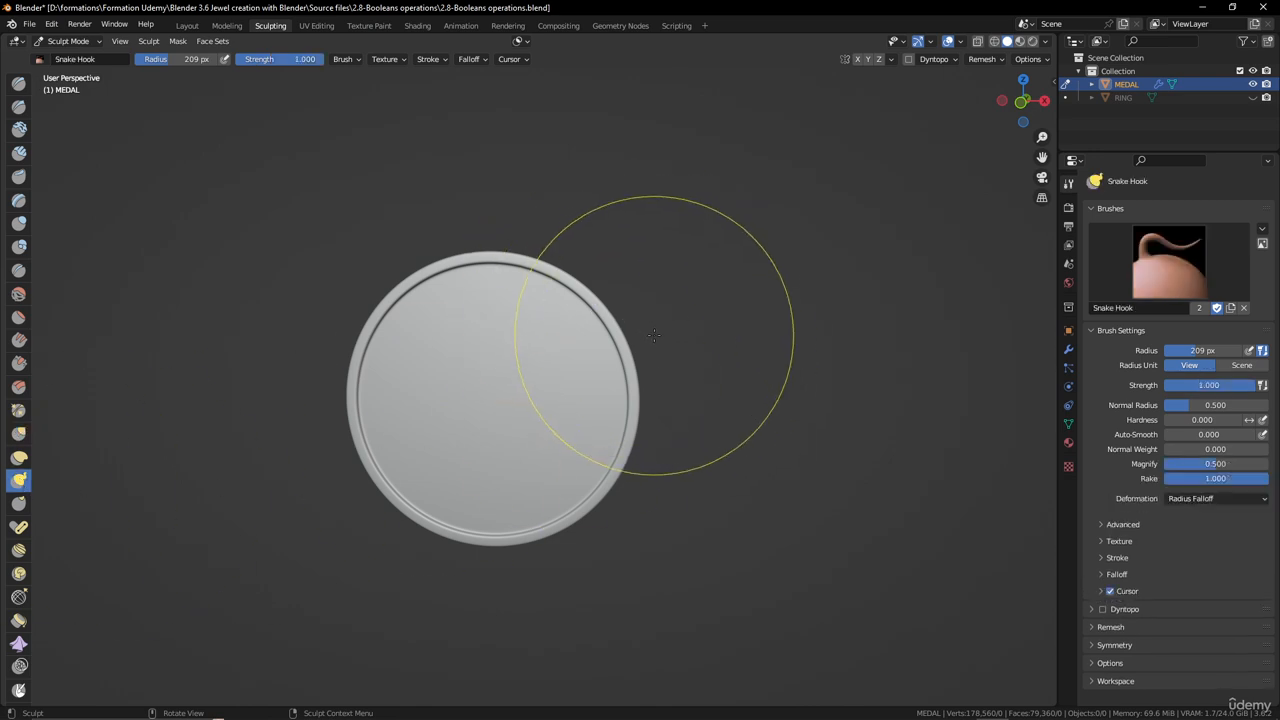
key(f)
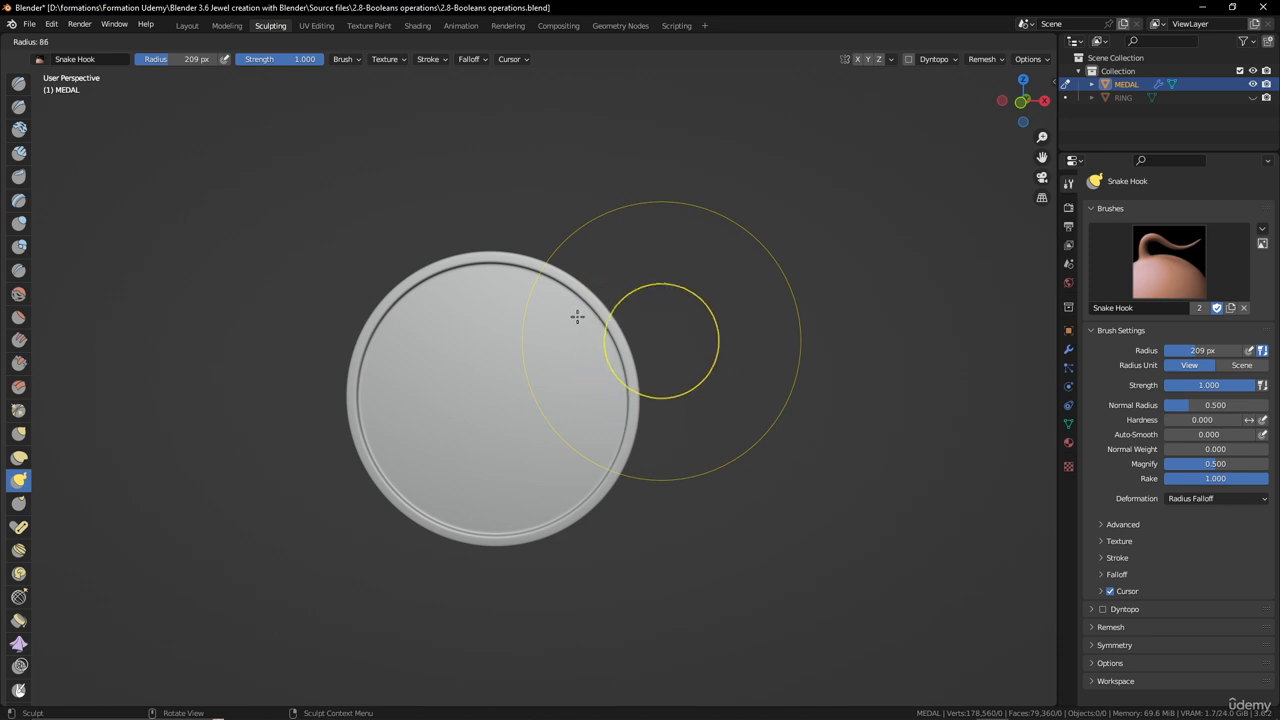
click(590, 325)
drag(608, 334, 702, 271)
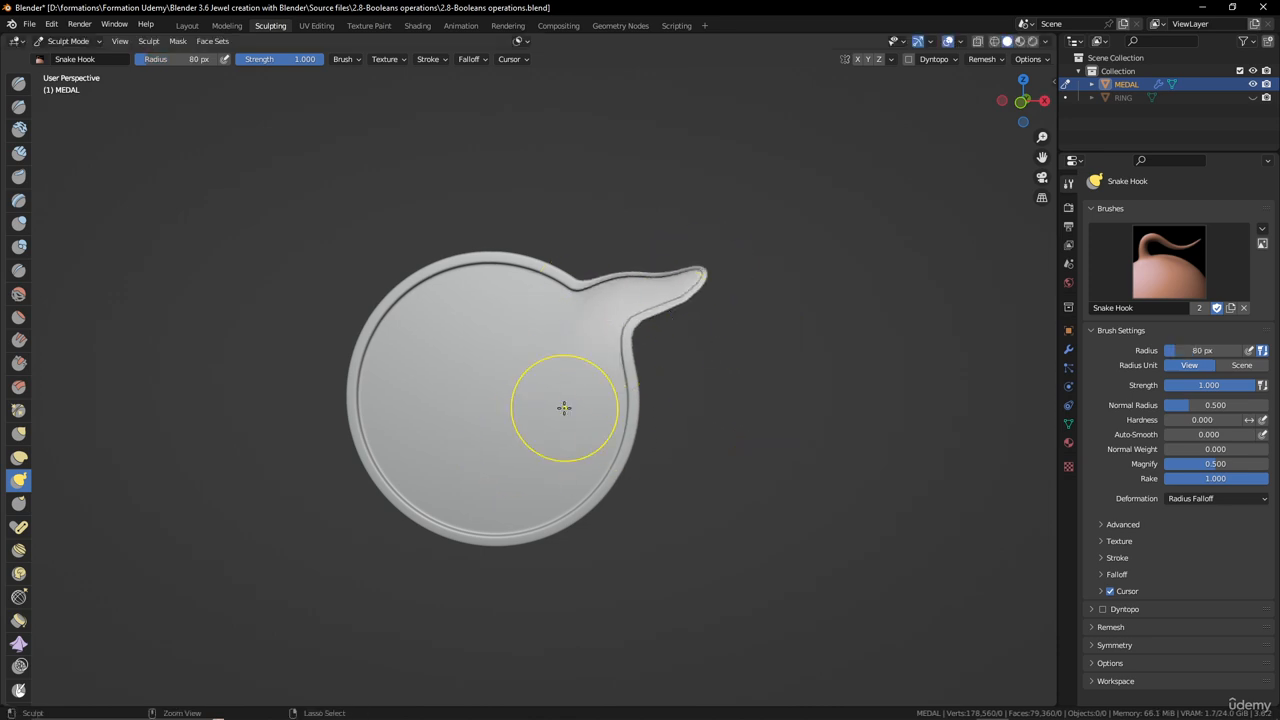
key(ctrl+z)
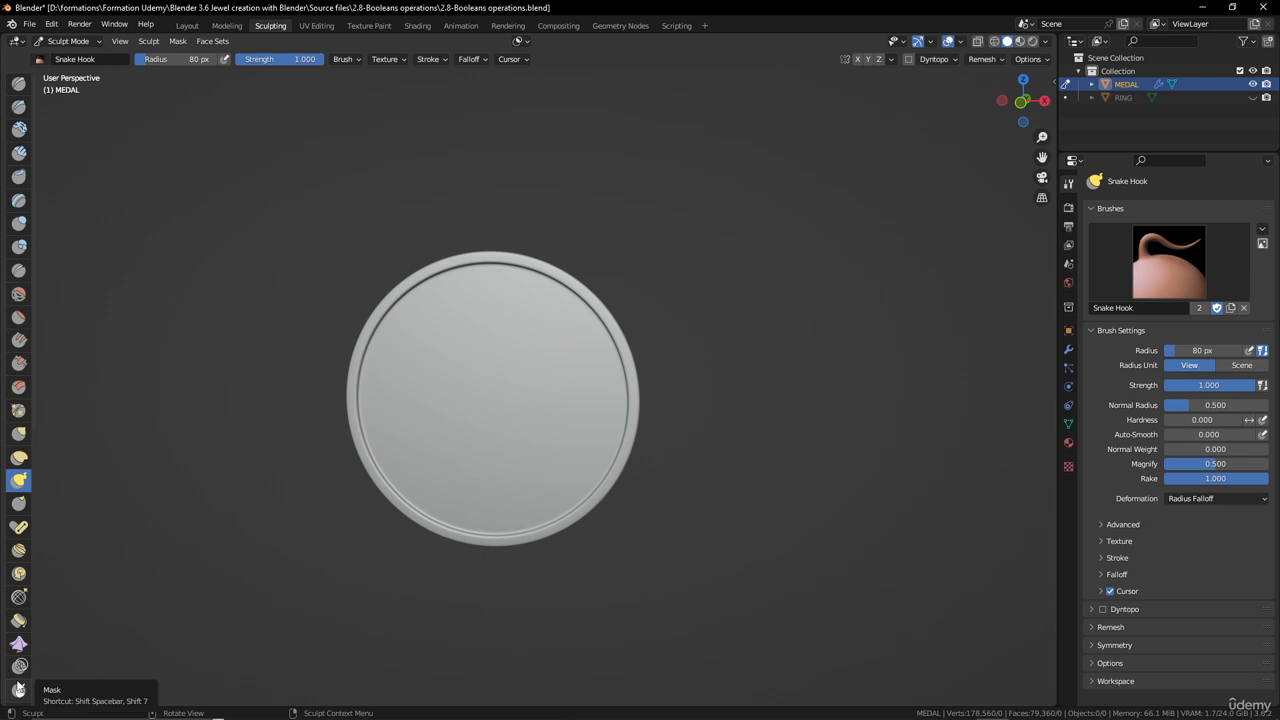
- Switch to the Simplify brush, reduce its radius to 33 px, and try short strokes on the medal's face
scroll(533, 350, up, 4)
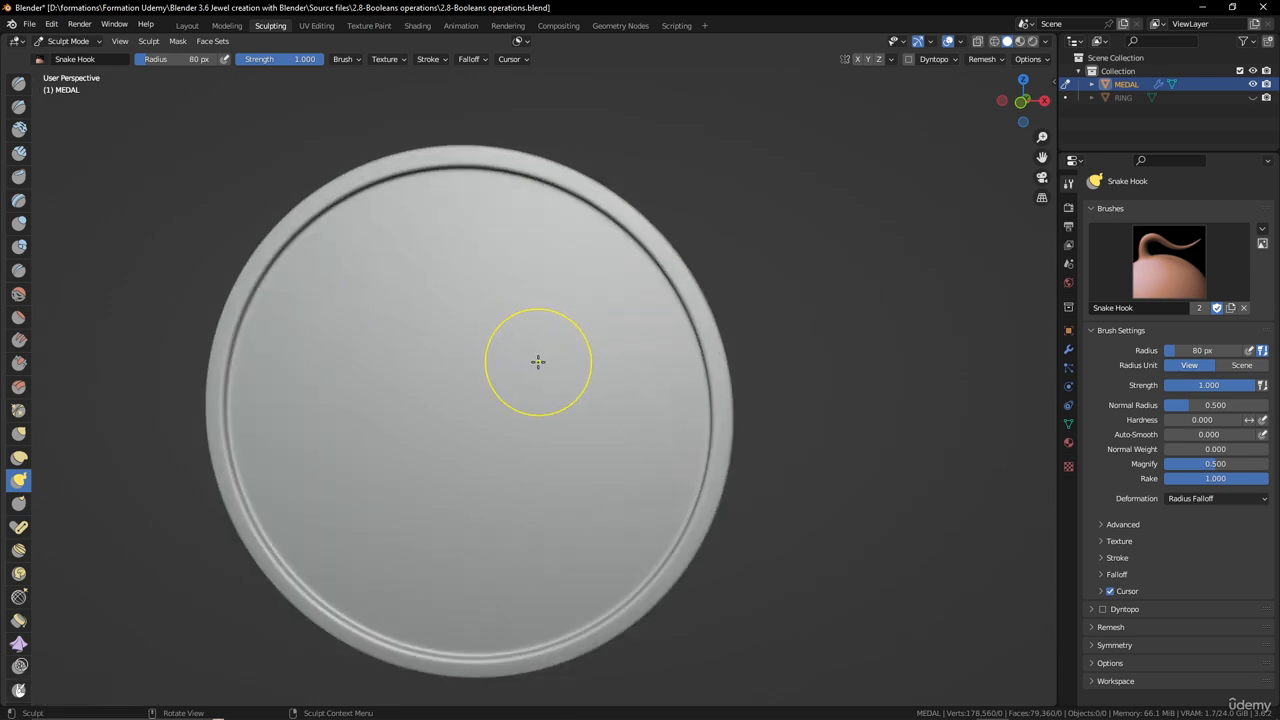
scroll(565, 310, down, 2)
click(20, 666)
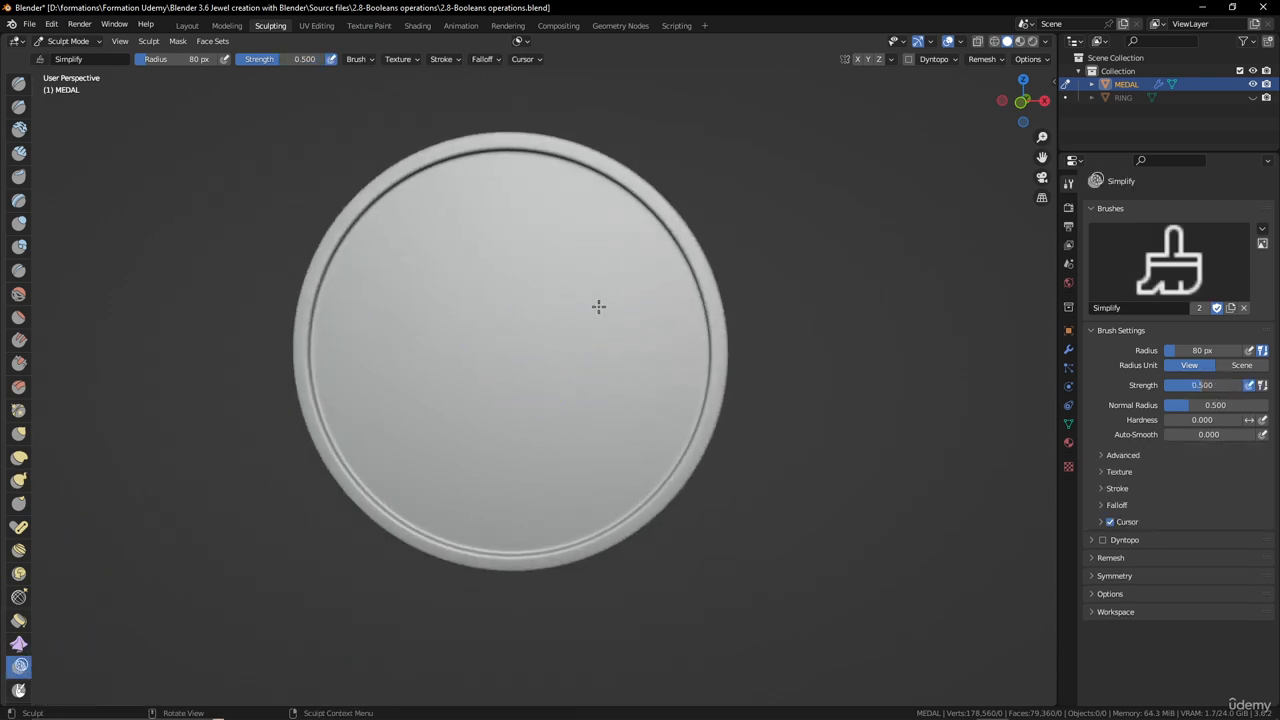
key(f)
click(513, 305)
drag(587, 247, 565, 275)
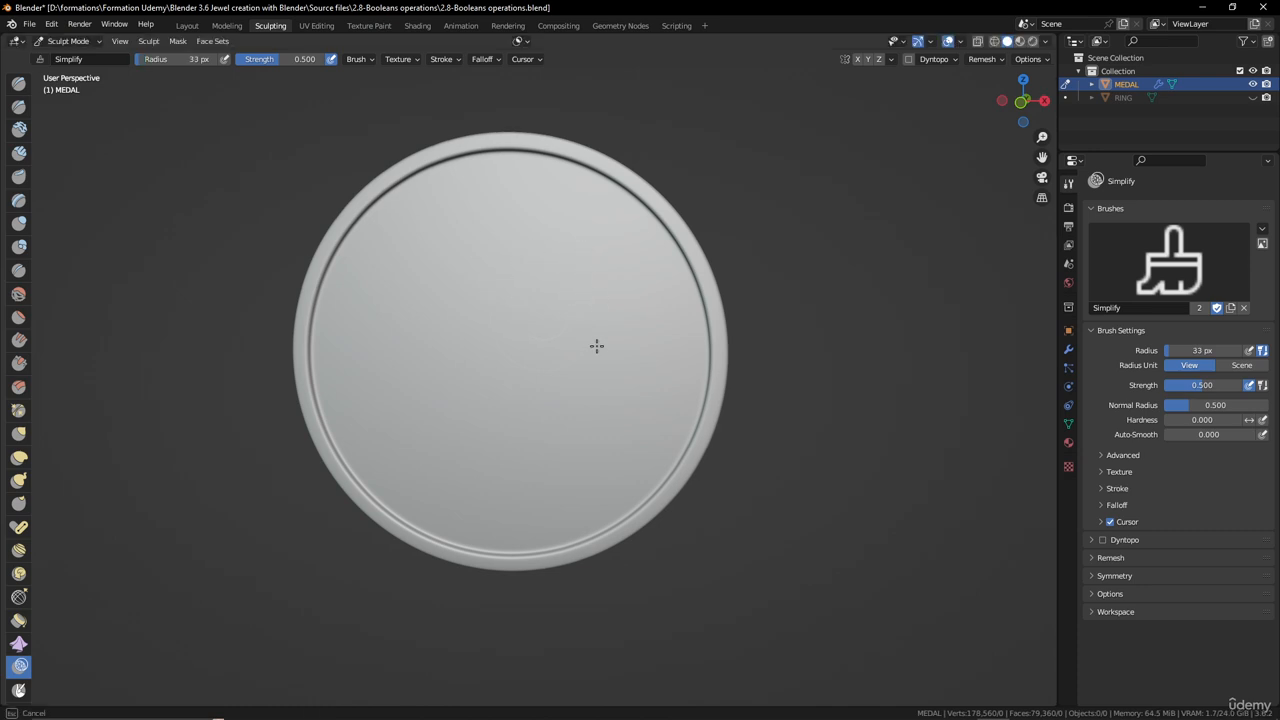
drag(596, 346, 596, 346)
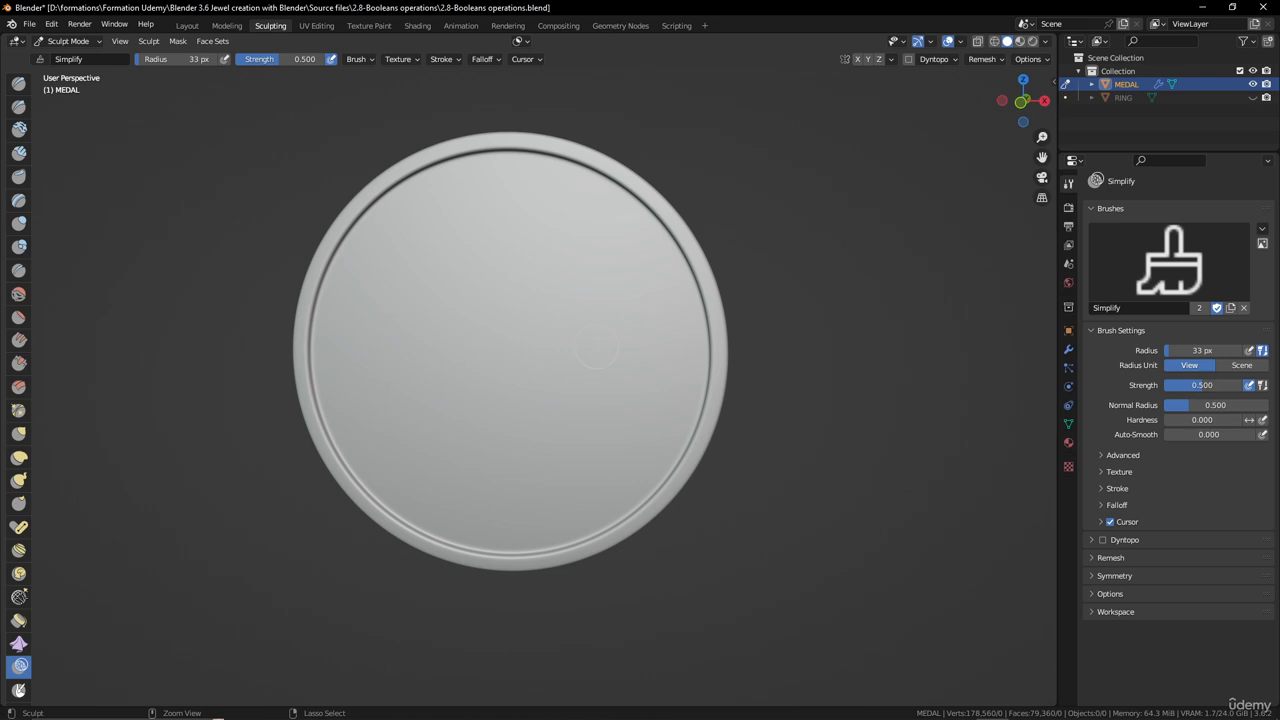
- Switch to the Mask brush and paint a diagonal masked patch near the centre of the medal's face
scroll(20, 670, down, 2)
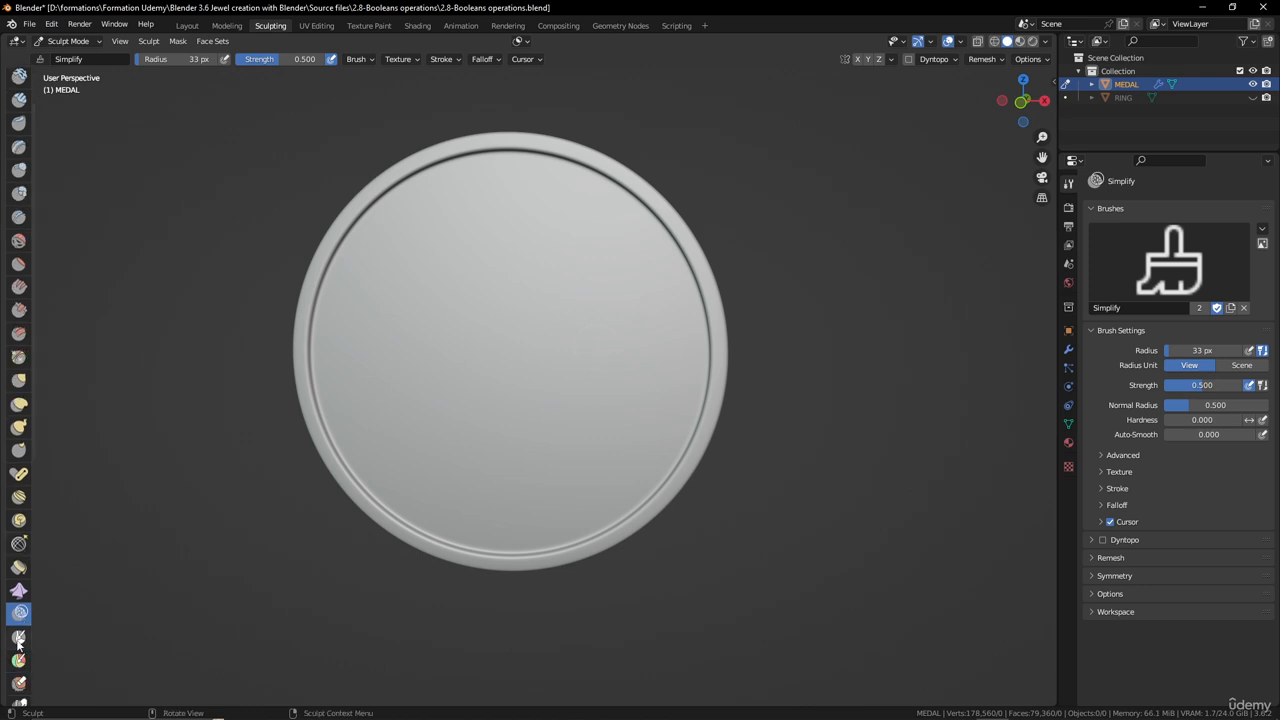
click(18, 640)
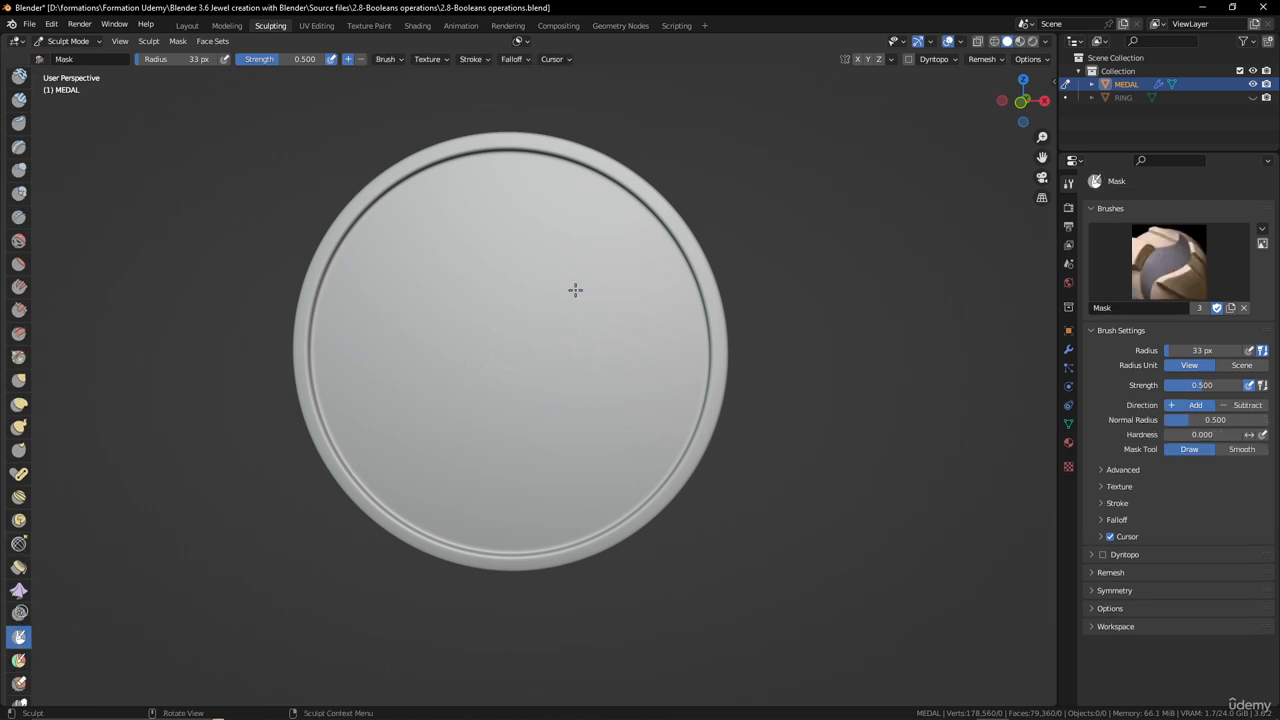
mouse_move(551, 261)
mouse_down()
mouse_move(520, 350)
mouse_move(531, 362)
mouse_move(508, 398)
mouse_move(482, 346)
mouse_move(508, 346)
mouse_up()
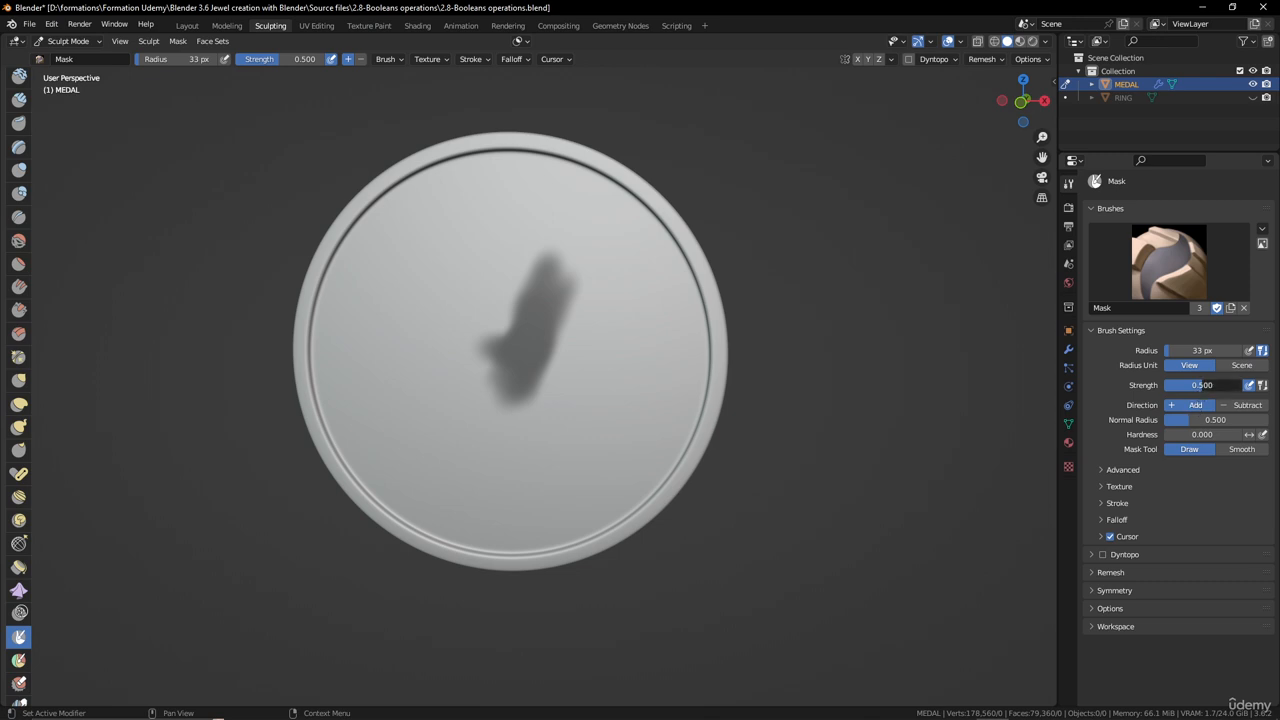
- Set the Mask brush strength to 1.000 and paint the patch on the medal's face into a full star-shaped mask
drag(1203, 385, 1242, 385)
drag(536, 326, 537, 324)
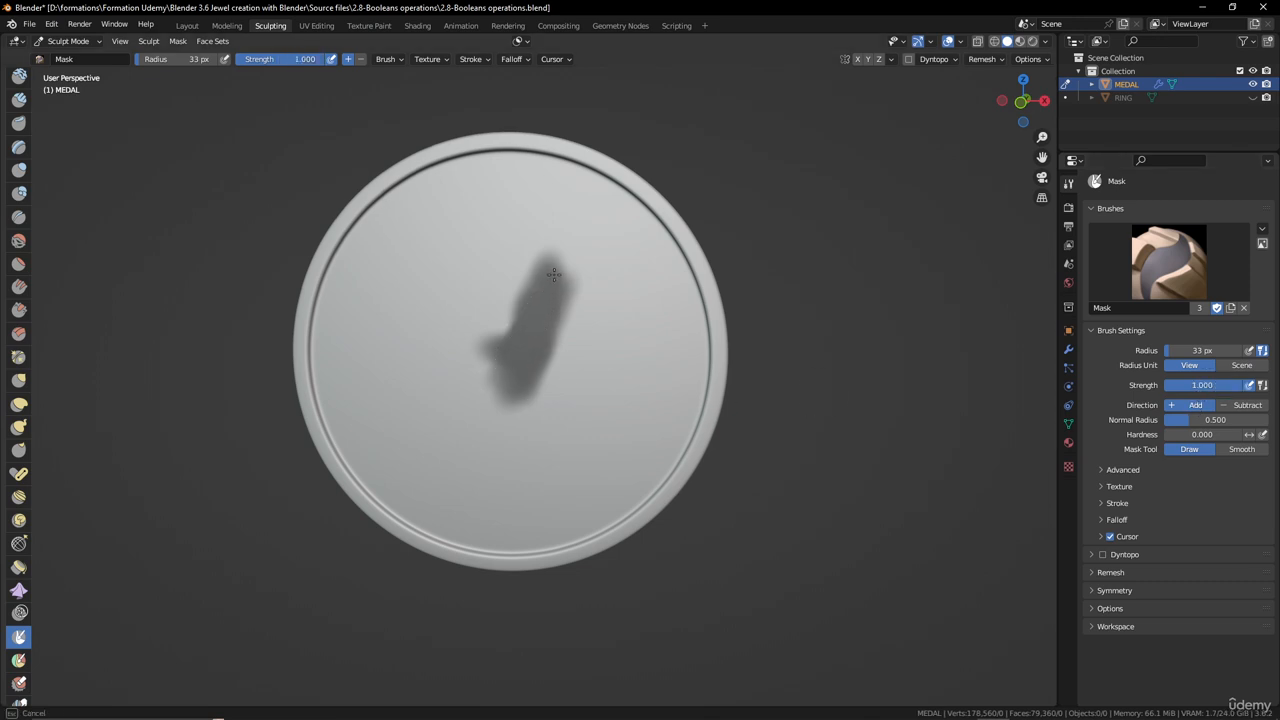
mouse_move(553, 274)
mouse_down()
mouse_move(468, 362)
mouse_move(492, 395)
mouse_move(548, 343)
mouse_up()
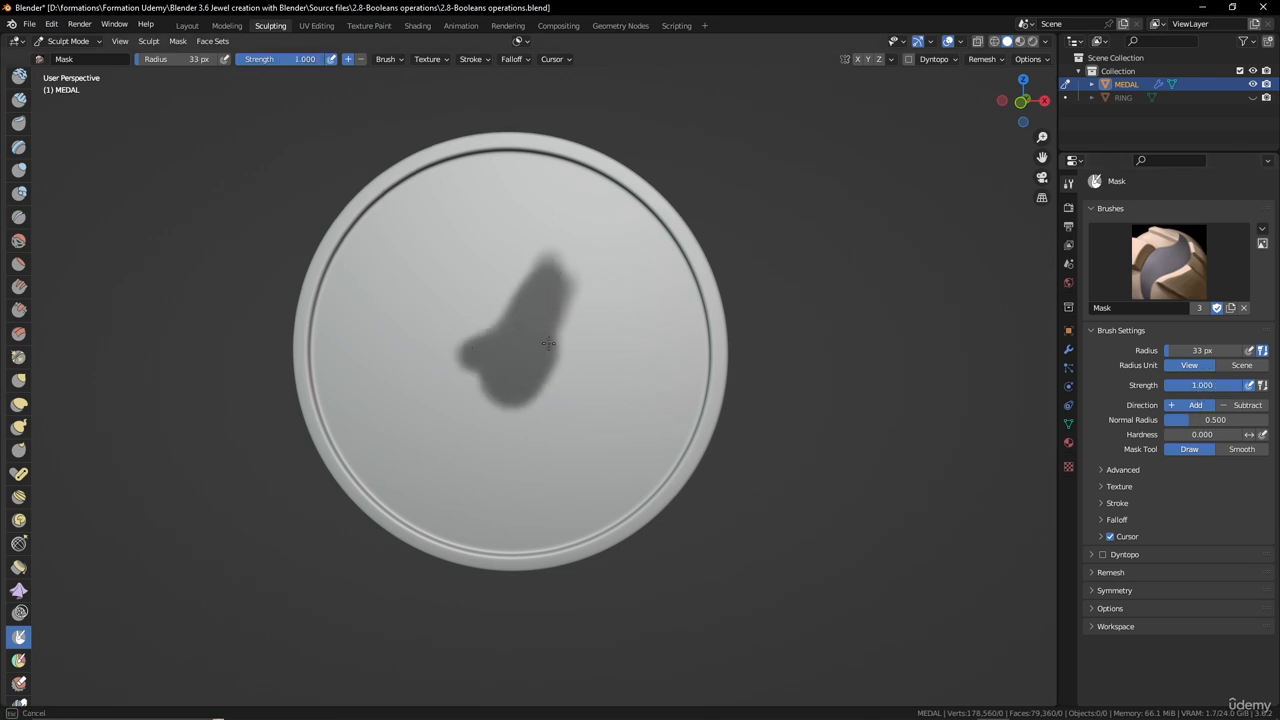
mouse_move(544, 267)
mouse_down()
mouse_move(572, 312)
mouse_move(538, 385)
mouse_move(600, 398)
mouse_move(526, 392)
mouse_move(619, 257)
mouse_move(565, 357)
mouse_up()
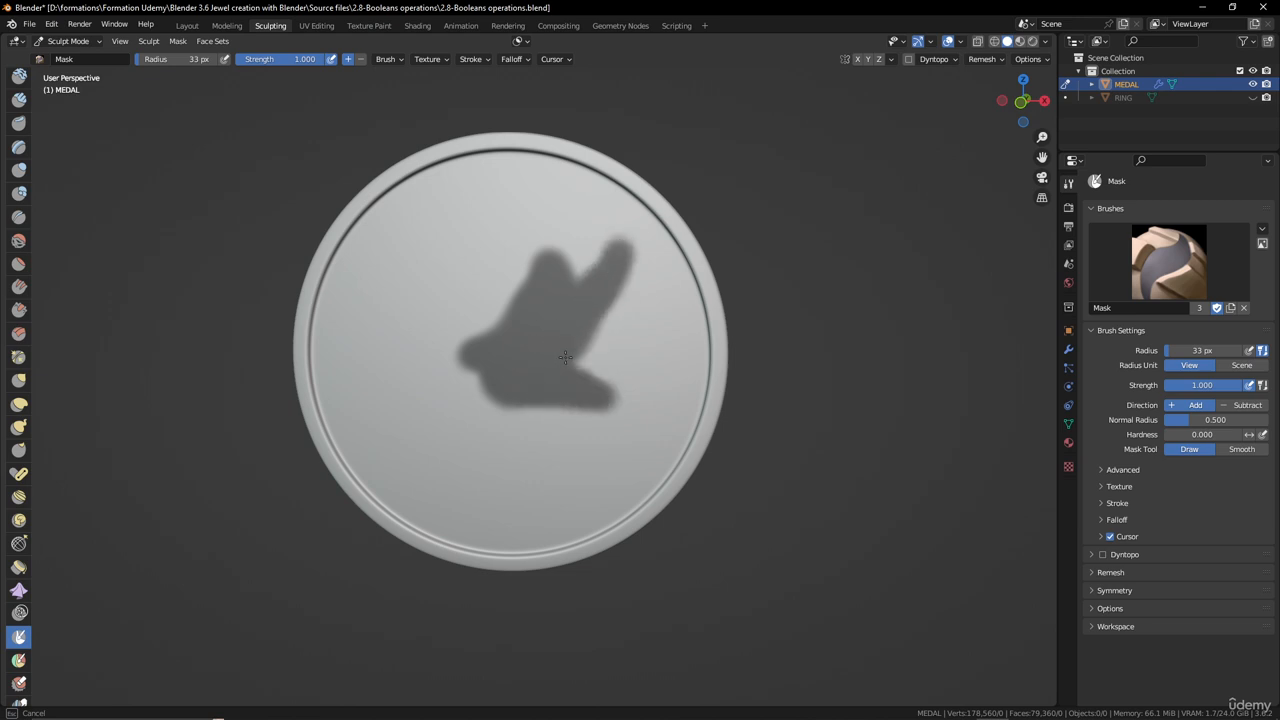
mouse_move(510, 320)
mouse_down()
mouse_move(452, 288)
mouse_move(502, 335)
mouse_move(465, 432)
mouse_move(490, 388)
mouse_move(442, 455)
mouse_move(505, 392)
mouse_move(530, 478)
mouse_move(543, 343)
mouse_up()
scroll(517, 309, down, 4)
scroll(516, 311, up, 3)
shift+middle_drag(514, 314, 480, 318)
scroll(548, 345, up, 1)
middle_drag(552, 346, 563, 298)
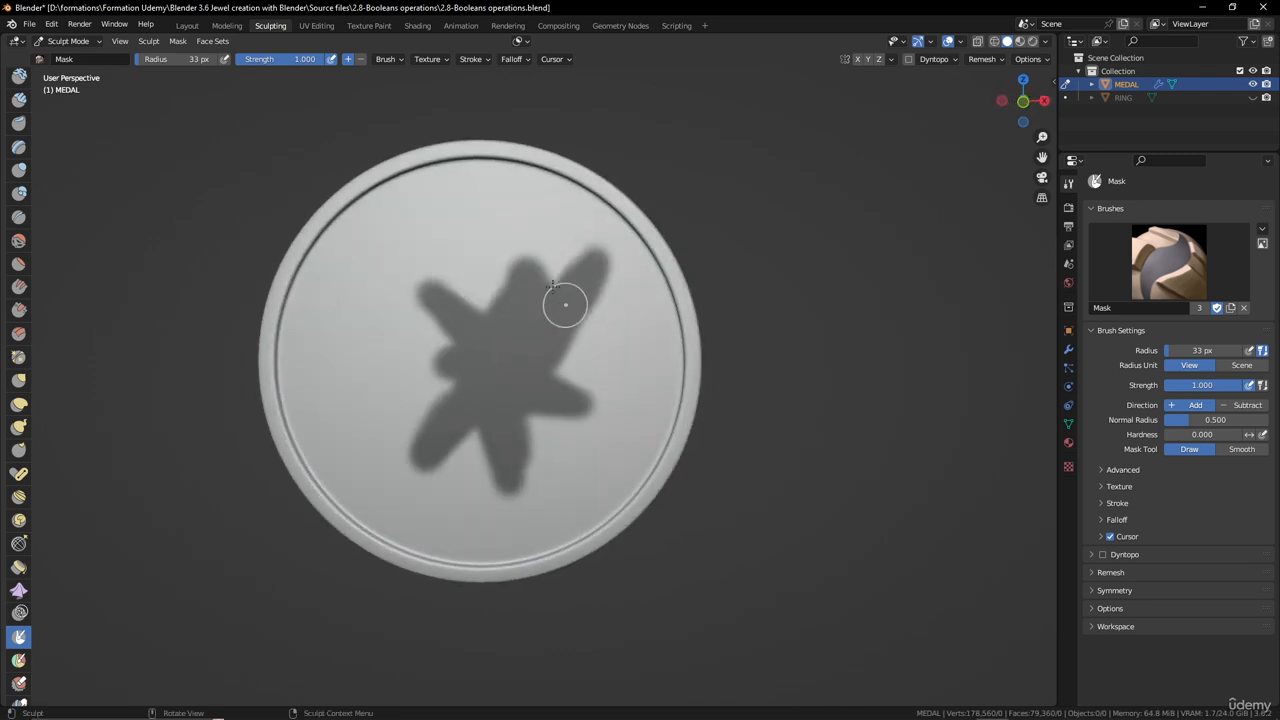
- Invert the mask so that only the star shape on the medal's face stays unmasked
click(177, 43)
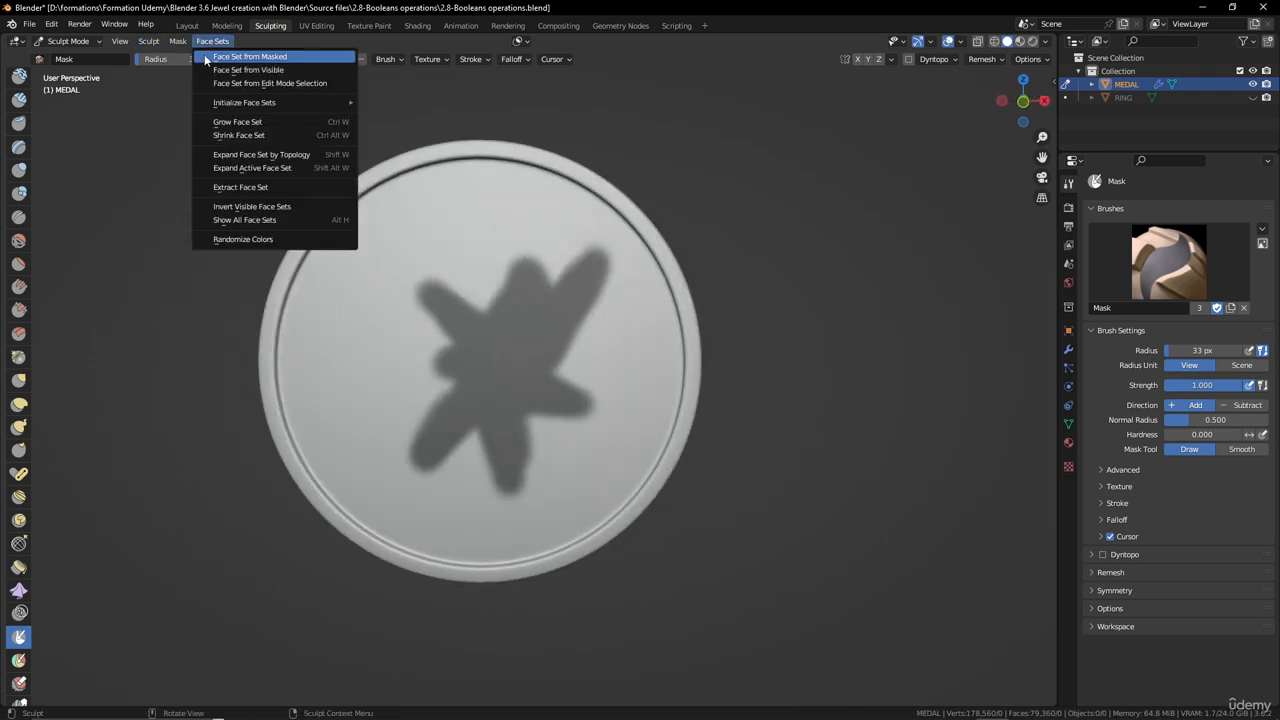
click(178, 42)
click(174, 41)
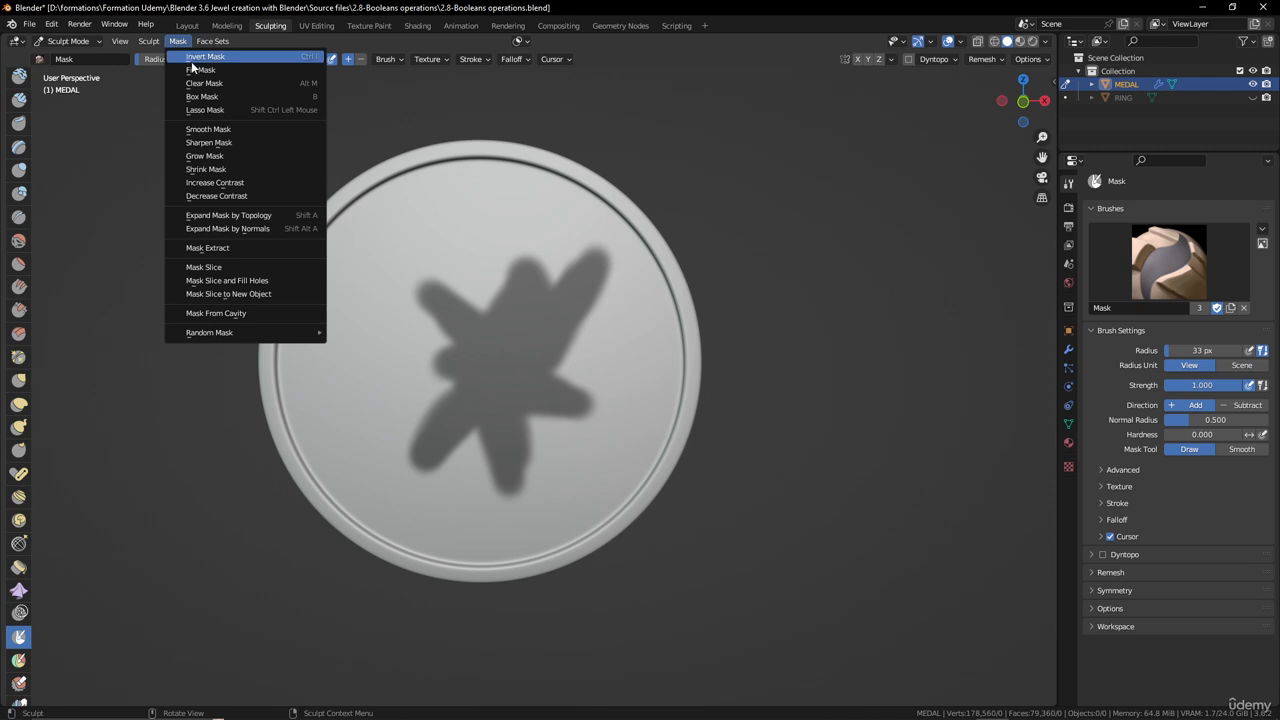
click(195, 57)
middle_drag(457, 337, 506, 354)
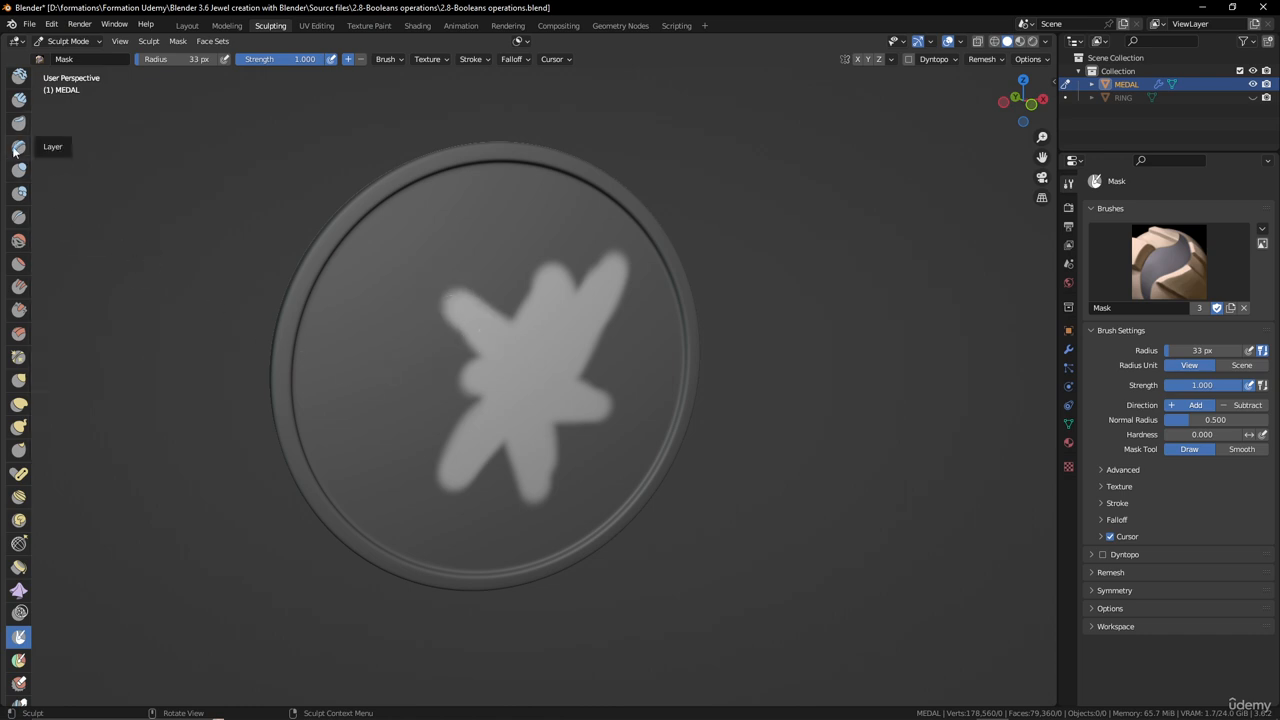
- Try the Draw brush at 184 px radius with reversed direction on the unmasked star, then undo it
scroll(20, 80, up, 1)
click(19, 84)
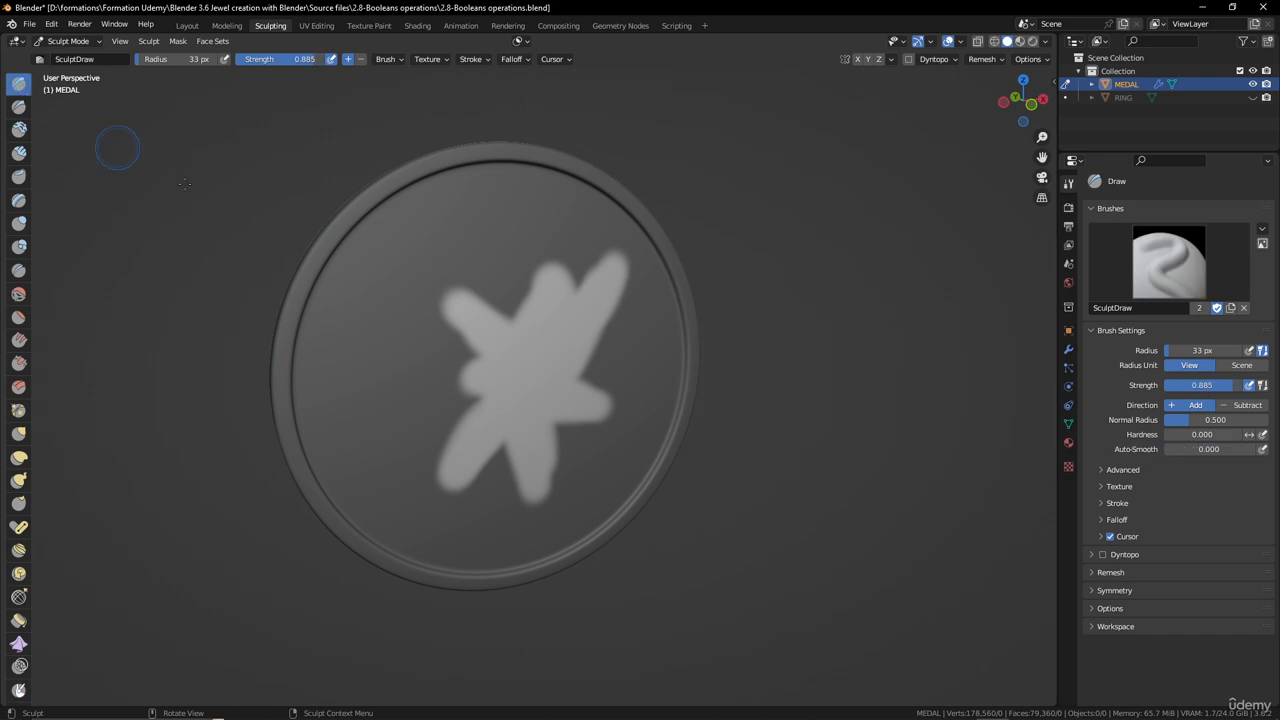
key(f)
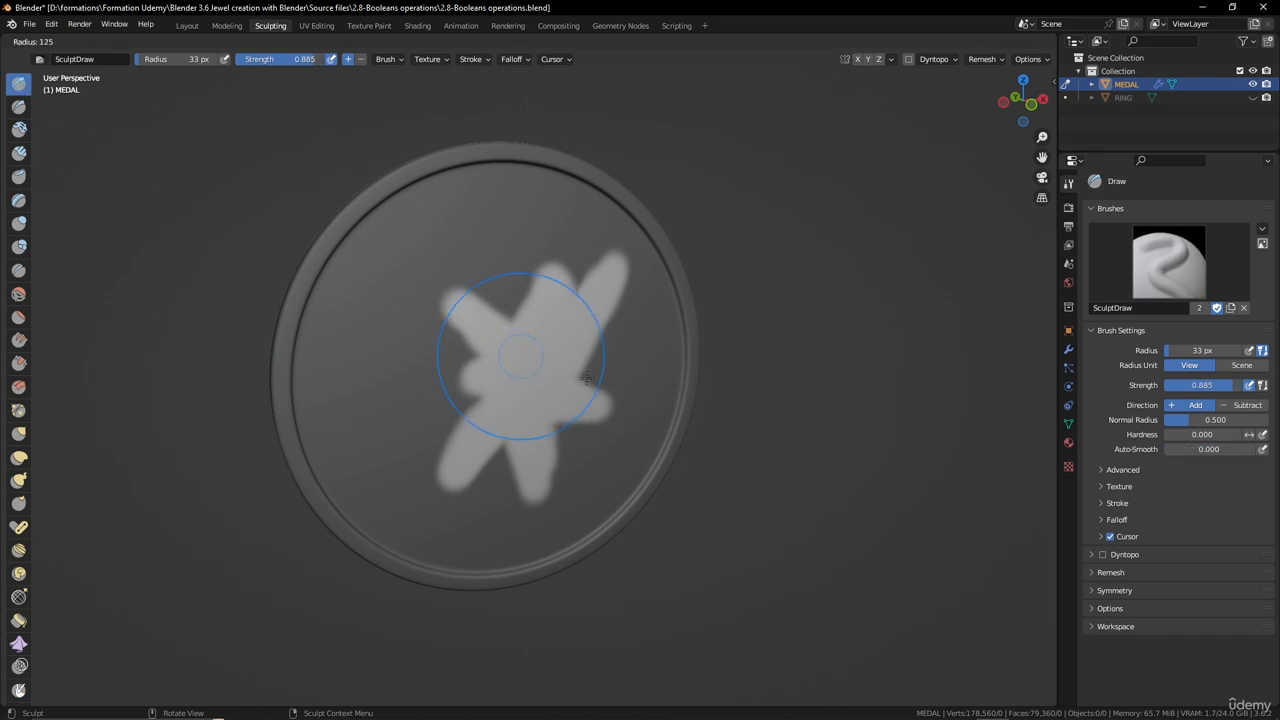
click(644, 368)
middle_drag(592, 401, 518, 377)
scroll(517, 376, down, 3)
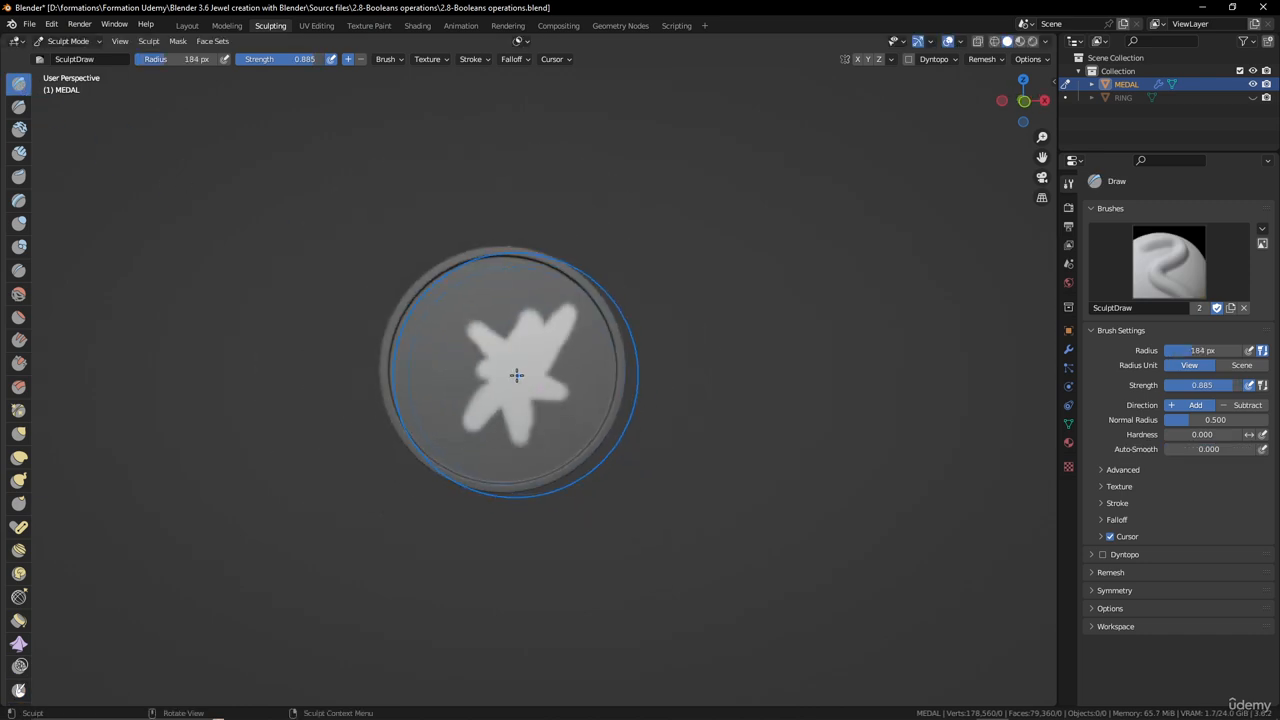
scroll(516, 375, up, 1)
ctrl+click(516, 375)
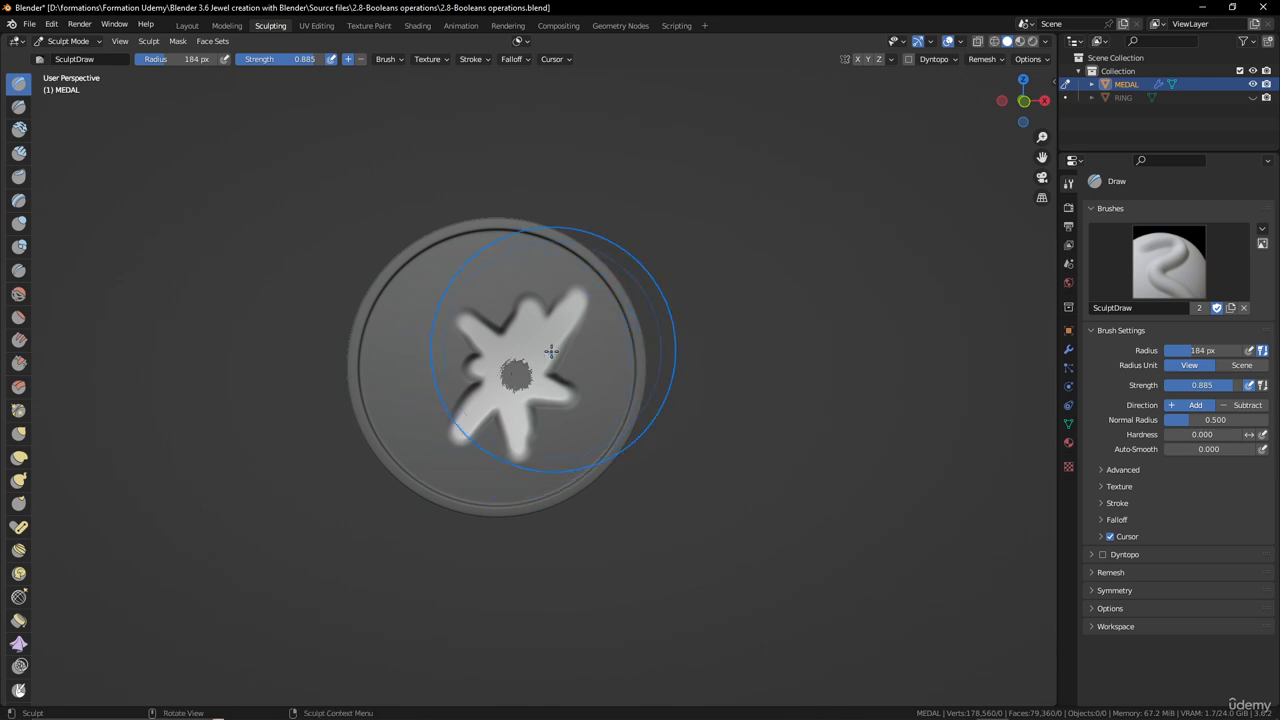
mouse_move(551, 351)
middle_down()
mouse_move(557, 371)
mouse_move(466, 394)
mouse_move(585, 357)
mouse_move(505, 360)
middle_up()
key(ctrl+z)
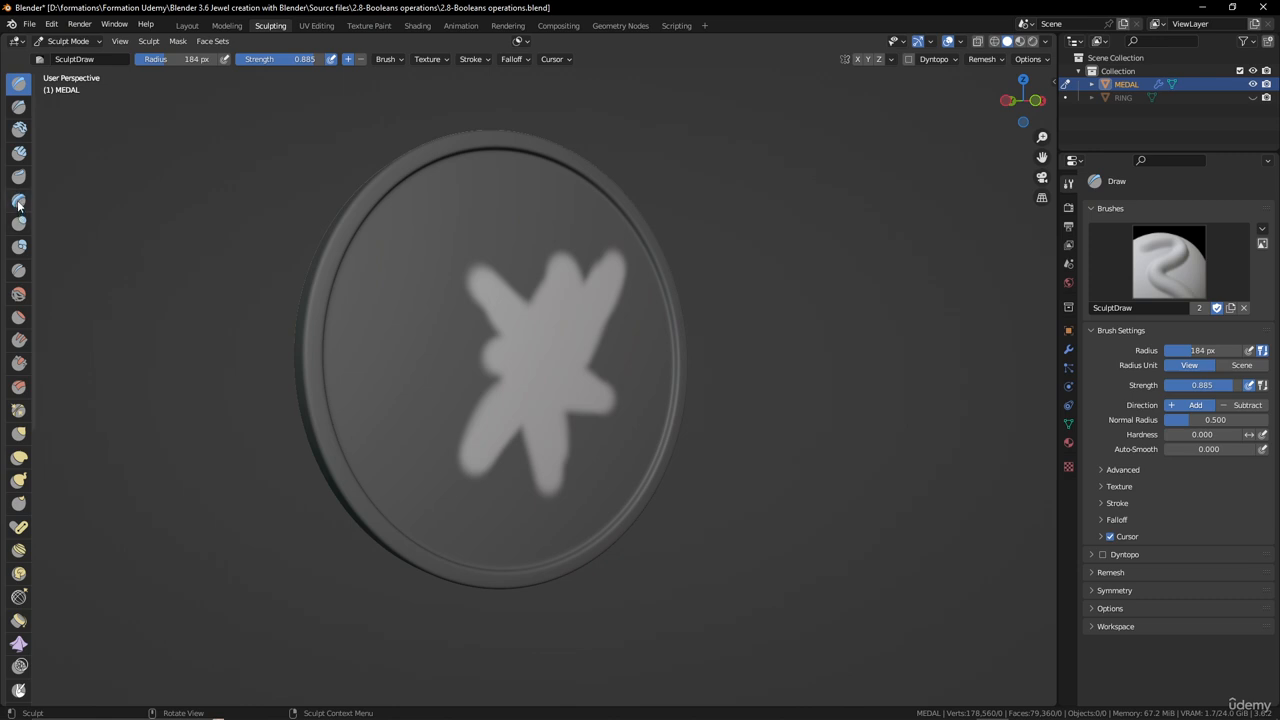
- Switch to the Layer brush, reduce its radius to 86 px, and try strokes over the unmasked star
click(18, 201)
middle_drag(512, 337, 530, 343)
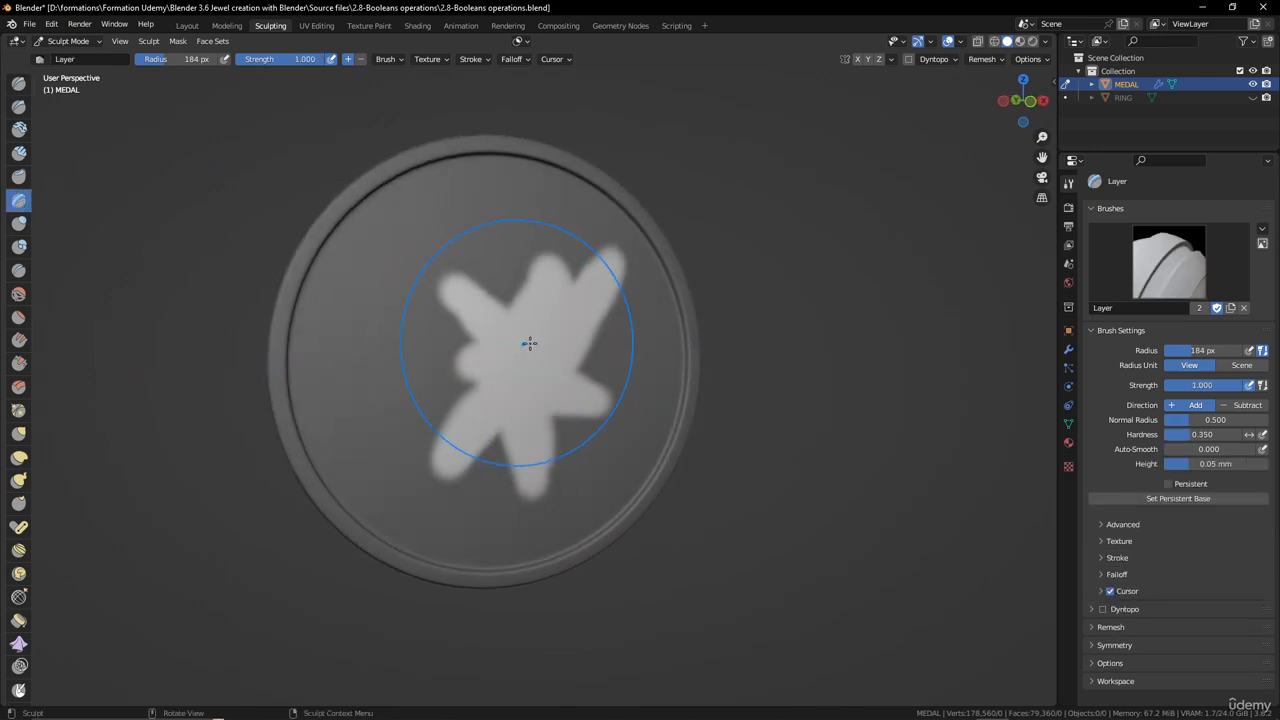
key(f)
click(470, 336)
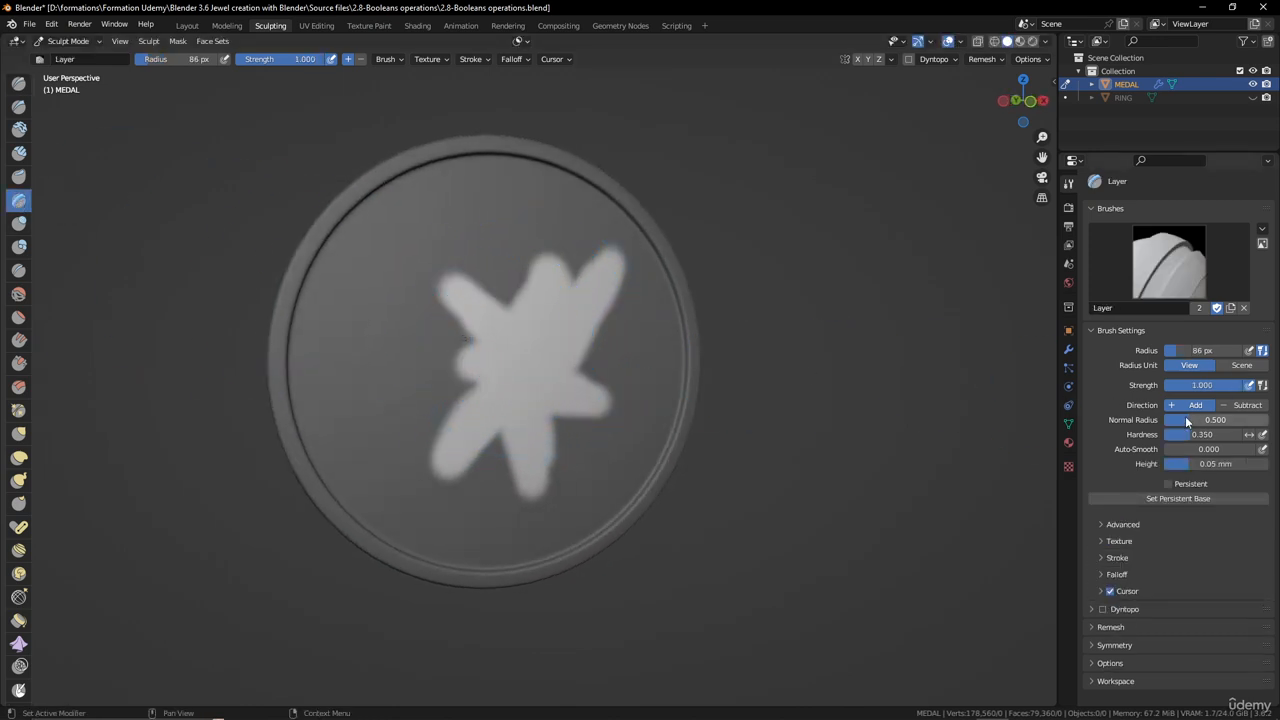
drag(534, 349, 519, 315)
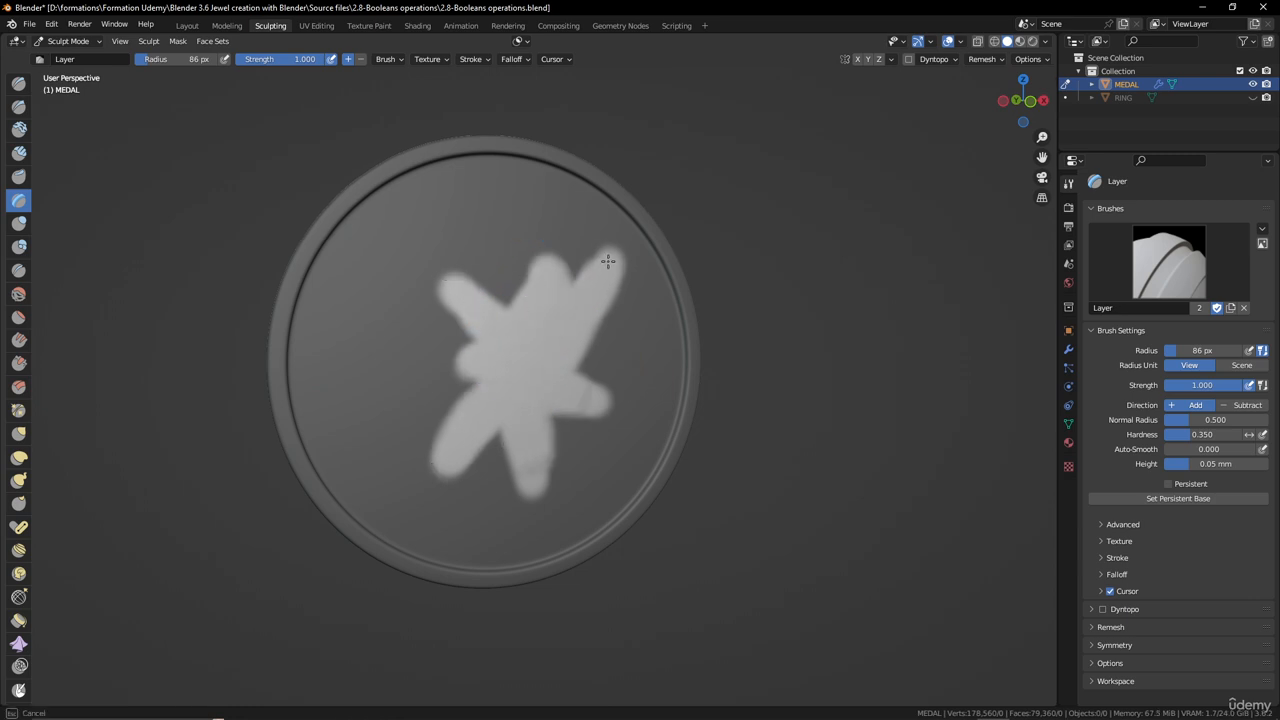
drag(591, 409, 597, 404)
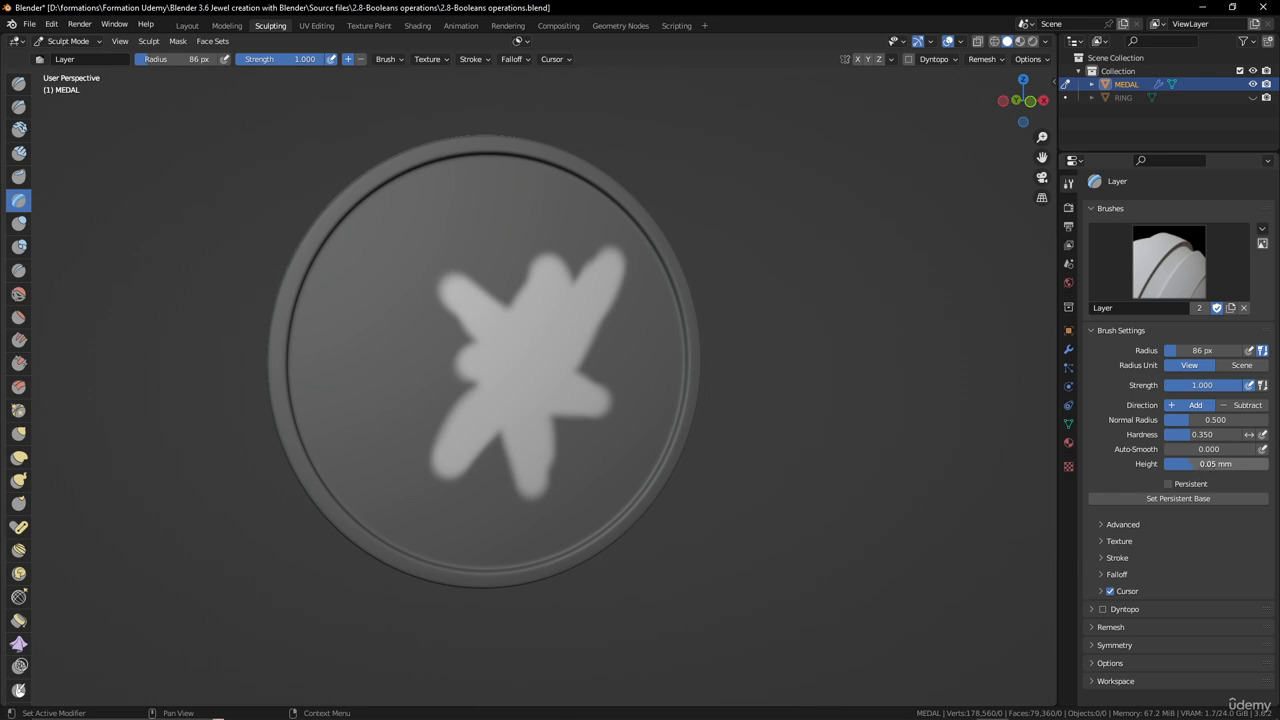
- Set the Layer brush height to 0.2 mm and sculpt across the unmasked star
click(1201, 464)
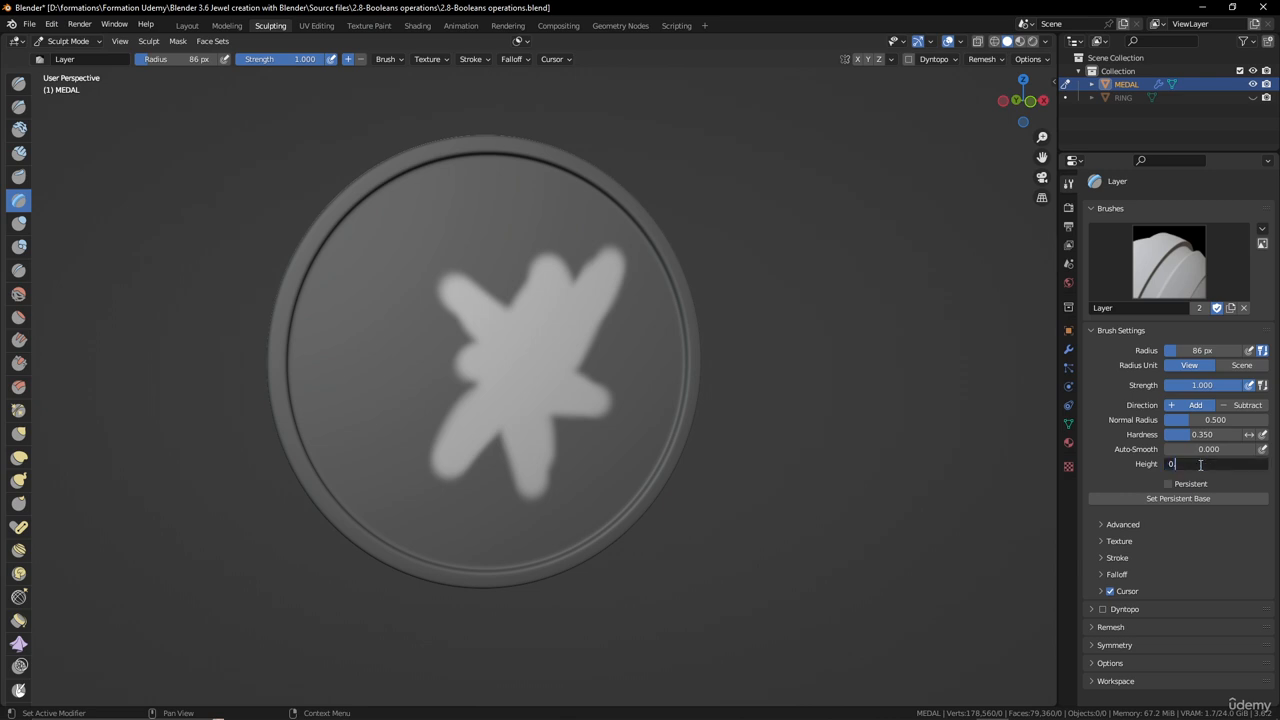
text(0.2)
key(Return)
drag(612, 258, 436, 483)
key(ctrl+z)
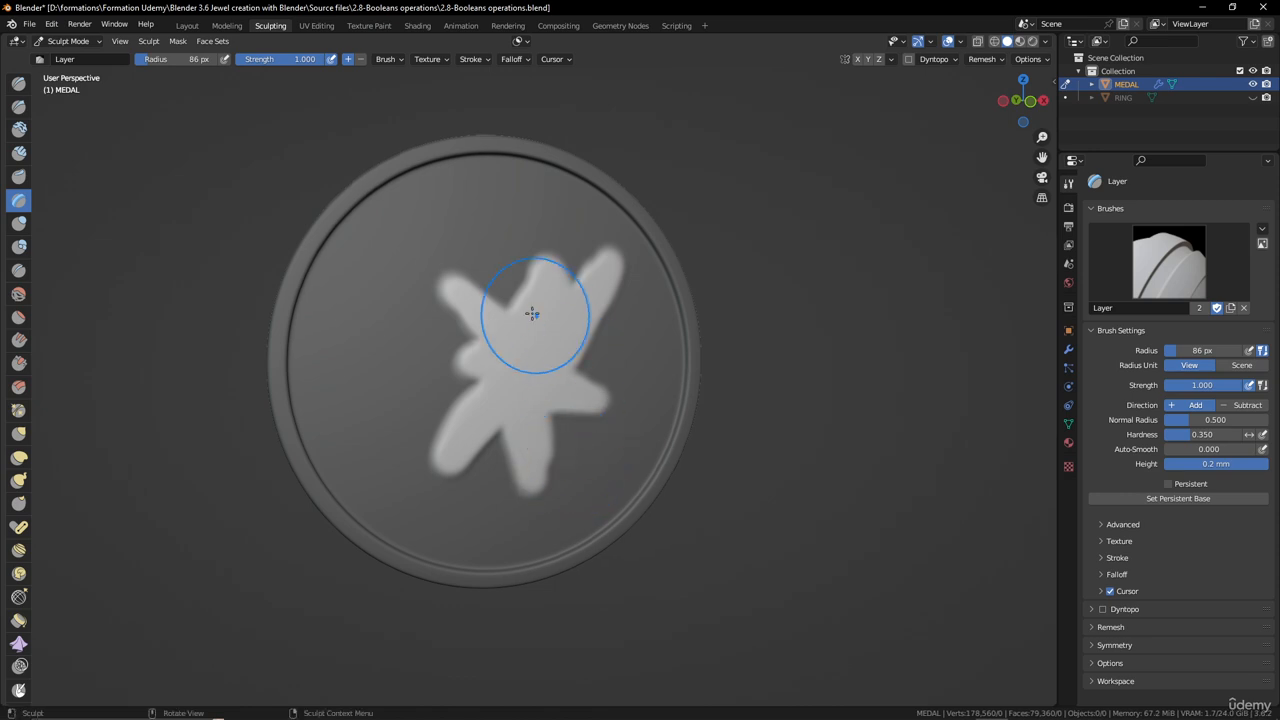
- Clear the mask and inspect the sculpted star relief from an angle
mouse_move(529, 311)
middle_down()
mouse_move(471, 323)
mouse_move(551, 394)
middle_up()
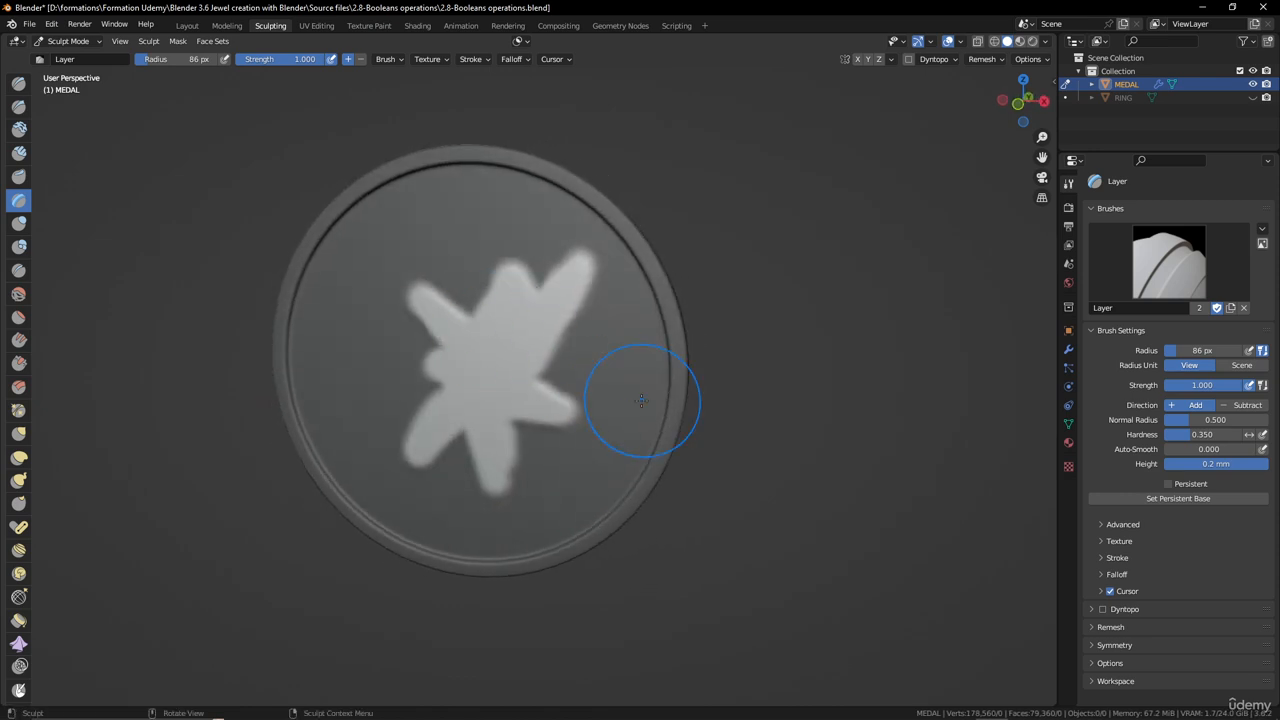
click(177, 41)
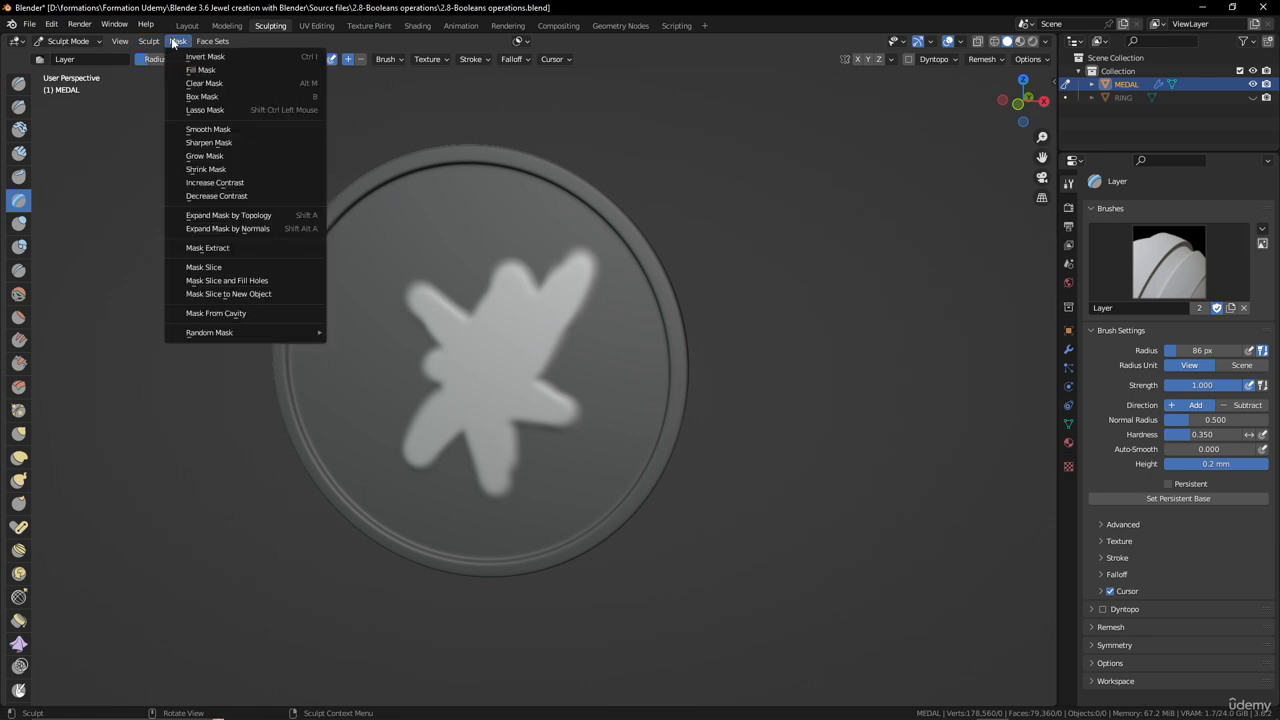
click(204, 84)
middle_drag(214, 82, 540, 365)
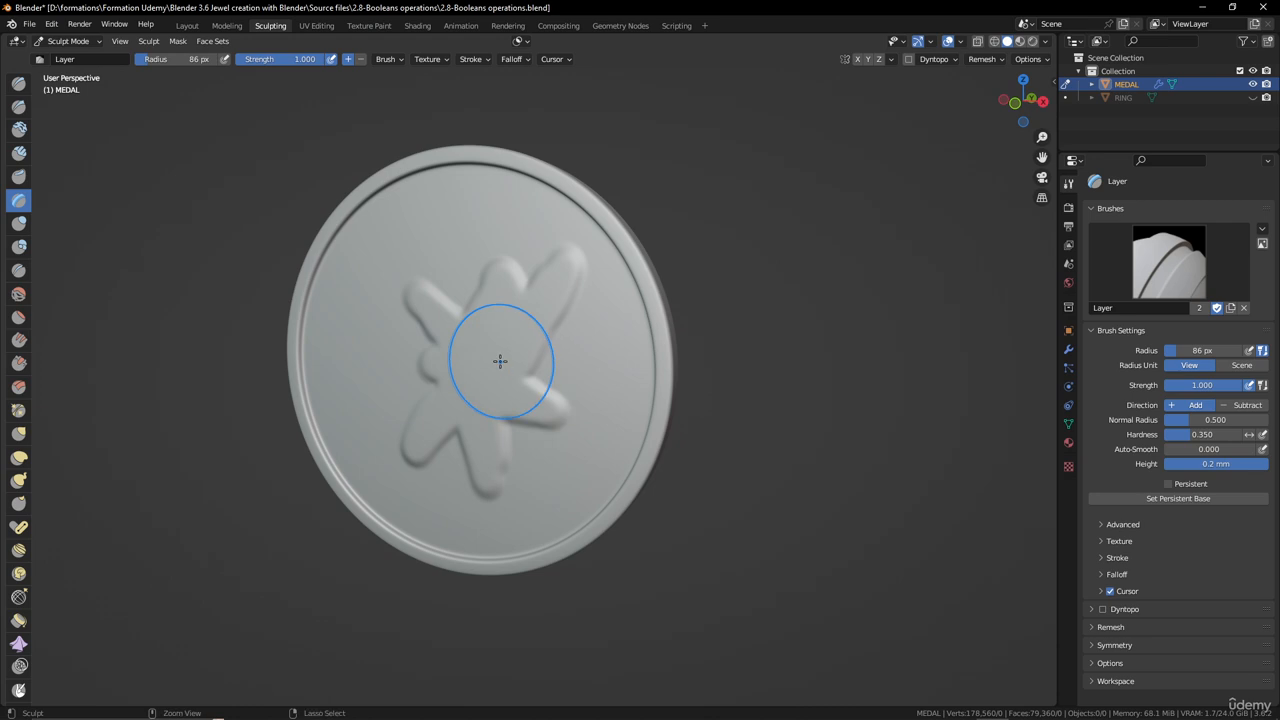
- Undo back to the star mask before its inversion, then clear the mask from the medal
key(ctrl+z)
key(ctrl+z)
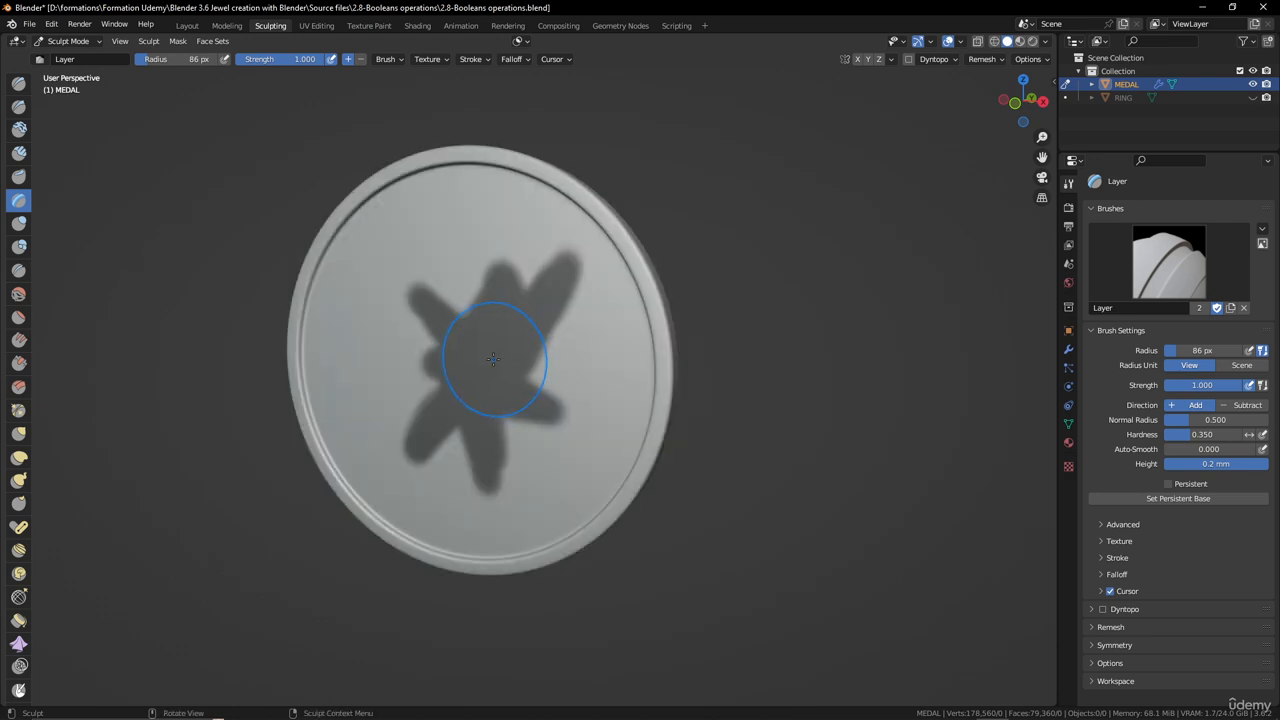
middle_drag(493, 363, 584, 357)
click(178, 41)
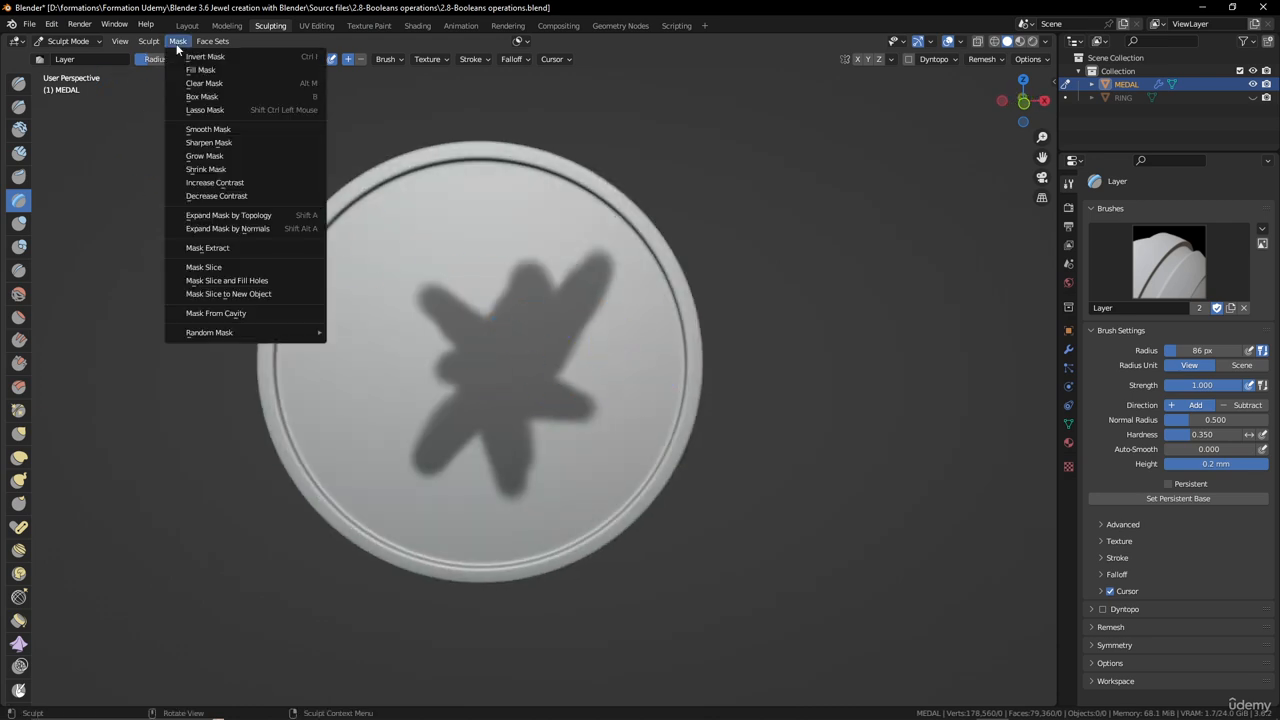
click(196, 84)
scroll(471, 371, down, 5)
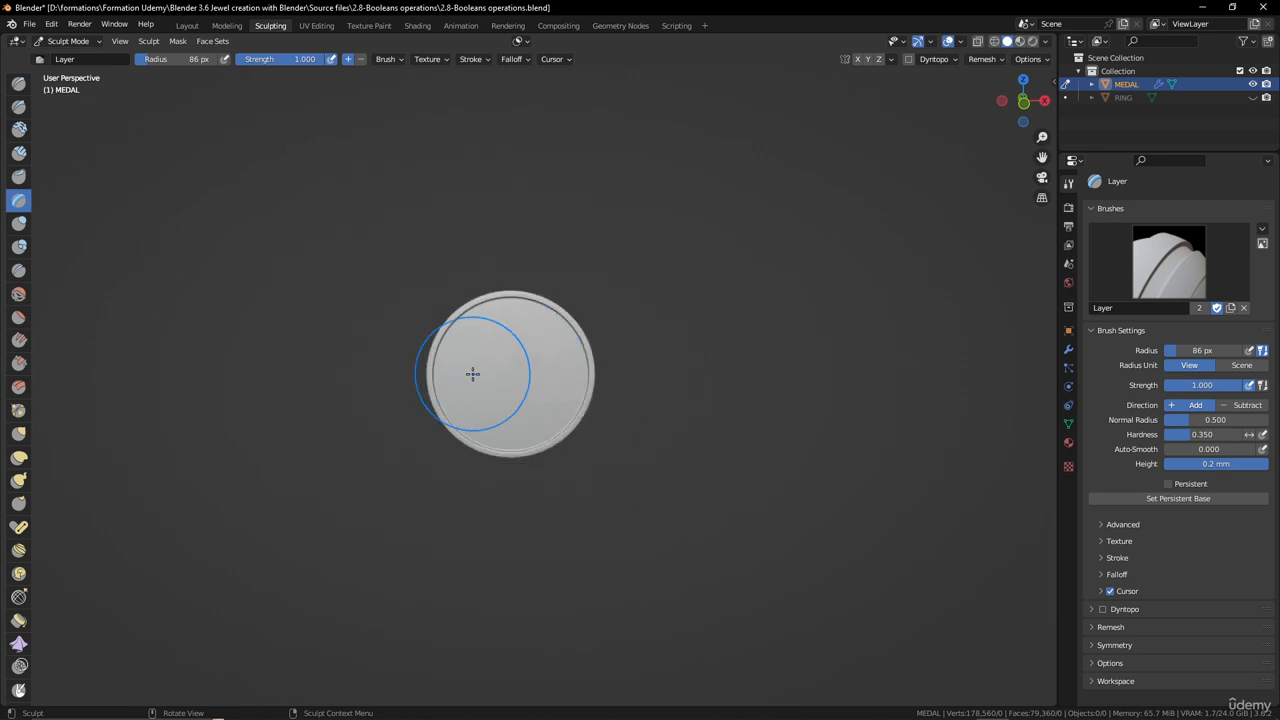
scroll(471, 371, up, 3)
mouse_move(471, 371)
middle_down()
mouse_move(571, 423)
mouse_move(472, 354)
middle_up()
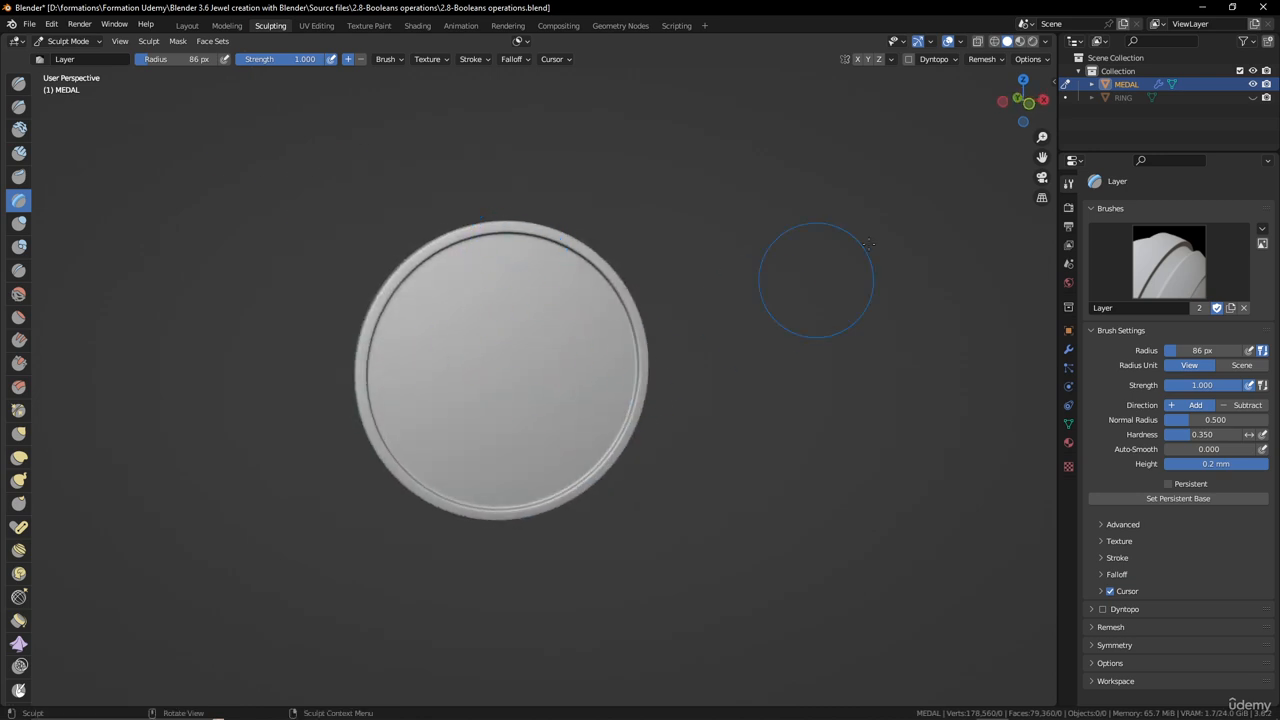
- Enable X symmetry, reduce the brush radius to 31 px, and switch to the Draw Sharp brush
click(857, 59)
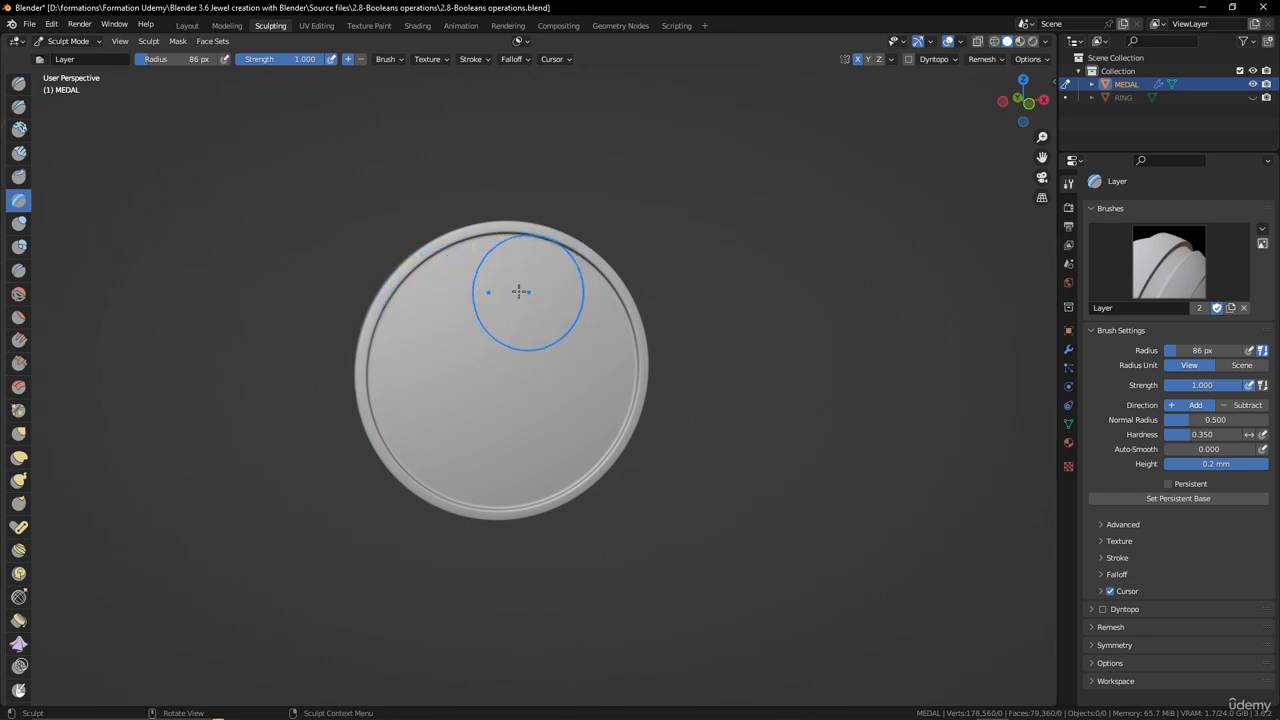
key(f)
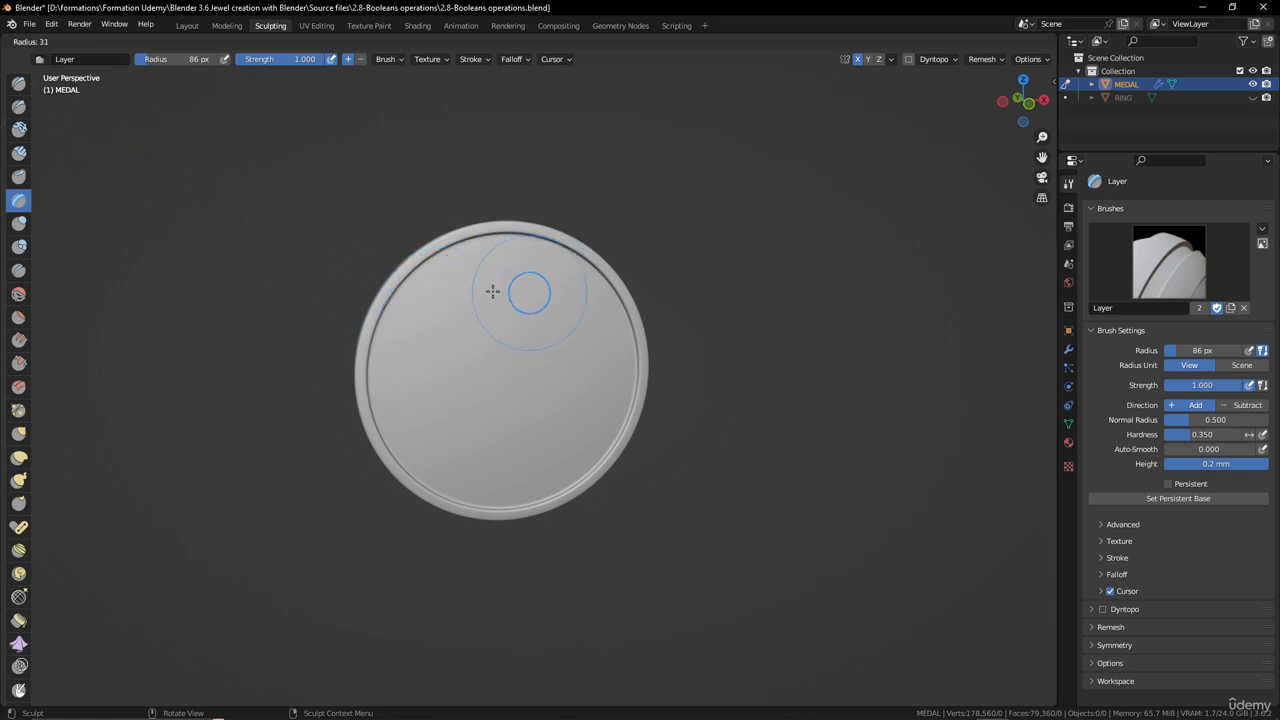
click(492, 290)
click(18, 106)
scroll(529, 331, up, 3)
scroll(529, 291, down, 2)
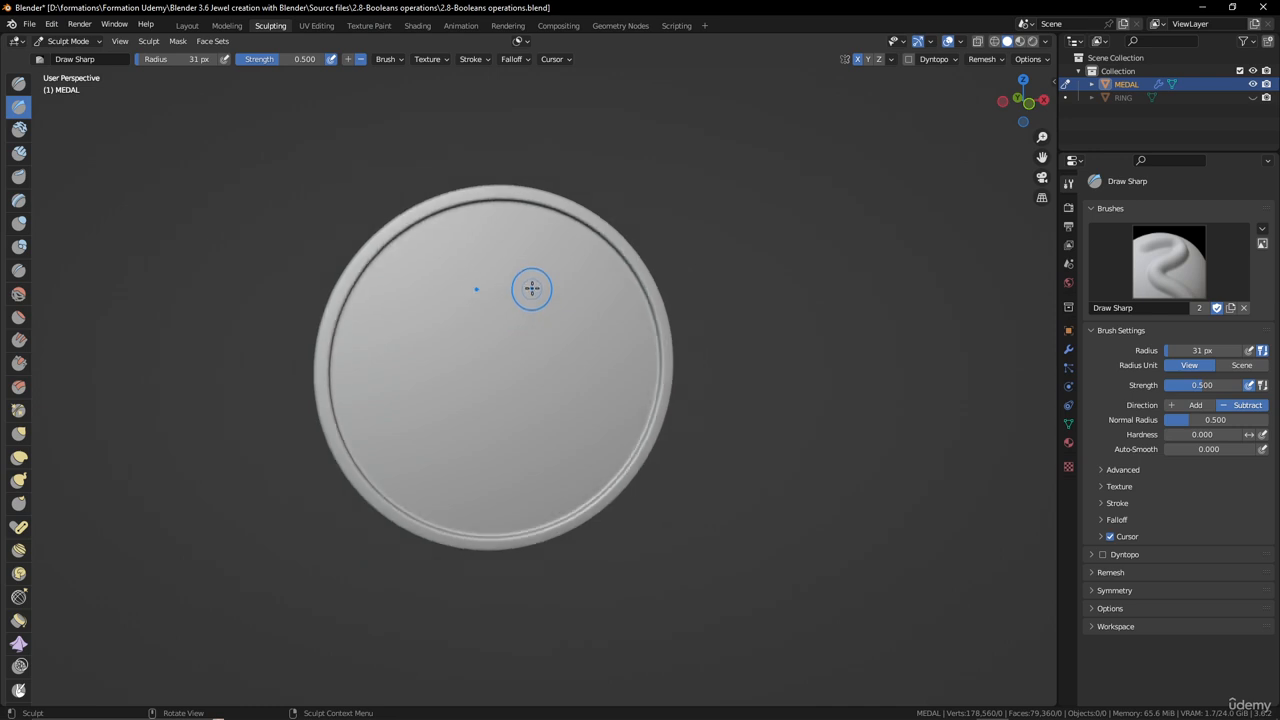
- Try winding Draw Sharp strokes mirrored across X on the medal's face, then undo them
mouse_move(541, 278)
mouse_down()
mouse_move(560, 284)
mouse_move(564, 310)
mouse_move(547, 333)
mouse_move(603, 392)
mouse_move(586, 436)
mouse_move(541, 427)
mouse_move(500, 390)
mouse_up()
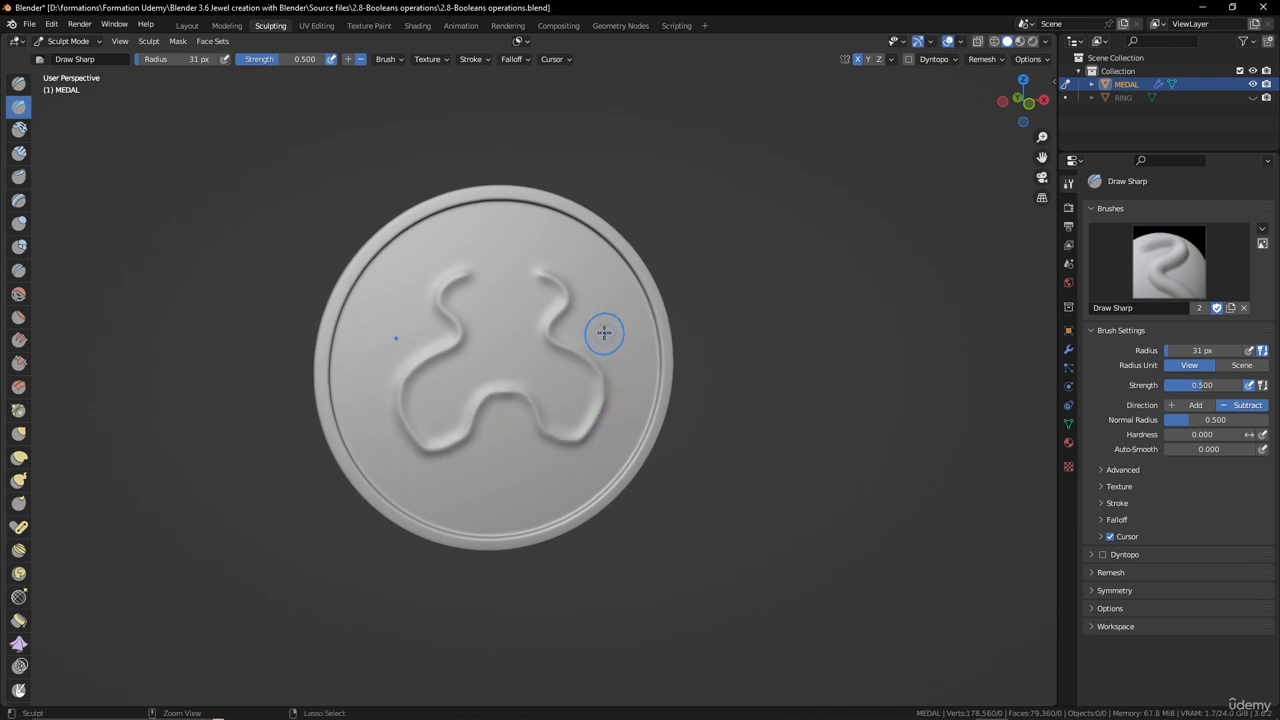
mouse_move(591, 363)
mouse_down()
mouse_move(627, 371)
mouse_move(625, 425)
mouse_move(580, 476)
mouse_move(508, 474)
mouse_move(532, 426)
mouse_up()
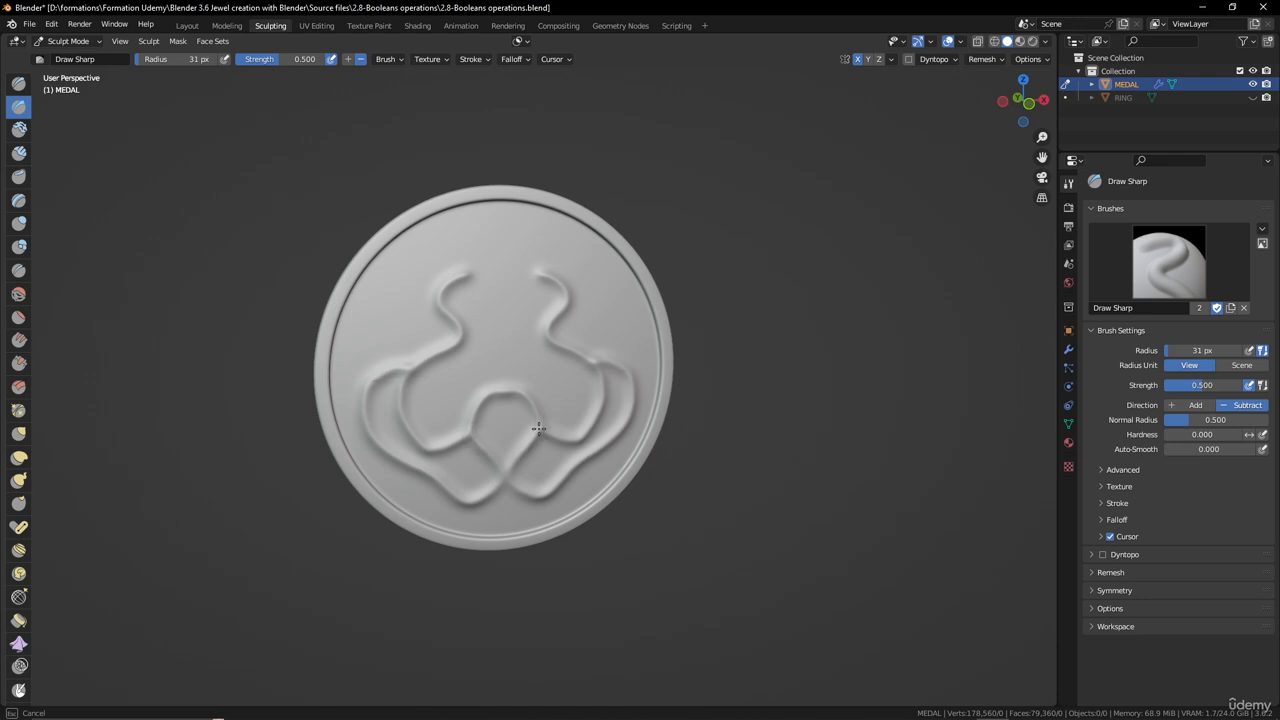
mouse_move(543, 357)
middle_down()
mouse_move(503, 371)
mouse_move(541, 341)
mouse_move(537, 320)
middle_up()
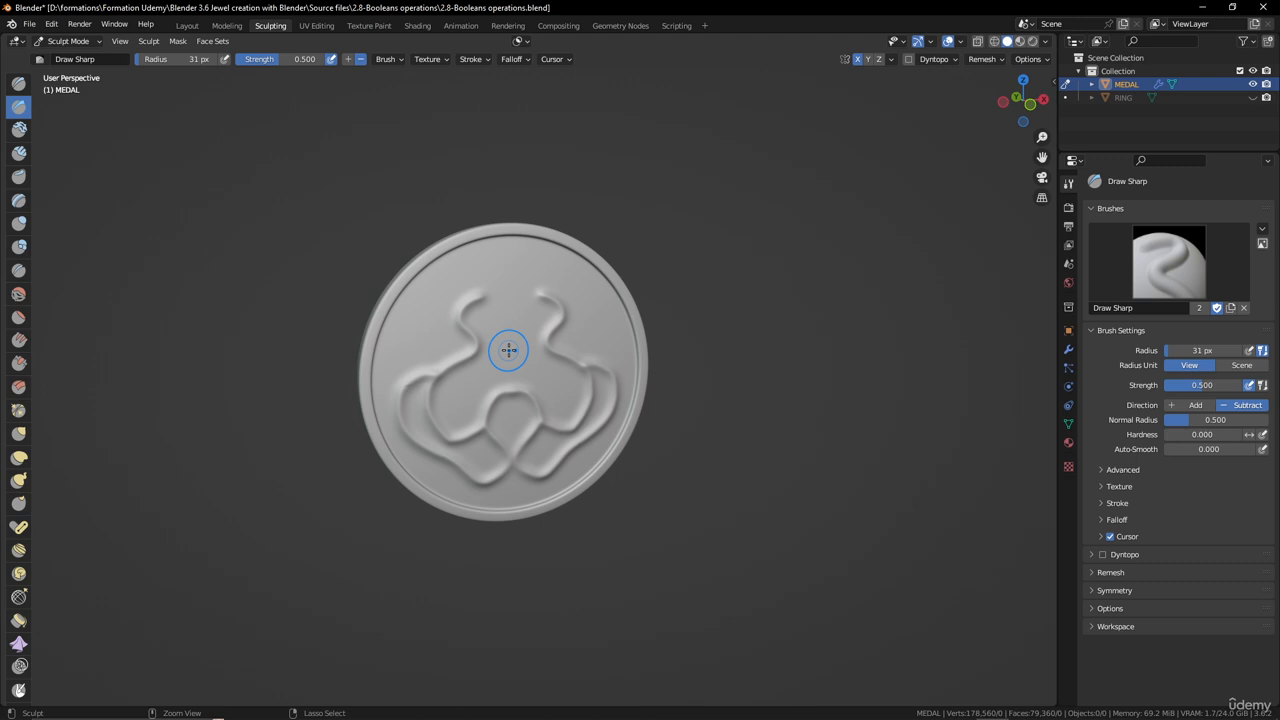
key(ctrl+z)
key(ctrl+z)
key(ctrl+z)
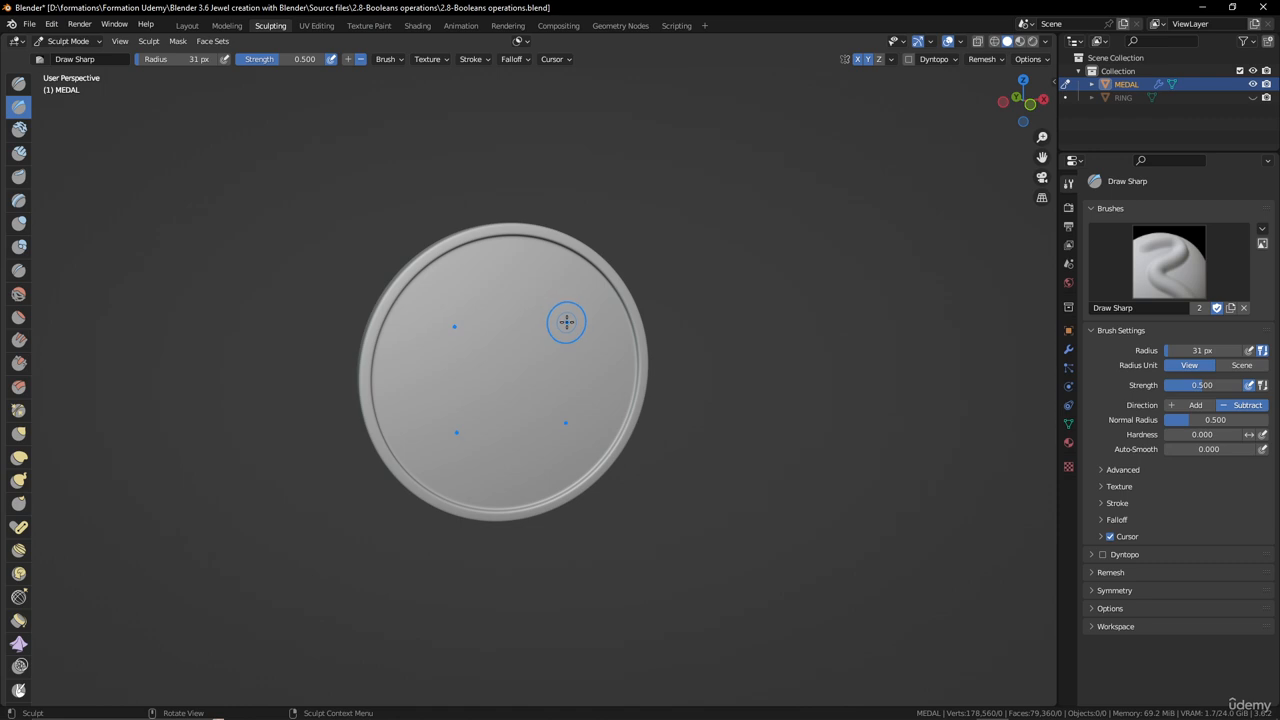
- With both X and Y symmetry enabled, sculpt three nested wavy outlines on the medal's face using Draw Sharp
mouse_move(523, 304)
mouse_down()
mouse_move(561, 310)
mouse_move(562, 352)
mouse_move(603, 373)
mouse_up()
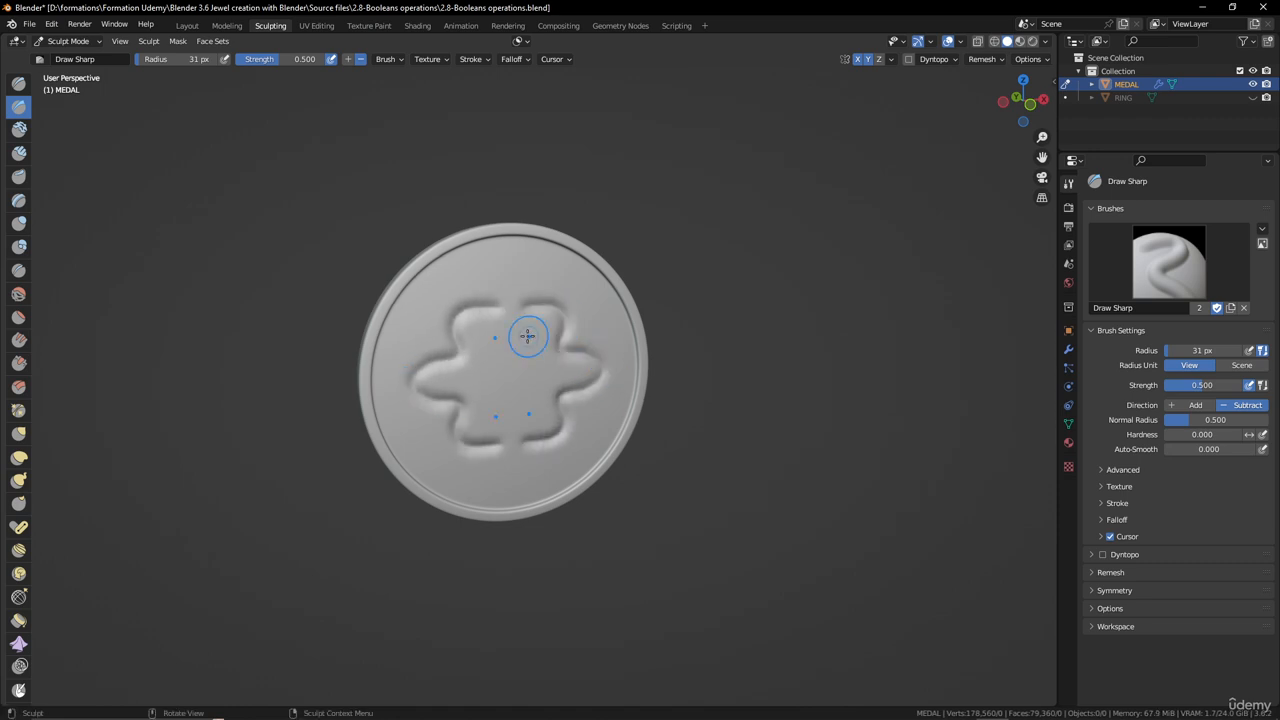
drag(524, 334, 548, 370)
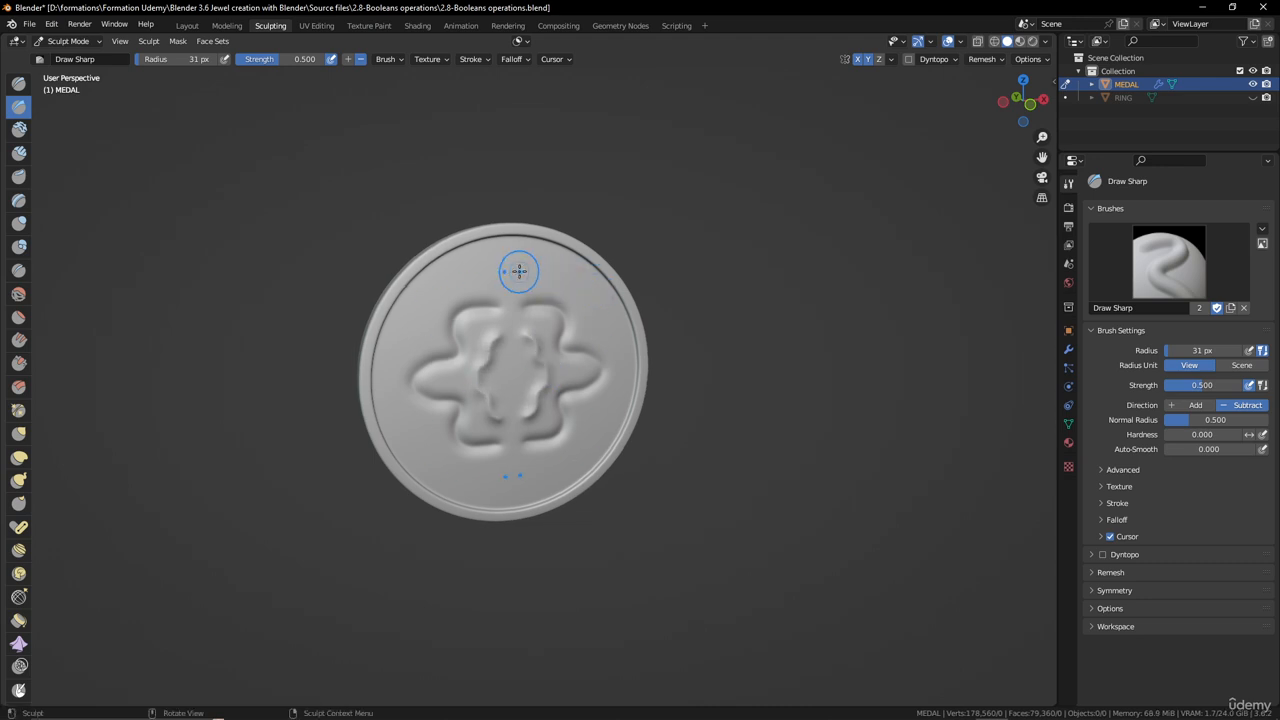
mouse_move(513, 270)
mouse_down()
mouse_move(556, 272)
mouse_move(591, 293)
mouse_move(628, 377)
mouse_up()
scroll(508, 404, down, 4)
scroll(508, 408, up, 5)
mouse_move(508, 408)
middle_down()
mouse_move(560, 337)
mouse_move(517, 374)
mouse_move(400, 298)
middle_up()
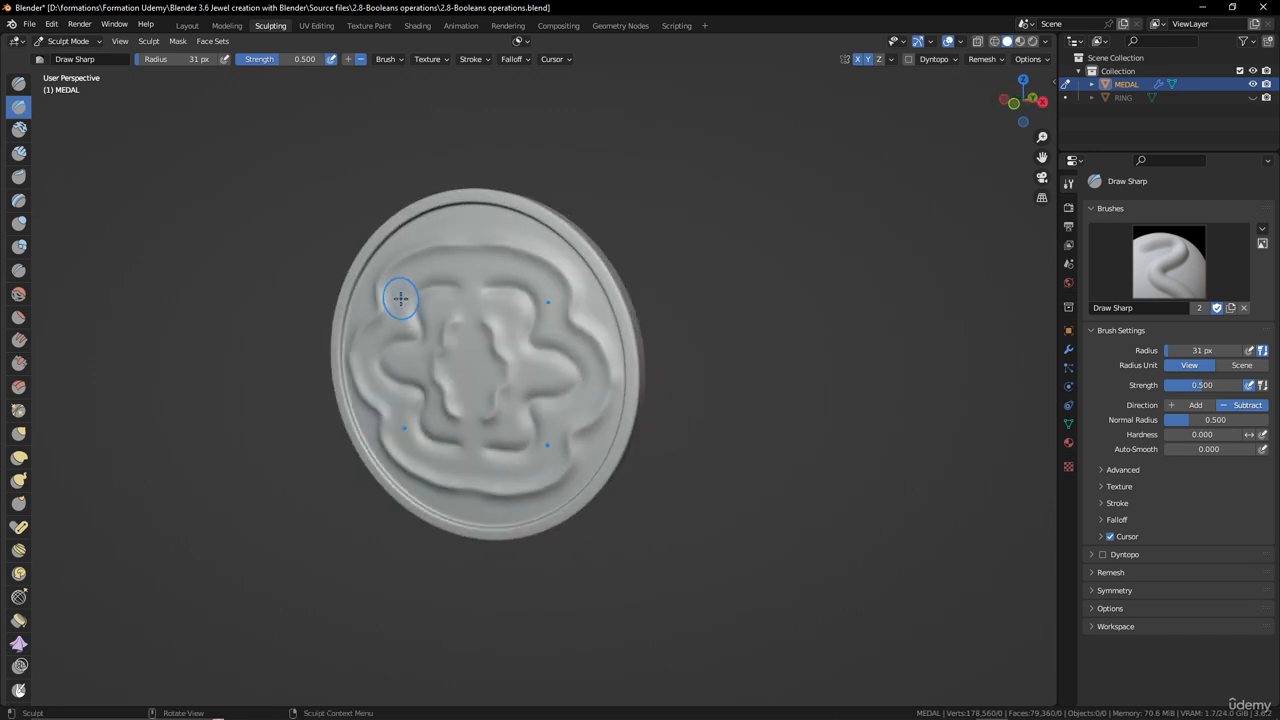
- Undo the three nested wavy outlines sculpted on the medal's face
key(ctrl+z)
key(ctrl+z)
key(ctrl+z)
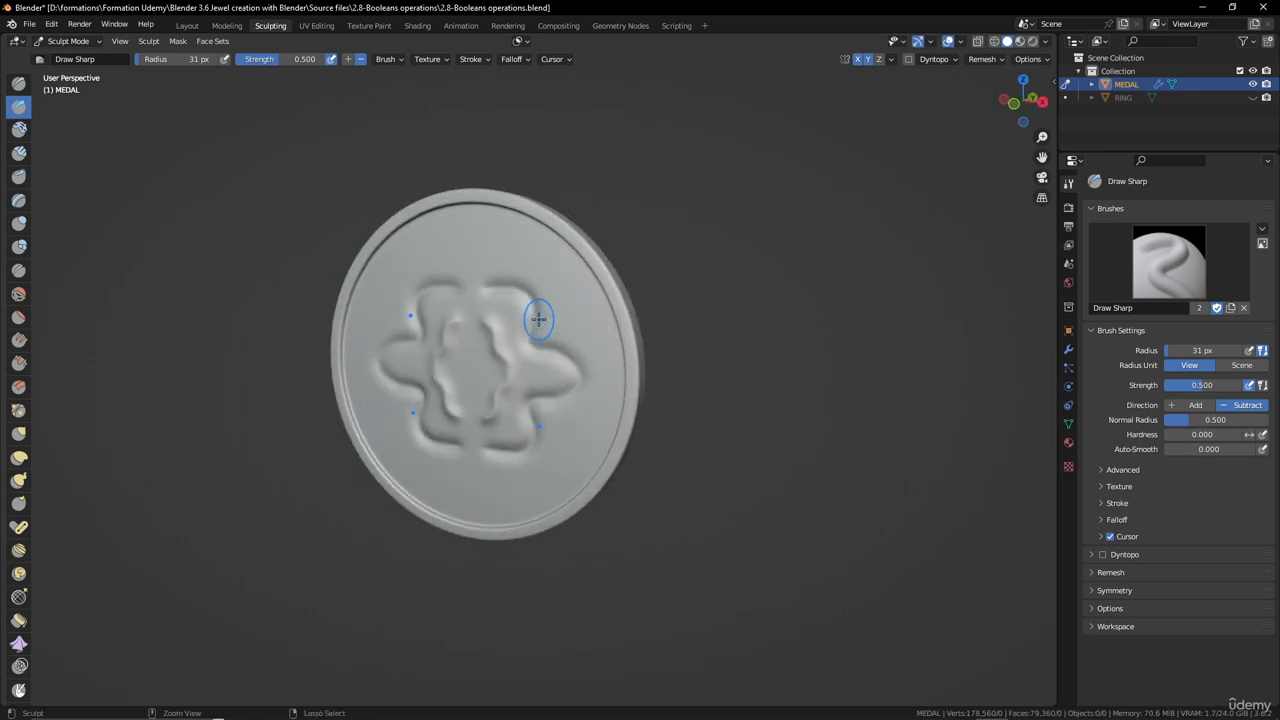
middle_drag(523, 340, 546, 331)
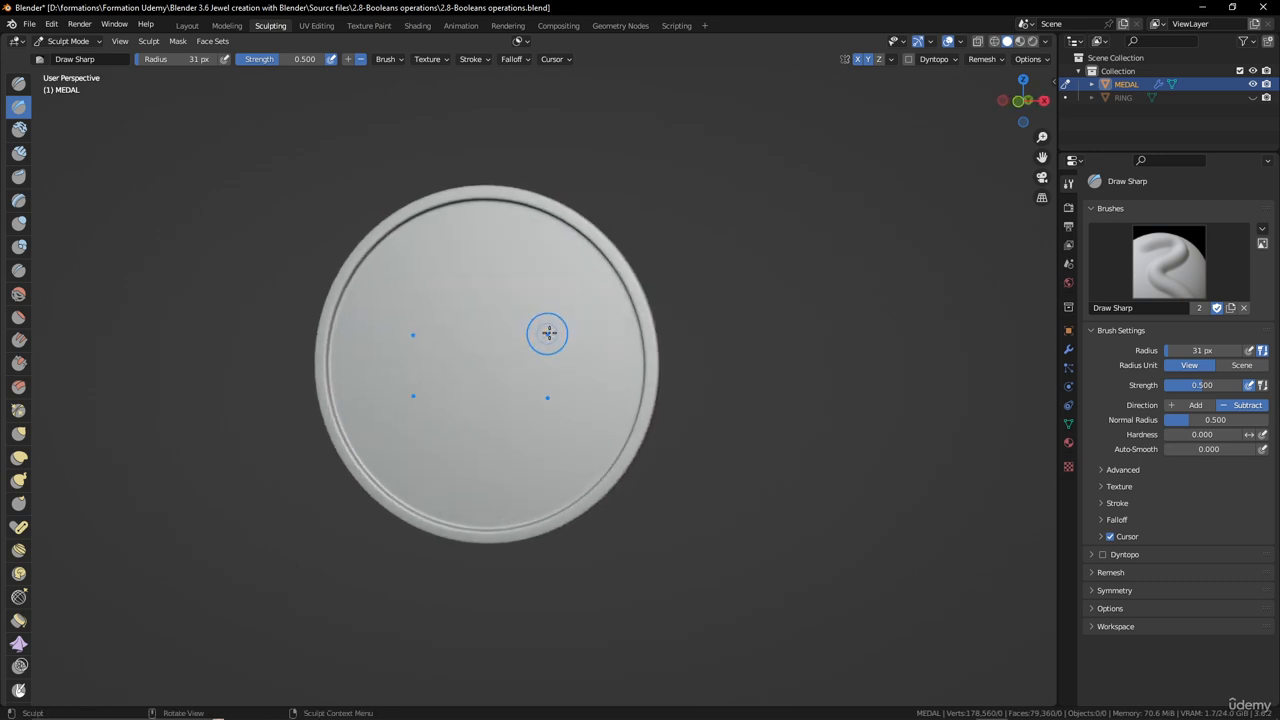
- Turn off the X and Y mirror symmetry and set the radial symmetry count on X to 9
click(869, 61)
click(891, 59)
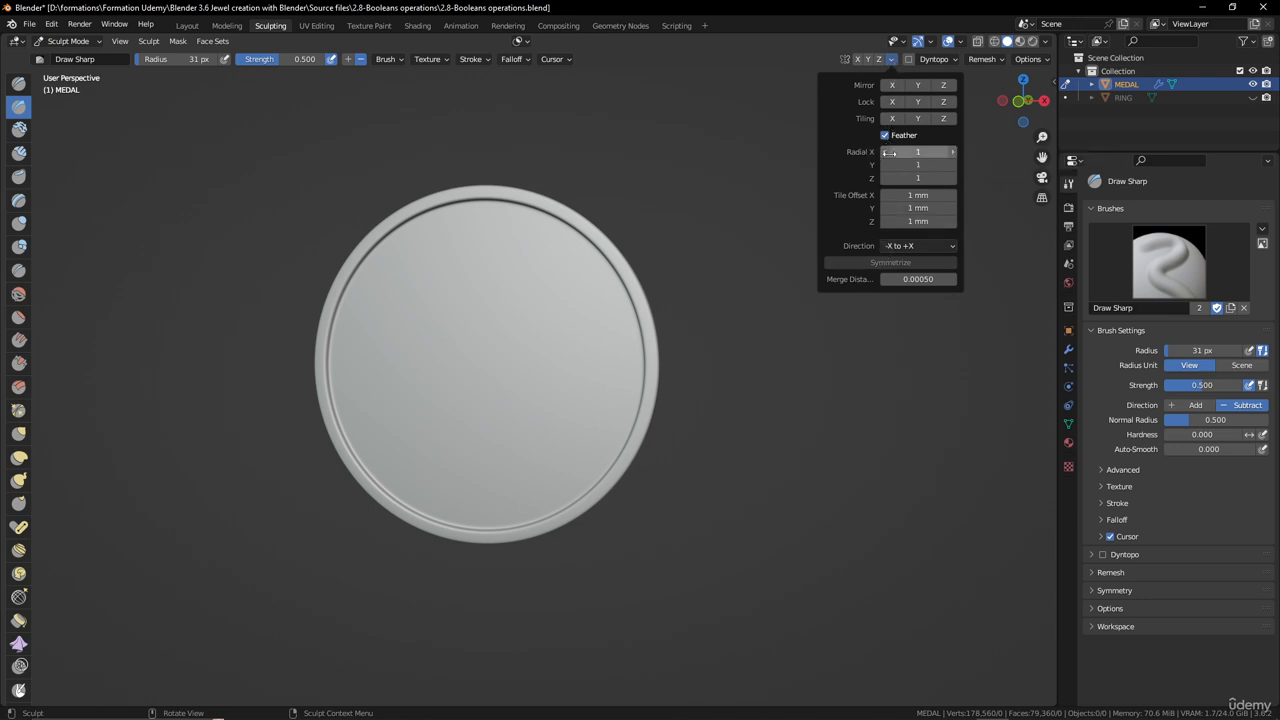
click(952, 152)
click(952, 152)
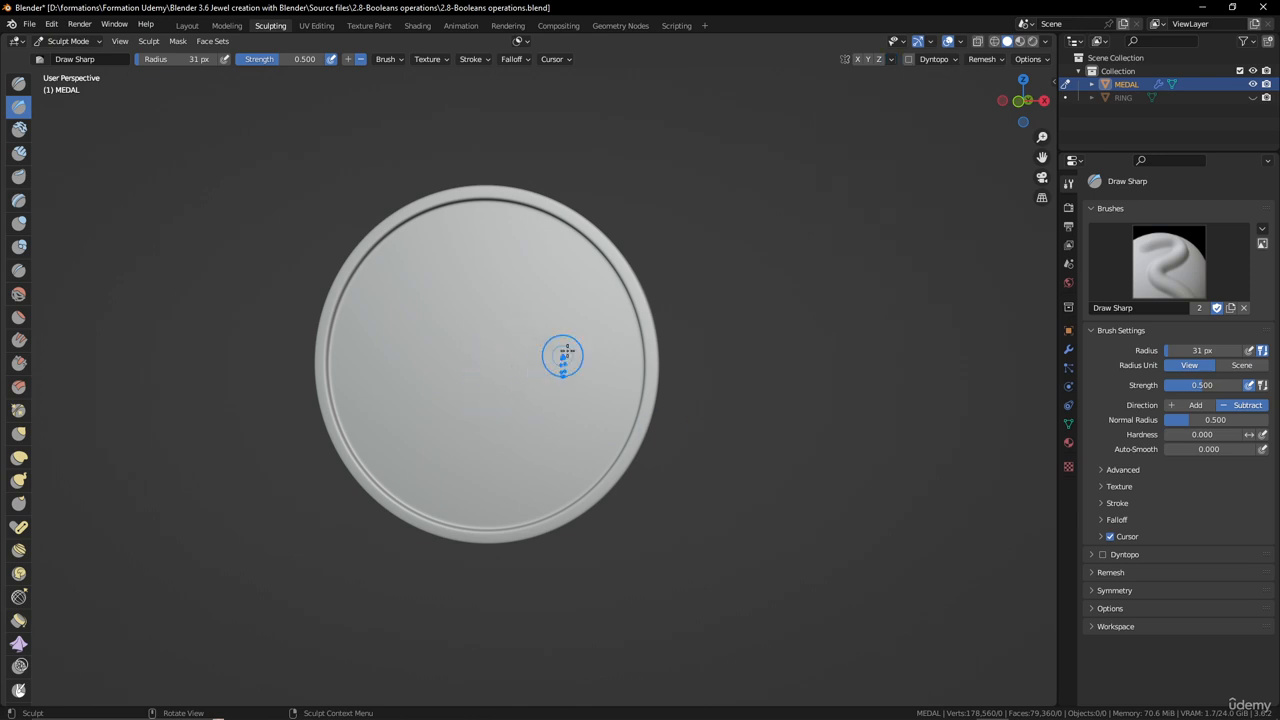
- Reset the radial symmetry count on X to 1
click(891, 59)
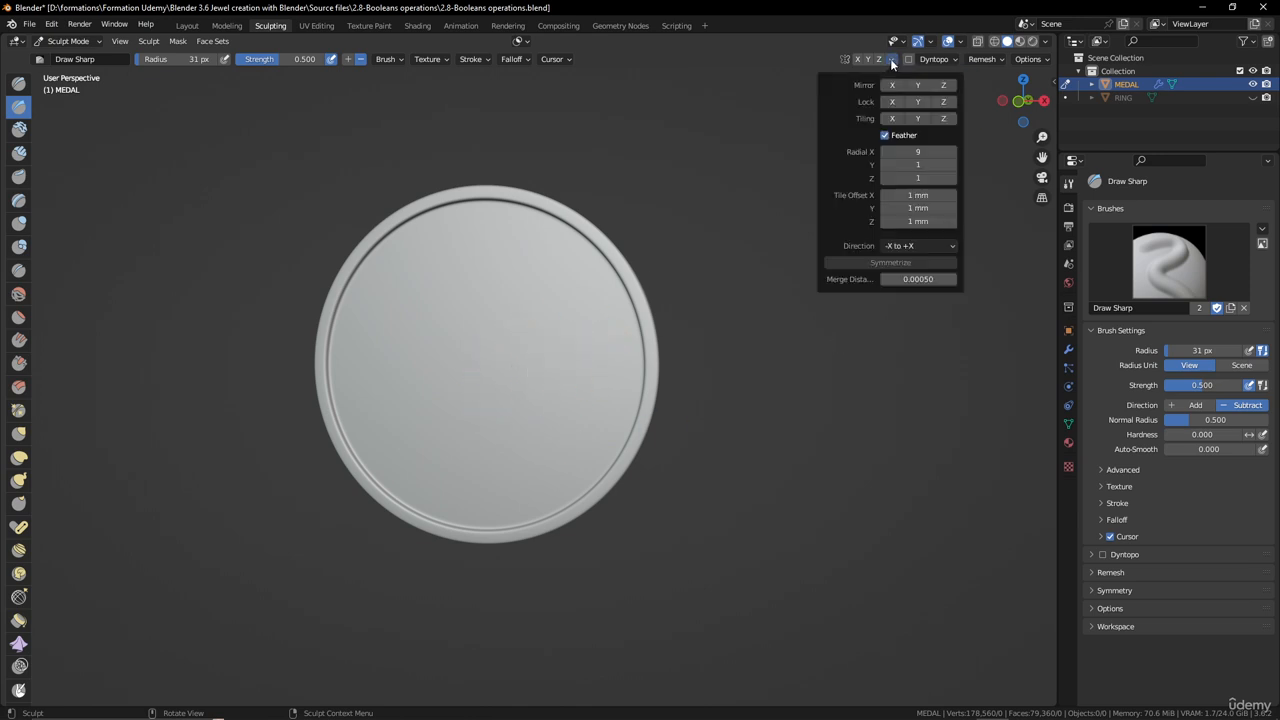
click(918, 151)
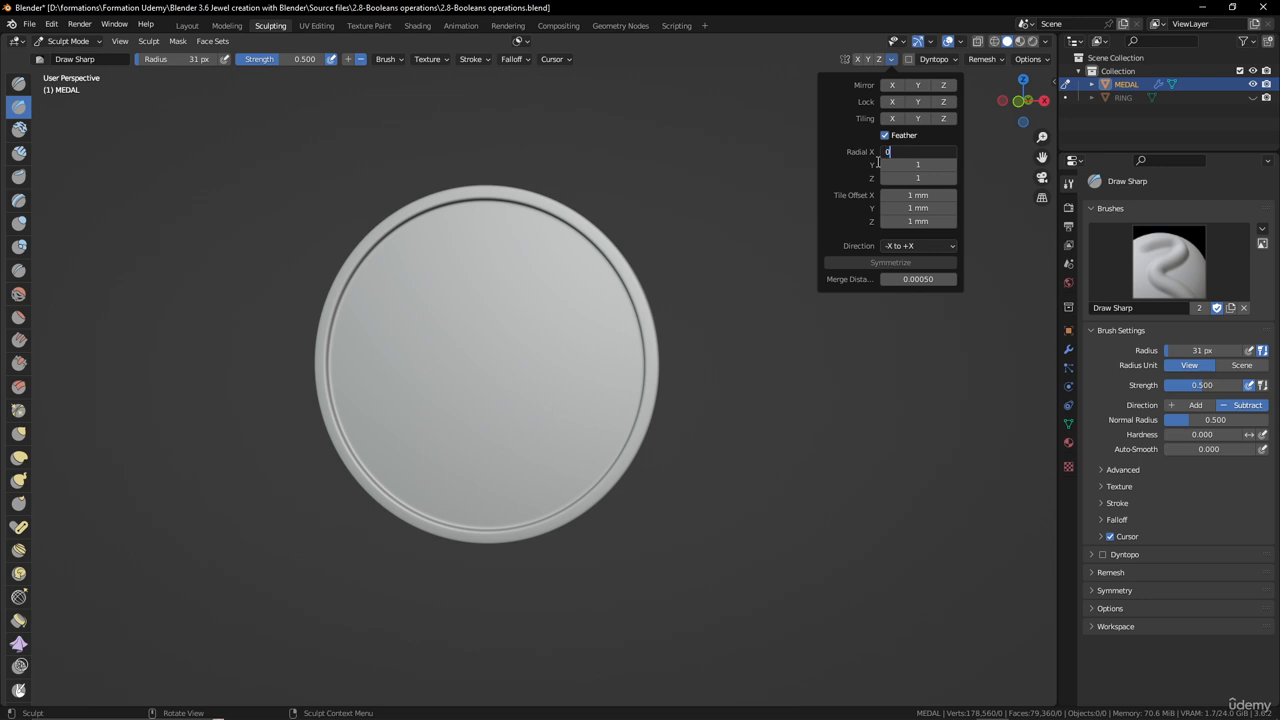
text(0)
key(Return)
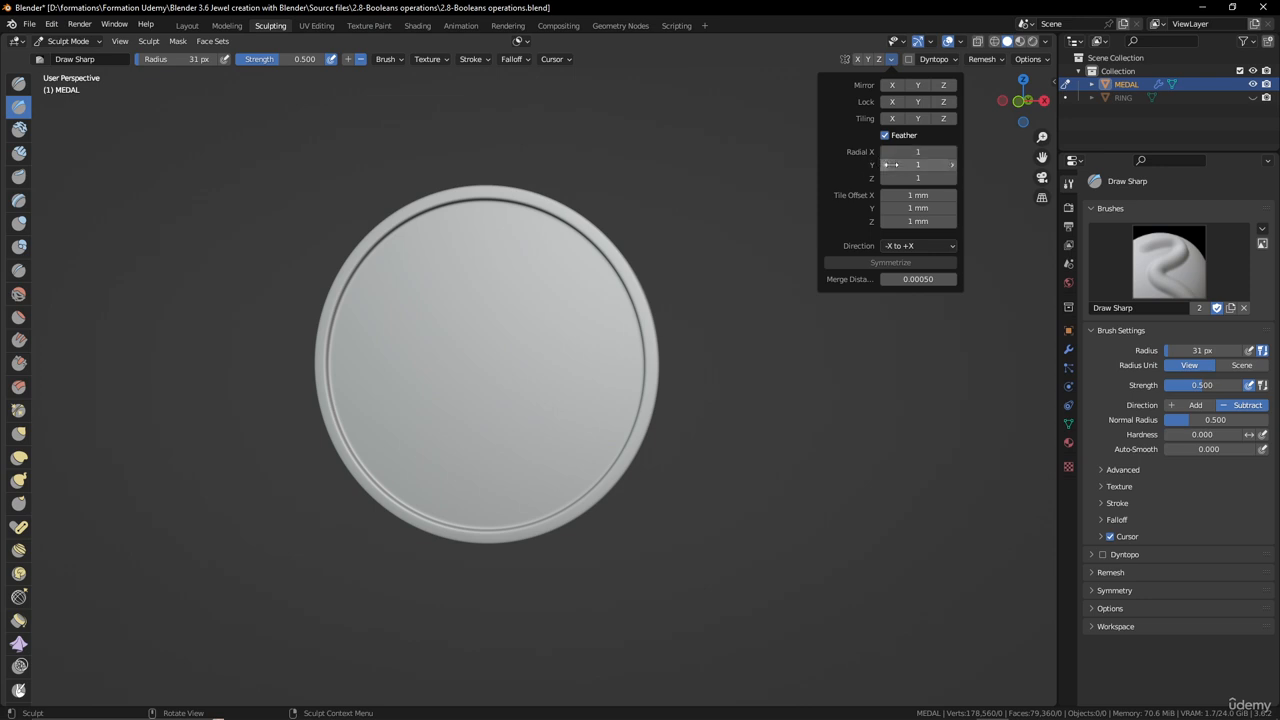
- Set the radial symmetry count on Z to 12
click(952, 177)
click(952, 177)
click(952, 177)
click(952, 177)
click(952, 177)
click(952, 177)
click(952, 177)
click(952, 177)
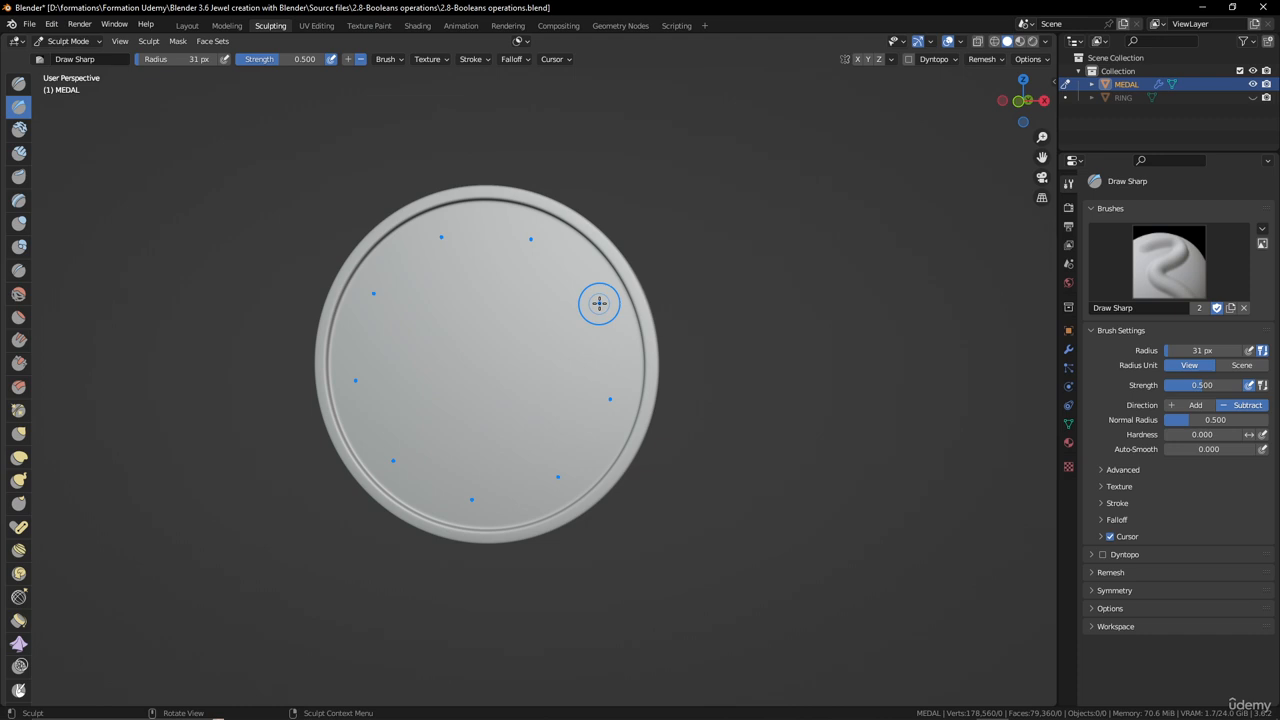
click(892, 59)
click(893, 59)
- Try winding Draw Sharp strokes from the rim towards the medal's centre with radial symmetry, then undo them
mouse_move(572, 234)
mouse_down()
mouse_move(549, 257)
mouse_move(571, 287)
mouse_move(556, 320)
mouse_move(573, 356)
mouse_move(514, 300)
mouse_move(514, 280)
mouse_move(543, 356)
mouse_move(486, 320)
mouse_move(506, 331)
mouse_up()
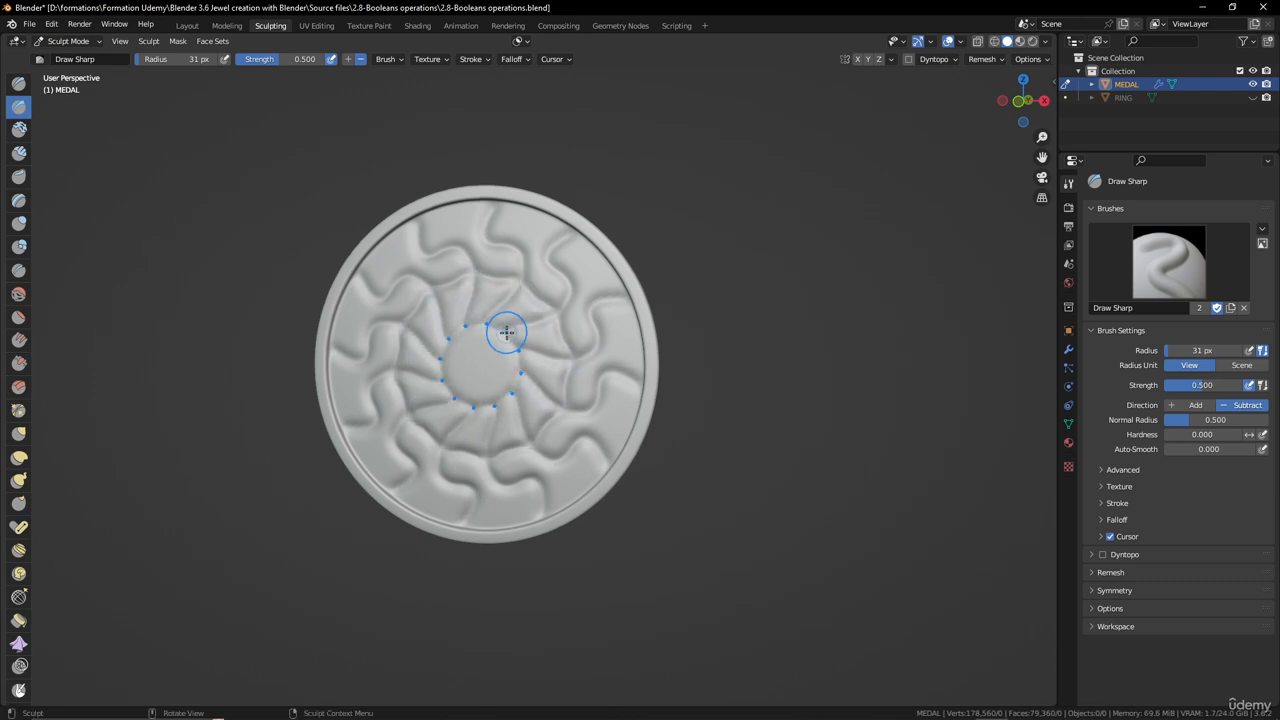
scroll(576, 302, down, 2)
mouse_move(576, 302)
middle_down()
mouse_move(651, 310)
mouse_move(581, 322)
middle_up()
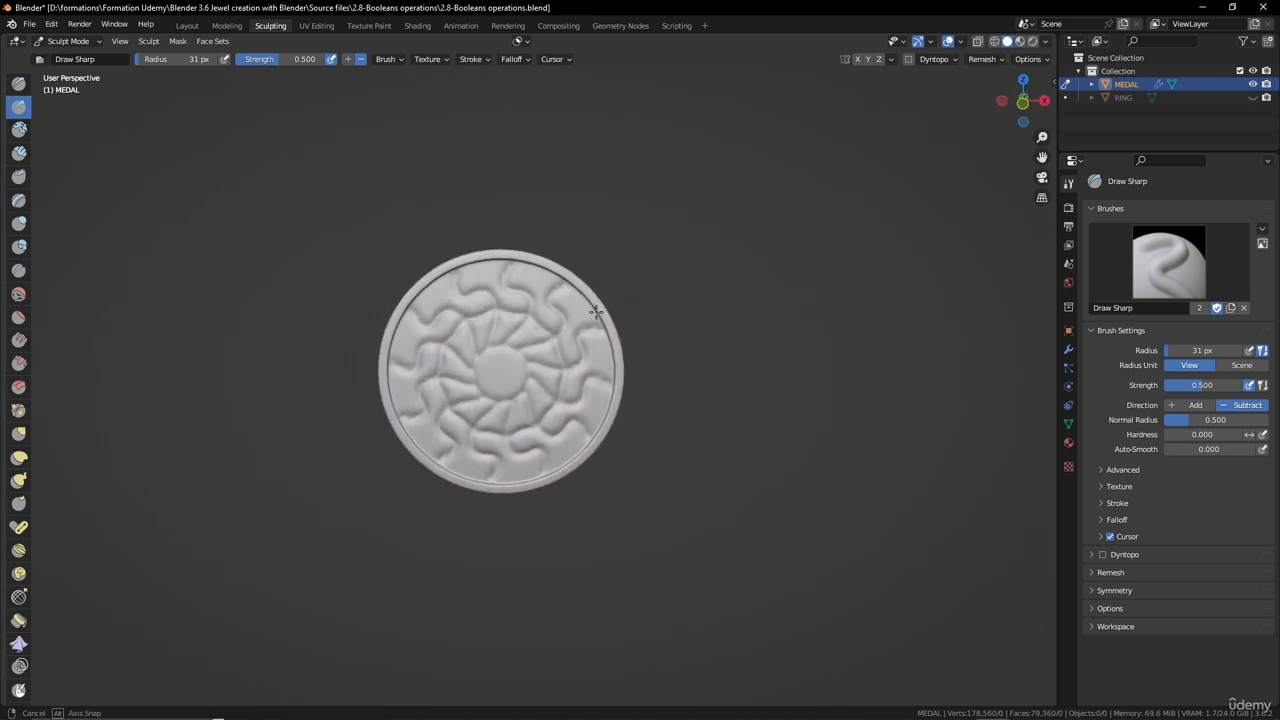
scroll(586, 311, up, 2)
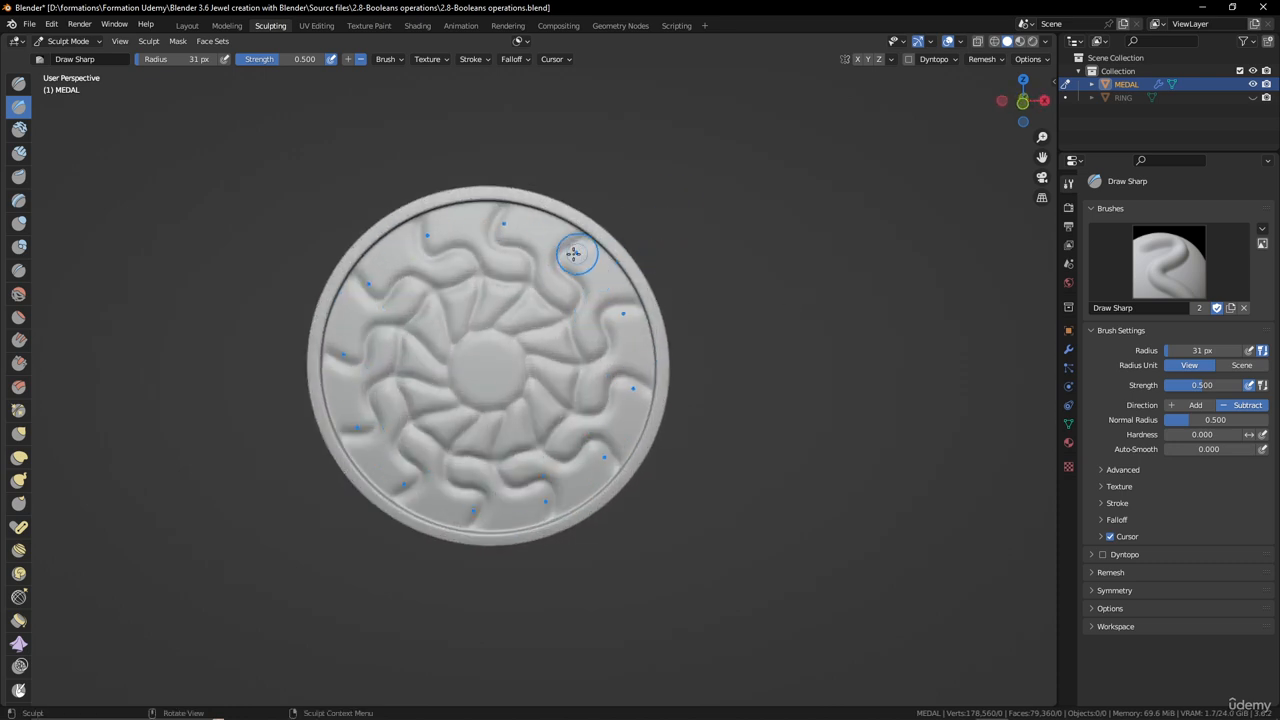
key(ctrl+z)
key(ctrl+z)
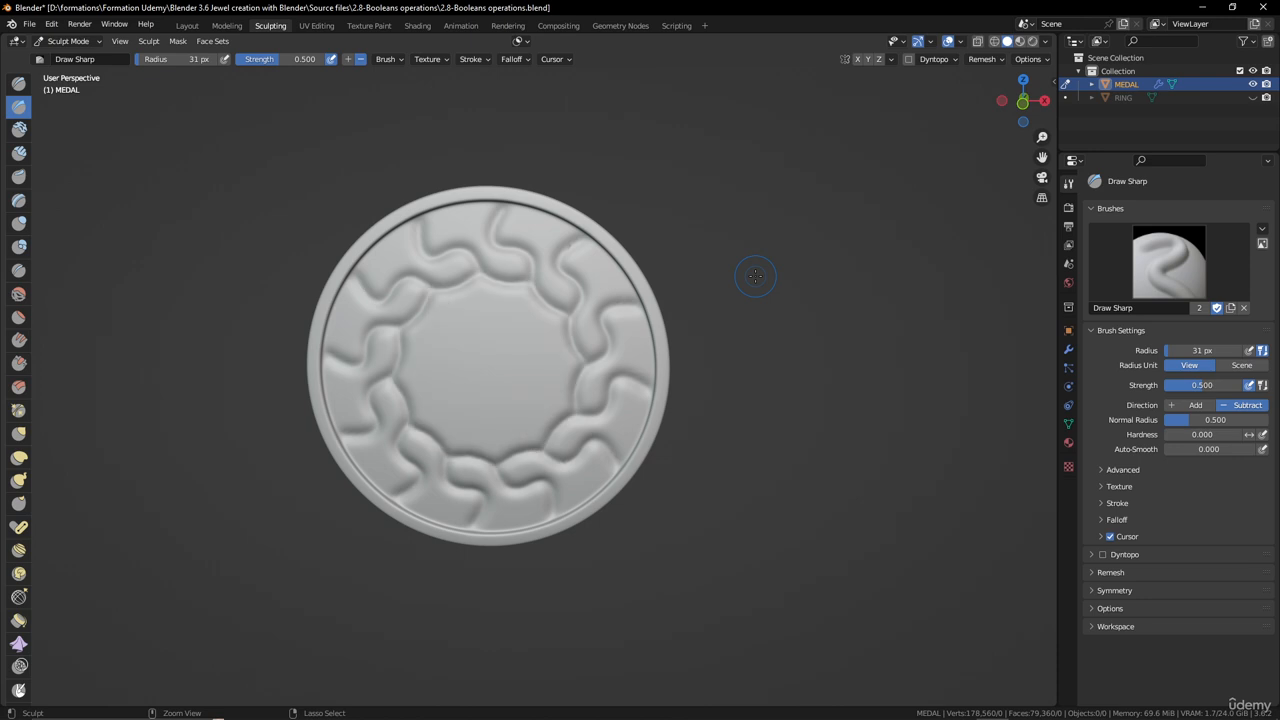
middle_drag(751, 277, 599, 300)
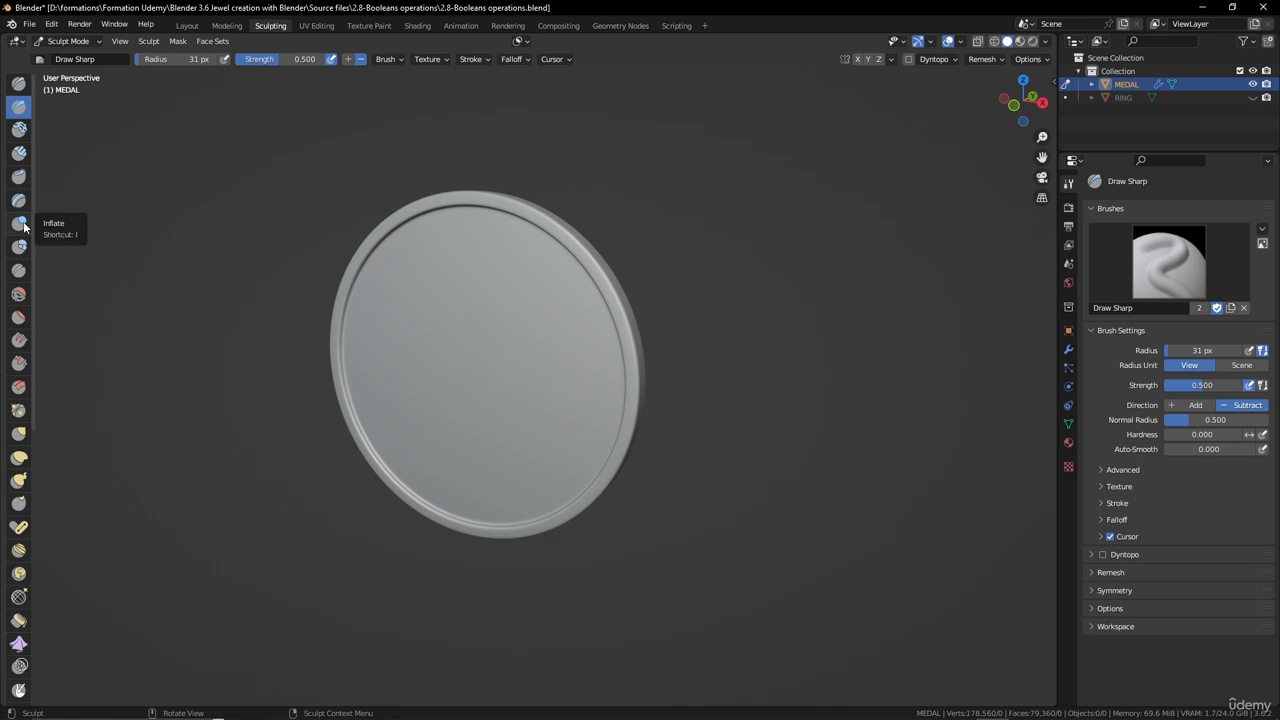
- Increase the radial symmetry count on Z to 36
click(892, 59)
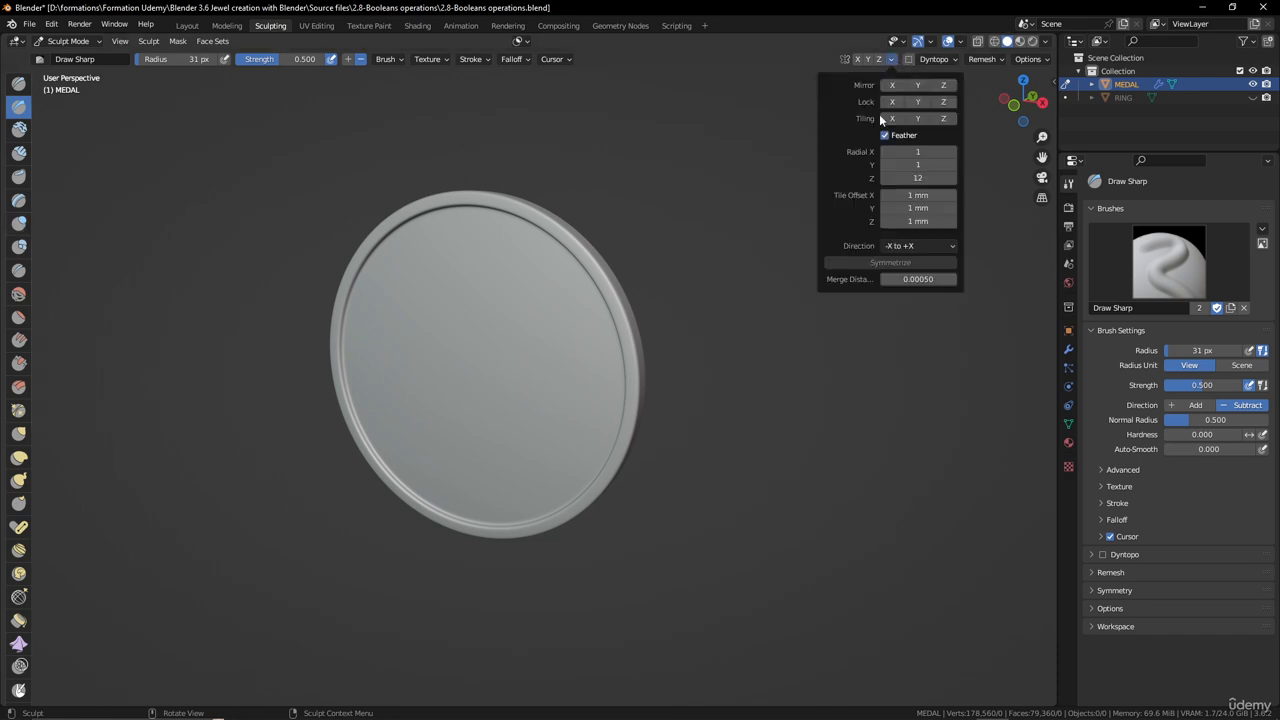
click(919, 178)
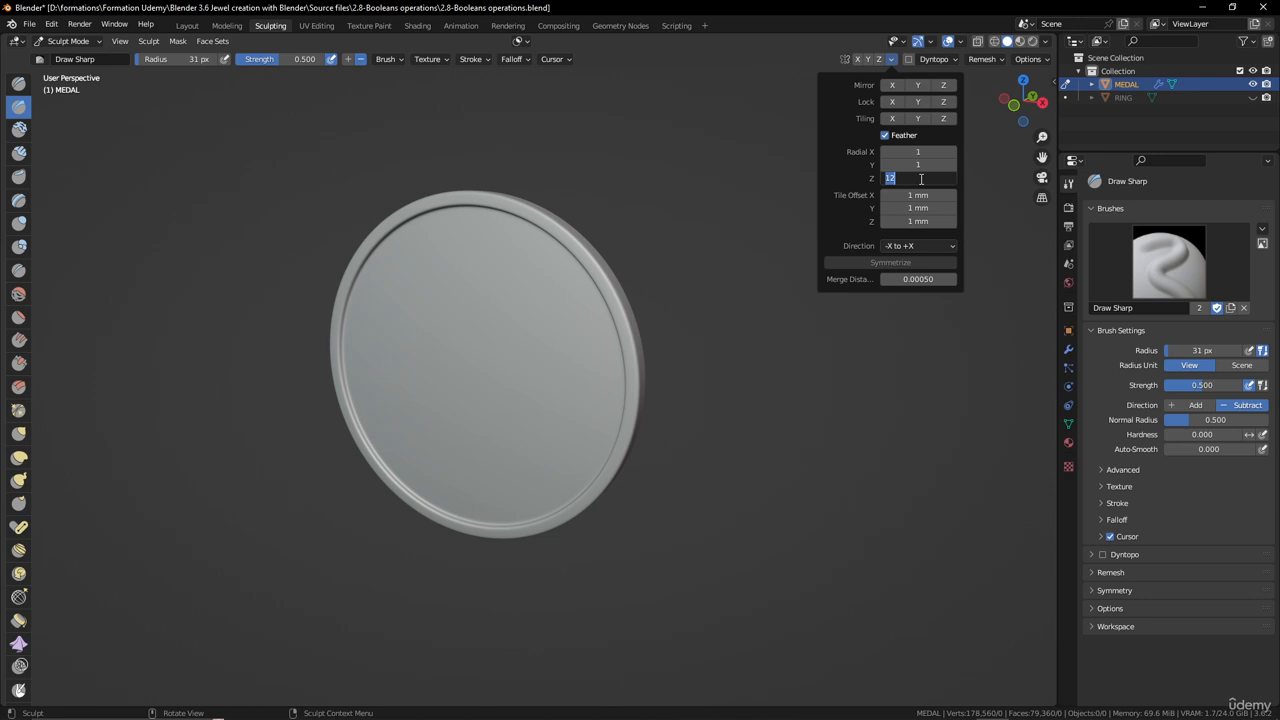
text(36)
key(Return)
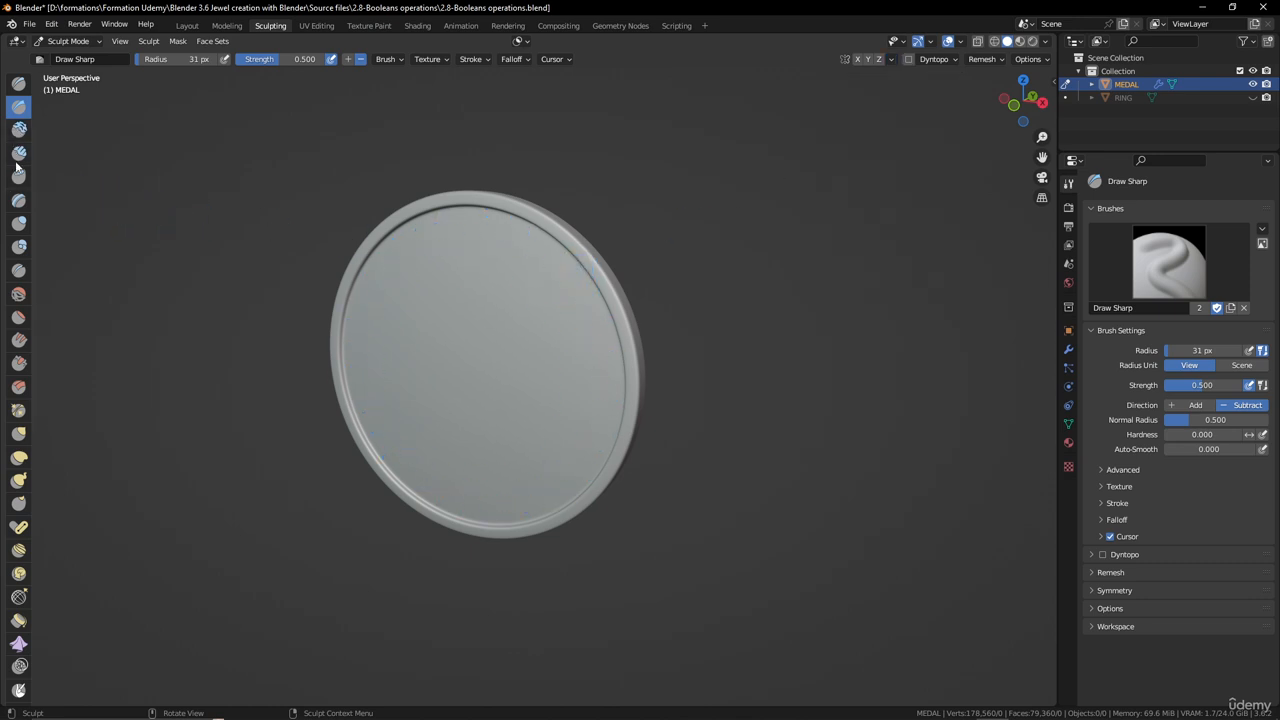
- Switch to the Blob brush, reduce its radius to 16 px, and sculpt a ring of small bumps around the medal's raised rim
click(22, 248)
middle_drag(532, 305, 631, 269)
scroll(592, 286, up, 2)
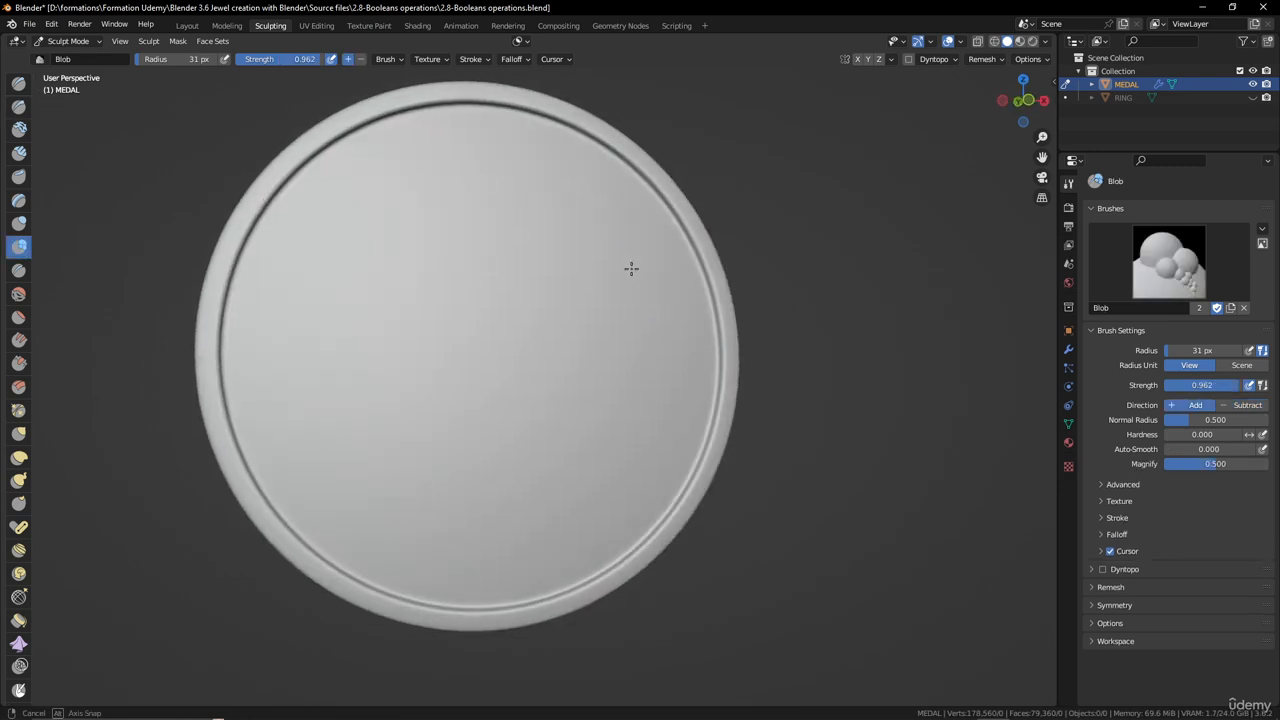
scroll(631, 268, up, 2)
scroll(734, 189, up, 2)
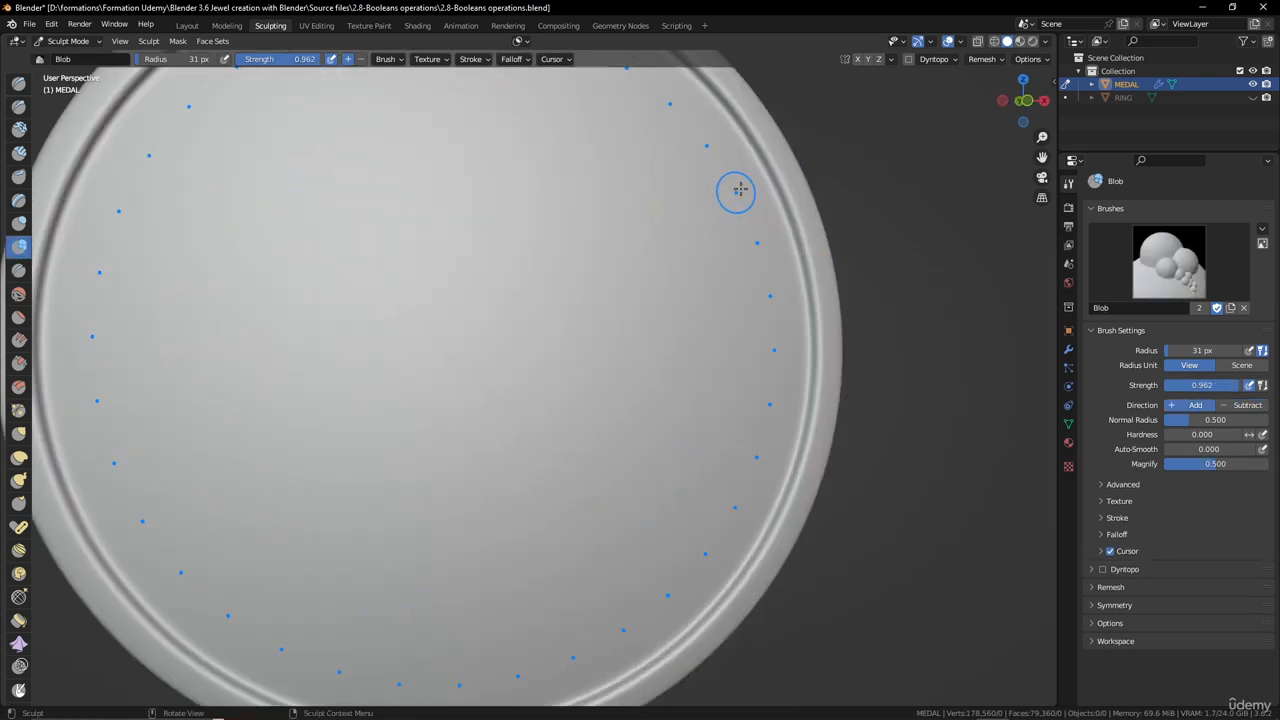
mouse_move(737, 190)
middle_down()
mouse_move(626, 306)
mouse_move(660, 294)
middle_up()
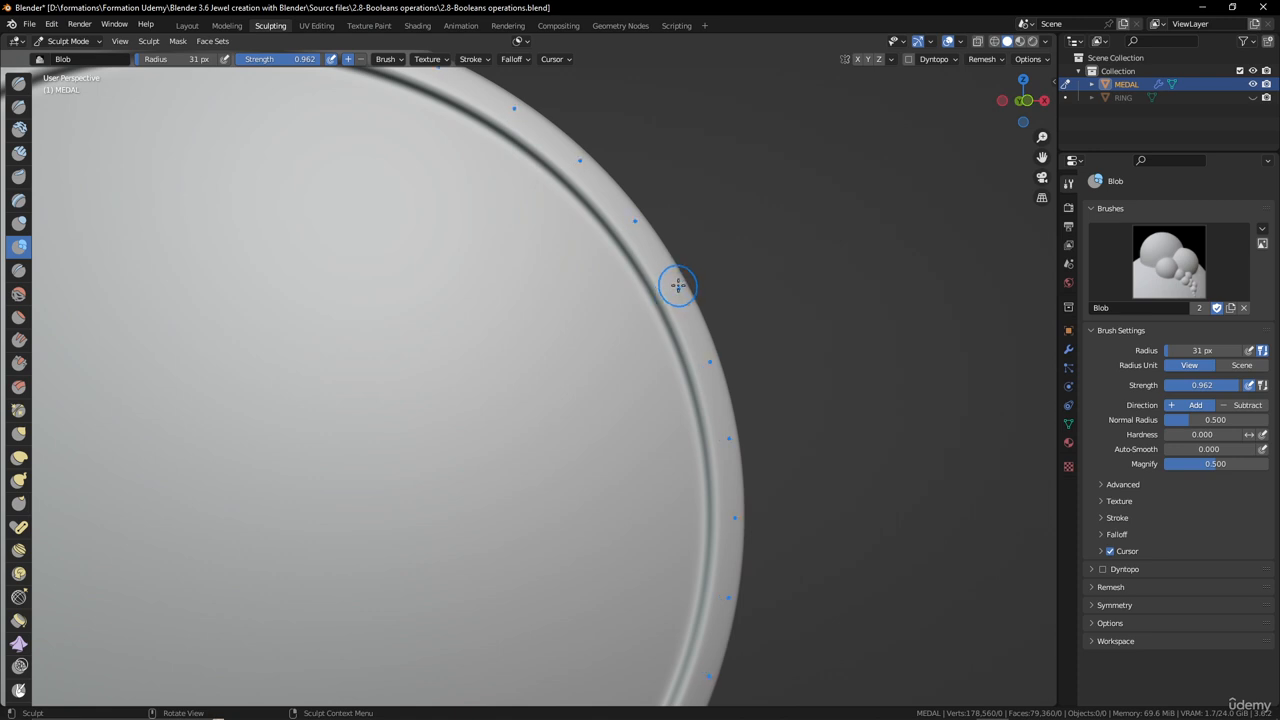
key(f)
click(669, 284)
drag(670, 285, 652, 249)
scroll(650, 251, down, 6)
mouse_move(540, 334)
middle_down()
mouse_move(466, 383)
mouse_move(571, 360)
middle_up()
scroll(466, 383, up, 3)
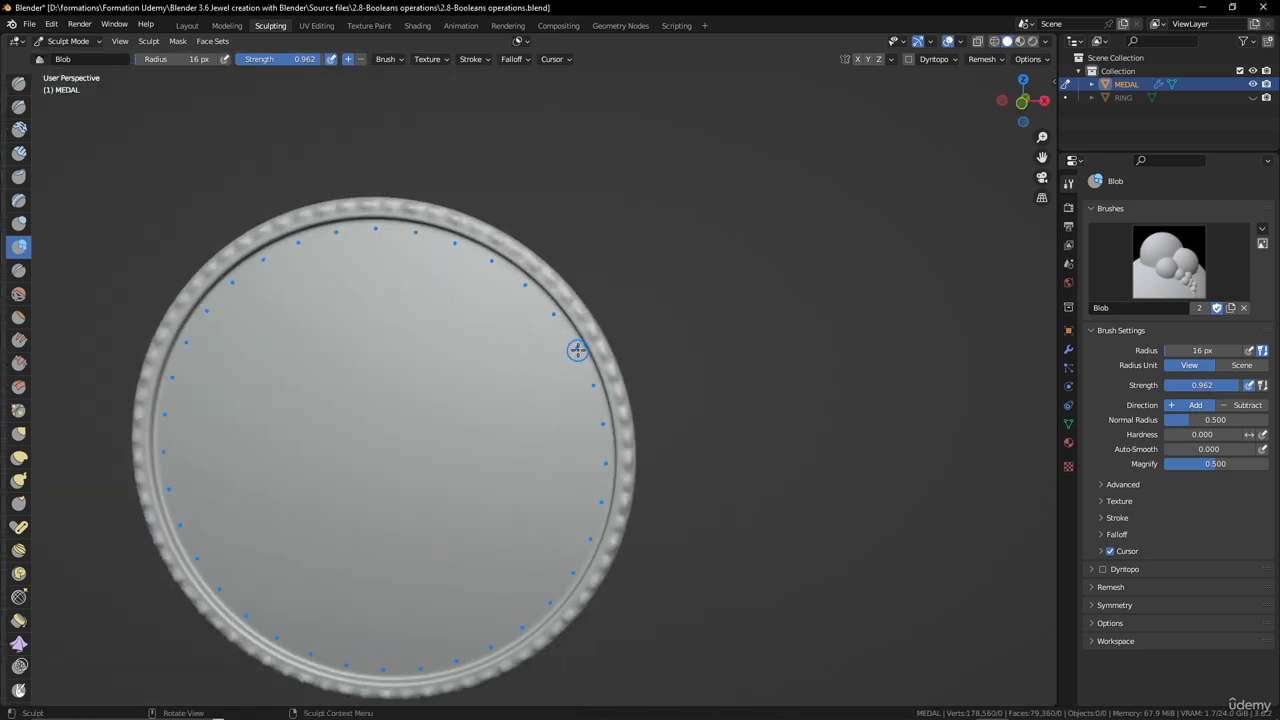
- Set the Blob brush to strength 1.000 and radius 25 px, and sculpt three concentric rings of beads inside the medal's rim
drag(1237, 385, 1243, 385)
click(559, 345)
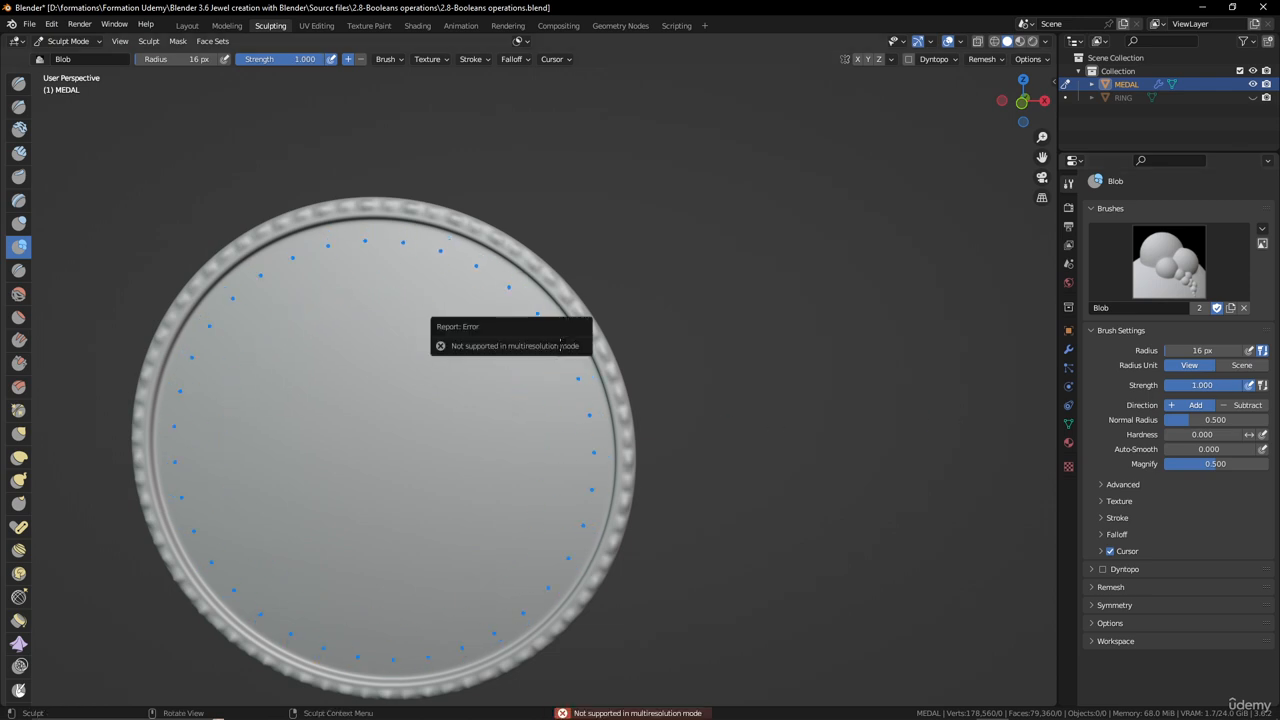
key(f)
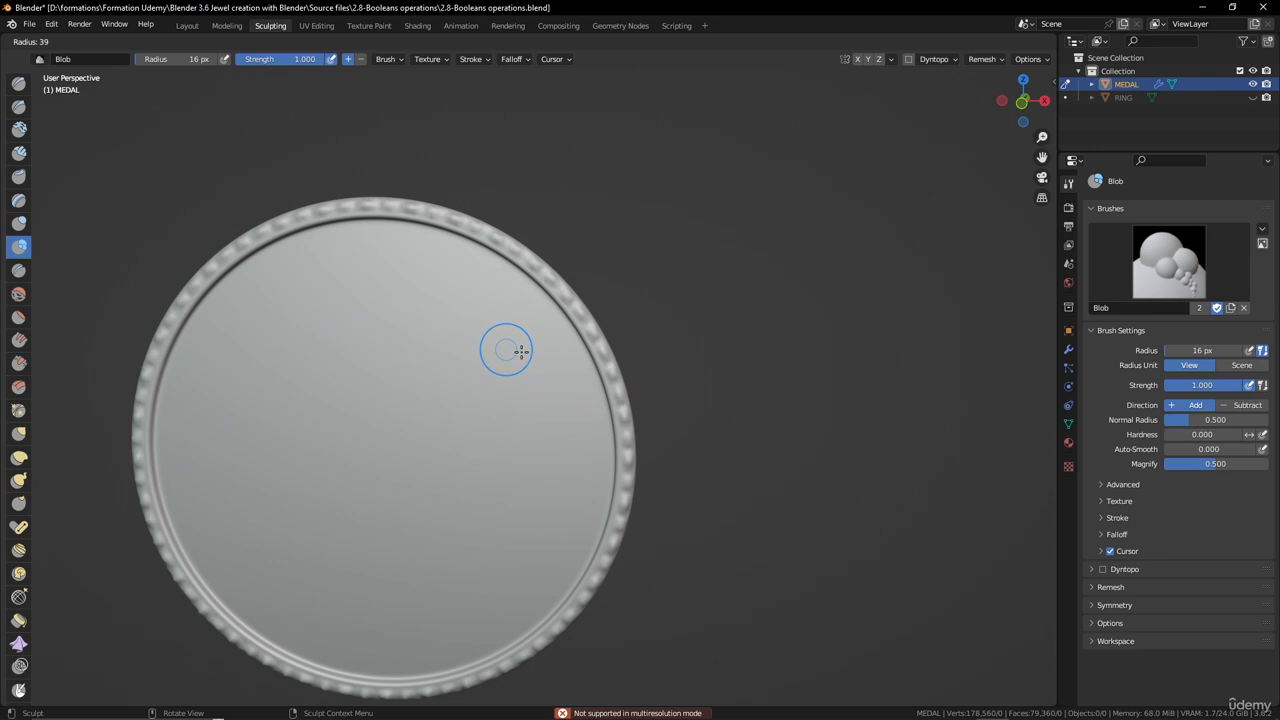
click(517, 349)
key(f)
click(552, 329)
key(f)
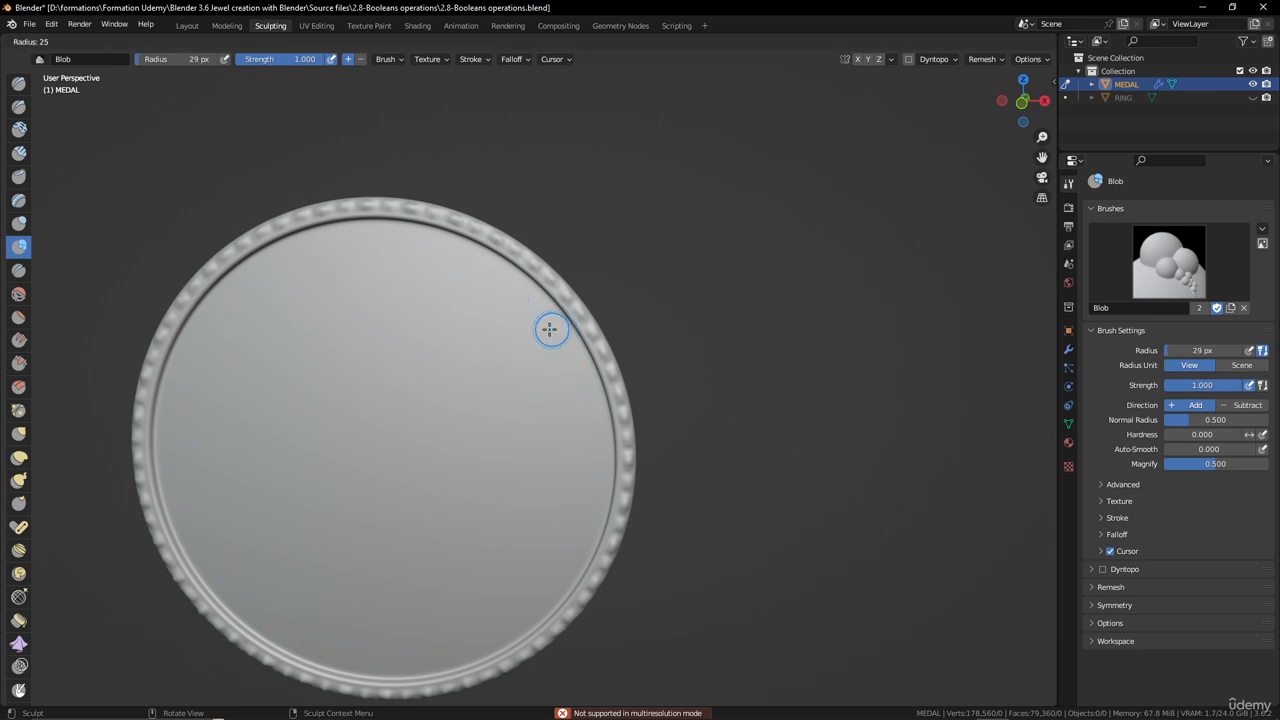
click(551, 327)
drag(551, 327, 546, 329)
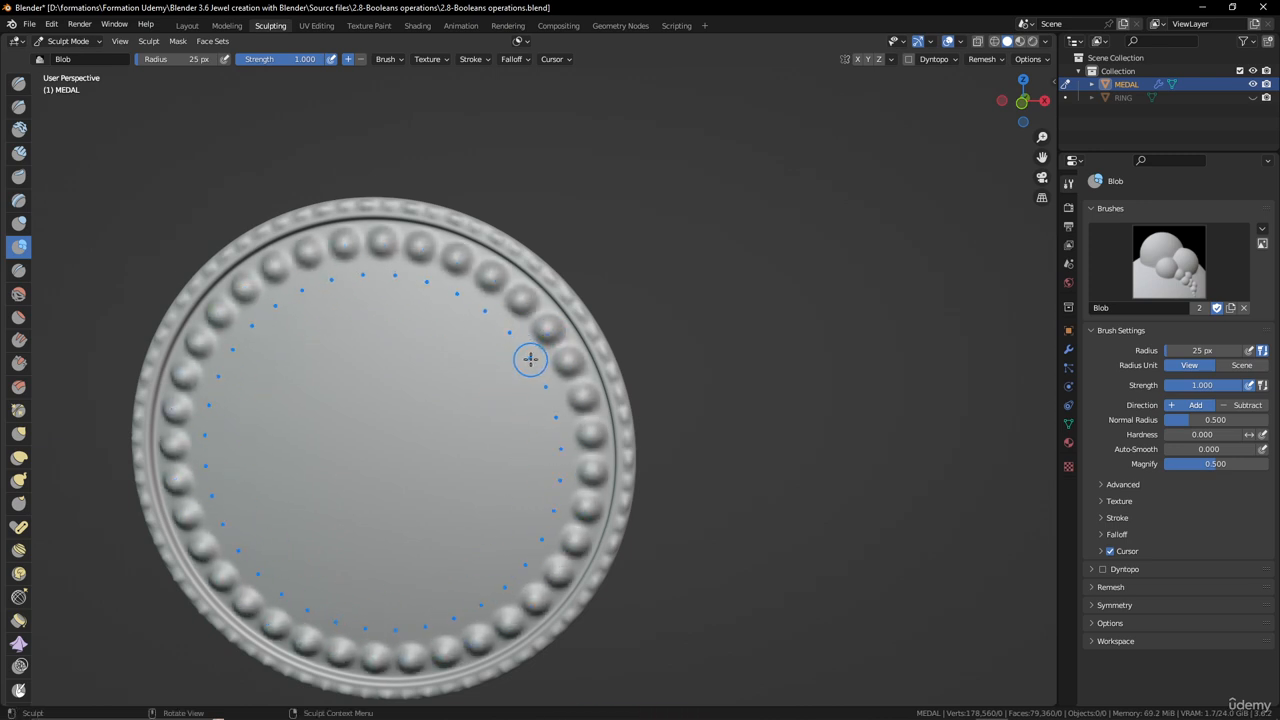
mouse_move(530, 358)
mouse_down()
mouse_move(493, 365)
mouse_move(414, 447)
mouse_move(430, 435)
mouse_up()
key(ctrl+z)
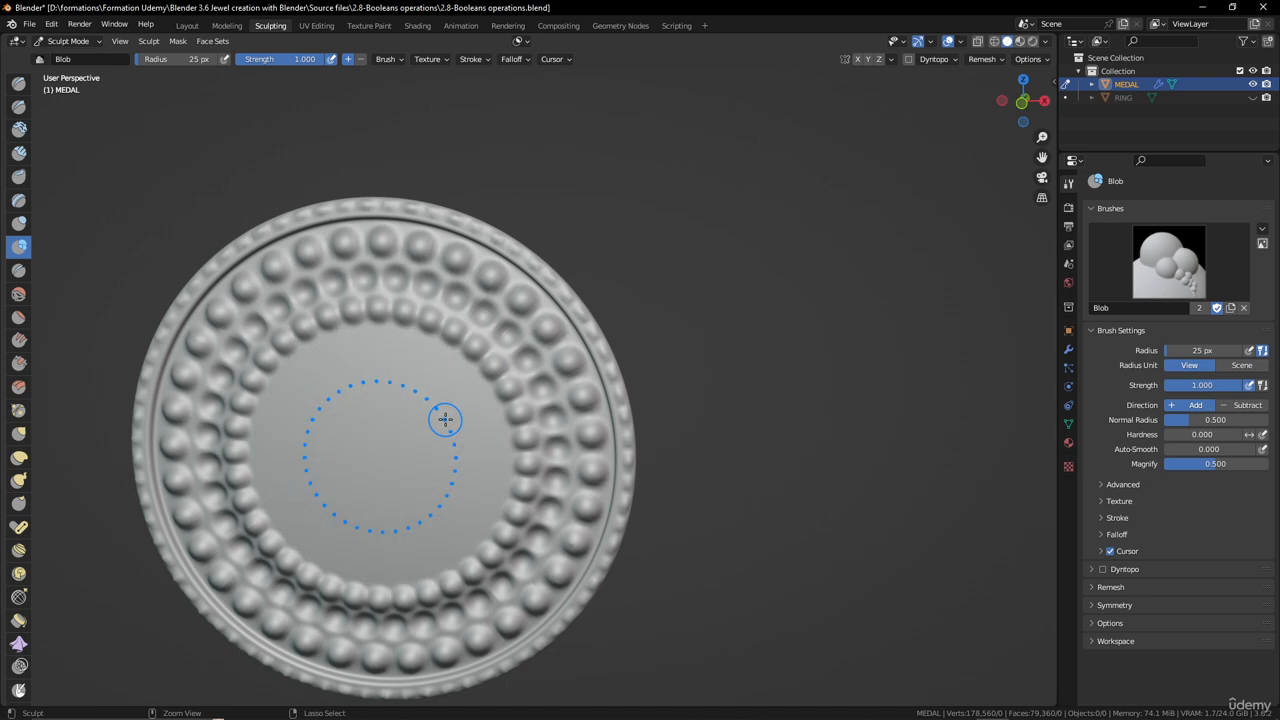
- Reduce the Blob radius to 10 px and sculpt a ring of curved radial ridges inside the innermost beads
key(f)
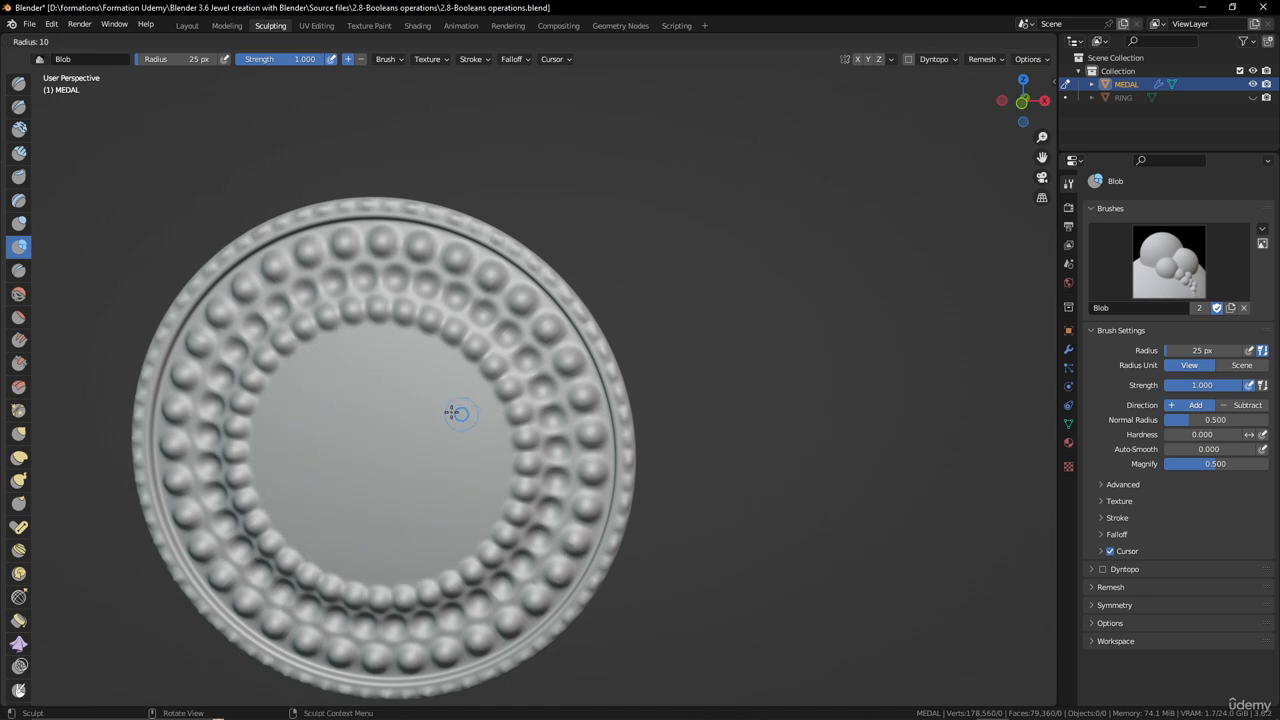
click(451, 411)
mouse_move(496, 407)
mouse_down()
mouse_move(488, 475)
mouse_move(470, 490)
mouse_move(455, 434)
mouse_up()
scroll(455, 434, down, 3)
middle_drag(455, 434, 565, 343)
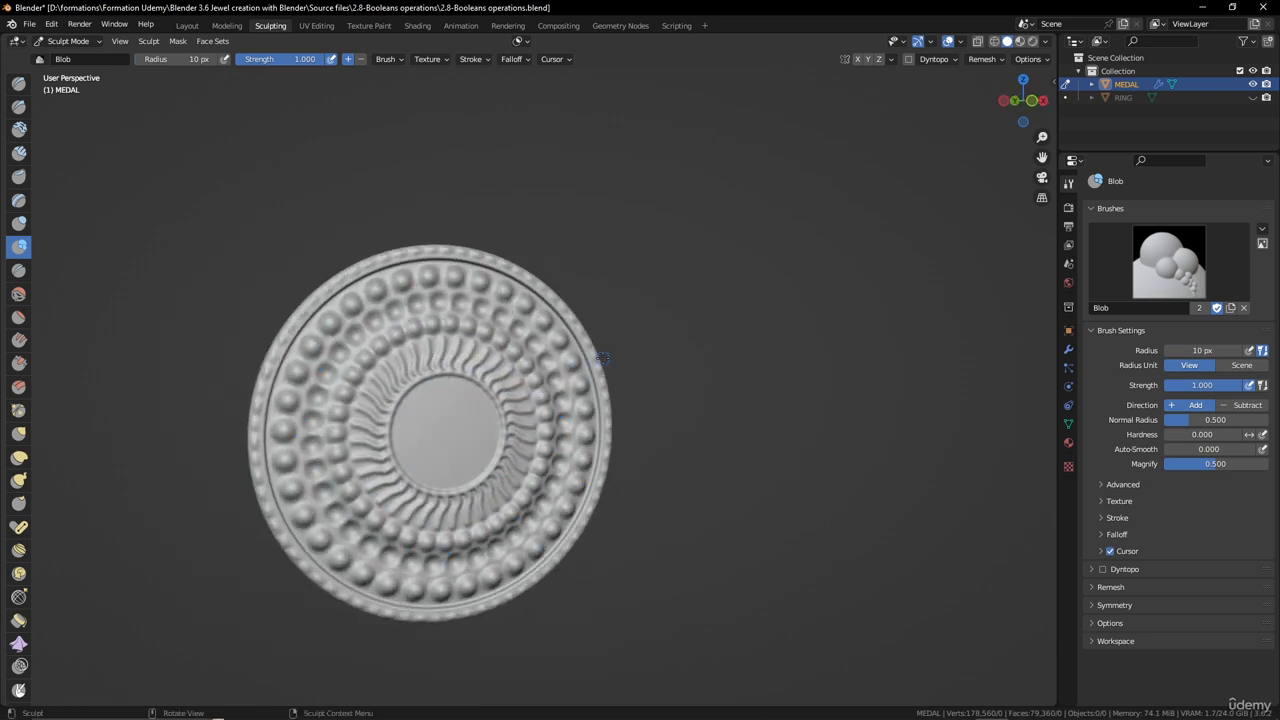
scroll(597, 368, up, 1)
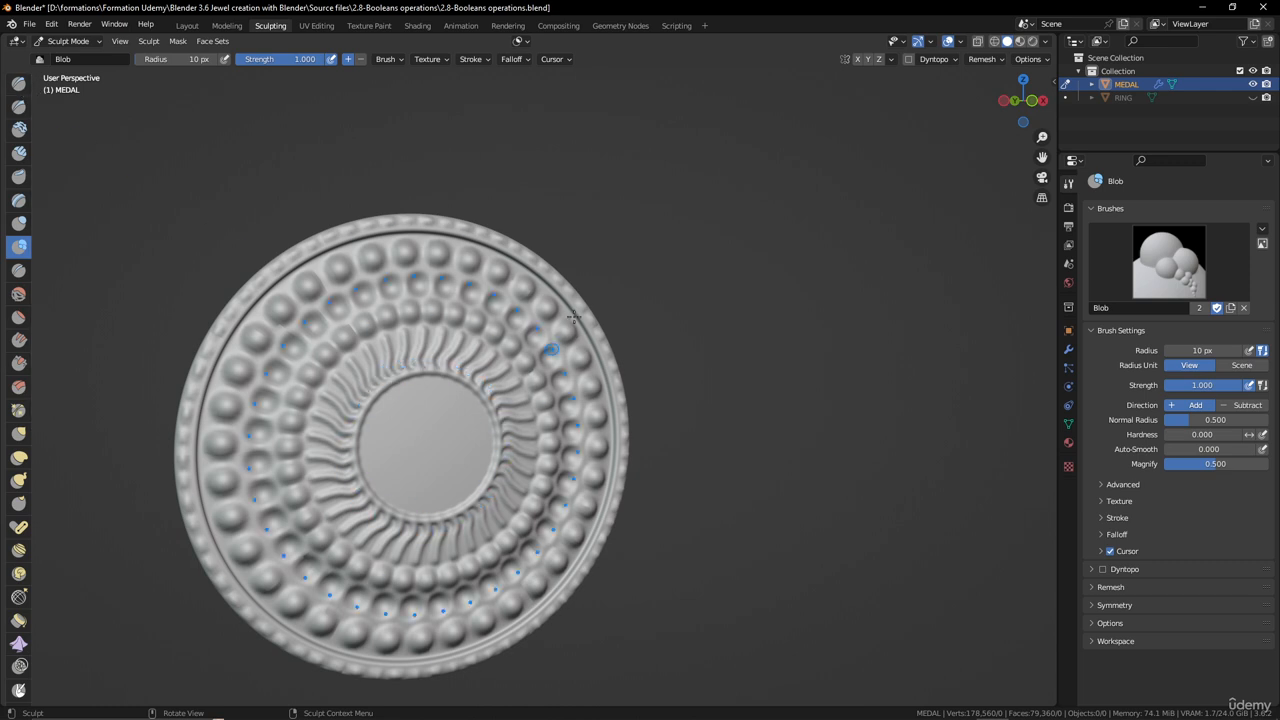
- Return to Object Mode, hide the MEDAL object and show the RING object instead
click(892, 59)
click(68, 41)
click(62, 53)
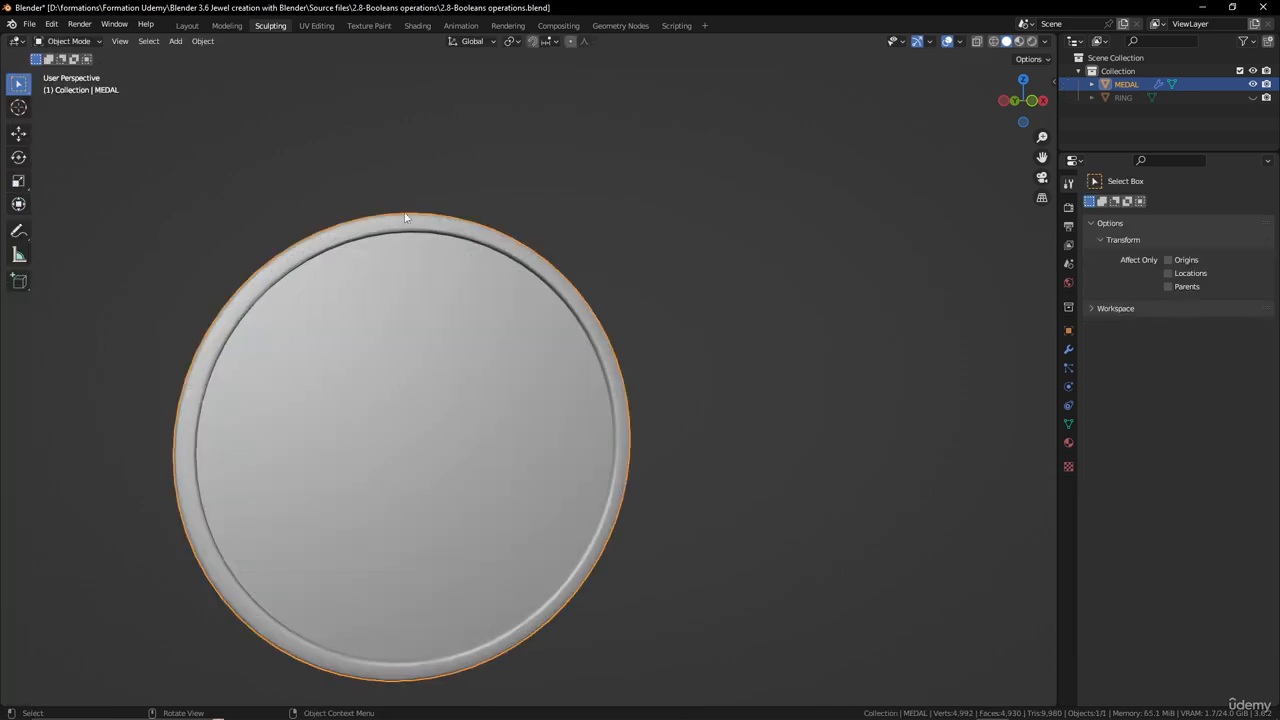
middle_drag(539, 280, 500, 327)
scroll(500, 327, down, 3)
click(1252, 84)
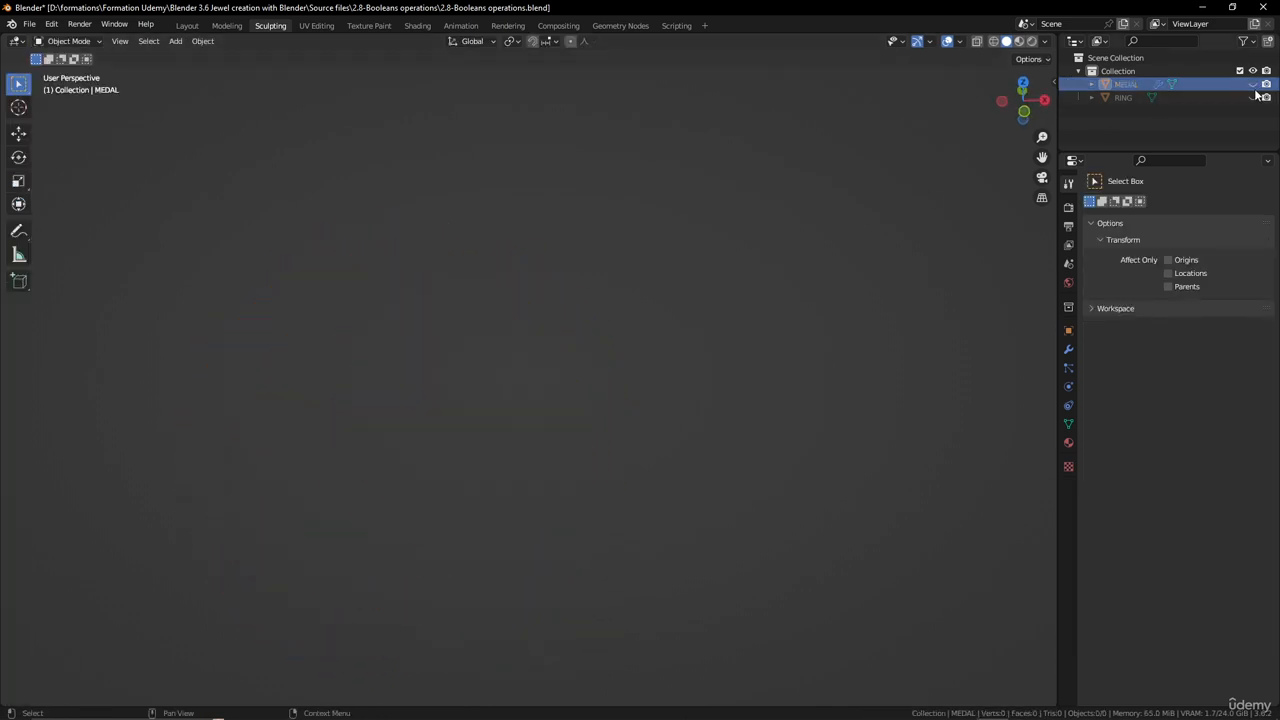
click(1252, 97)
scroll(564, 360, up, 4)
middle_drag(564, 360, 520, 325)
scroll(456, 298, down, 1)
shift+middle_drag(456, 430, 566, 320)
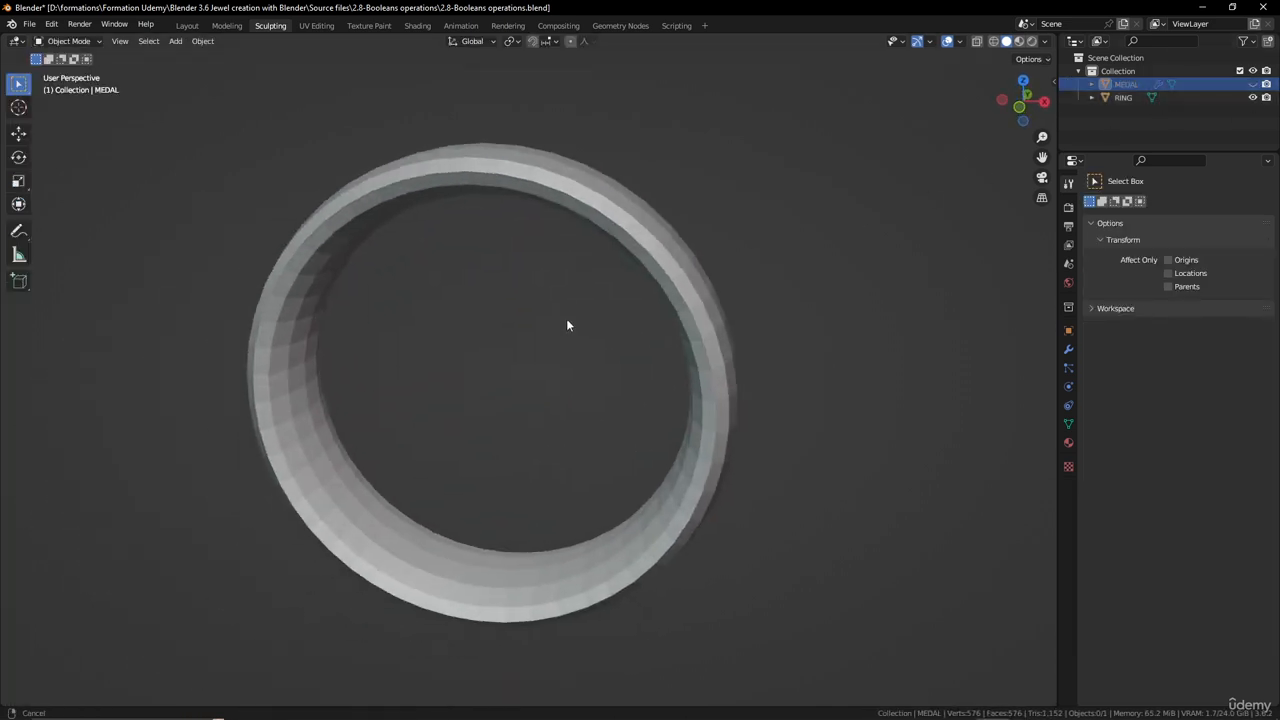
- Add a Multiresolution modifier to the RING and subdivide it three times, up to level 3
click(1068, 348)
click(1123, 97)
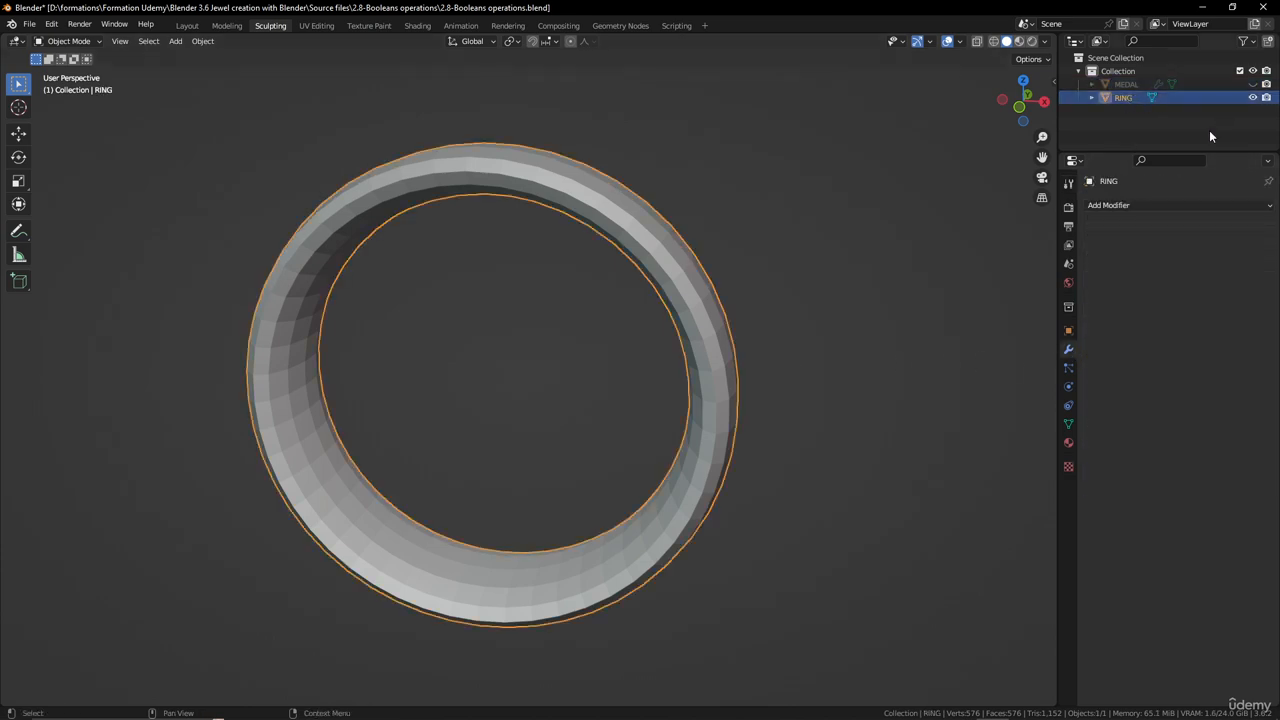
click(1152, 205)
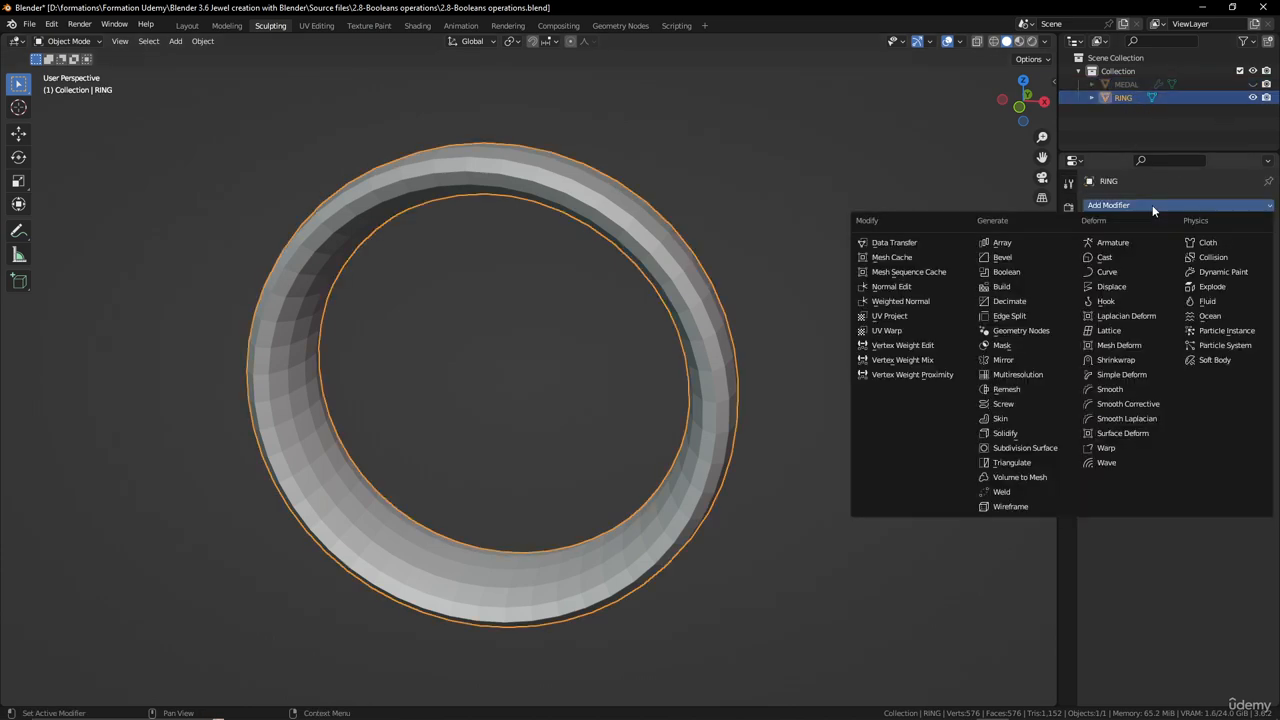
click(1030, 378)
click(1187, 376)
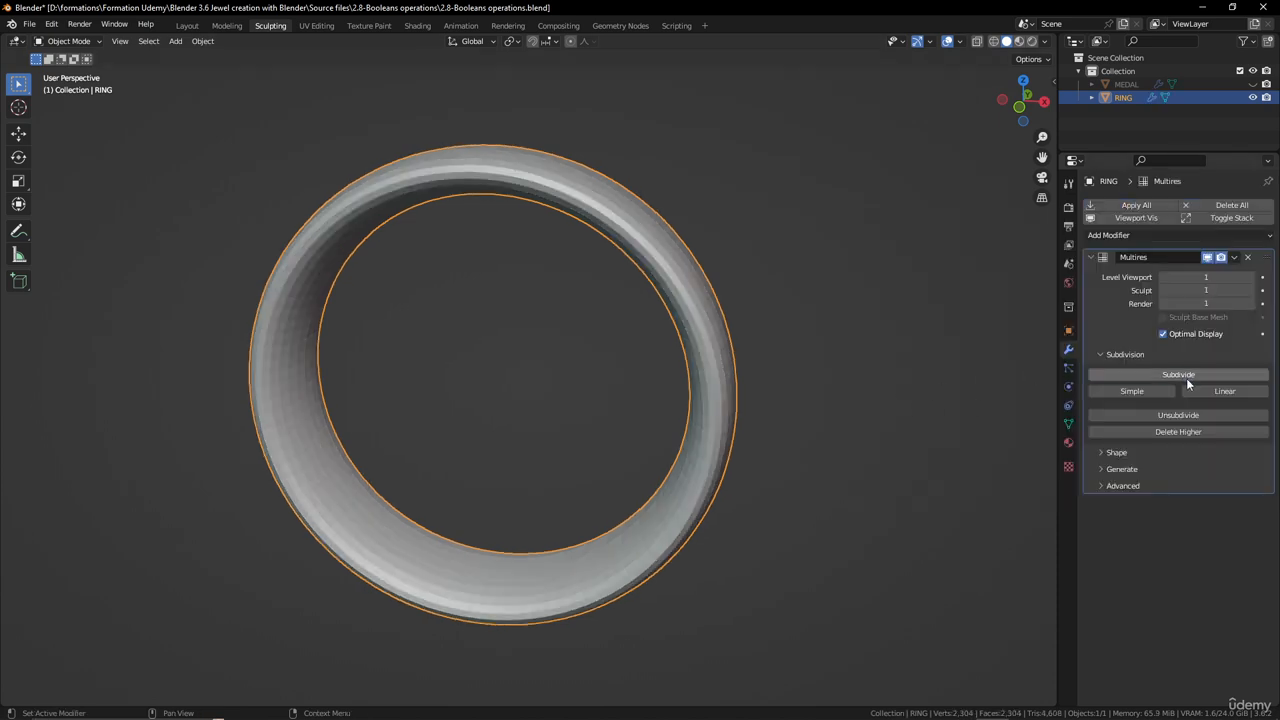
click(1187, 377)
click(1187, 377)
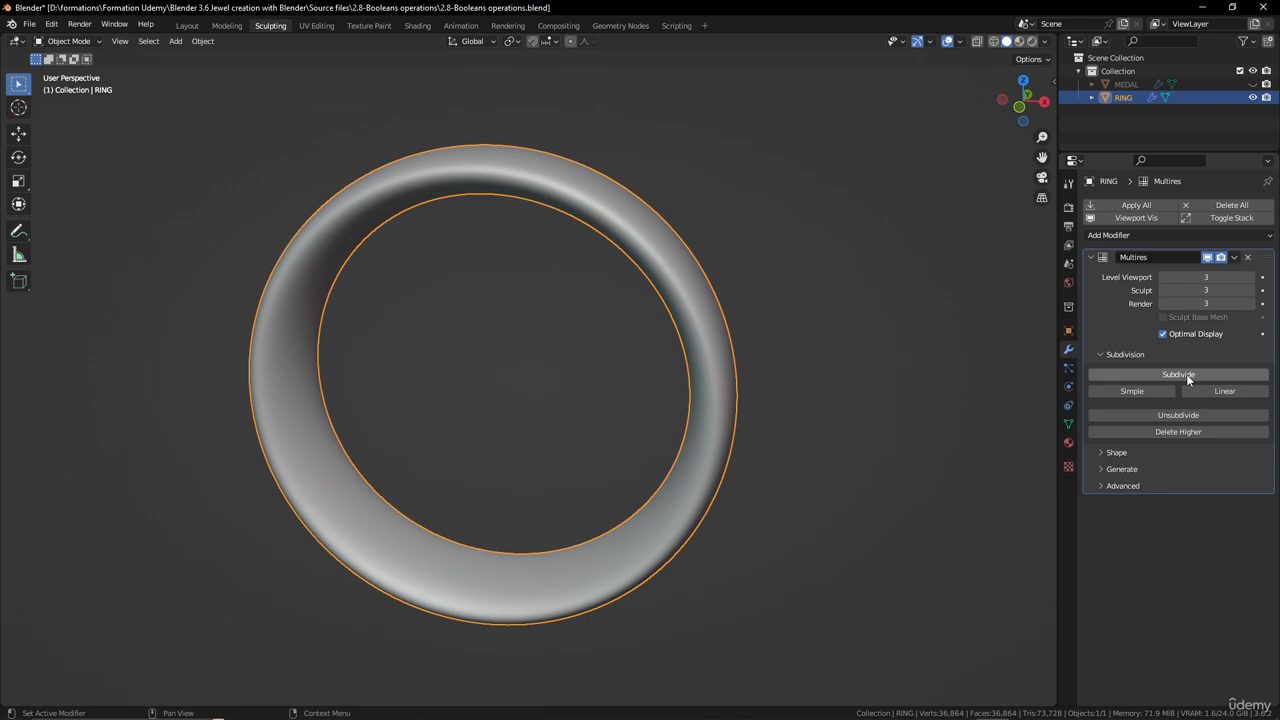
- Subdivide the RING's Multiresolution modifier two more times, up to level 5
click(1187, 376)
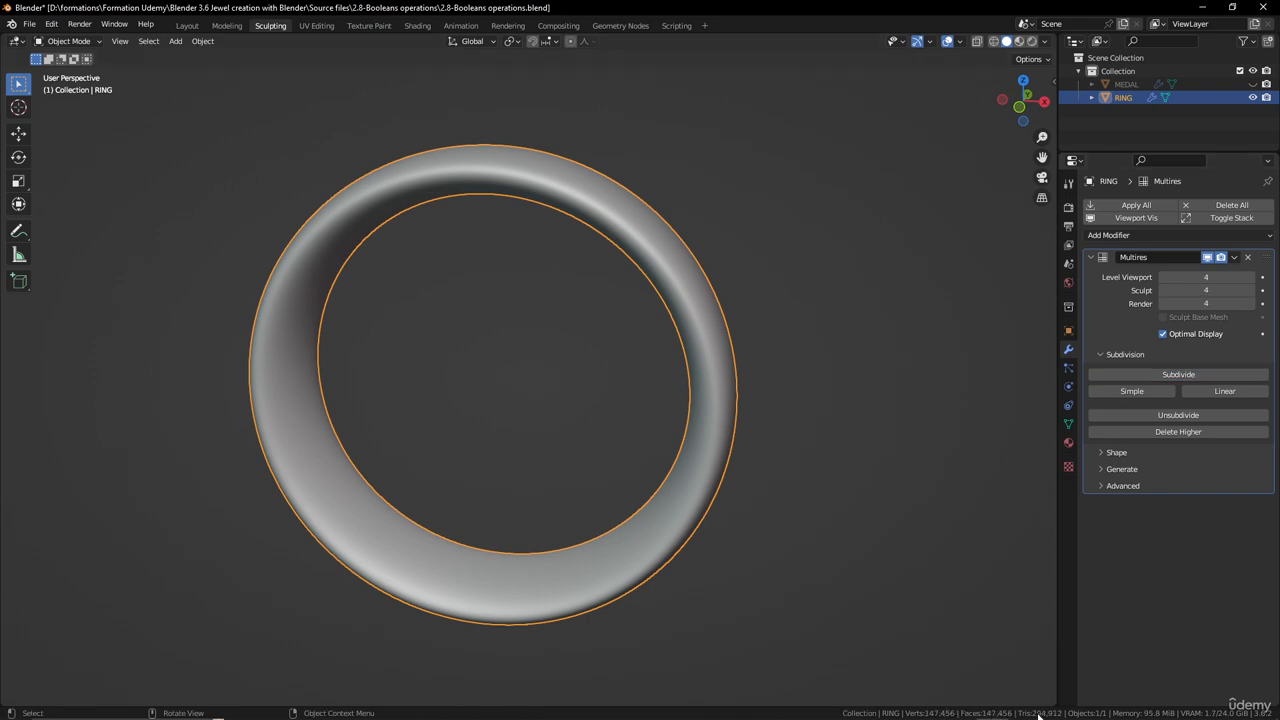
click(1185, 376)
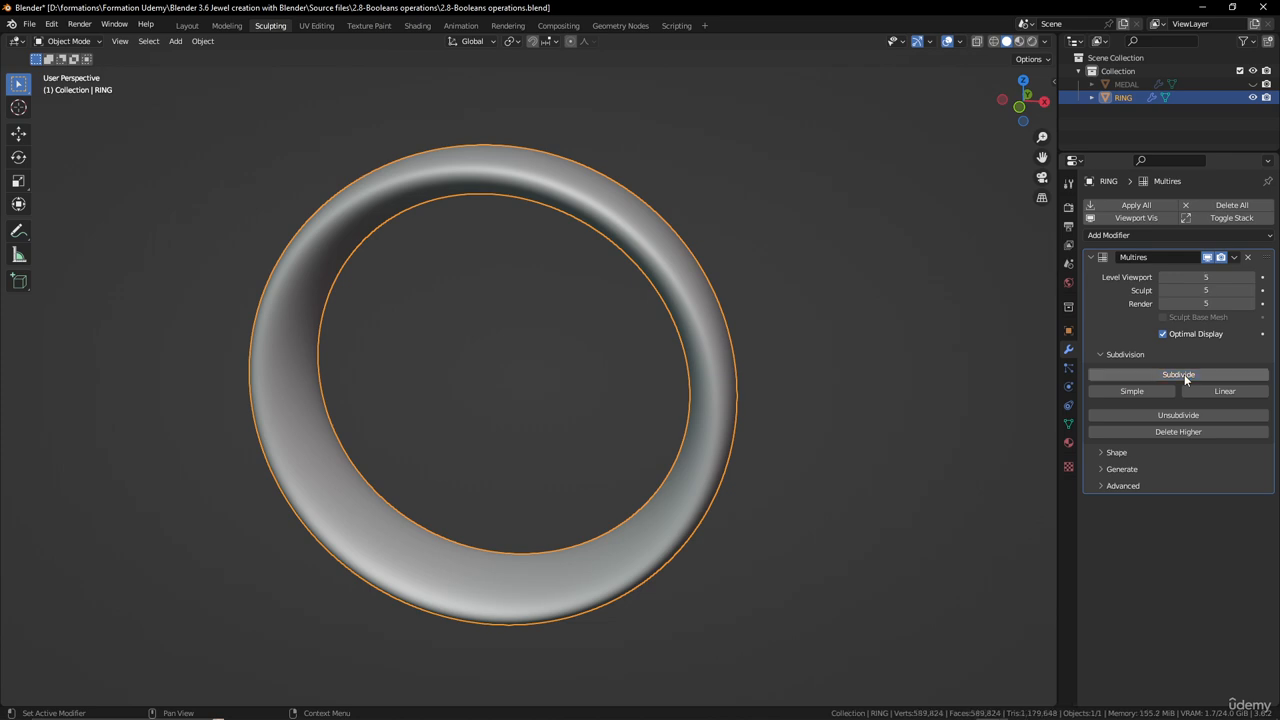
middle_drag(737, 482, 585, 378)
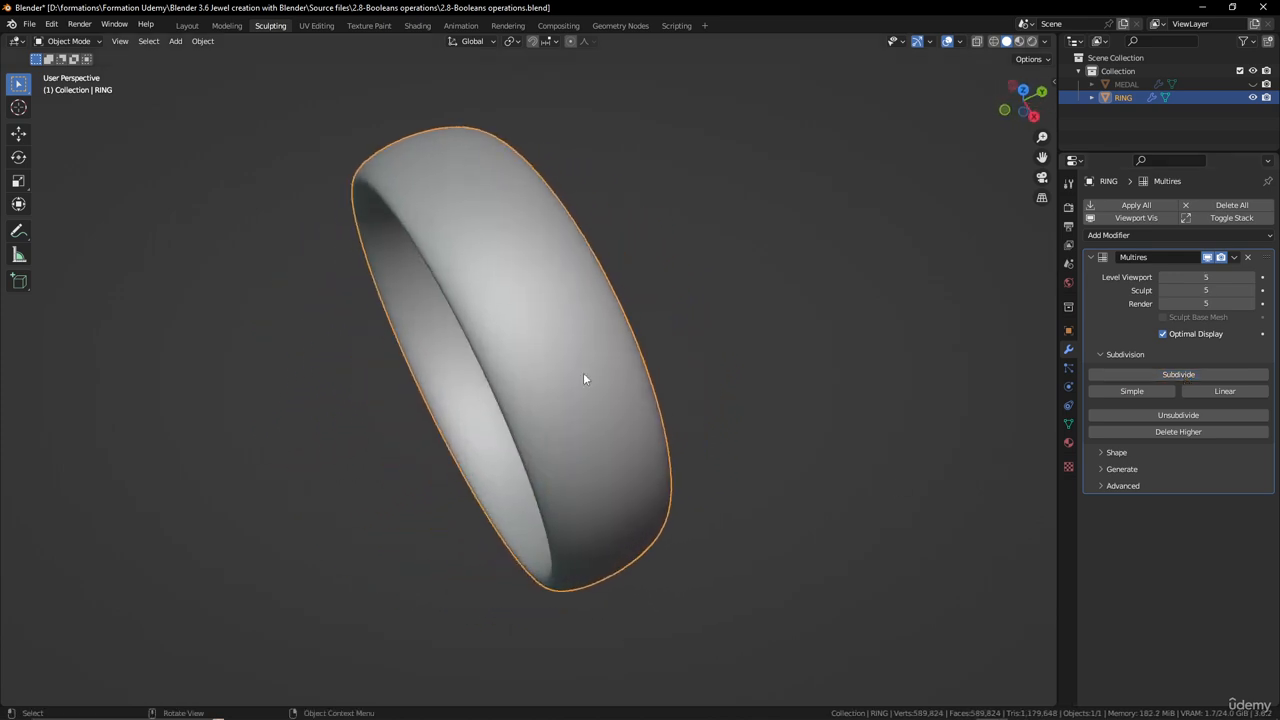
scroll(583, 374, up, 2)
shift+middle_drag(552, 294, 606, 334)
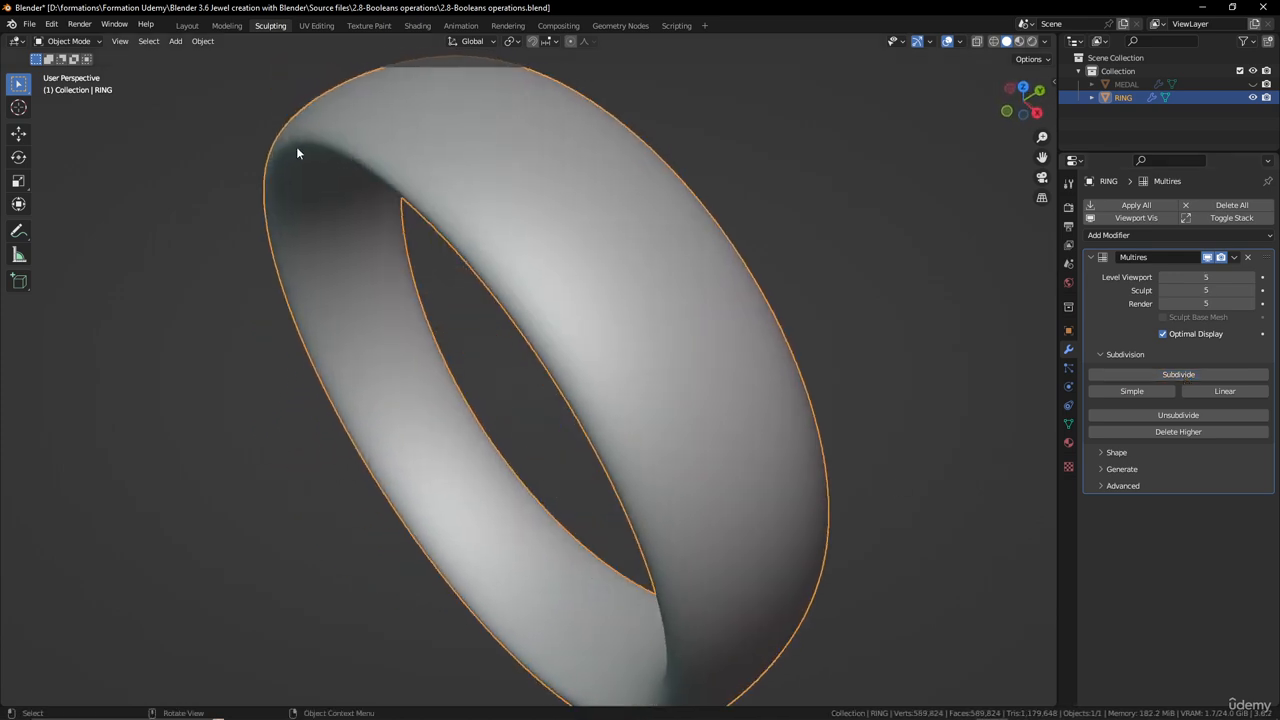
- Switch the RING to Sculpt Mode and select the Draw Sharp brush with a radius of 29 px
click(86, 43)
click(78, 87)
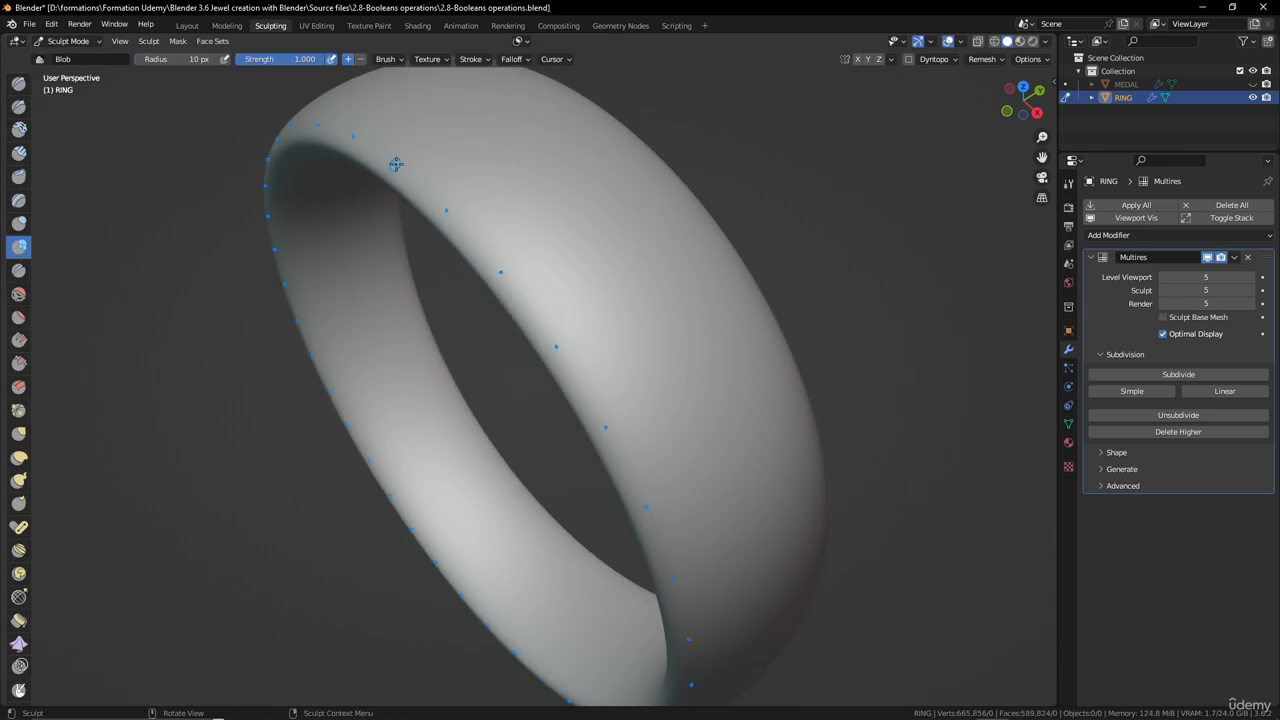
scroll(536, 180, down, 4)
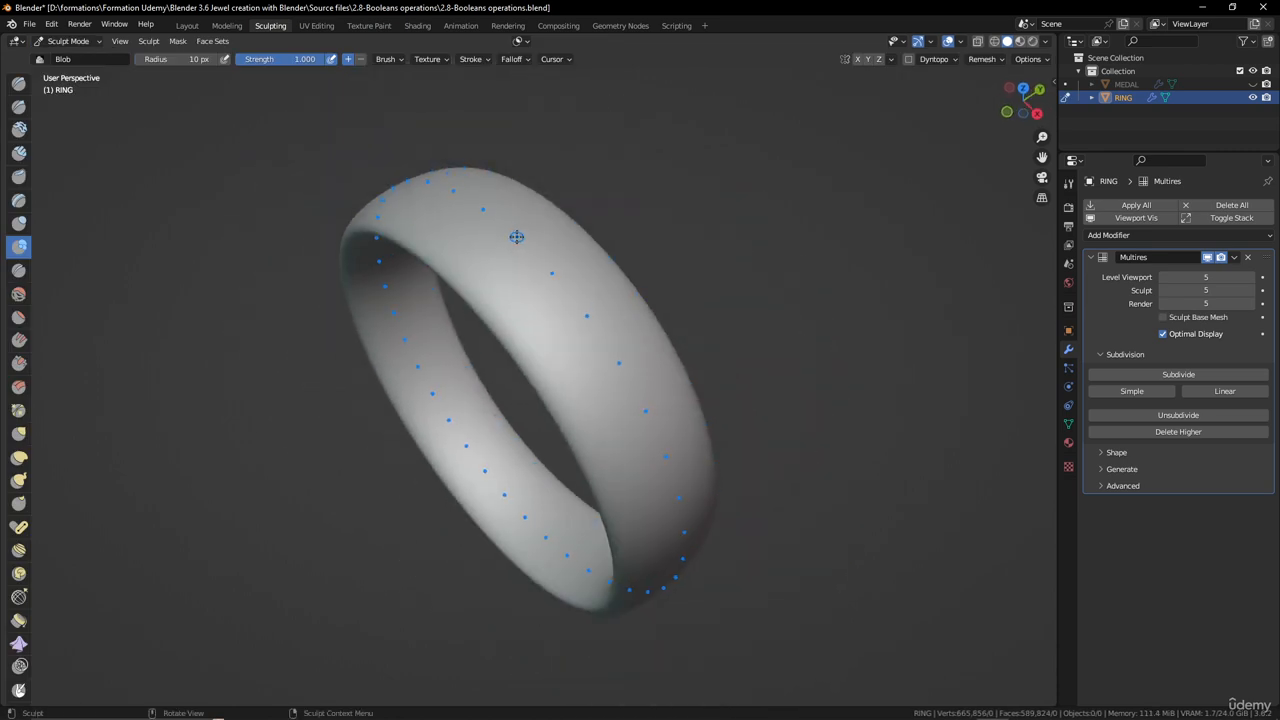
middle_drag(511, 242, 517, 251)
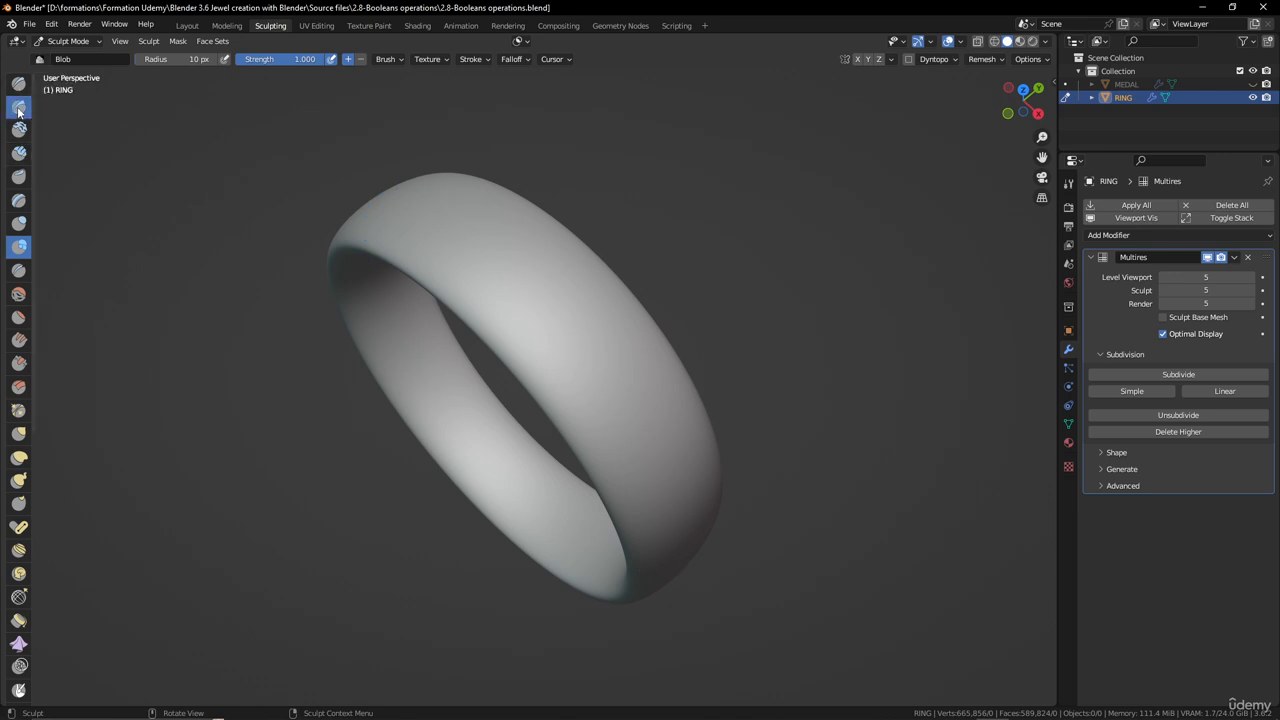
click(19, 106)
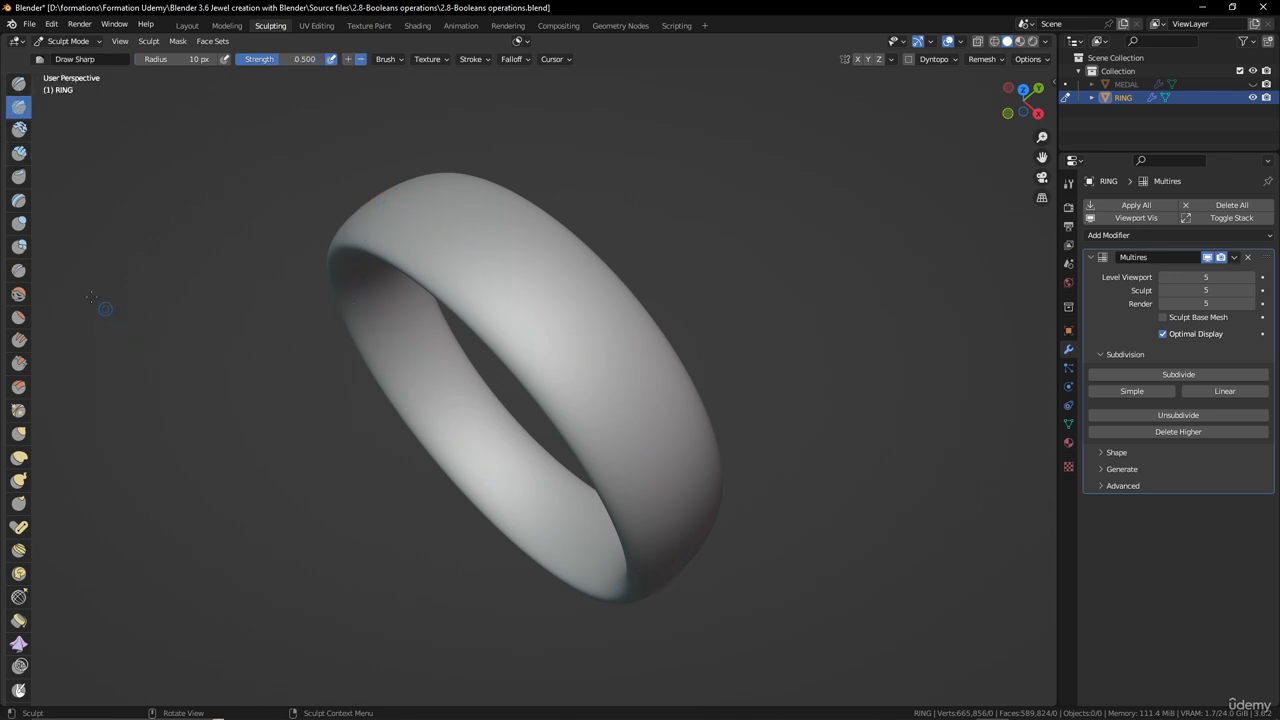
click(19, 270)
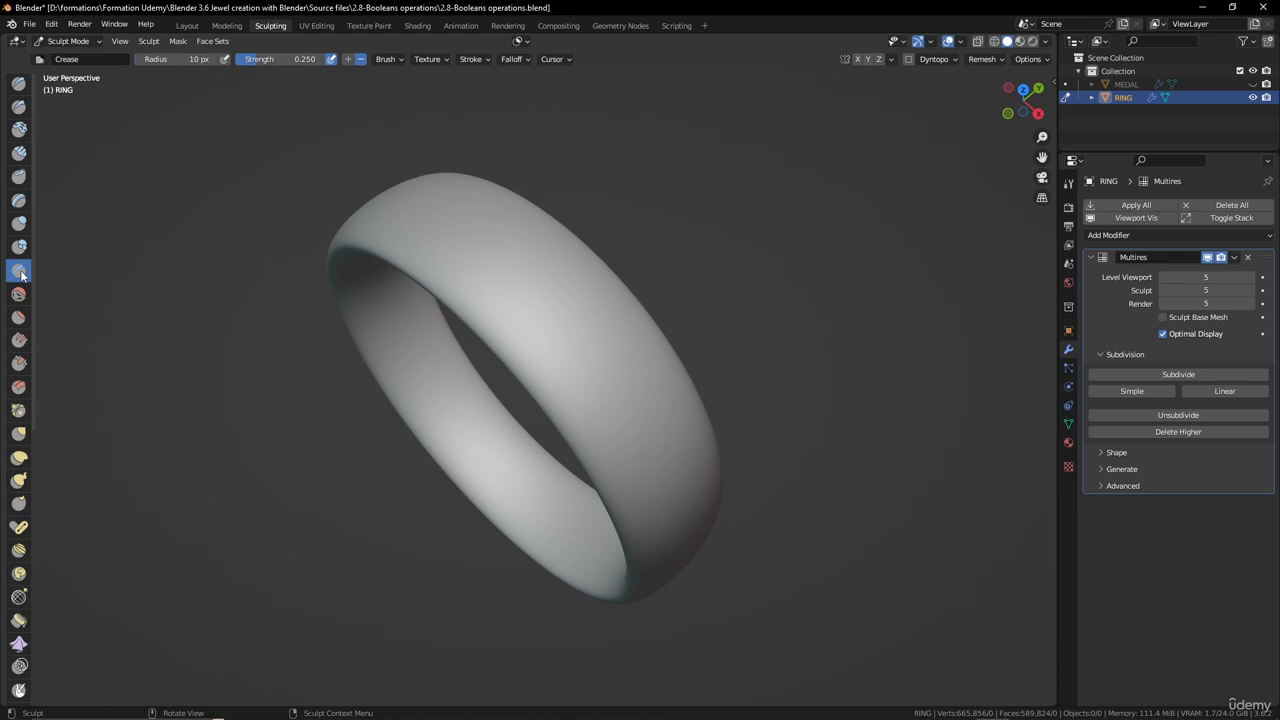
click(19, 106)
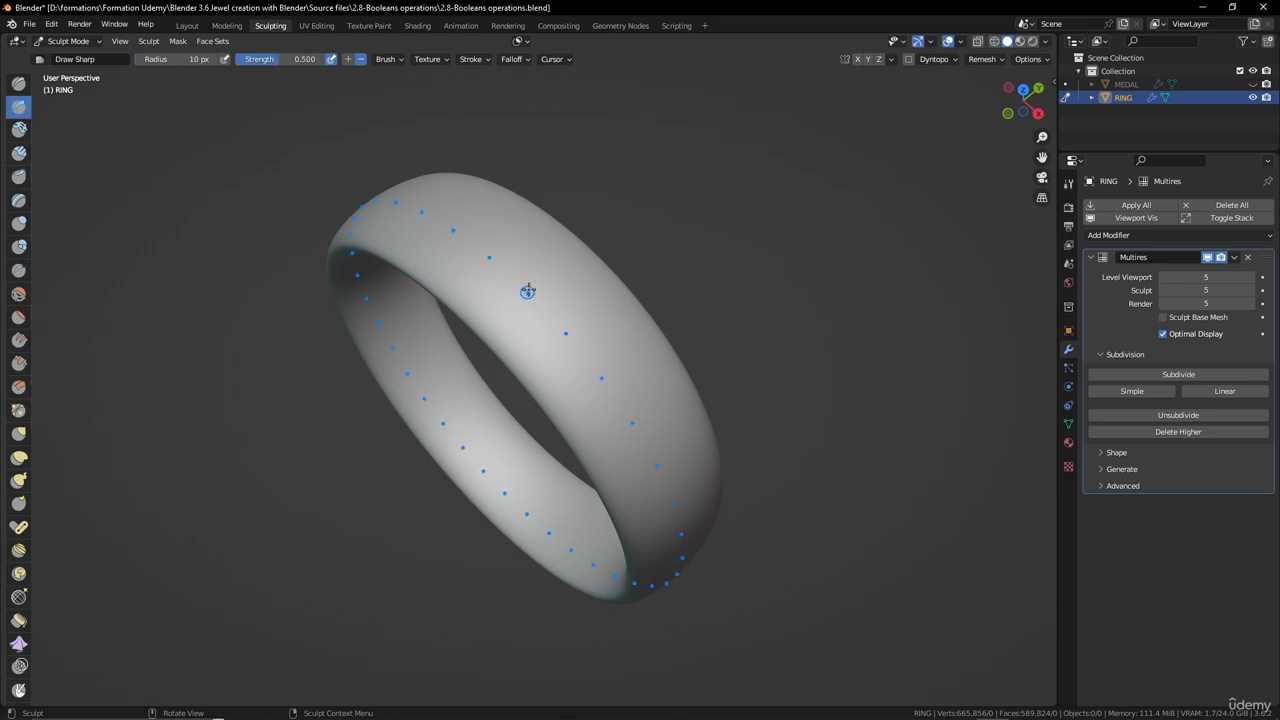
key(f)
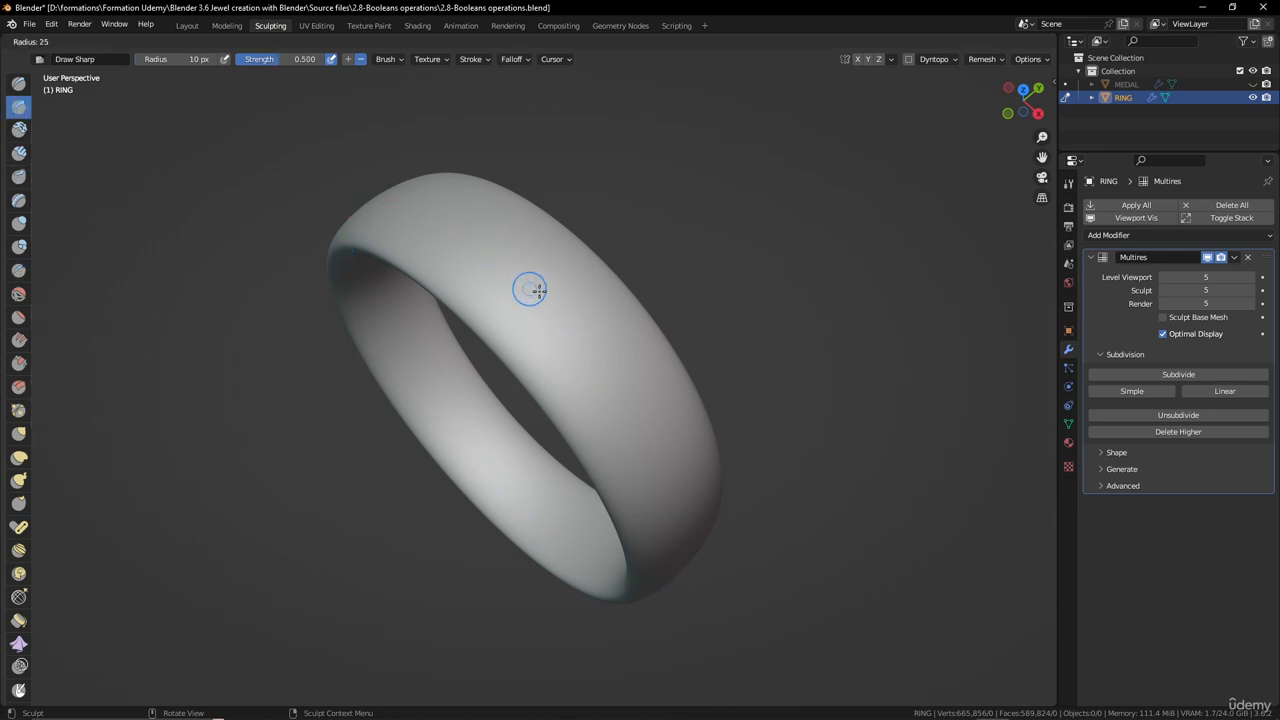
click(498, 292)
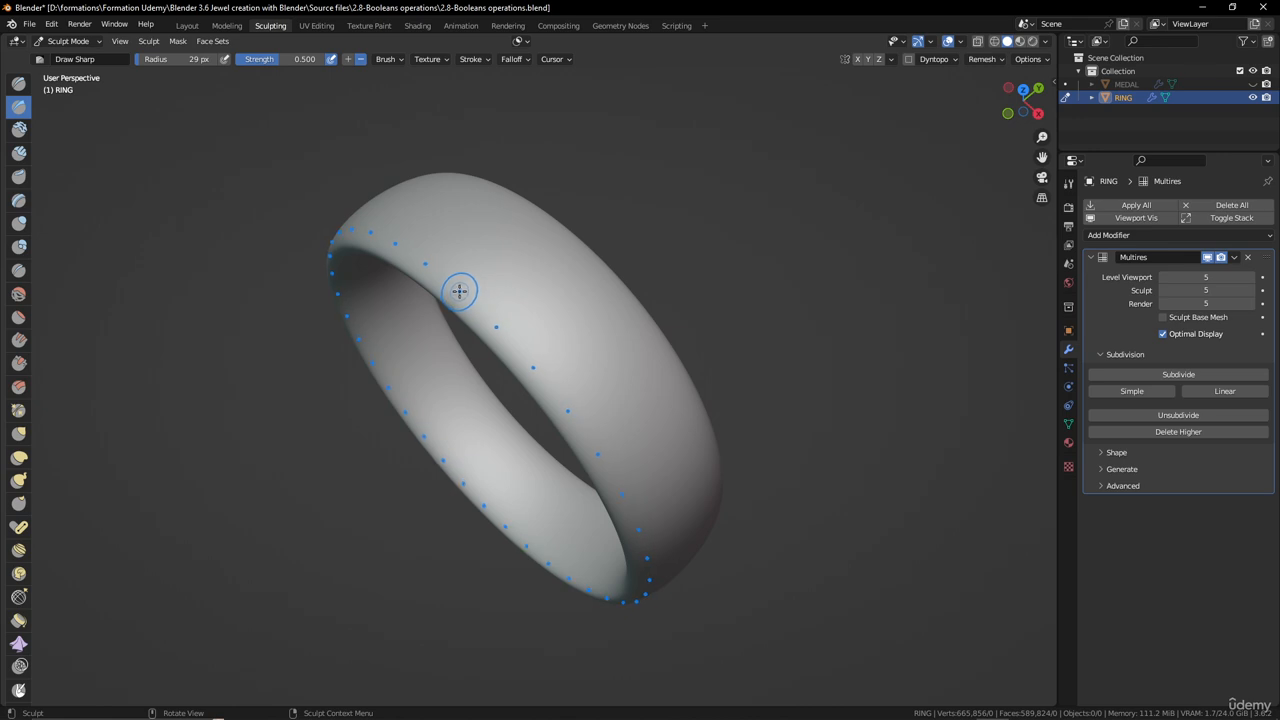
- Try carving diagonal grooves across the ring's outer band with a Draw Sharp stroke under radial symmetry
drag(449, 289, 619, 262)
middle_drag(497, 306, 599, 264)
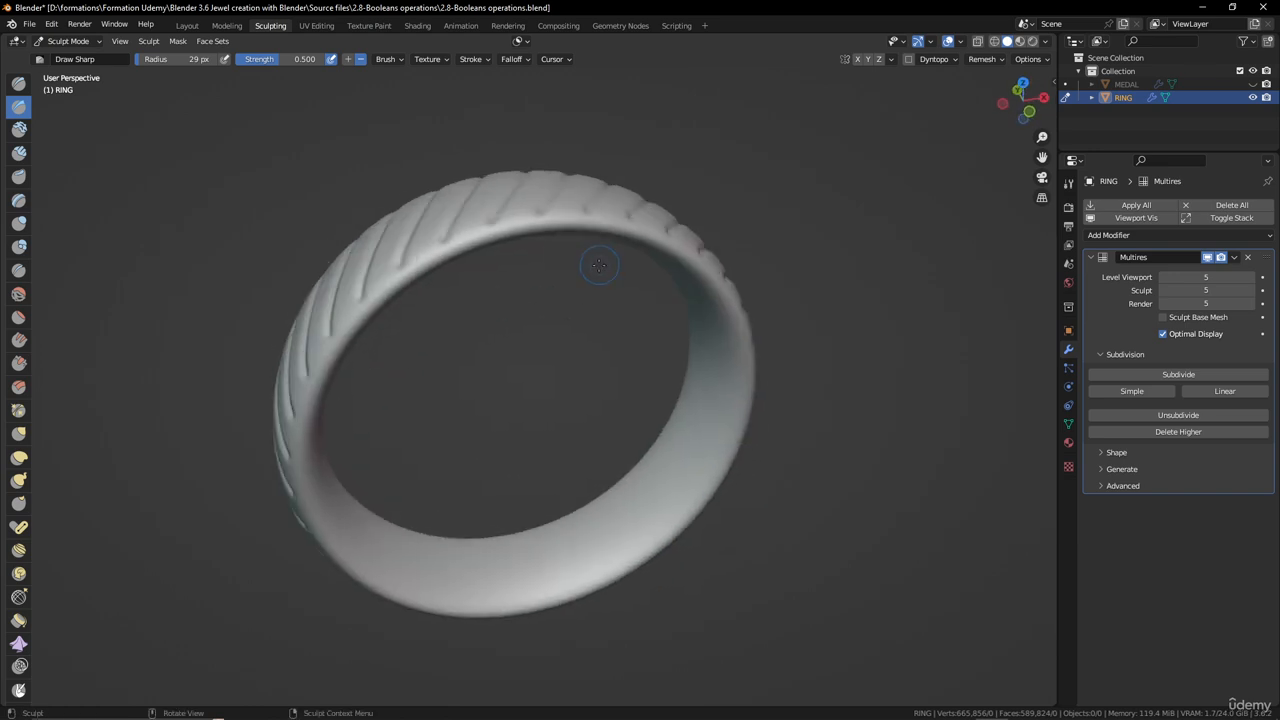
middle_drag(553, 357, 530, 371)
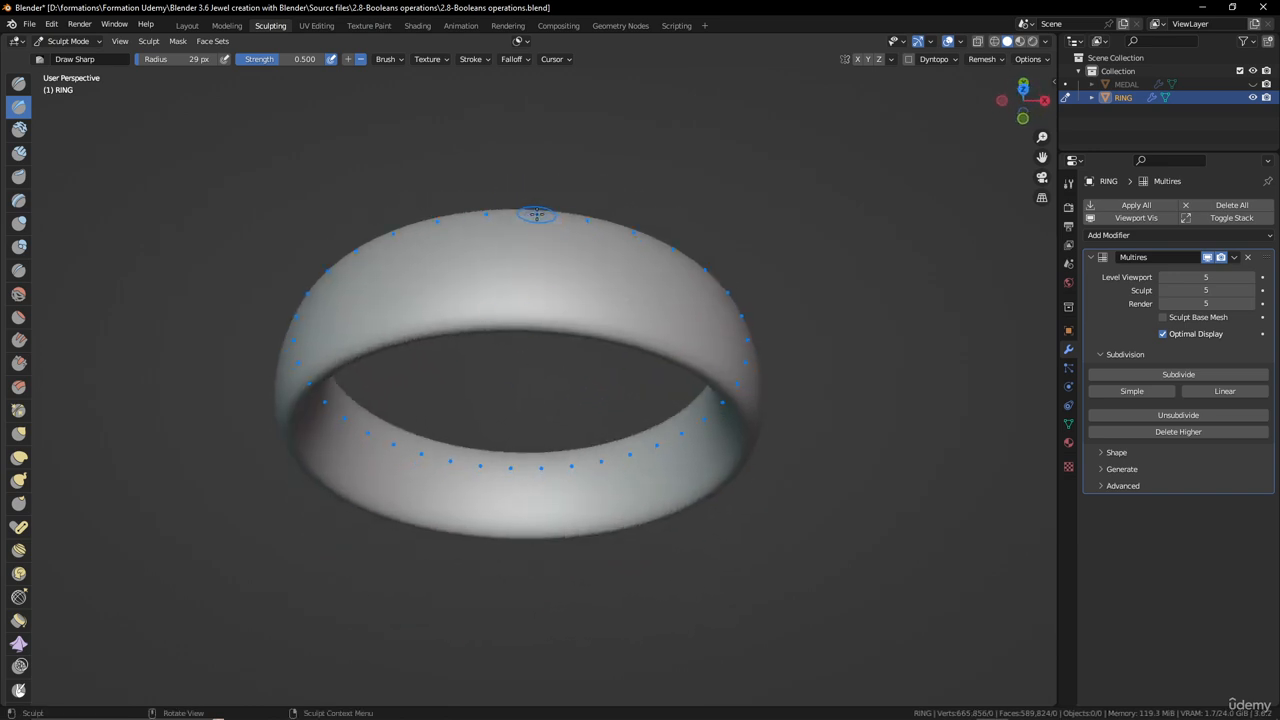
- Carve a repeating pattern of V-shaped chevron grooves across the ring's outer band with the Draw Sharp brush
mouse_move(534, 211)
mouse_down()
mouse_move(589, 251)
mouse_move(585, 276)
mouse_move(525, 320)
mouse_up()
scroll(541, 240, up, 2)
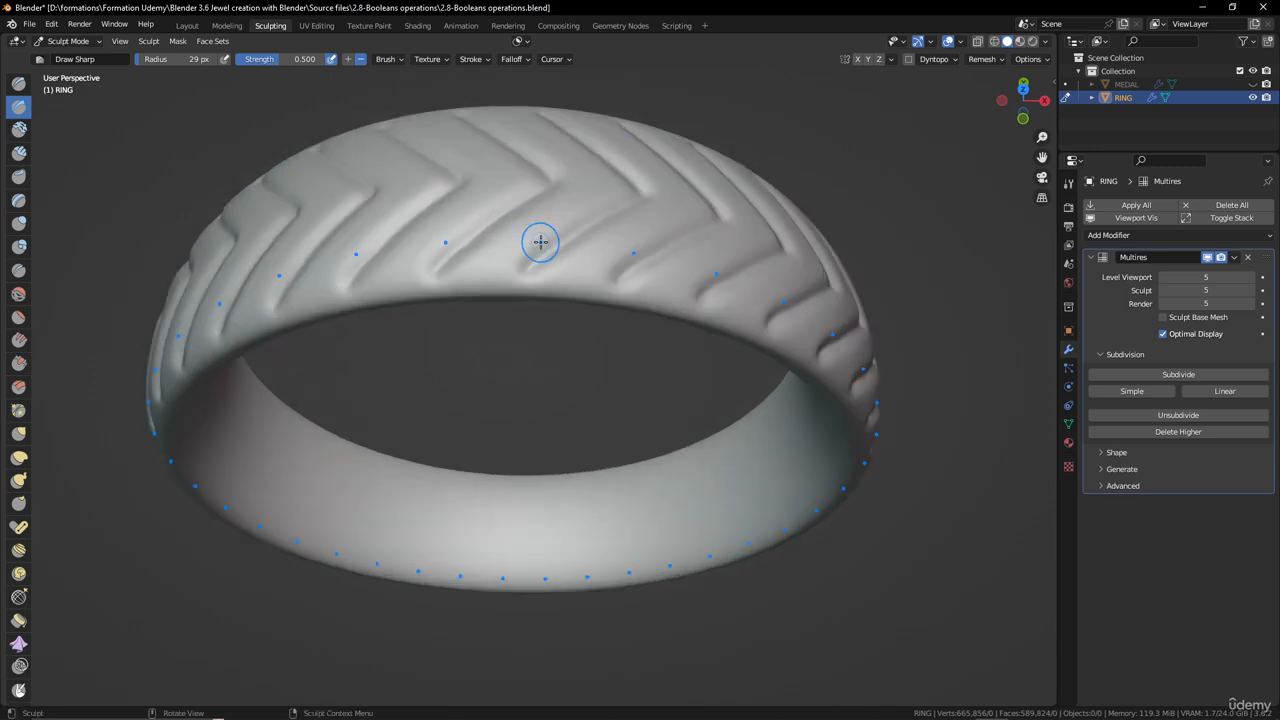
shift+middle_drag(543, 243, 543, 320)
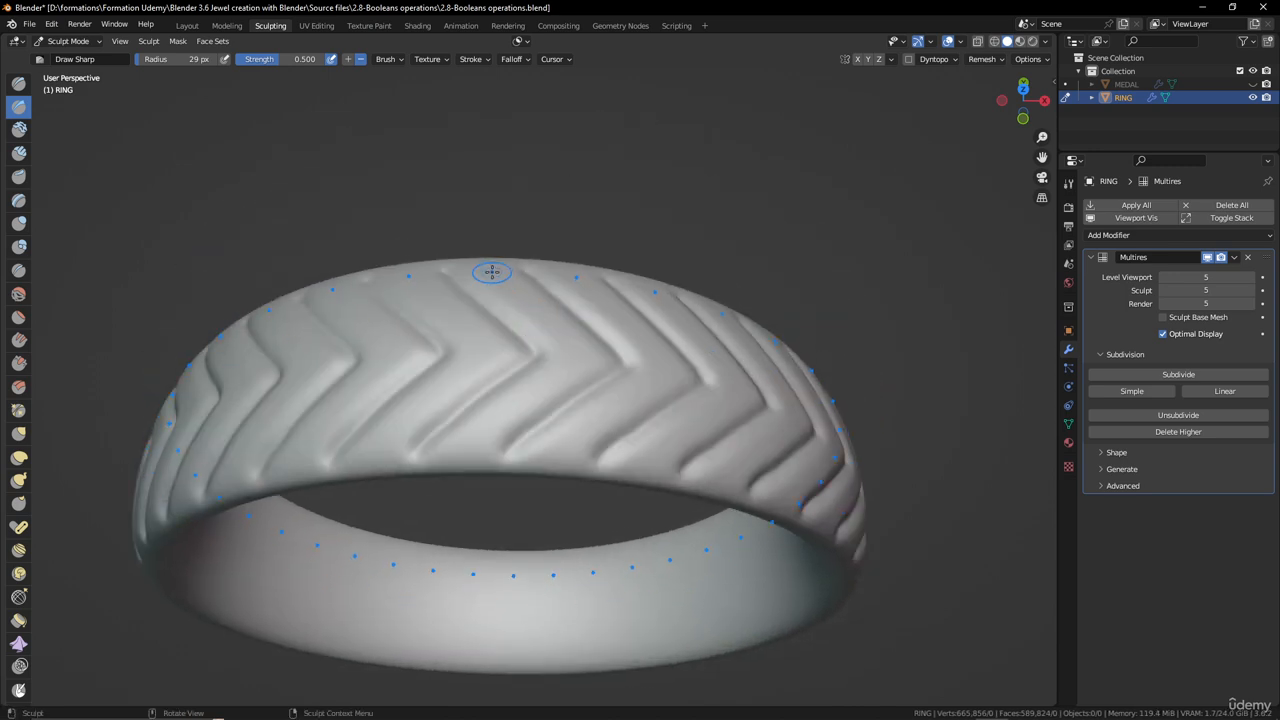
mouse_move(493, 273)
mouse_down()
mouse_move(577, 350)
mouse_move(470, 442)
mouse_up()
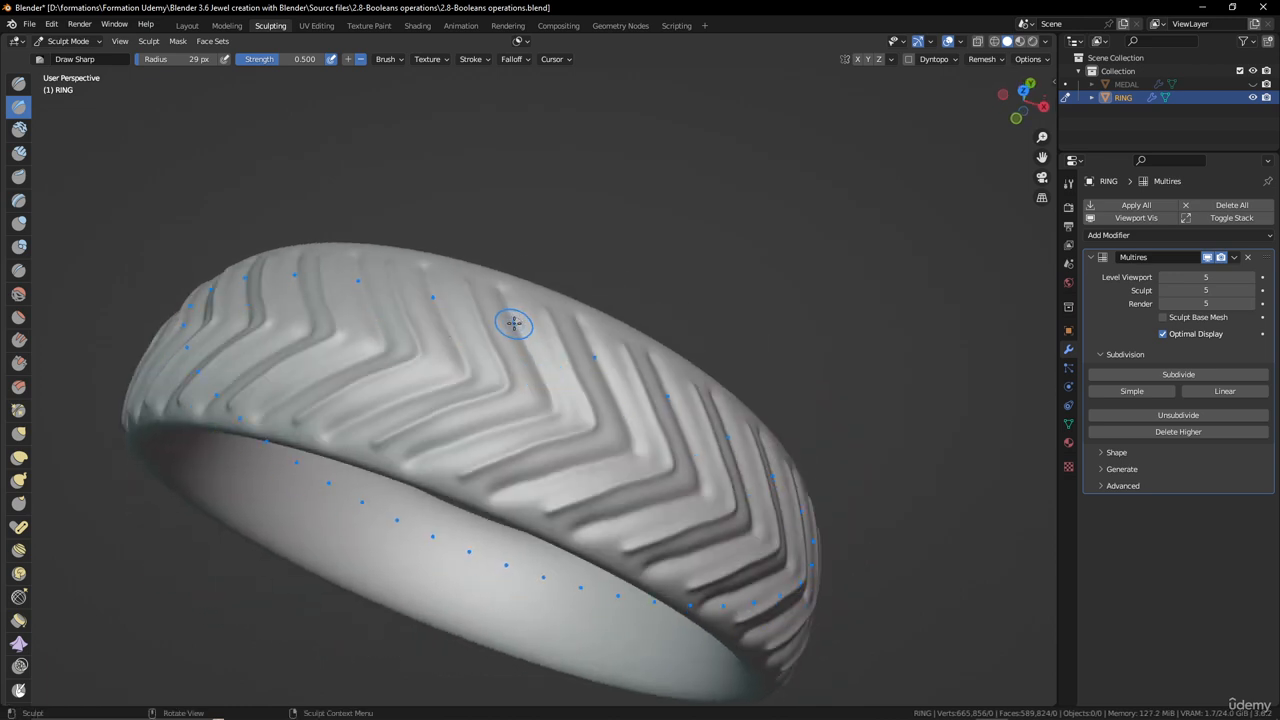
- Refine the chevron relief with further Draw Sharp strokes along the grooves and inspect the pattern around the ring
scroll(481, 286, up, 2)
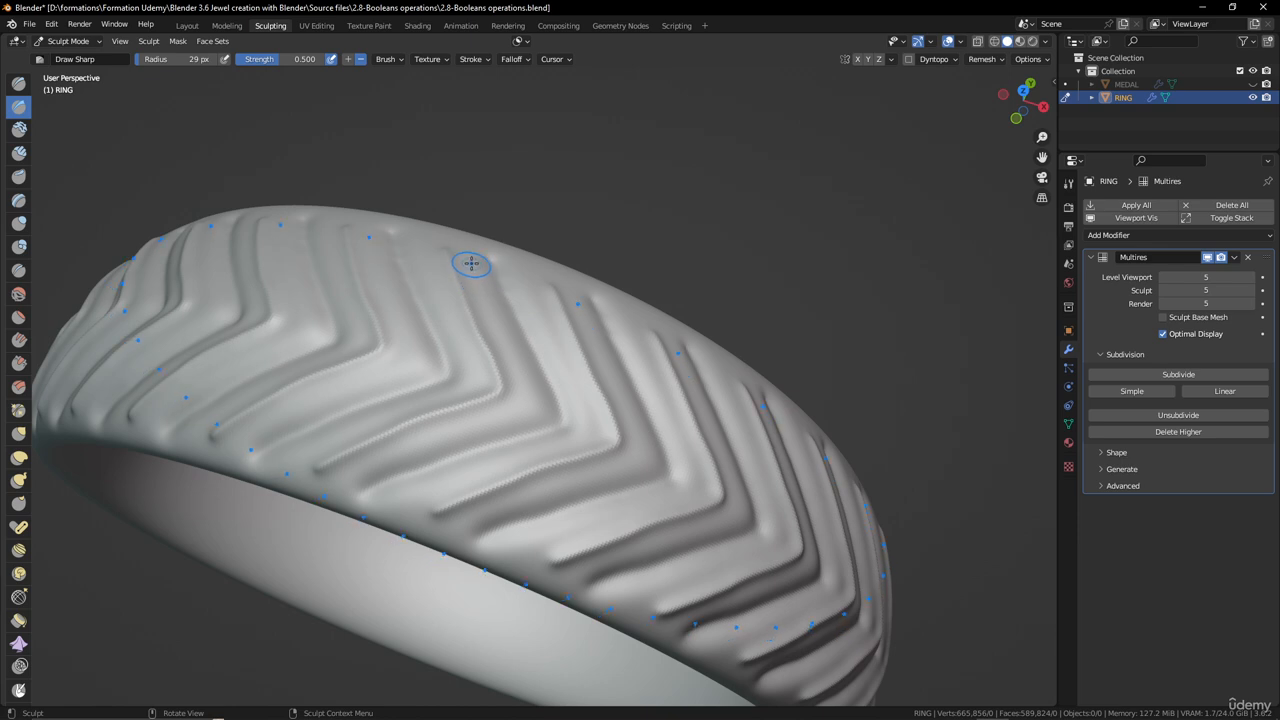
mouse_move(471, 262)
mouse_down()
mouse_move(520, 400)
mouse_move(457, 446)
mouse_move(353, 475)
mouse_move(488, 434)
mouse_move(534, 404)
mouse_move(472, 277)
mouse_up()
middle_drag(470, 308, 506, 308)
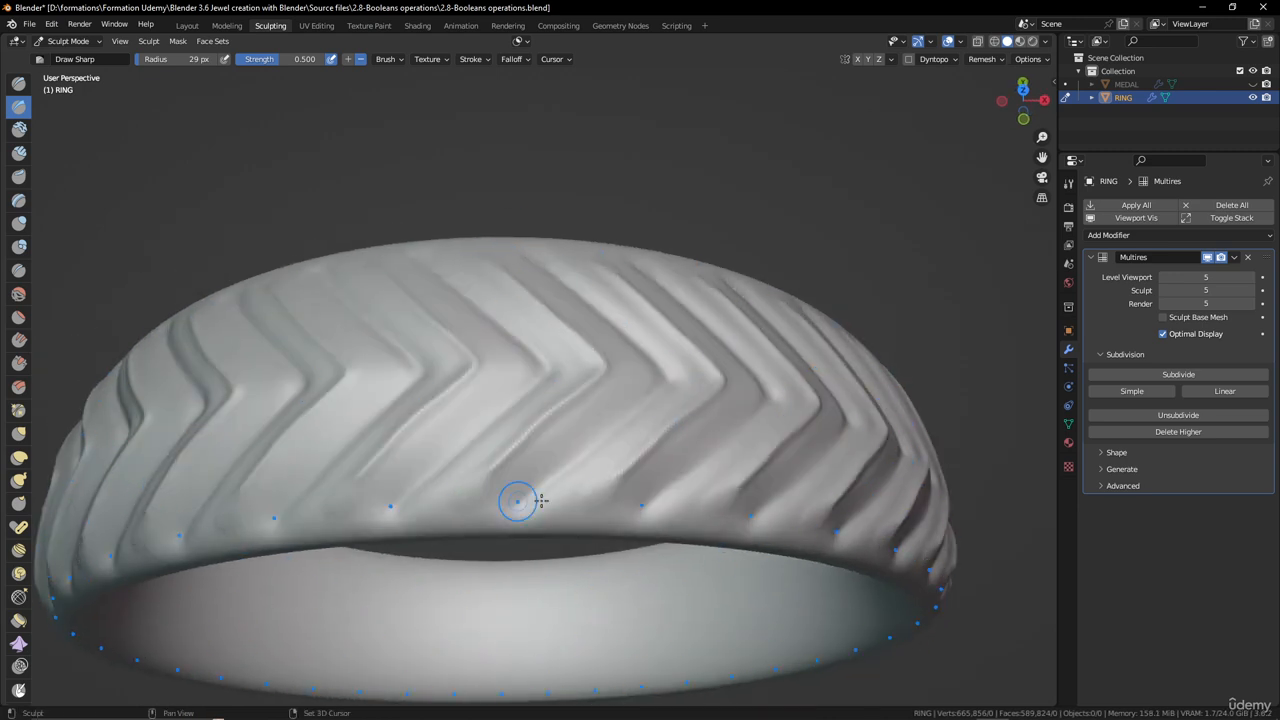
scroll(670, 505, down, 5)
mouse_move(670, 505)
middle_down()
mouse_move(666, 430)
mouse_move(837, 374)
mouse_move(771, 349)
middle_up()
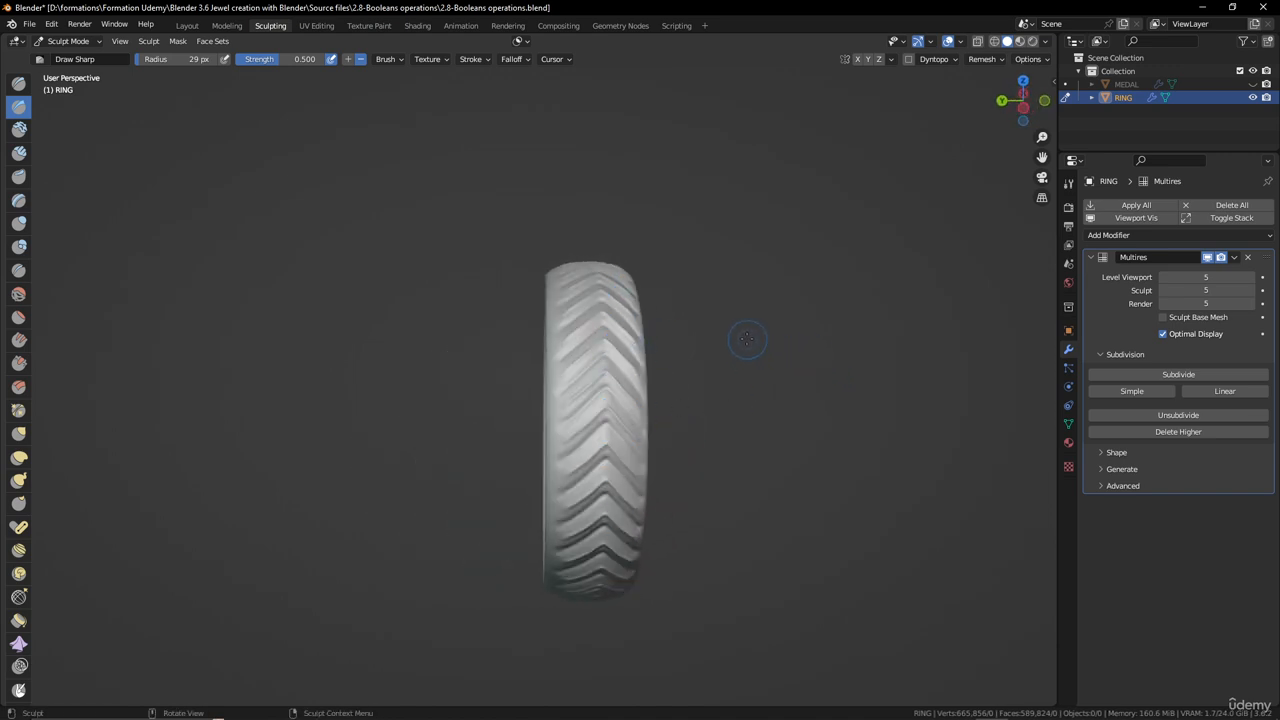
middle_drag(746, 340, 671, 382)
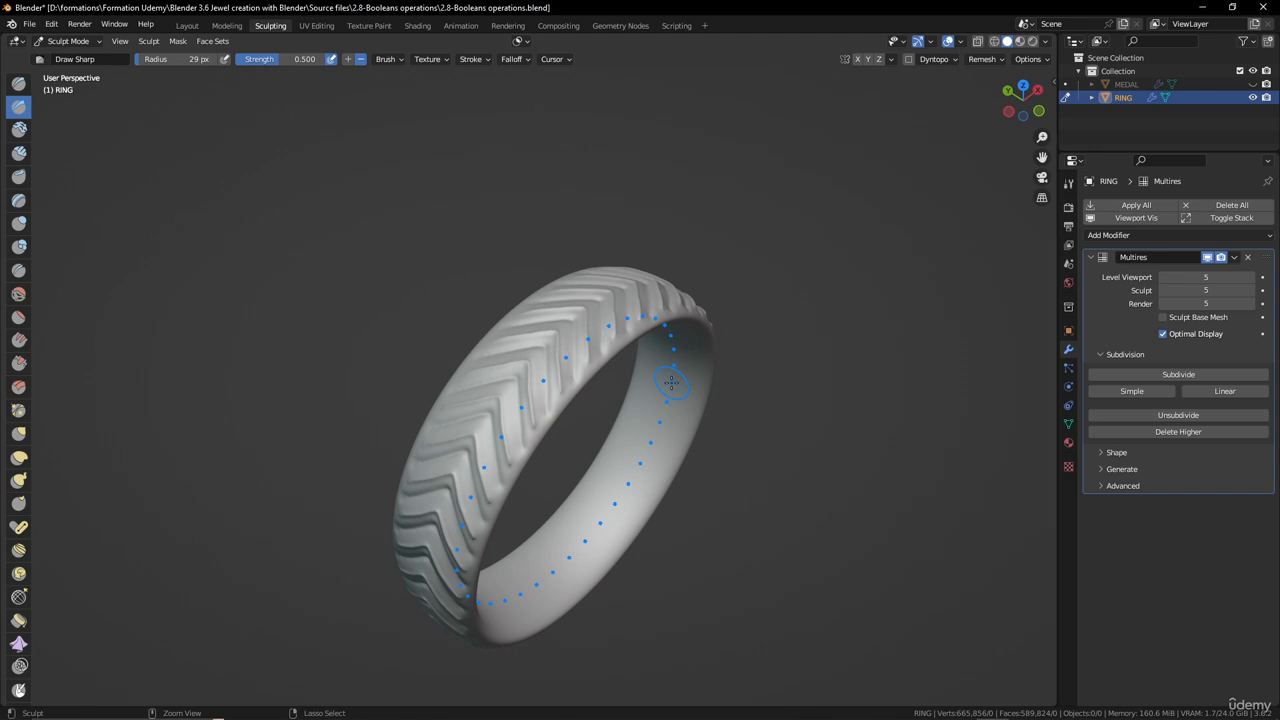
- Undo all the chevron strokes sculpted on the ring
key(ctrl+z)
key(ctrl+z)
key(ctrl+z)
key(ctrl+z)
key(ctrl+z)
key(ctrl+z)
key(ctrl+z)
key(ctrl+z)
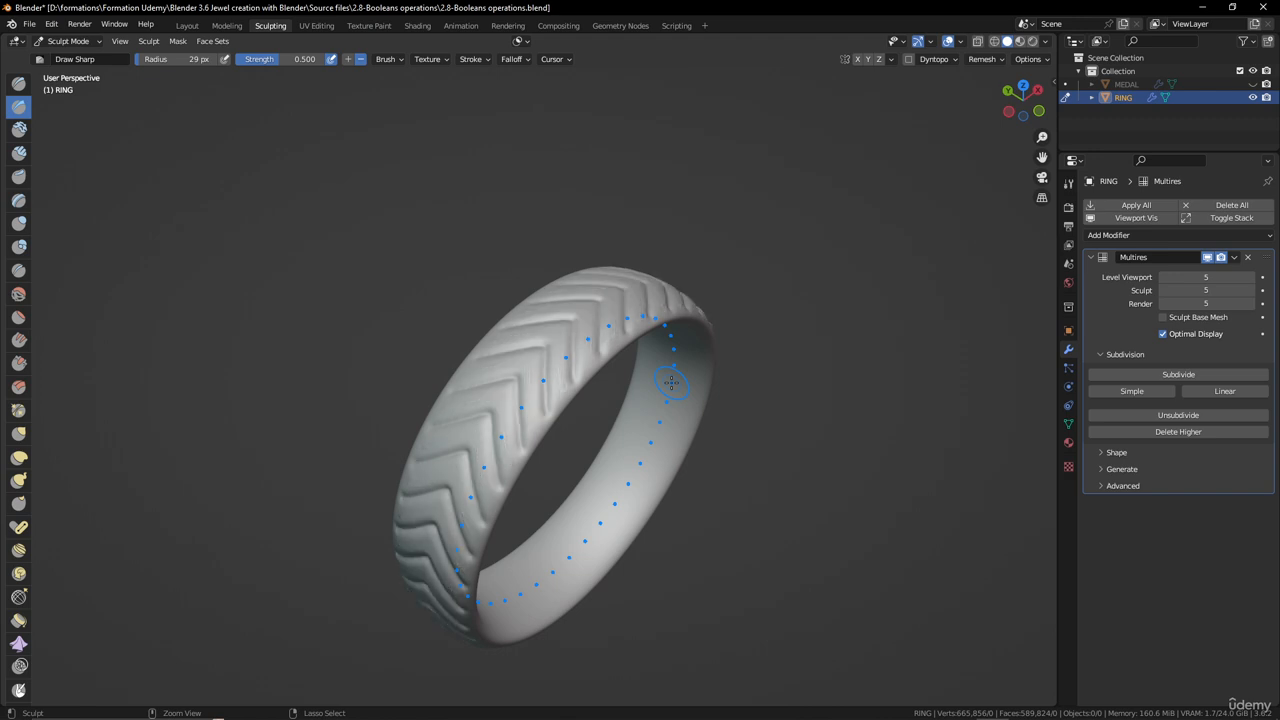
middle_drag(672, 350, 557, 353)
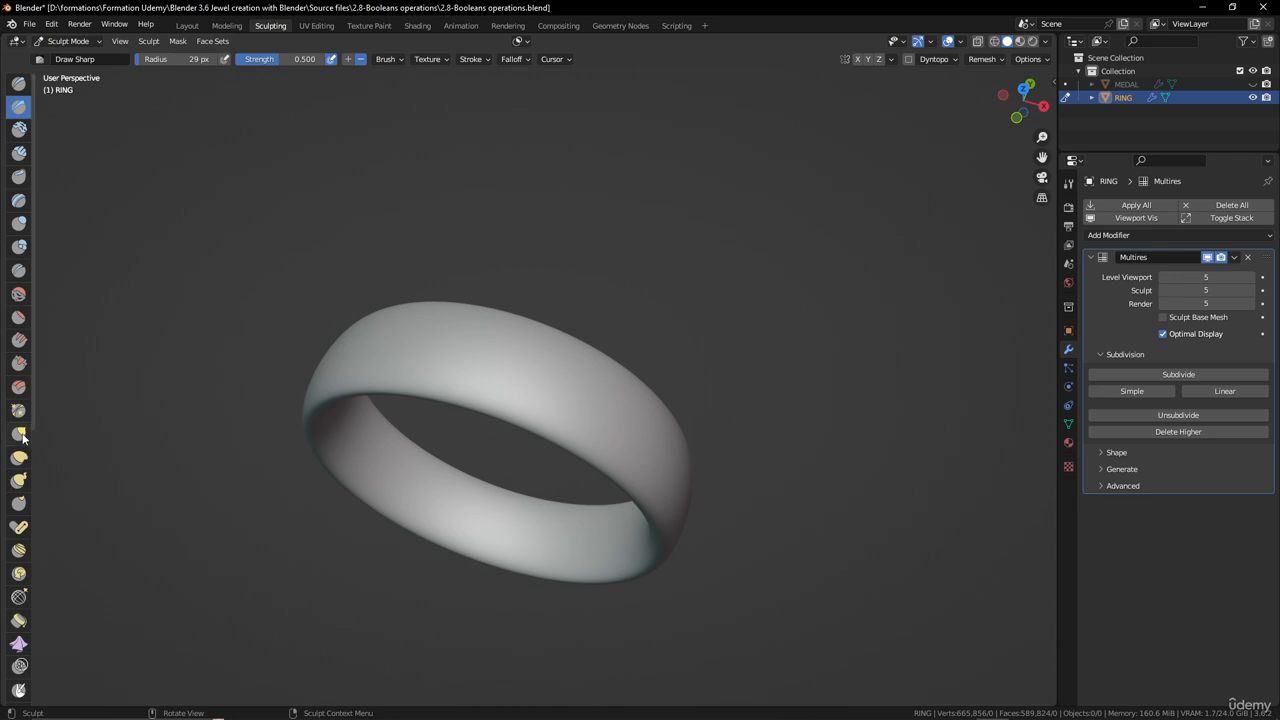
- Using the Snake Hook brush in front orthographic view, pull a row of curved spikes out of the ring's outer surface
click(18, 480)
scroll(523, 379, up, 2)
scroll(523, 379, up, 1)
middle_drag(523, 379, 546, 360)
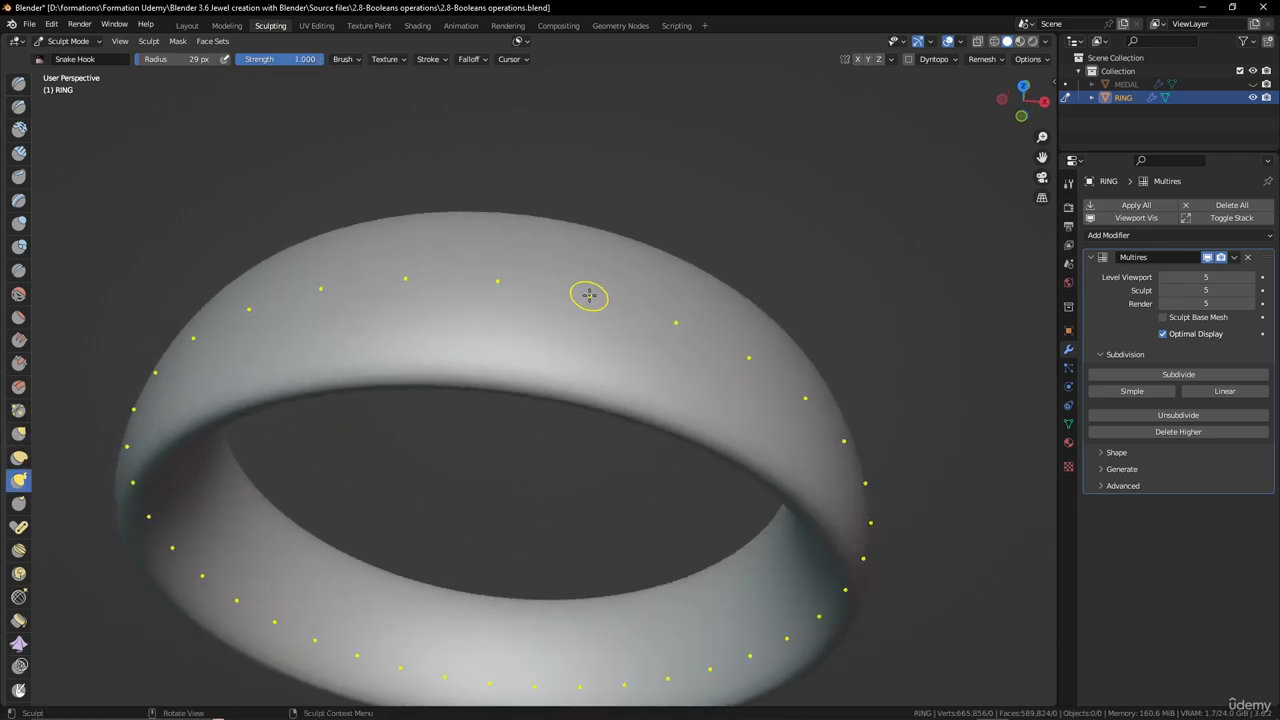
key(KP_1)
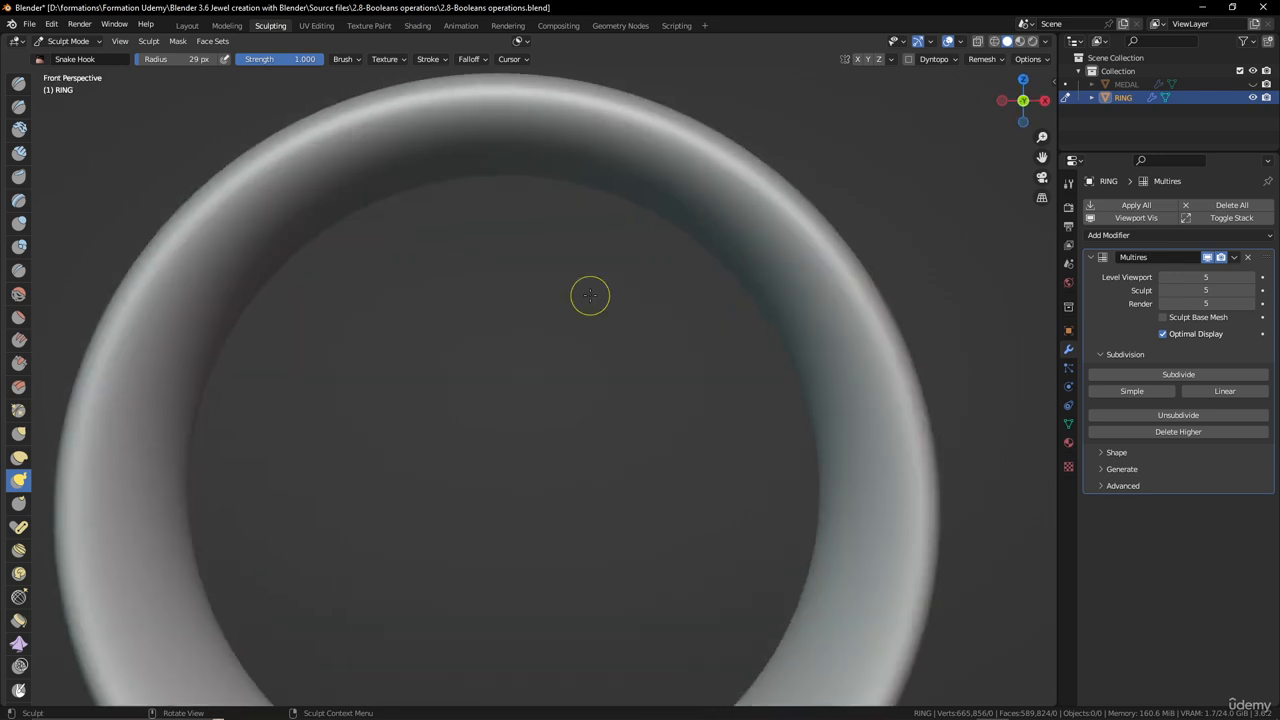
key(KP_5)
scroll(589, 294, up, 1)
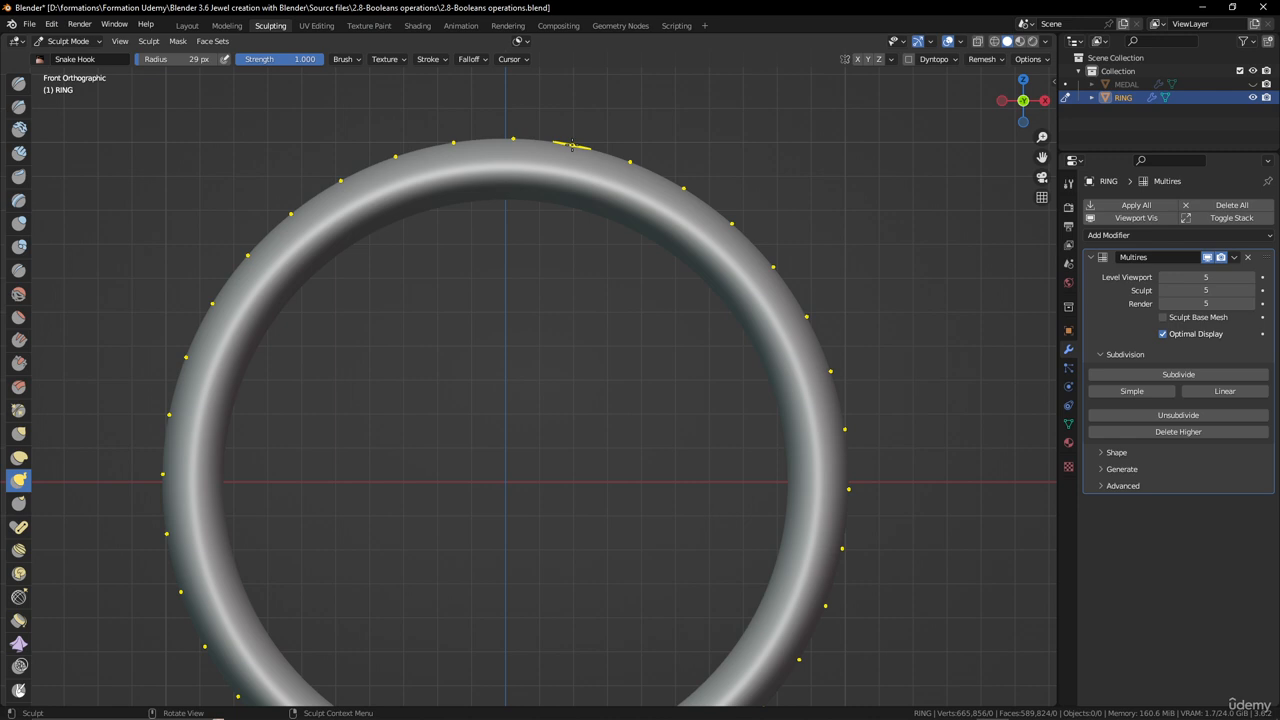
drag(572, 146, 606, 111)
scroll(650, 264, down, 1)
middle_drag(654, 274, 420, 271)
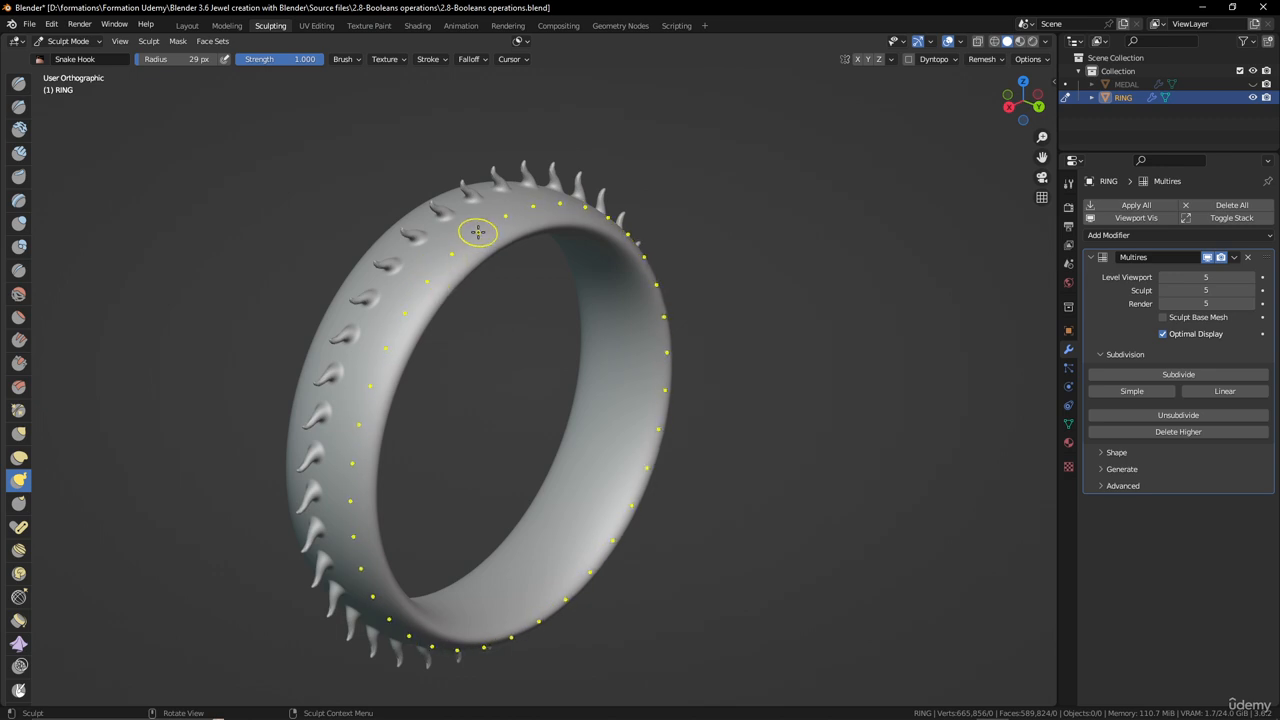
- Pull two more rows of Snake Hook spikes outward along both edges of the ring
middle_drag(477, 229, 512, 222)
drag(494, 238, 545, 214)
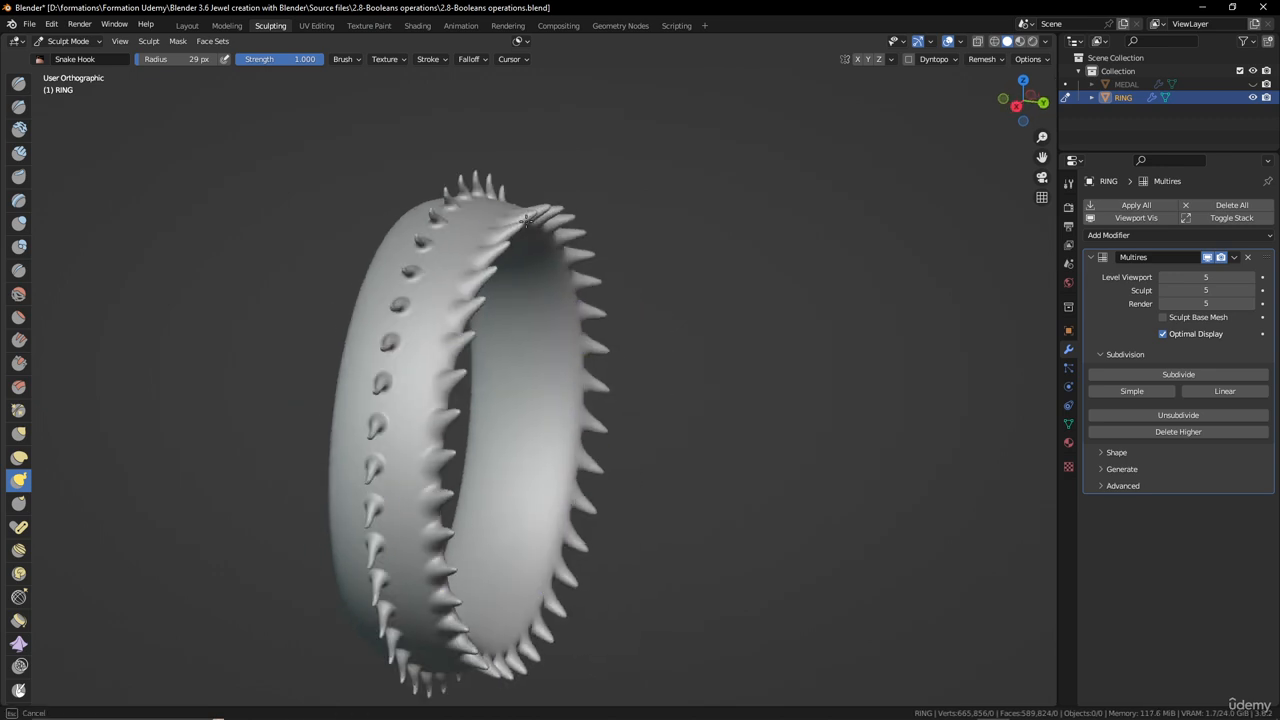
drag(374, 260, 338, 254)
mouse_move(432, 330)
middle_down()
mouse_move(441, 263)
mouse_move(475, 358)
middle_up()
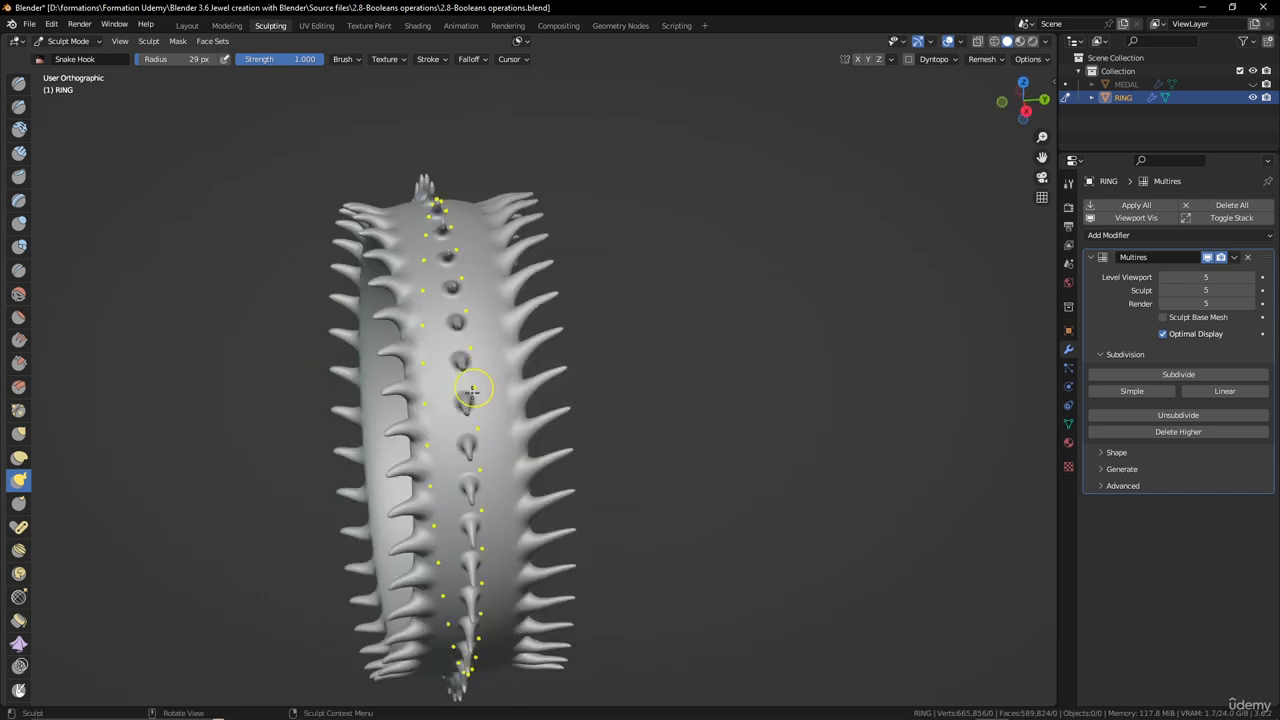
middle_drag(513, 505, 493, 425)
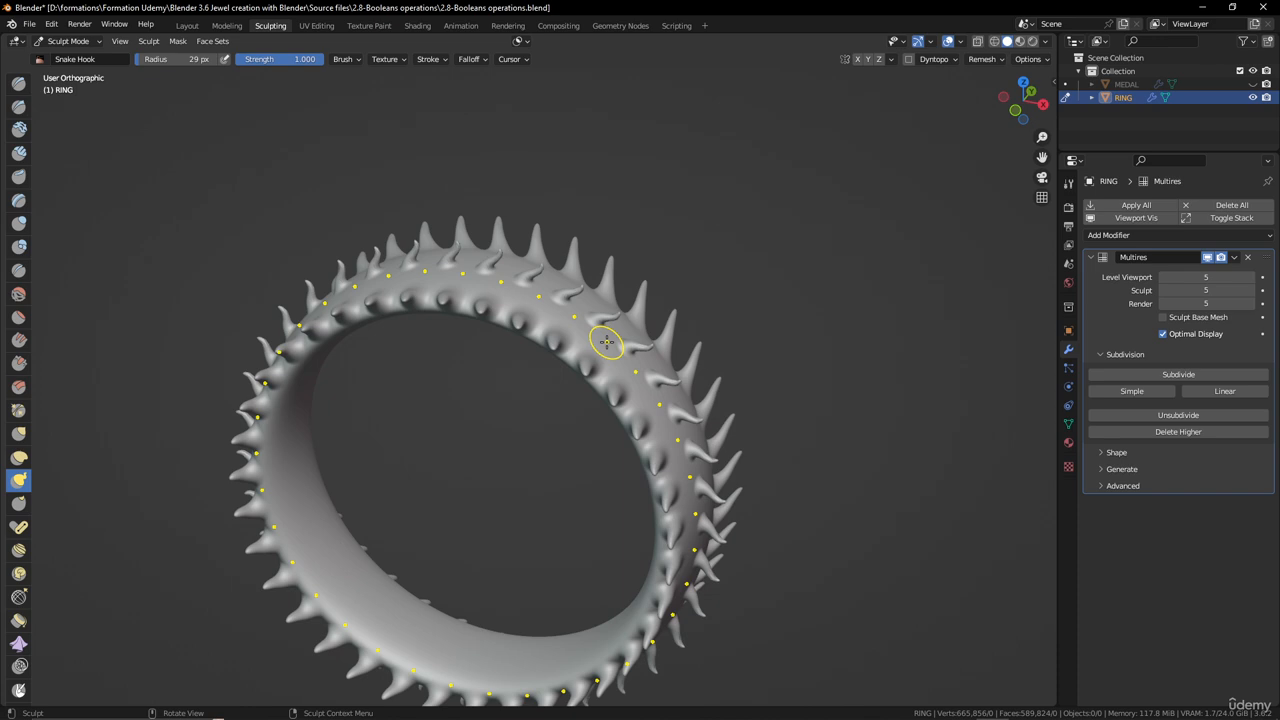
- Undo all the Snake Hook spikes pulled out of the ring
key(ctrl+z)
key(ctrl+z)
key(ctrl+z)
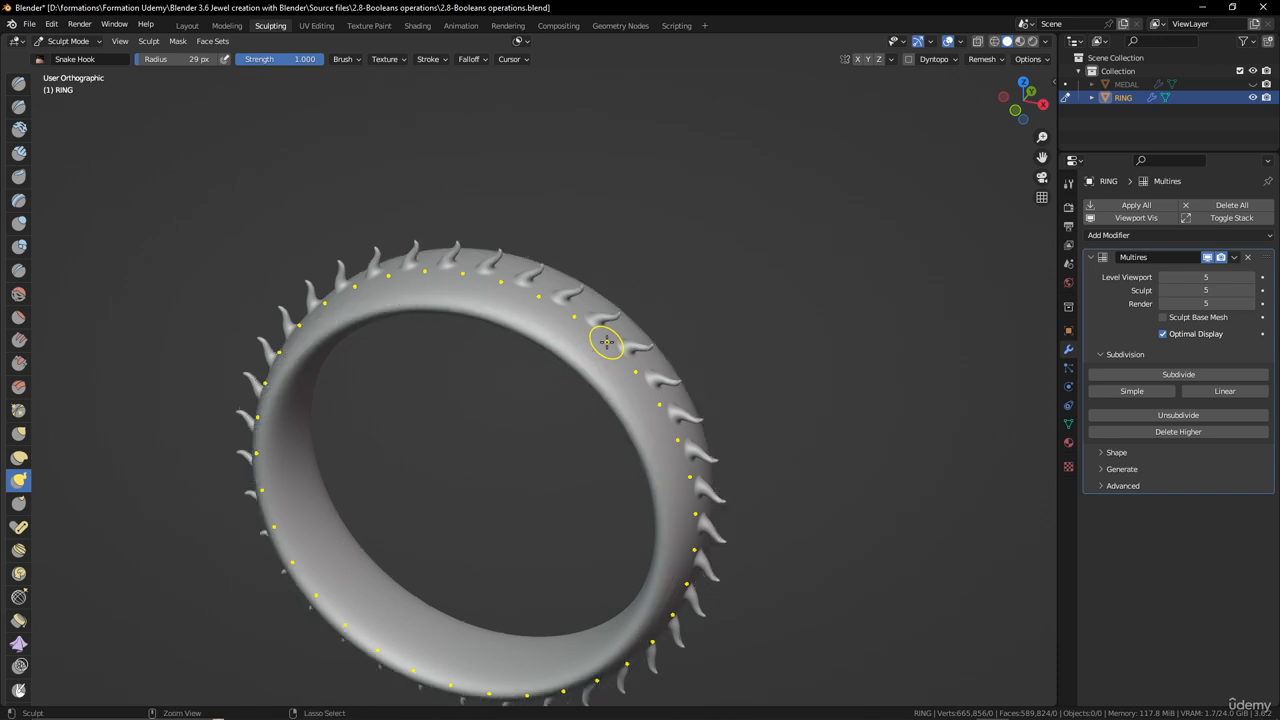
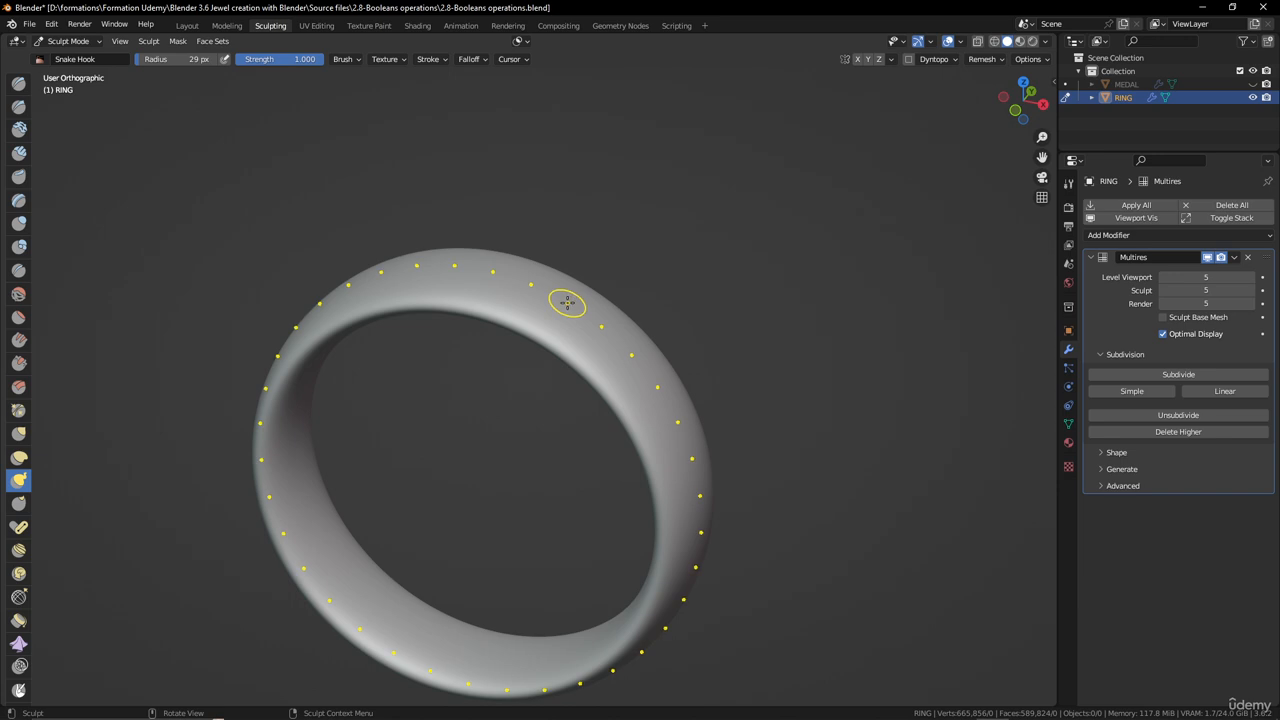
- Return the RING to Object Mode
click(91, 44)
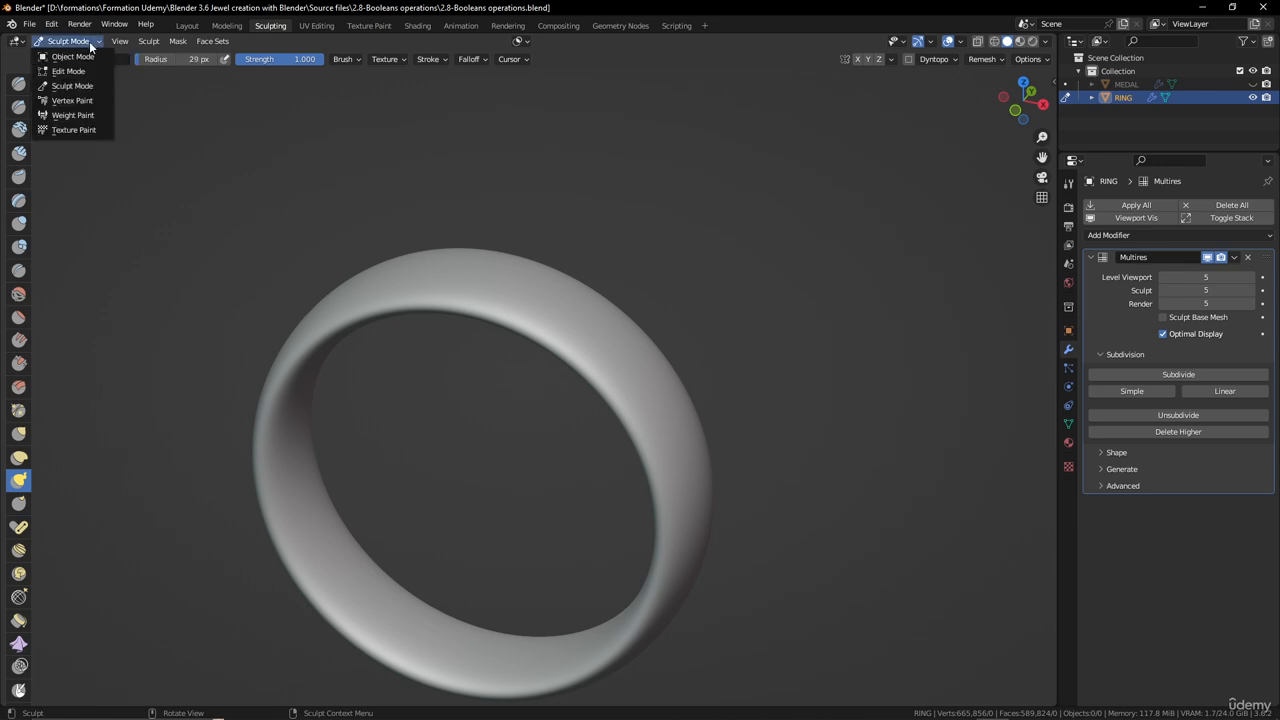
click(80, 58)
scroll(586, 299, down, 5)
scroll(597, 331, up, 3)
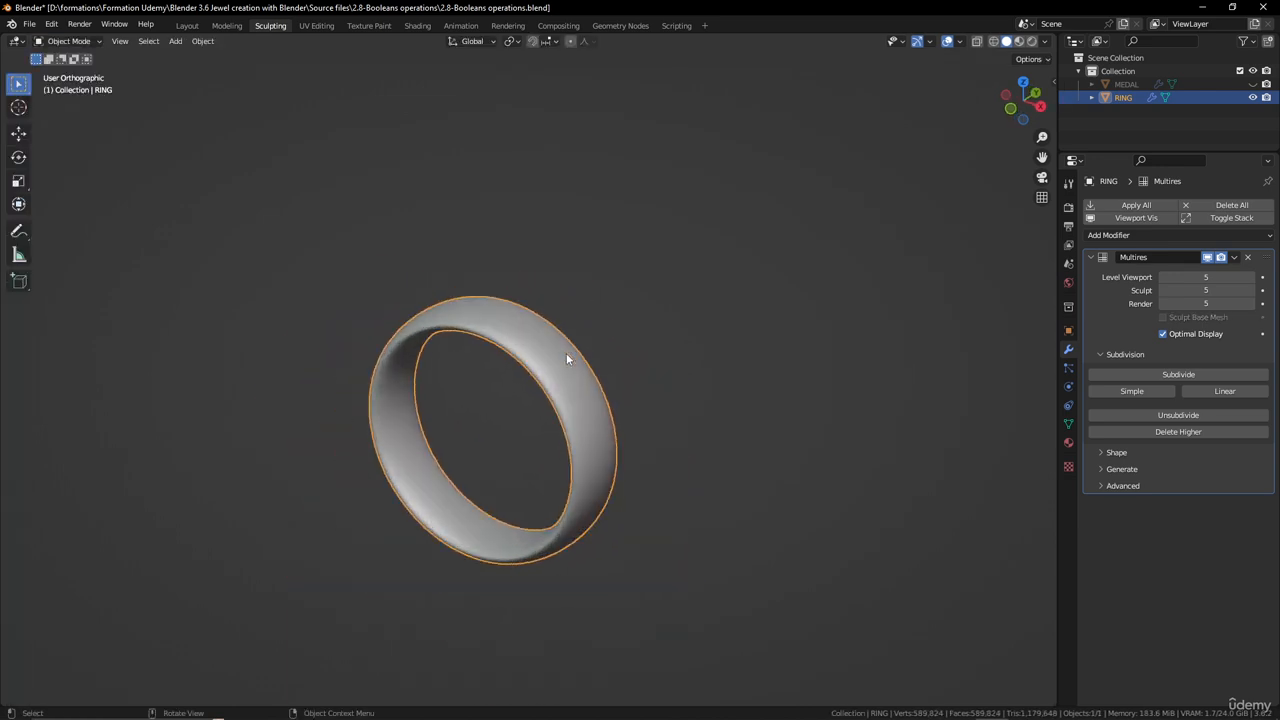
middle_drag(566, 357, 618, 340)
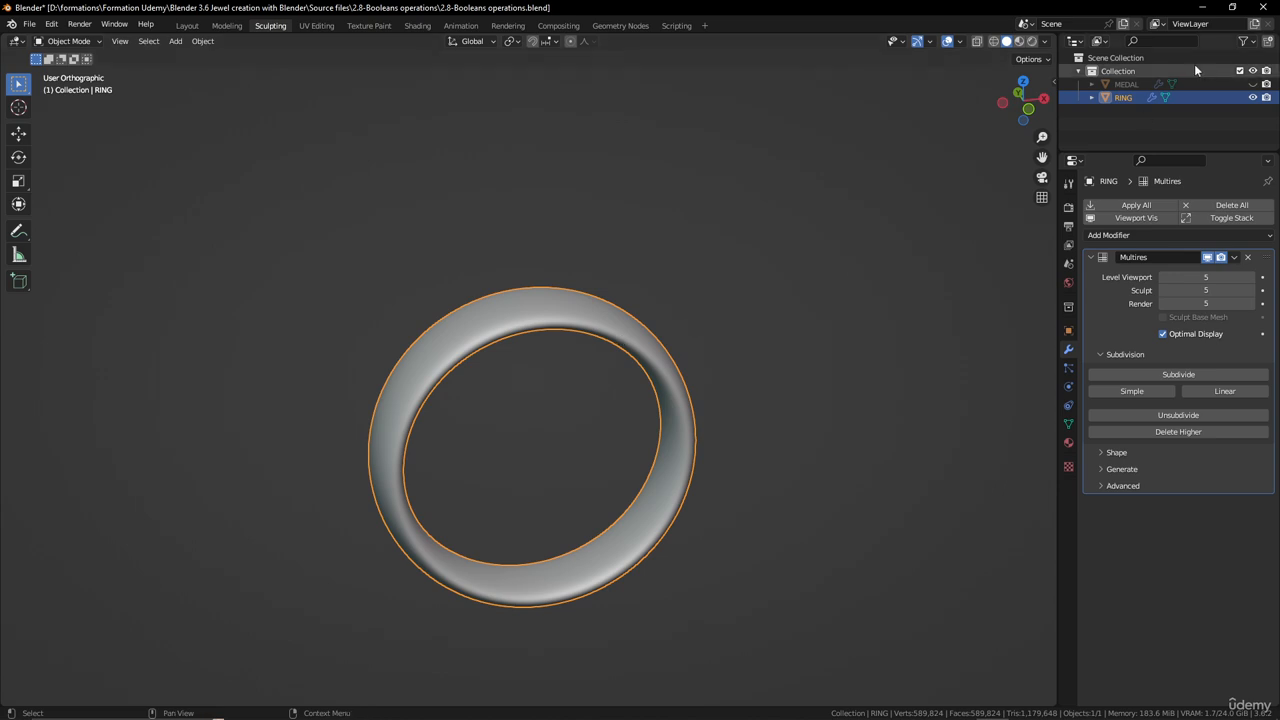
- Unhide the MEDAL so it shows together with the RING
click(1253, 84)
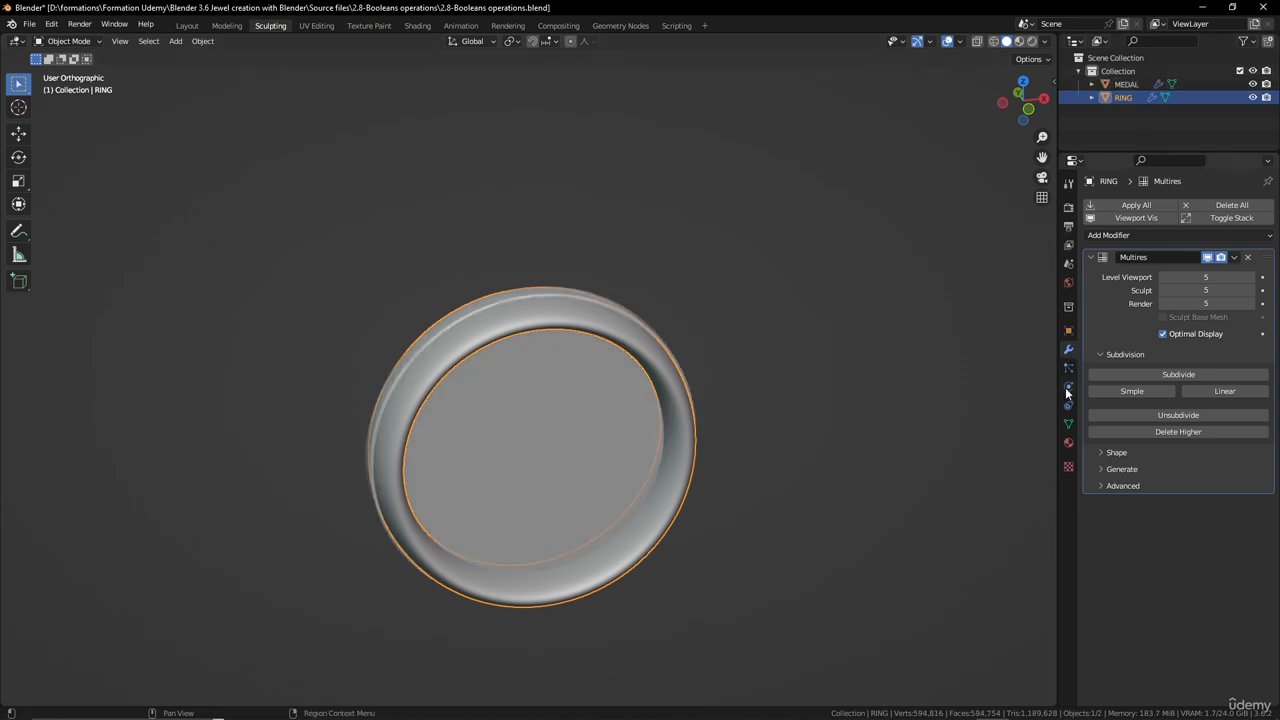
middle_drag(594, 384, 400, 420)
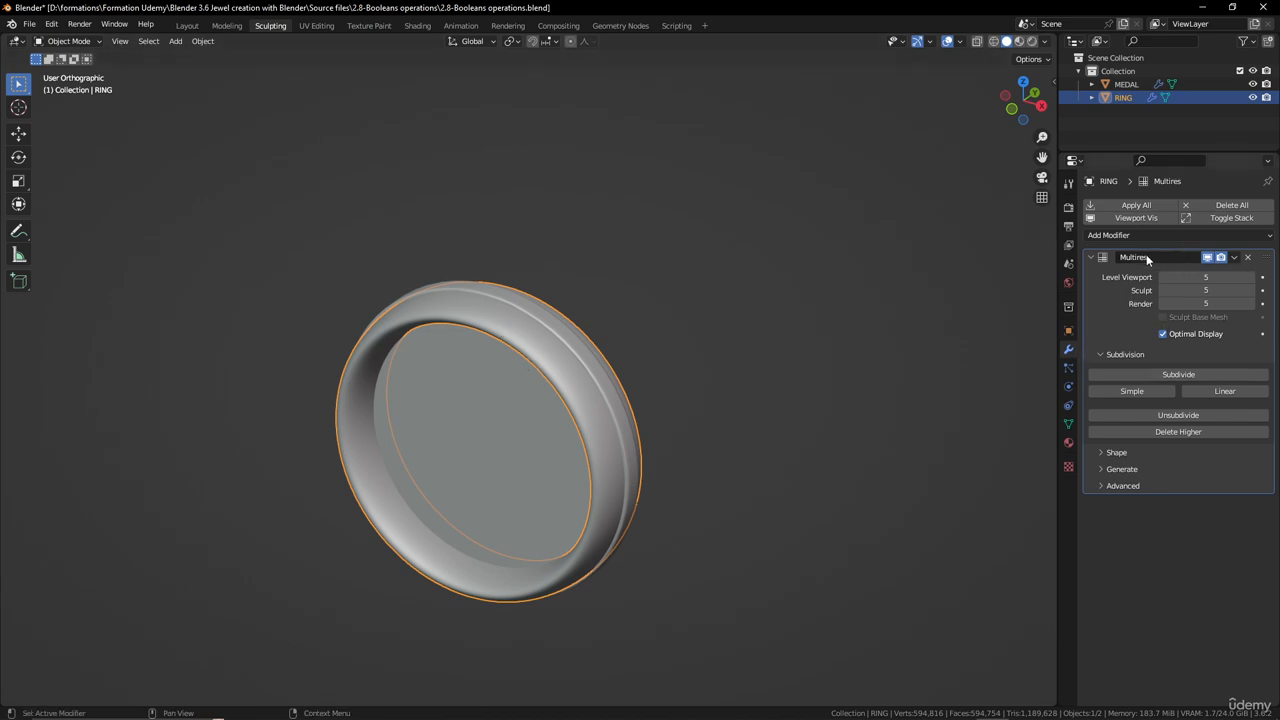
scroll(485, 375, up, 2)
- Examine the RING's base mesh in Edit Mode and return to Object Mode
key(Tab)
scroll(620, 365, up, 5)
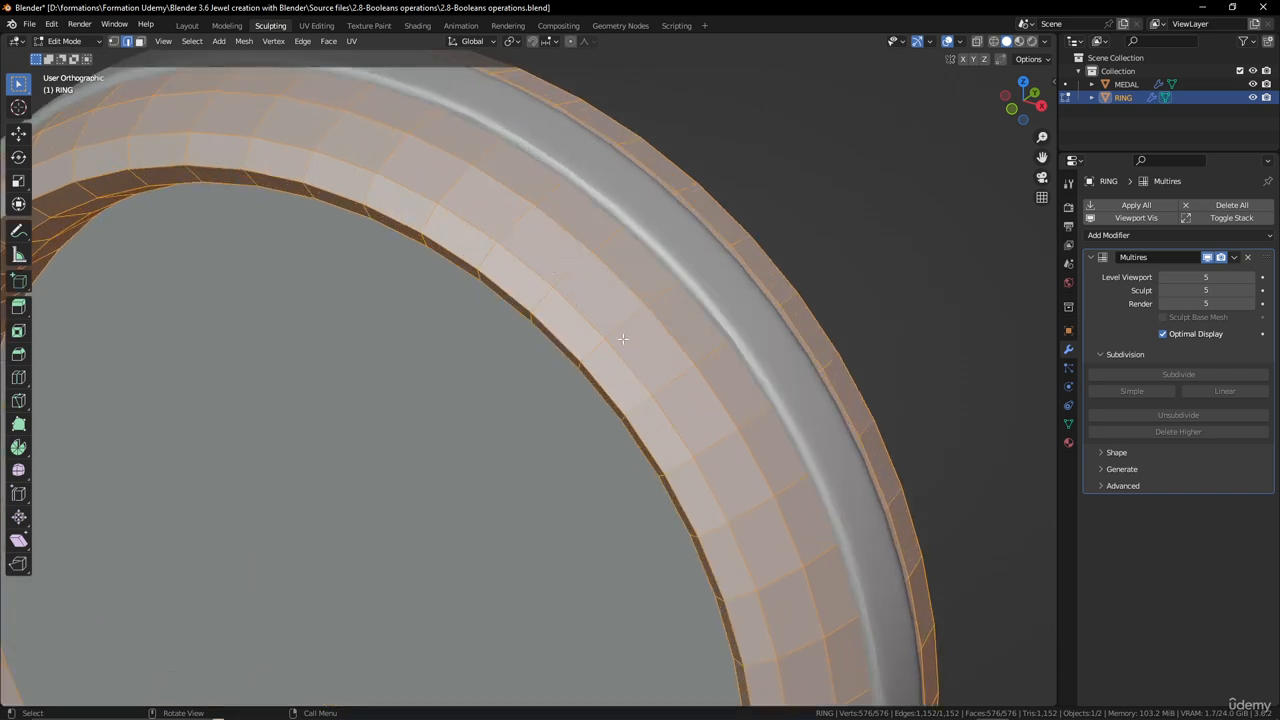
scroll(724, 338, down, 5)
scroll(724, 338, up, 2)
key(Tab)
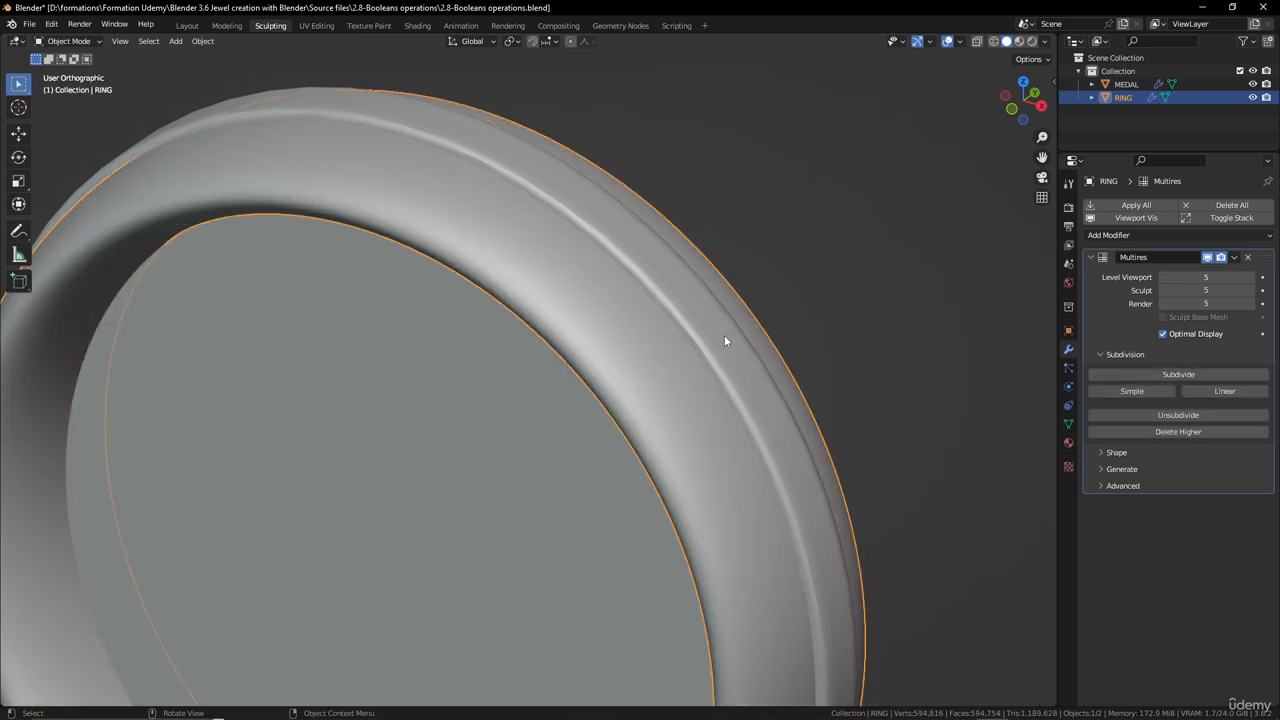
scroll(725, 341, down, 3)
shift+middle_drag(682, 380, 710, 325)
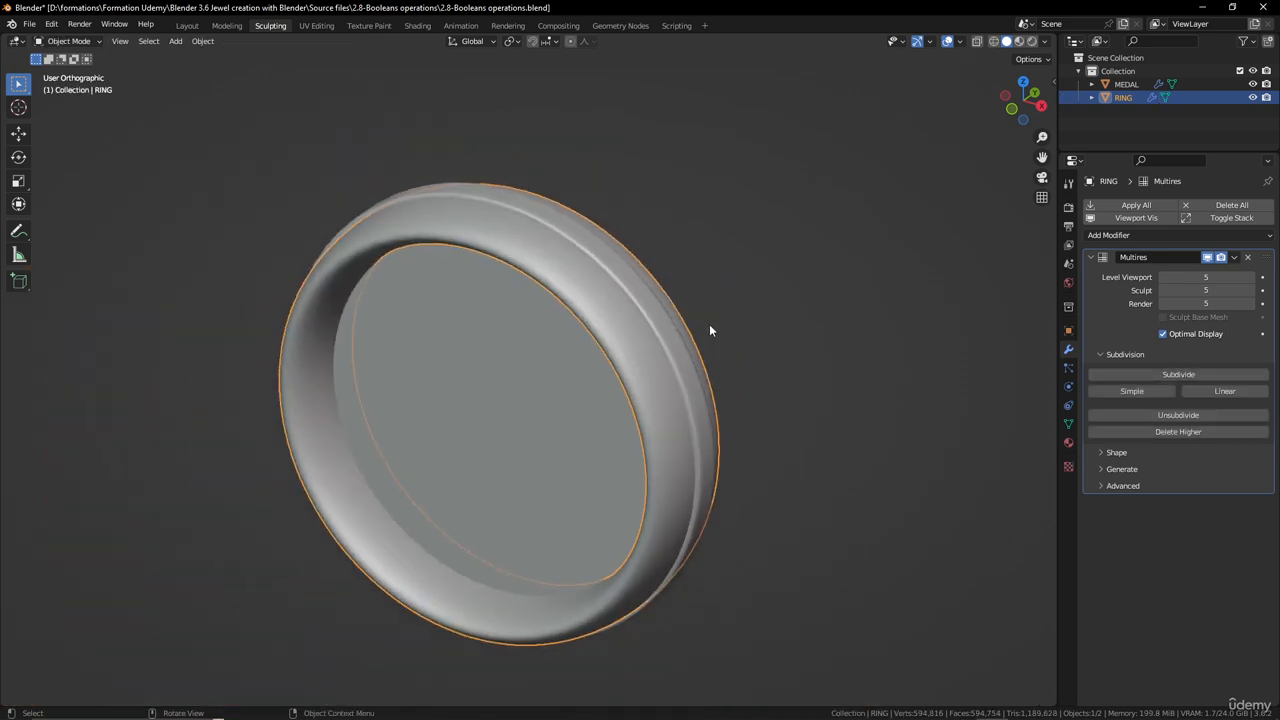
scroll(760, 325, down, 4)
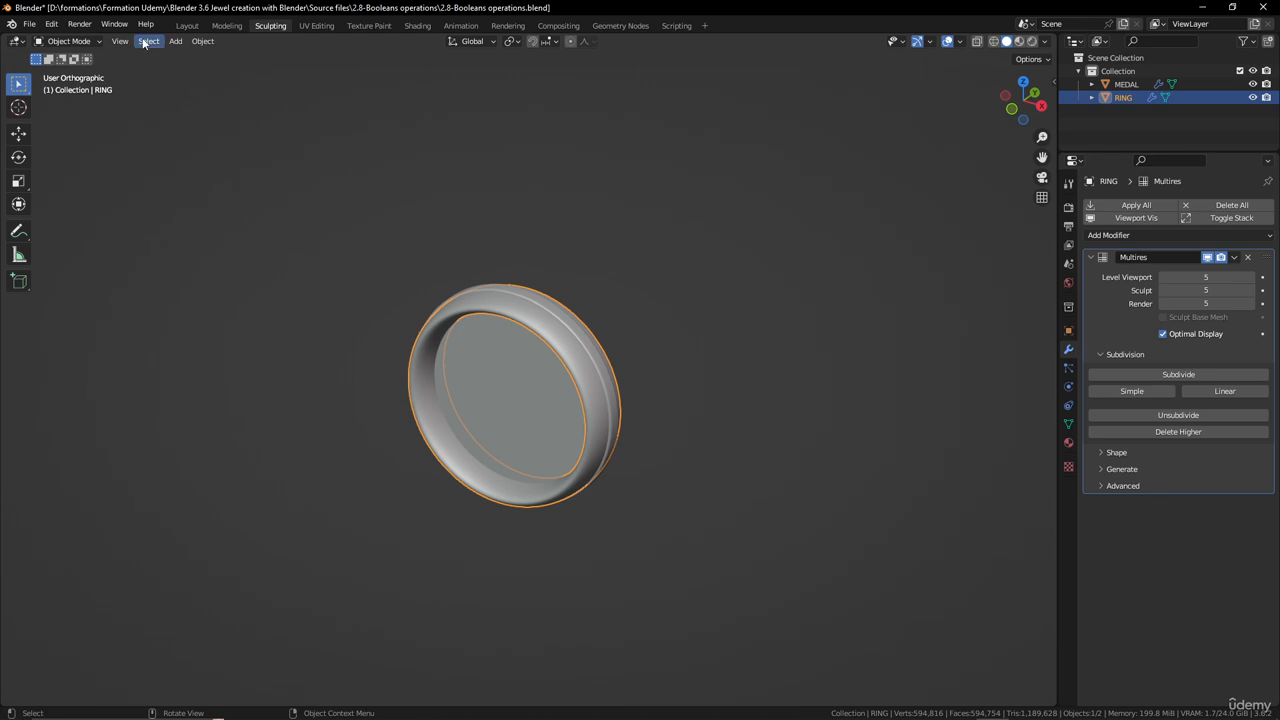
- In the Layout workspace, add an ico sphere with 2 subdivisions and a 1 mm radius at the centre of the ring
click(187, 25)
scroll(704, 310, down, 1)
middle_drag(704, 310, 689, 305)
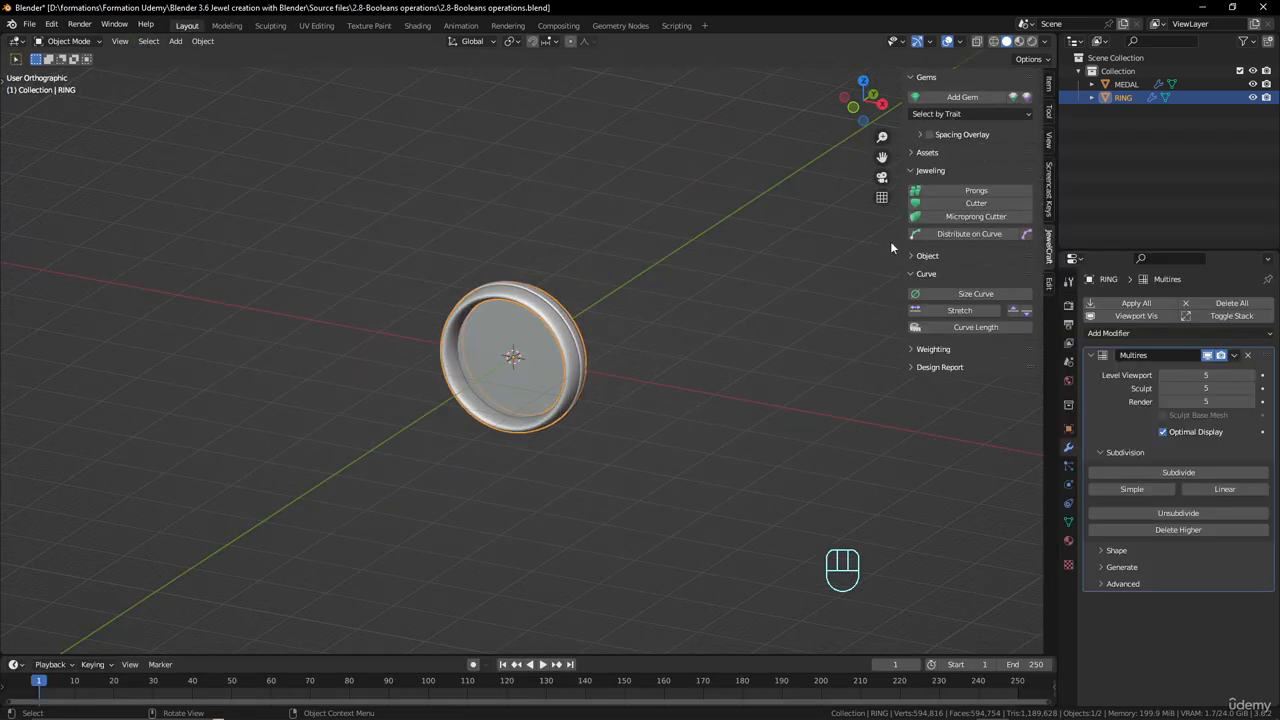
click(1114, 123)
middle_drag(570, 306, 589, 311)
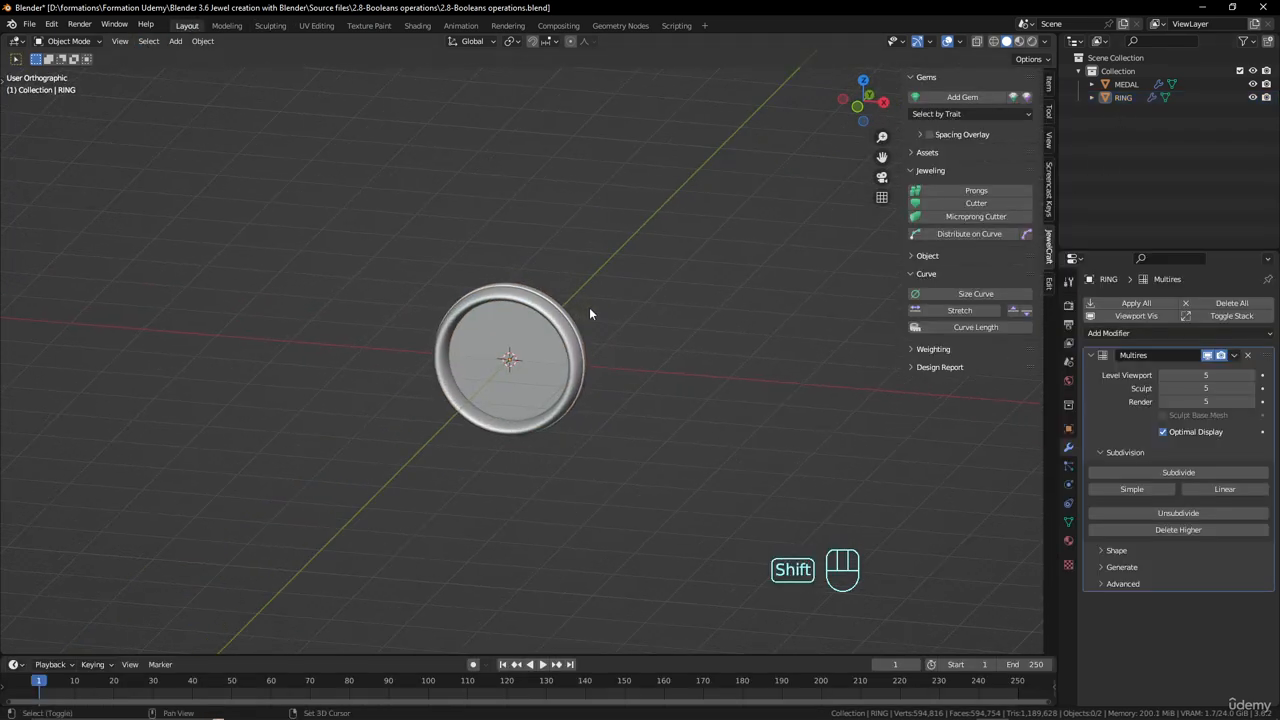
key(shift+a)
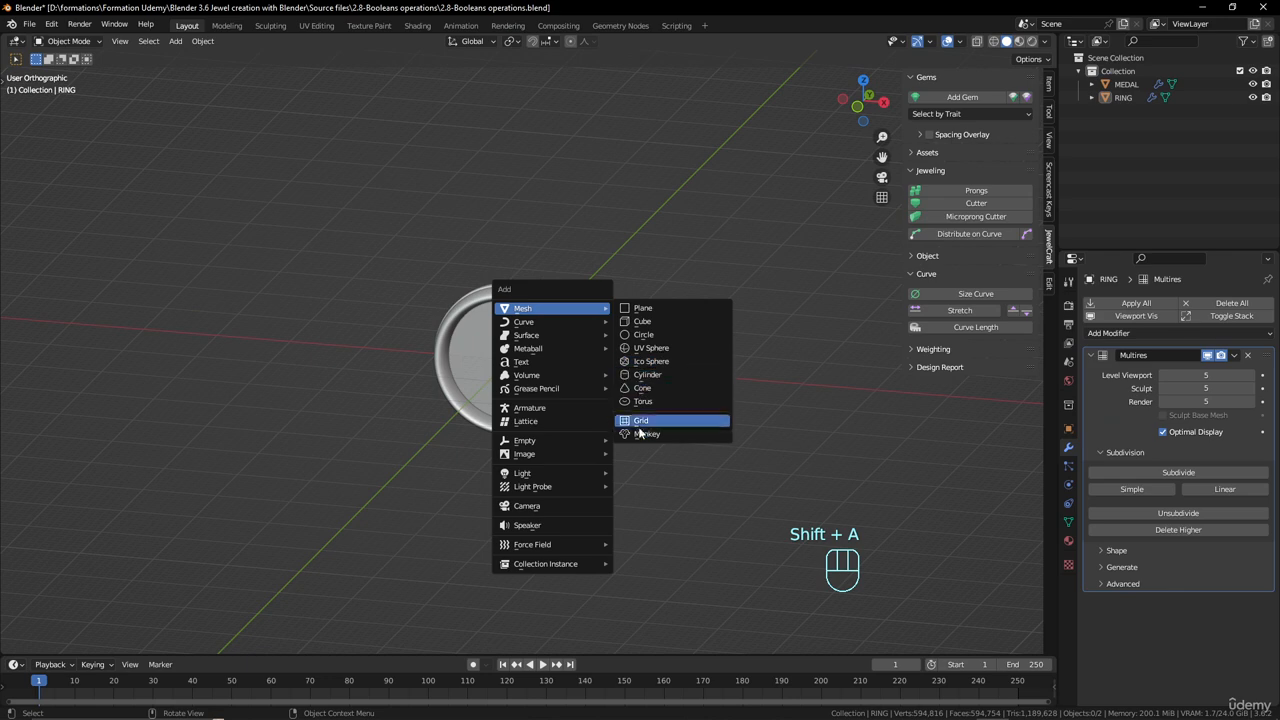
click(648, 363)
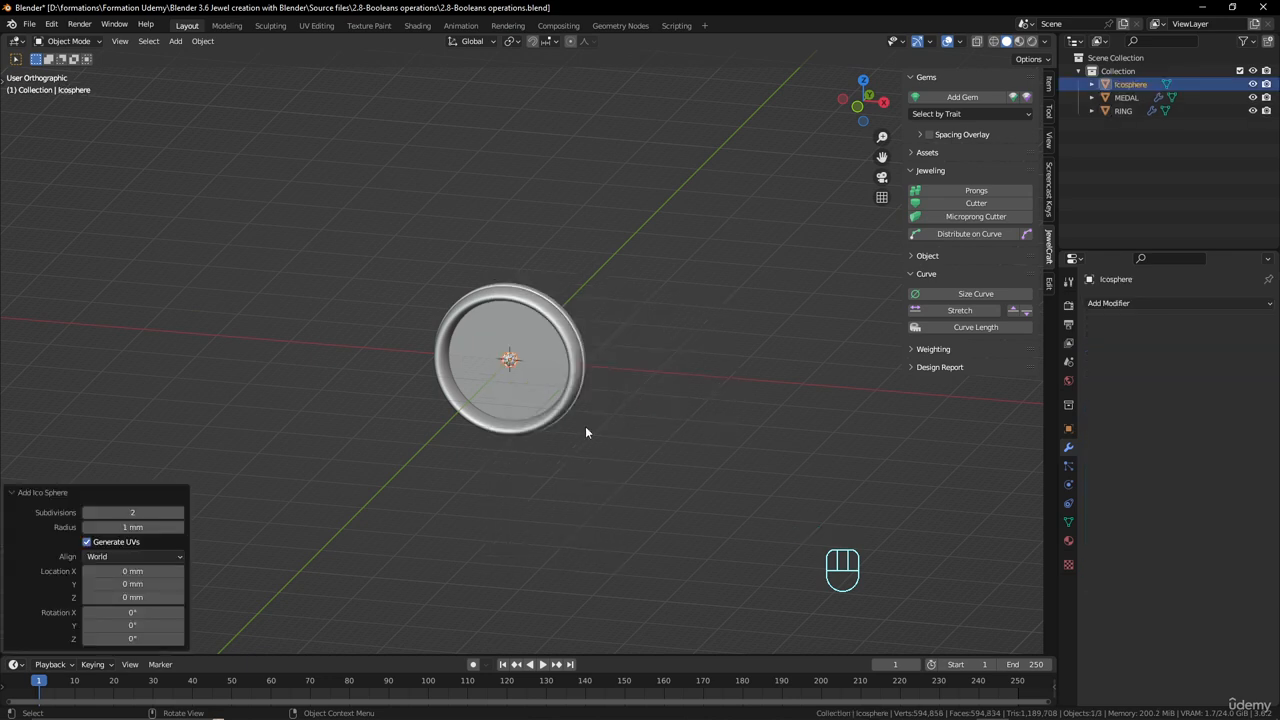
- Scale up the icosphere's mesh in Edit Mode until it nearly fills the ring's opening, and return to Object Mode
scroll(586, 432, up, 5)
scroll(420, 430, down, 2)
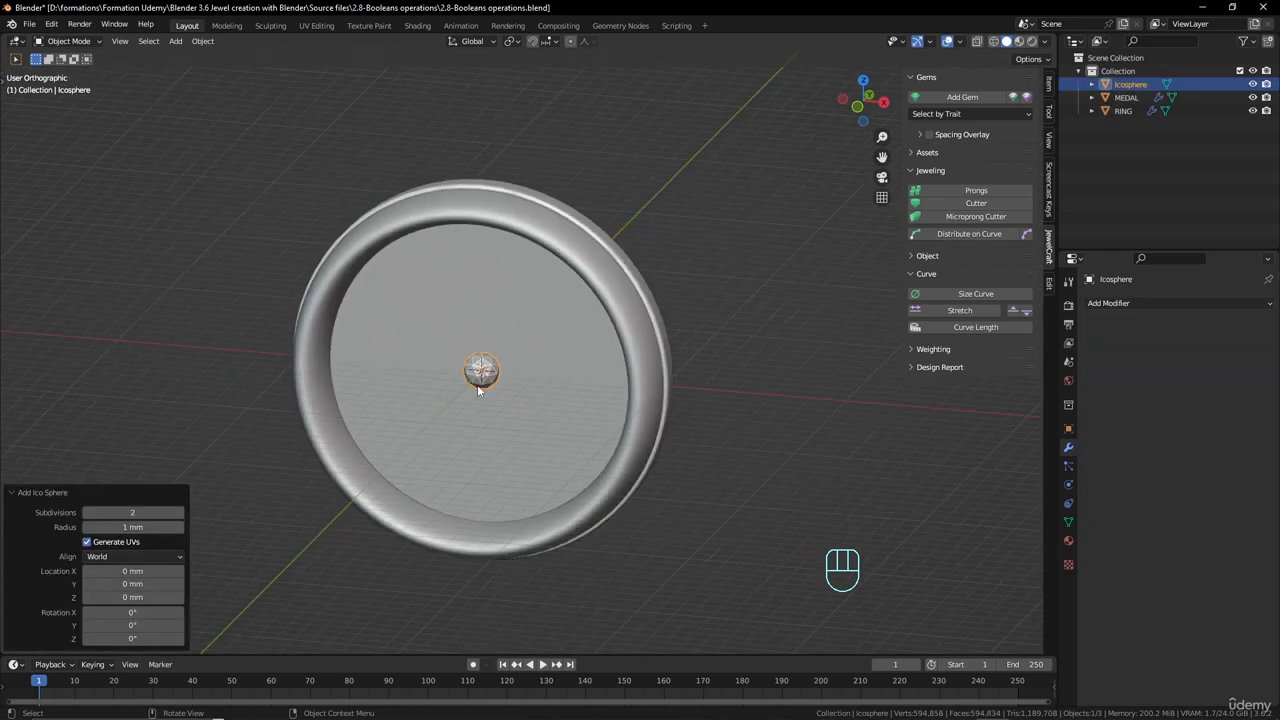
key(Tab)
key(s)
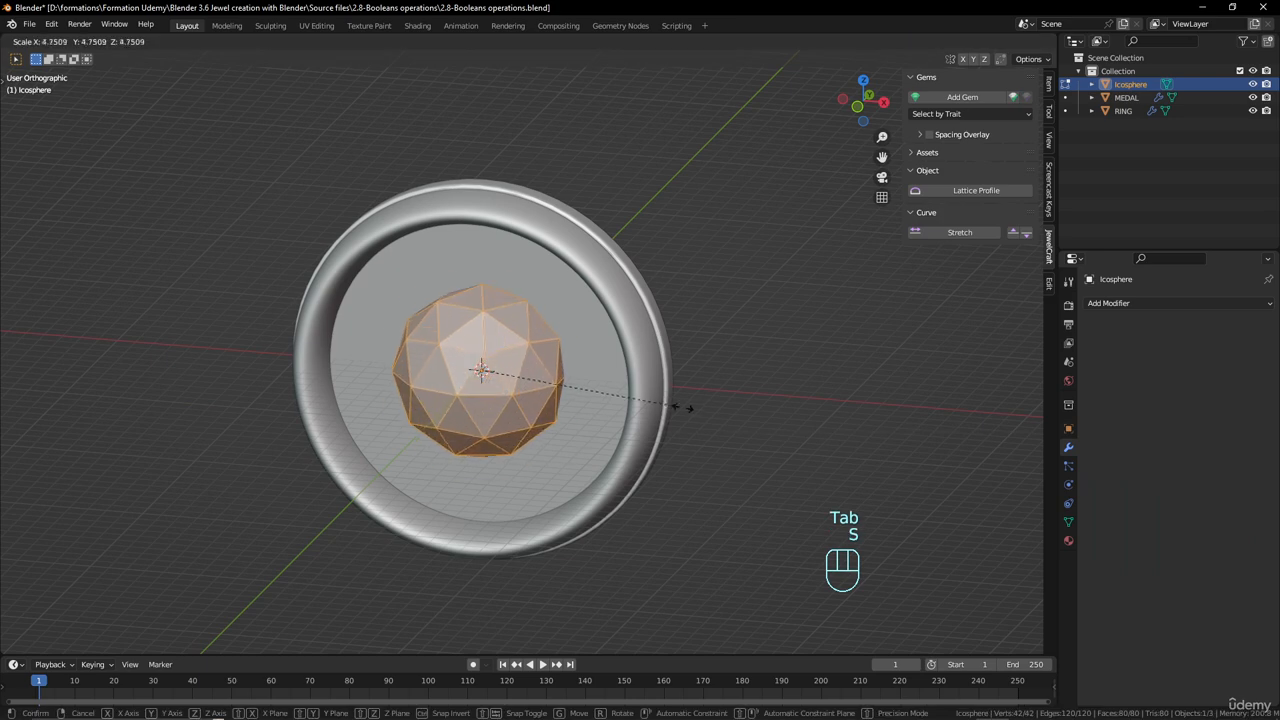
click(848, 424)
key(Tab)
scroll(467, 404, down, 2)
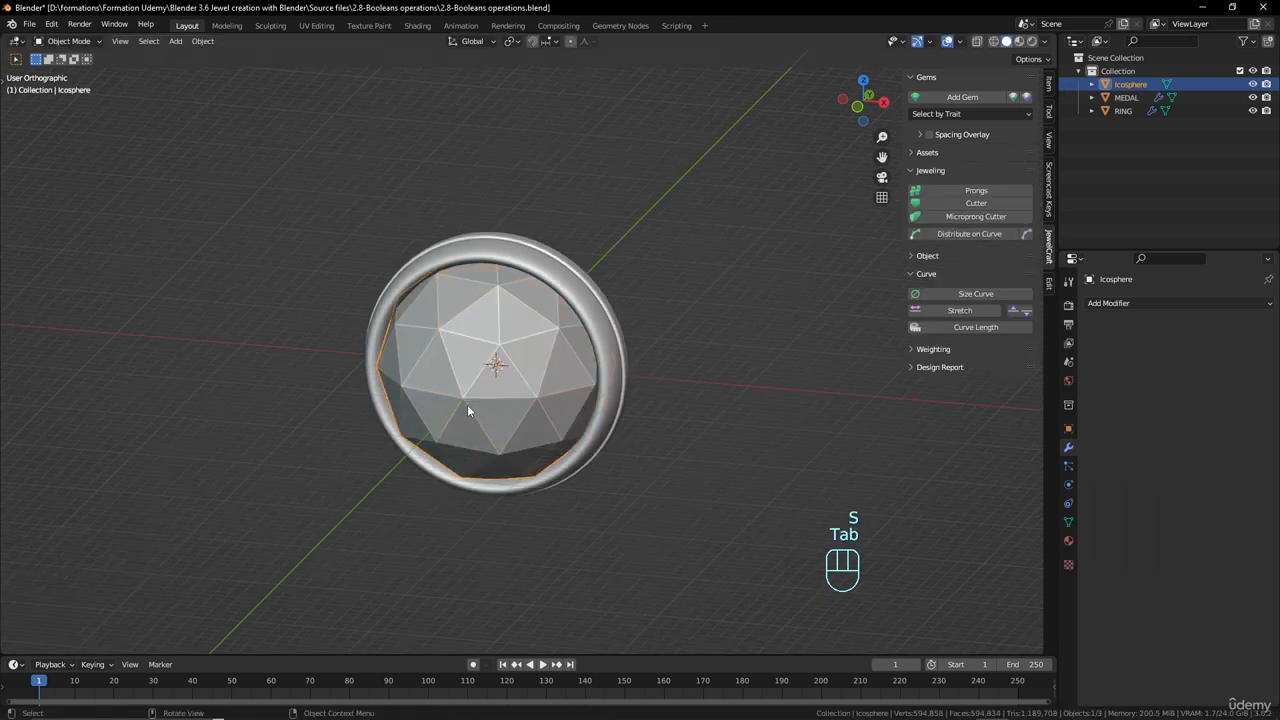
- Hide the MEDAL and the RING so only the icosphere is shown
middle_drag(467, 404, 420, 410)
click(1253, 98)
click(1253, 111)
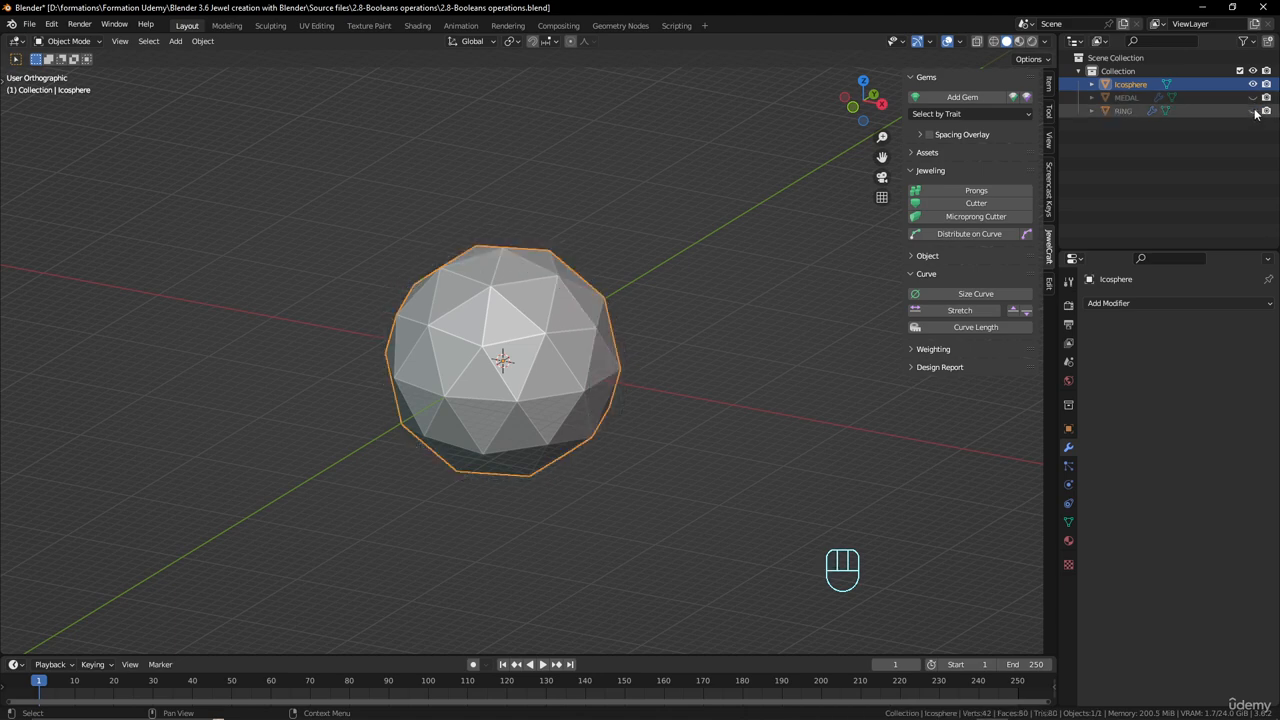
scroll(492, 382, up, 3)
scroll(492, 382, down, 4)
shift+middle_drag(492, 384, 497, 405)
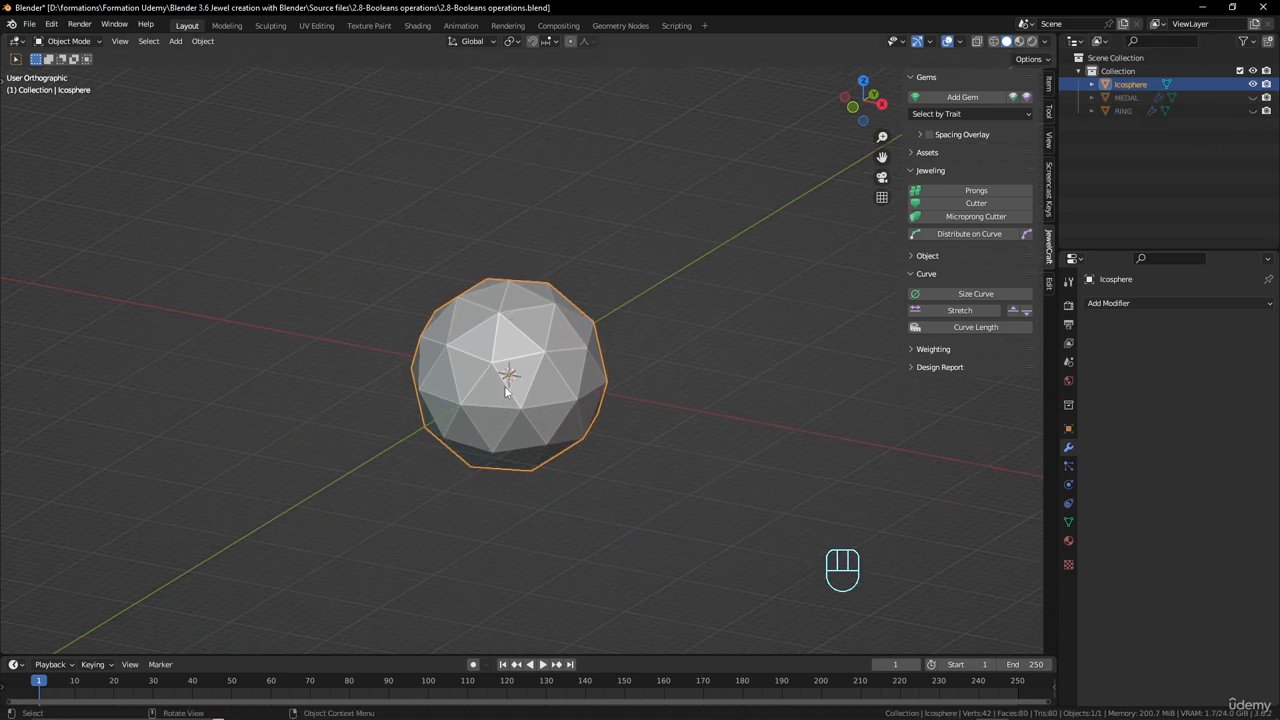
scroll(502, 297, up, 2)
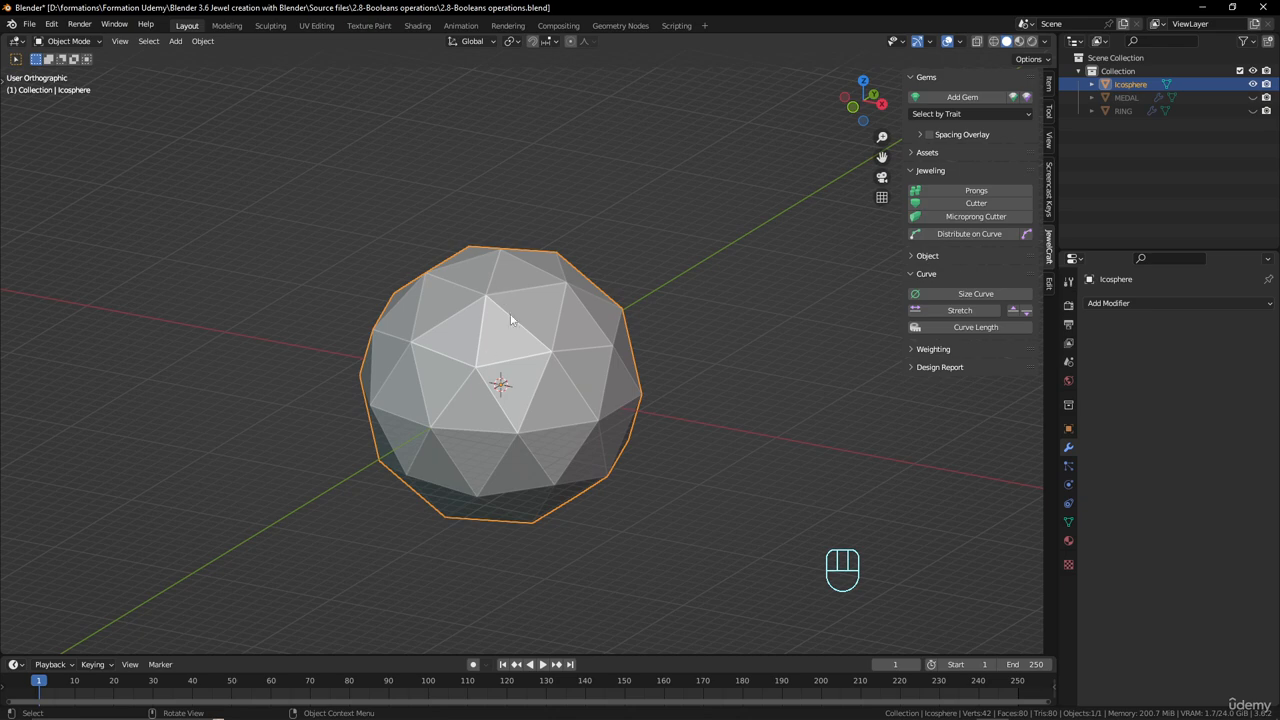
- Try a Subdivision Surface modifier on the icosphere with viewport levels from 3 down to 0, and remove the modifier
click(1170, 302)
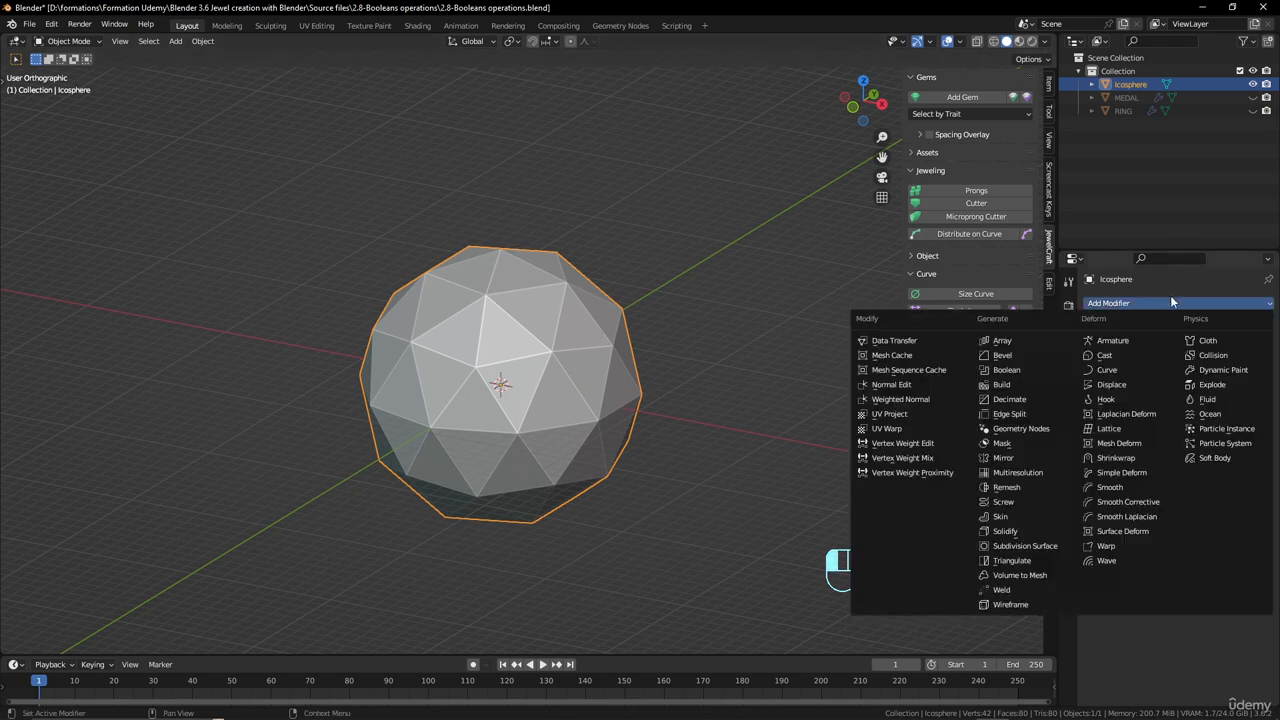
click(1021, 548)
scroll(806, 437, up, 2)
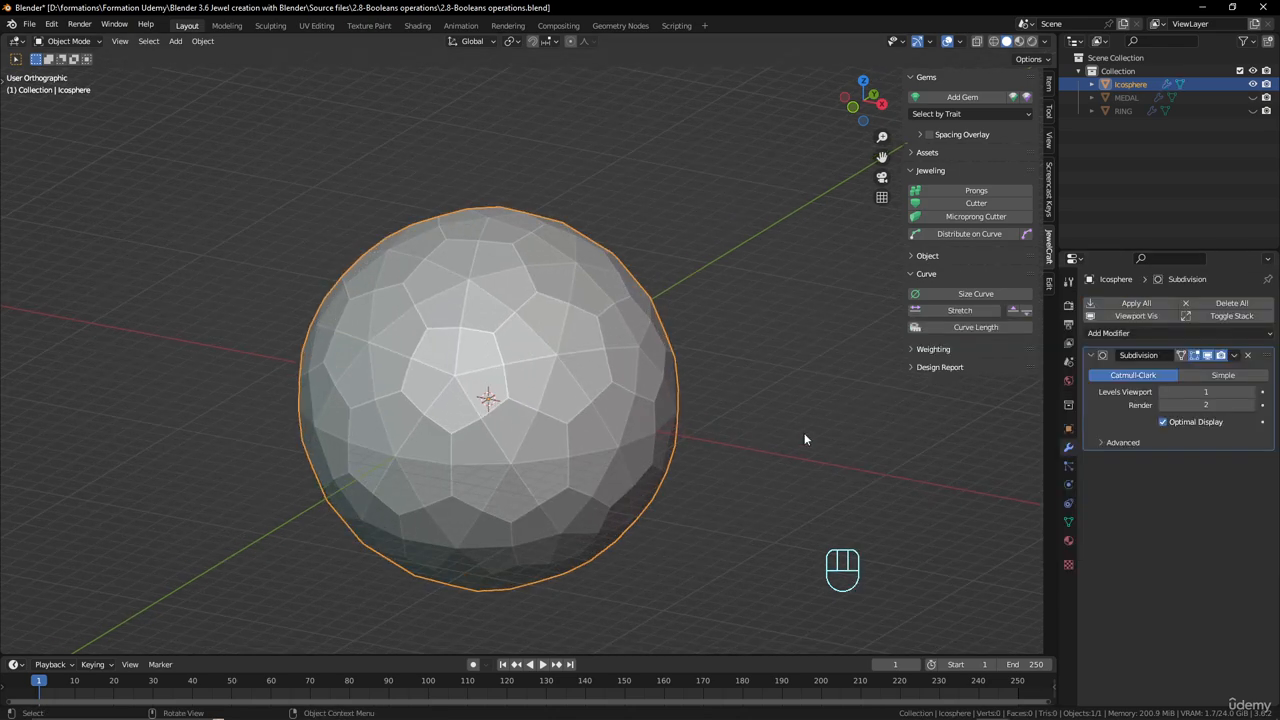
click(1252, 392)
click(1252, 392)
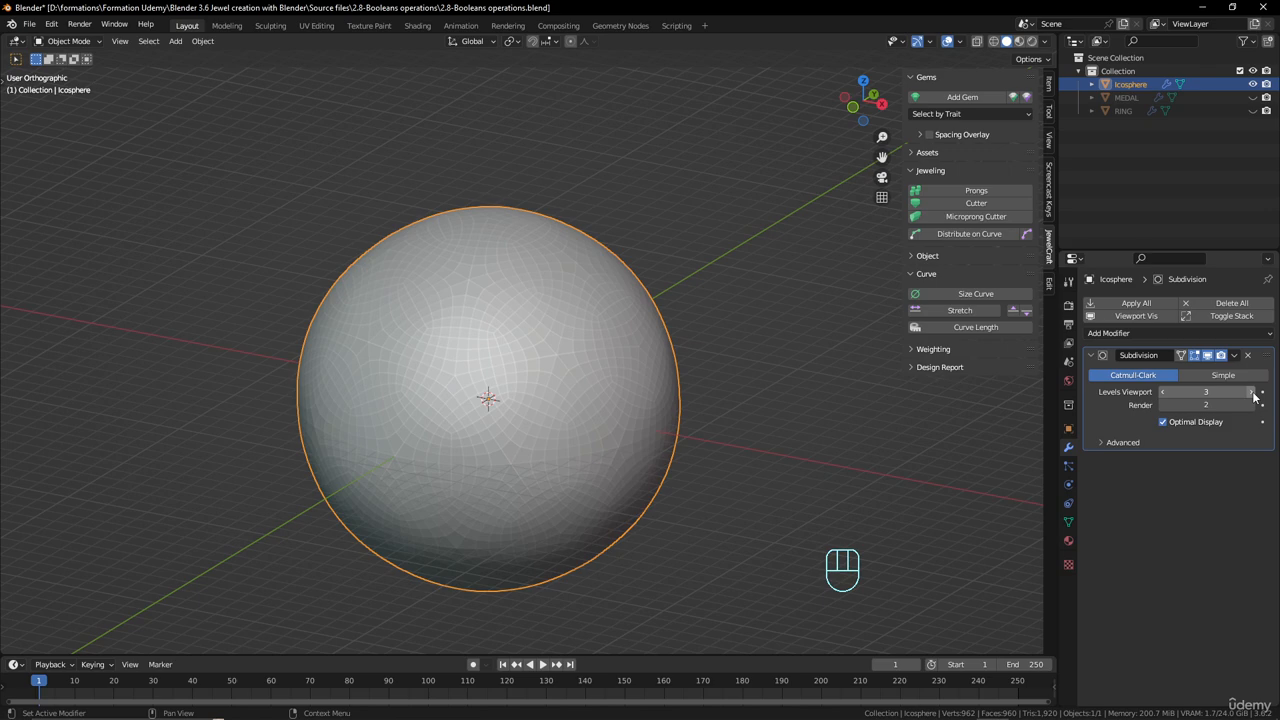
click(1163, 393)
click(1163, 393)
click(1163, 393)
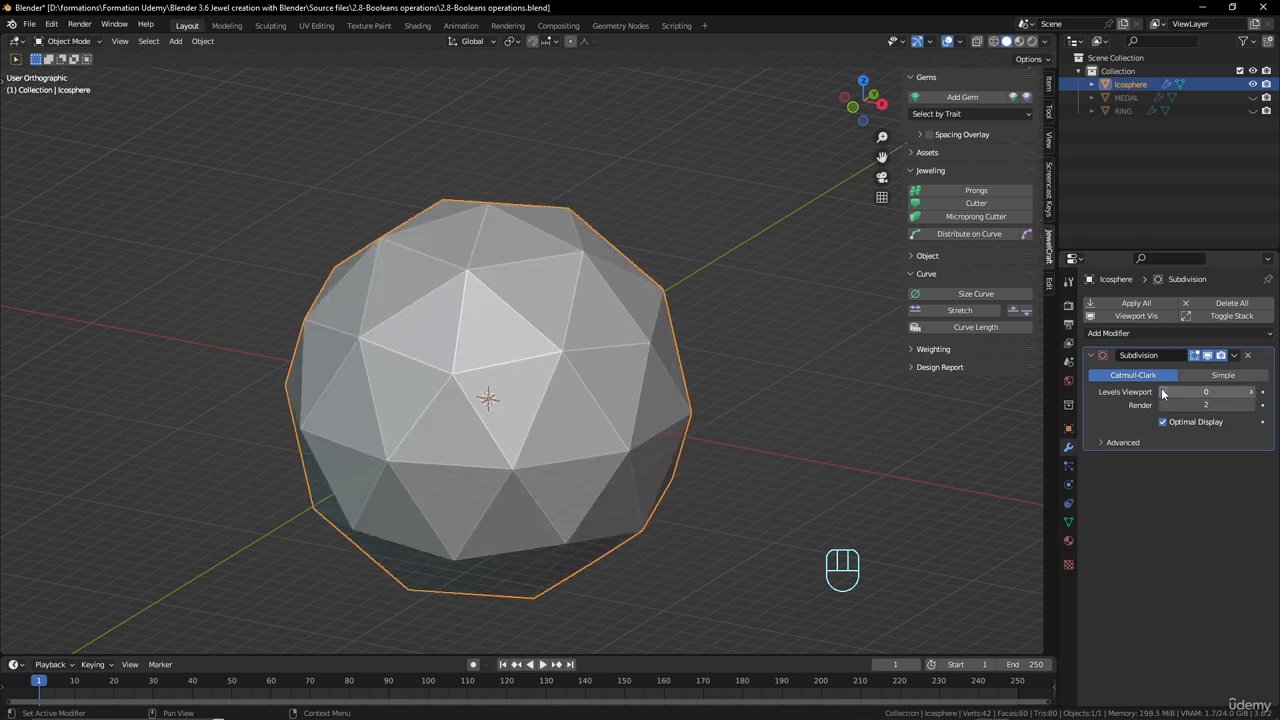
click(1248, 356)
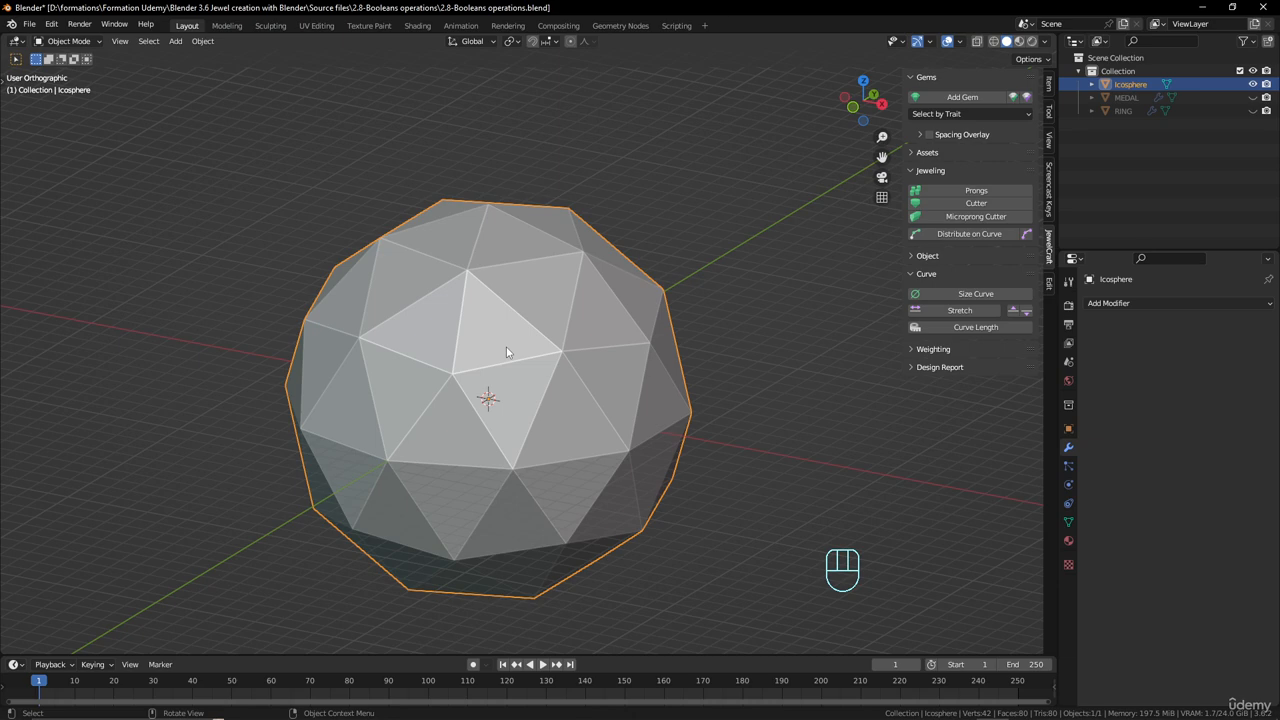
middle_drag(533, 340, 559, 347)
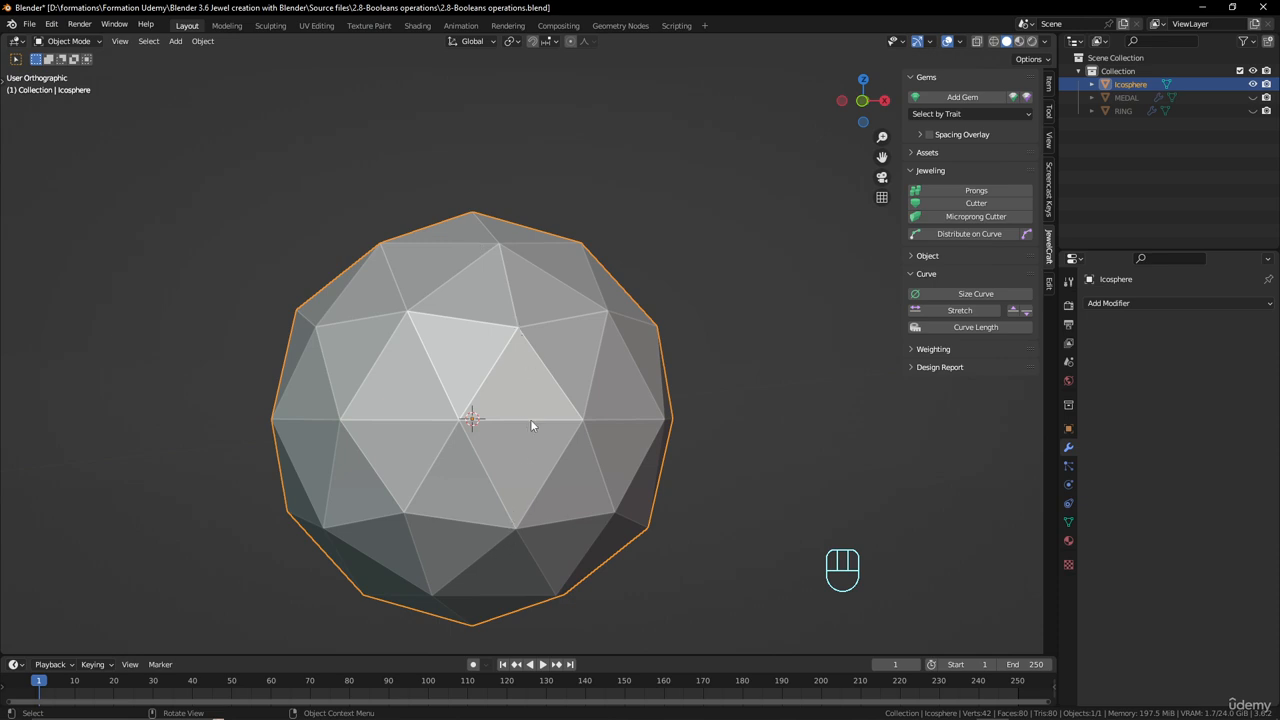
middle_drag(531, 425, 541, 302)
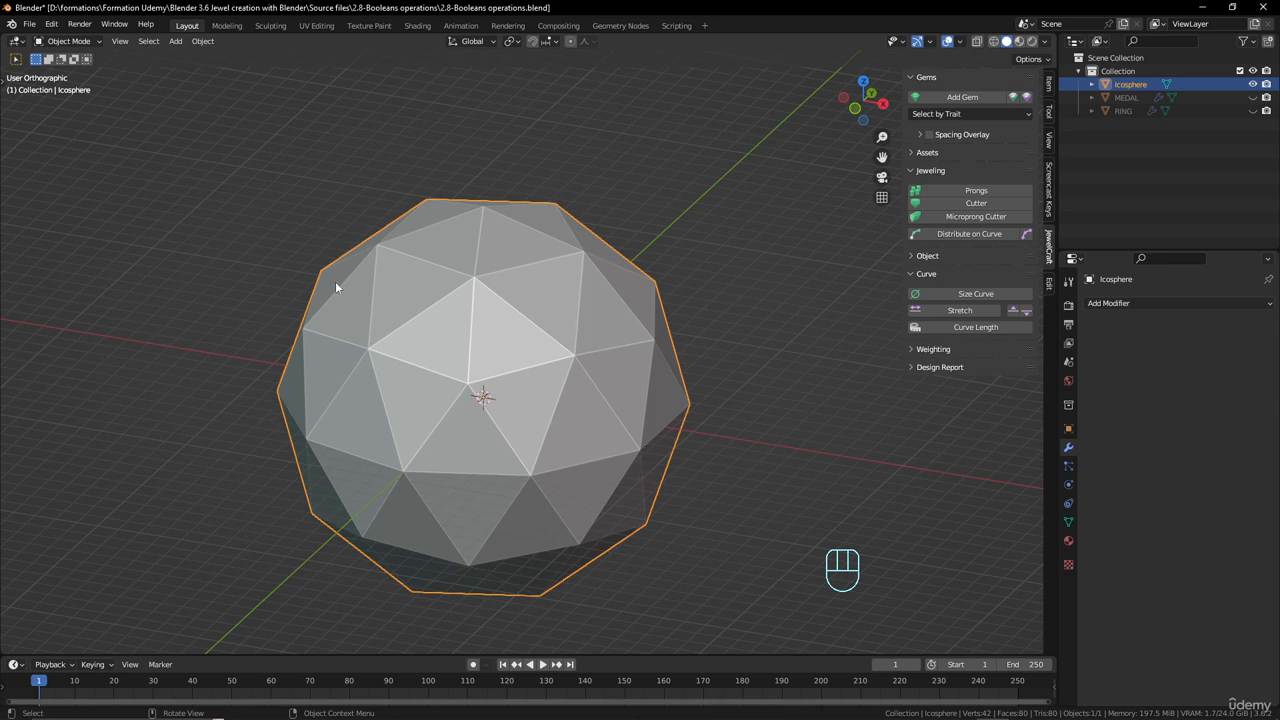
middle_drag(240, 463, 317, 383)
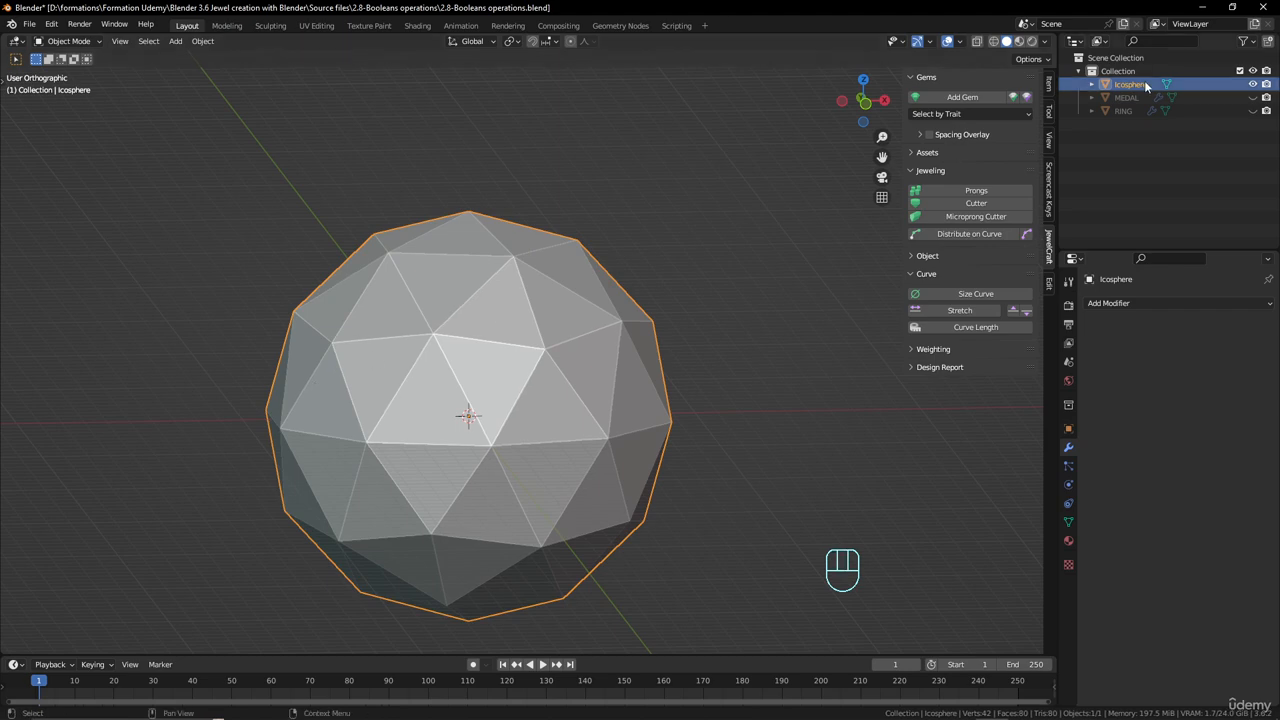
- Bring the icosphere into Sculpt Mode in the Sculpting workspace and set the radial Z symmetry to 1
click(270, 25)
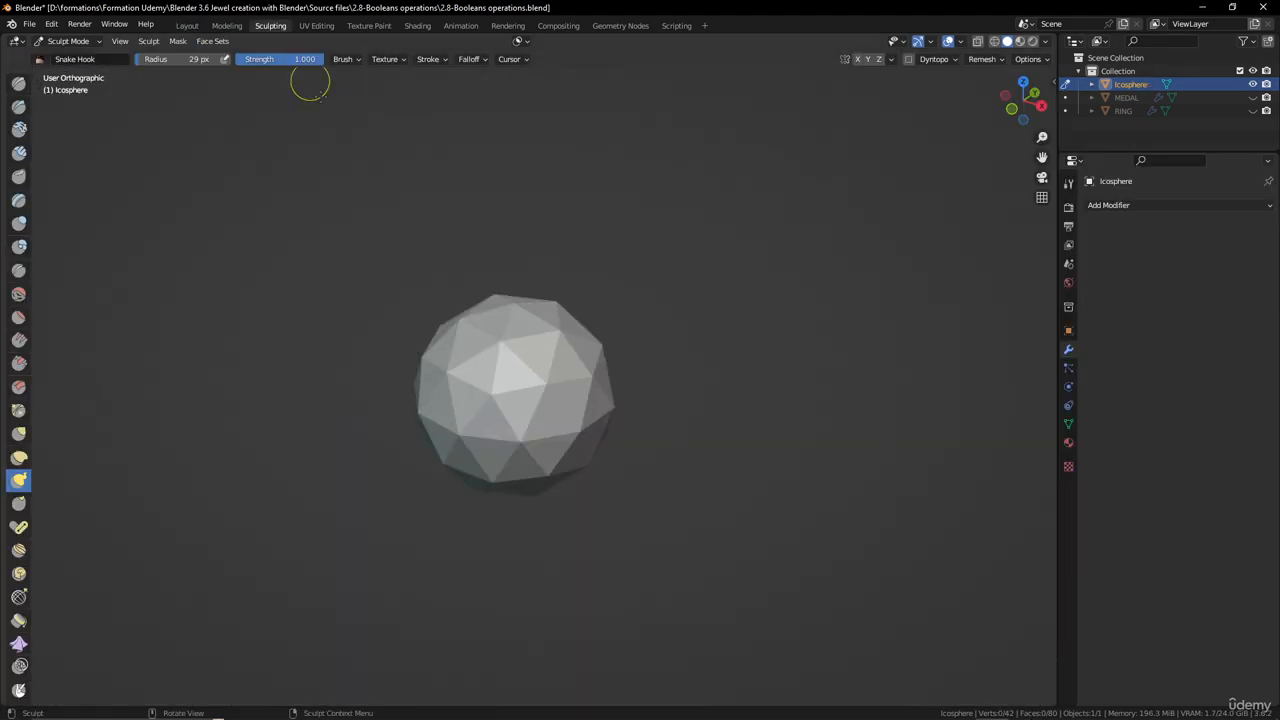
scroll(560, 343, down, 2)
scroll(560, 343, up, 5)
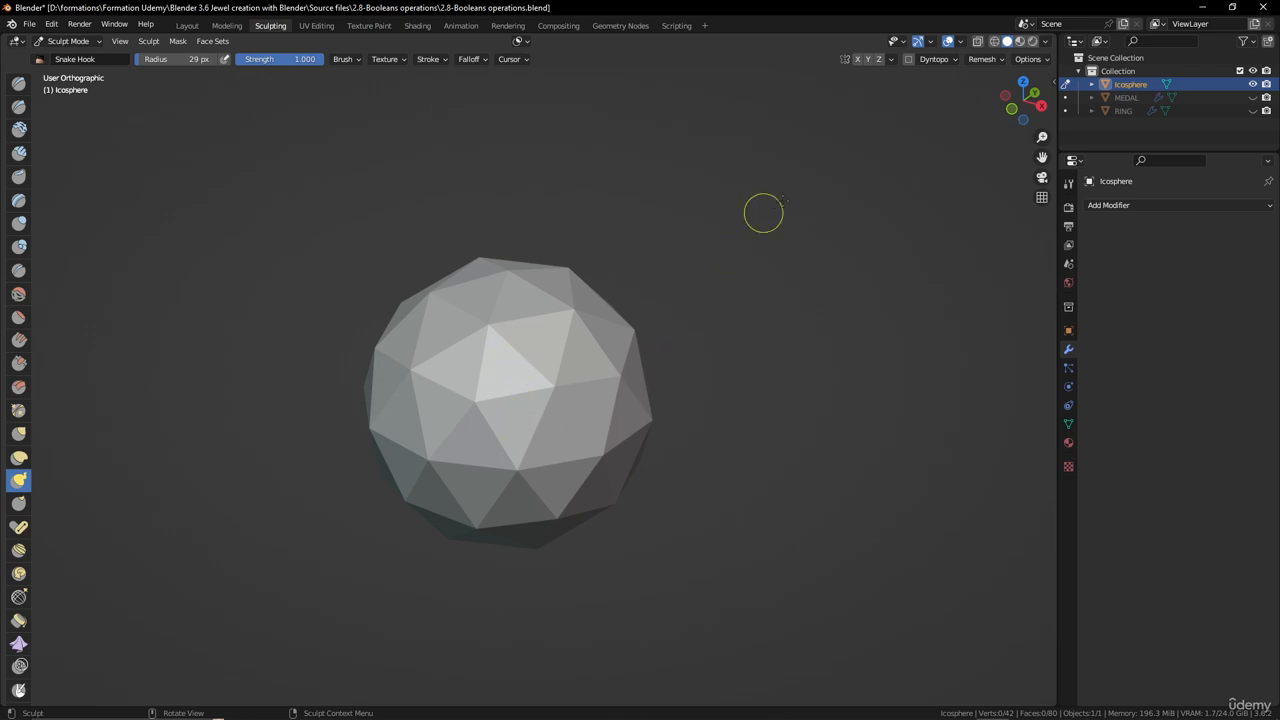
click(891, 59)
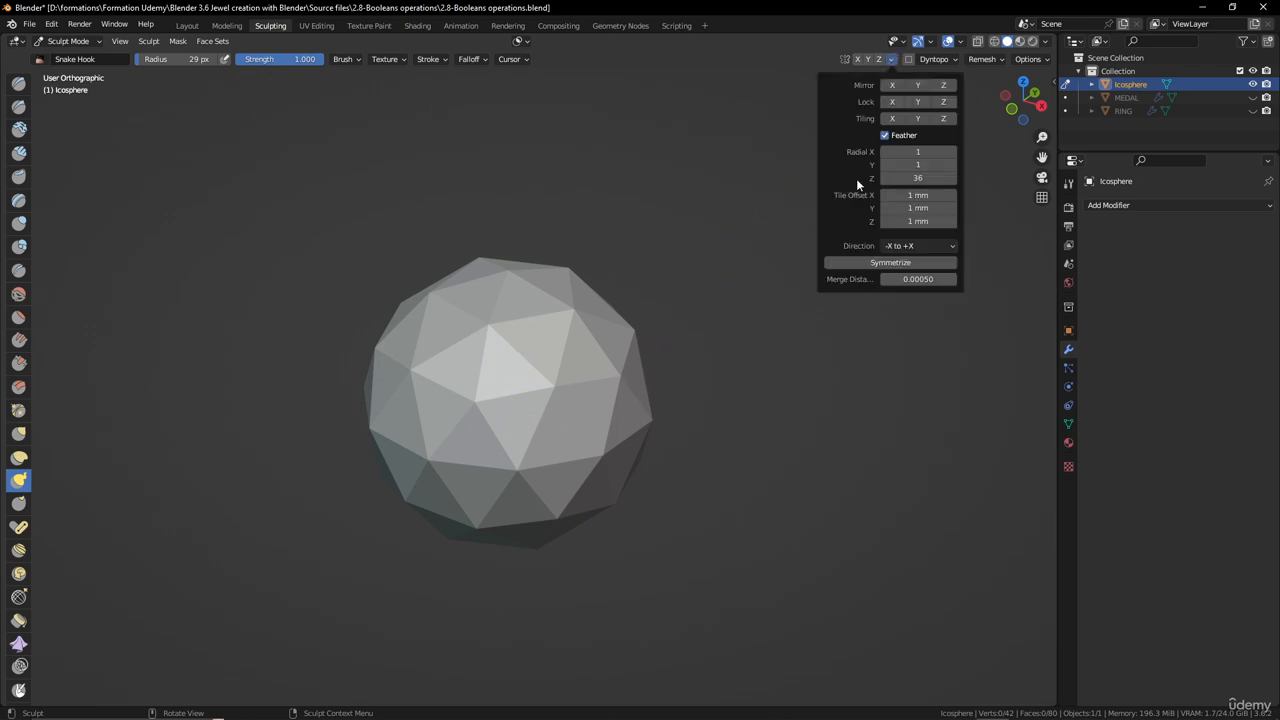
click(919, 178)
text(1)
key(Return)
- Try two Snake Hook strokes on the icosphere's front faces, undo them, and re-enter Sculpt Mode
scroll(545, 402, up, 1)
shift+middle_drag(535, 338, 536, 402)
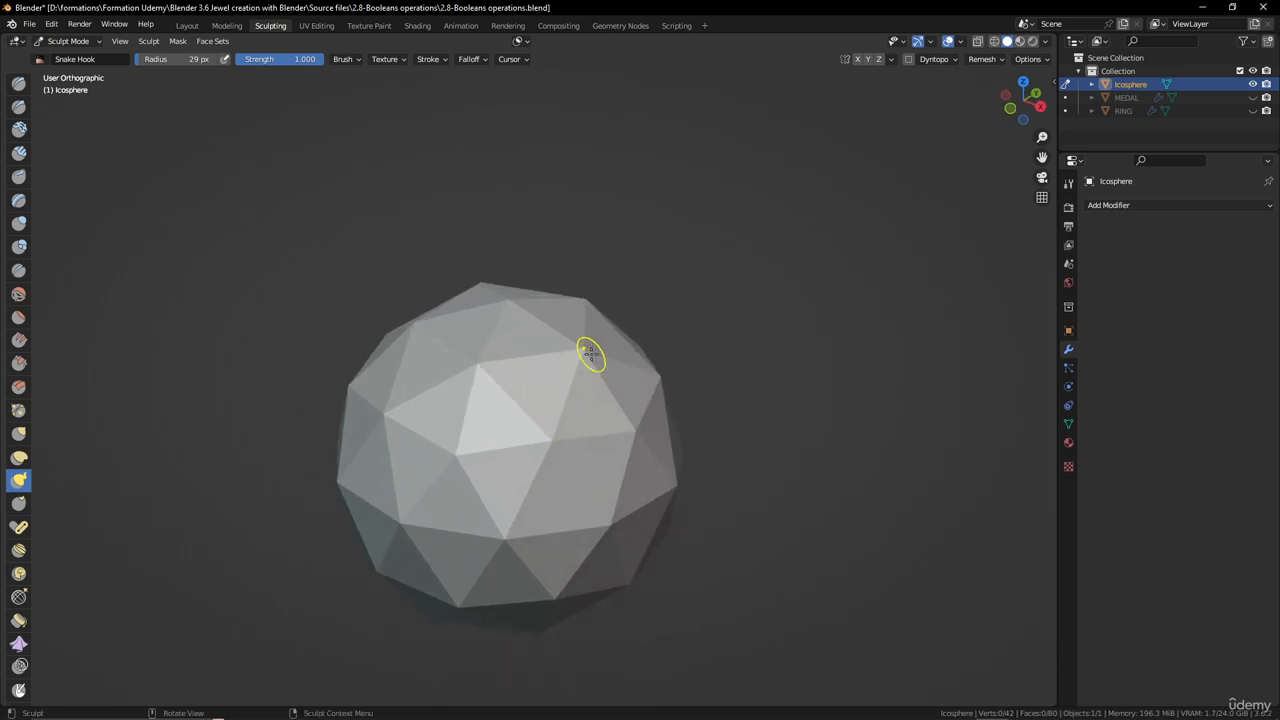
drag(590, 355, 568, 371)
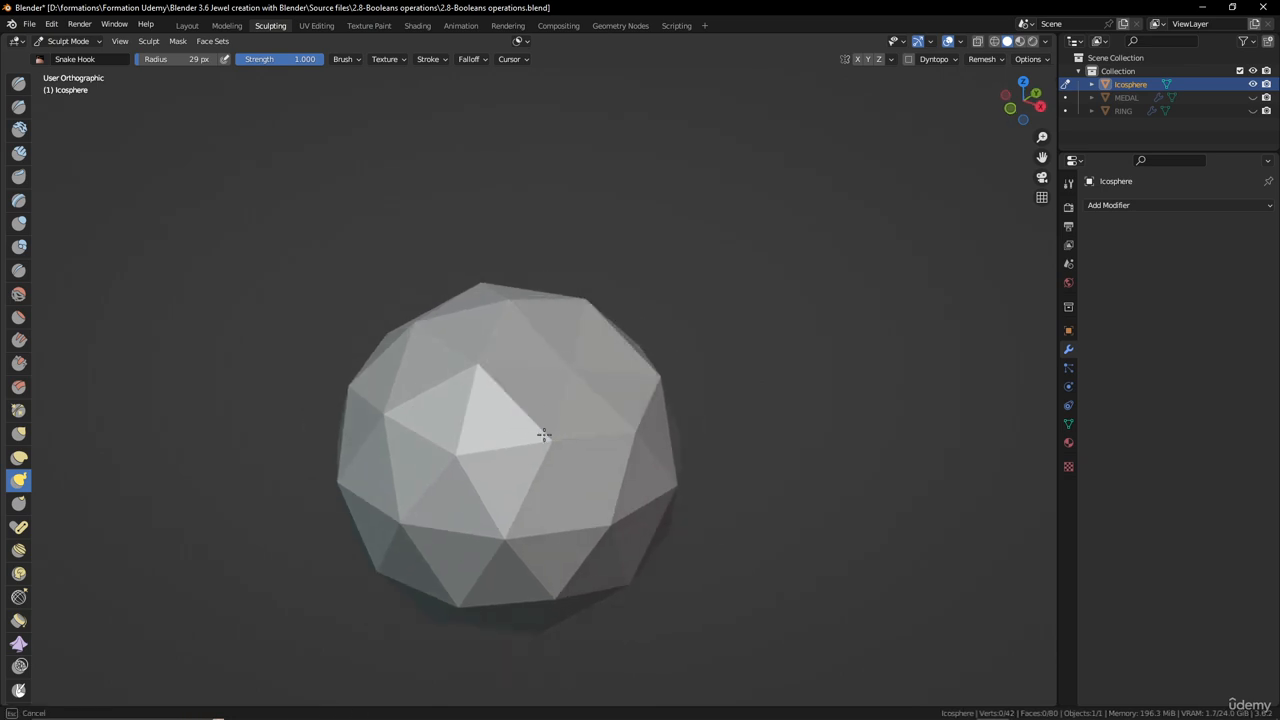
mouse_move(543, 434)
mouse_down()
mouse_move(486, 409)
mouse_move(451, 491)
mouse_move(557, 446)
mouse_up()
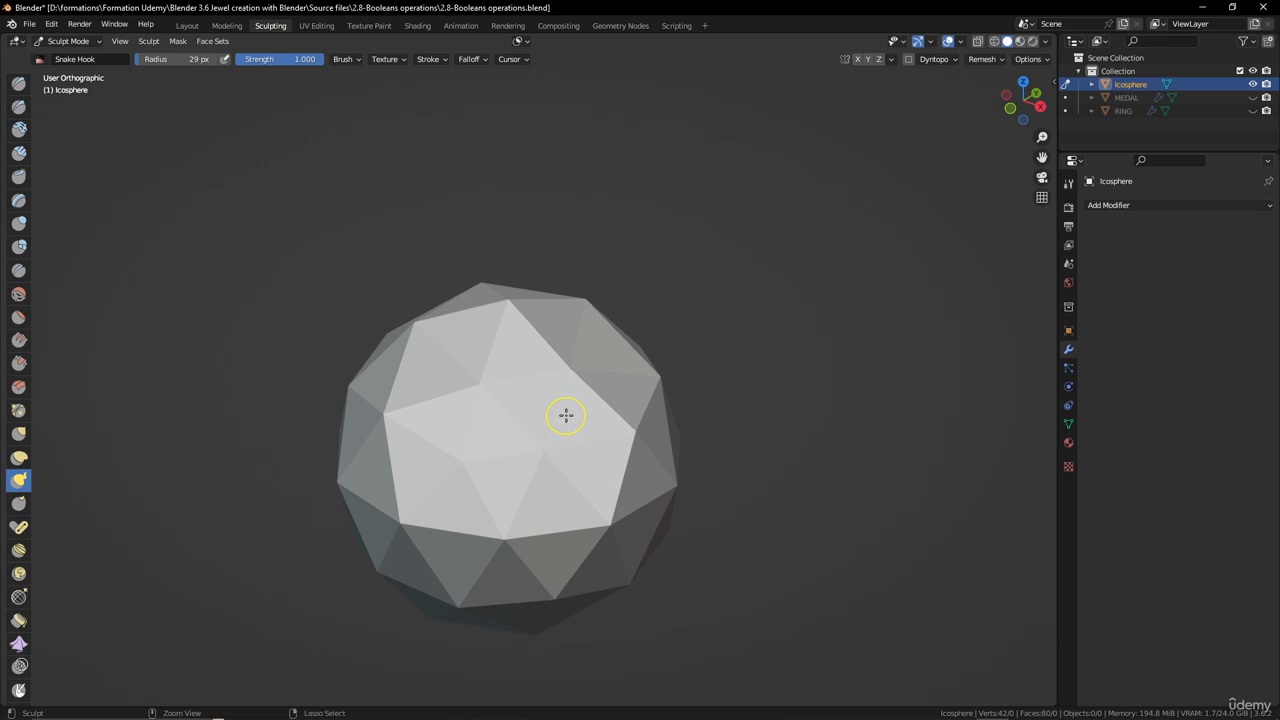
key(ctrl+z)
key(ctrl+z)
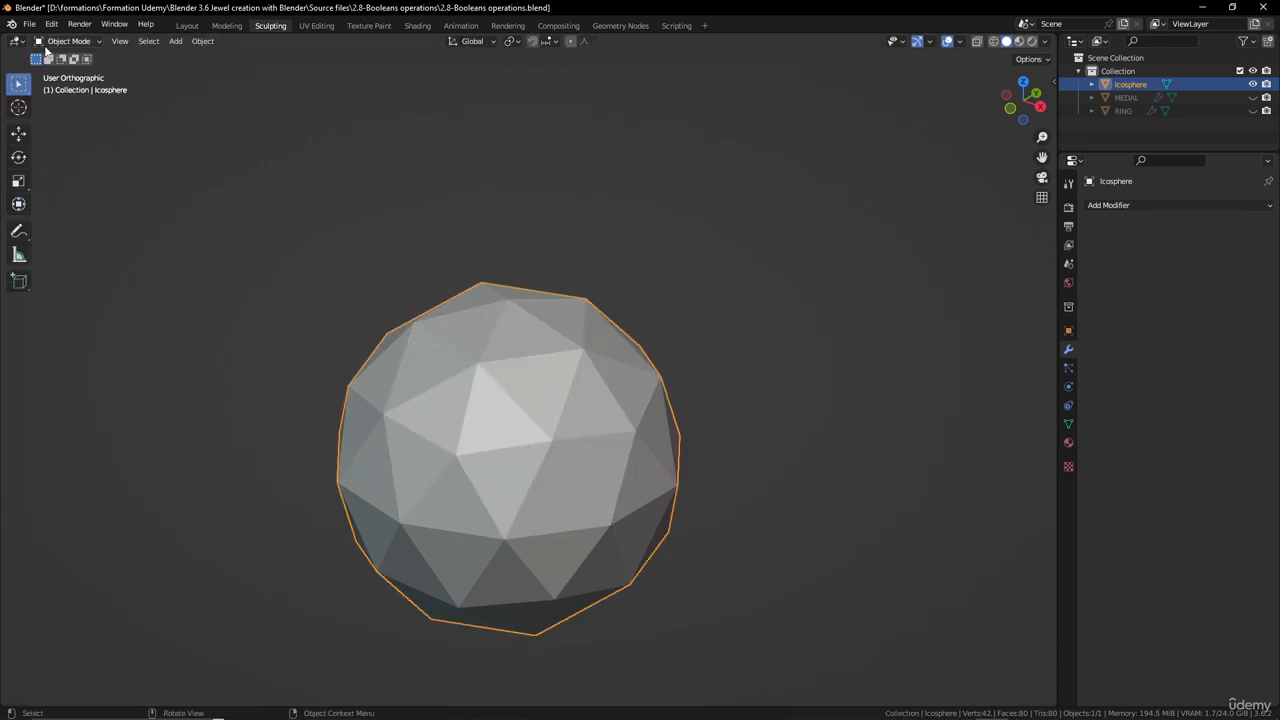
click(72, 41)
click(72, 85)
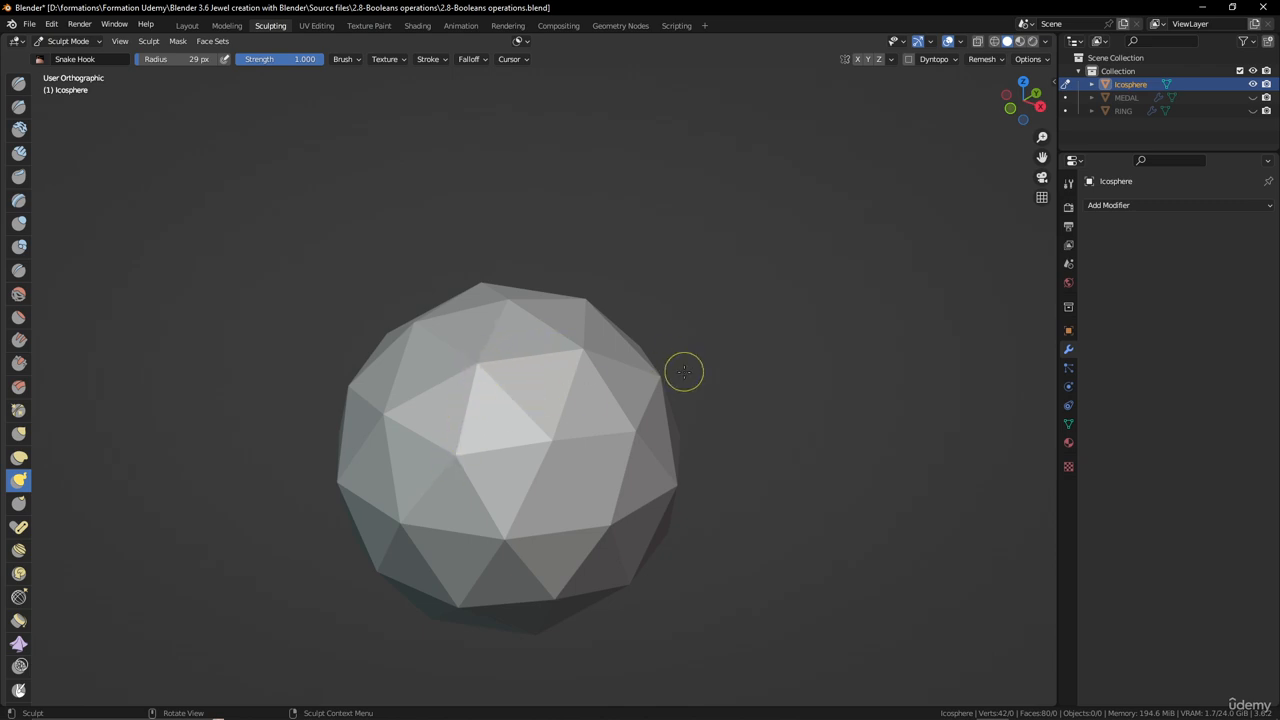
- Enable Dyntopo on the icosphere, accepting the attribute data loss, and select the Draw brush
click(909, 59)
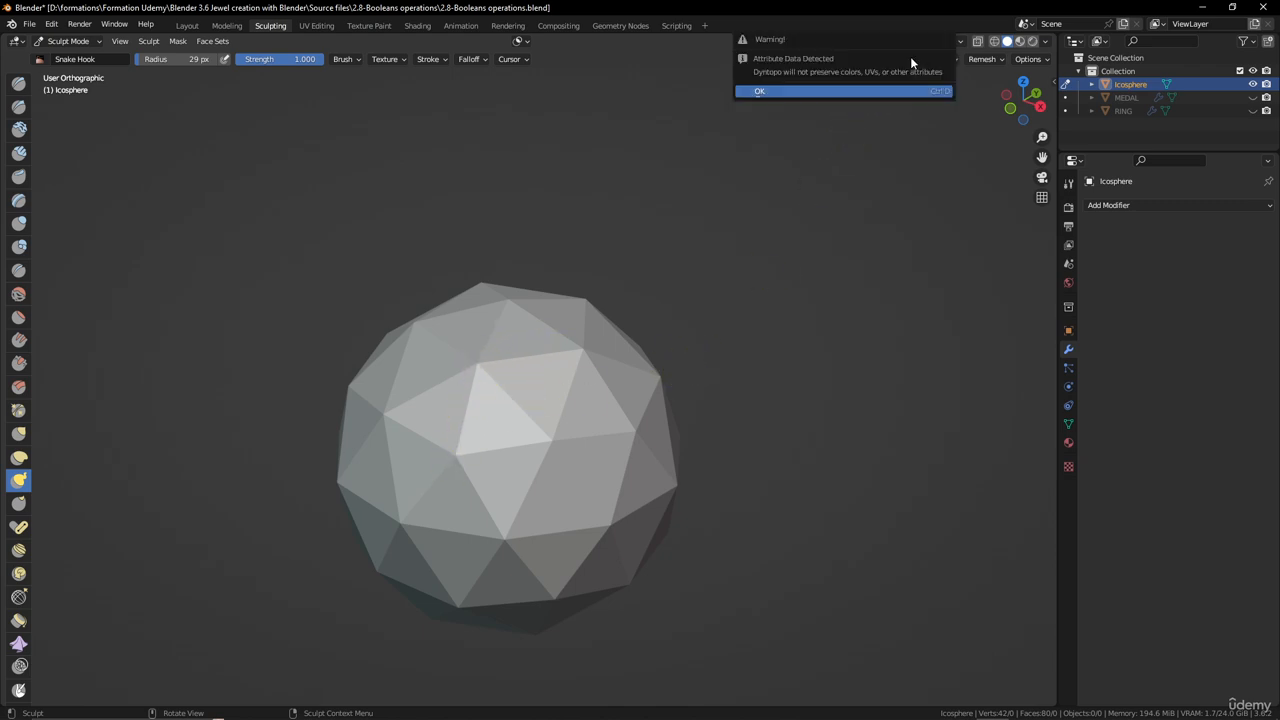
click(799, 89)
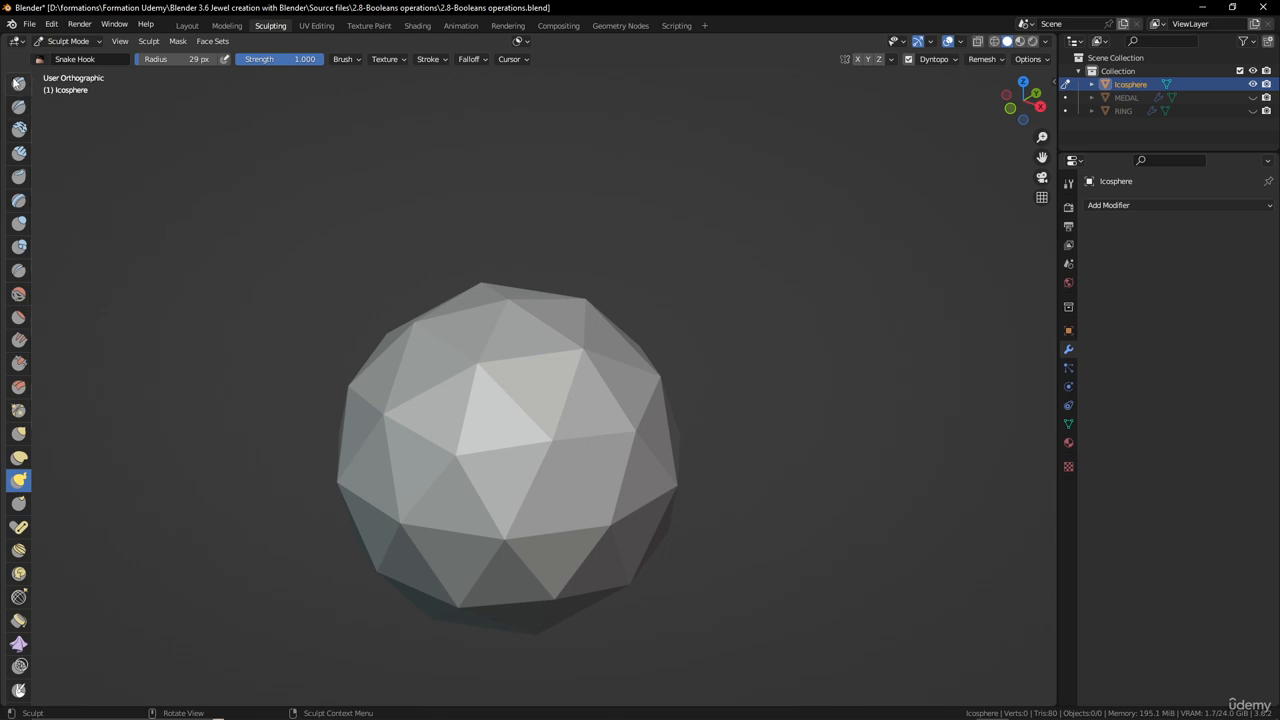
click(946, 60)
click(19, 83)
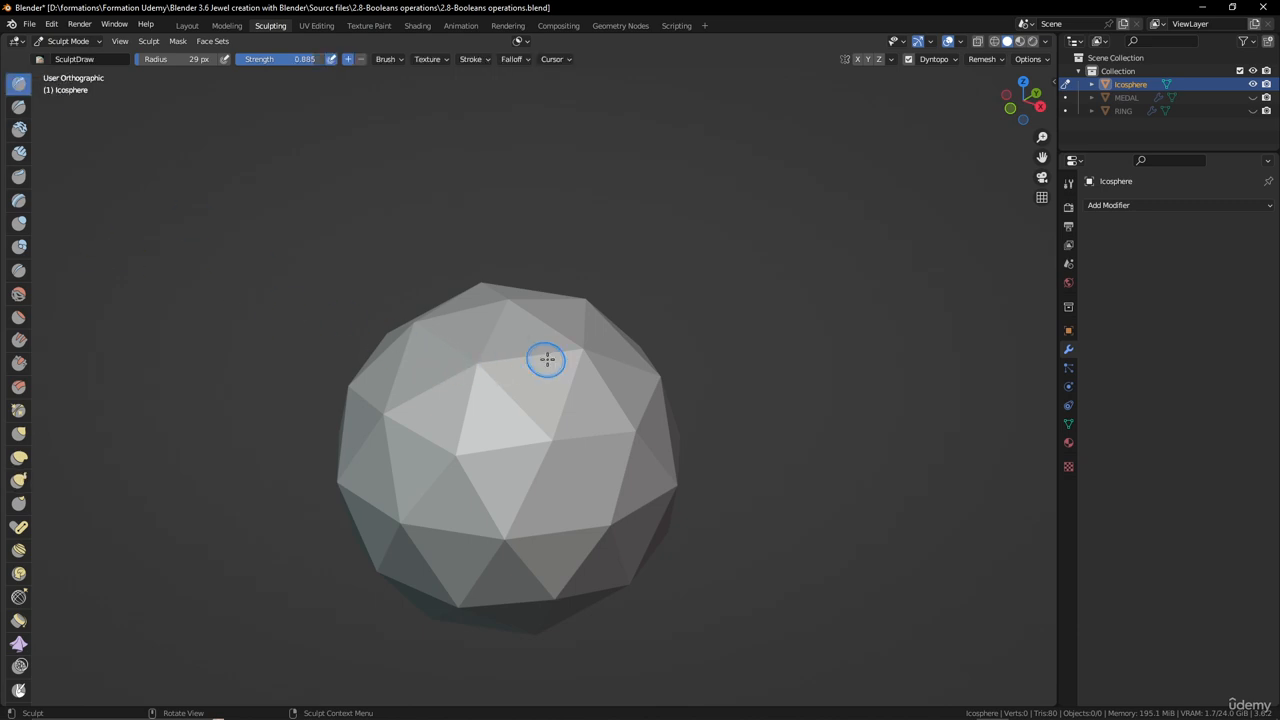
- Try a winding Draw stroke across the icosphere's front faces with relative detail, and undo it
mouse_move(586, 346)
mouse_down()
mouse_move(575, 405)
mouse_move(488, 368)
mouse_move(452, 465)
mouse_move(576, 491)
mouse_move(620, 478)
mouse_move(627, 412)
mouse_move(605, 528)
mouse_move(558, 580)
mouse_move(492, 588)
mouse_move(428, 530)
mouse_move(400, 442)
mouse_move(424, 368)
mouse_up()
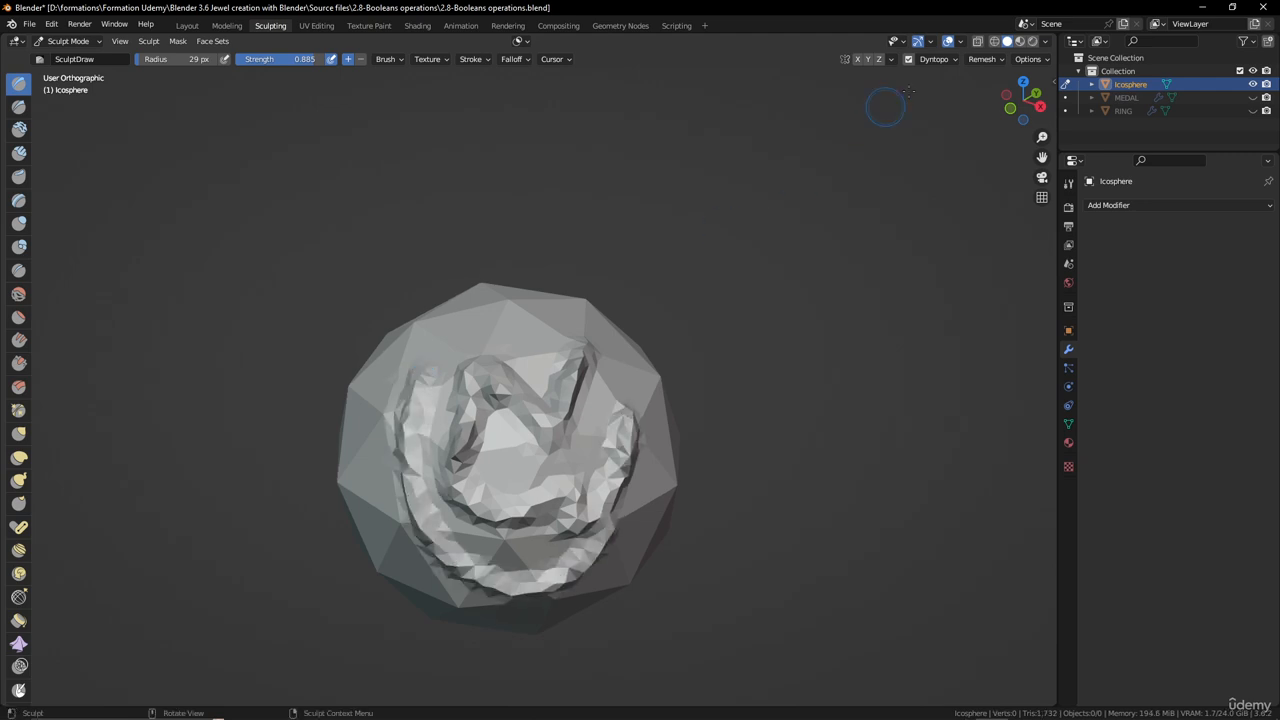
click(940, 59)
key(ctrl+z)
- Switch the Dyntopo detailing method to Constant Detail
scroll(523, 403, up, 3)
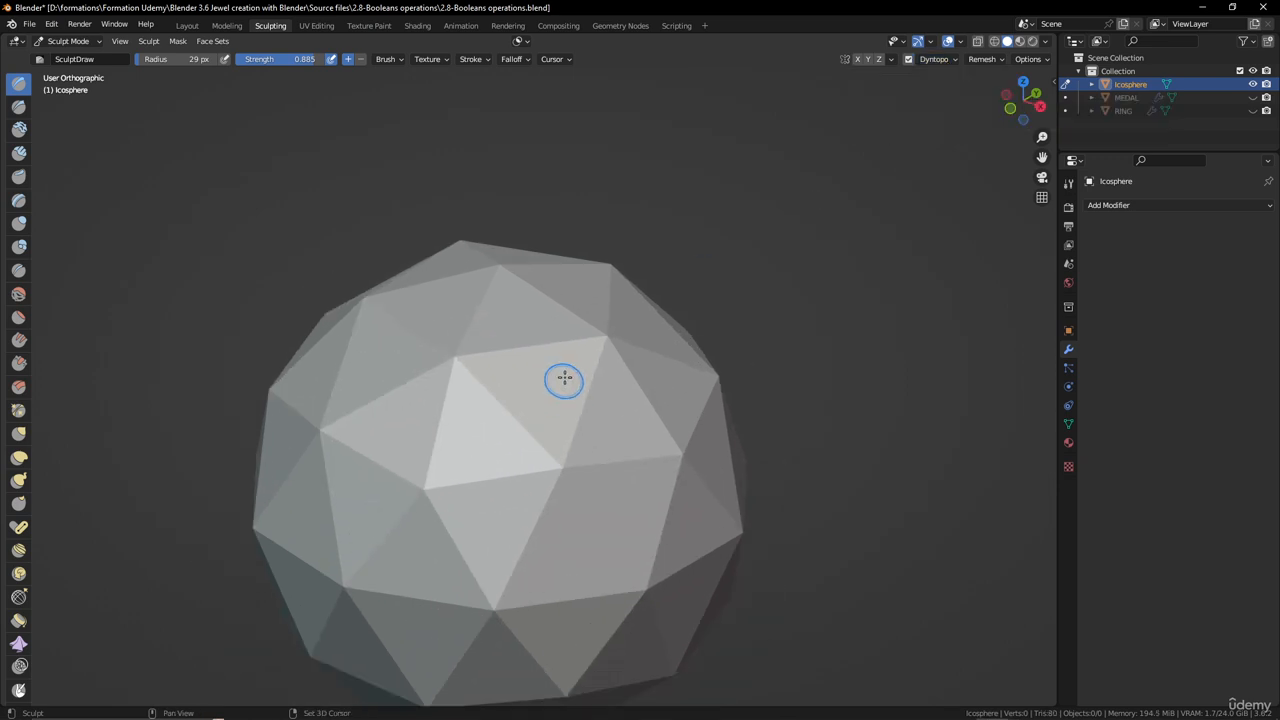
click(952, 60)
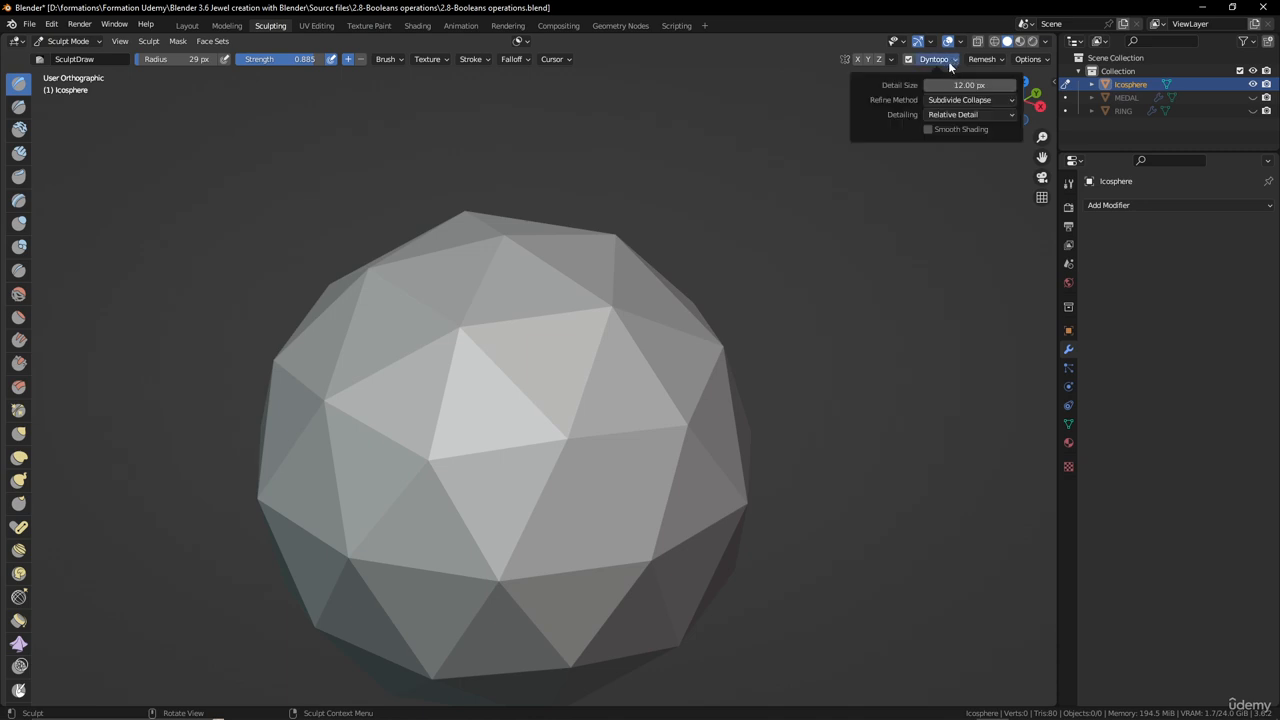
click(976, 116)
click(972, 144)
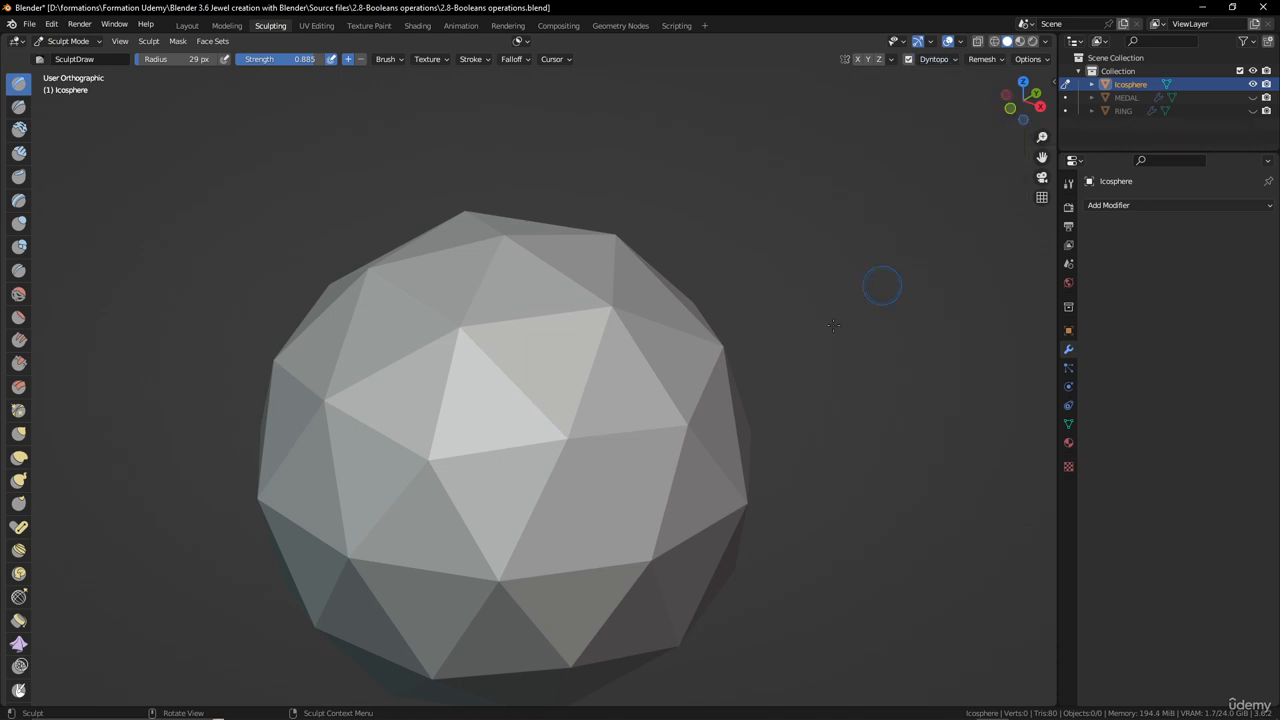
- Try a short Draw stroke on the icosphere's front faces with constant detail, and undo it
middle_drag(577, 417, 568, 433)
scroll(568, 432, up, 5)
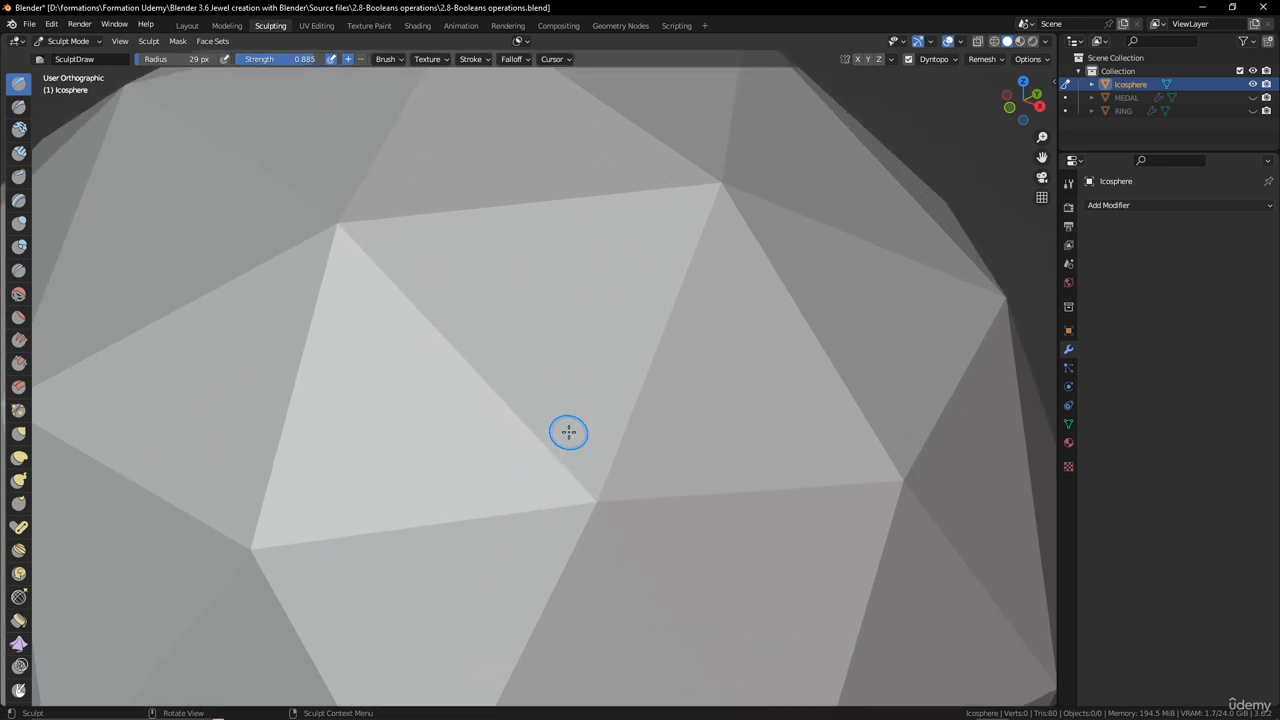
scroll(568, 432, down, 6)
scroll(568, 432, up, 1)
scroll(575, 410, down, 1)
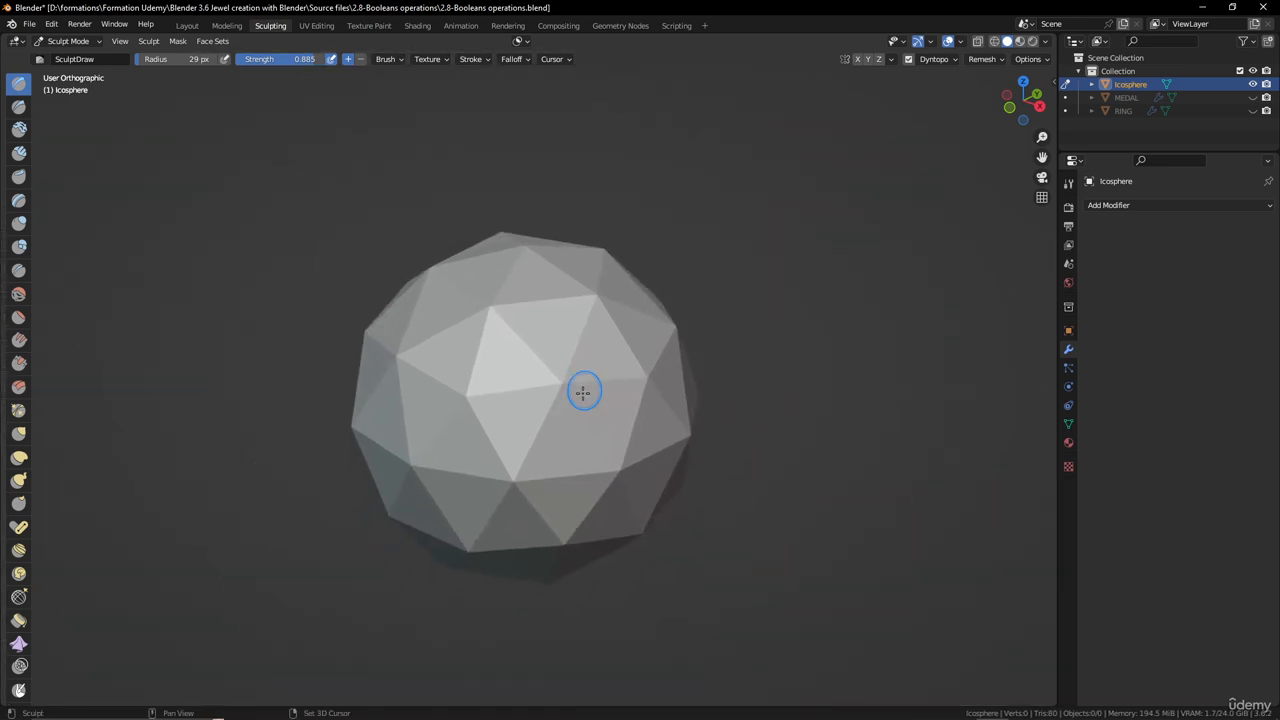
scroll(569, 431, up, 4)
mouse_move(604, 344)
mouse_down()
mouse_move(586, 374)
mouse_move(634, 422)
mouse_move(696, 409)
mouse_up()
key(ctrl+z)
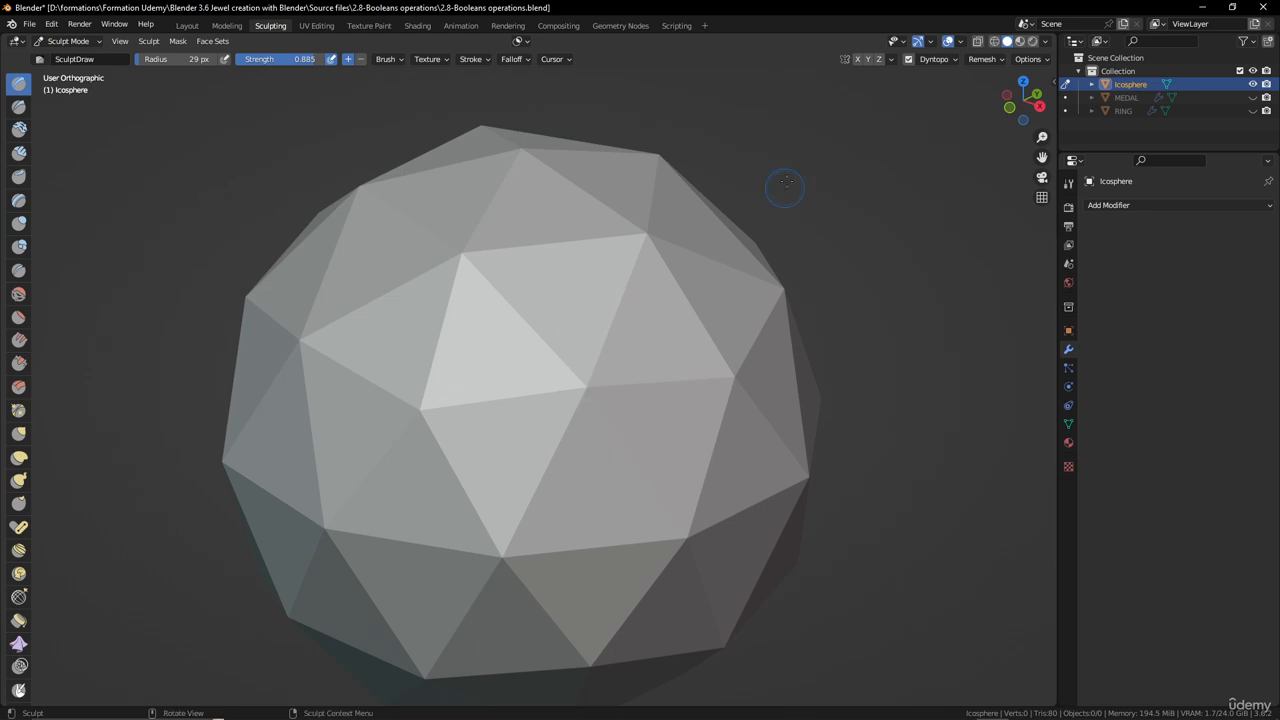
- Keep the Dyntopo detailing on Constant Detail and set its resolution to 15
click(952, 60)
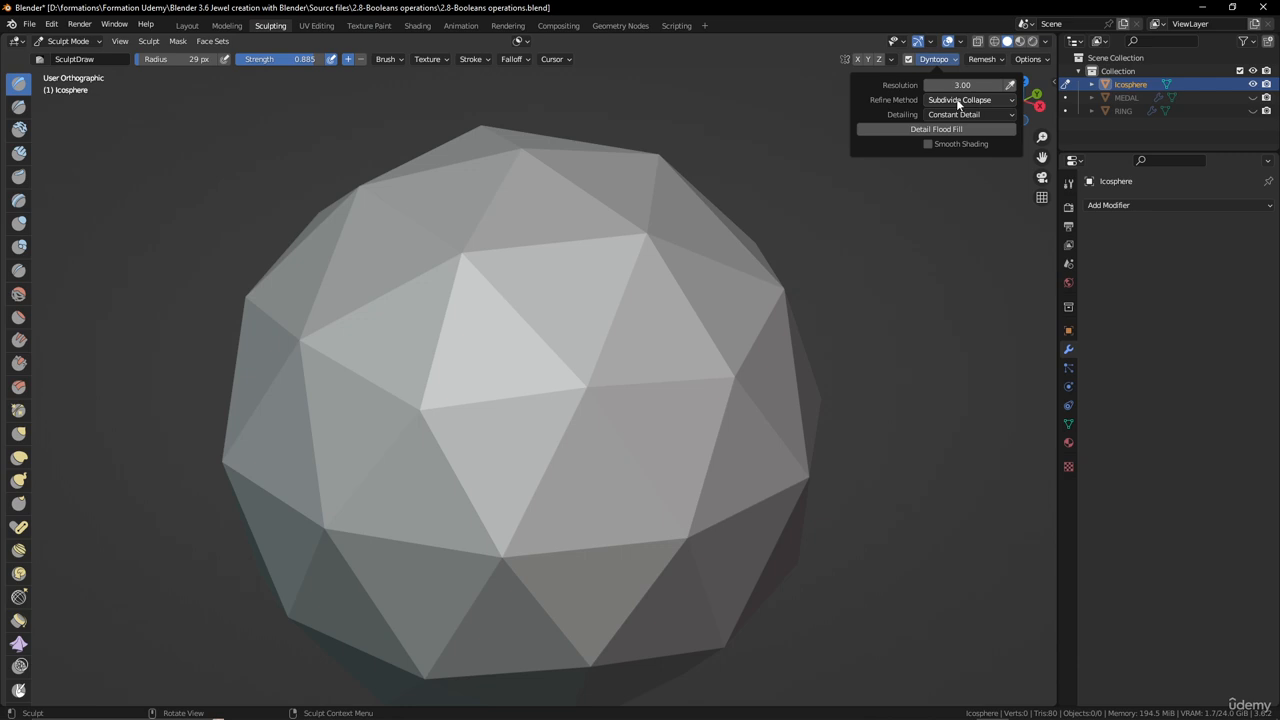
click(995, 116)
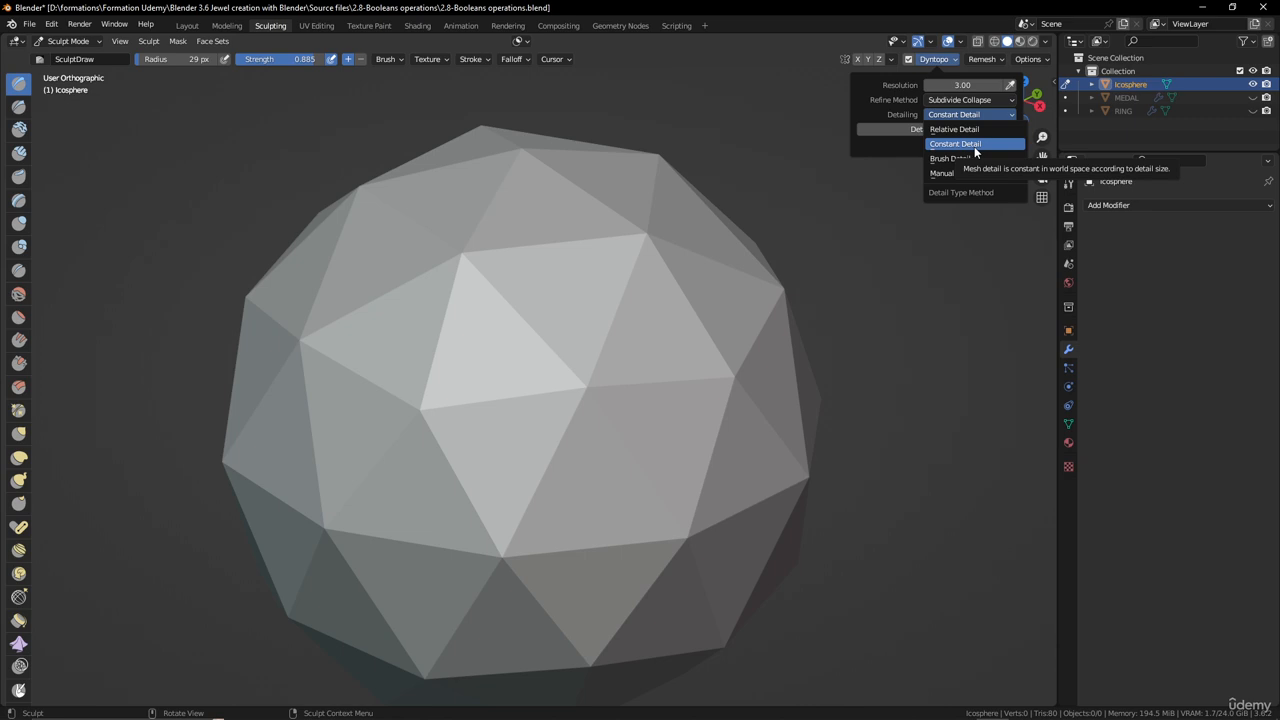
click(974, 146)
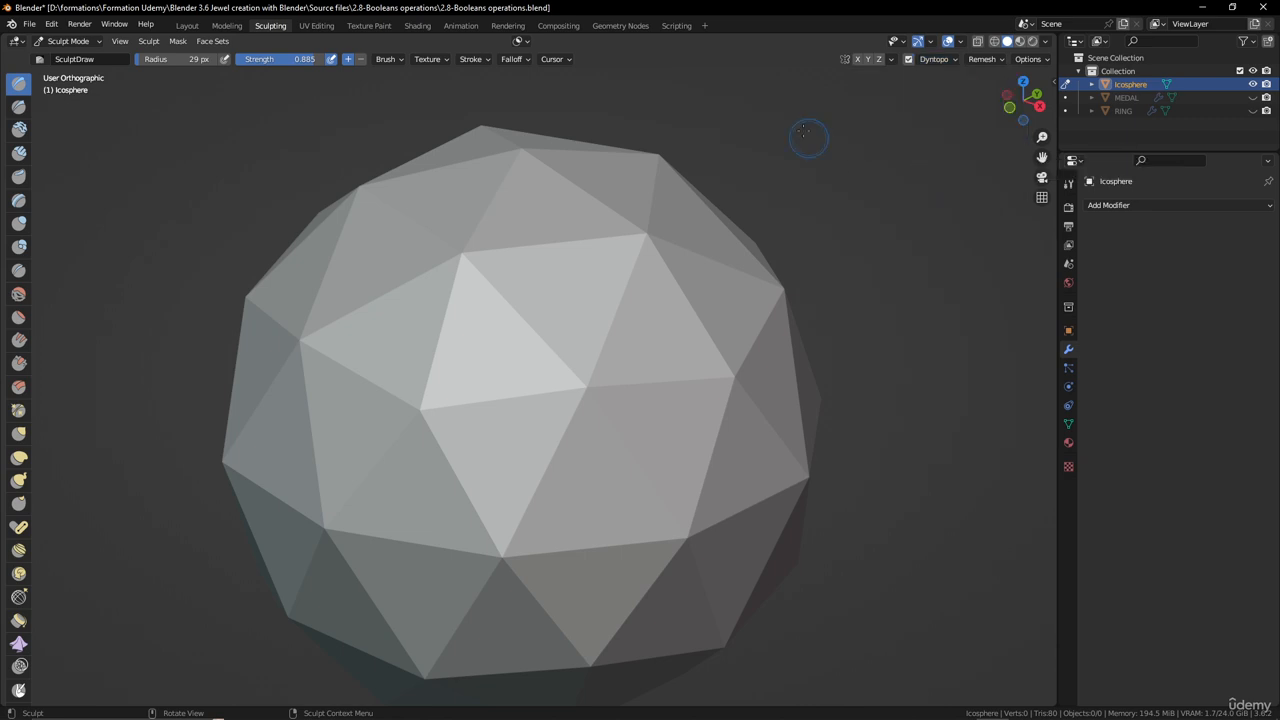
click(954, 59)
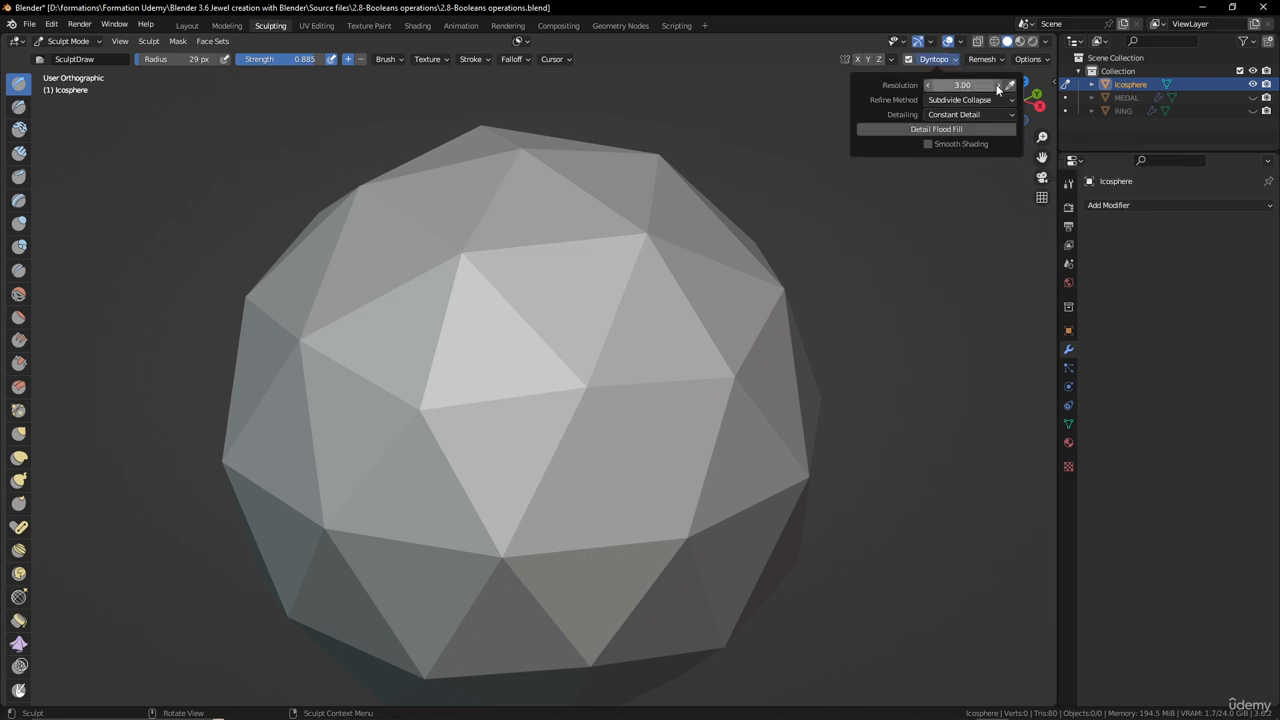
click(962, 86)
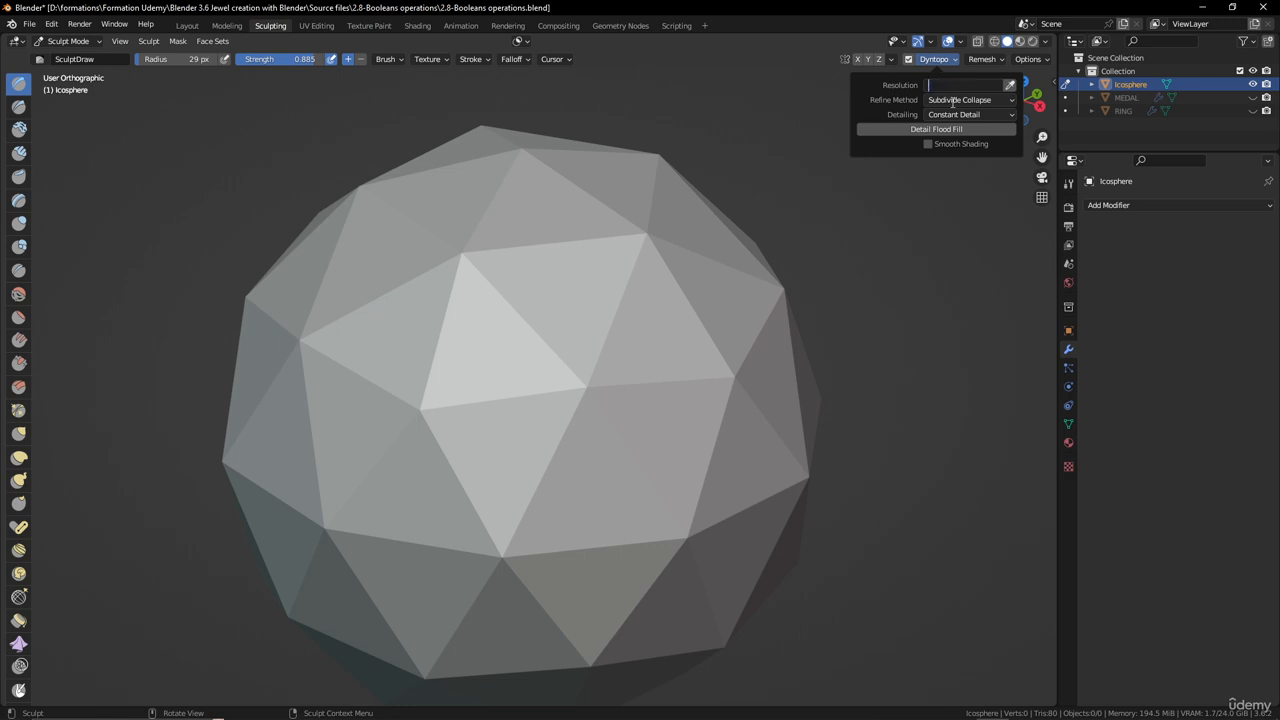
key(Return)
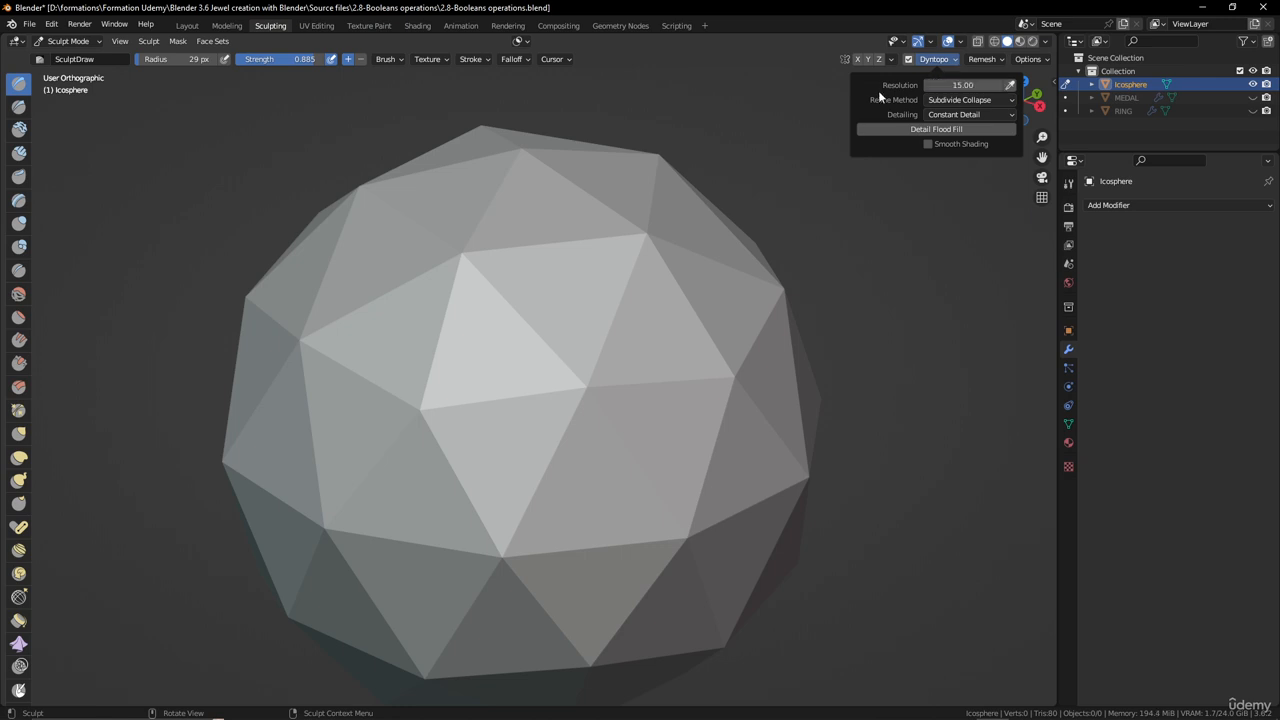
- Sculpt a wavy test stroke on the front of the icosphere with the Draw brush and undo it
mouse_move(585, 318)
mouse_down()
mouse_move(610, 385)
mouse_move(688, 375)
mouse_up()
scroll(688, 375, up, 3)
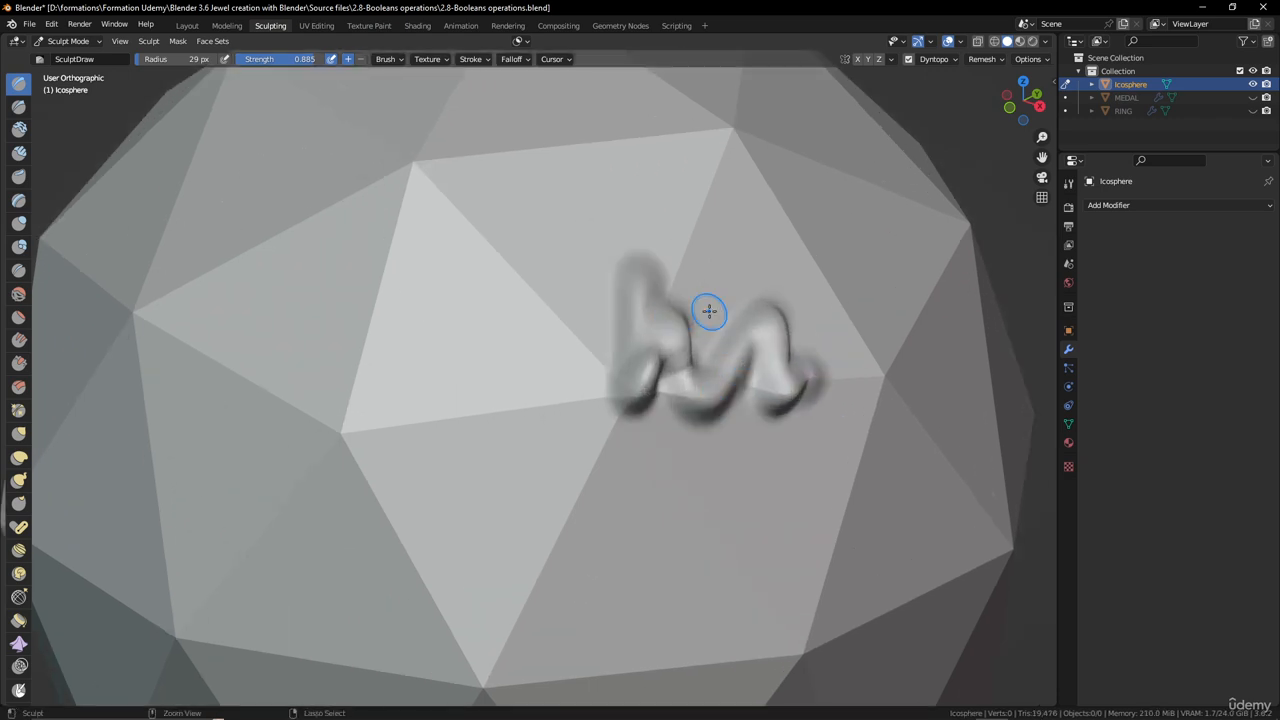
key(ctrl+z)
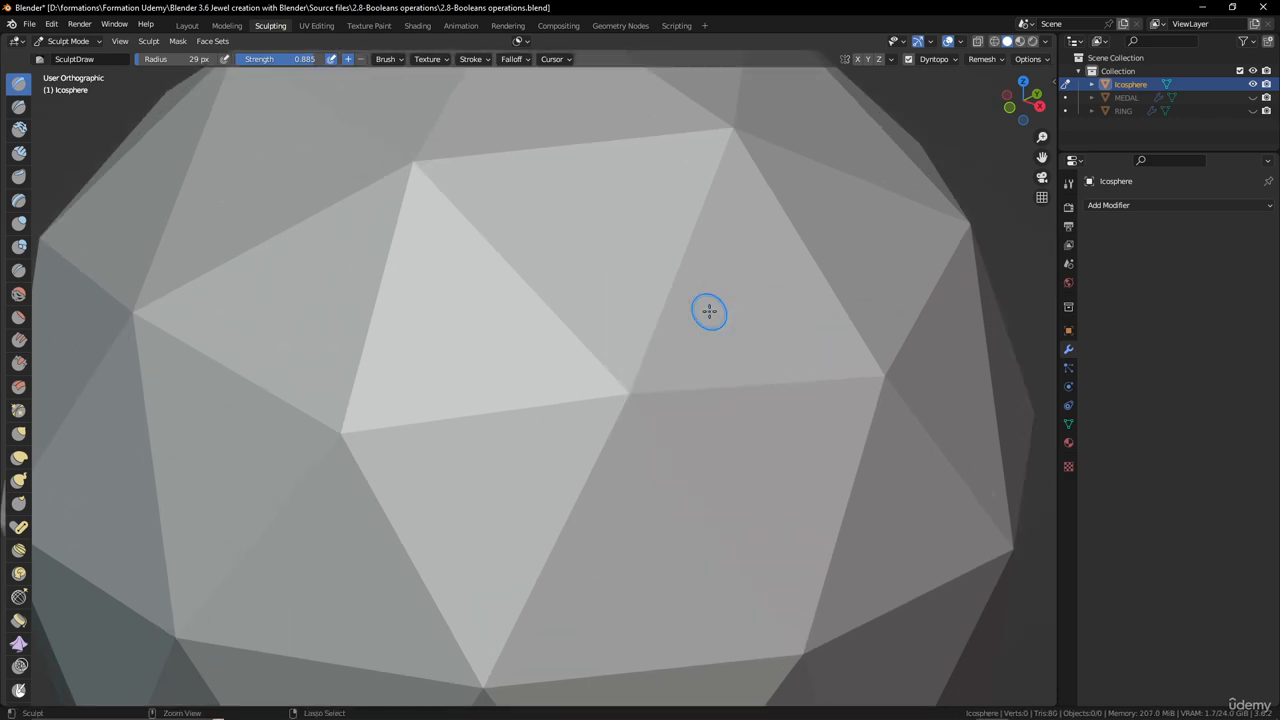
- Turn on the wireframe overlay in the viewport to show the icosphere's triangles
click(959, 42)
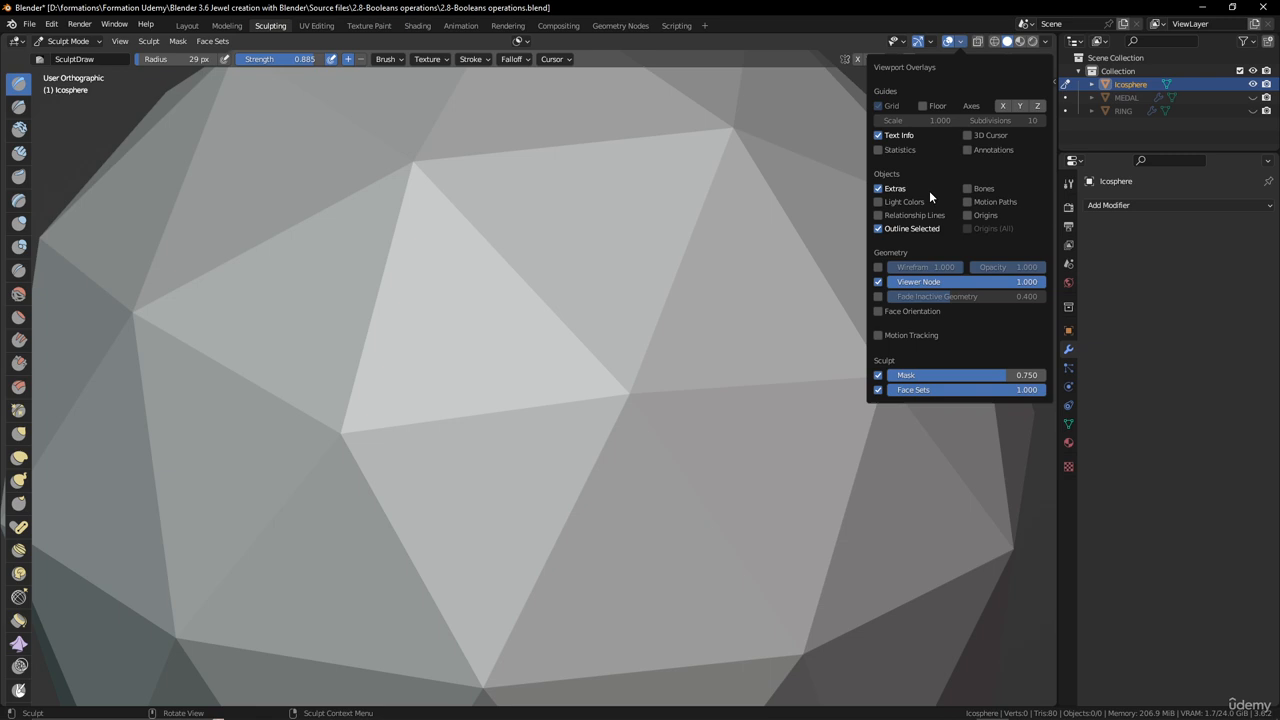
click(880, 267)
scroll(628, 414, down, 6)
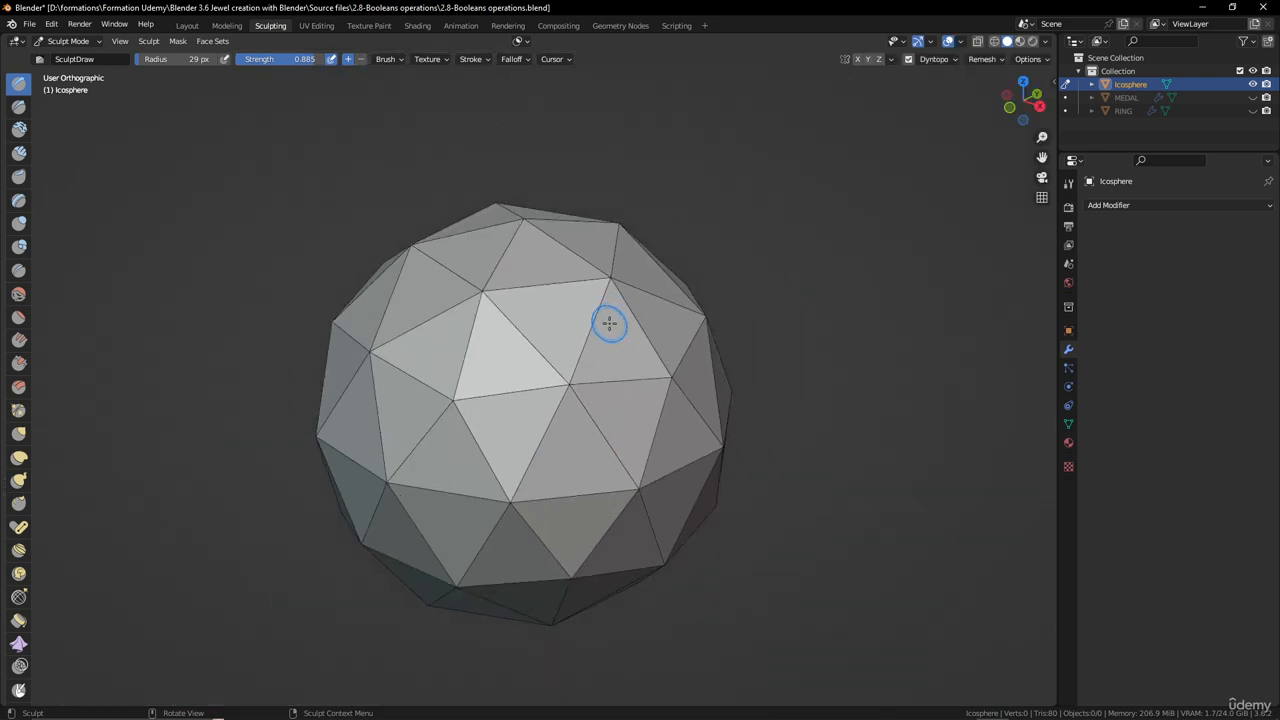
scroll(609, 323, up, 1)
- Sculpt a looping Draw stroke on the icosphere, examine the mesh density along it, and undo the stroke
mouse_move(631, 274)
mouse_down()
mouse_move(630, 355)
mouse_move(715, 380)
mouse_move(625, 400)
mouse_move(640, 500)
mouse_move(662, 534)
mouse_up()
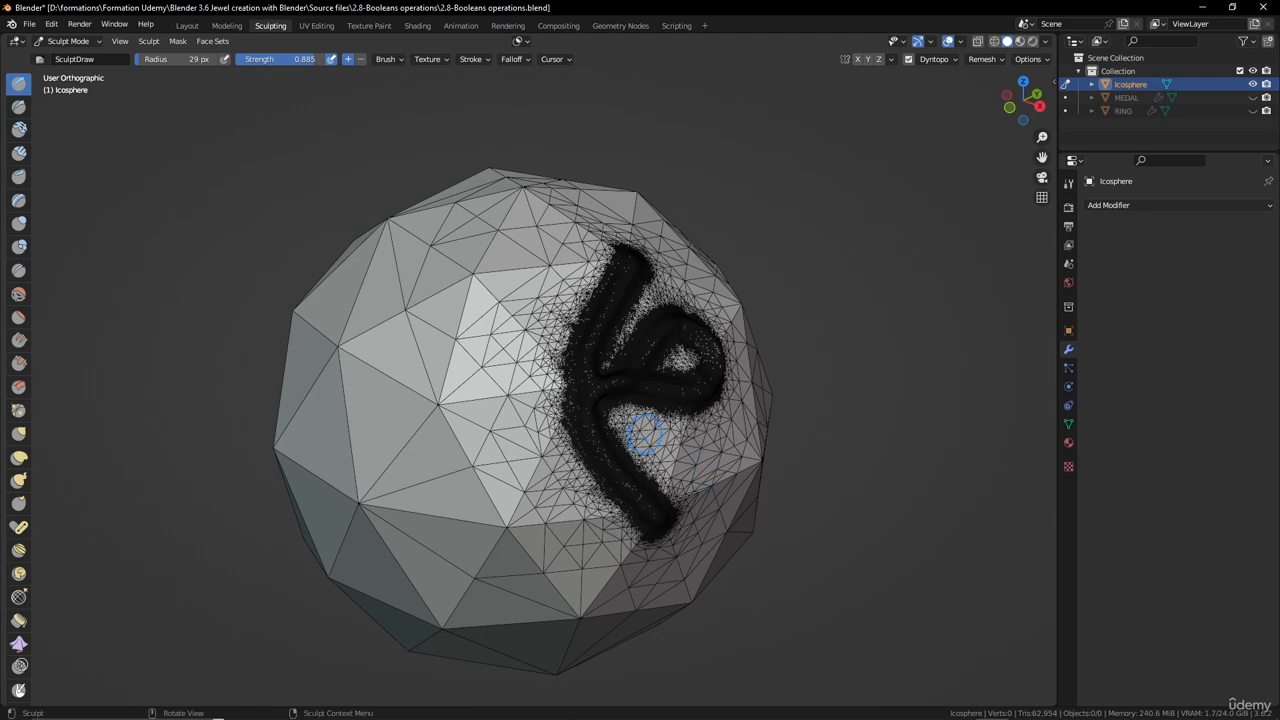
scroll(648, 425, up, 5)
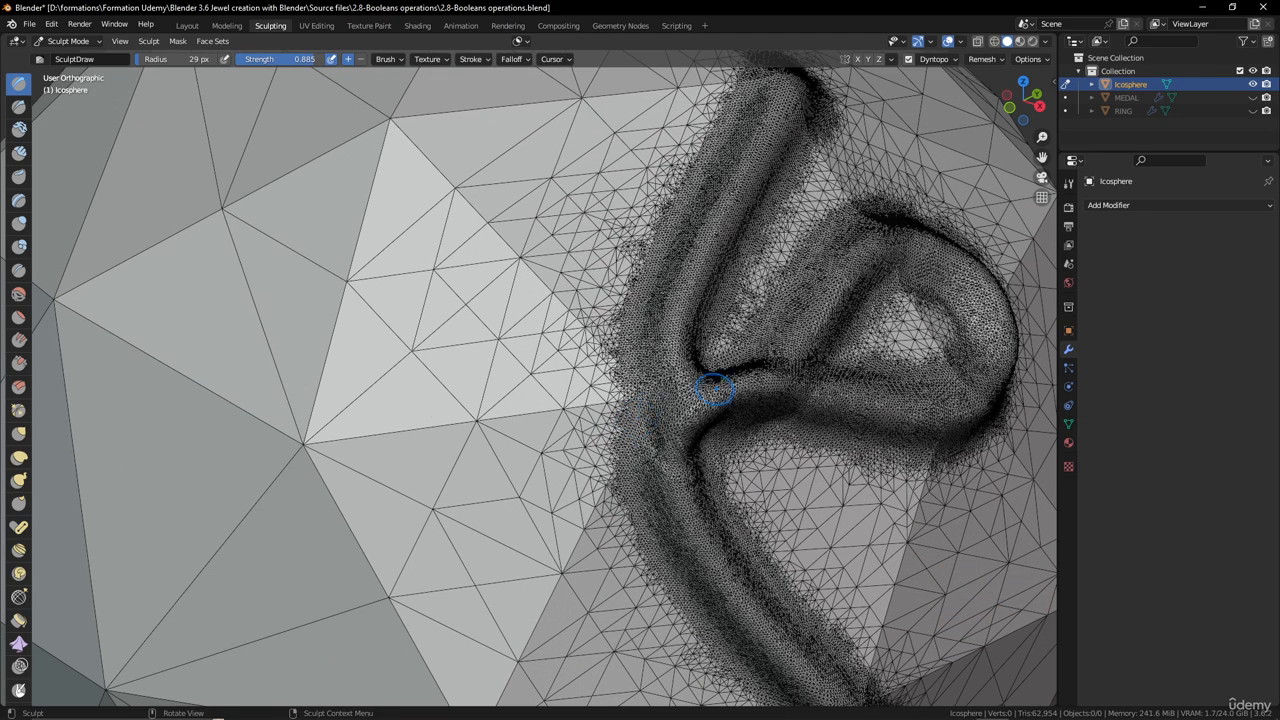
scroll(706, 427, down, 3)
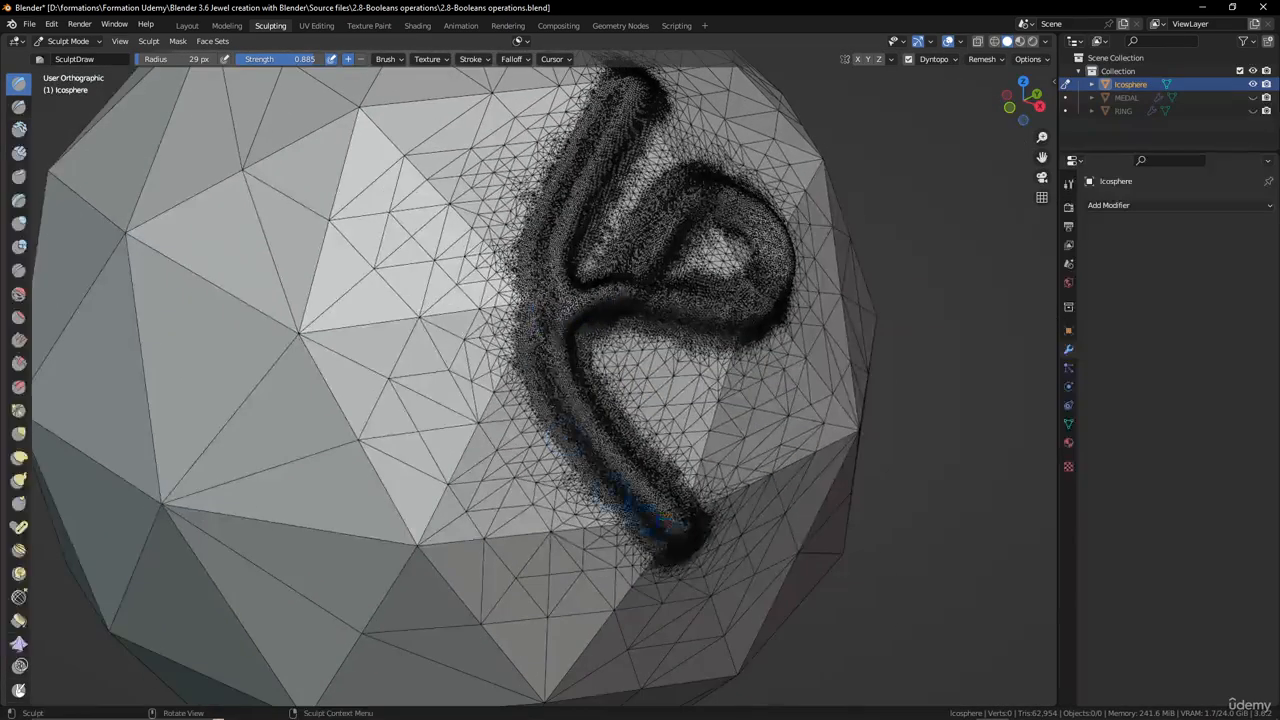
key(ctrl+z)
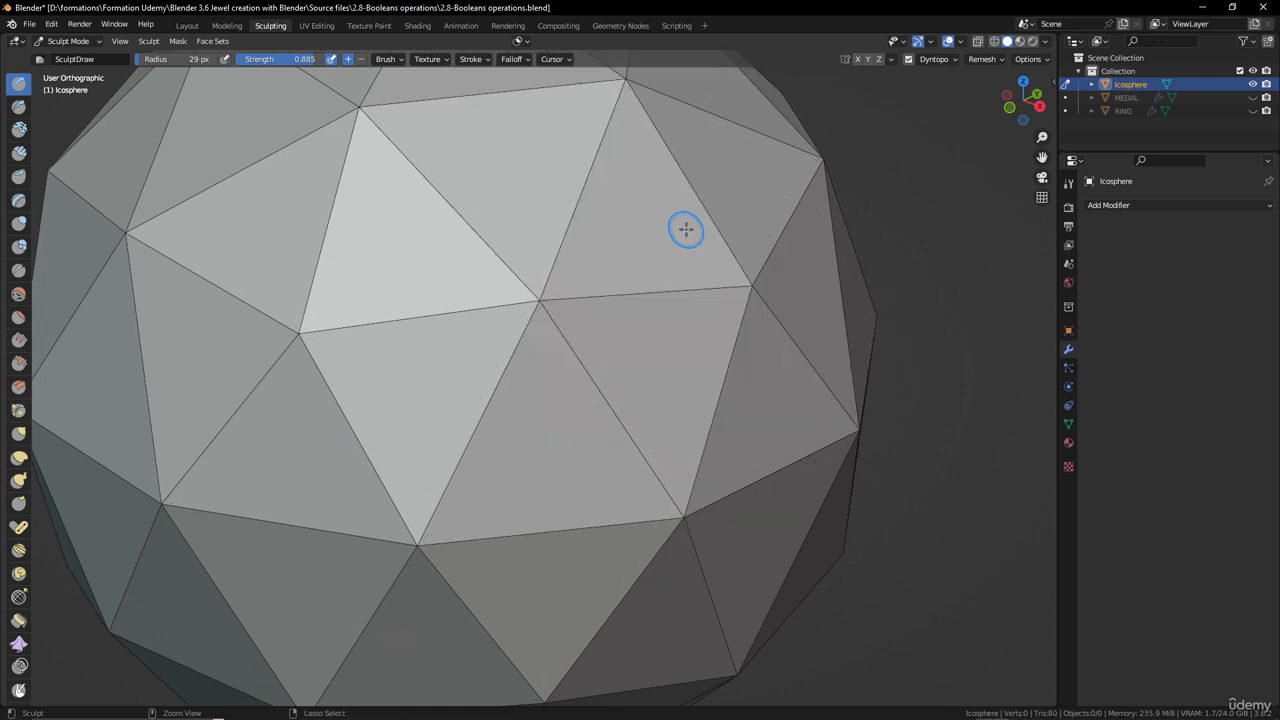
- Turn off the wireframe overlay in the viewport
scroll(643, 289, down, 5)
shift+middle_drag(620, 359, 651, 340)
scroll(651, 340, up, 2)
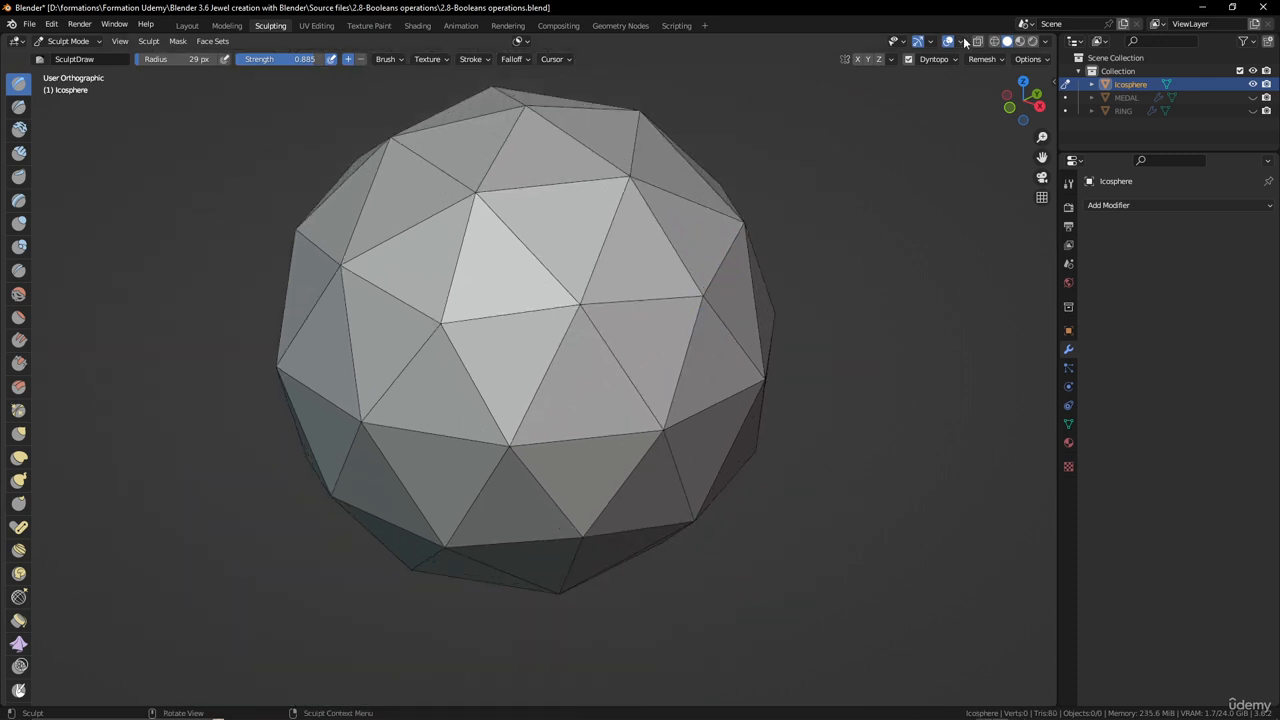
click(964, 42)
click(884, 270)
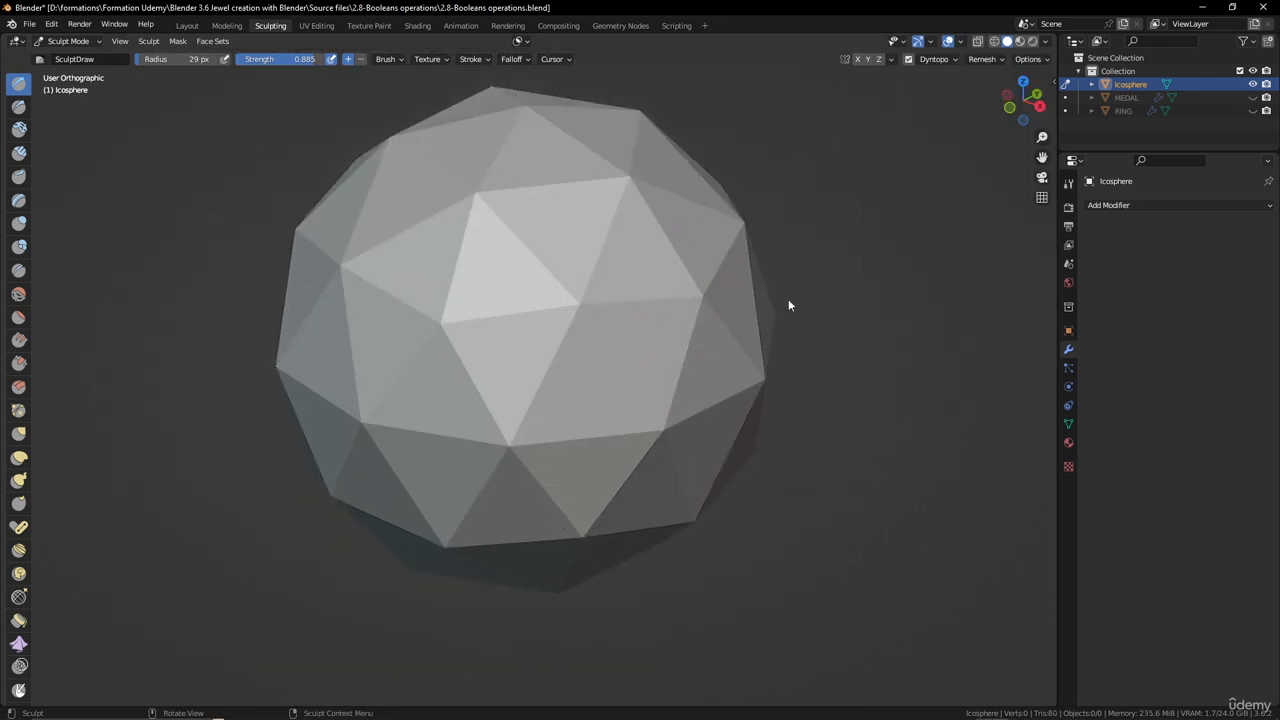
- Select the Simplify brush, set its radius to 153 px and paint over the icosphere's front faces
scroll(788, 305, down, 3)
scroll(17, 578, down, 2)
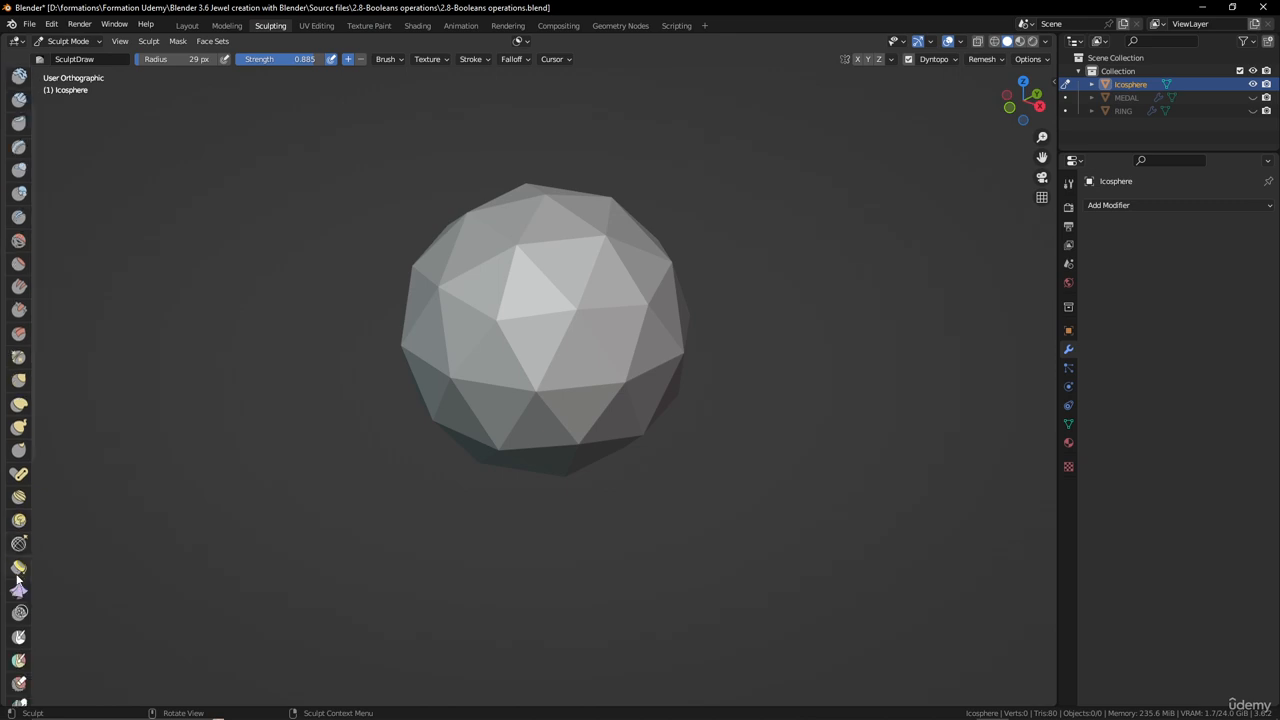
click(20, 613)
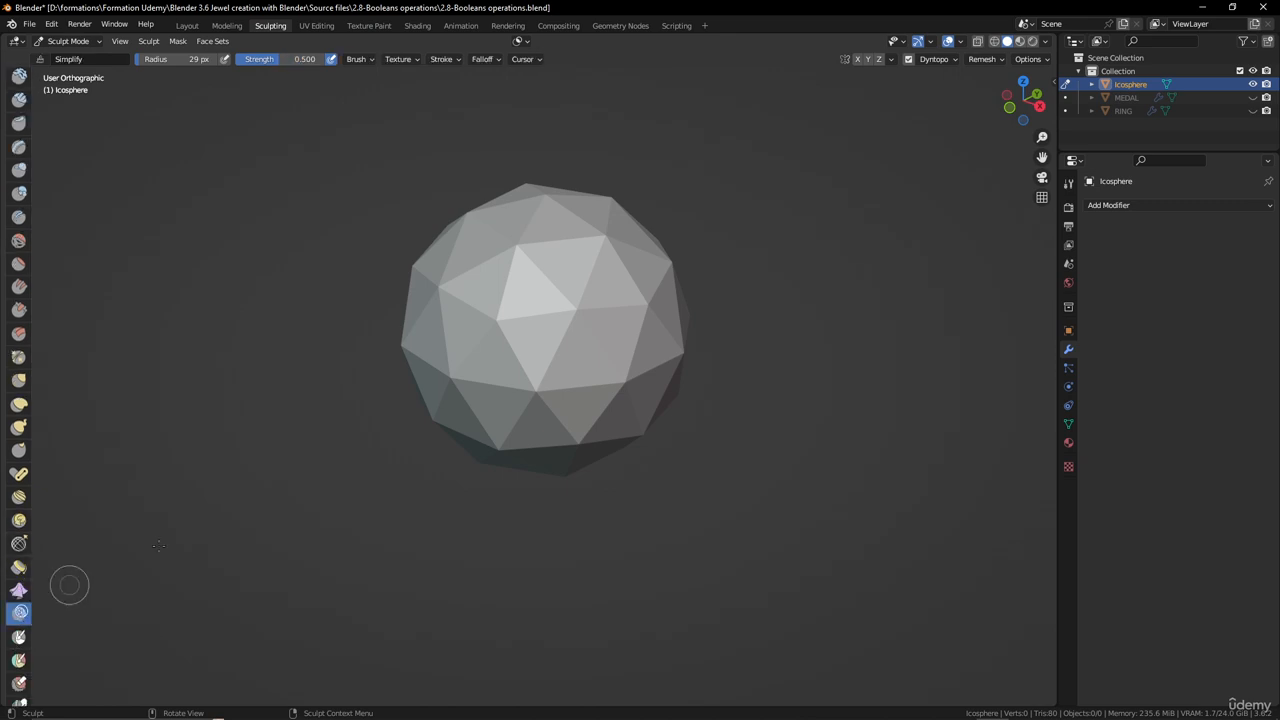
scroll(630, 263, up, 2)
middle_drag(630, 263, 580, 286)
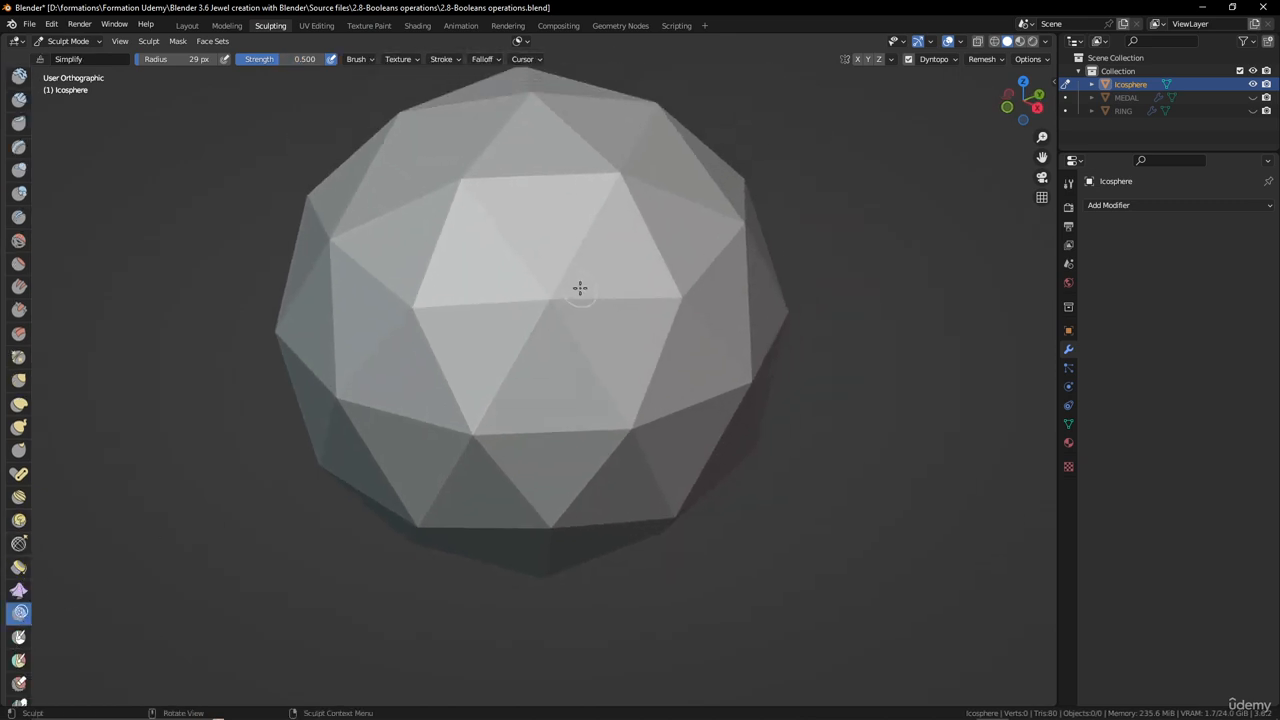
key(f)
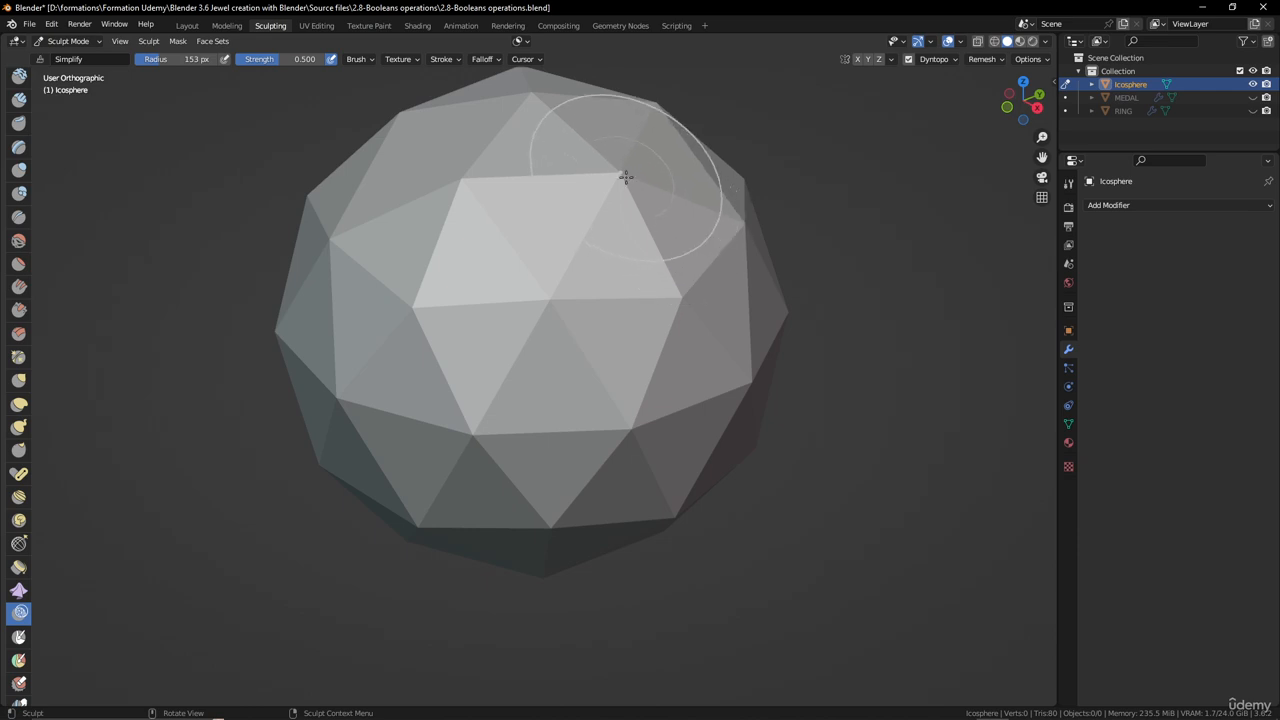
click(625, 175)
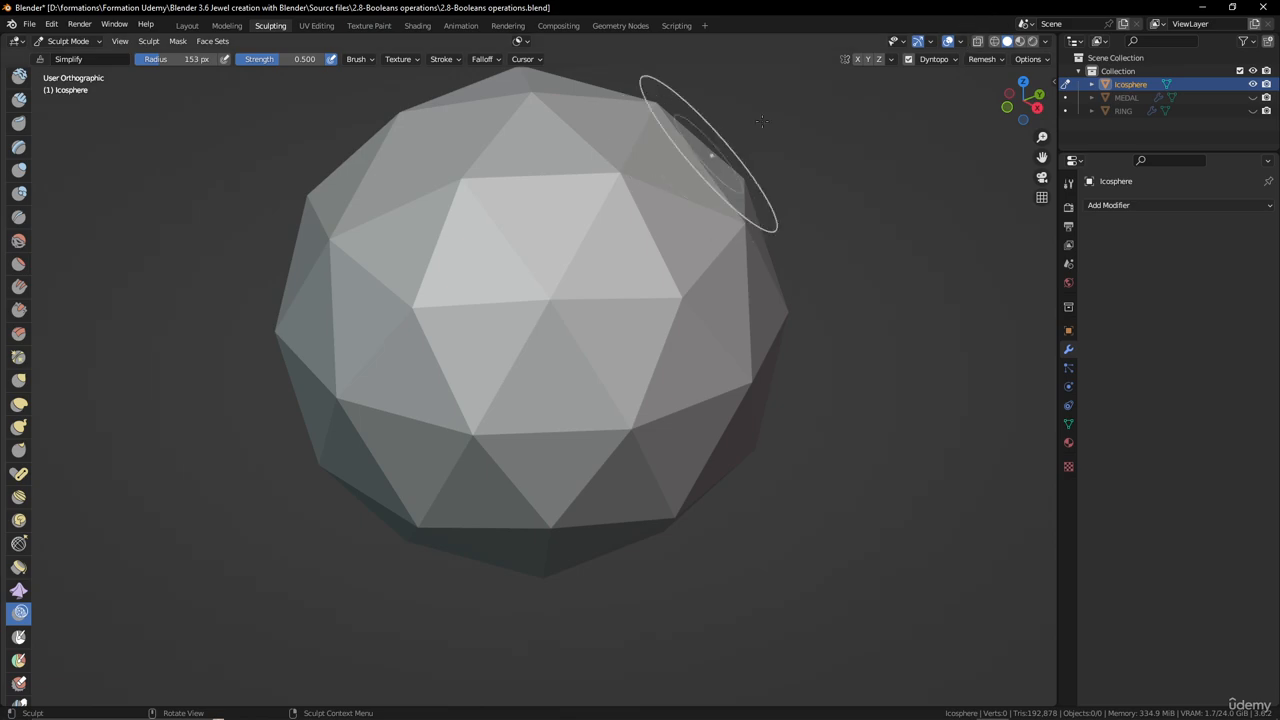
- Show the wireframe overlay and paint the Simplify brush over the remaining coarse areas around the icosphere
click(959, 42)
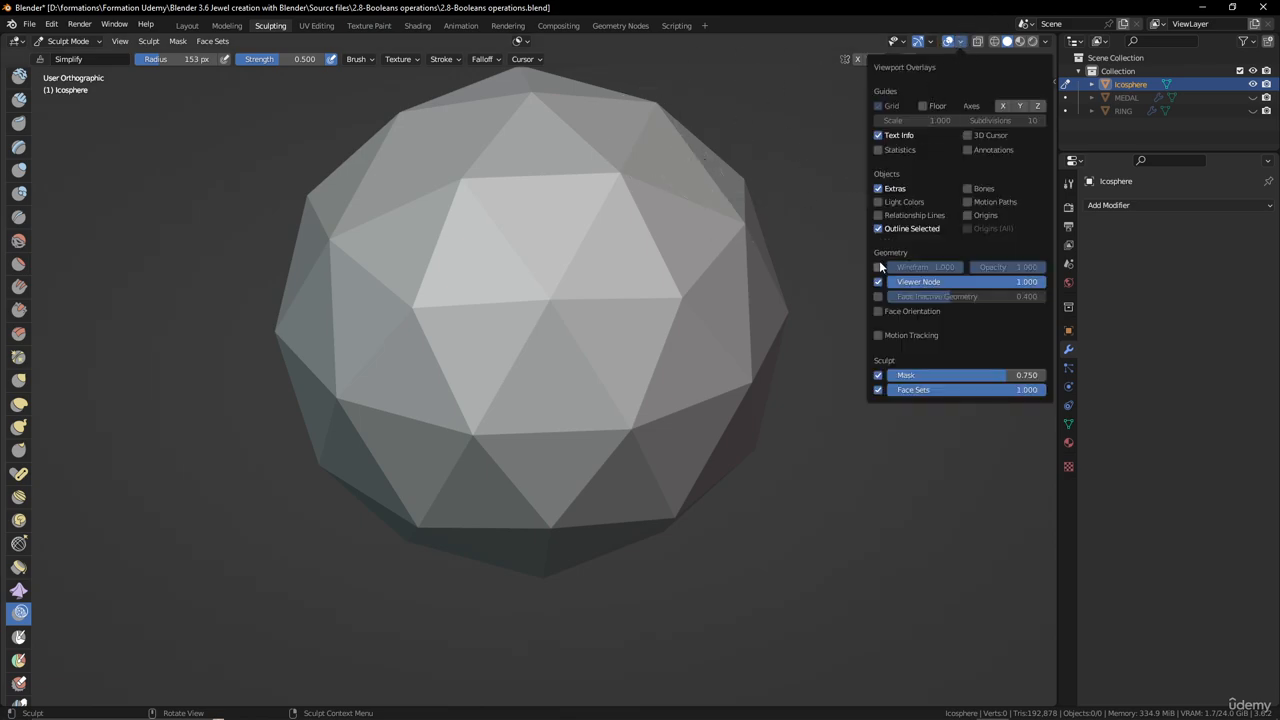
click(879, 267)
middle_drag(586, 263, 562, 316)
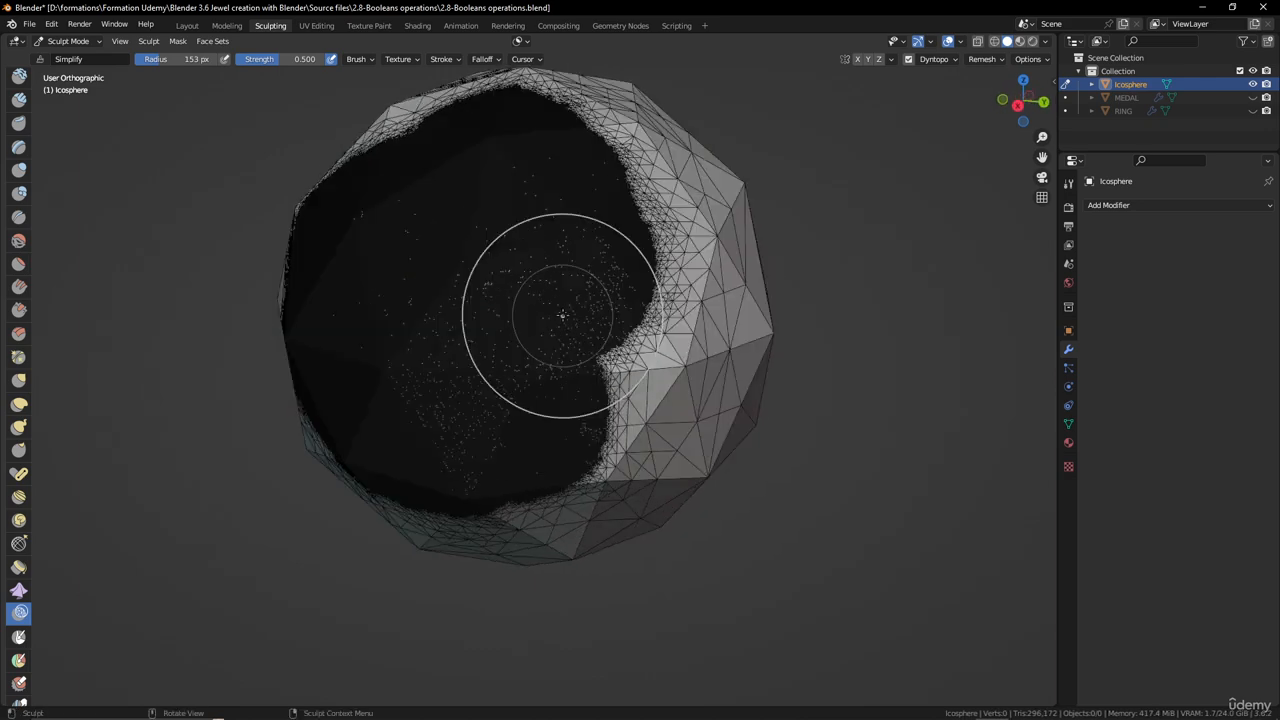
mouse_move(604, 338)
mouse_down()
mouse_move(650, 366)
mouse_move(664, 300)
mouse_move(632, 214)
mouse_up()
middle_drag(630, 212, 551, 241)
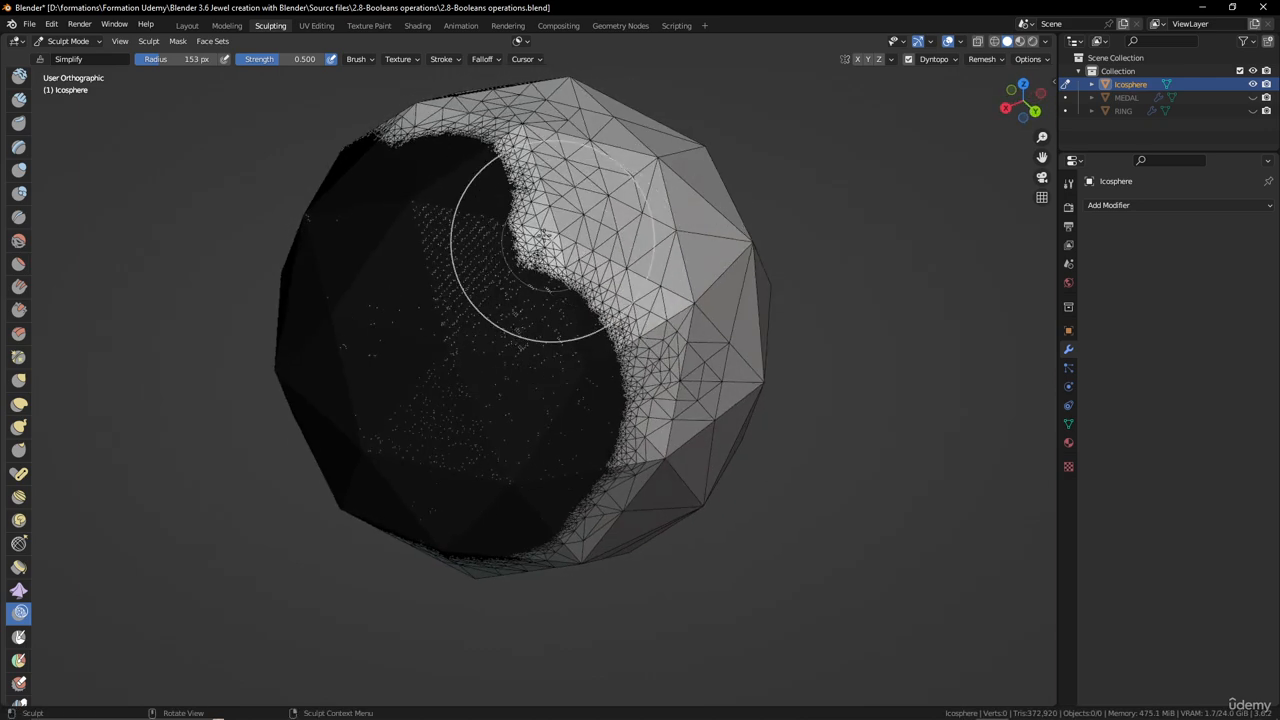
mouse_move(552, 241)
mouse_down()
mouse_move(612, 208)
mouse_move(640, 408)
mouse_up()
middle_drag(628, 400, 616, 307)
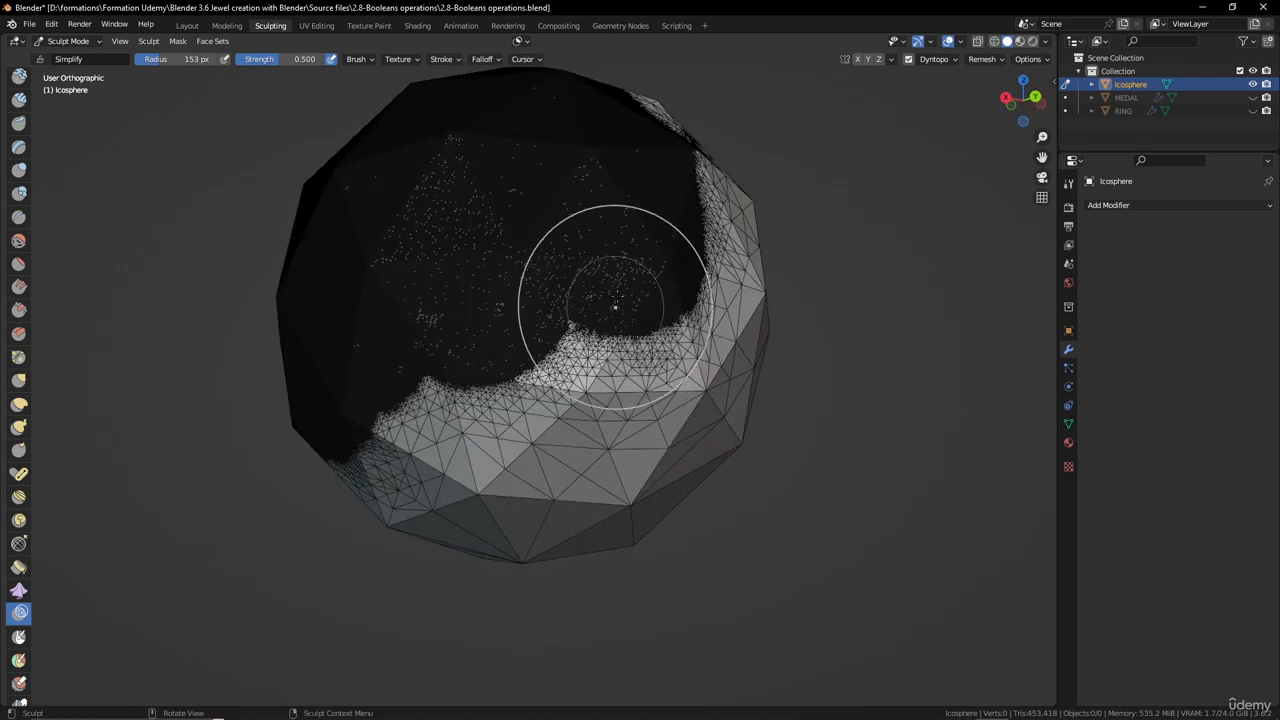
mouse_move(615, 307)
mouse_down()
mouse_move(545, 420)
mouse_move(470, 455)
mouse_move(395, 450)
mouse_up()
mouse_move(395, 450)
middle_down()
mouse_move(474, 390)
mouse_move(587, 420)
middle_up()
mouse_move(587, 420)
mouse_down()
mouse_move(464, 382)
mouse_move(458, 285)
mouse_move(482, 155)
mouse_move(515, 180)
mouse_up()
middle_drag(528, 200, 546, 313)
mouse_move(546, 313)
mouse_down()
mouse_move(510, 236)
mouse_move(497, 351)
mouse_move(491, 338)
mouse_up()
middle_drag(590, 275, 521, 257)
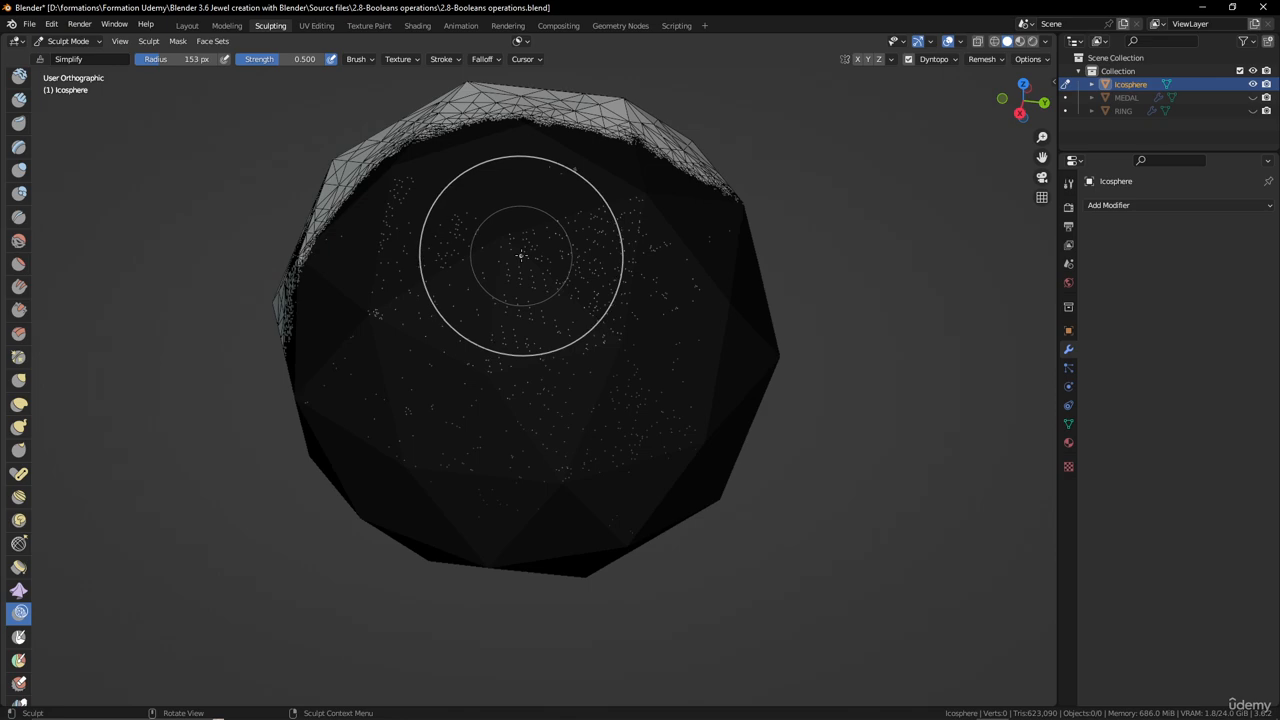
- Hide the wireframe overlay on the subdivided icosphere
scroll(688, 261, up, 2)
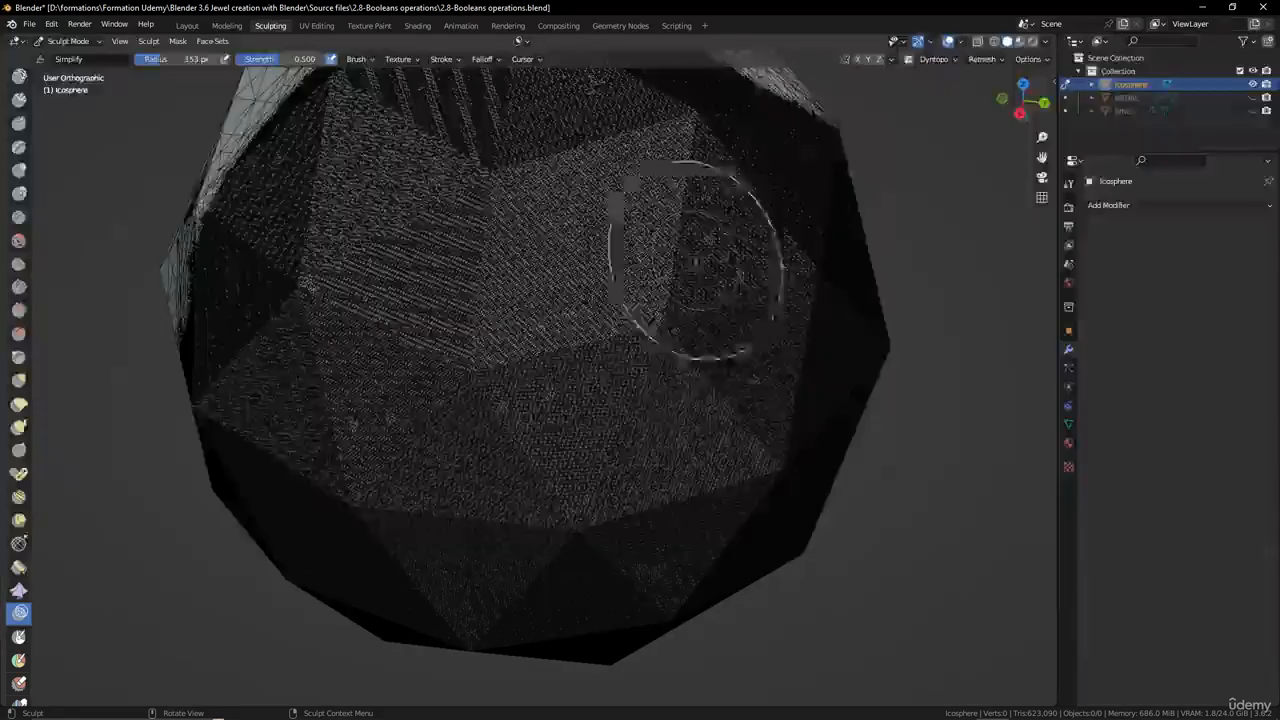
click(960, 41)
click(878, 267)
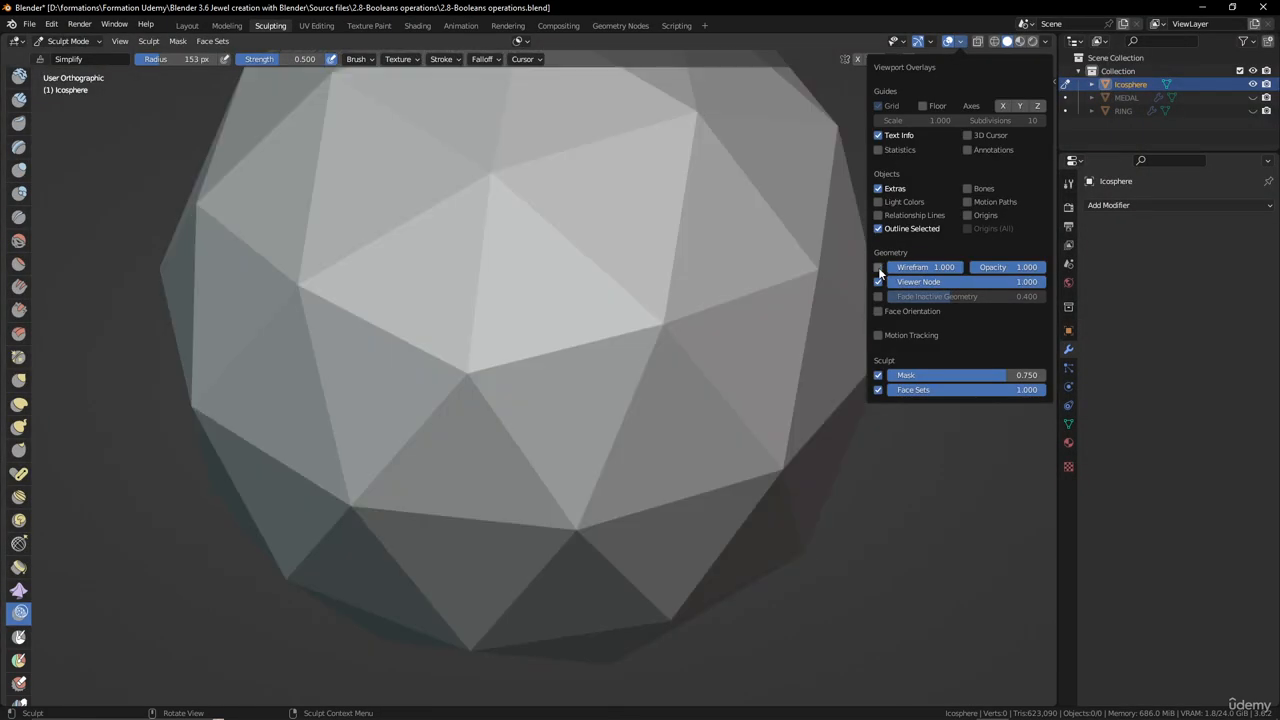
- Soften the facet edges on the front of the icosphere with several smoothing strokes
scroll(600, 309, down, 3)
middle_drag(600, 309, 580, 280)
drag(645, 264, 547, 283)
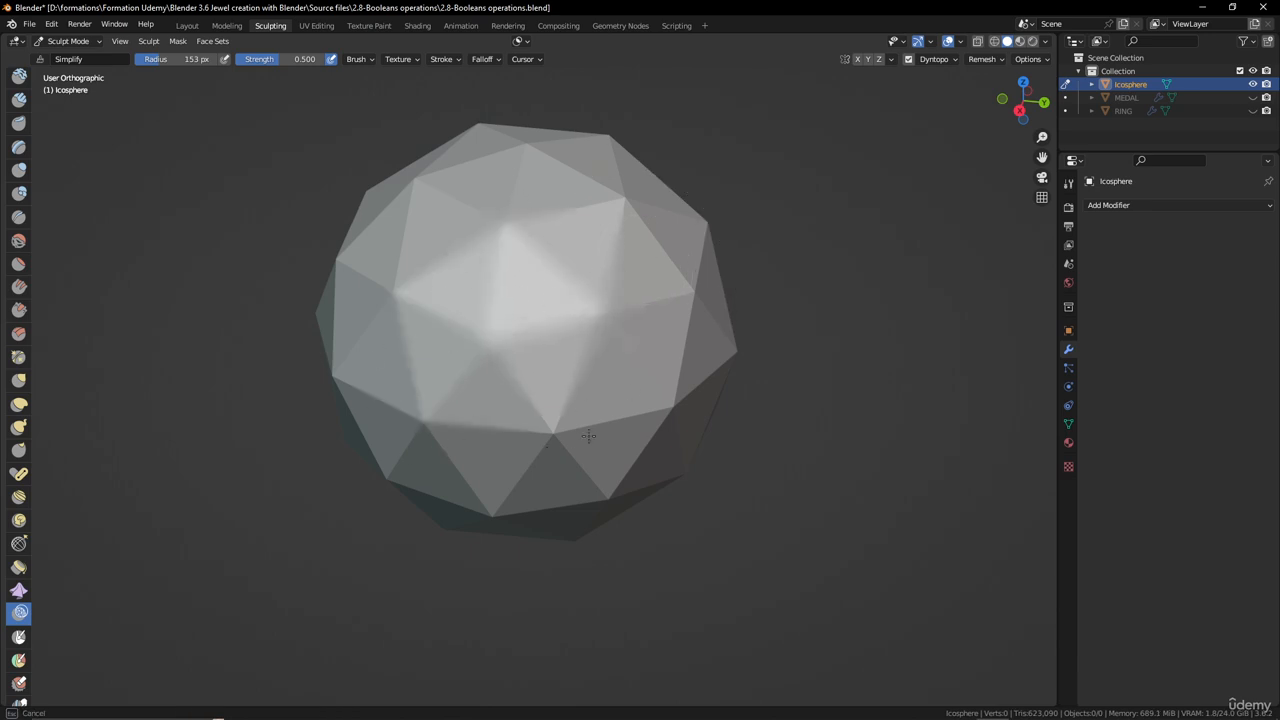
mouse_move(668, 402)
mouse_down()
mouse_move(577, 428)
mouse_move(656, 401)
mouse_up()
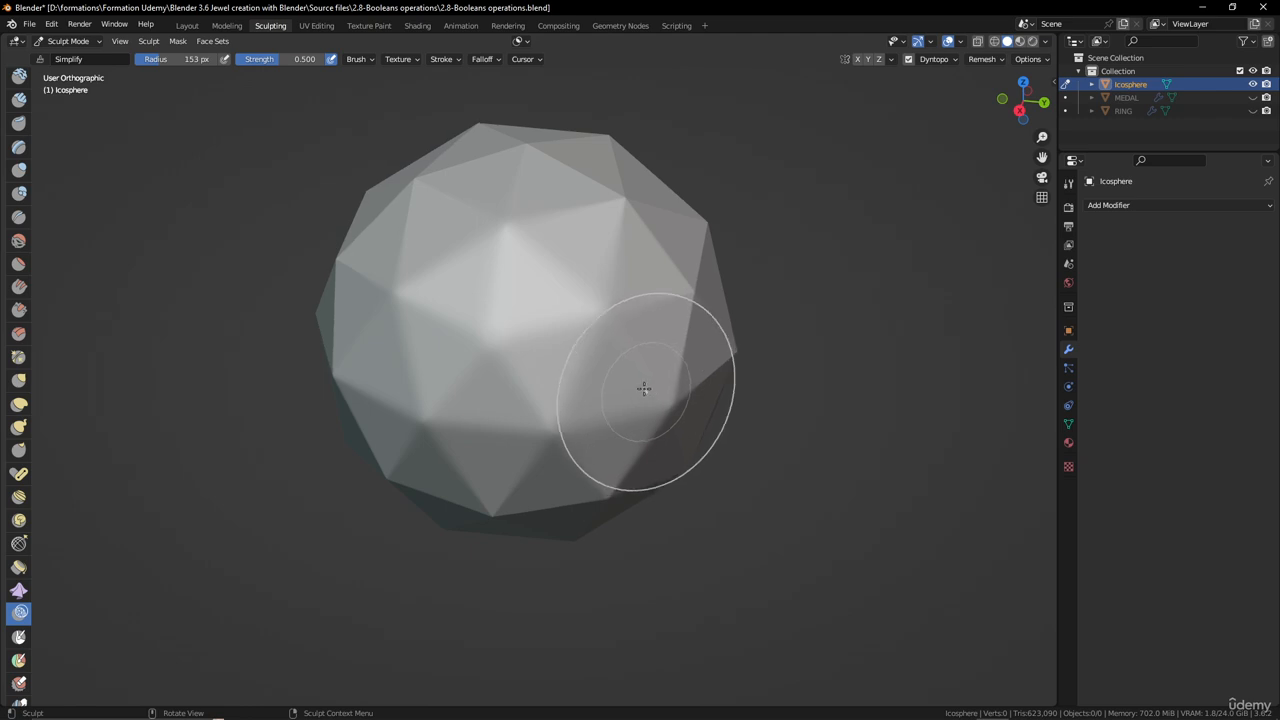
middle_drag(586, 341, 557, 337)
scroll(557, 337, up, 2)
drag(606, 331, 689, 257)
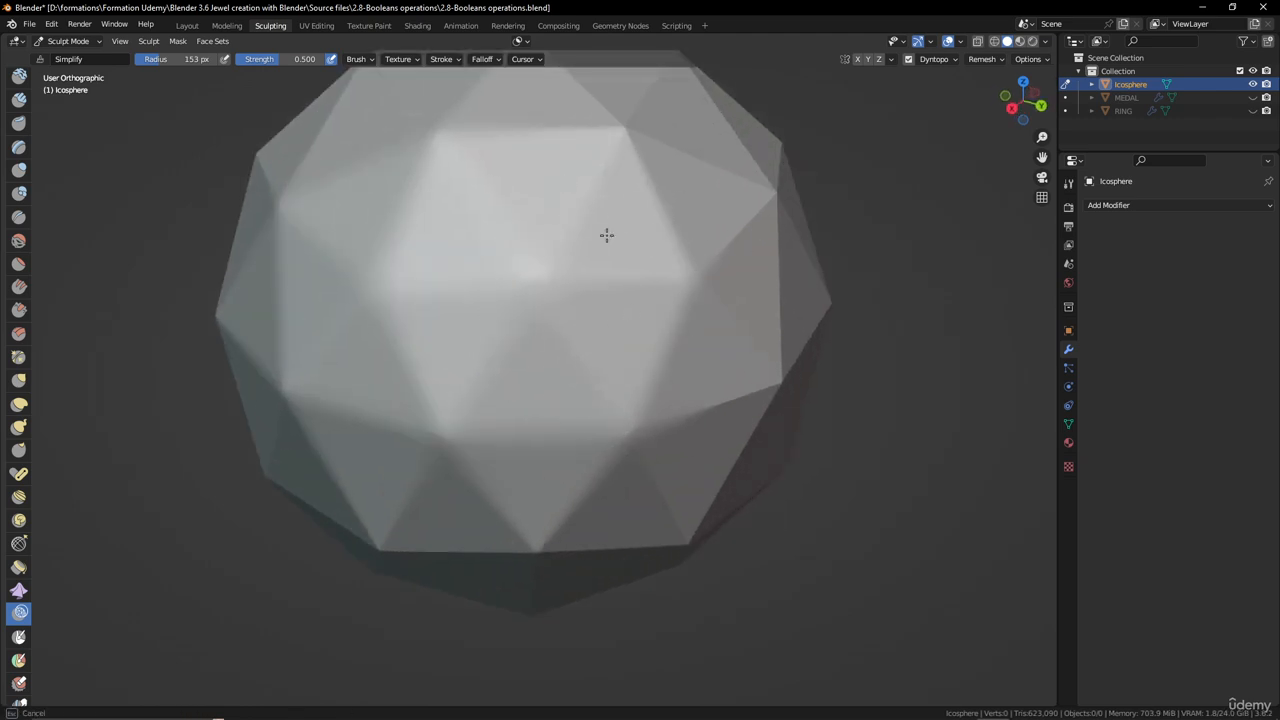
drag(606, 235, 530, 301)
scroll(531, 306, down, 3)
scroll(551, 320, up, 3)
shift+middle_drag(542, 331, 579, 321)
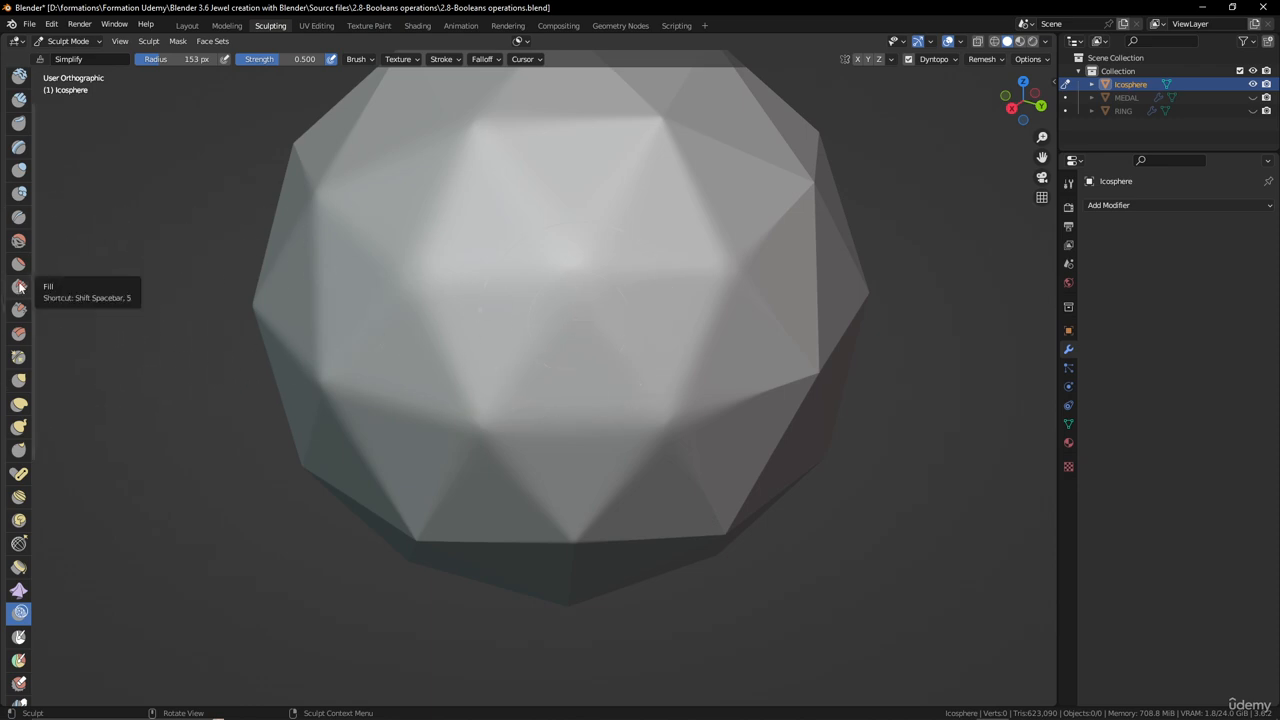
- Select the Smooth brush and set its strength to 0.9 in the brush settings
click(19, 240)
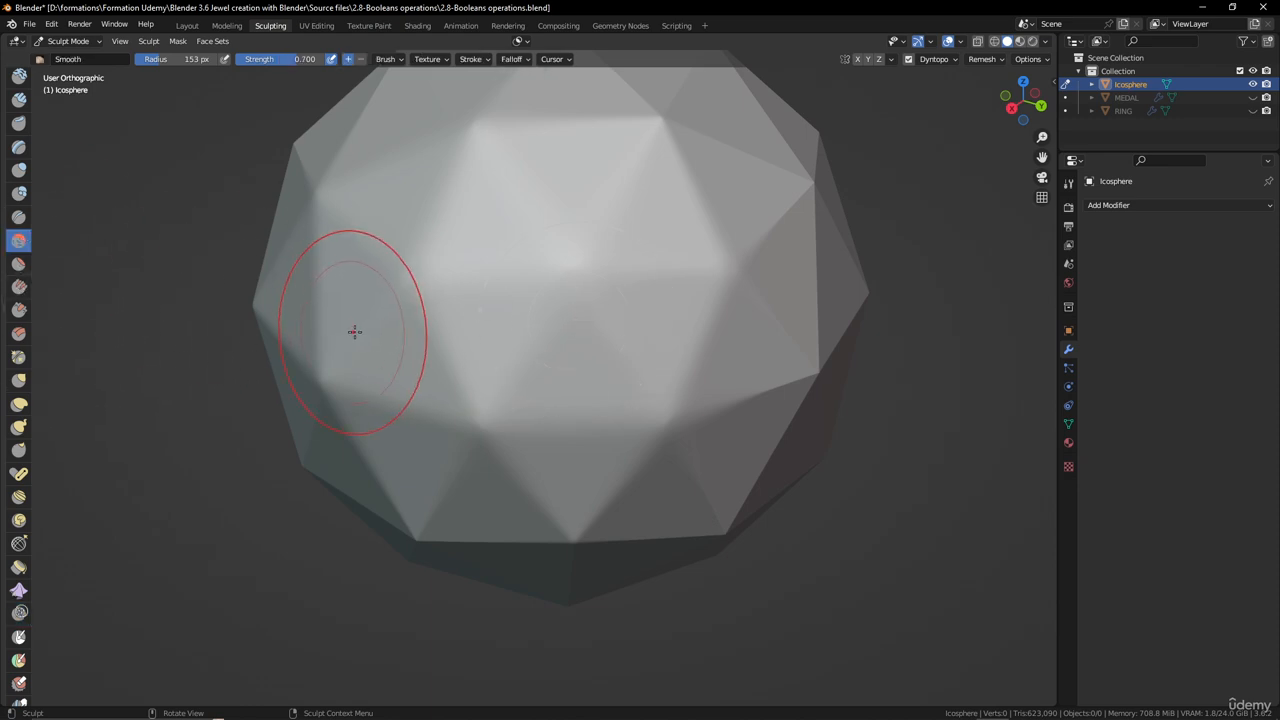
click(1069, 184)
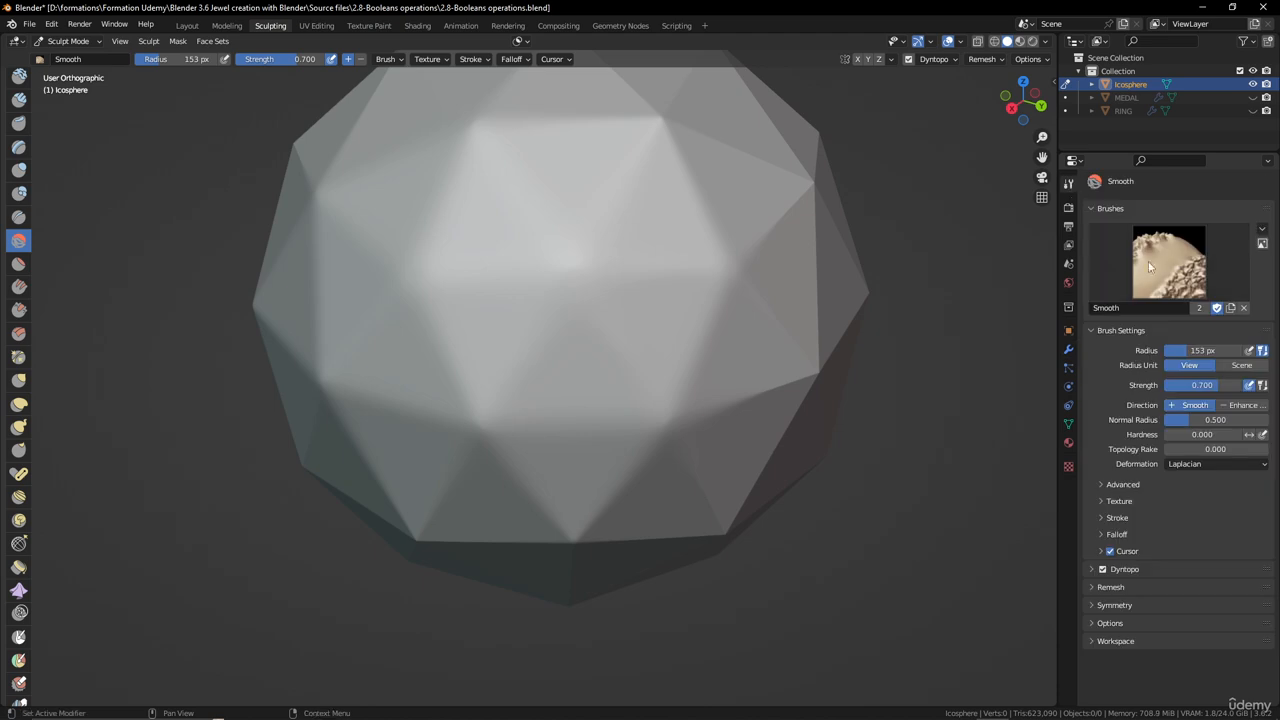
click(1222, 384)
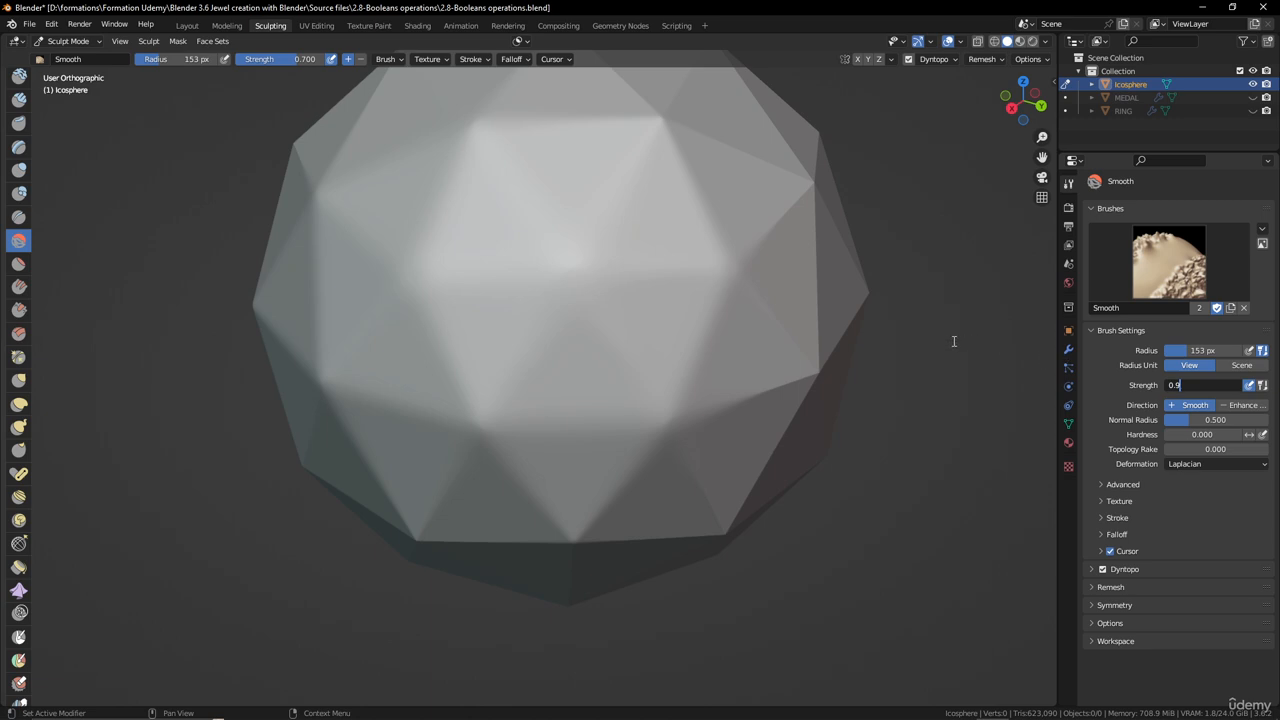
text(0.9)
key(Return)
scroll(614, 337, down, 1)
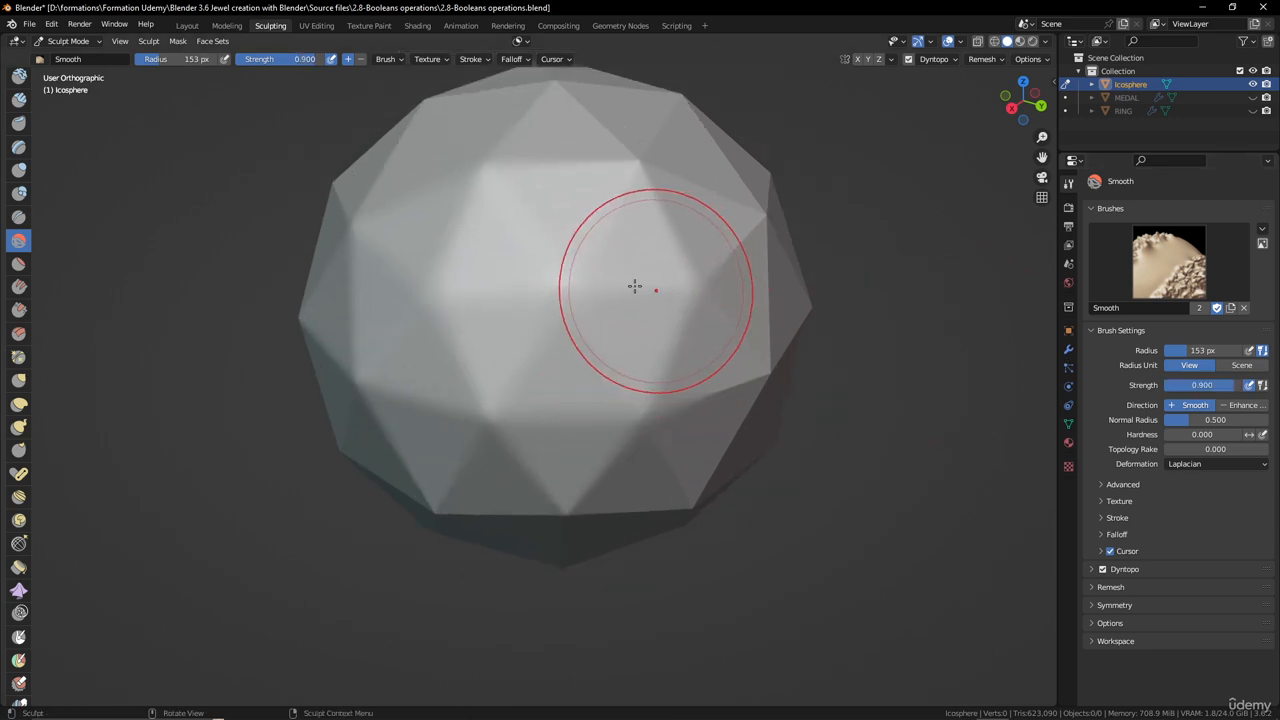
scroll(17, 106, up, 2)
- Switch to the Draw brush and soften more facet edges around the icosphere using temporary smoothing
click(17, 90)
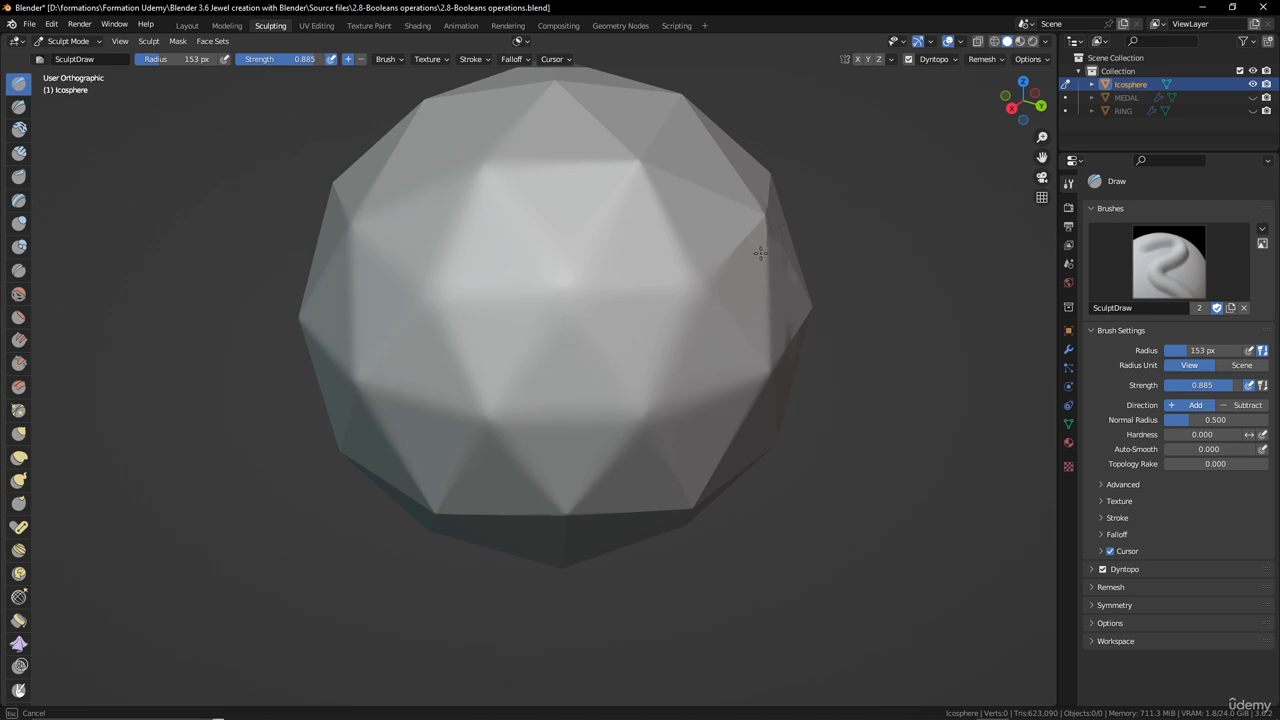
mouse_move(641, 318)
middle_down()
mouse_move(500, 343)
mouse_move(591, 286)
middle_up()
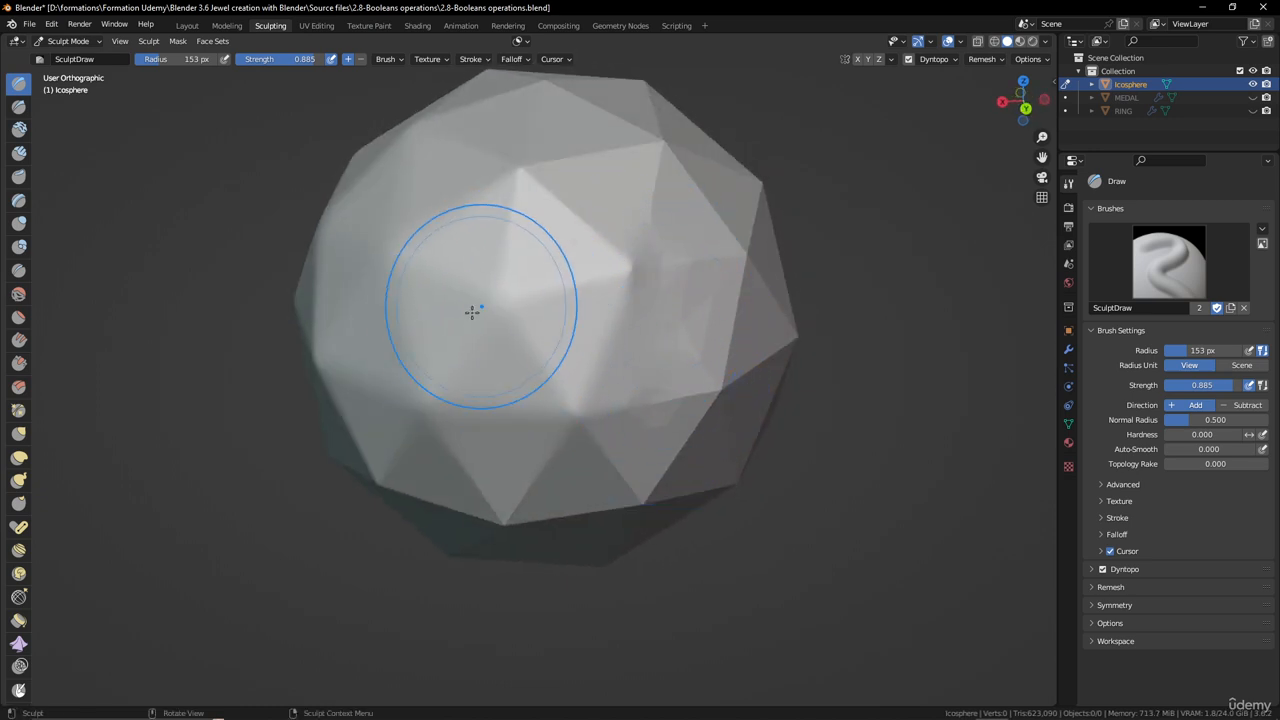
middle_drag(474, 306, 581, 325)
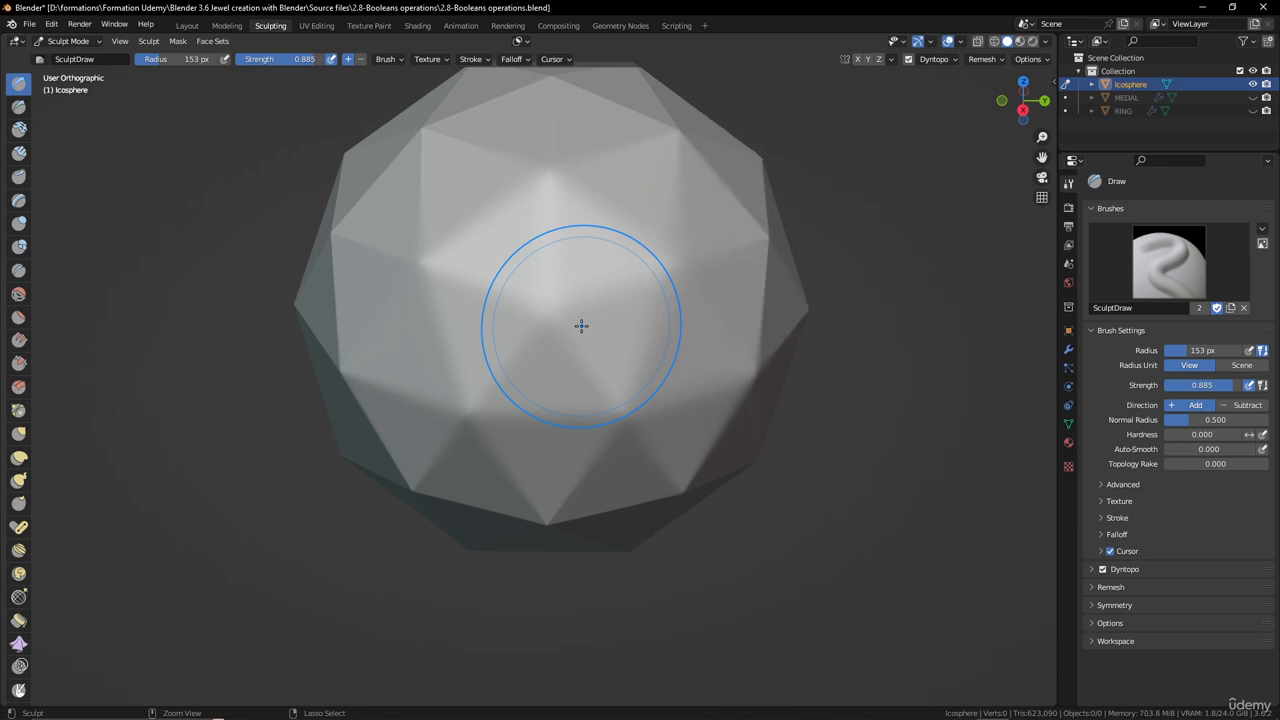
- Set the dynamic topology resolution to 10 for the icosphere
mouse_move(580, 326)
middle_down()
mouse_move(666, 309)
mouse_move(613, 325)
mouse_move(551, 280)
middle_up()
scroll(646, 277, down, 2)
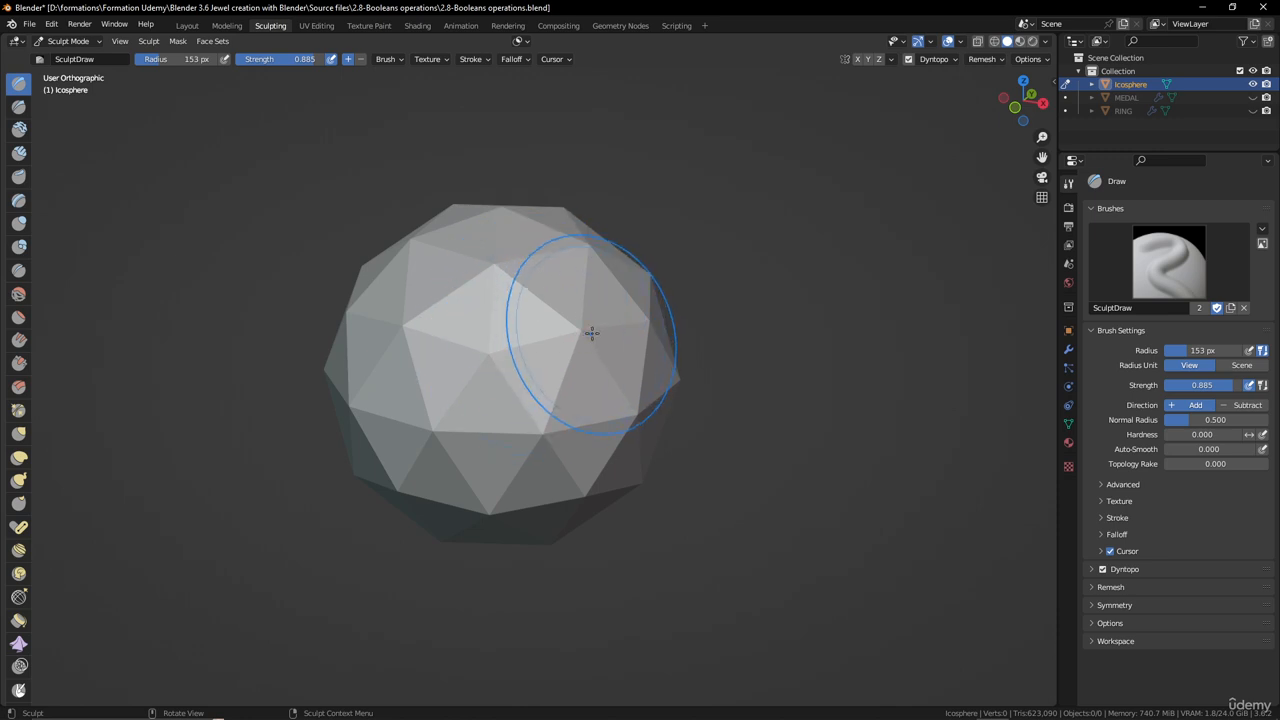
middle_drag(591, 334, 609, 327)
click(933, 59)
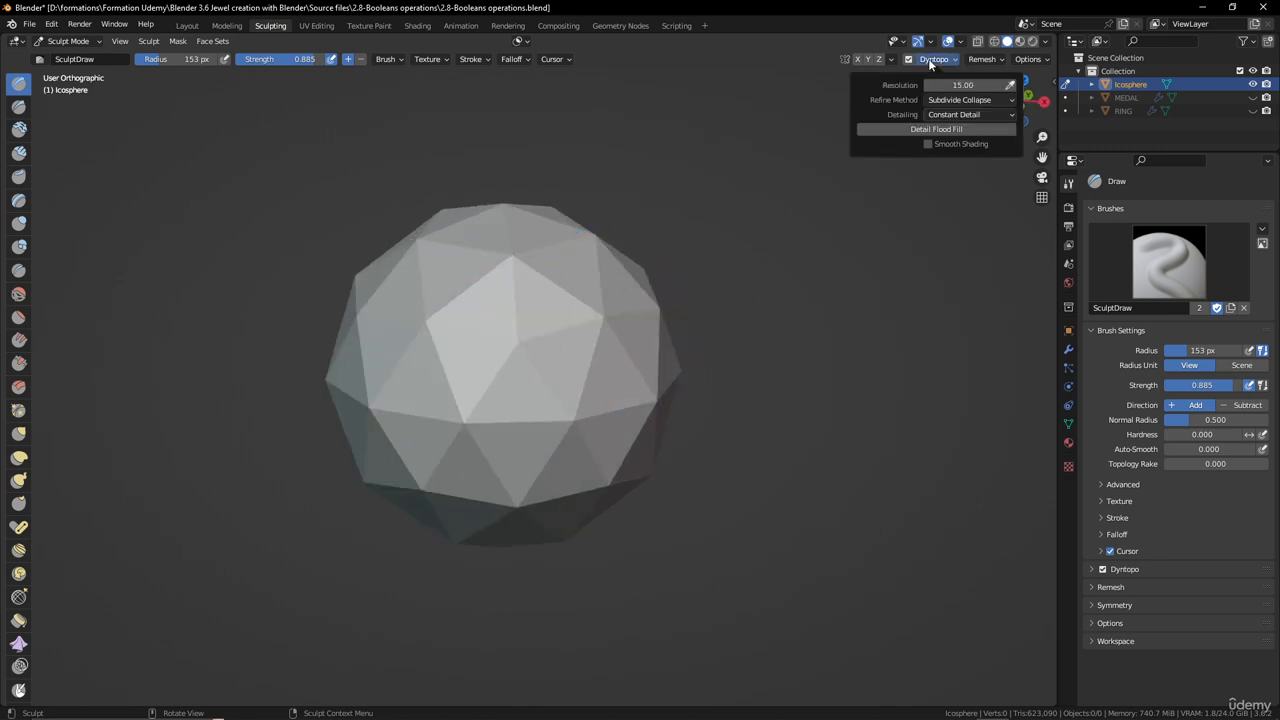
click(952, 84)
text(10)
key(Return)
- Select the Snake Hook brush and reduce its radius to 97 px
scroll(586, 314, up, 3)
middle_drag(586, 313, 686, 266)
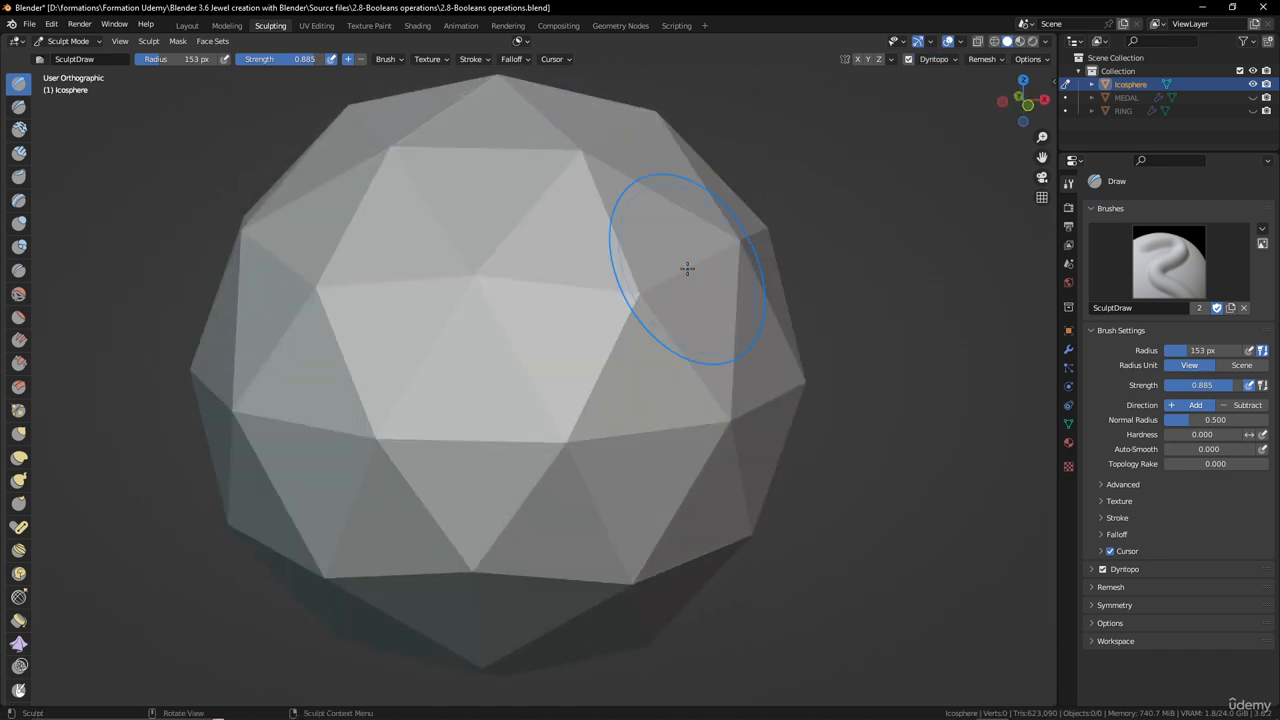
click(20, 482)
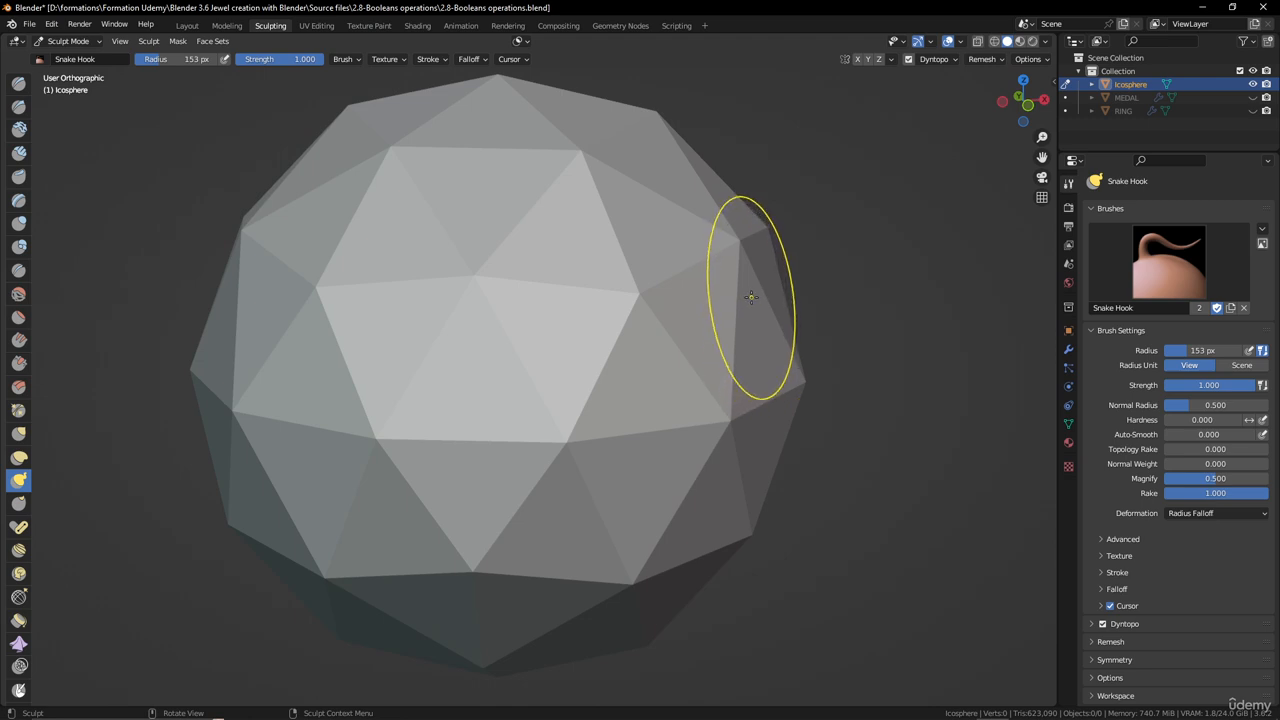
key(f)
click(715, 299)
scroll(751, 316, down, 1)
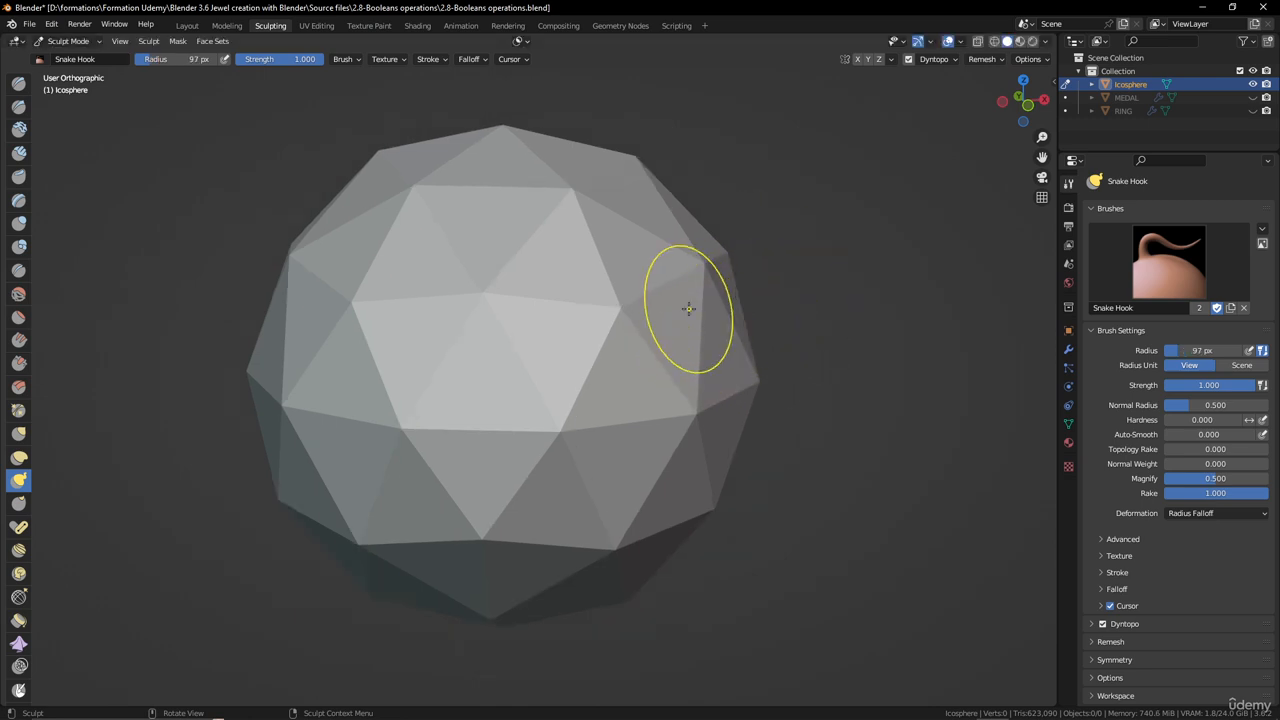
- Pull a forked tendril from one side of the icosphere and four more curved tendrils from its upper half and opposite side
mouse_move(688, 308)
mouse_down()
mouse_move(698, 291)
mouse_move(767, 275)
mouse_move(912, 272)
mouse_move(948, 290)
mouse_up()
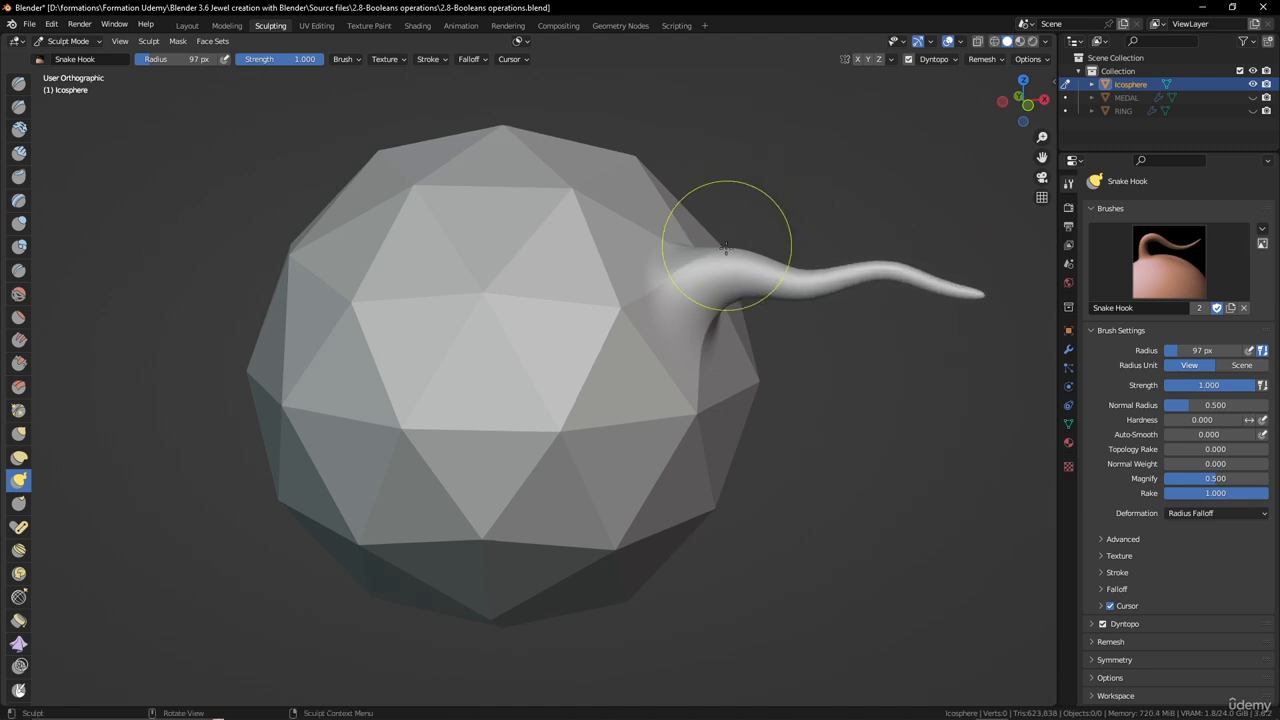
mouse_move(735, 266)
mouse_down()
mouse_move(809, 183)
mouse_move(897, 133)
mouse_up()
scroll(629, 214, down, 1)
mouse_move(557, 223)
mouse_down()
mouse_move(556, 202)
mouse_move(630, 95)
mouse_up()
mouse_move(434, 234)
mouse_down()
mouse_move(418, 184)
mouse_move(358, 122)
mouse_up()
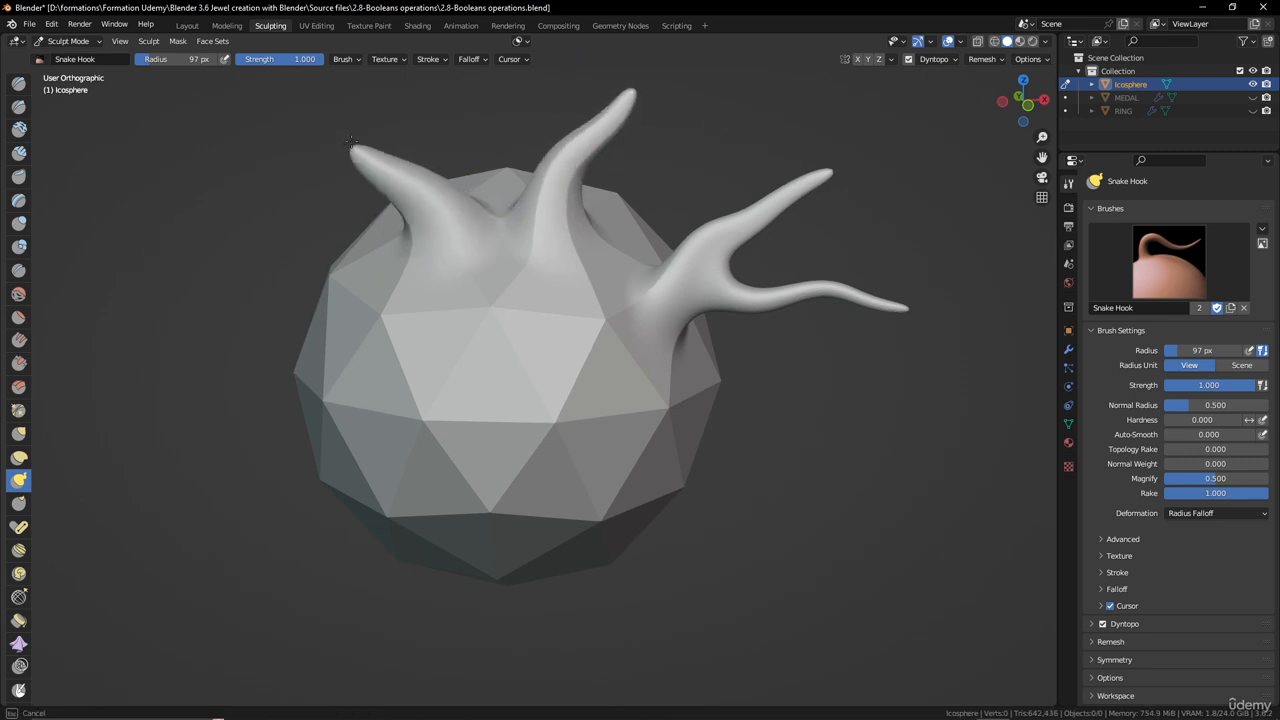
drag(378, 284, 250, 230)
drag(391, 371, 222, 368)
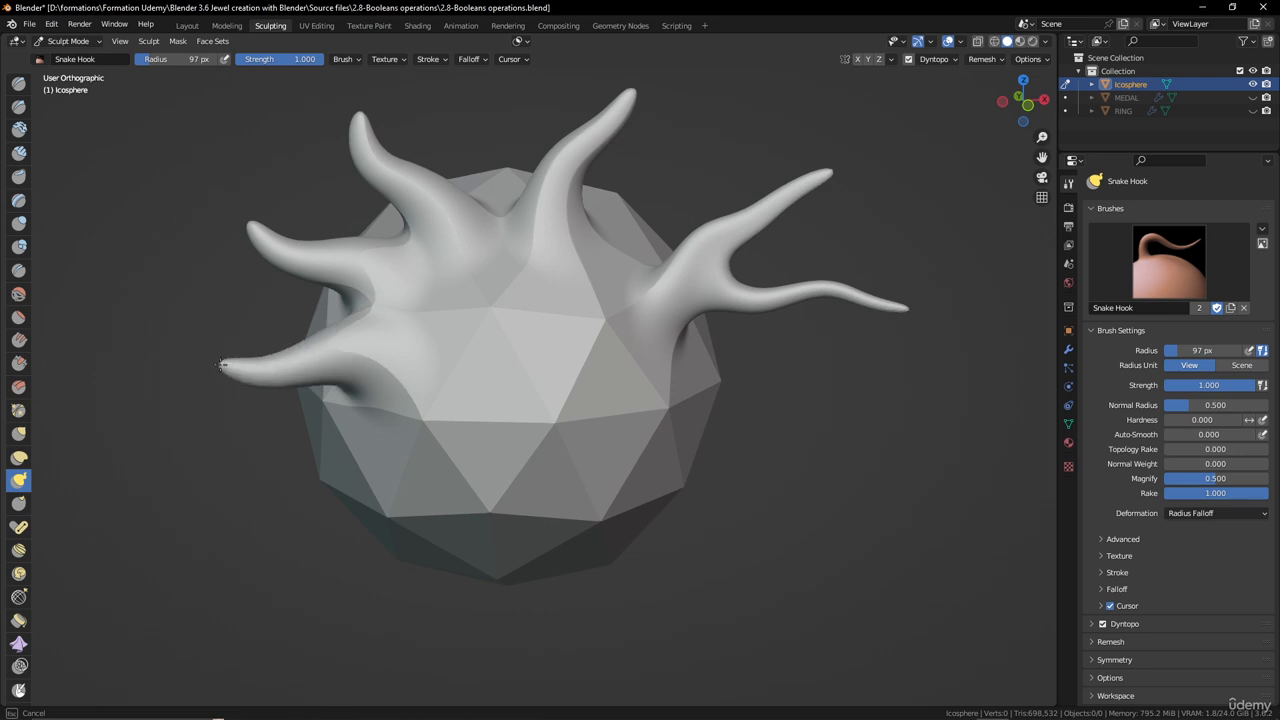
scroll(451, 391, down, 2)
mouse_move(451, 391)
middle_down()
mouse_move(614, 383)
mouse_move(614, 397)
mouse_move(456, 391)
middle_up()
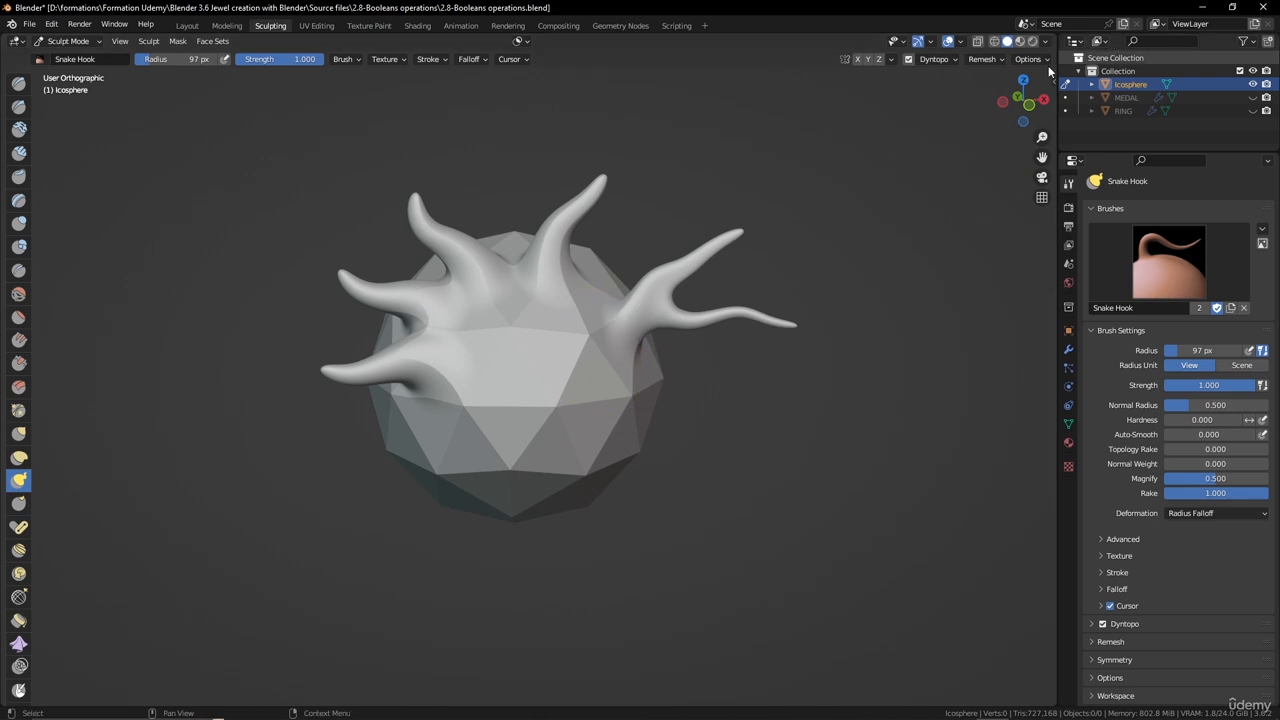
- Undo all the Snake Hook tendrils on the icosphere
key(ctrl+z)
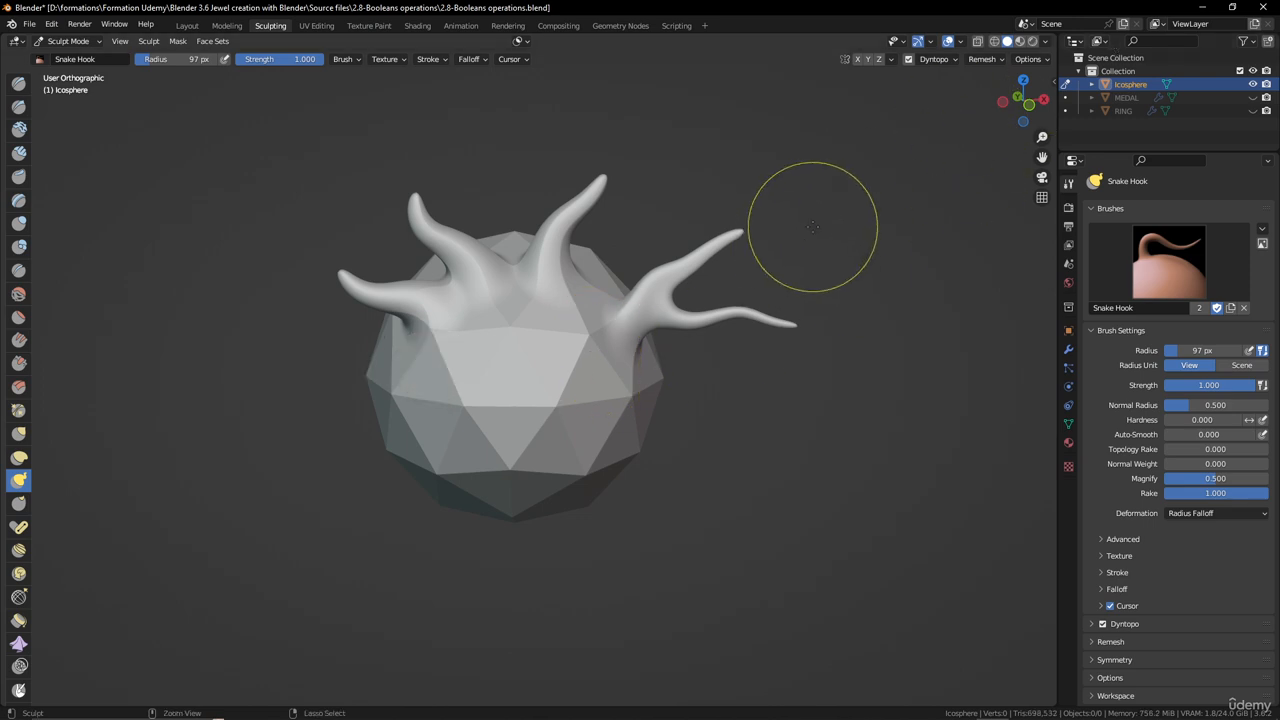
key(ctrl+z)
key(ctrl+z)
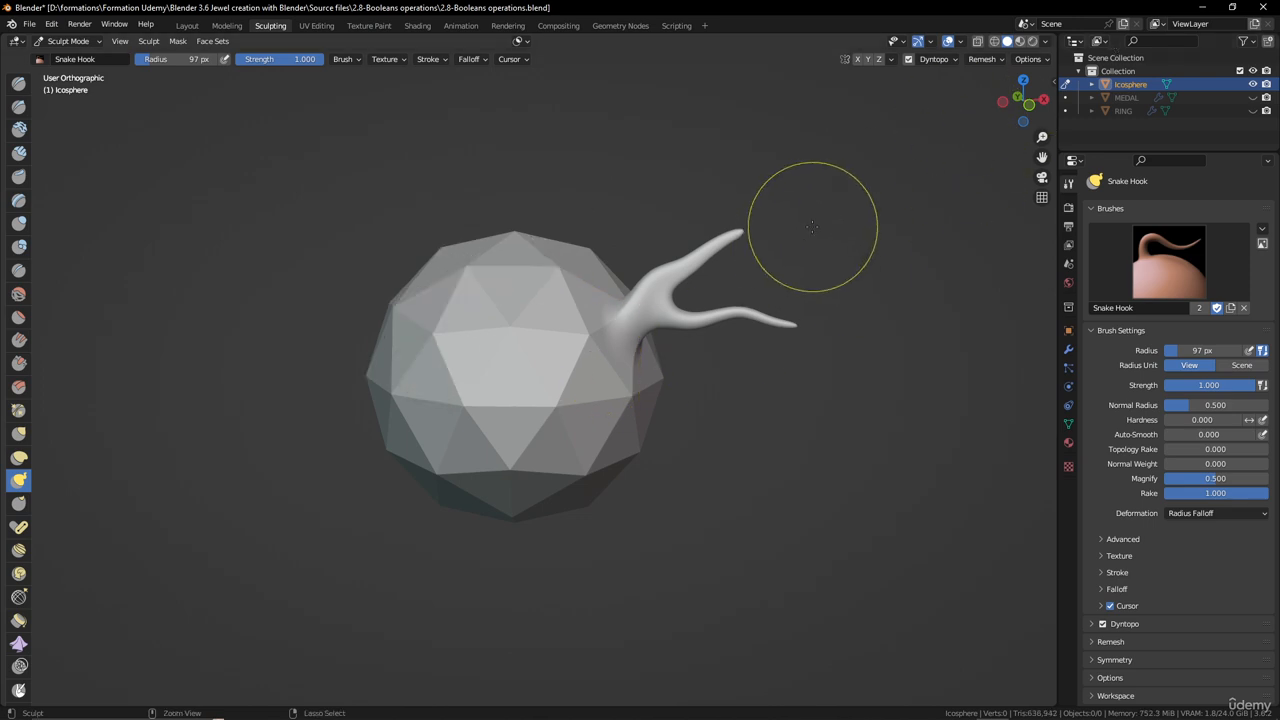
key(ctrl+z)
scroll(608, 331, up, 5)
scroll(534, 303, down, 4)
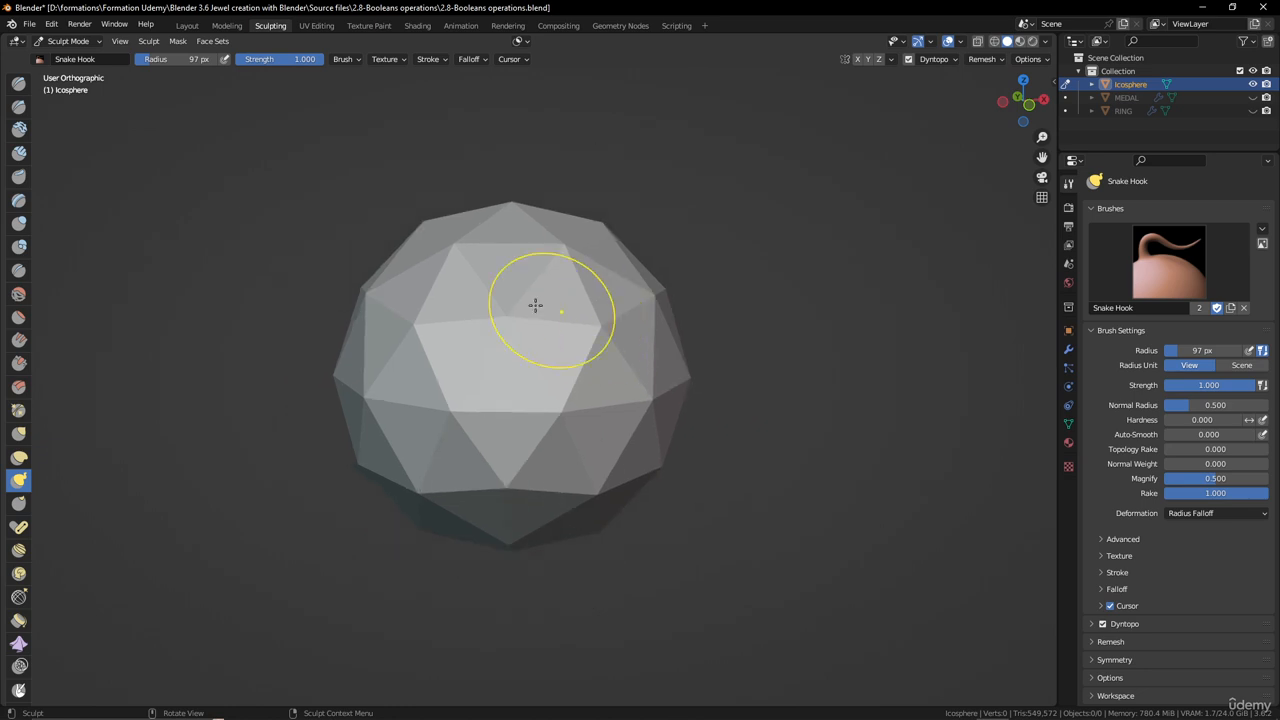
mouse_move(534, 303)
middle_down()
mouse_move(371, 309)
mouse_move(408, 315)
middle_up()
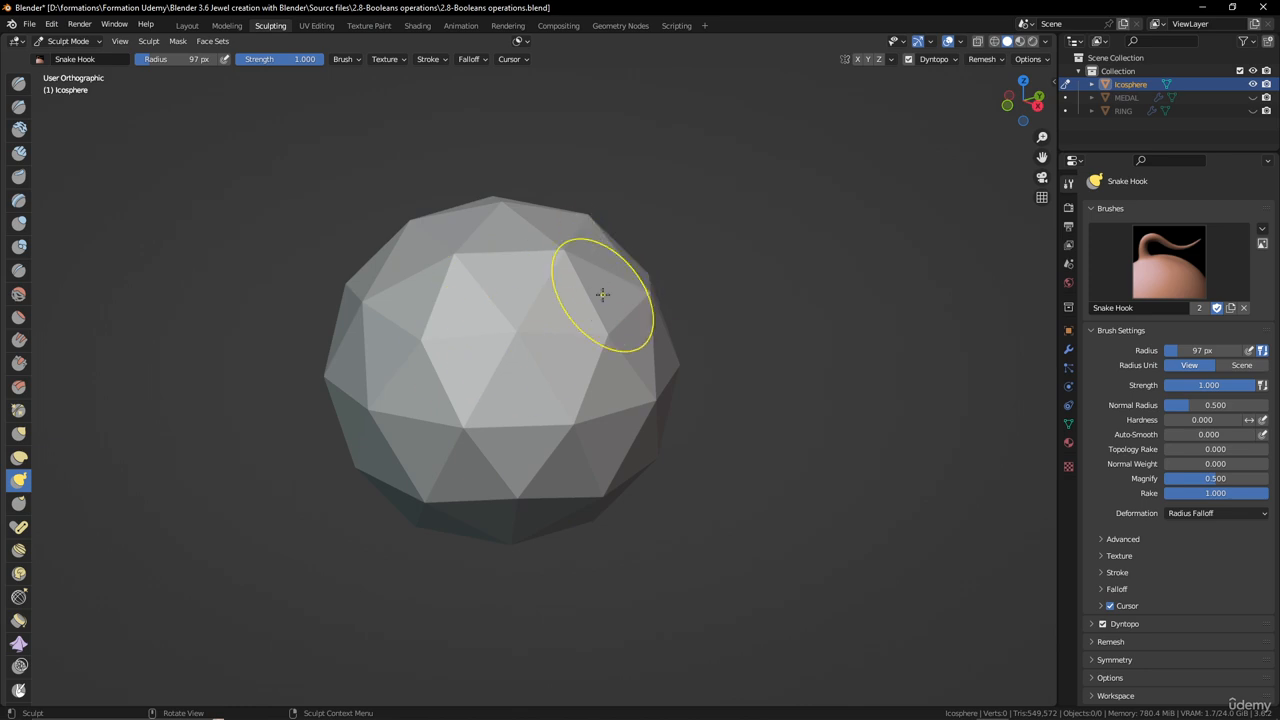
- Show the wireframe overlay on the icosphere
click(960, 41)
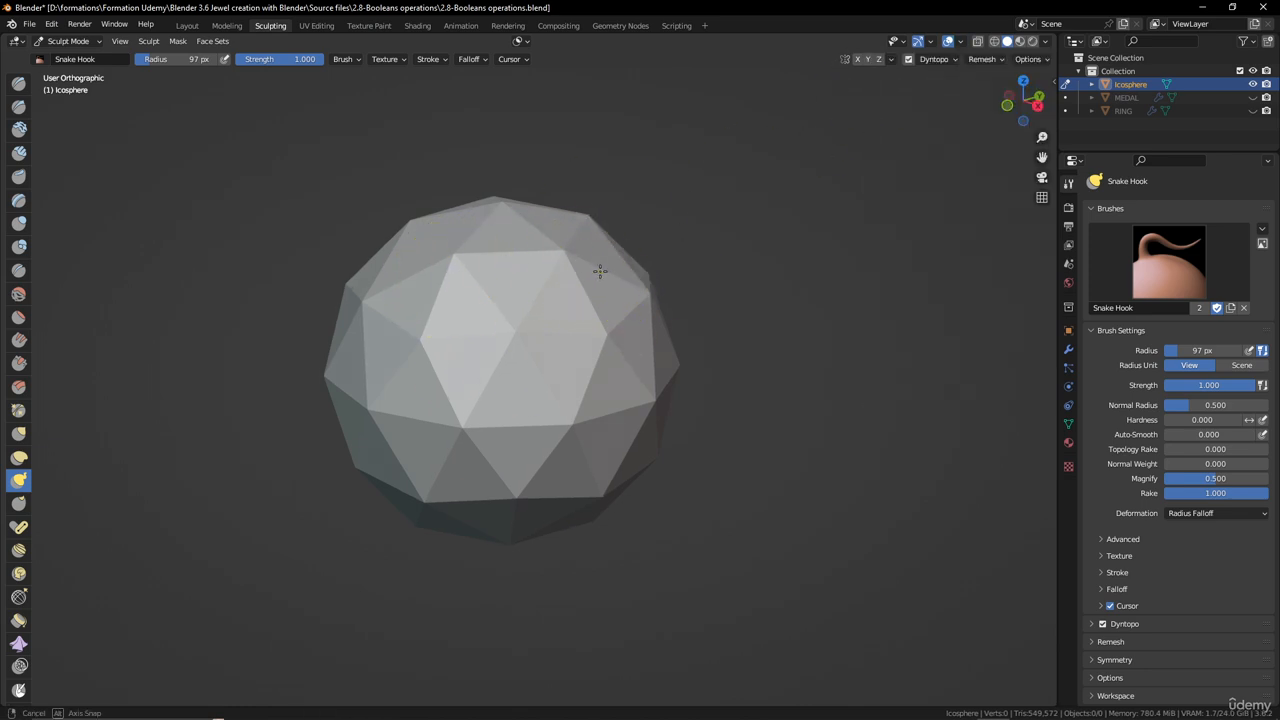
middle_drag(594, 266, 571, 271)
scroll(621, 275, up, 2)
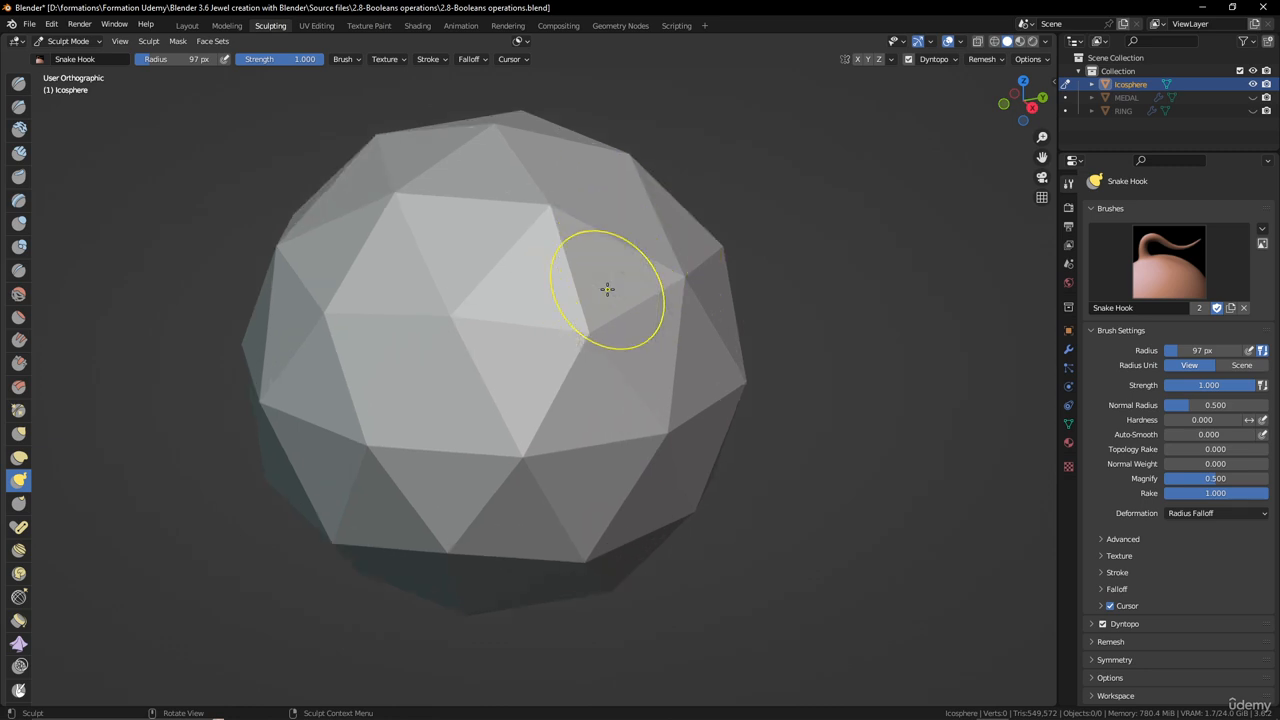
click(931, 41)
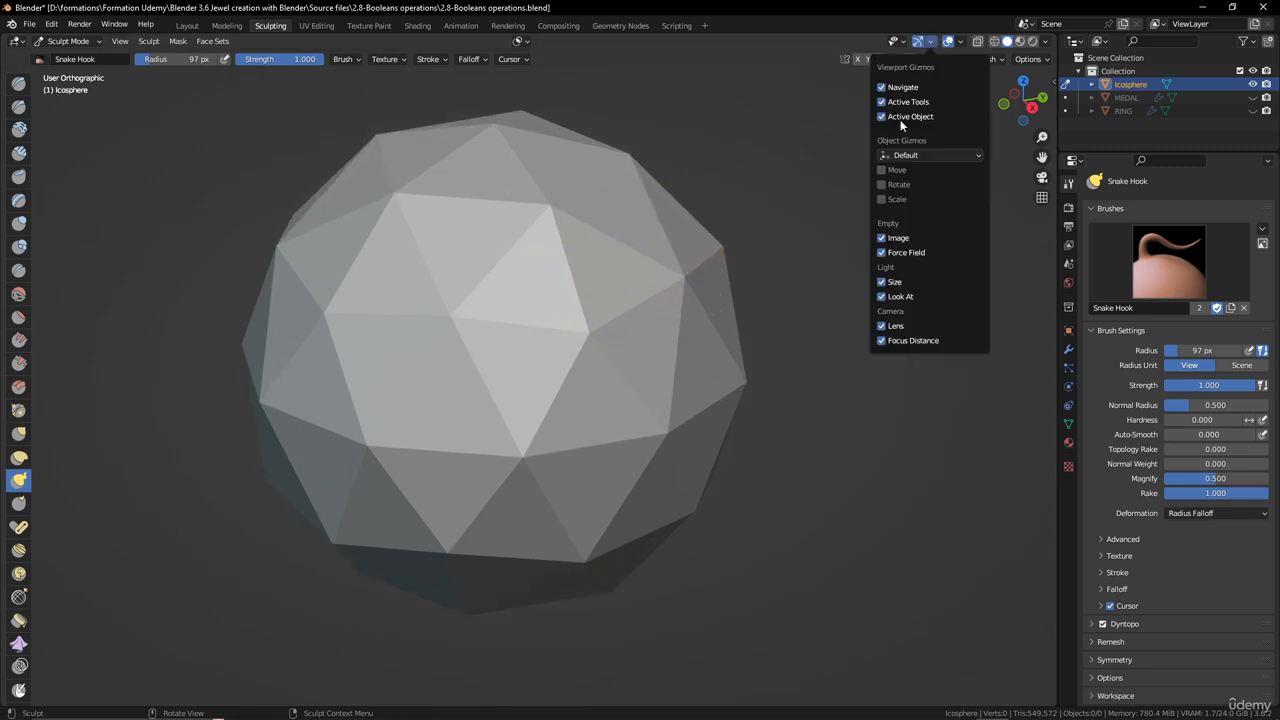
click(960, 43)
click(878, 267)
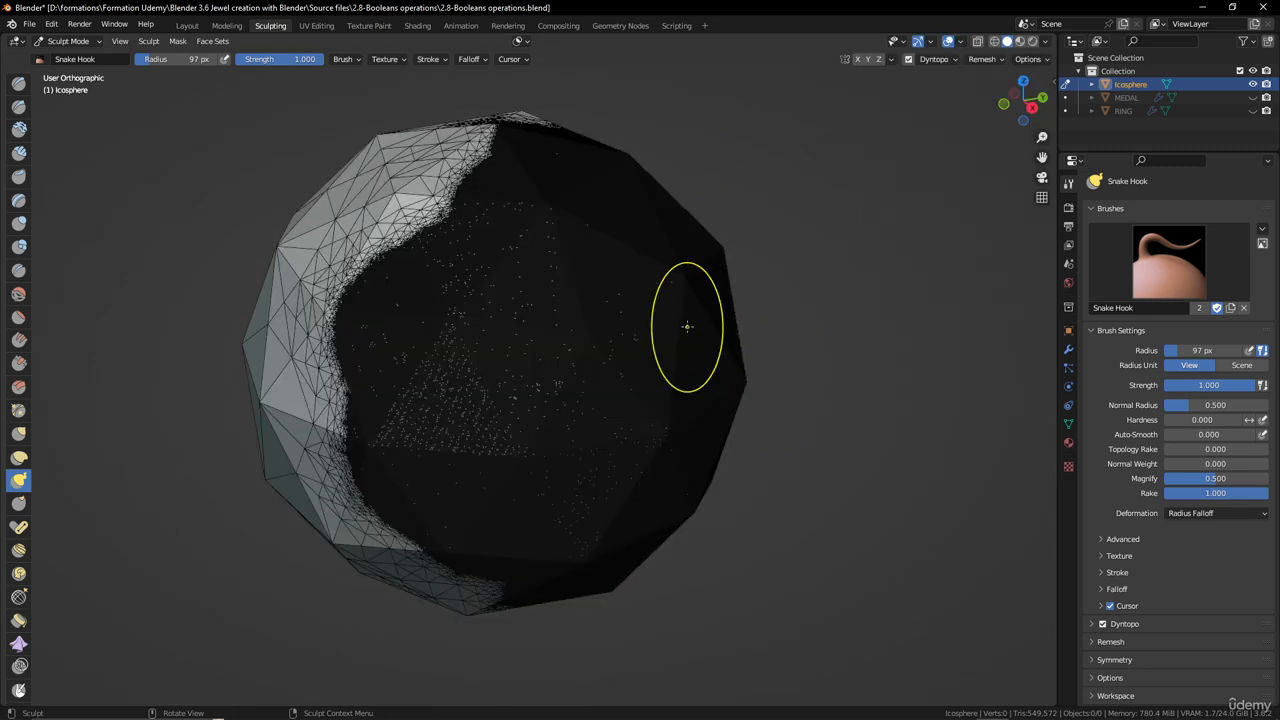
- Undo the earlier dynamic topology edits until the icosphere is back to its original low-poly facets
key(ctrl+z)
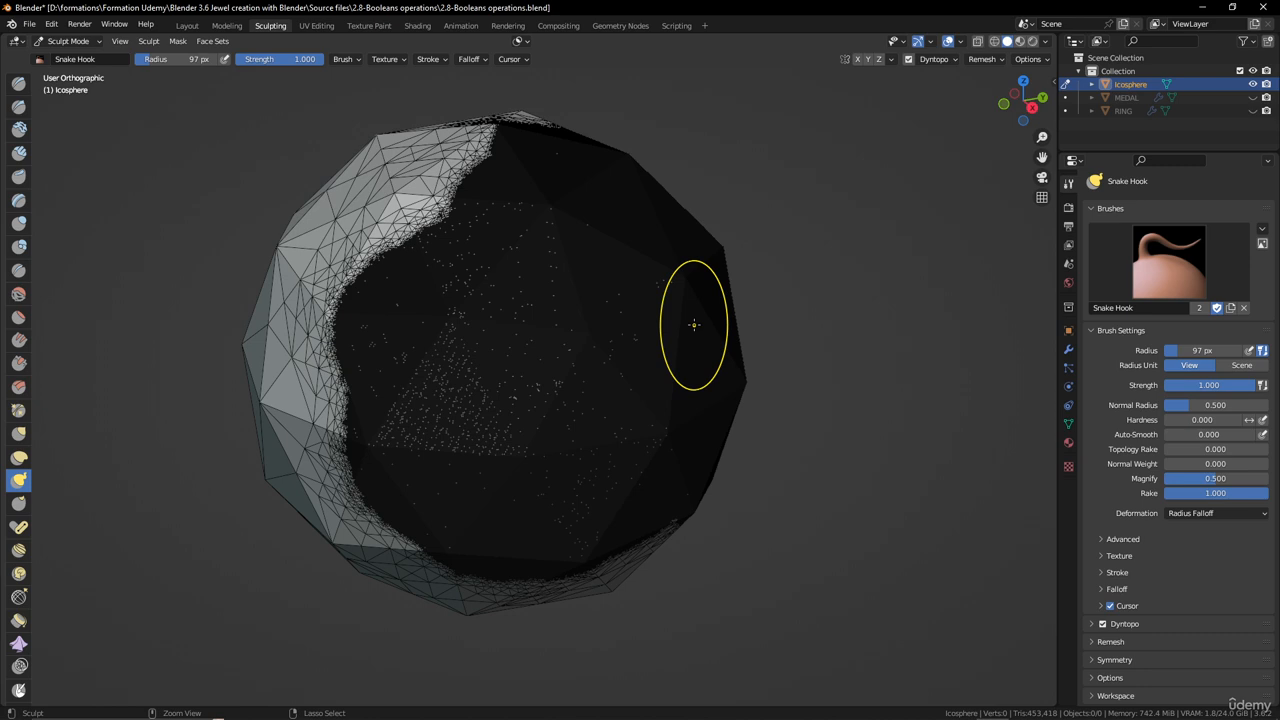
key(ctrl+z)
key(ctrl+z)
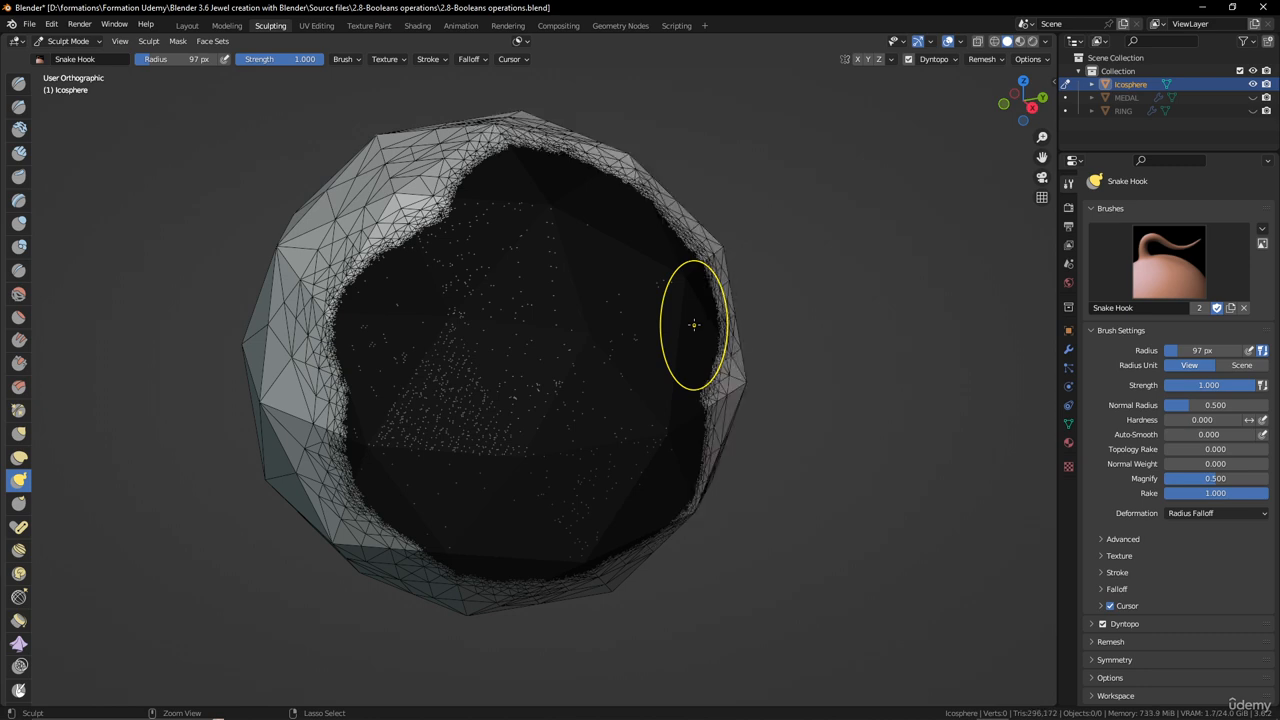
key(ctrl+z)
key(ctrl+z)
middle_drag(694, 324, 666, 286)
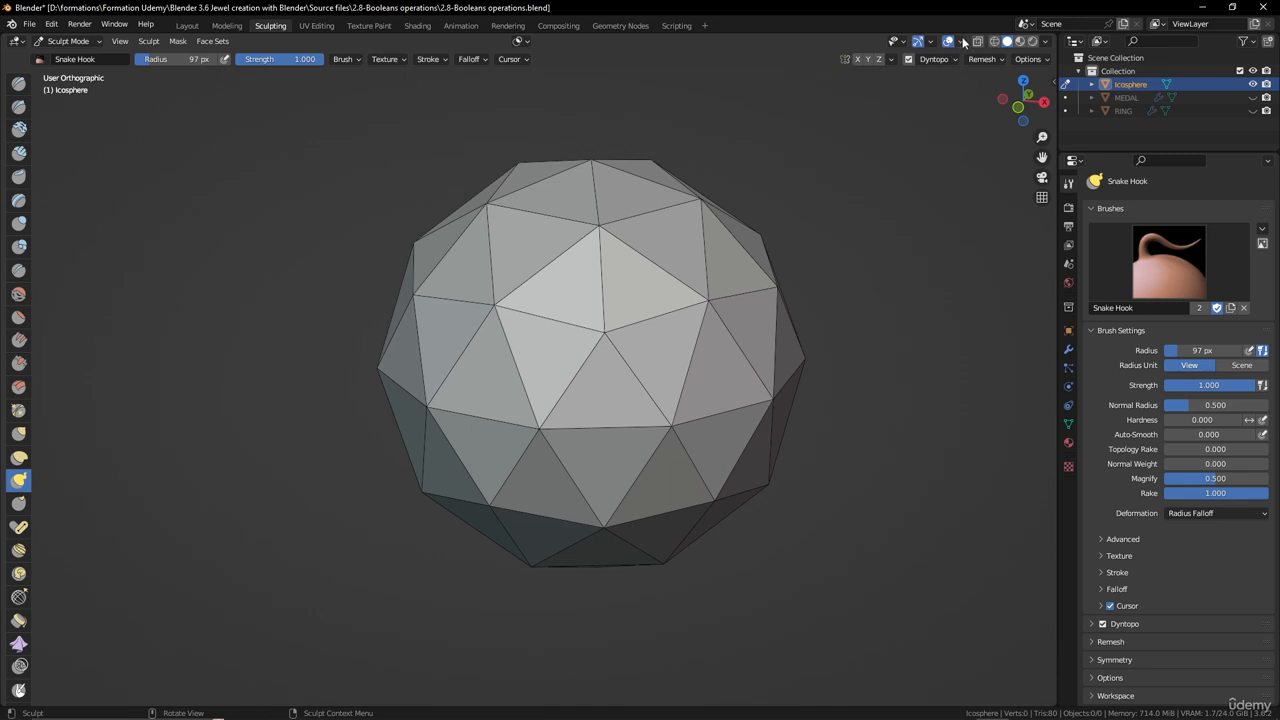
- Disable Dyntopo and remesh the icosphere with a 0.1 mm voxel size
click(996, 60)
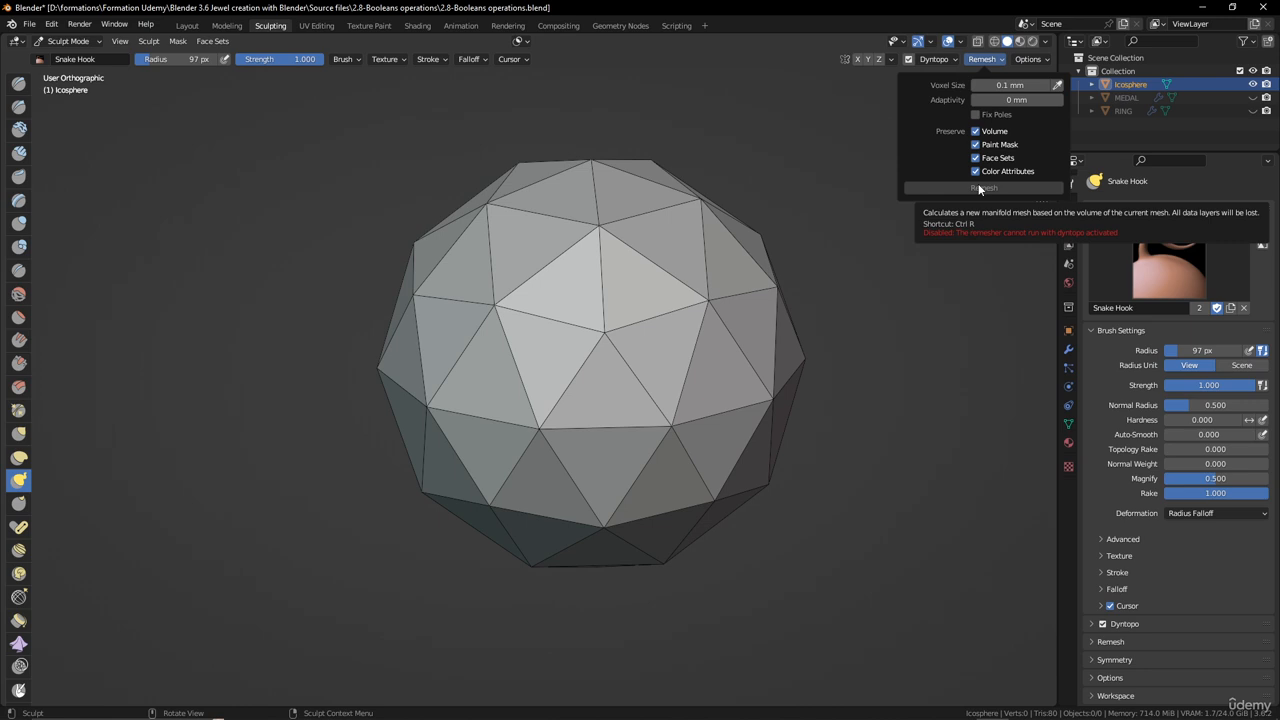
click(909, 60)
click(989, 59)
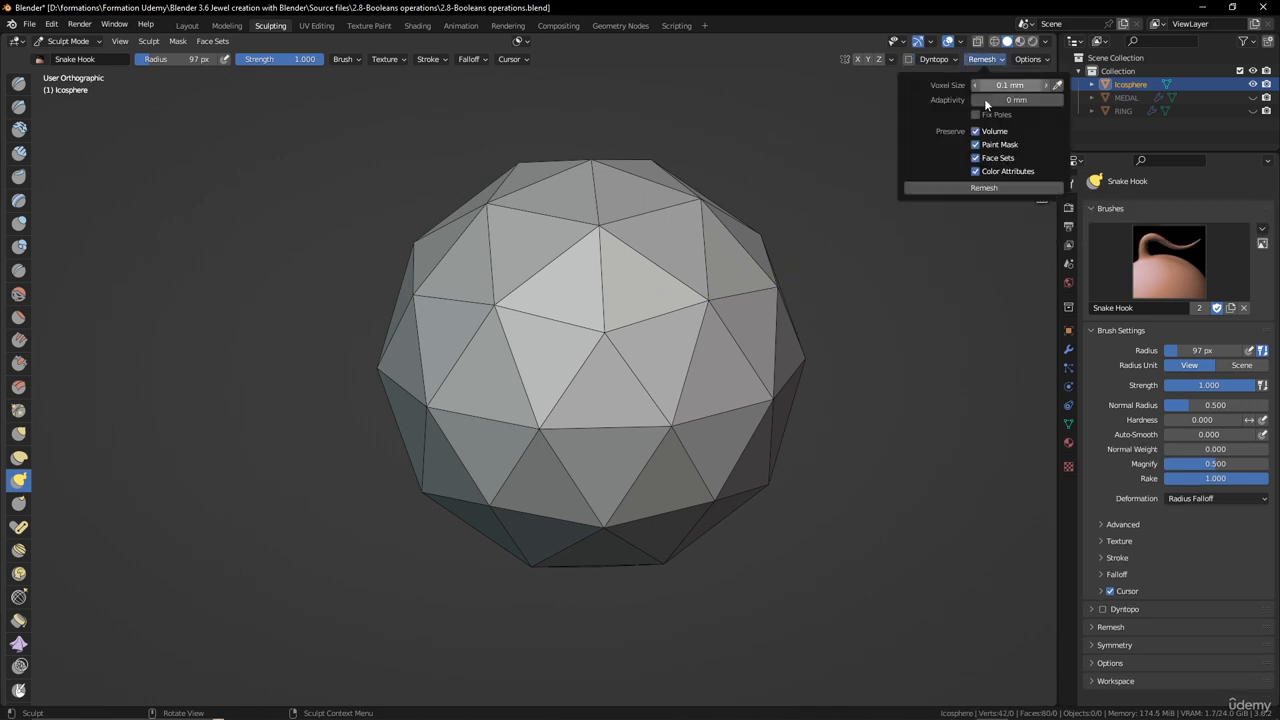
click(985, 186)
- Examine the density and layout of the remeshed wireframe on the front of the icosphere
scroll(681, 322, up, 3)
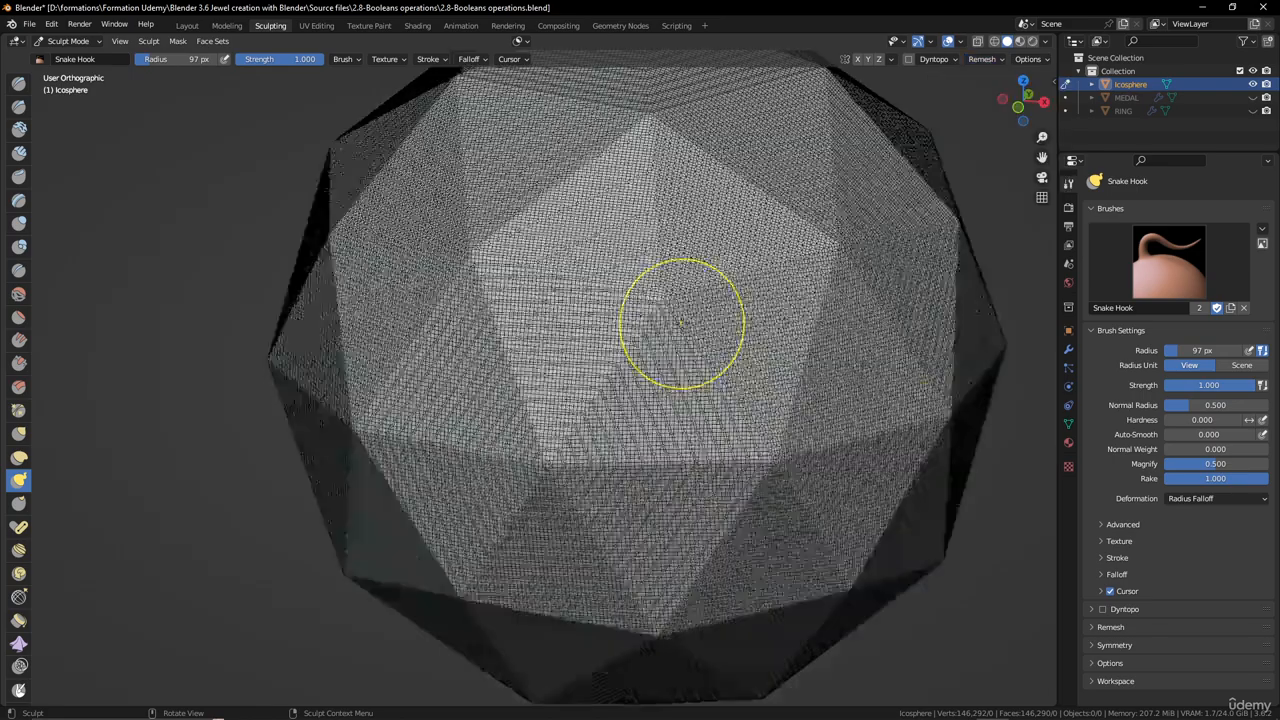
scroll(681, 322, up, 2)
scroll(617, 288, down, 4)
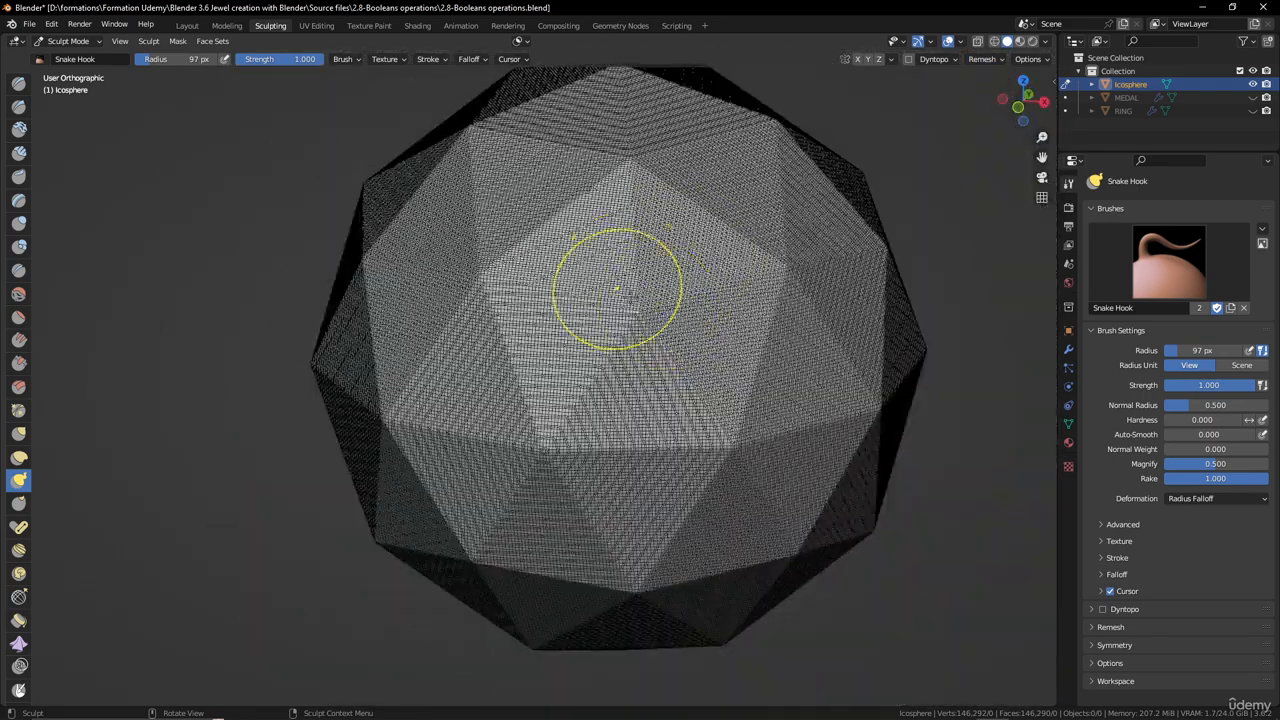
scroll(617, 288, up, 2)
scroll(674, 286, down, 2)
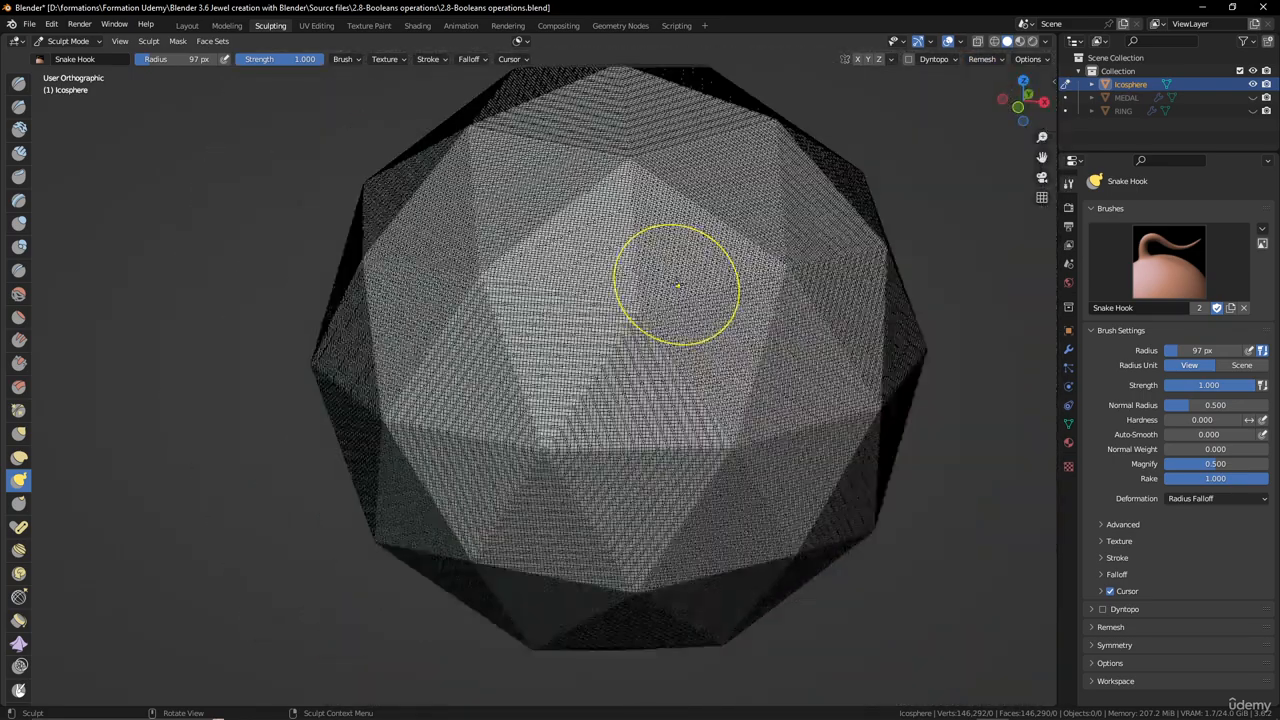
scroll(678, 285, up, 2)
scroll(726, 261, down, 1)
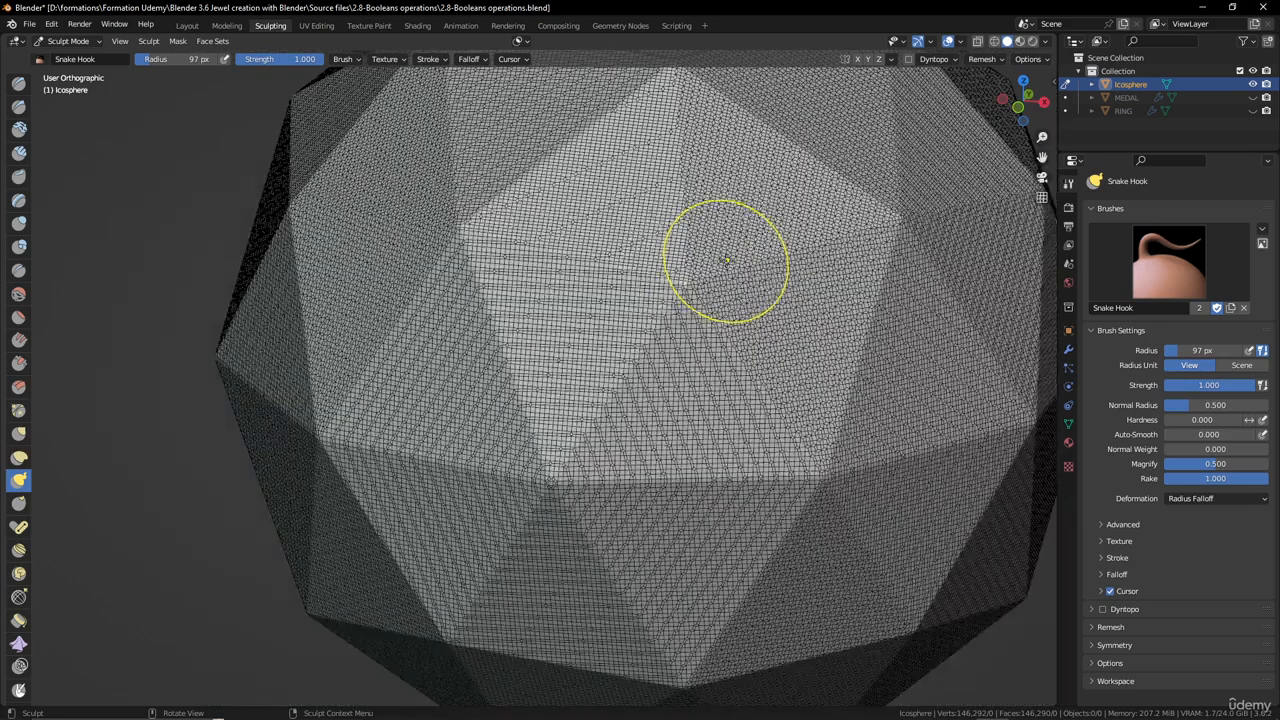
- Hide the wireframe overlay on the remeshed icosphere
click(958, 43)
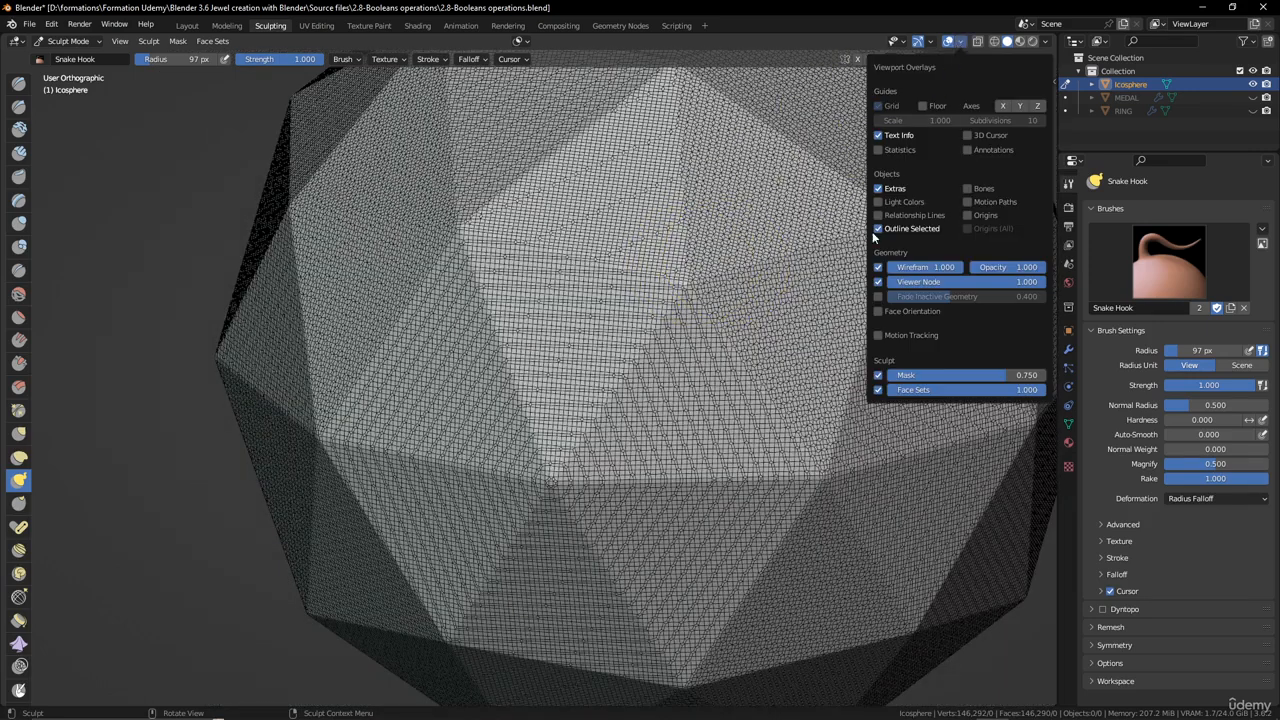
click(880, 268)
scroll(597, 334, down, 5)
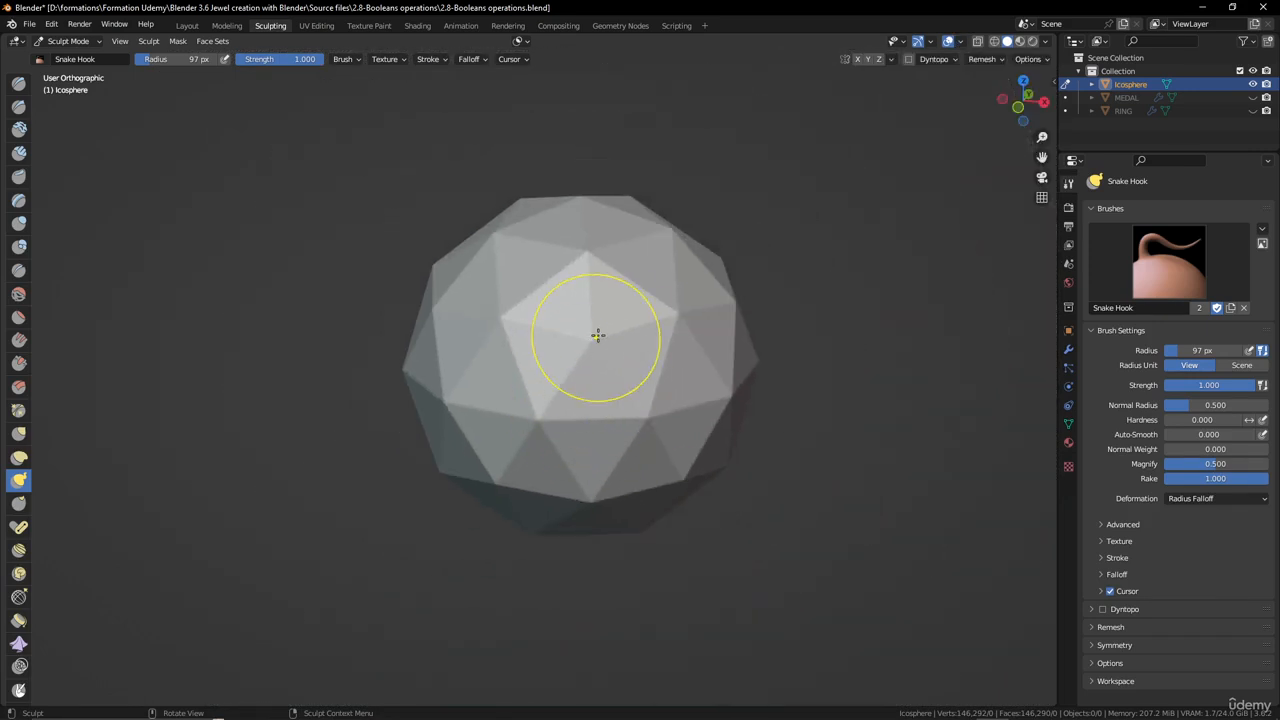
- Soften the facet edges across the front and side of the remeshed icosphere using temporary smoothing
drag(553, 380, 490, 325)
mouse_move(701, 342)
shift+mouse_down()
mouse_move(580, 327)
mouse_move(561, 428)
mouse_move(661, 246)
mouse_move(491, 423)
mouse_move(575, 398)
shift+mouse_up()
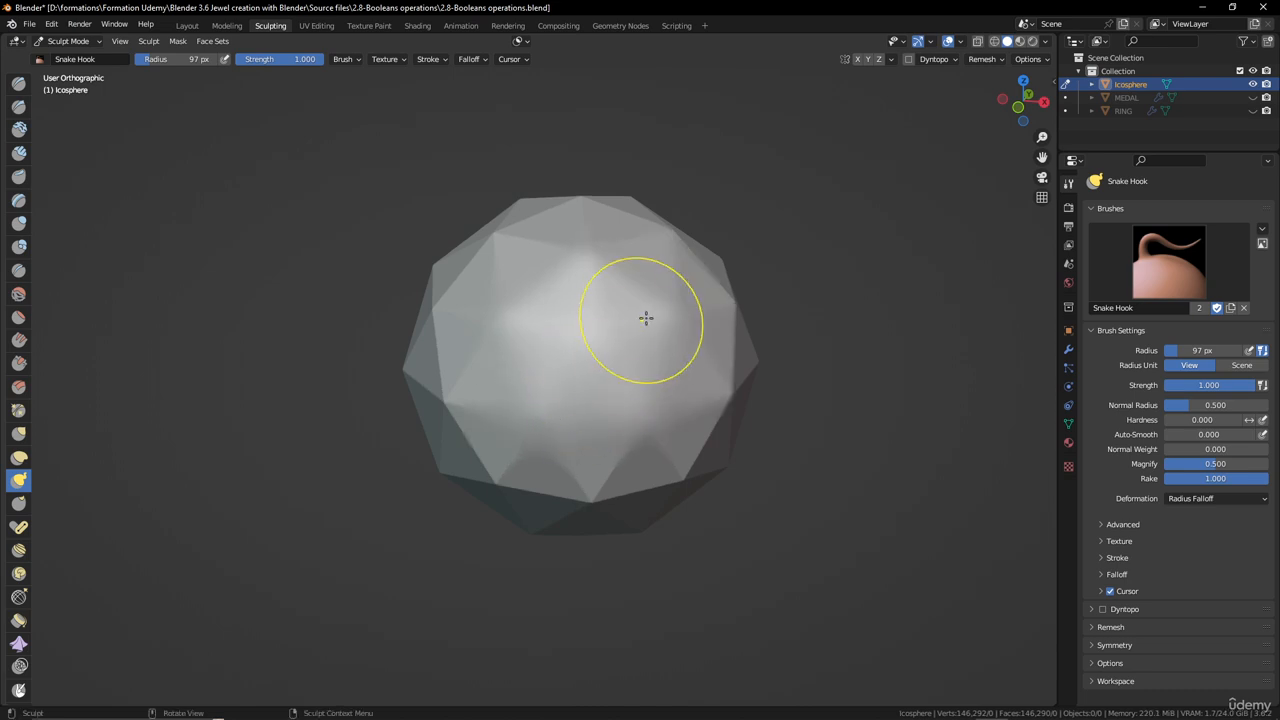
scroll(751, 343, up, 3)
mouse_move(646, 318)
middle_down()
mouse_move(740, 340)
mouse_move(606, 327)
middle_up()
middle_drag(567, 274, 618, 282)
mouse_move(618, 282)
shift+mouse_down()
mouse_move(595, 289)
mouse_move(634, 263)
shift+mouse_up()
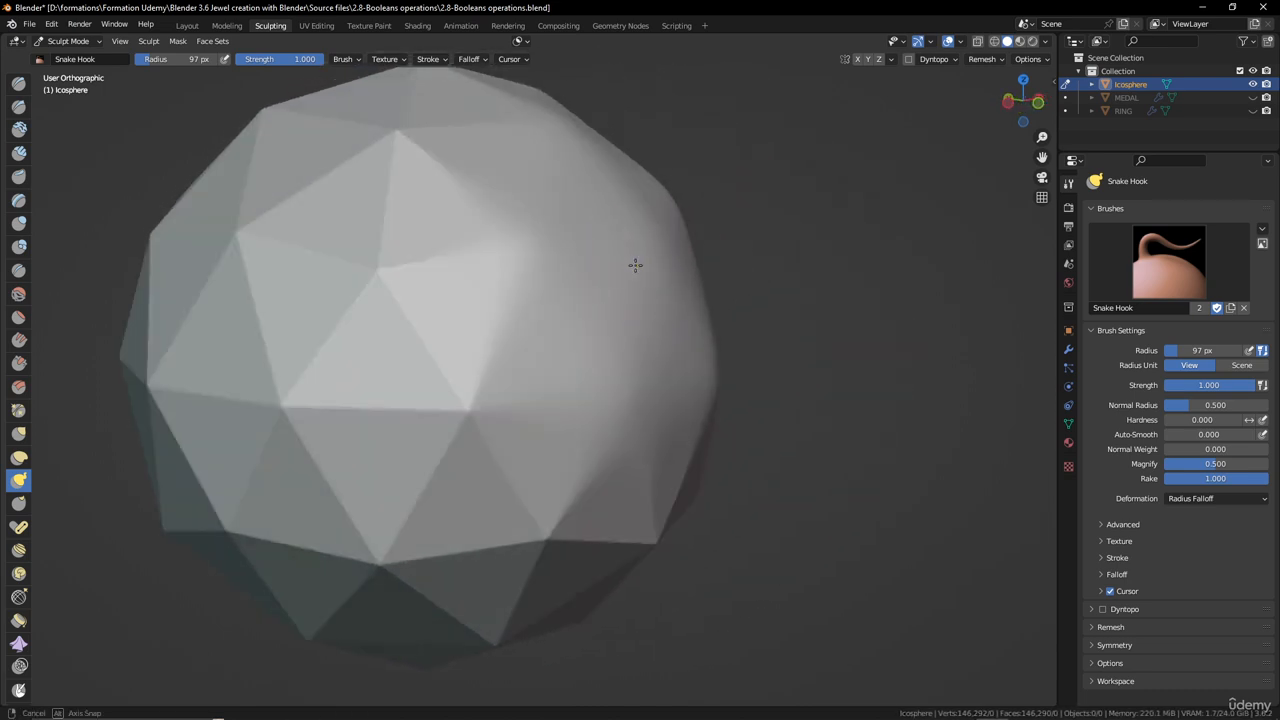
- Try pulling a long spike from the smoothed side with Snake Hook at close zoom, and undo it
scroll(605, 295, up, 4)
shift+middle_drag(606, 296, 441, 397)
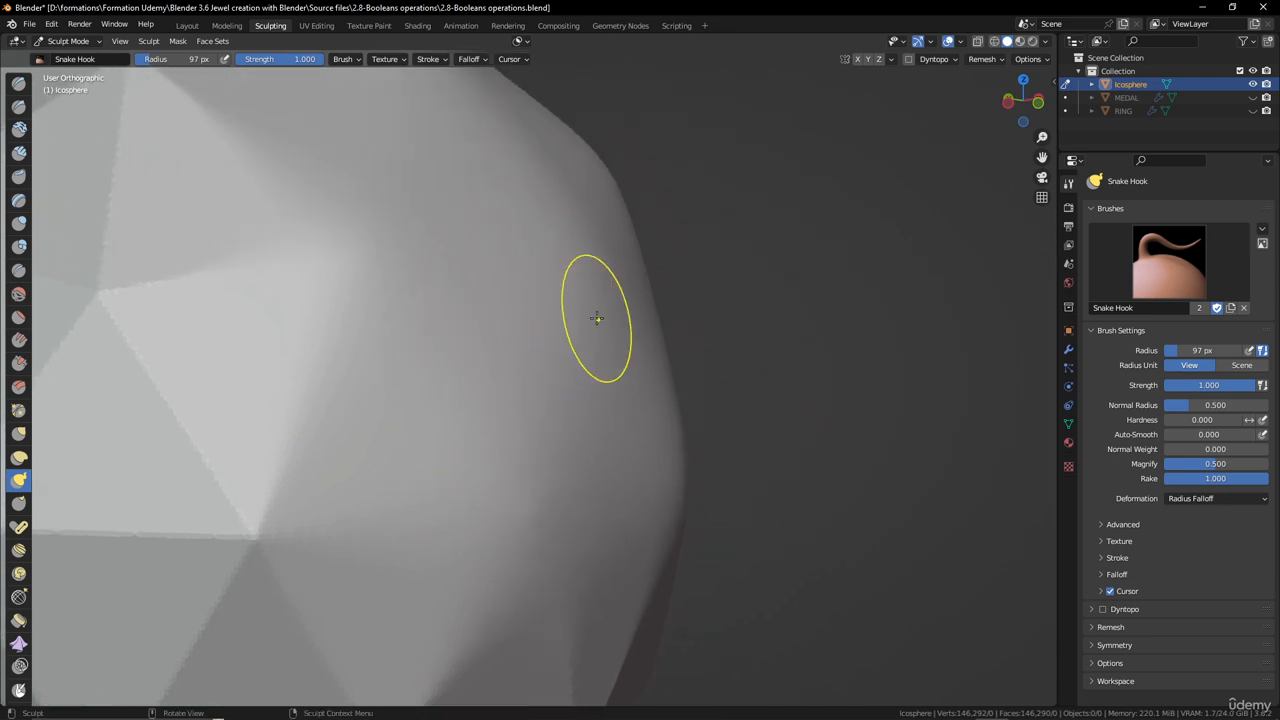
scroll(598, 317, up, 3)
mouse_move(619, 308)
mouse_down()
mouse_move(650, 277)
mouse_move(910, 305)
mouse_up()
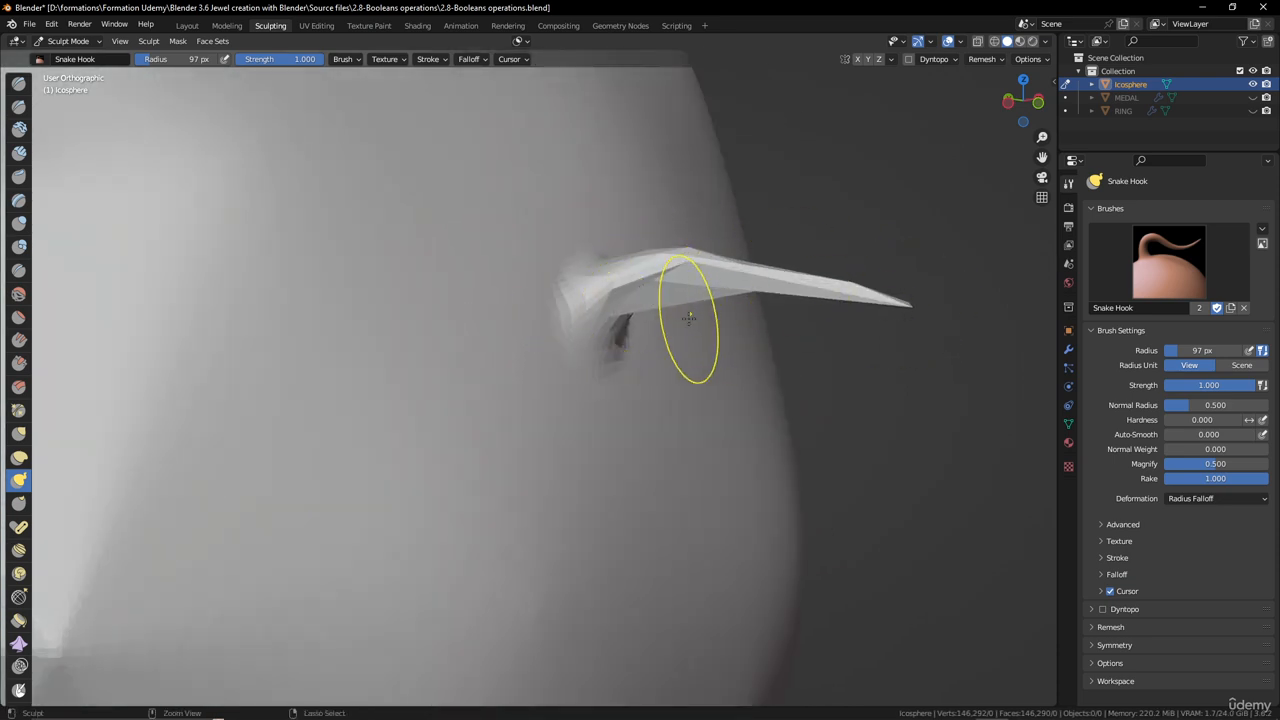
key(ctrl+z)
- Pull a short horn from the icosphere's smoothed side with Snake Hook and lengthen it after remeshing at 0.1 mm
scroll(668, 323, down, 5)
drag(551, 340, 667, 321)
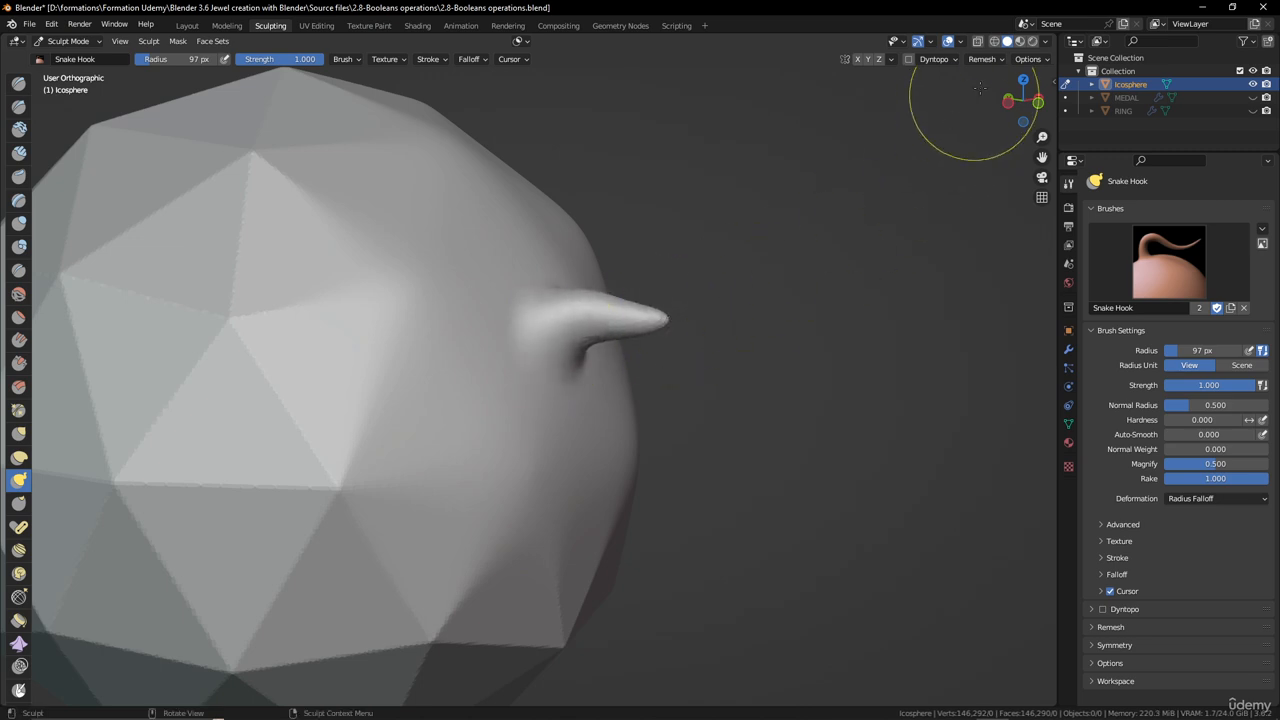
click(982, 59)
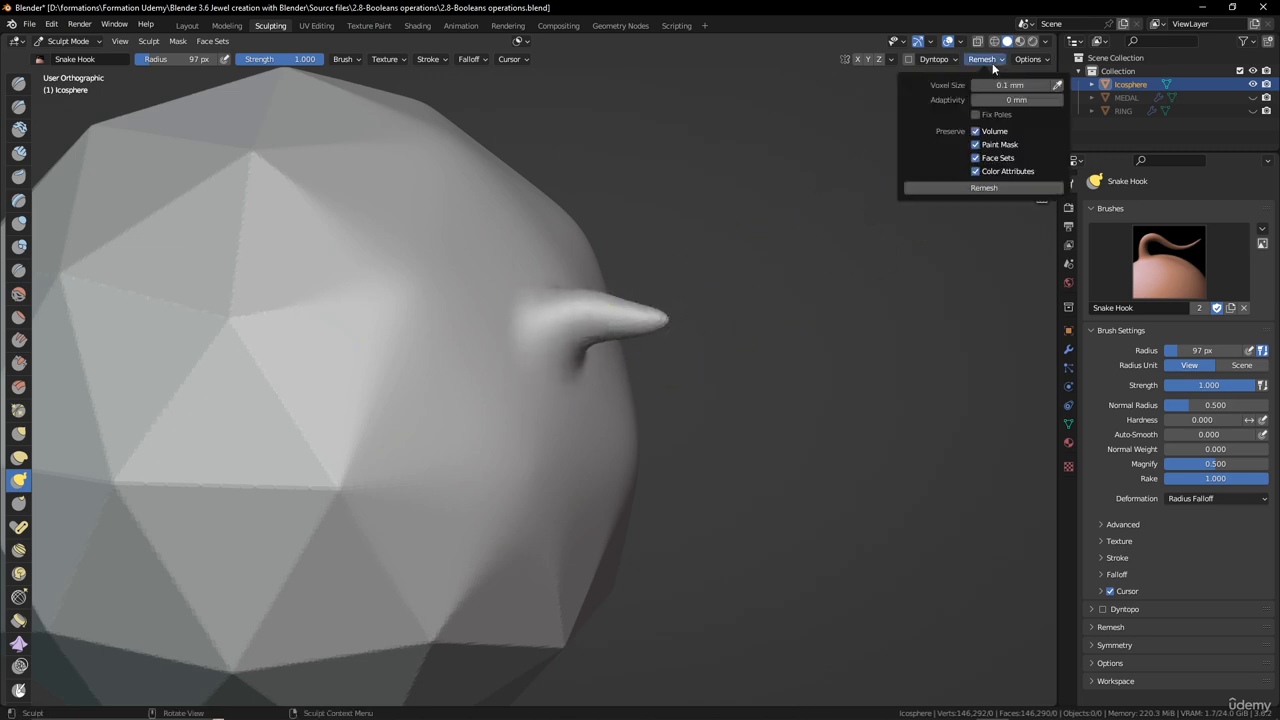
click(977, 189)
drag(566, 324, 755, 321)
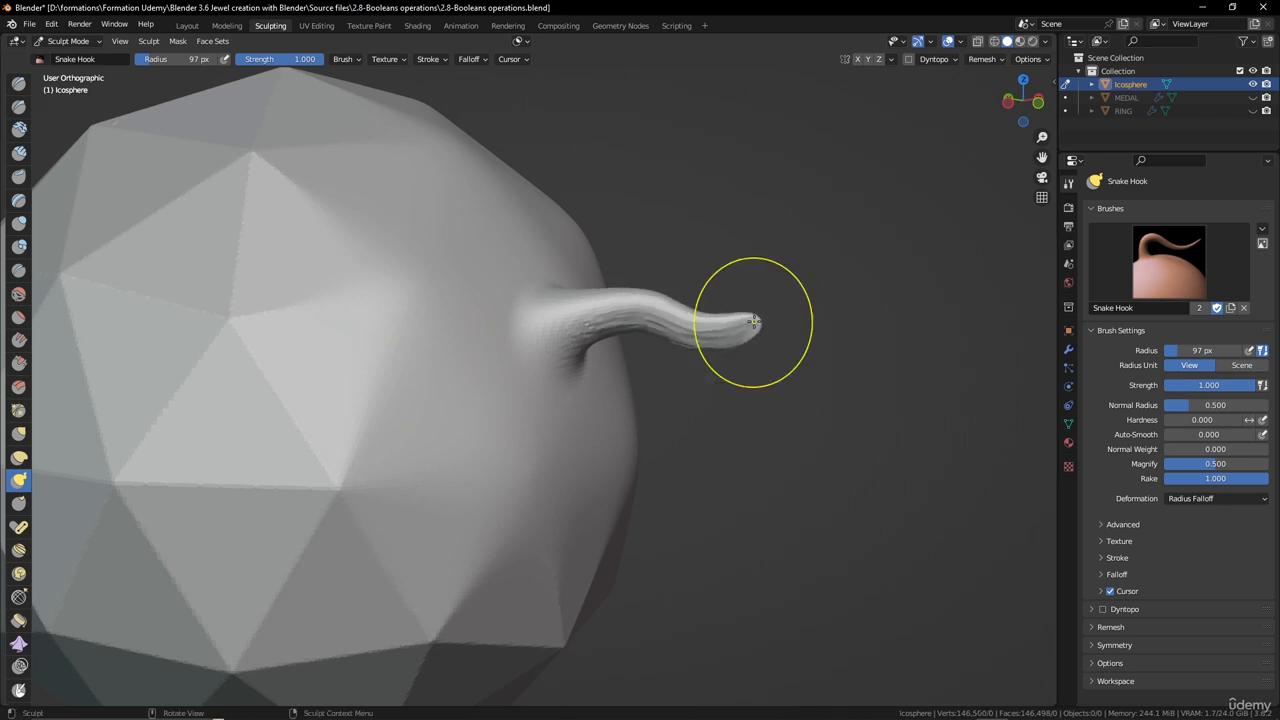
- Remesh the icosphere with its pulled horn and examine the cleaned-up horn
click(982, 59)
click(982, 189)
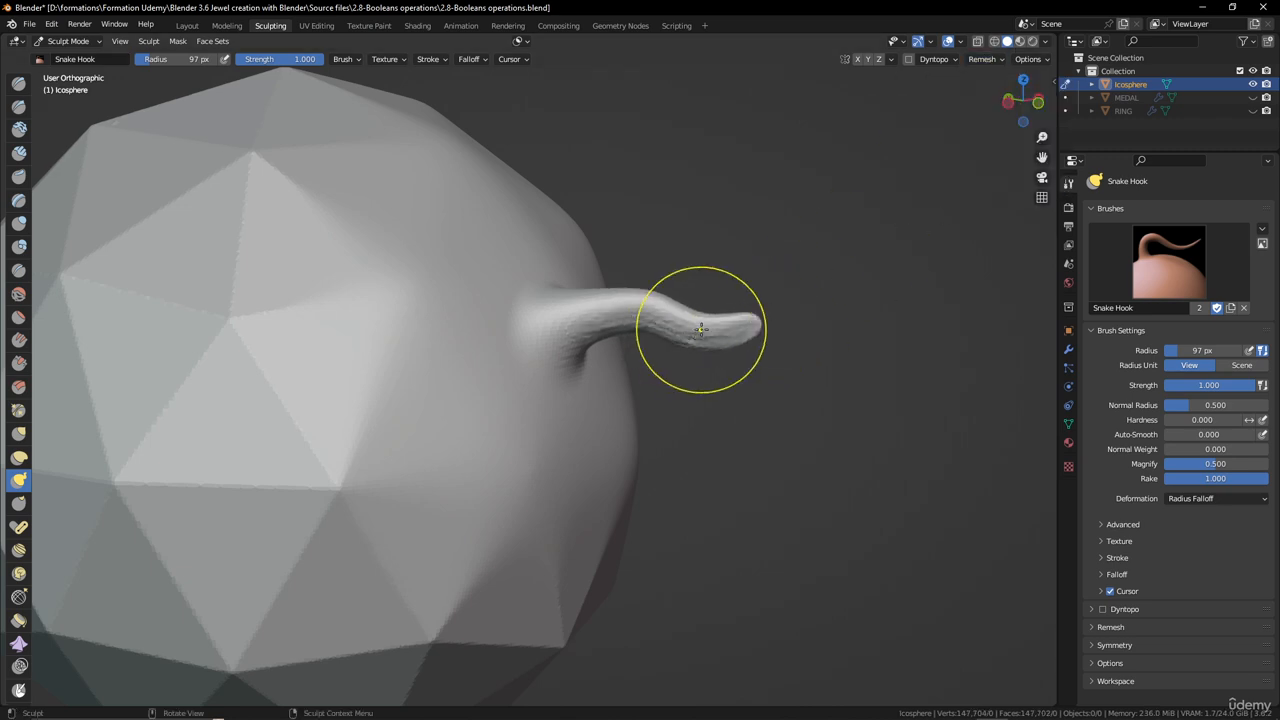
mouse_move(884, 362)
middle_down()
mouse_move(400, 309)
mouse_move(665, 368)
middle_up()
scroll(427, 345, down, 3)
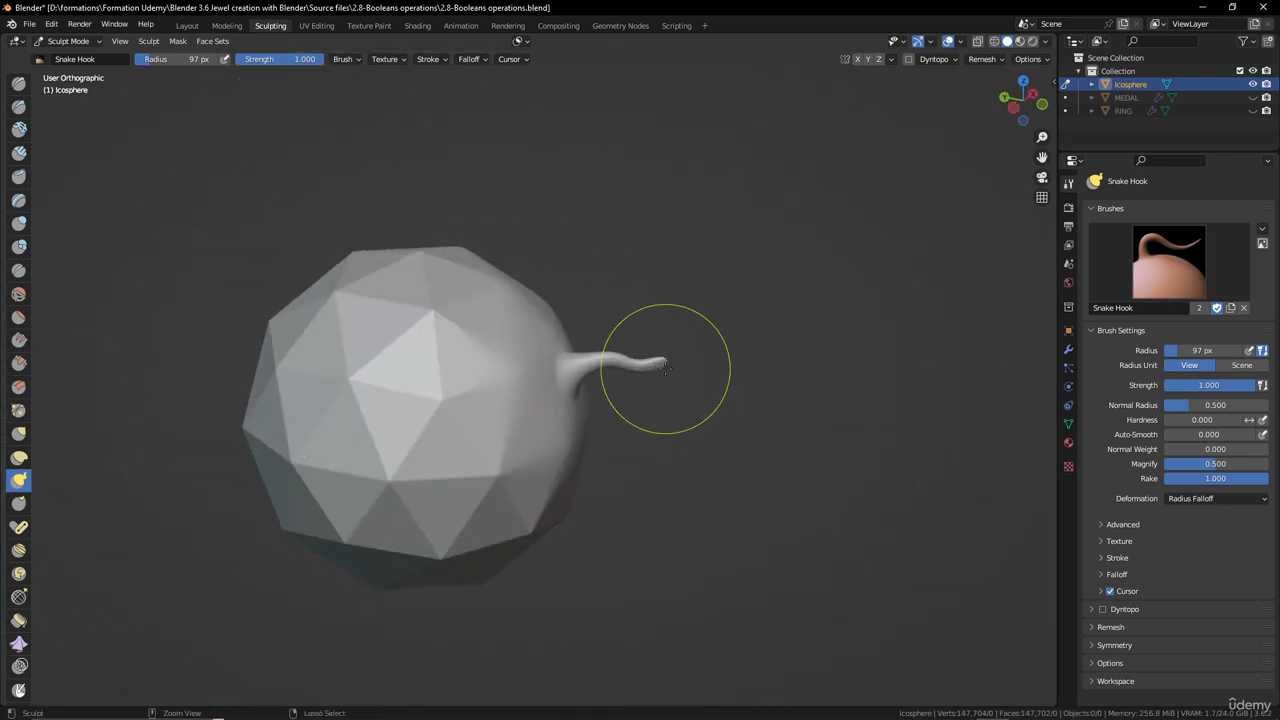
- Undo the remesh and the horn pulls on the icosphere's smoothed side
key(ctrl+z)
key(ctrl+z)
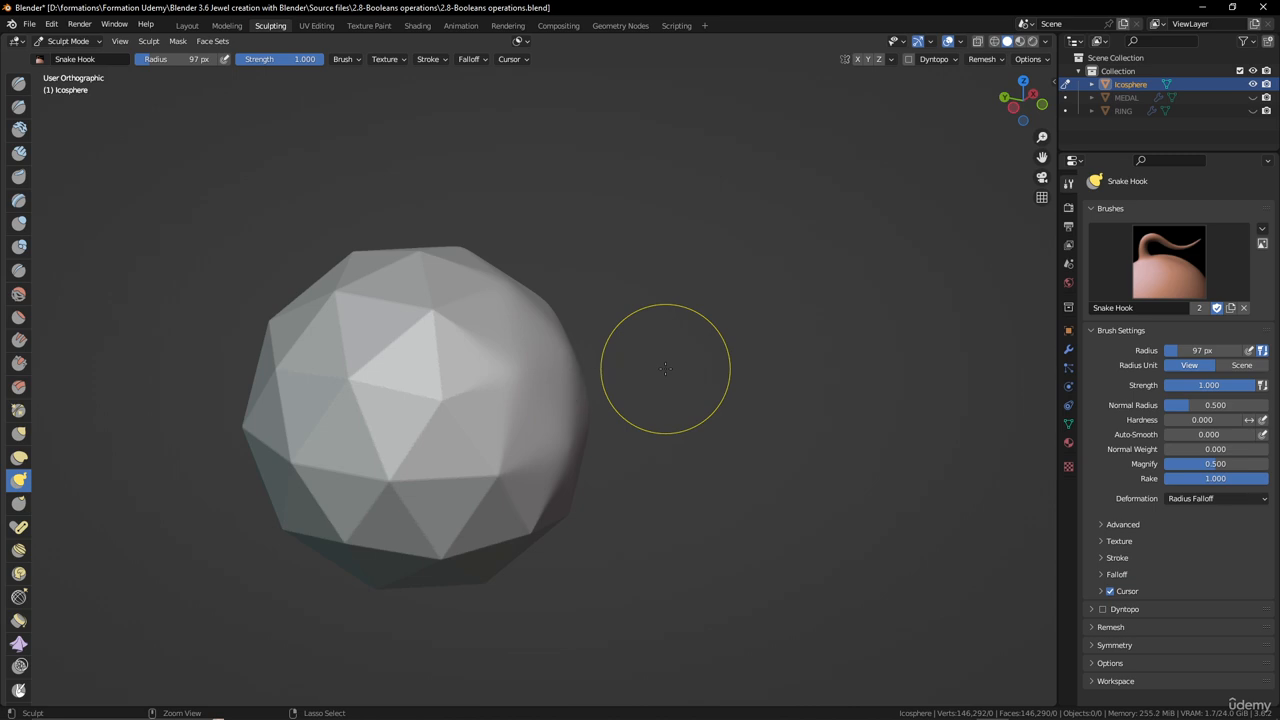
scroll(497, 346, down, 3)
scroll(497, 346, up, 3)
mouse_move(497, 346)
shift+middle_down()
mouse_move(617, 340)
mouse_move(509, 360)
shift+middle_up()
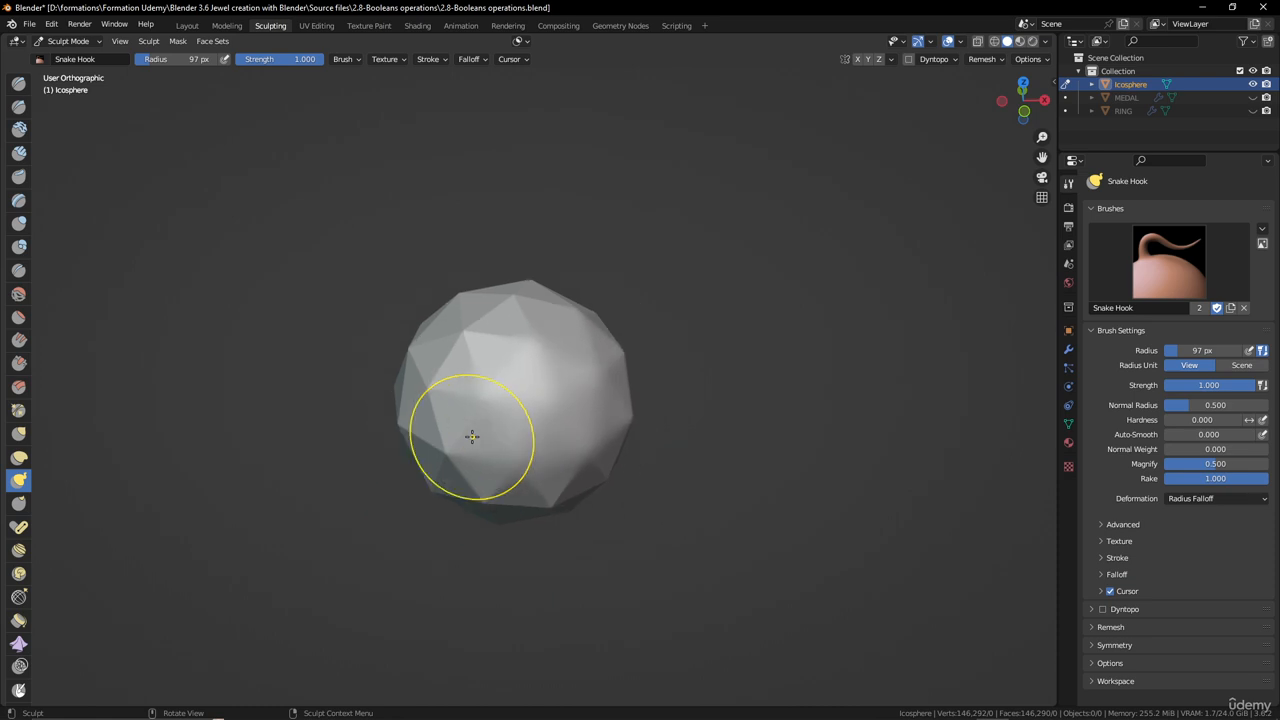
key(Tab)
key(Tab)
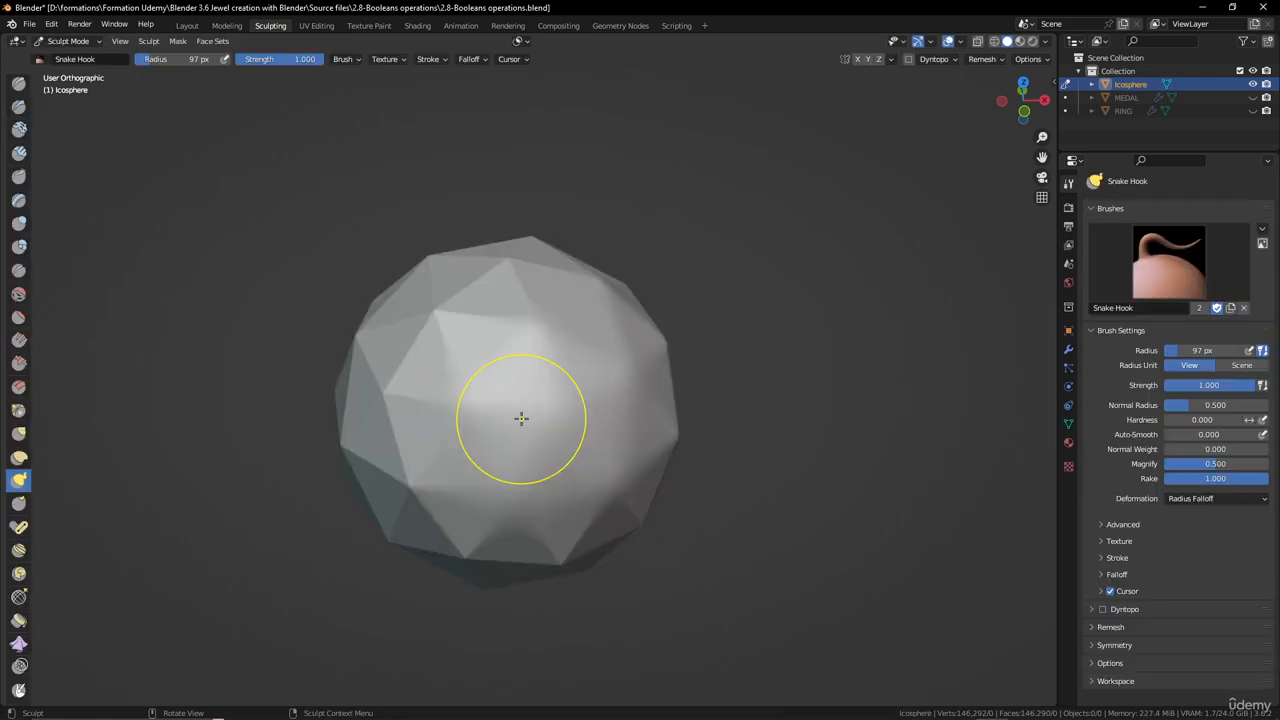
key(x)
drag(520, 417, 521, 410)
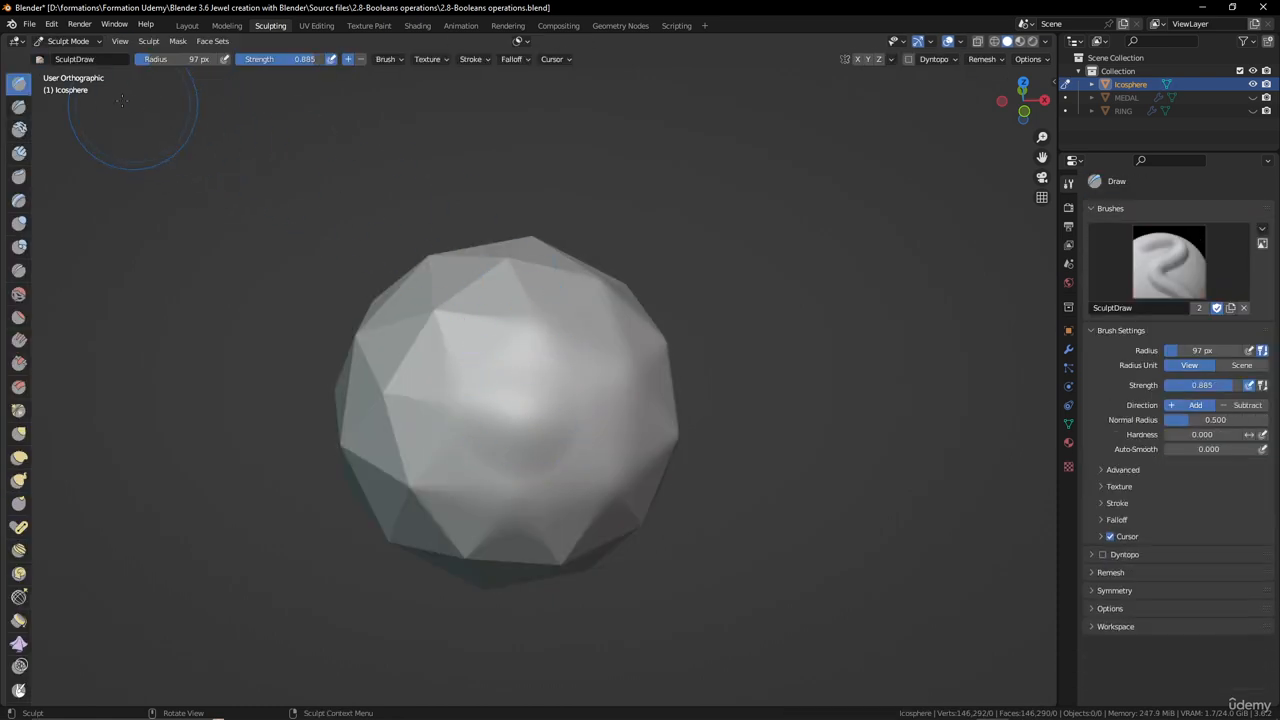
- Switch to Object Mode and delete the icosphere
click(73, 46)
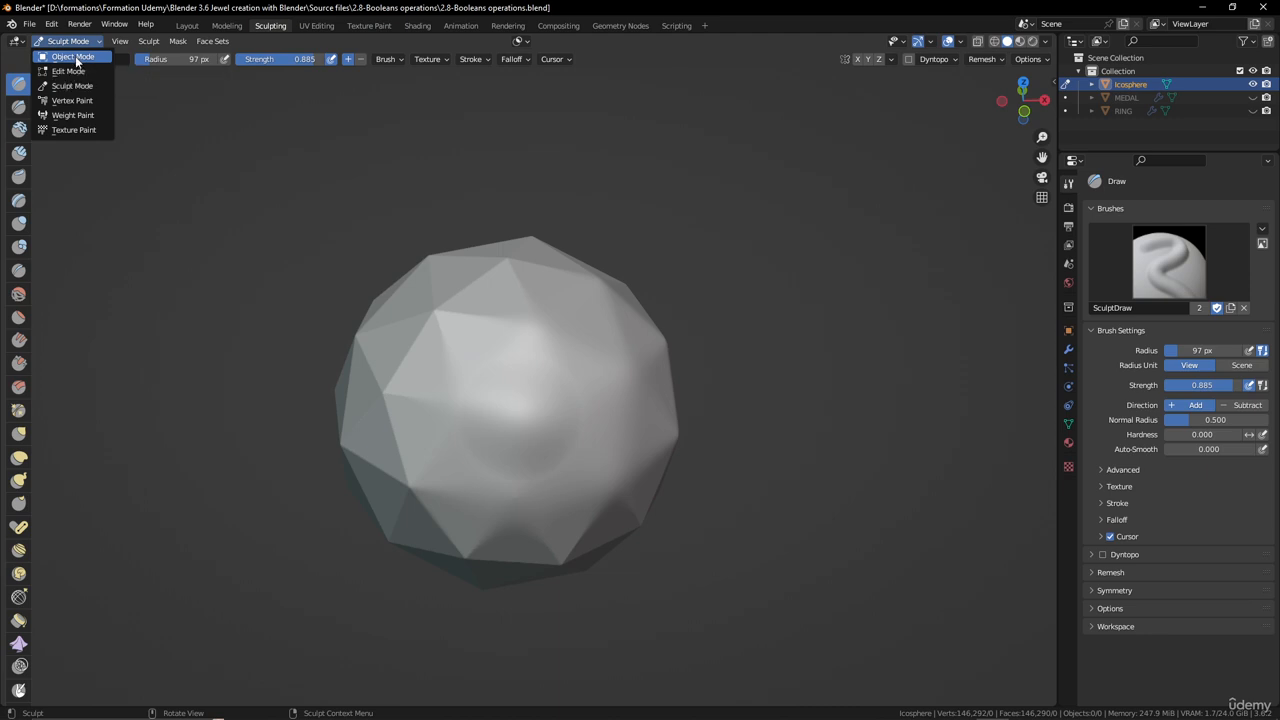
click(66, 56)
key(Delete)
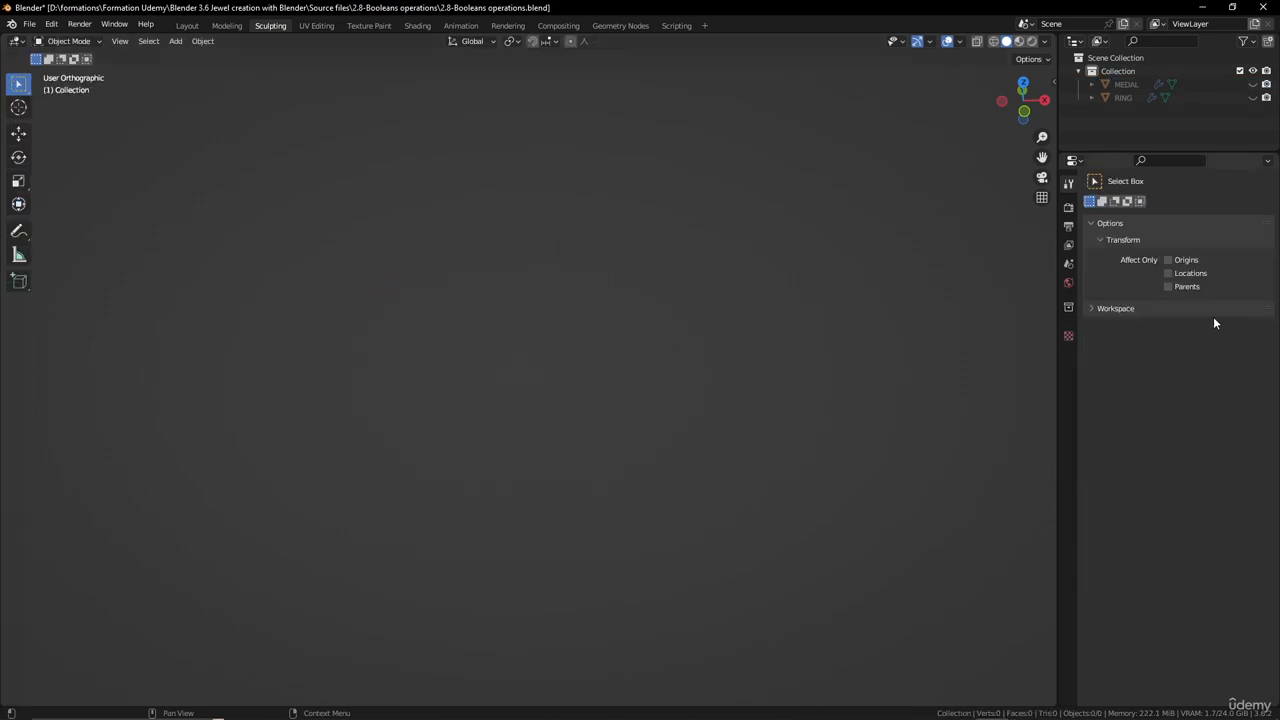
- Add a UV sphere at default size and isolate it in local view
key(Caps_Lock)
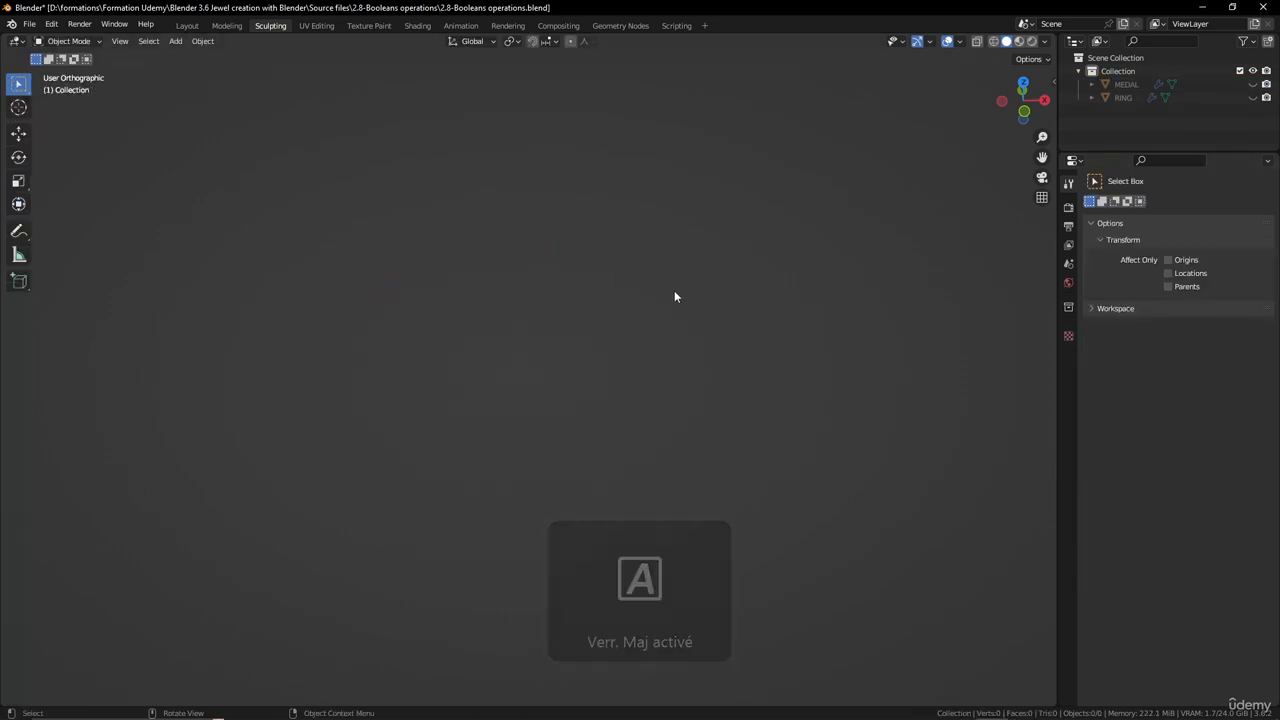
key(Caps_Lock)
key(shift+a)
mouse_move(685, 304)
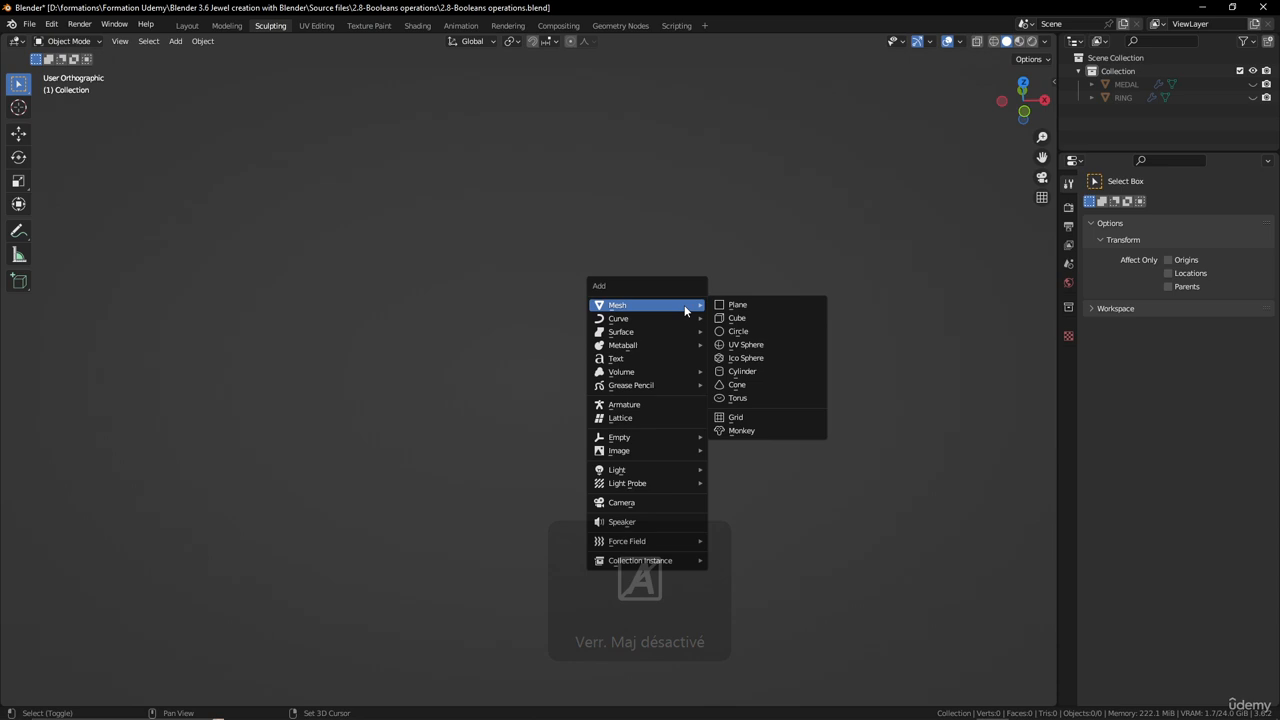
click(770, 346)
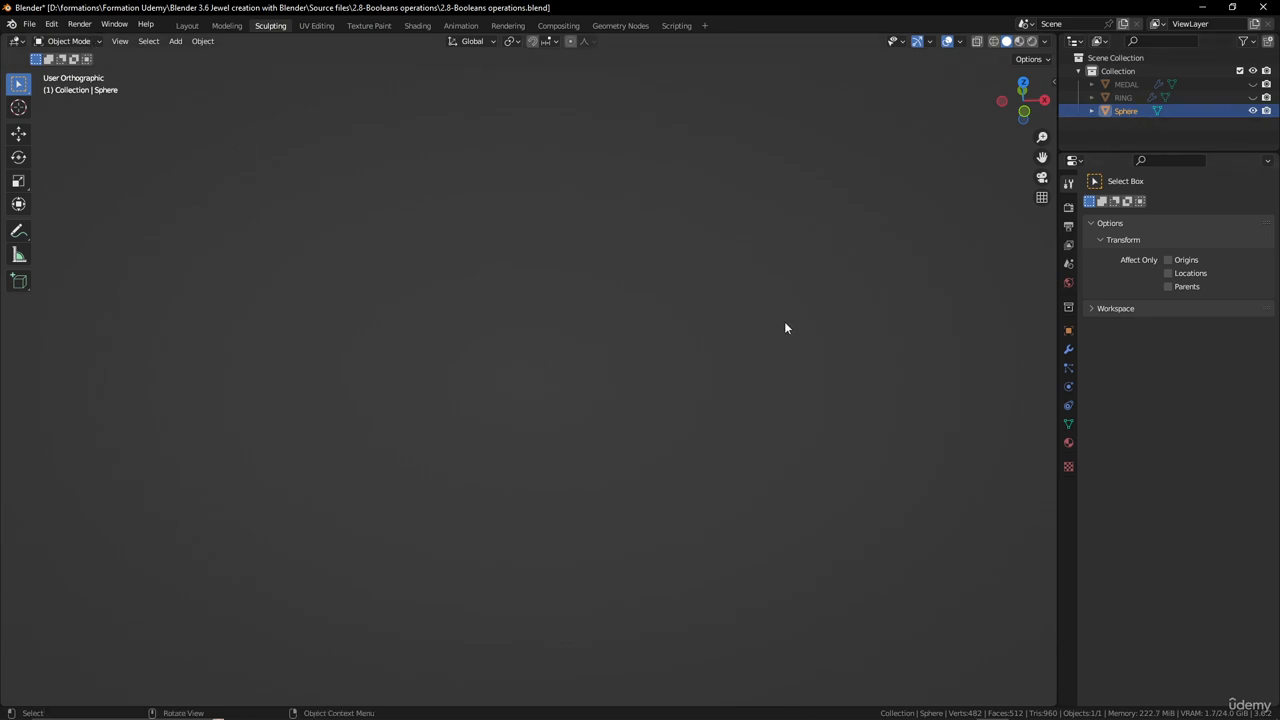
key(KP_Divide)
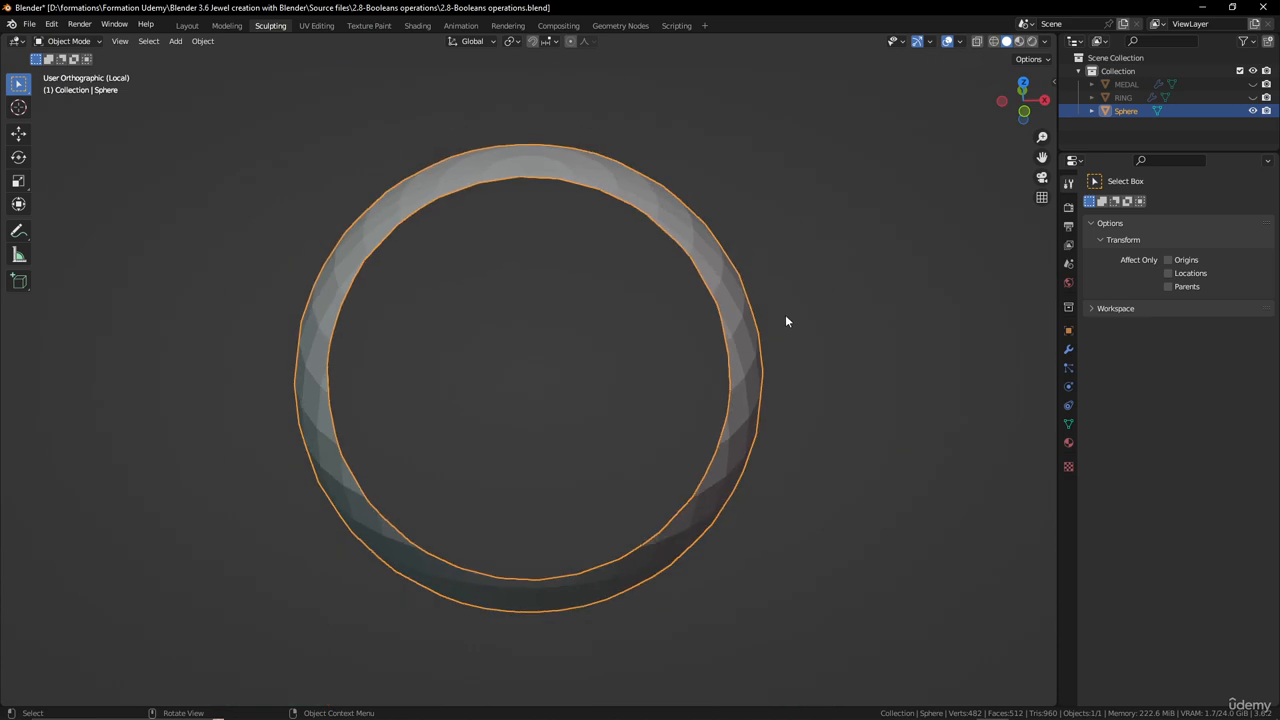
middle_drag(710, 334, 567, 318)
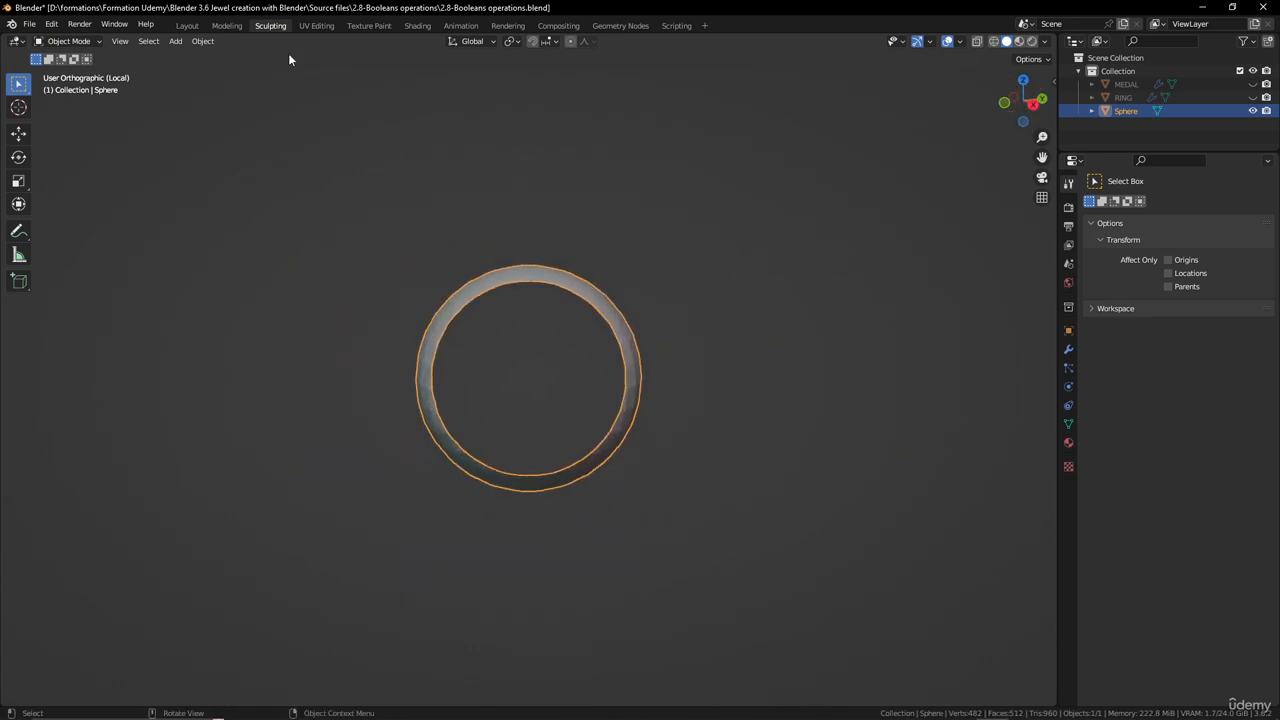
- Switch to the Layout workspace and delete the oversized UV sphere
click(187, 25)
scroll(578, 315, down, 5)
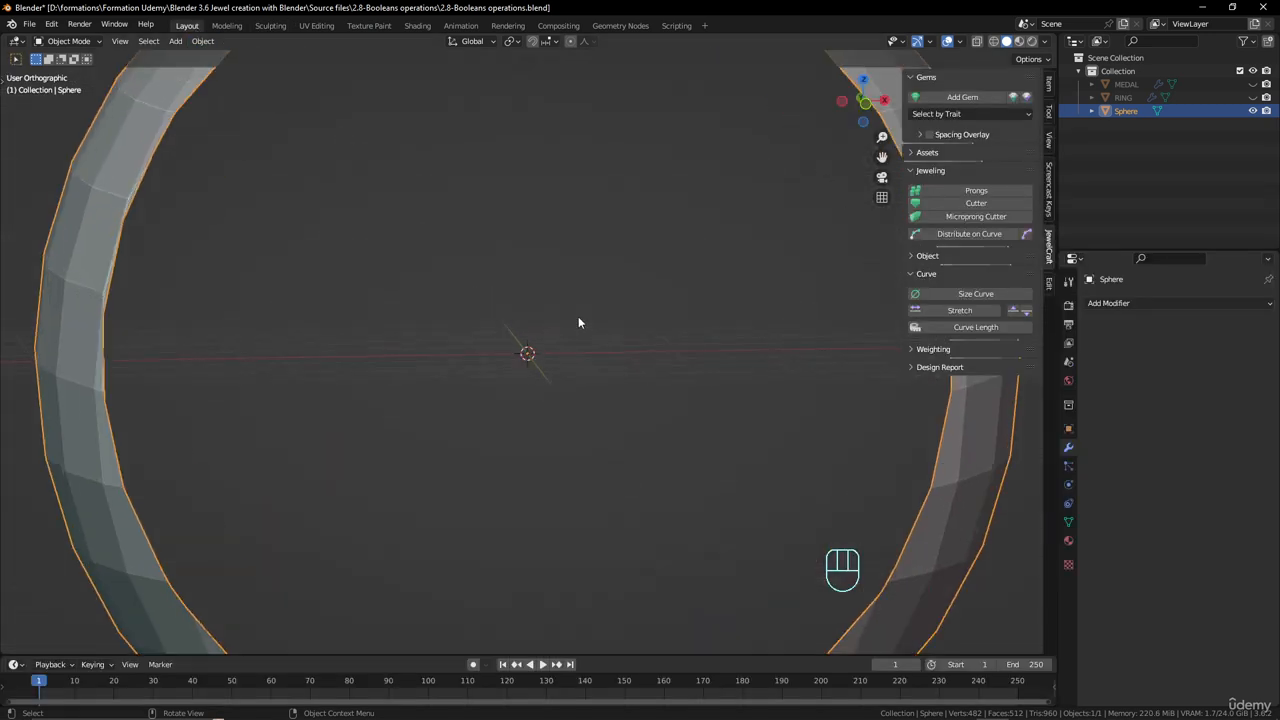
scroll(578, 322, down, 2)
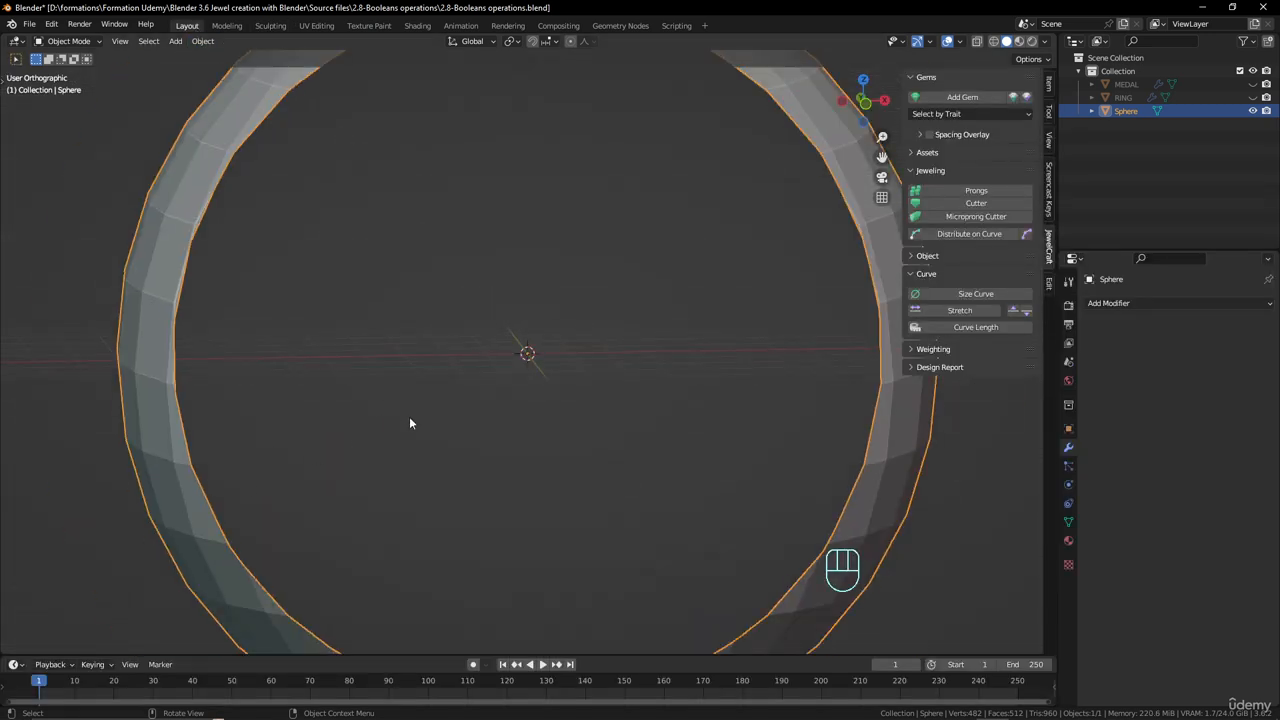
key(x)
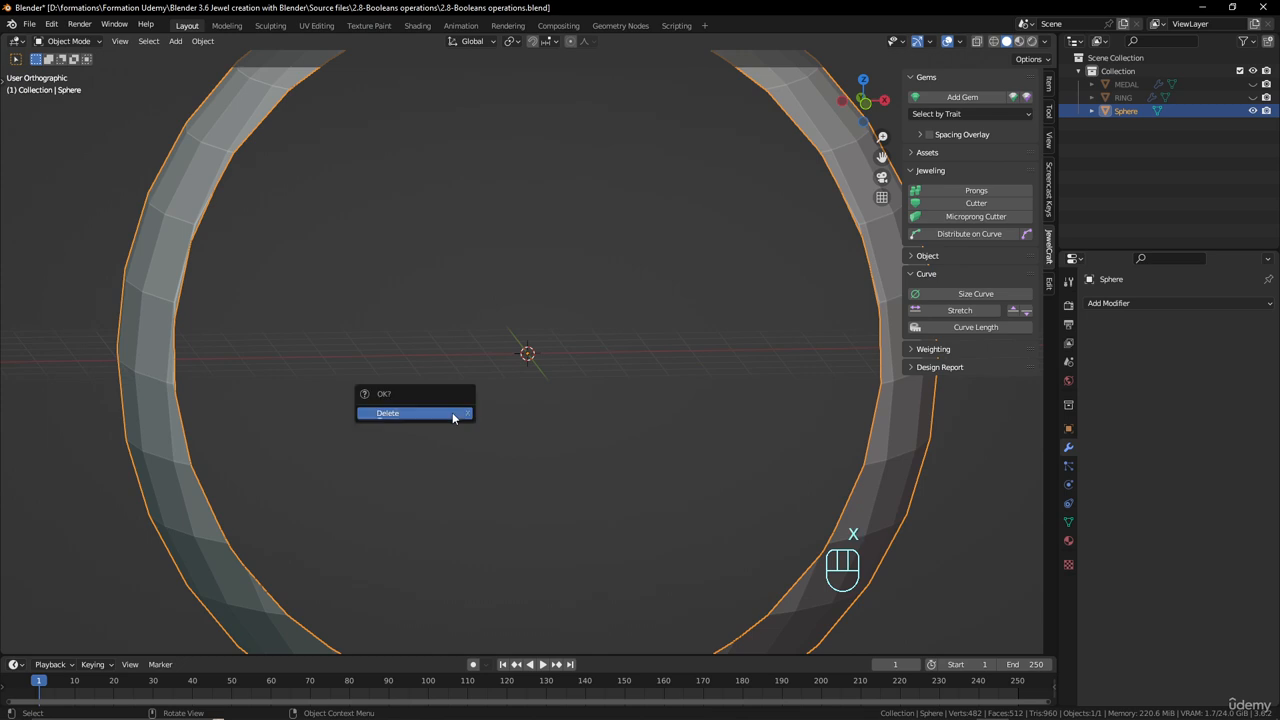
click(452, 413)
- Add a new UV sphere at the origin and set its radius to 20 mm
key(shift+a)
mouse_move(496, 402)
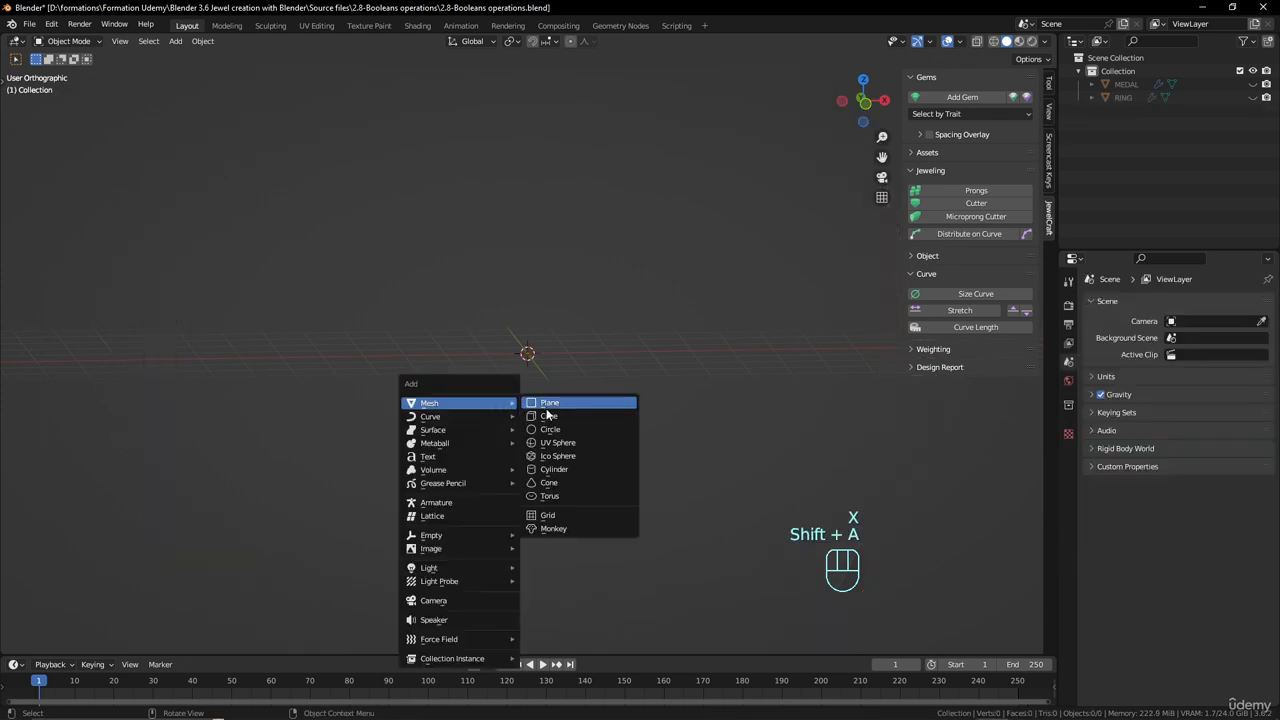
click(549, 443)
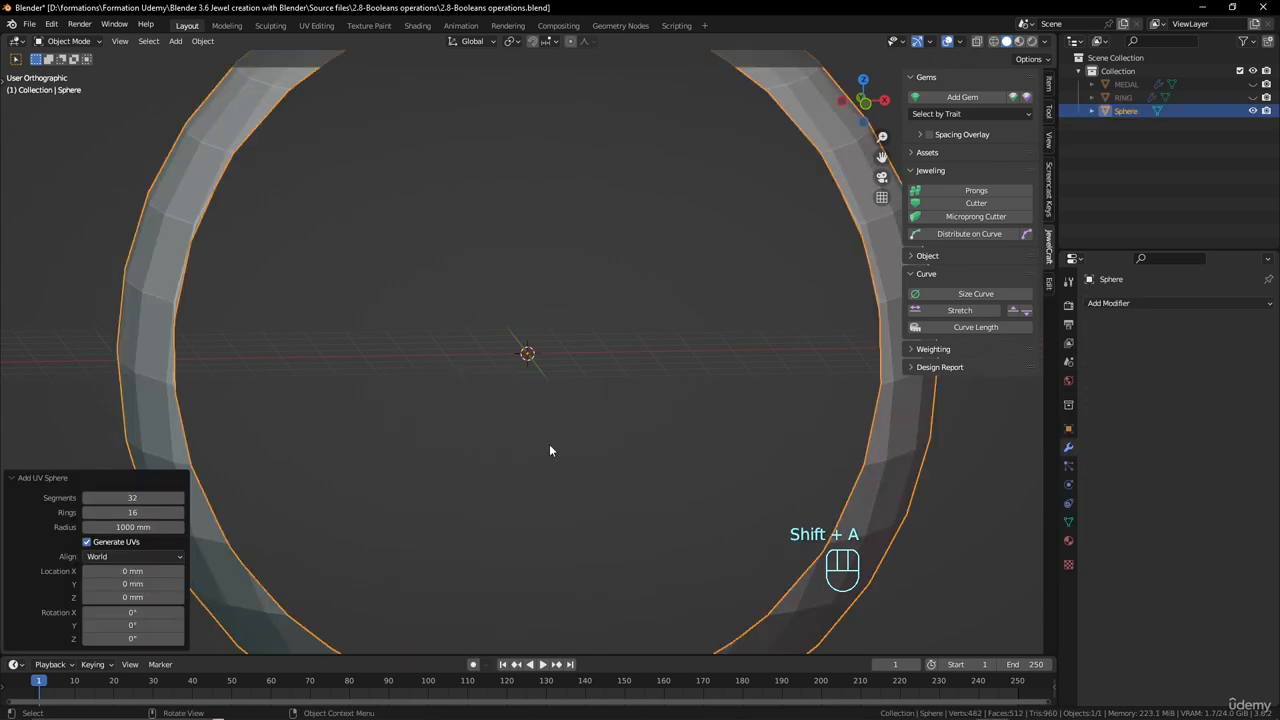
scroll(549, 451, down, 3)
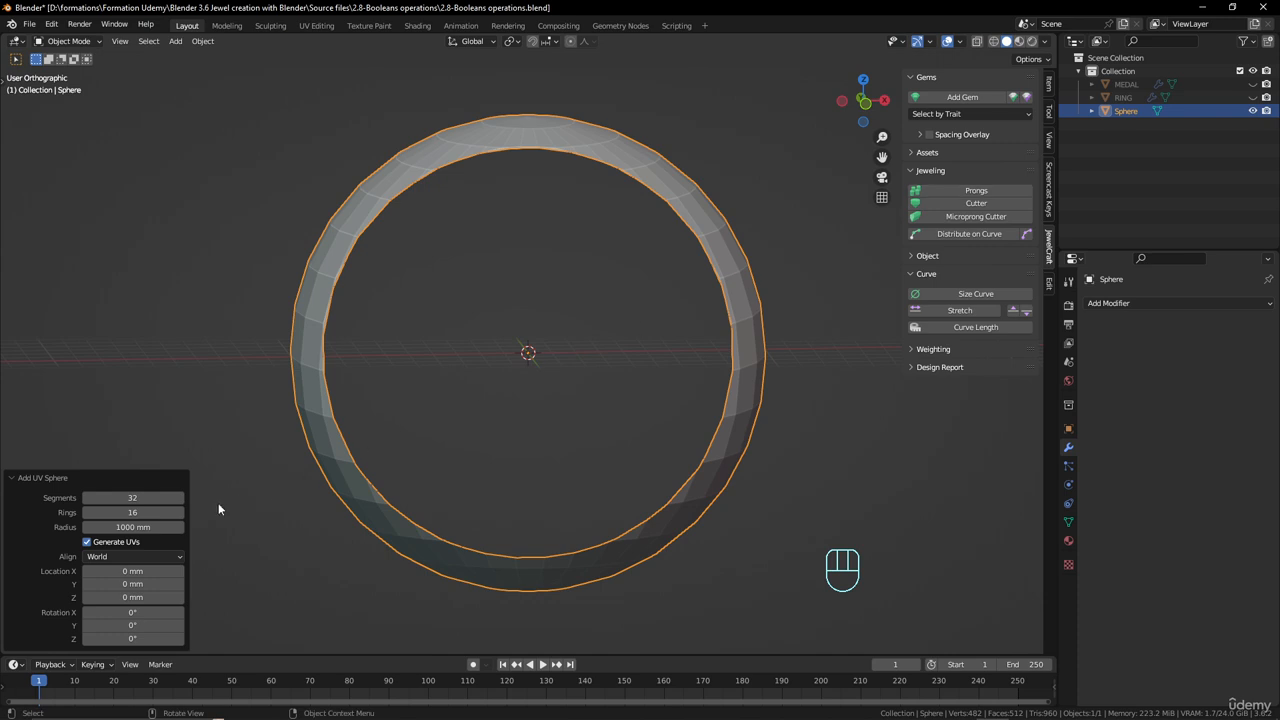
click(133, 527)
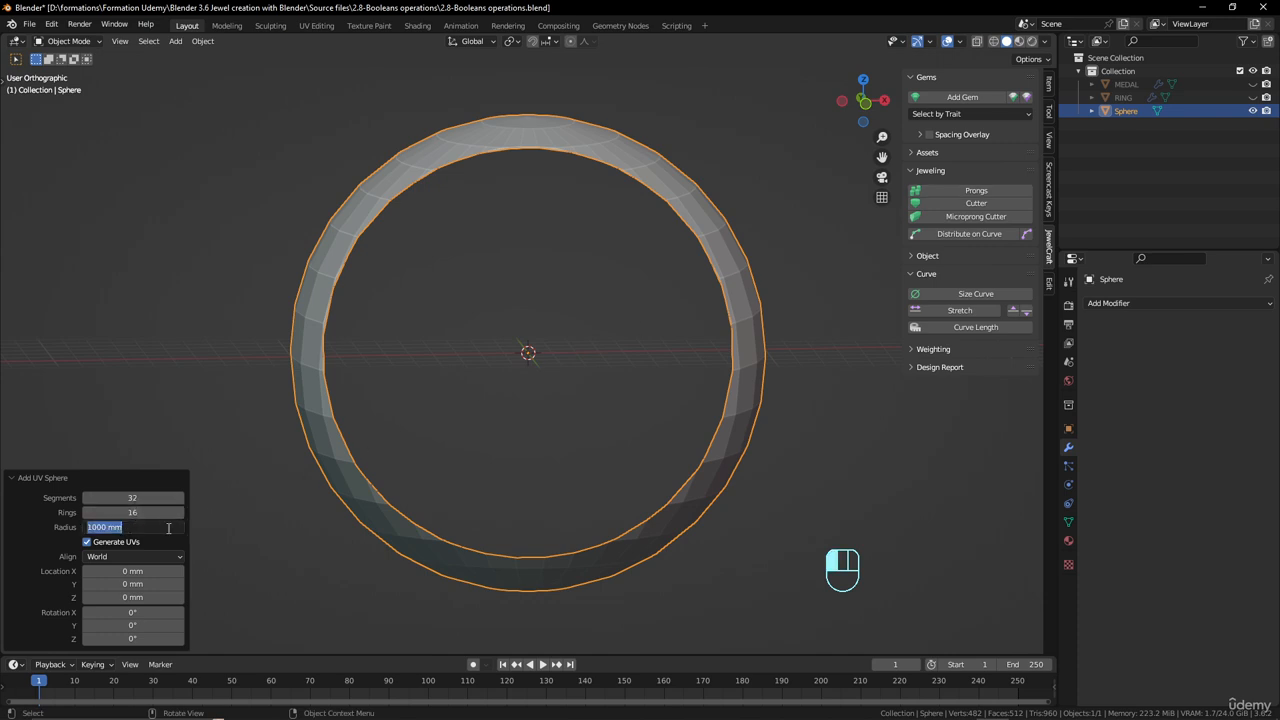
text(20)
key(Return)
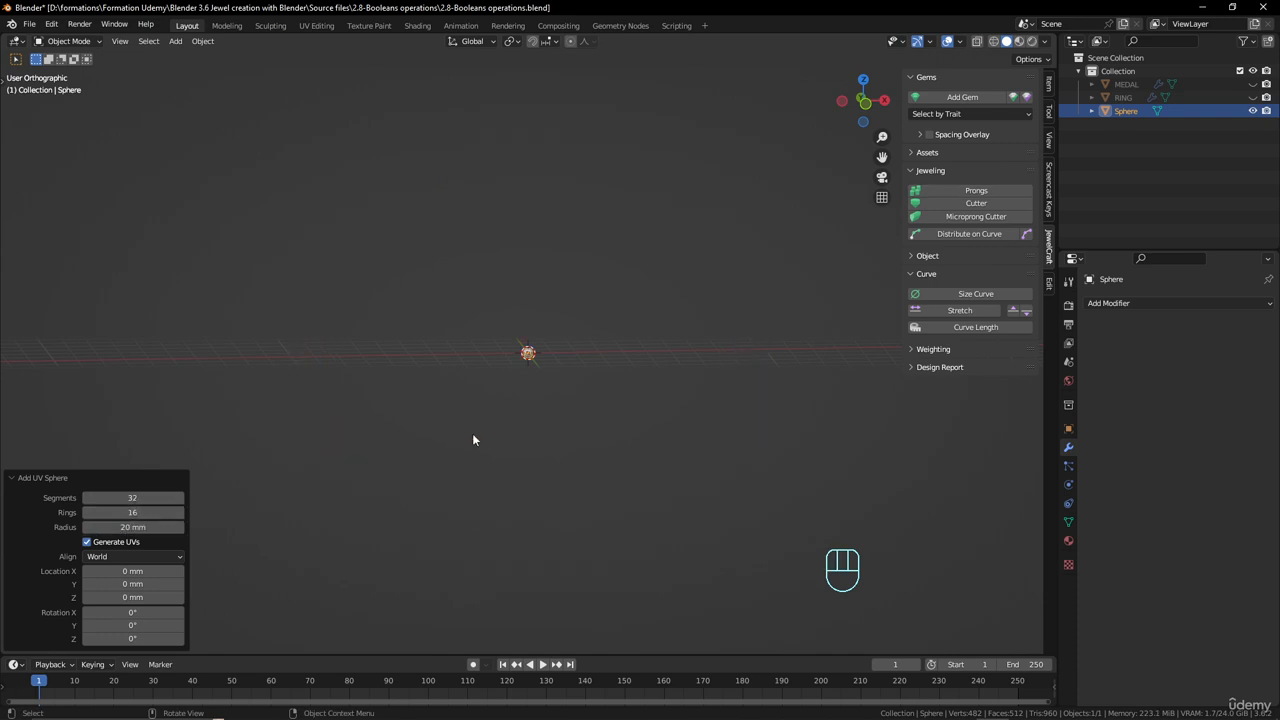
scroll(583, 398, up, 6)
middle_drag(583, 402, 506, 400)
scroll(532, 388, up, 3)
scroll(475, 245, up, 2)
scroll(475, 245, down, 4)
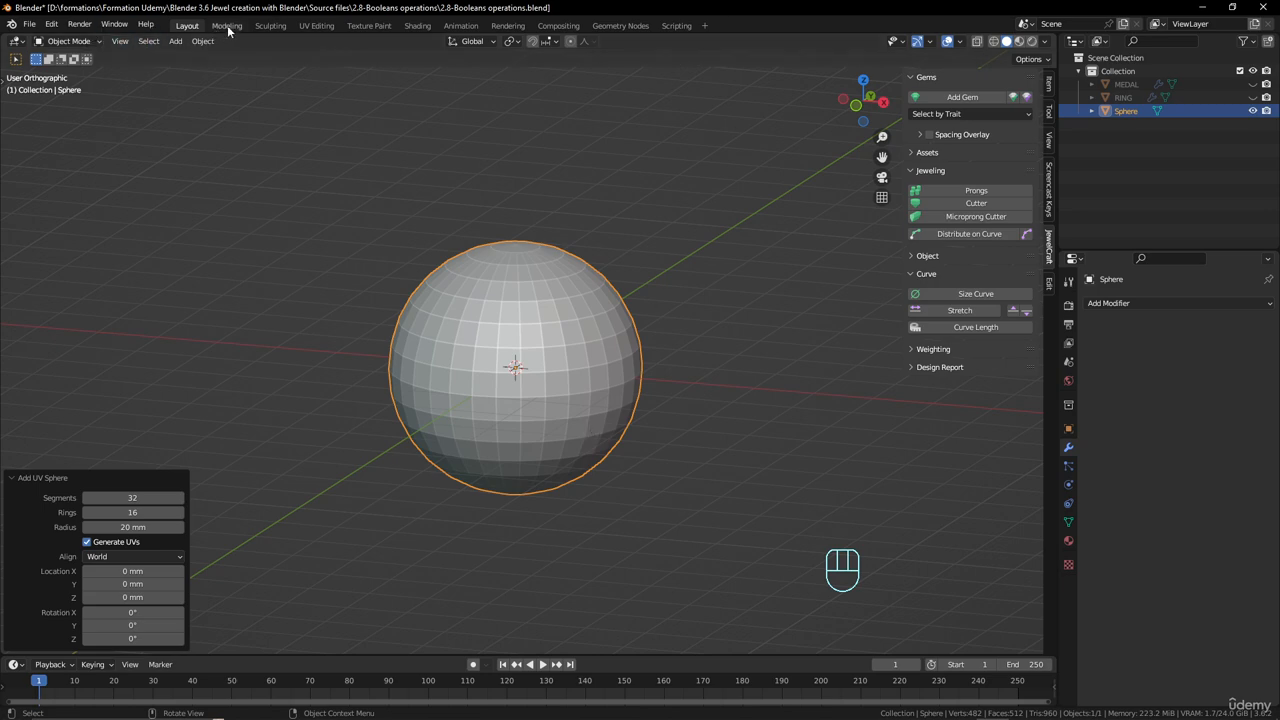
- Switch to the Sculpting workspace, hide the sphere and turn on the visibility of RING
click(272, 28)
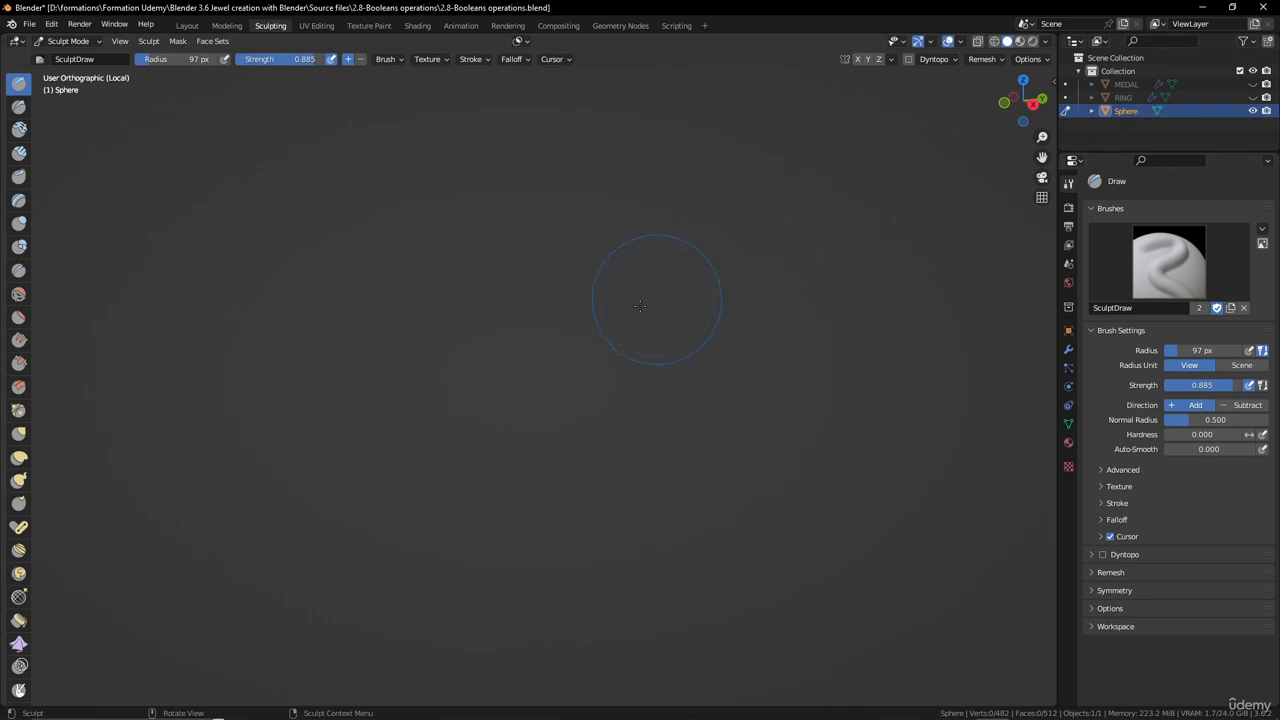
middle_drag(606, 309, 577, 328)
middle_drag(576, 331, 481, 346)
middle_drag(636, 304, 592, 314)
click(1253, 110)
click(1253, 97)
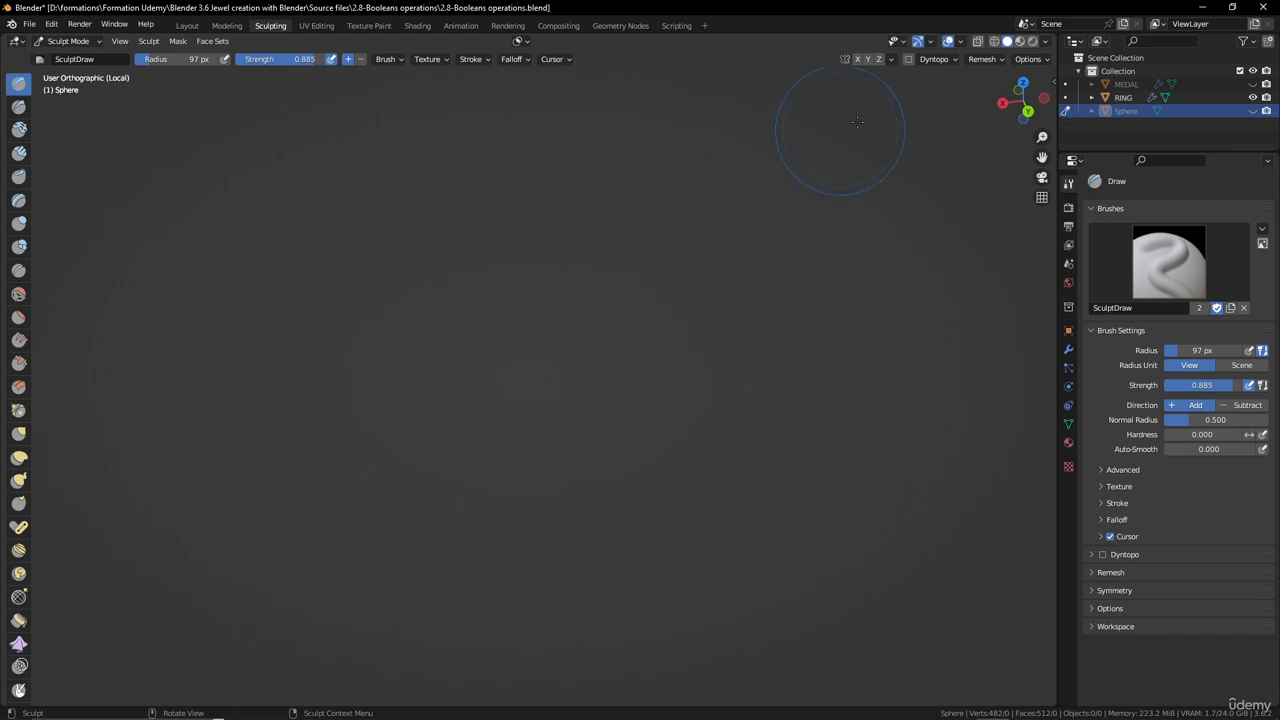
- Show the transform properties, return to Object Mode and select RING
click(1052, 84)
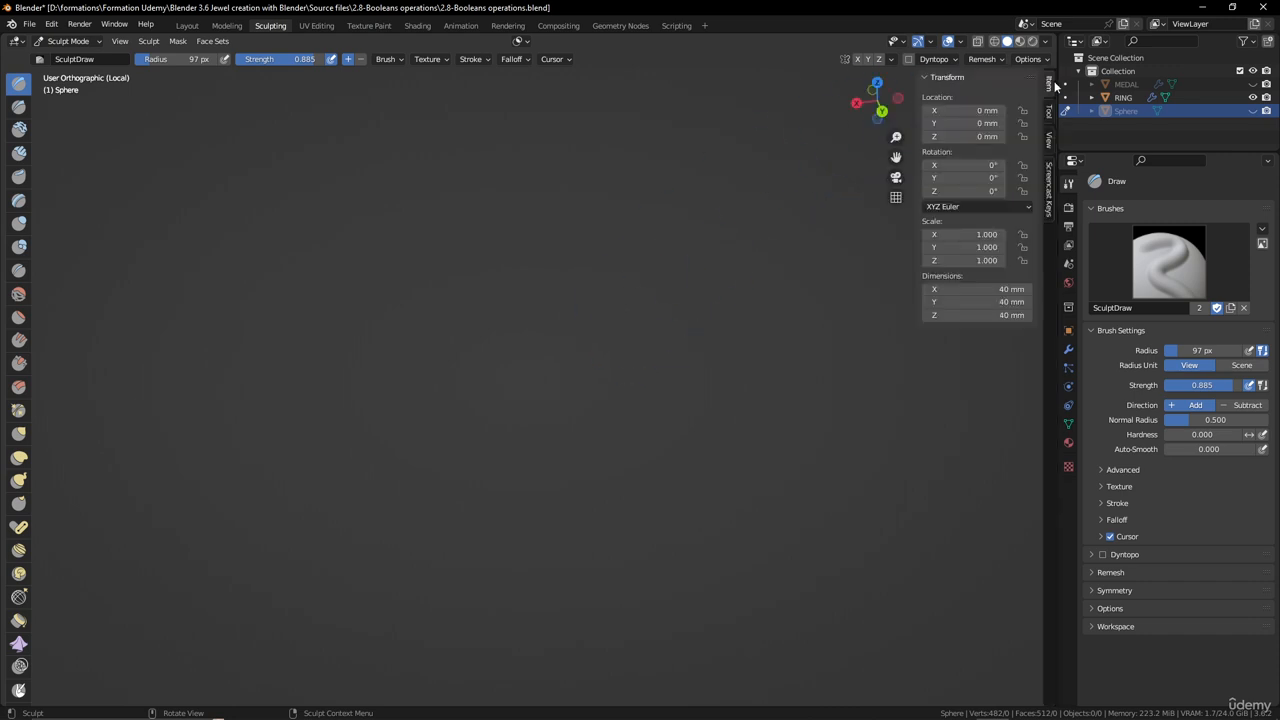
click(97, 43)
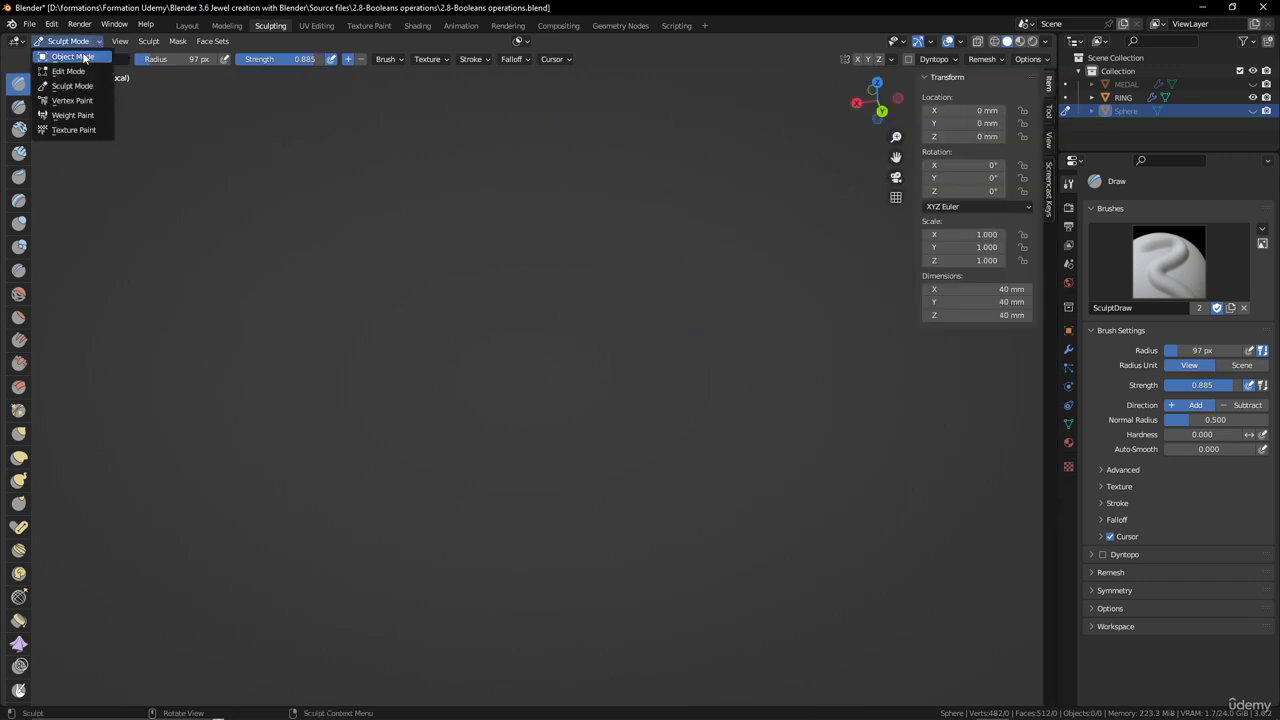
click(72, 56)
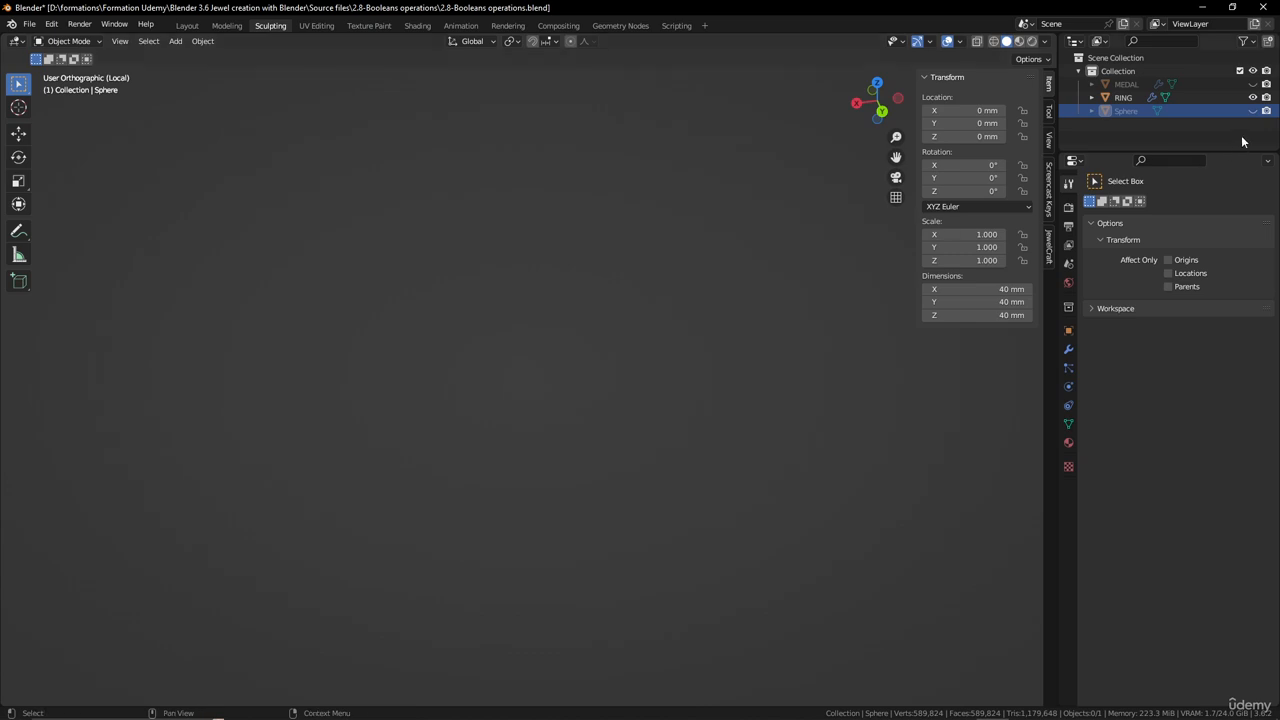
click(1126, 98)
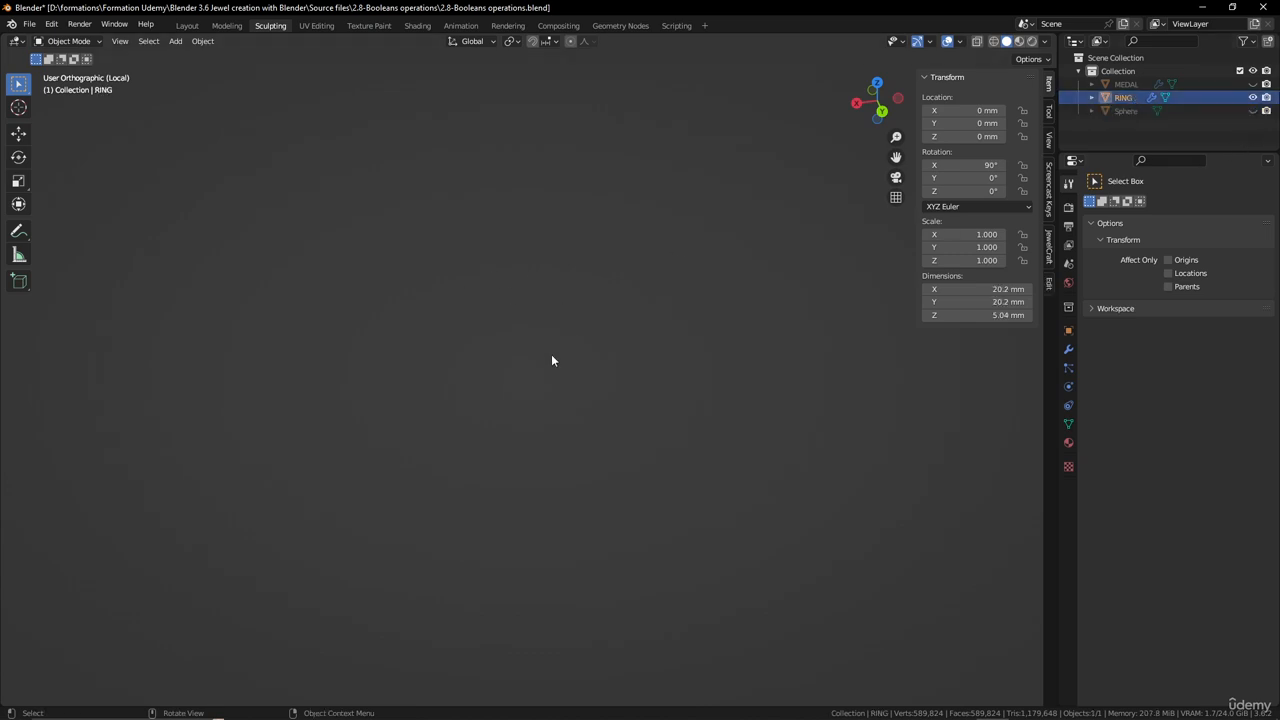
mouse_move(552, 356)
middle_down()
mouse_move(471, 361)
mouse_move(552, 342)
middle_up()
- Enable the Floor grid in the viewport overlays
click(960, 42)
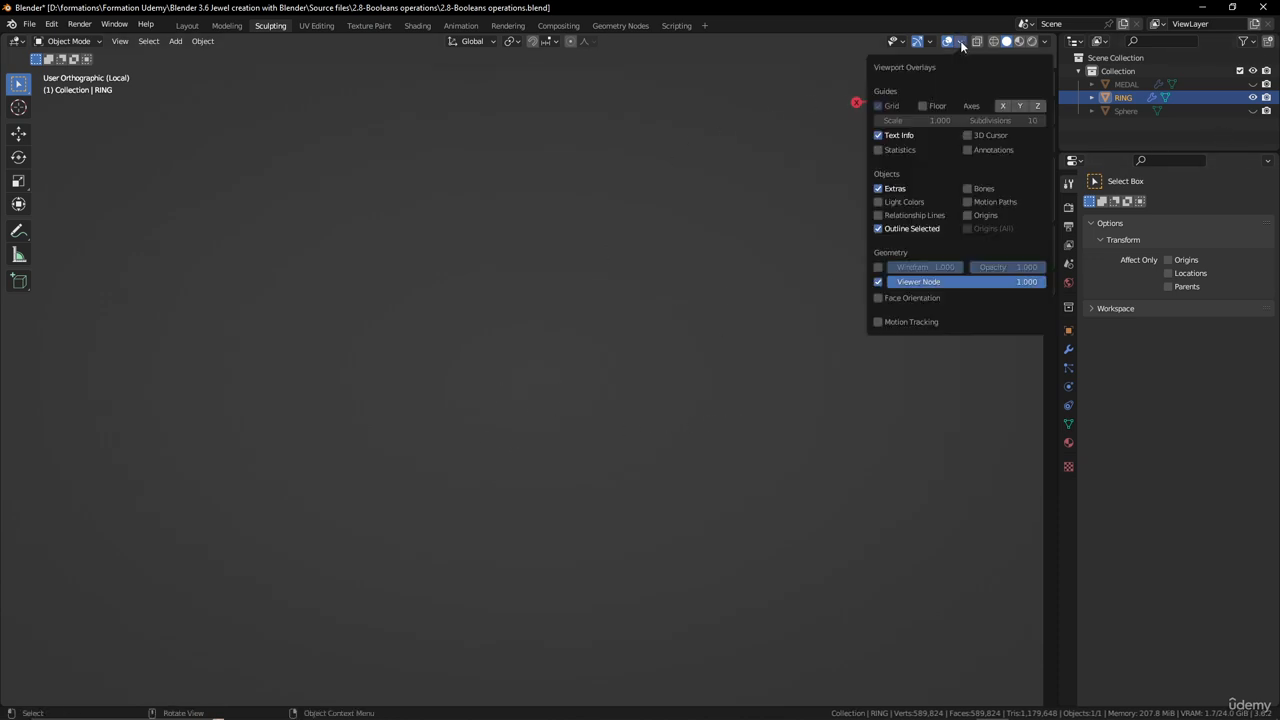
click(923, 106)
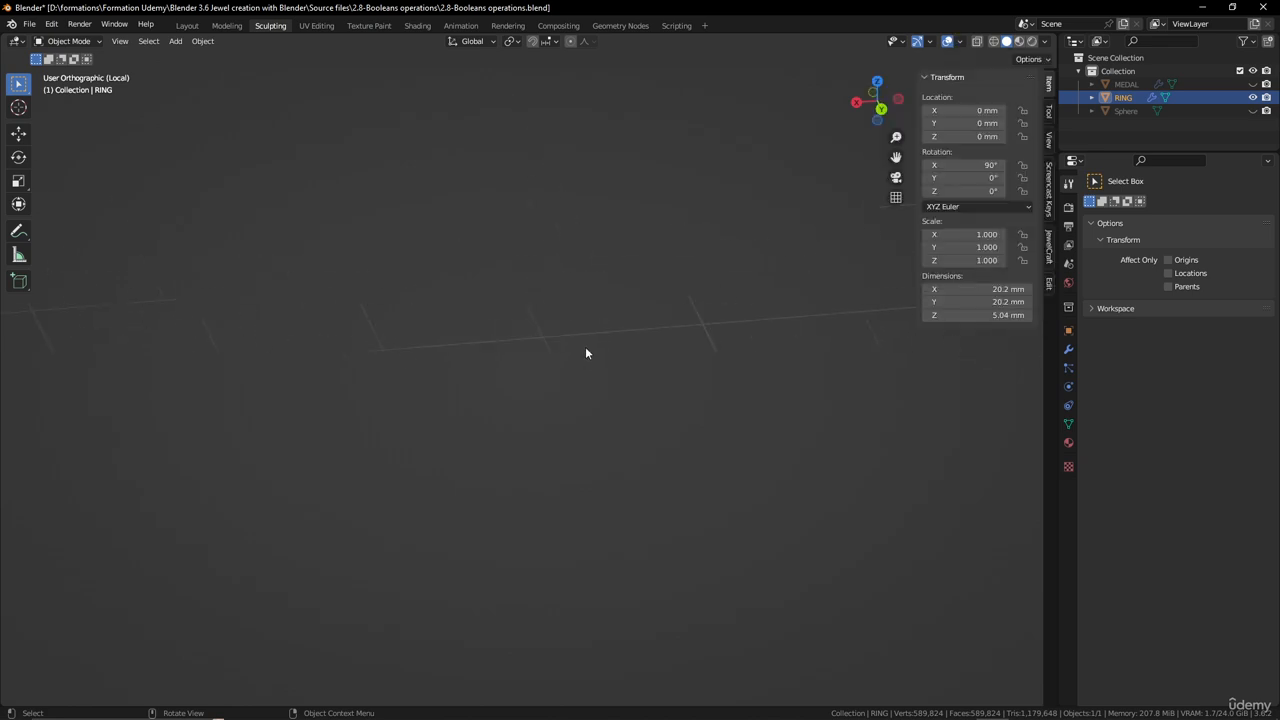
scroll(586, 353, down, 2)
- Set the viewport's clip End distance to 550000 mm
click(1049, 139)
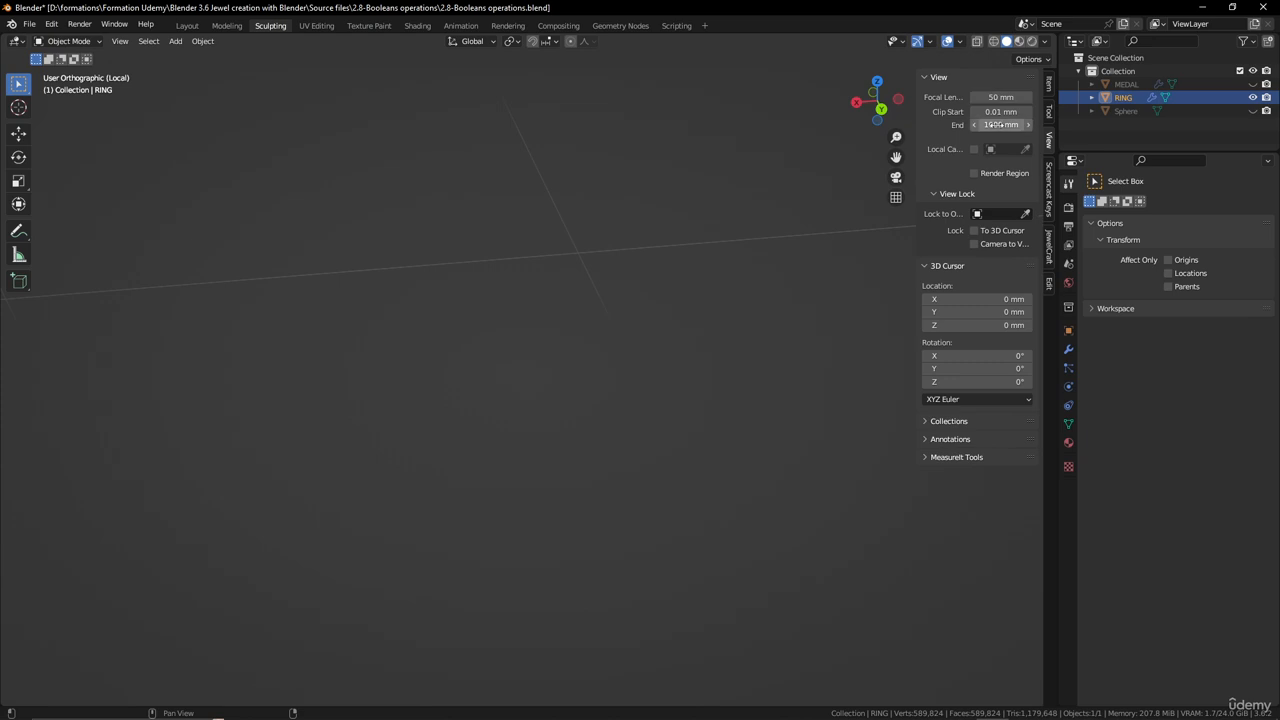
click(996, 125)
text(550000)
key(Return)
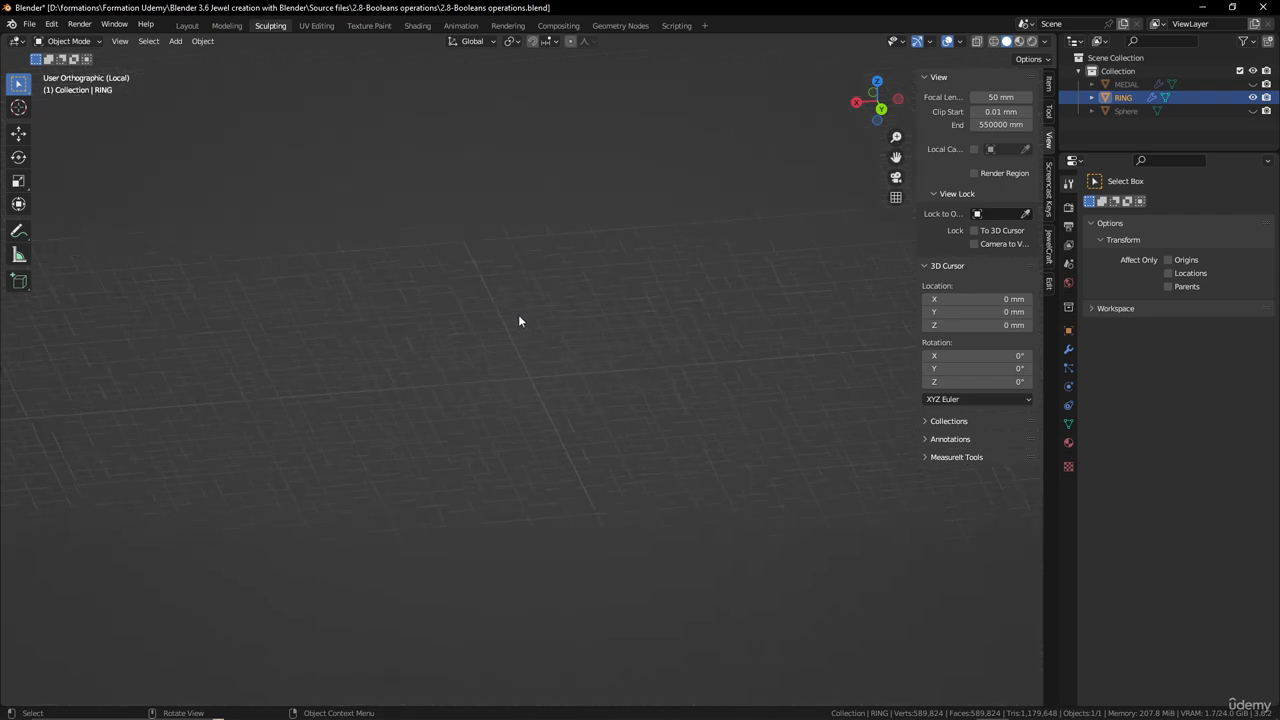
middle_drag(522, 322, 343, 337)
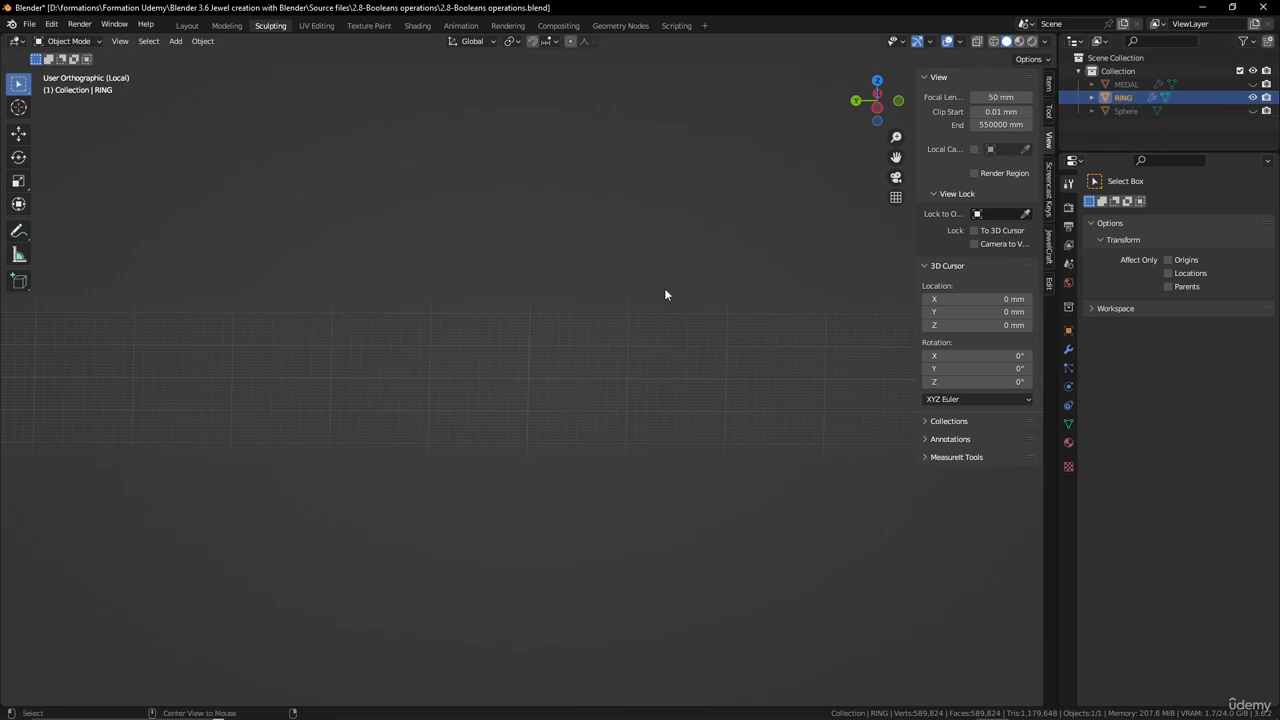
- Unhide all objects and exit local view
key(alt+h)
key(KP_Divide)
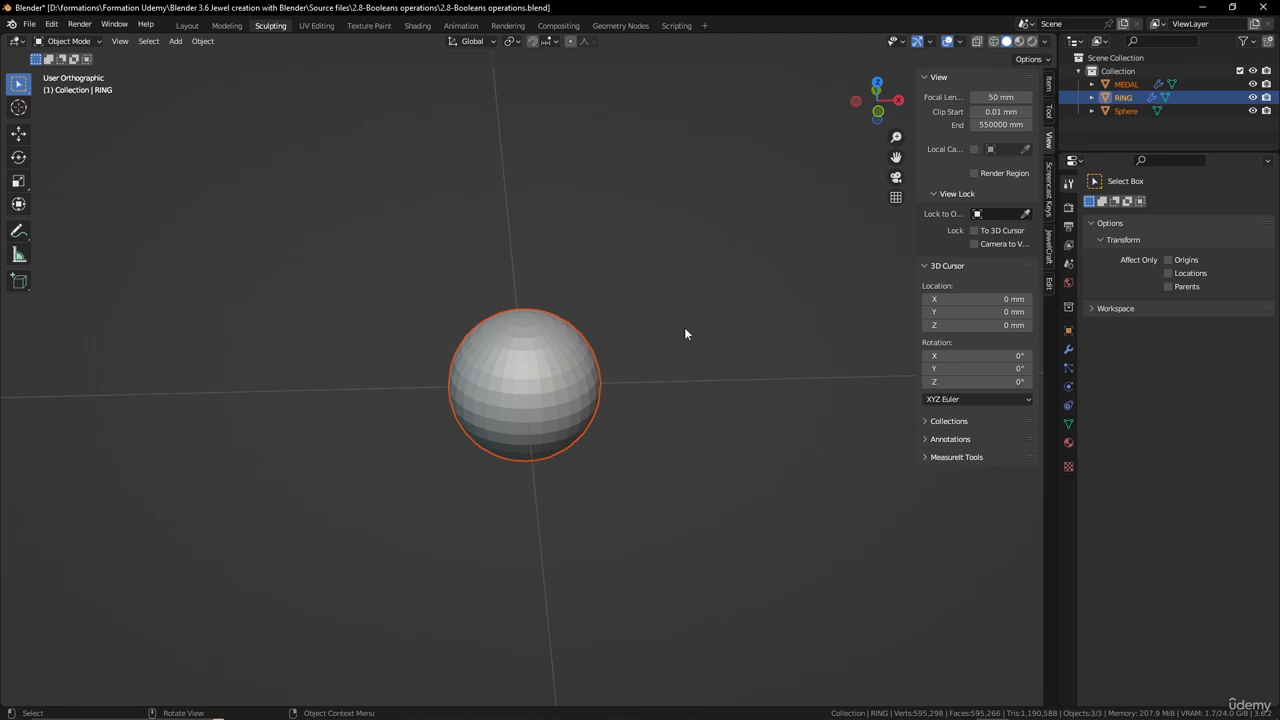
- Turn on the Screencast Keys display in the viewport
click(1049, 187)
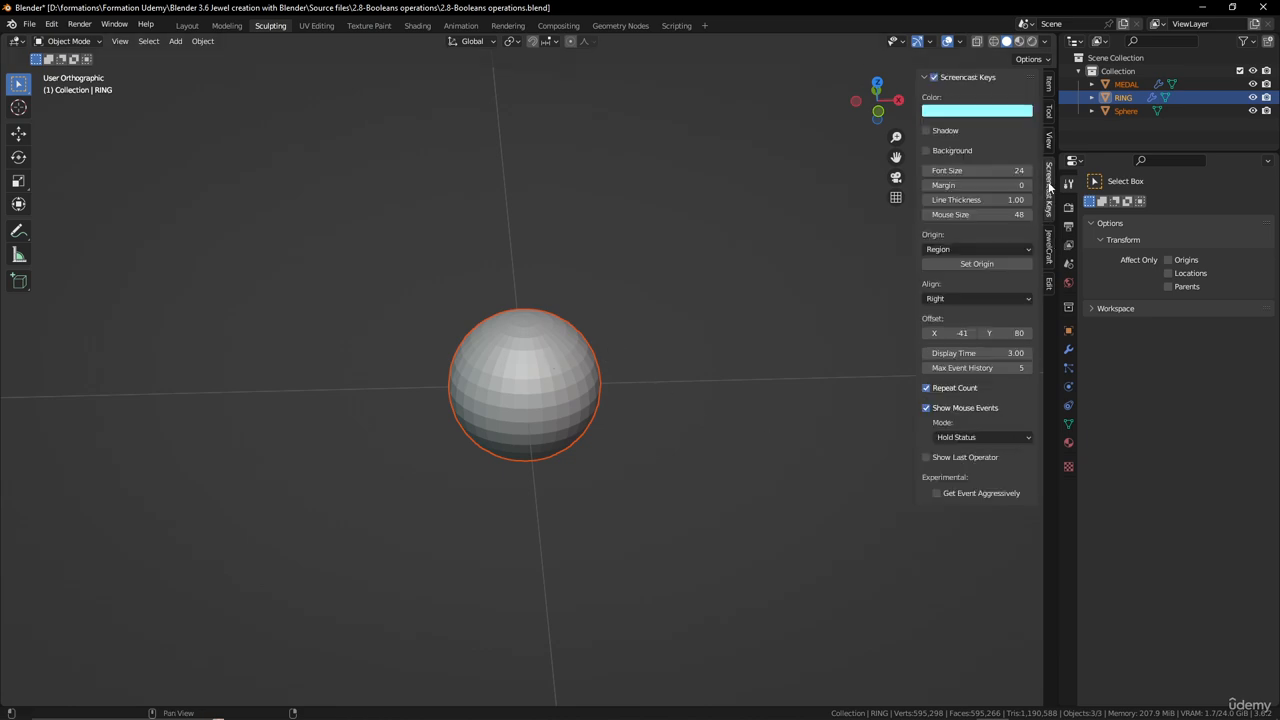
scroll(722, 404, down, 2)
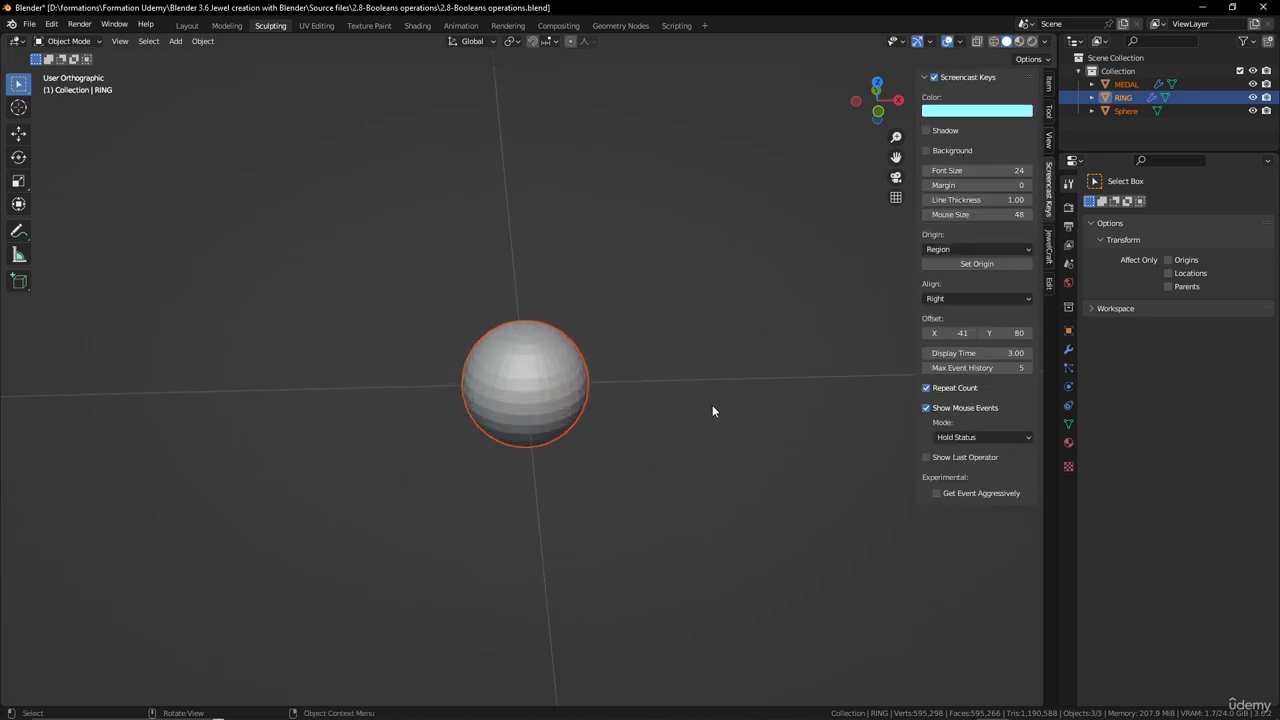
click(933, 77)
scroll(602, 430, up, 4)
middle_drag(589, 406, 620, 400)
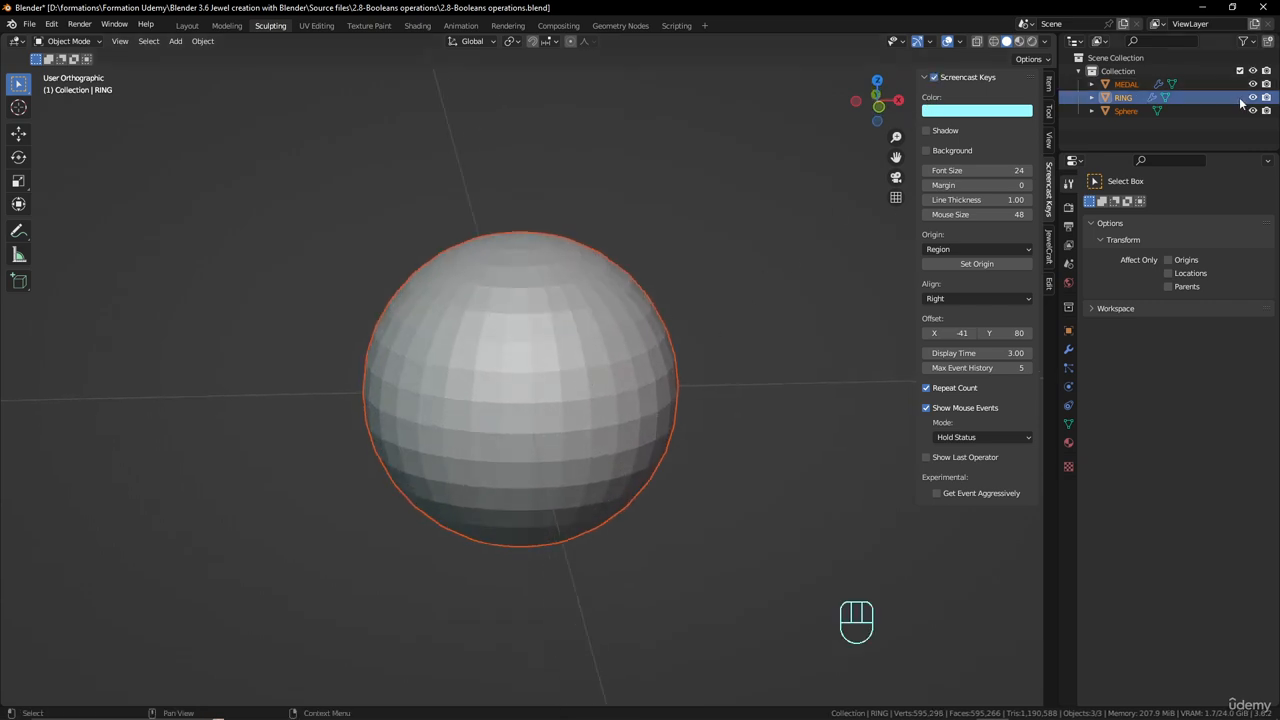
- Hide the RING and MEDAL objects, and toggle local view on and off around the sphere
drag(1252, 97, 1252, 84)
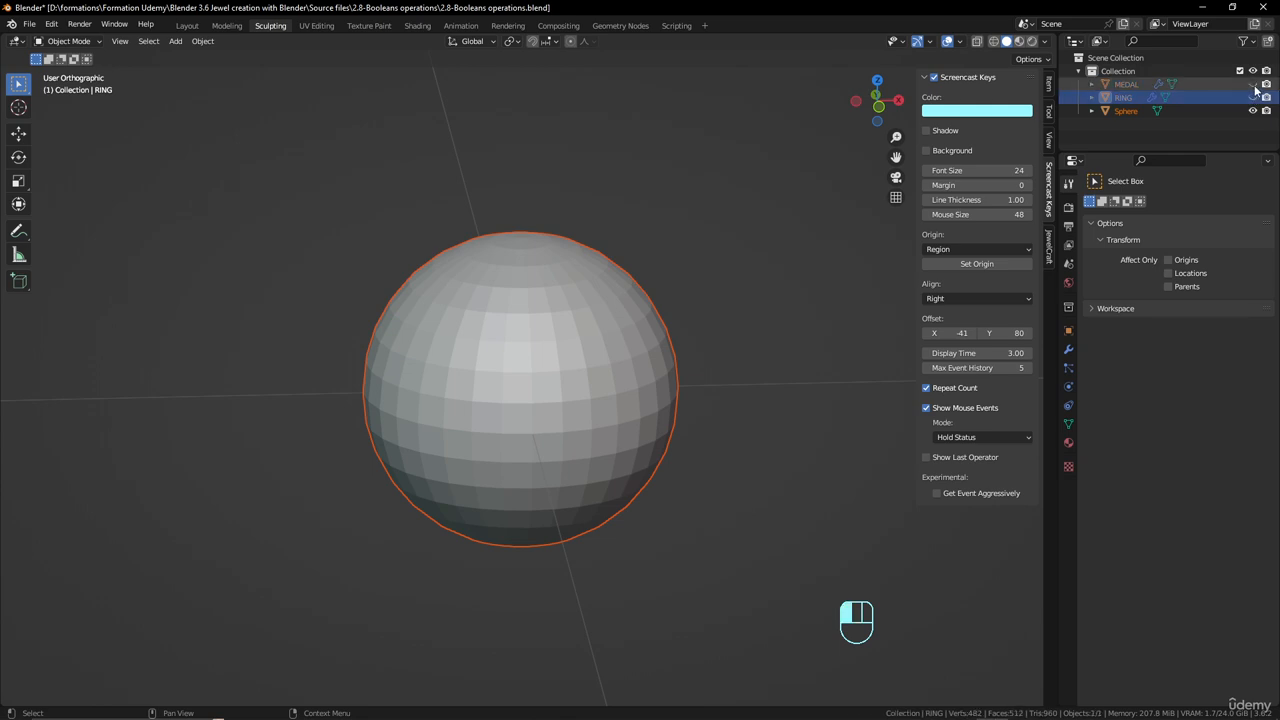
key(KP_Divide)
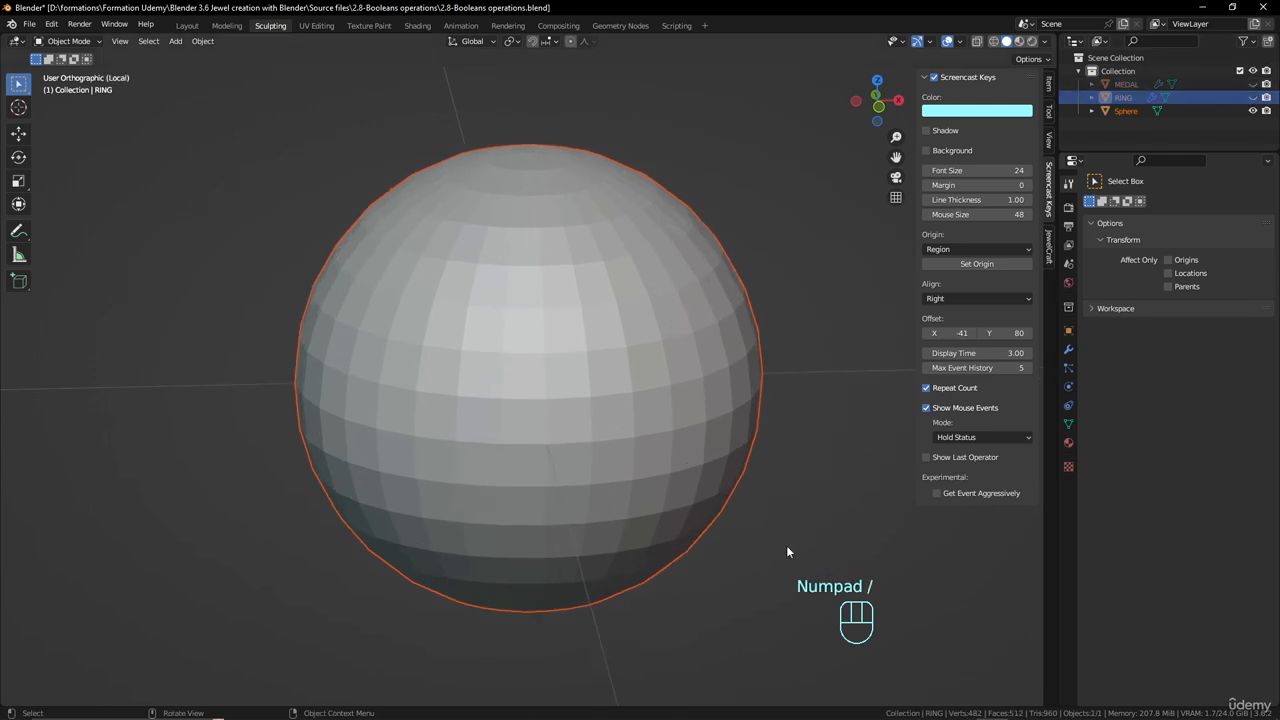
key(KP_Divide)
key(KP_Divide)
key(KP_Divide)
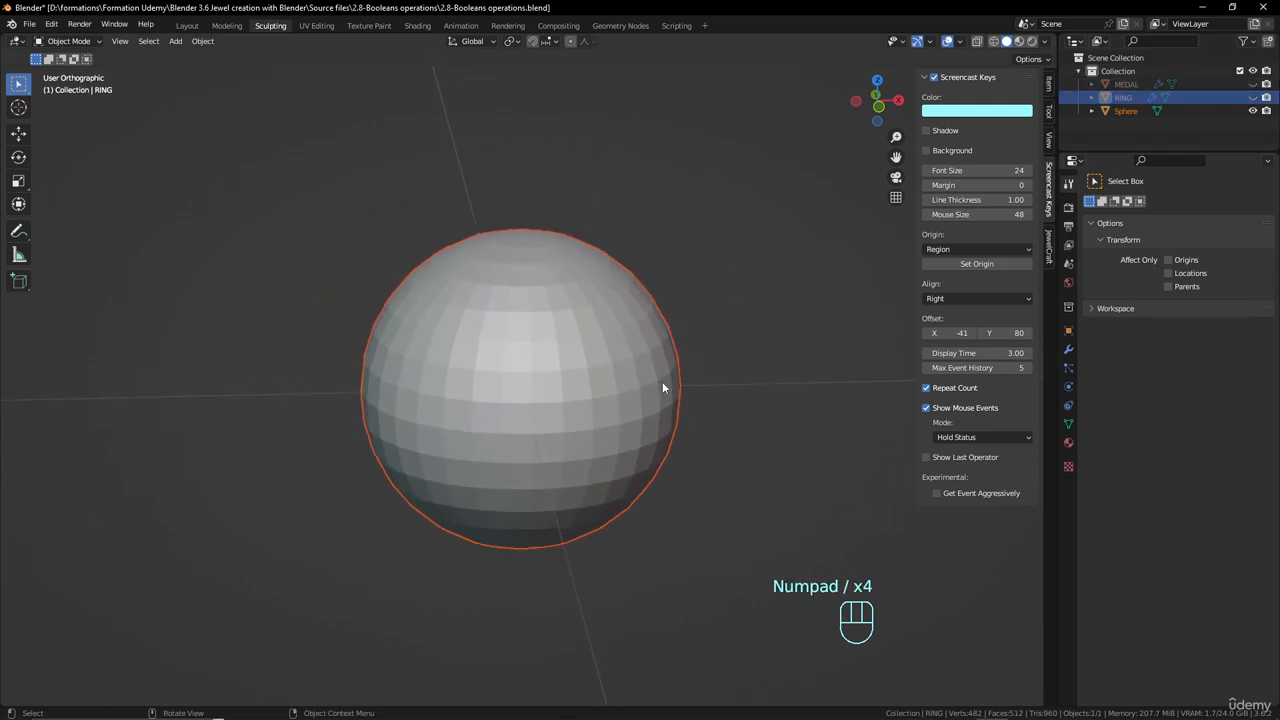
scroll(645, 246, down, 6)
scroll(577, 391, up, 4)
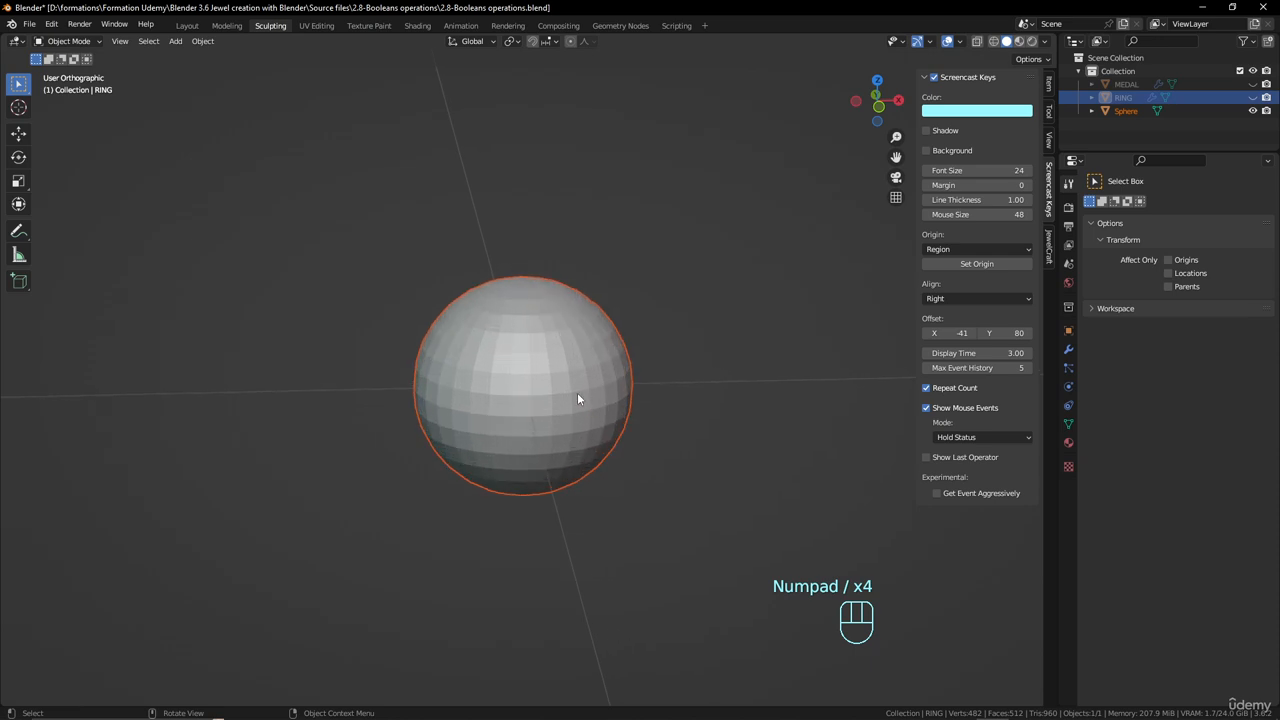
scroll(577, 392, up, 4)
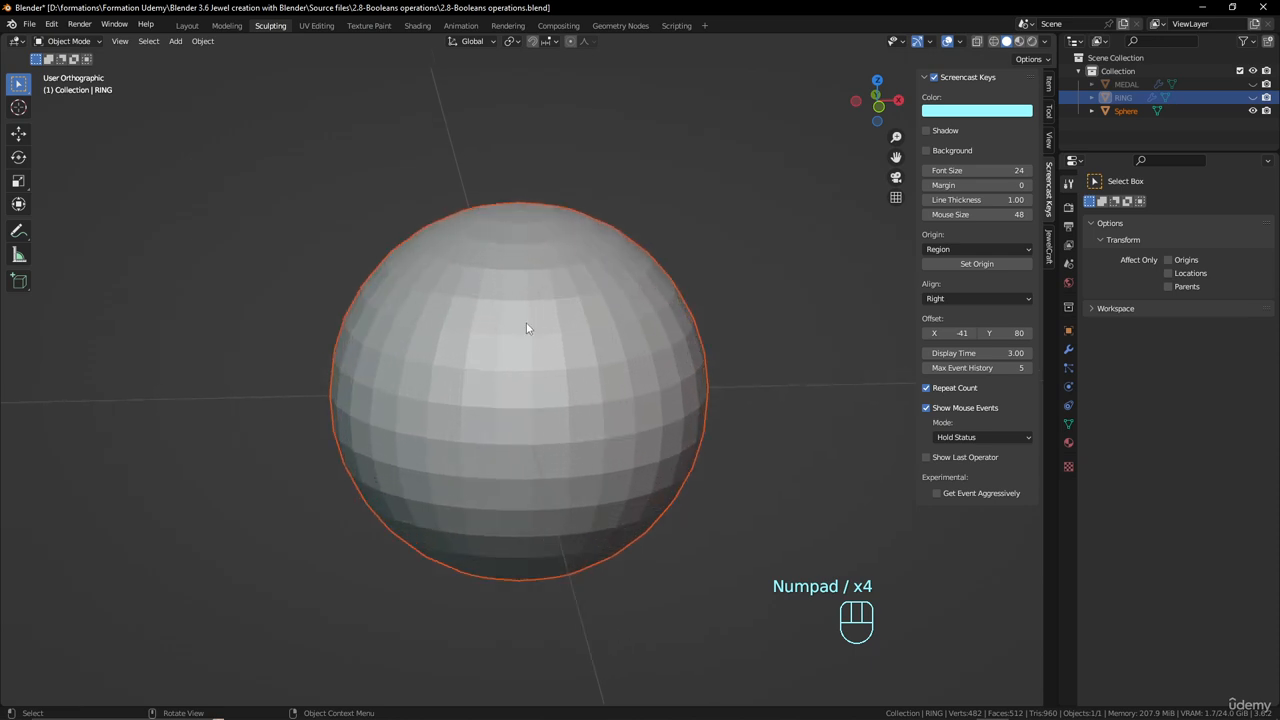
- Disable the Floor grid in the viewport overlays and collapse the viewport's sidebar
click(959, 42)
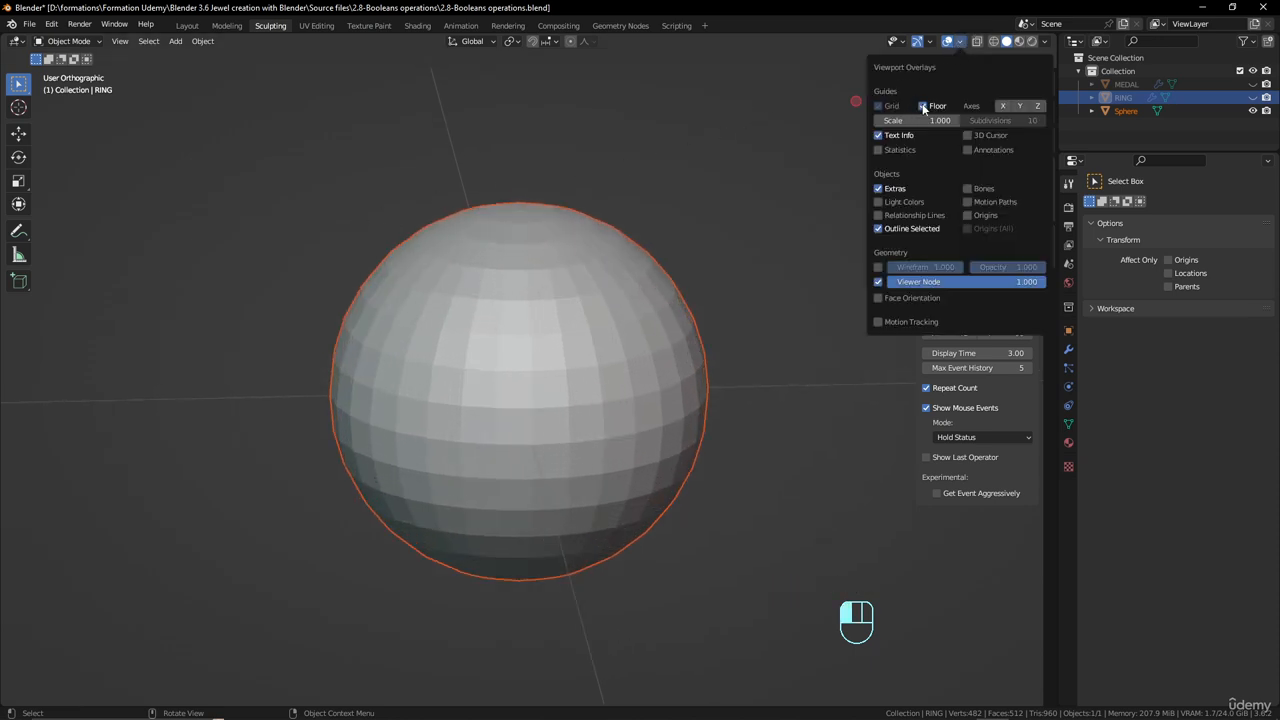
click(922, 105)
scroll(600, 270, down, 3)
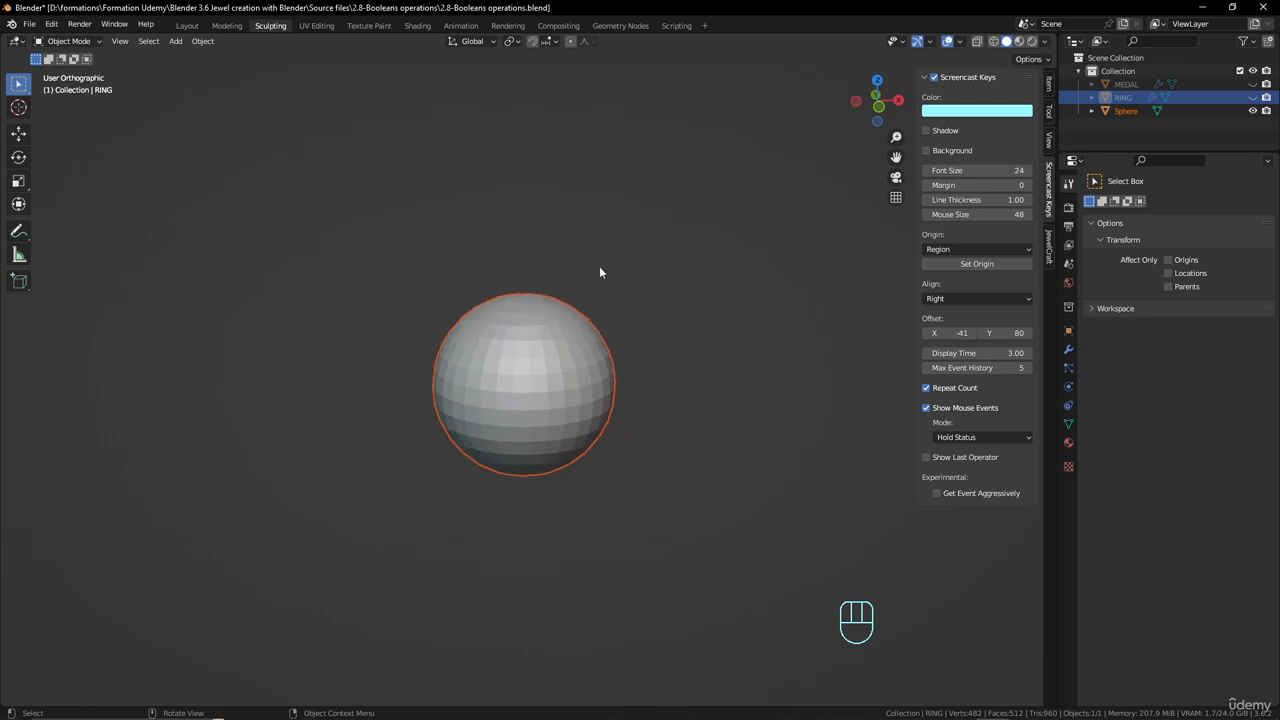
drag(919, 110, 1030, 112)
scroll(626, 384, up, 4)
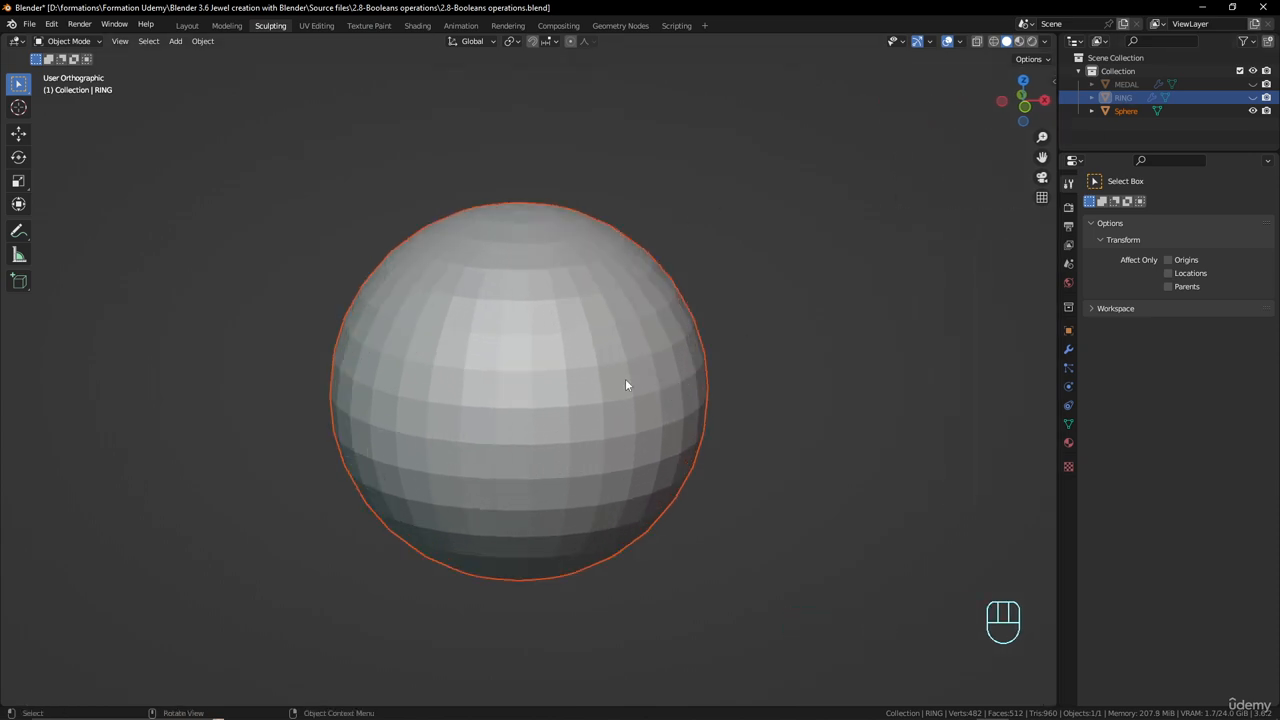
- Select the sphere and switch it to Sculpt Mode
shift+middle_drag(600, 354, 548, 347)
click(612, 326)
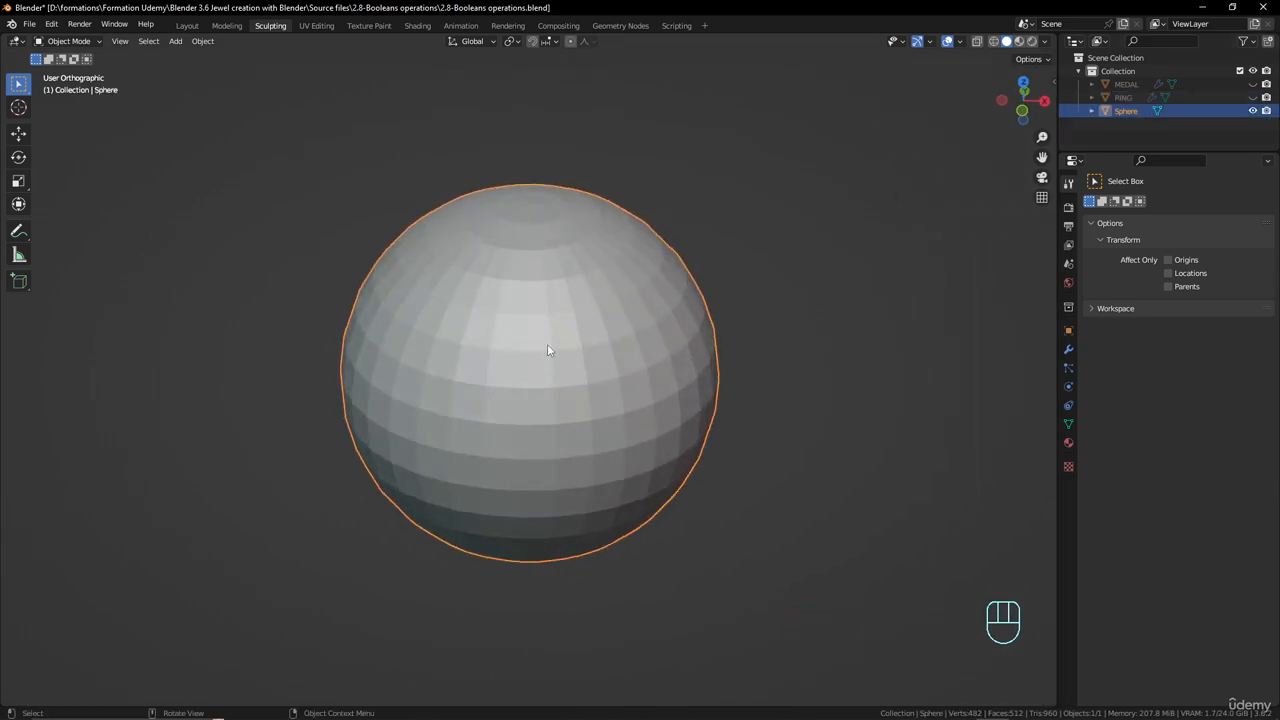
click(68, 41)
click(60, 101)
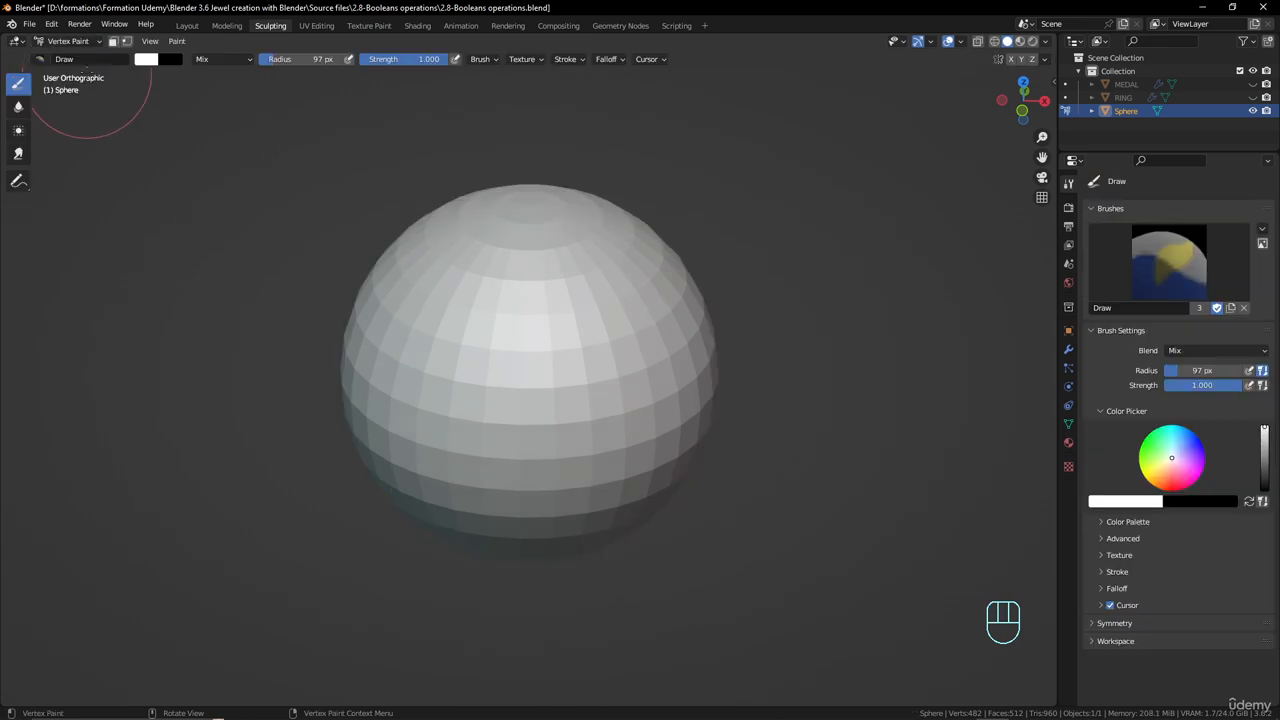
click(68, 41)
click(62, 84)
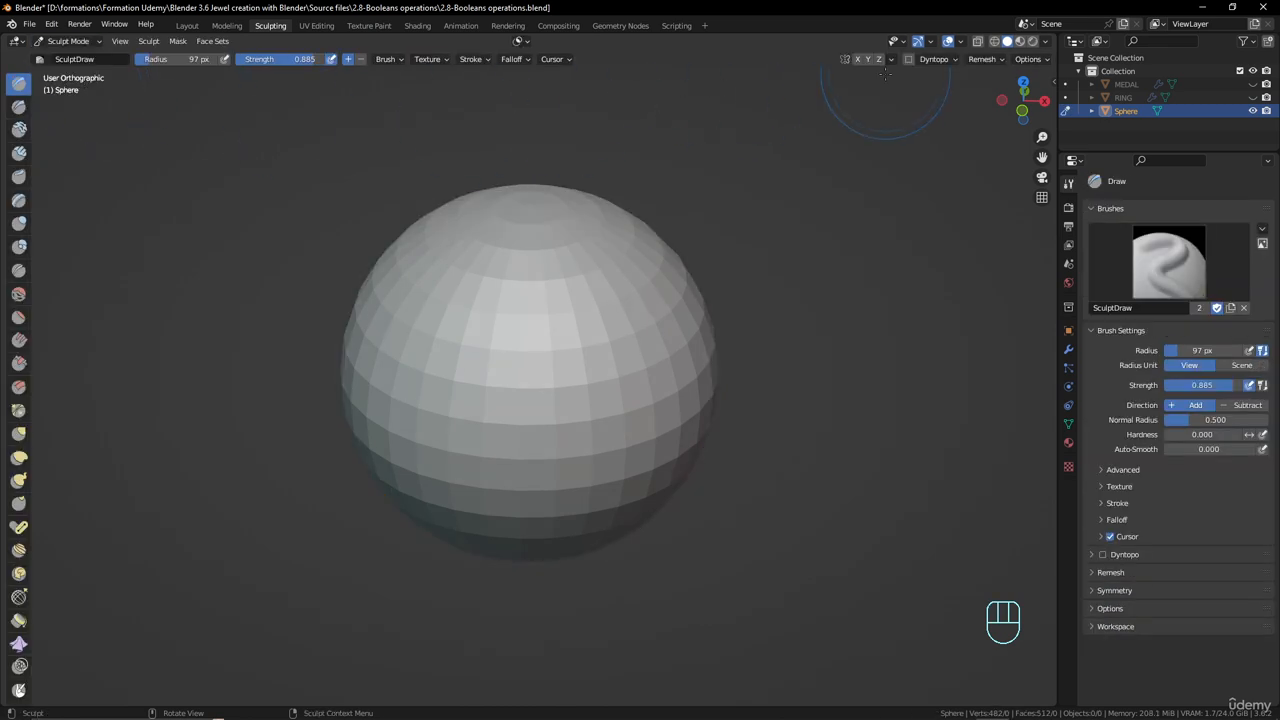
- Remesh the sphere with a voxel size of 0.1 mm
click(989, 59)
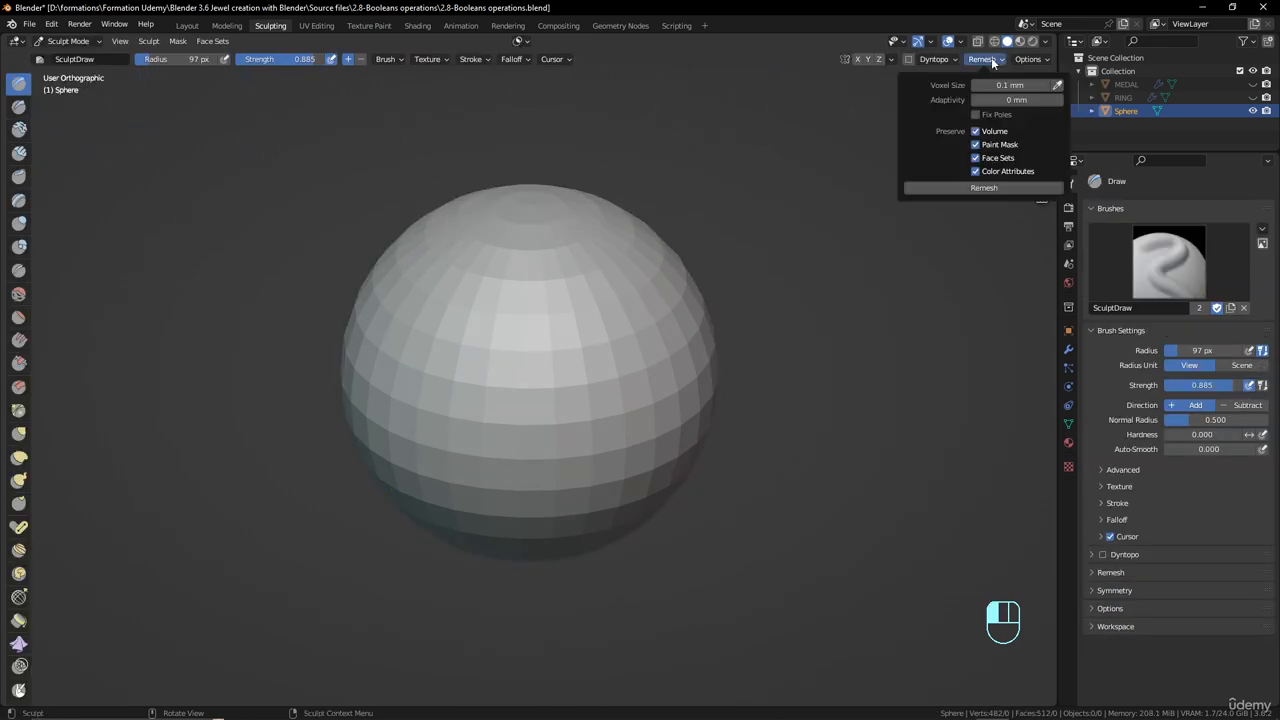
click(984, 189)
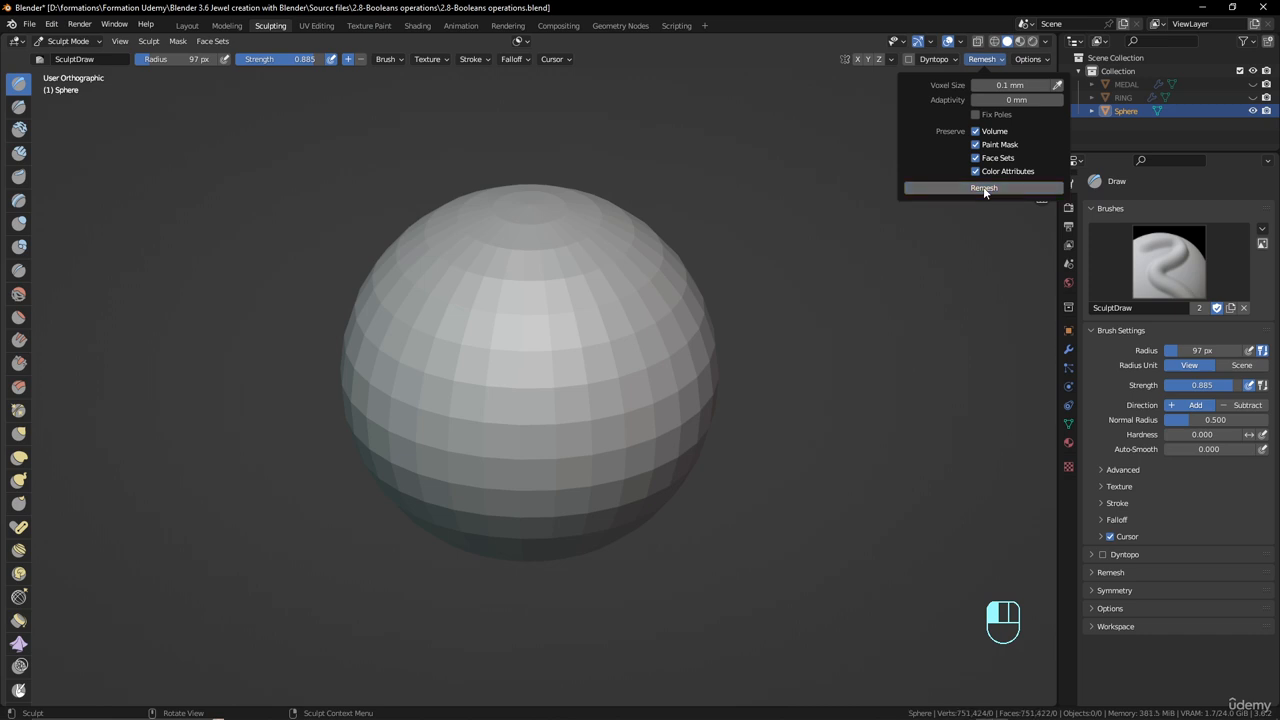
scroll(610, 332, up, 4)
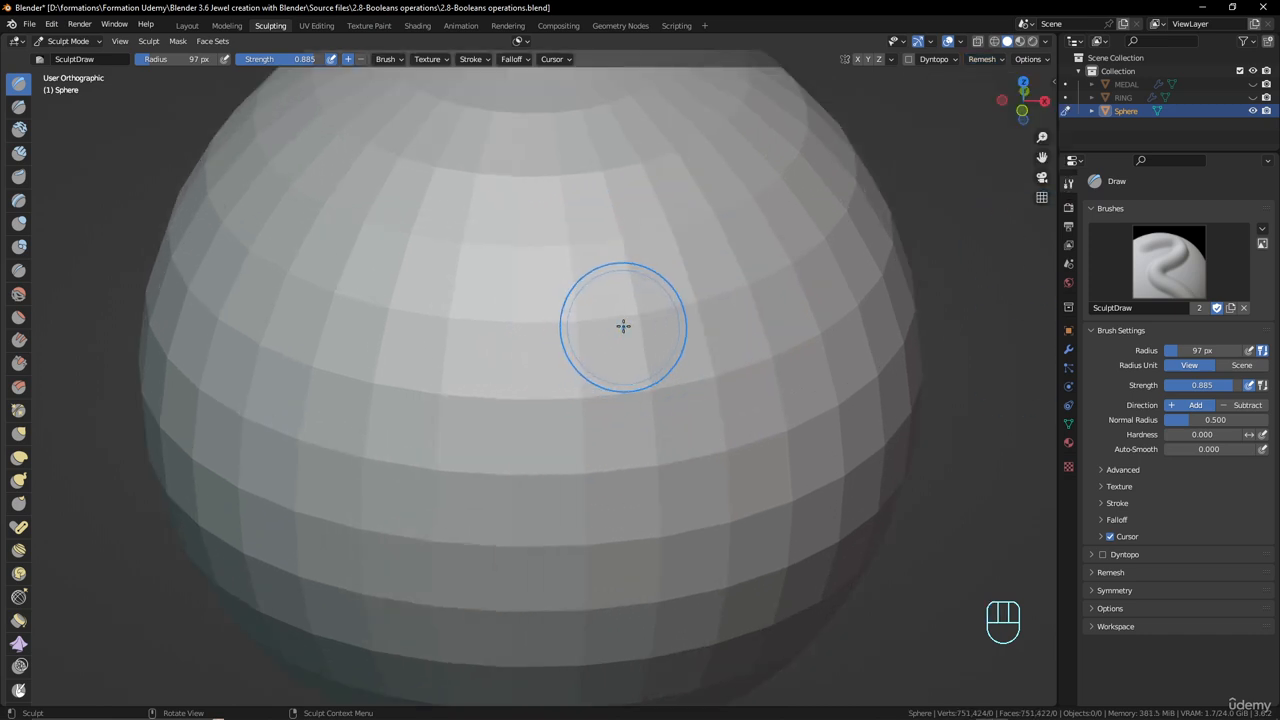
- Briefly toggle the wireframe overlay to examine the remeshed sphere's mesh density
click(1046, 42)
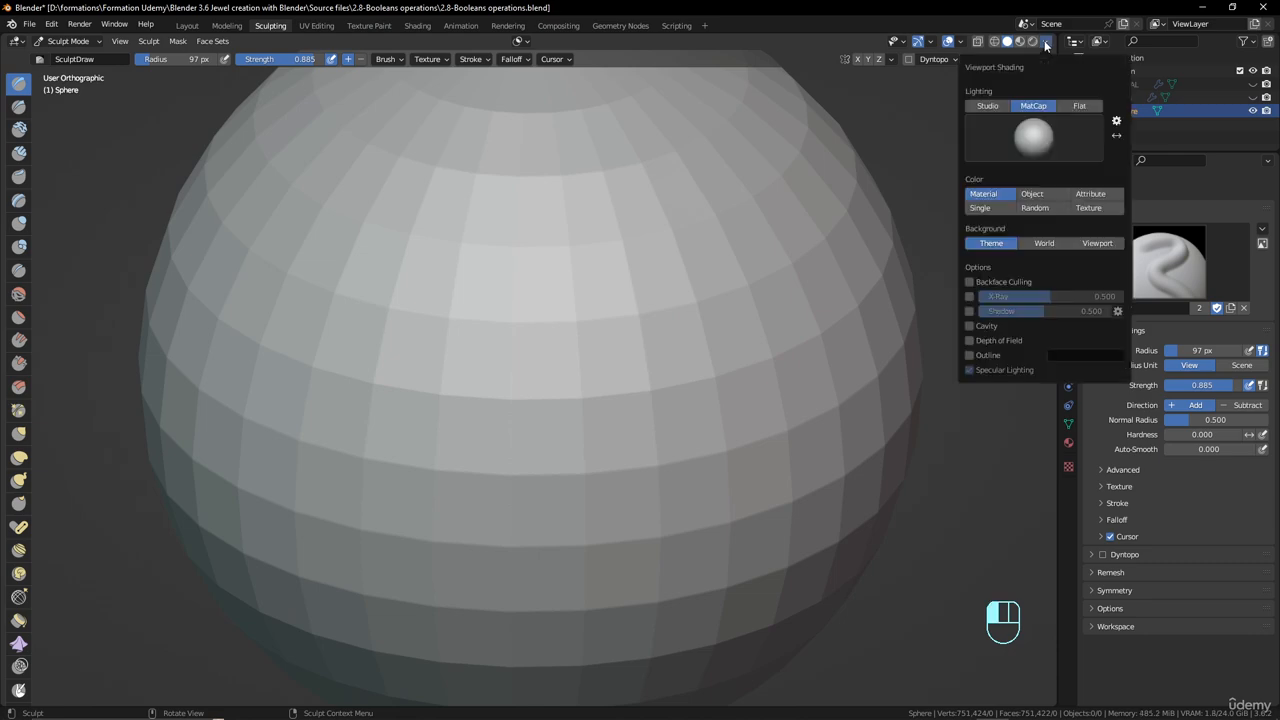
click(961, 43)
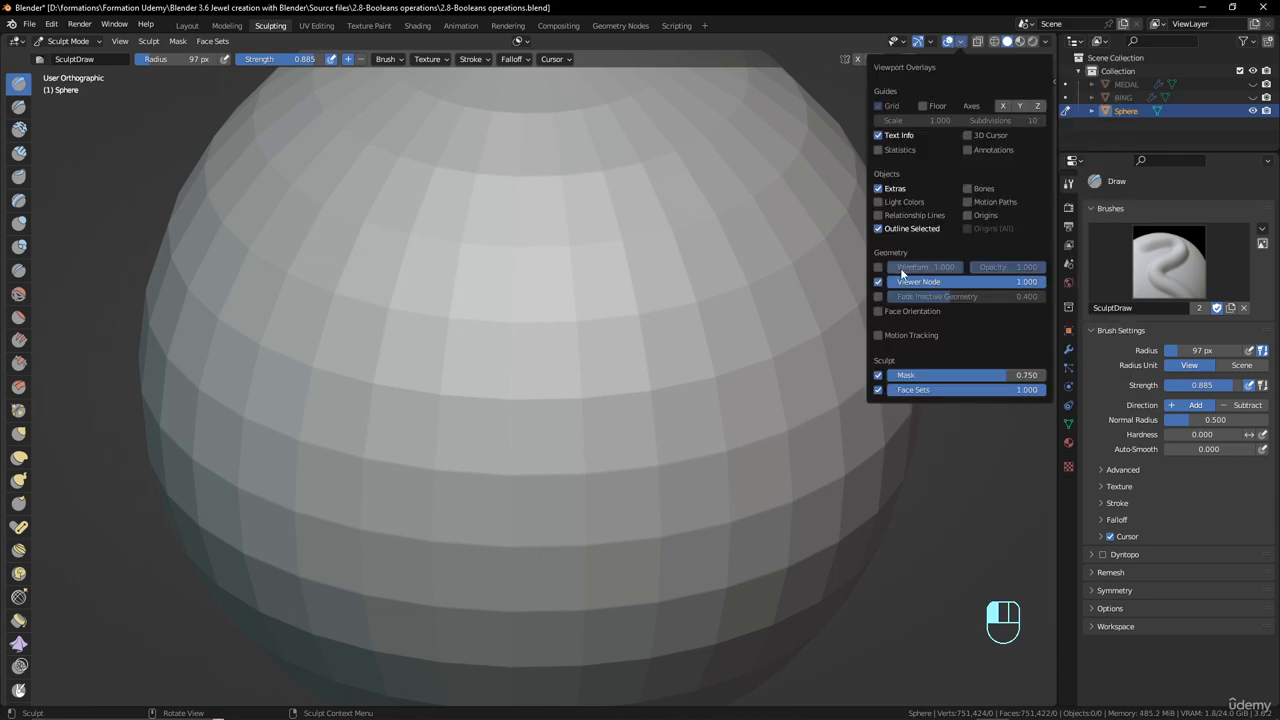
click(878, 267)
click(878, 267)
- Try smoothing the facets on the front of the sphere, and undo the strokes
scroll(594, 320, down, 5)
shift+middle_drag(594, 320, 595, 285)
mouse_move(595, 285)
shift+mouse_down()
mouse_move(521, 328)
mouse_move(598, 345)
mouse_move(512, 430)
shift+mouse_up()
shift+drag(483, 309, 512, 452)
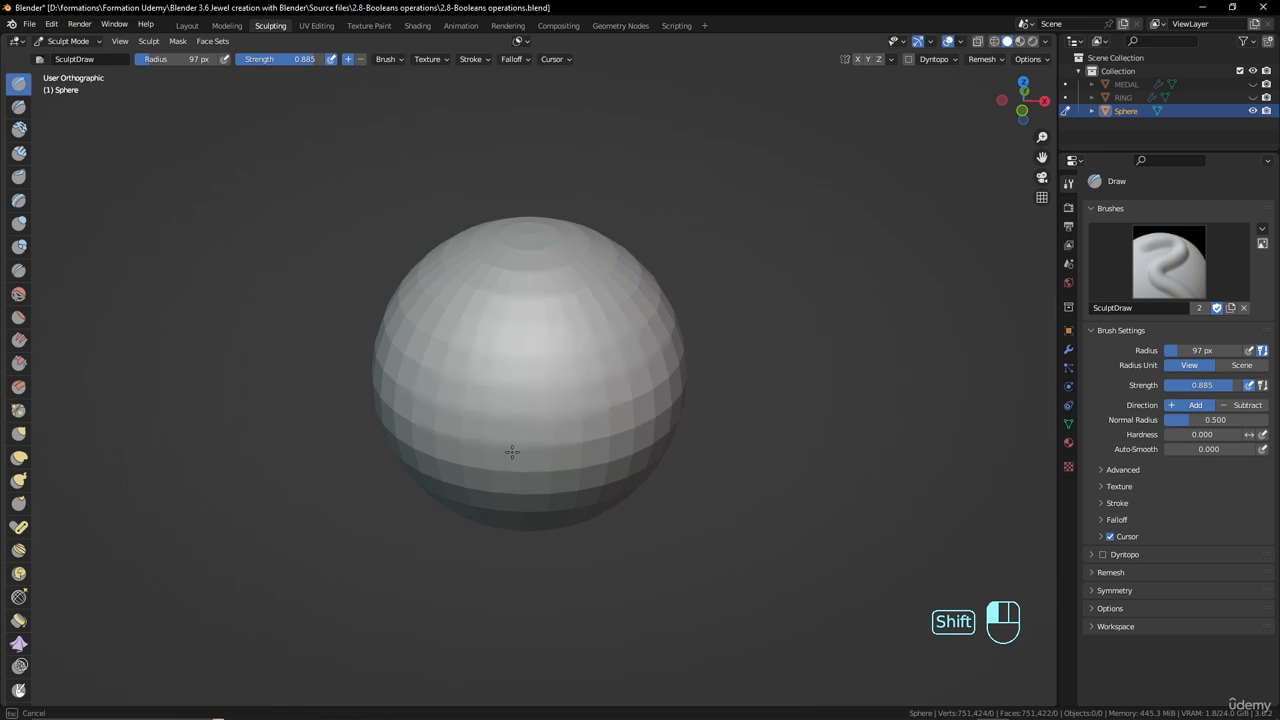
key(ctrl+z)
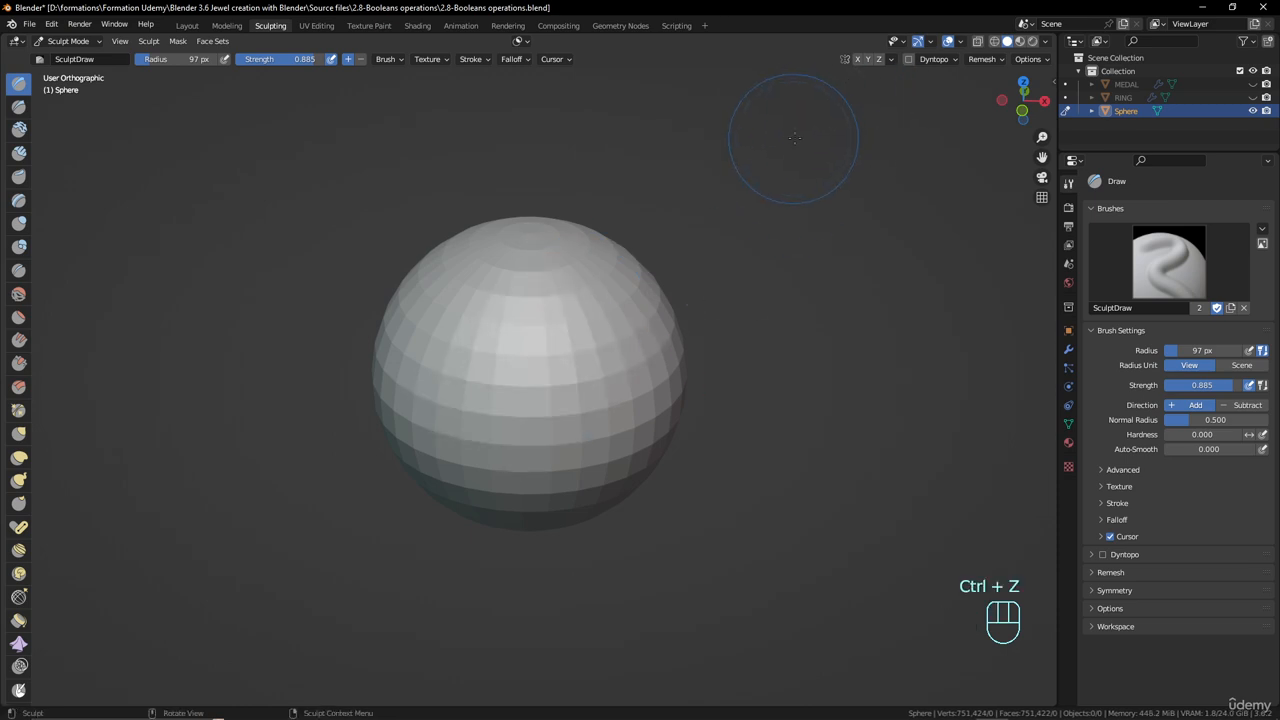
- Enable X-axis symmetry for sculpting and remesh the sphere with a voxel size of 0.3 mm
click(857, 59)
click(989, 59)
click(998, 84)
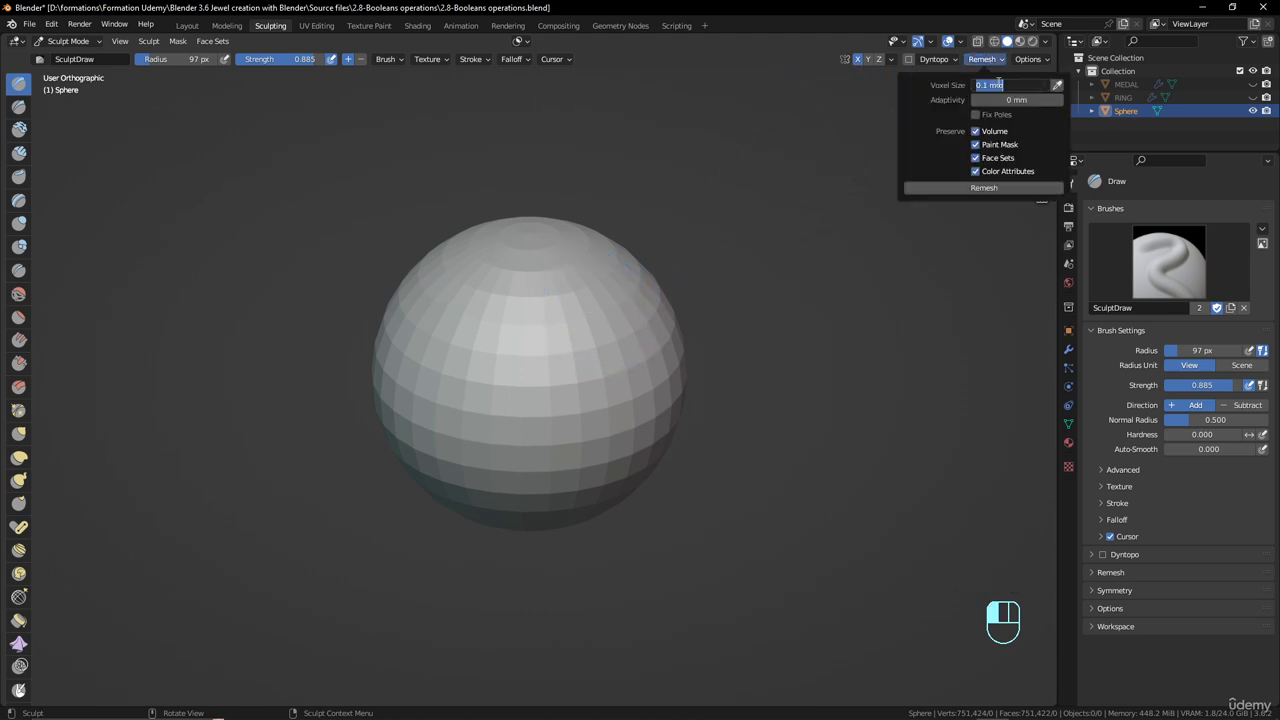
text(0)
text(.20.3)
key(BackSpace)
key(BackSpace)
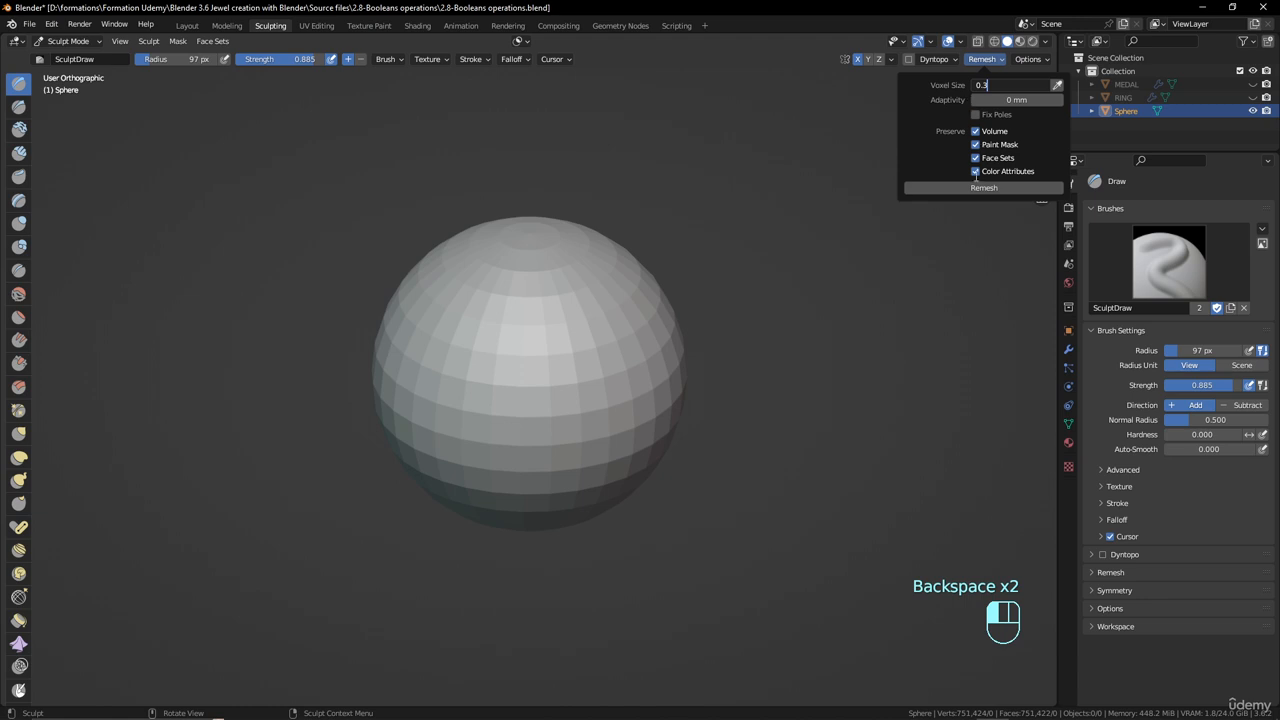
click(947, 152)
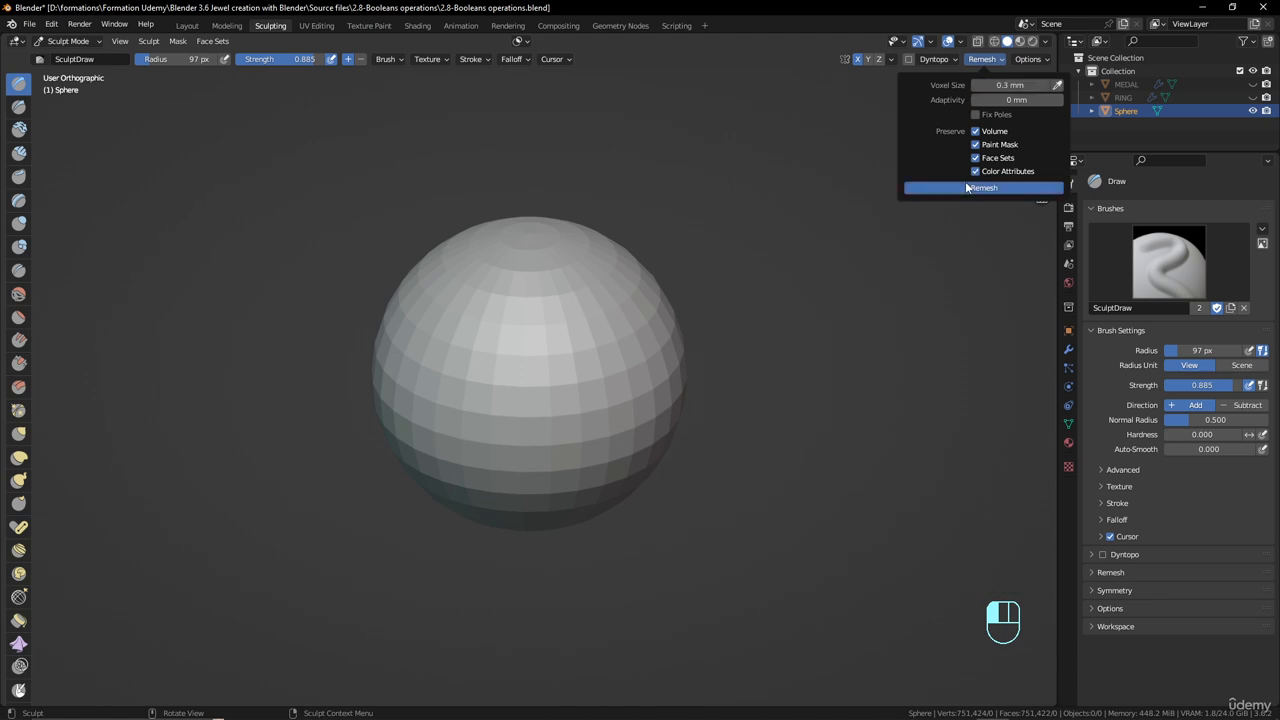
click(967, 187)
- Smooth the faceted surface from all sides until the whole sphere is even and round
scroll(606, 320, up, 5)
scroll(632, 301, down, 3)
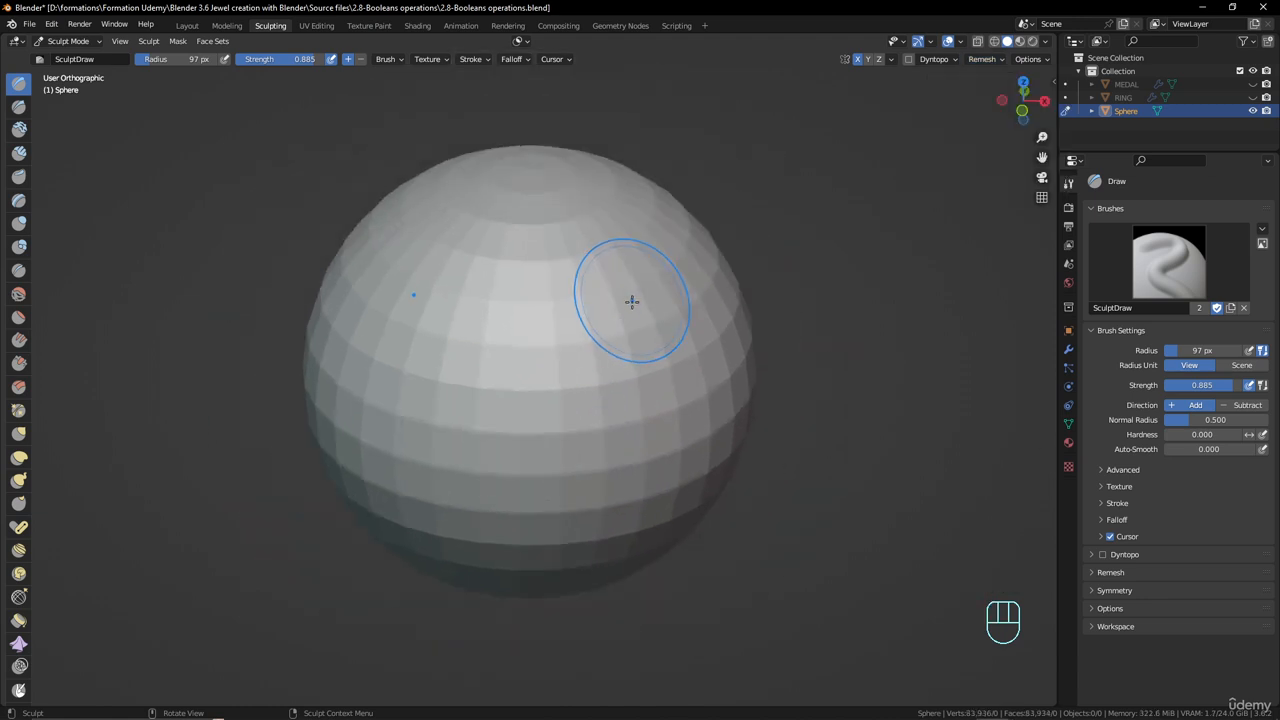
scroll(643, 289, up, 3)
scroll(660, 329, down, 4)
shift+middle_drag(555, 345, 615, 363)
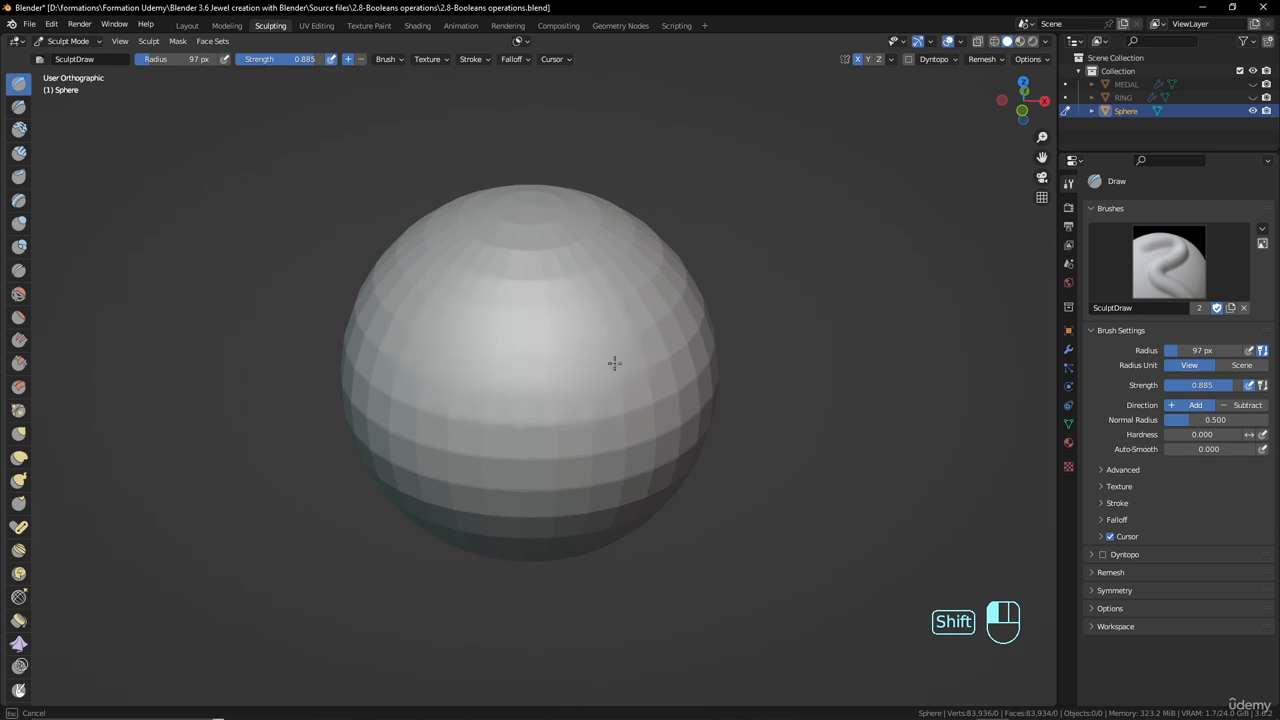
mouse_move(615, 363)
shift+mouse_down()
mouse_move(552, 412)
mouse_move(560, 234)
mouse_move(436, 332)
mouse_move(679, 431)
mouse_move(663, 300)
shift+mouse_up()
scroll(514, 323, down, 3)
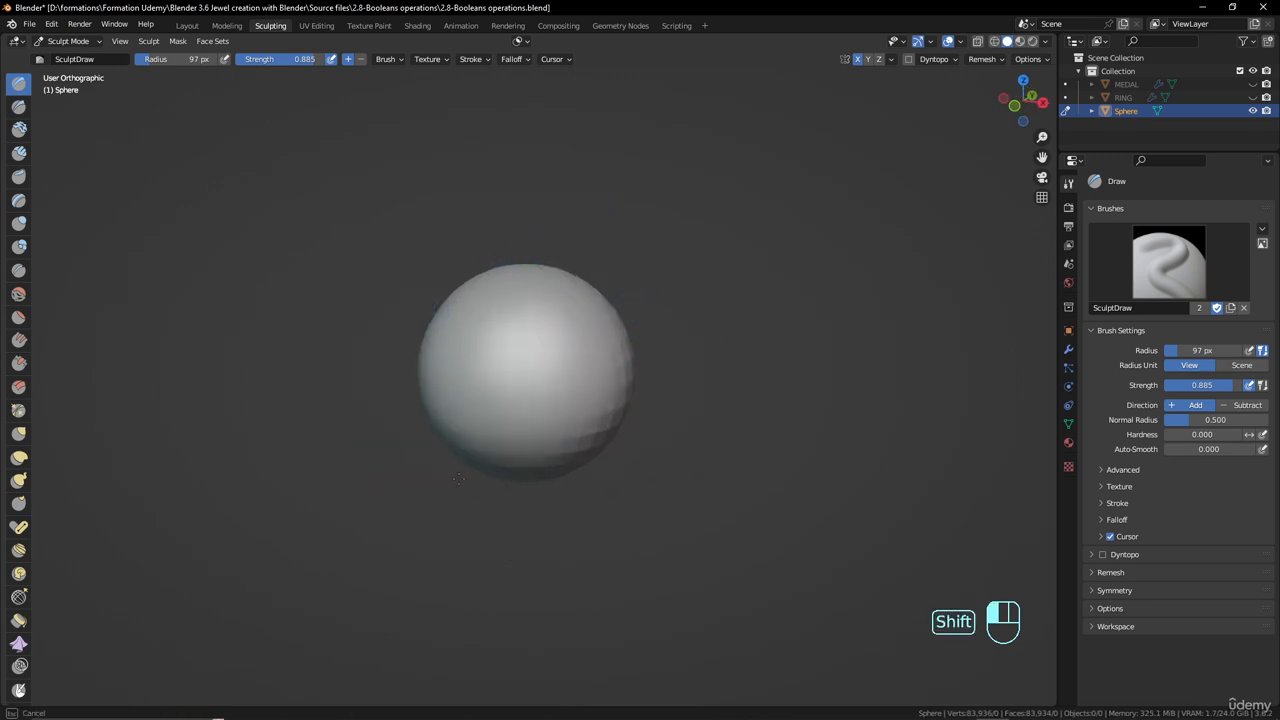
shift+drag(608, 387, 603, 457)
middle_drag(603, 457, 522, 440)
mouse_move(574, 290)
shift+mouse_down()
mouse_move(580, 378)
mouse_move(614, 396)
shift+mouse_up()
middle_drag(595, 400, 516, 472)
shift+drag(569, 384, 545, 368)
middle_drag(545, 368, 614, 429)
mouse_move(544, 328)
shift+mouse_down()
mouse_move(535, 321)
mouse_move(566, 338)
mouse_move(490, 385)
shift+mouse_up()
middle_drag(477, 391, 530, 345)
scroll(522, 325, down, 1)
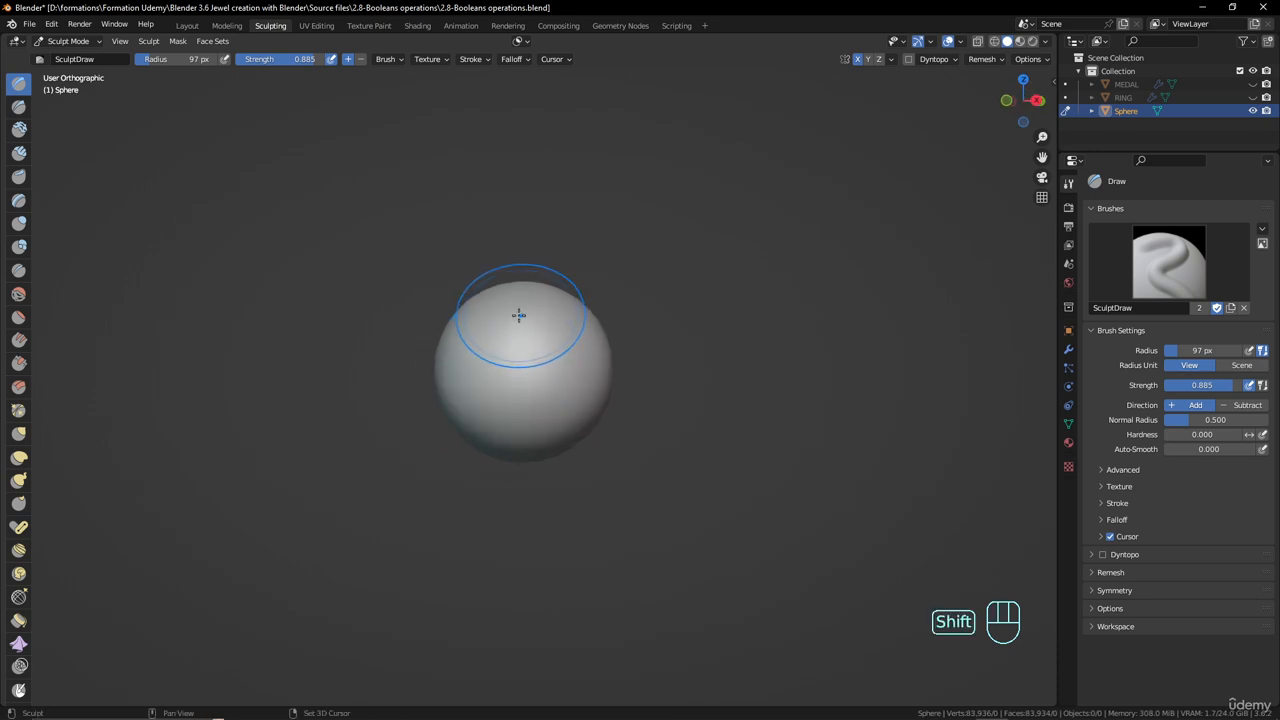
mouse_move(519, 318)
shift+mouse_down()
mouse_move(518, 394)
mouse_move(490, 425)
shift+mouse_up()
middle_drag(484, 430, 562, 420)
mouse_move(562, 420)
shift+mouse_down()
mouse_move(522, 430)
mouse_move(520, 360)
shift+mouse_up()
scroll(549, 394, up, 3)
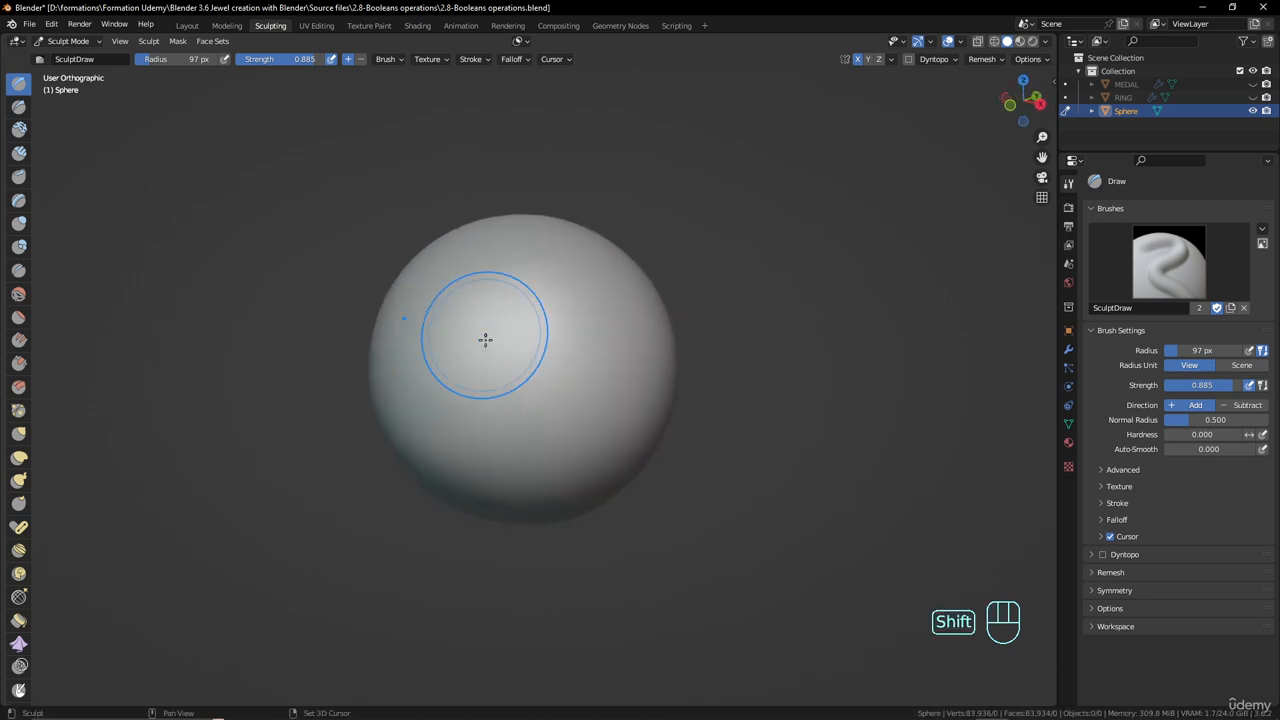
middle_drag(643, 420, 543, 300)
mouse_move(543, 300)
shift+mouse_down()
mouse_move(499, 481)
mouse_move(578, 425)
shift+mouse_up()
middle_drag(605, 374, 524, 376)
mouse_move(531, 357)
shift+mouse_down()
mouse_move(603, 395)
mouse_move(620, 380)
shift+mouse_up()
middle_drag(643, 298, 594, 292)
shift+drag(594, 292, 643, 385)
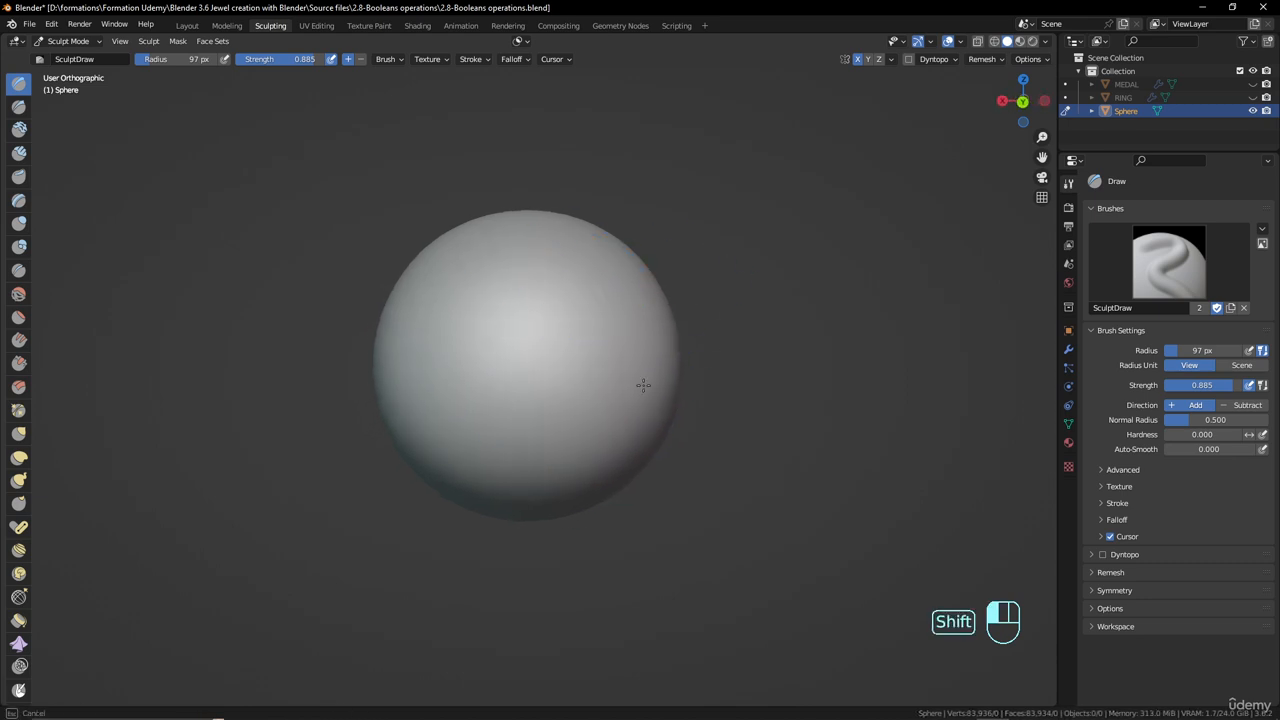
shift+drag(531, 505, 500, 400)
mouse_move(494, 362)
middle_down()
mouse_move(569, 377)
mouse_move(586, 420)
middle_up()
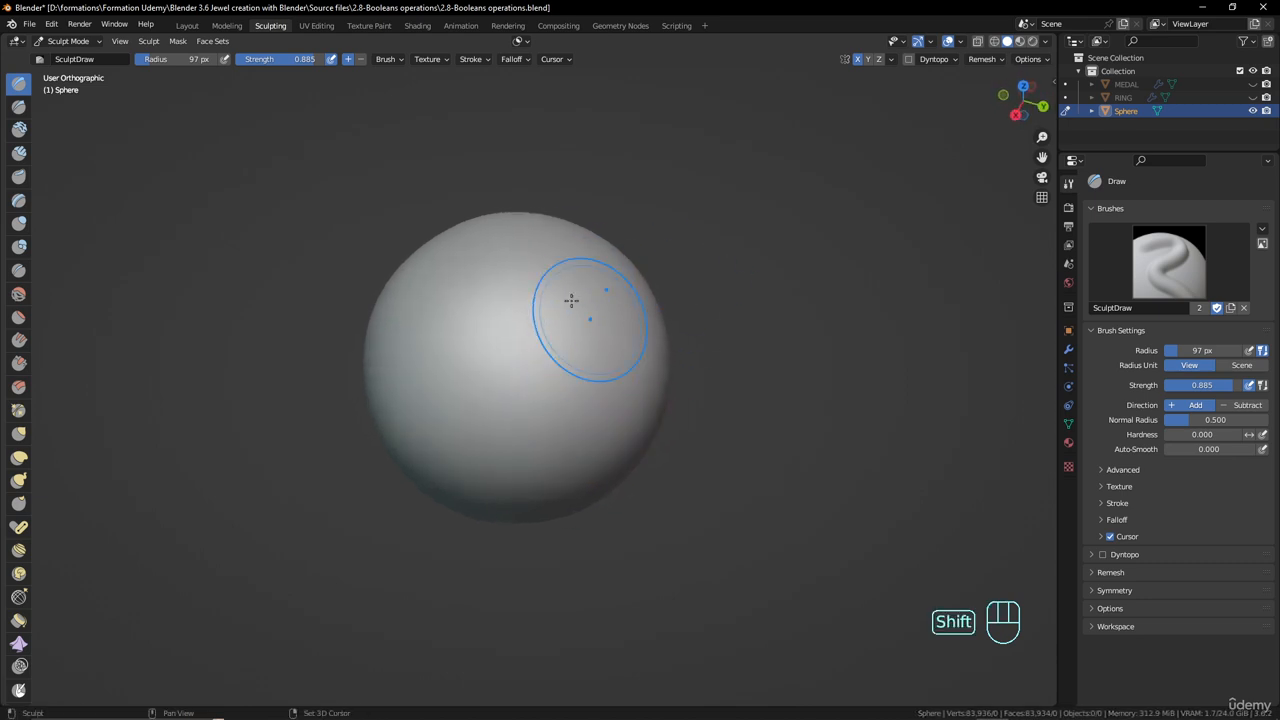
shift+drag(571, 300, 516, 503)
shift+drag(470, 456, 417, 377)
middle_drag(417, 377, 523, 391)
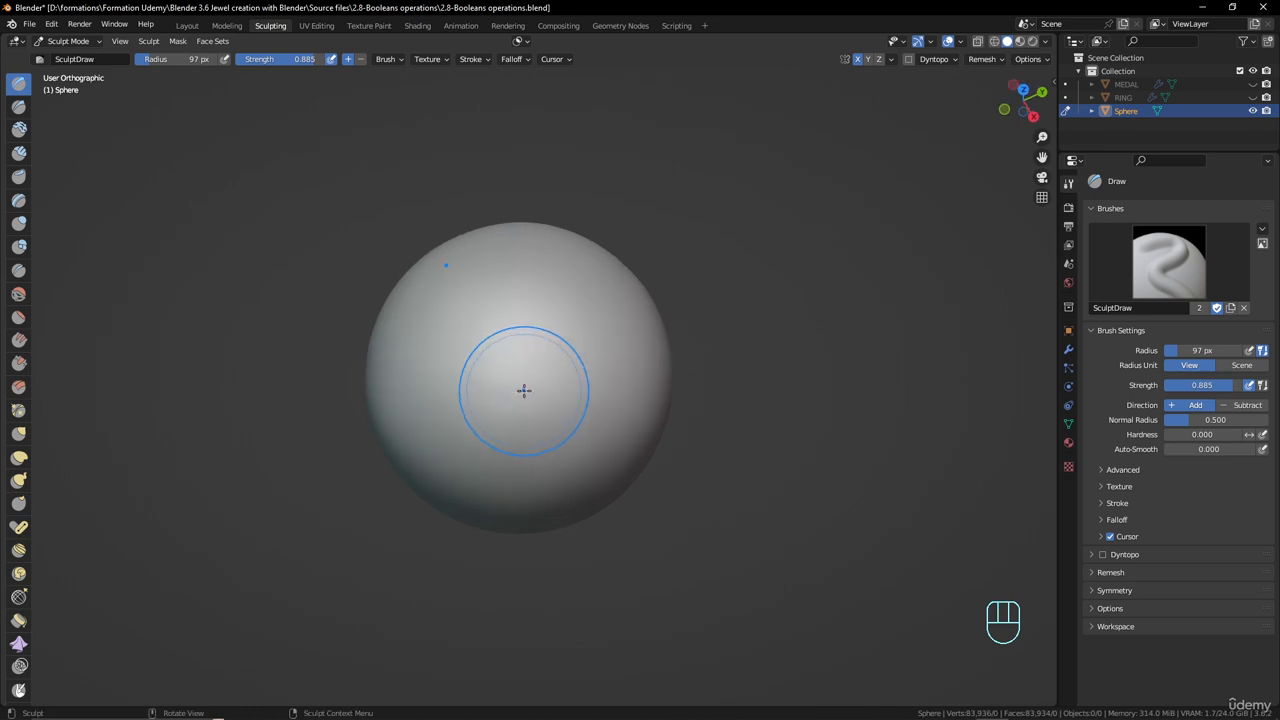
mouse_move(523, 391)
shift+mouse_down()
mouse_move(537, 383)
mouse_move(460, 384)
mouse_move(434, 456)
mouse_move(434, 410)
shift+mouse_up()
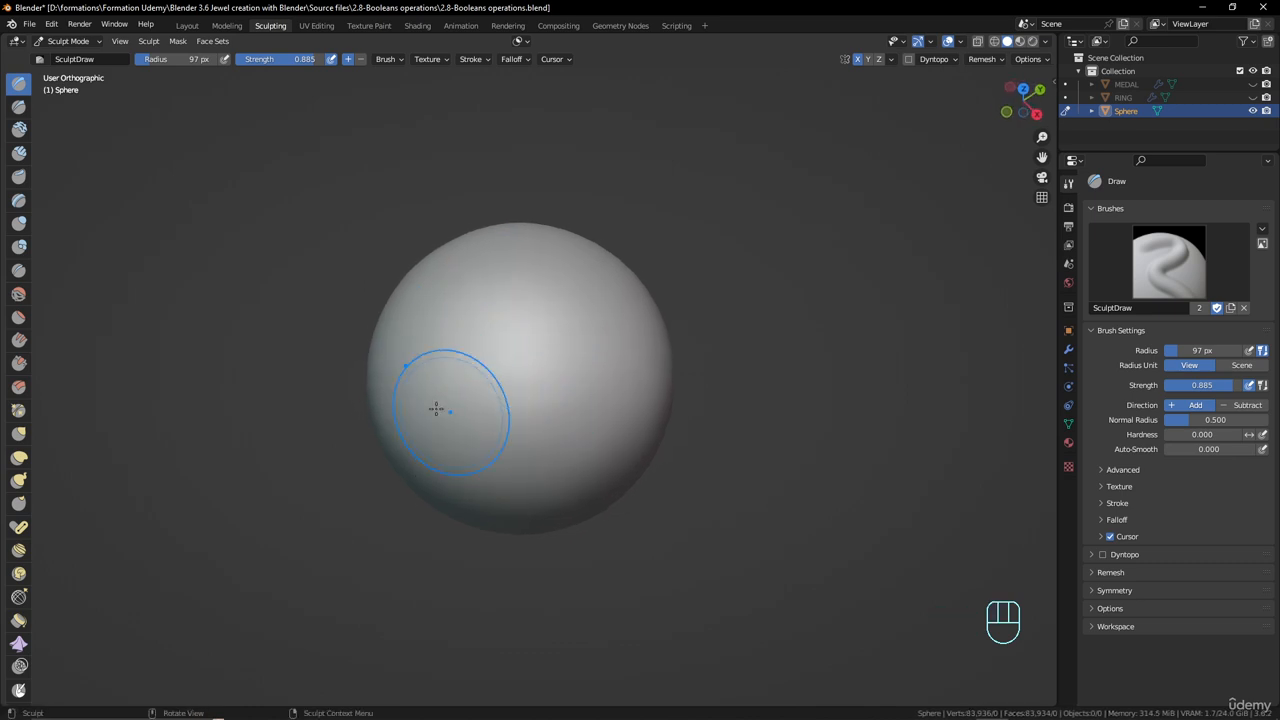
- With the Grab brush in the right orthographic view, pull the sphere's negative-Y side outward into a tapered point
click(19, 433)
scroll(482, 385, down, 7)
key(KP_3)
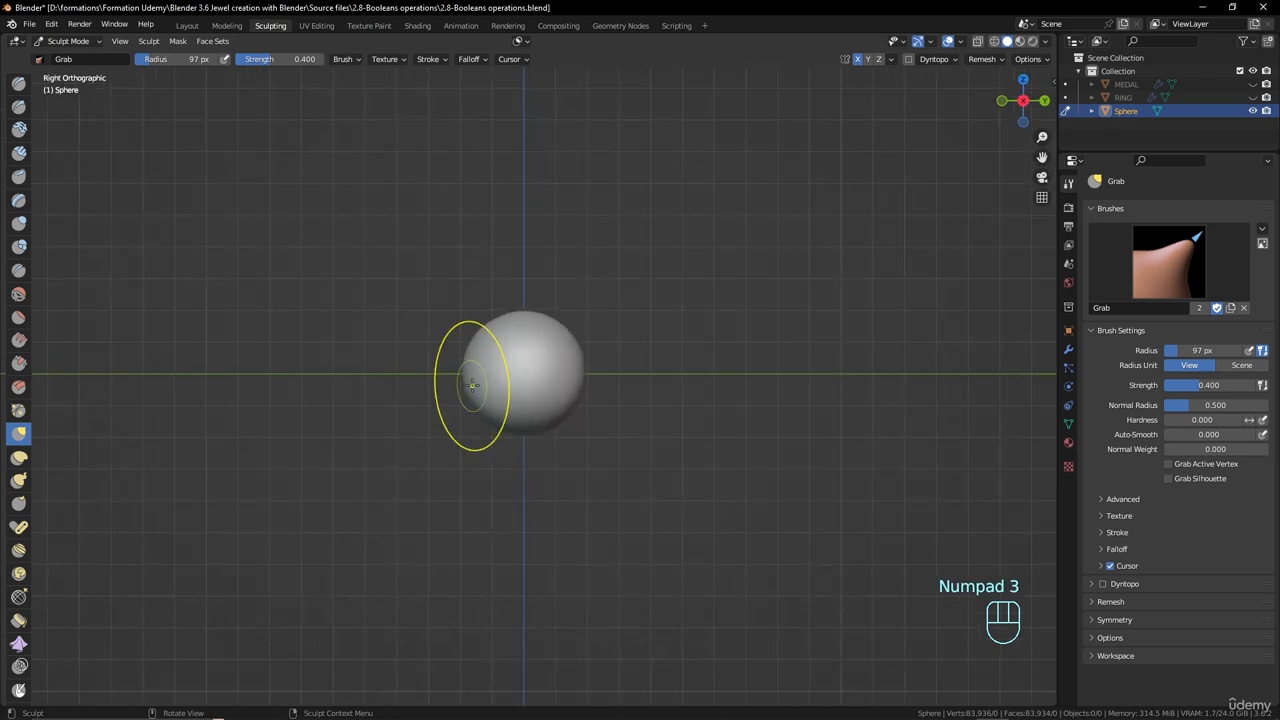
drag(471, 384, 365, 398)
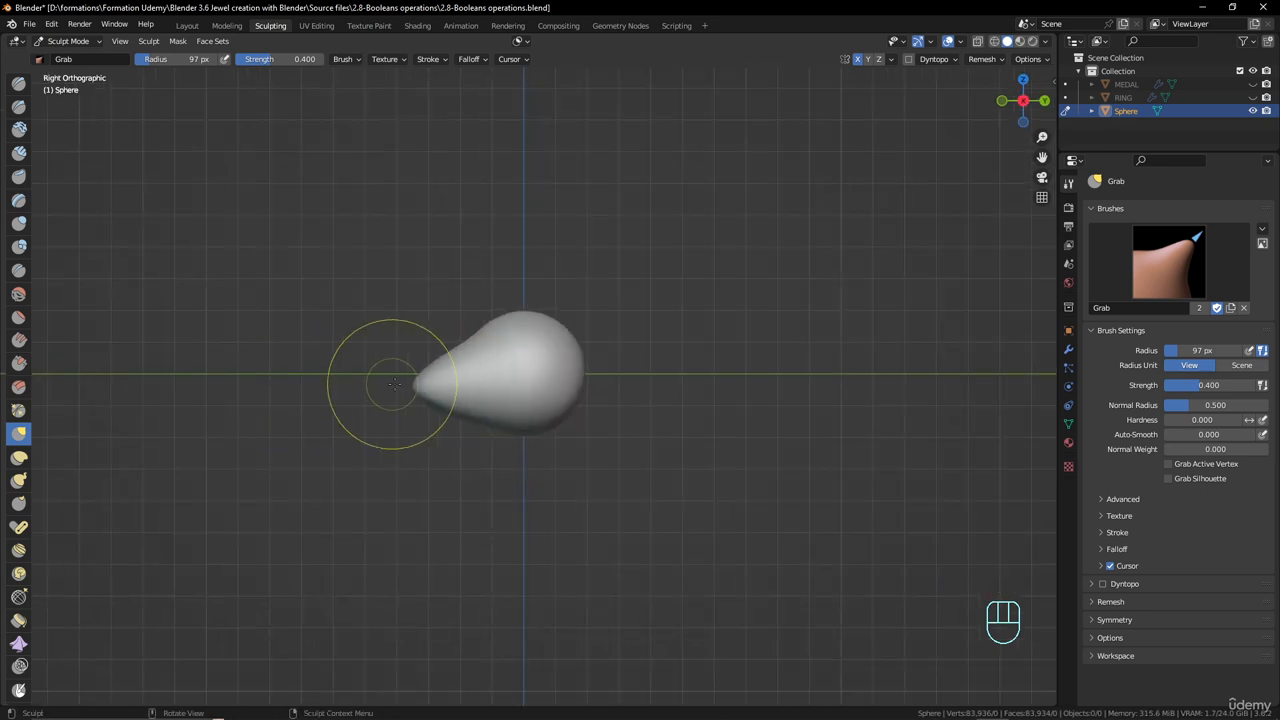
- Pull the tapered point further out with the Grab brush, lower its upper edge and thicken its underside into a snout
drag(357, 389, 356, 389)
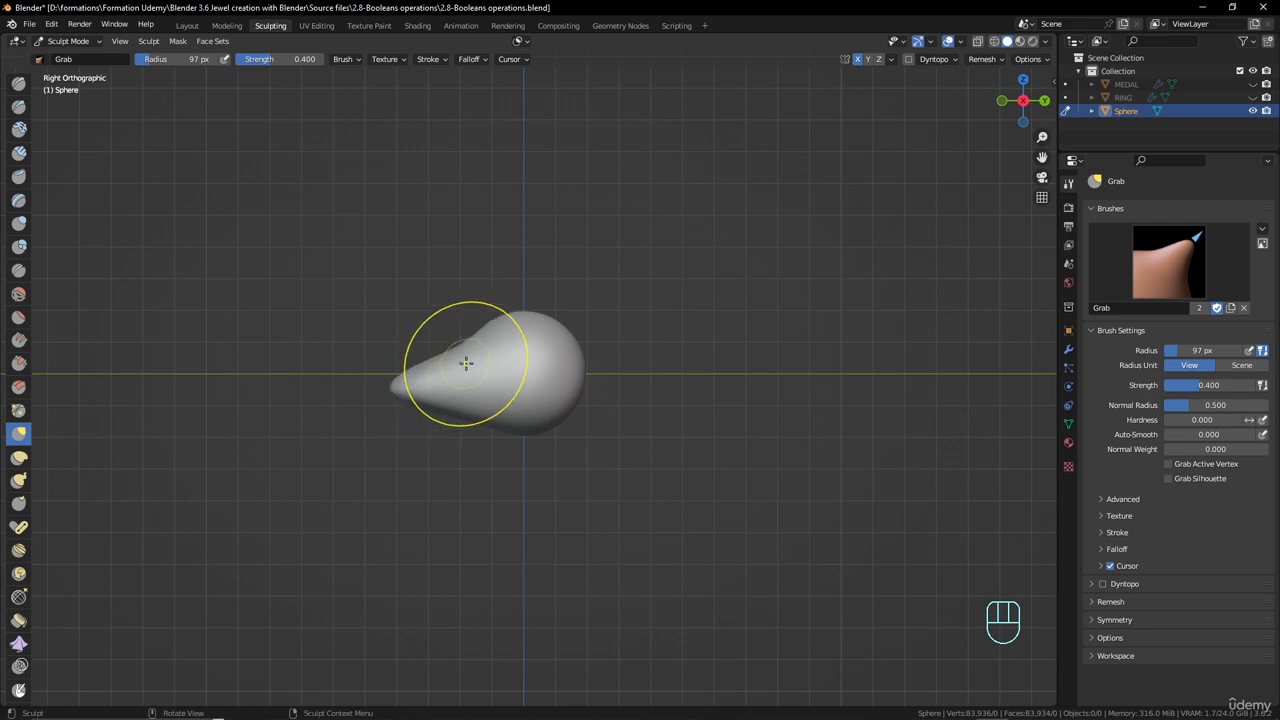
drag(465, 349, 477, 358)
drag(457, 412, 408, 420)
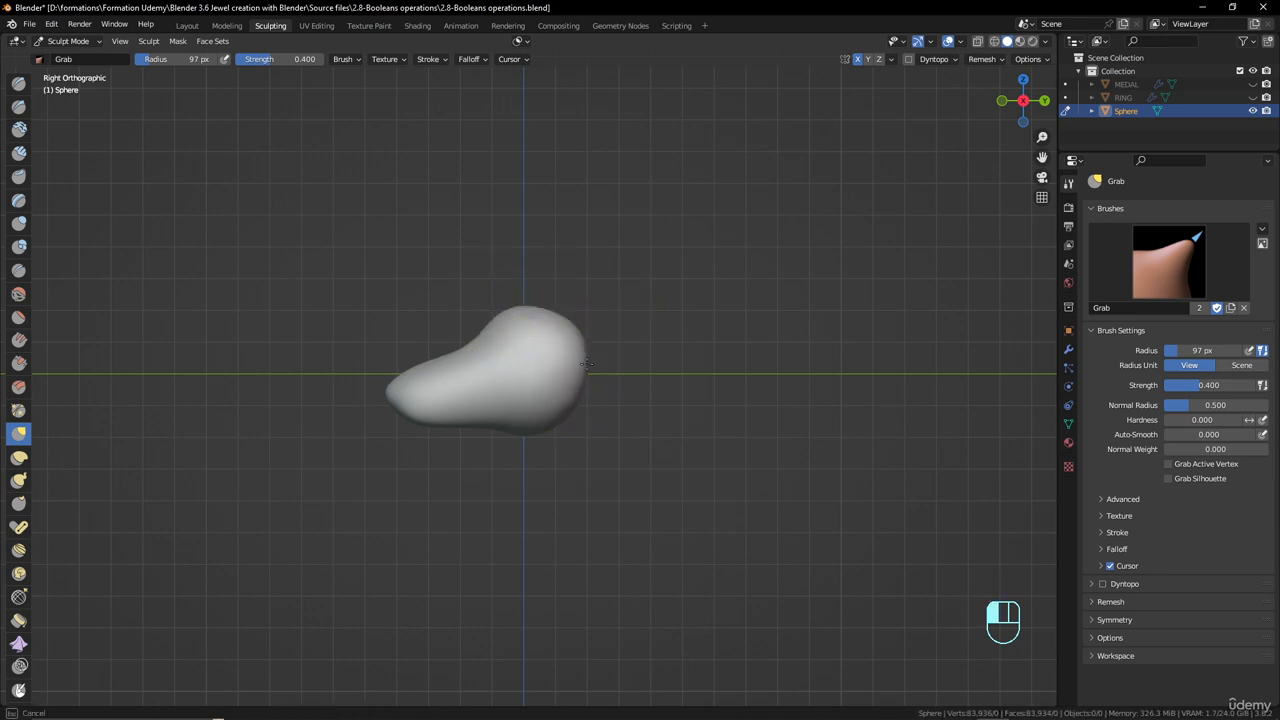
middle_drag(538, 432, 639, 390)
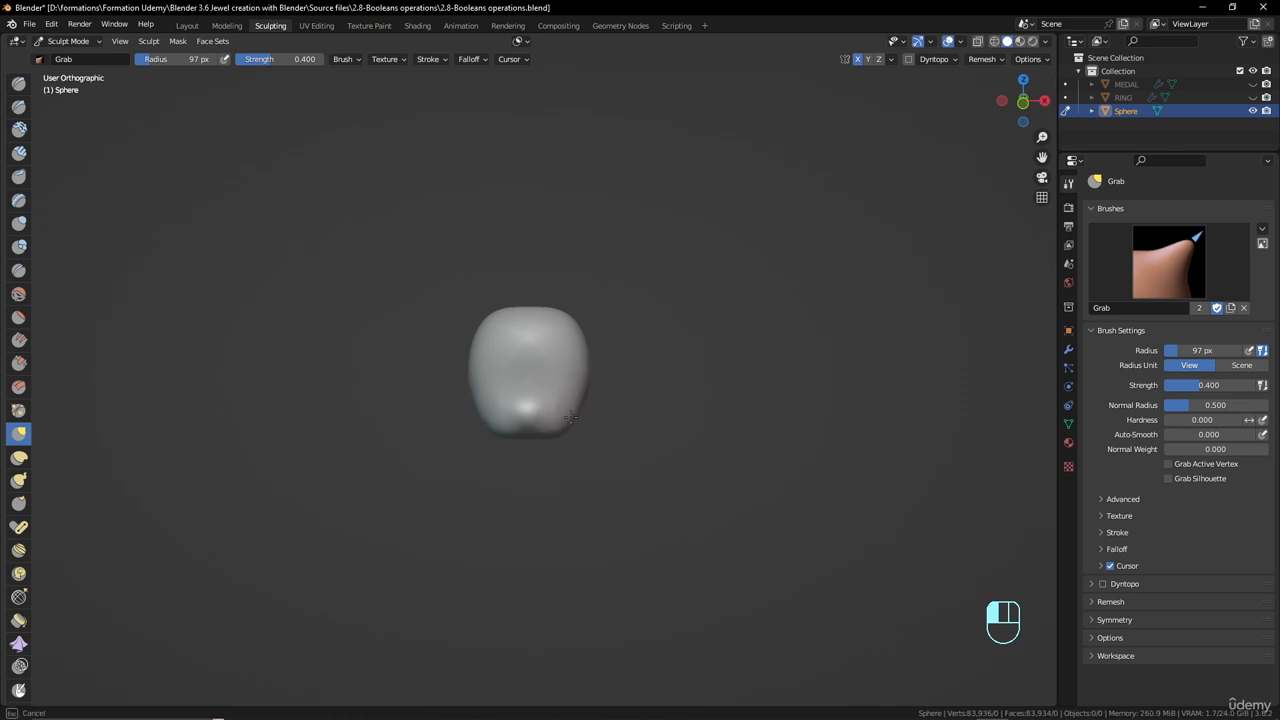
- Reshape the sides of the head and round off the snout's tip and underside with the Grab brush
mouse_move(565, 370)
middle_down()
mouse_move(520, 409)
mouse_move(557, 374)
middle_up()
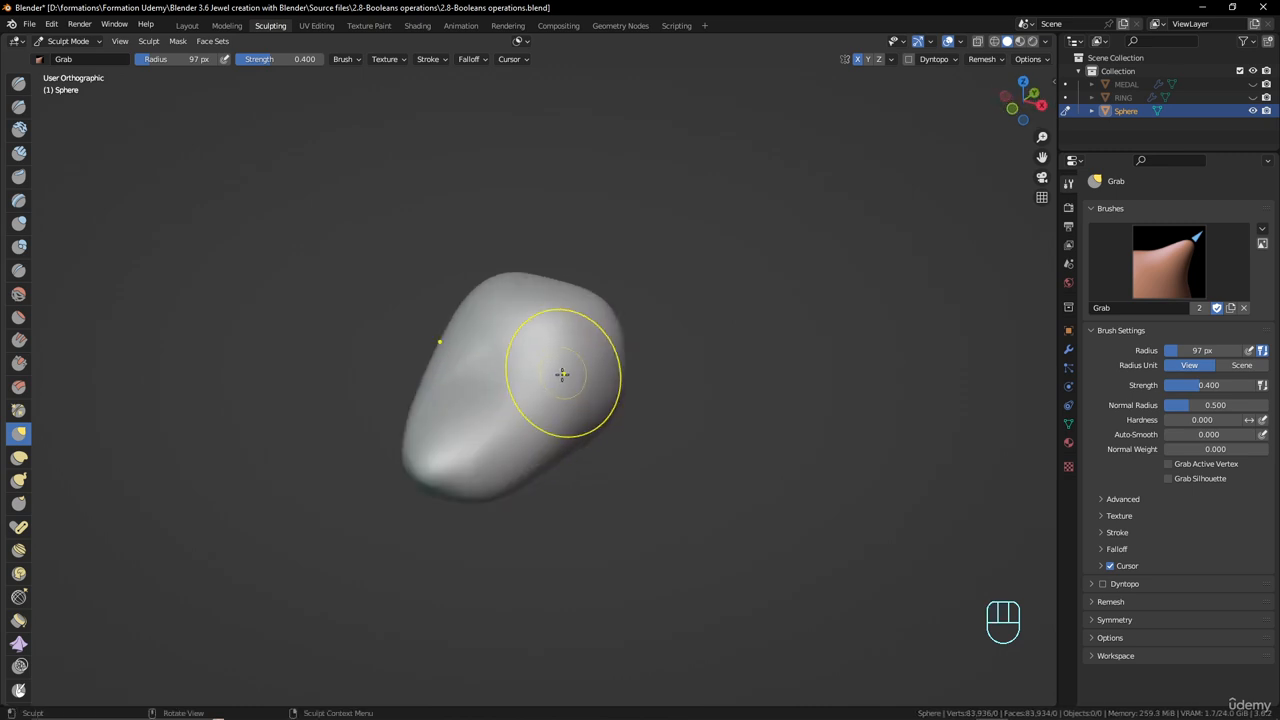
drag(540, 409, 540, 414)
scroll(540, 414, down, 3)
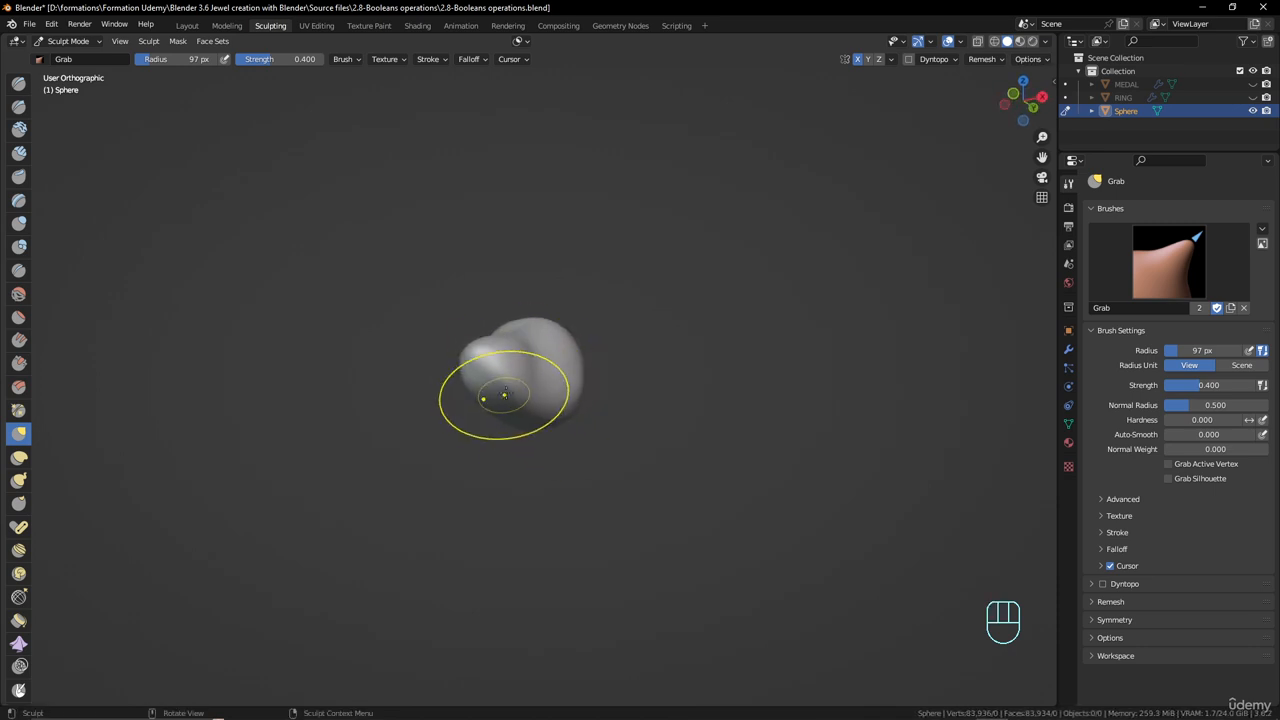
mouse_move(505, 393)
middle_down()
mouse_move(428, 428)
mouse_move(443, 408)
middle_up()
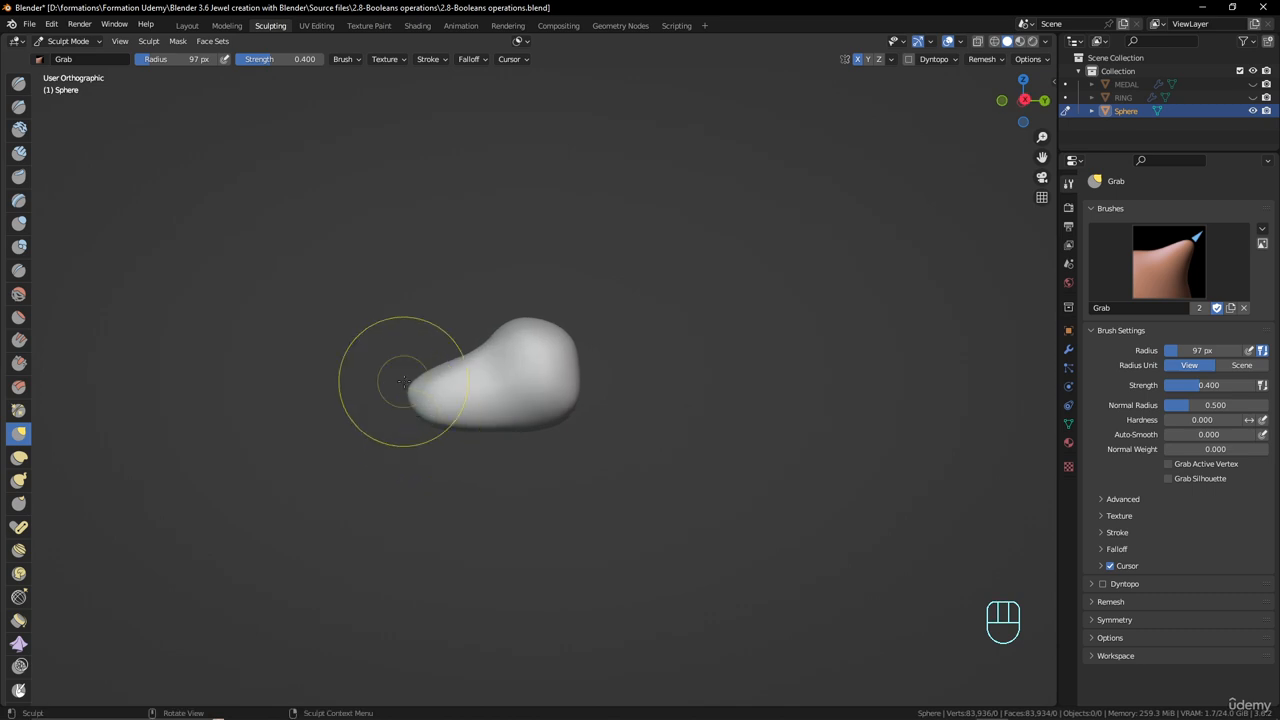
drag(423, 377, 422, 385)
drag(441, 432, 424, 428)
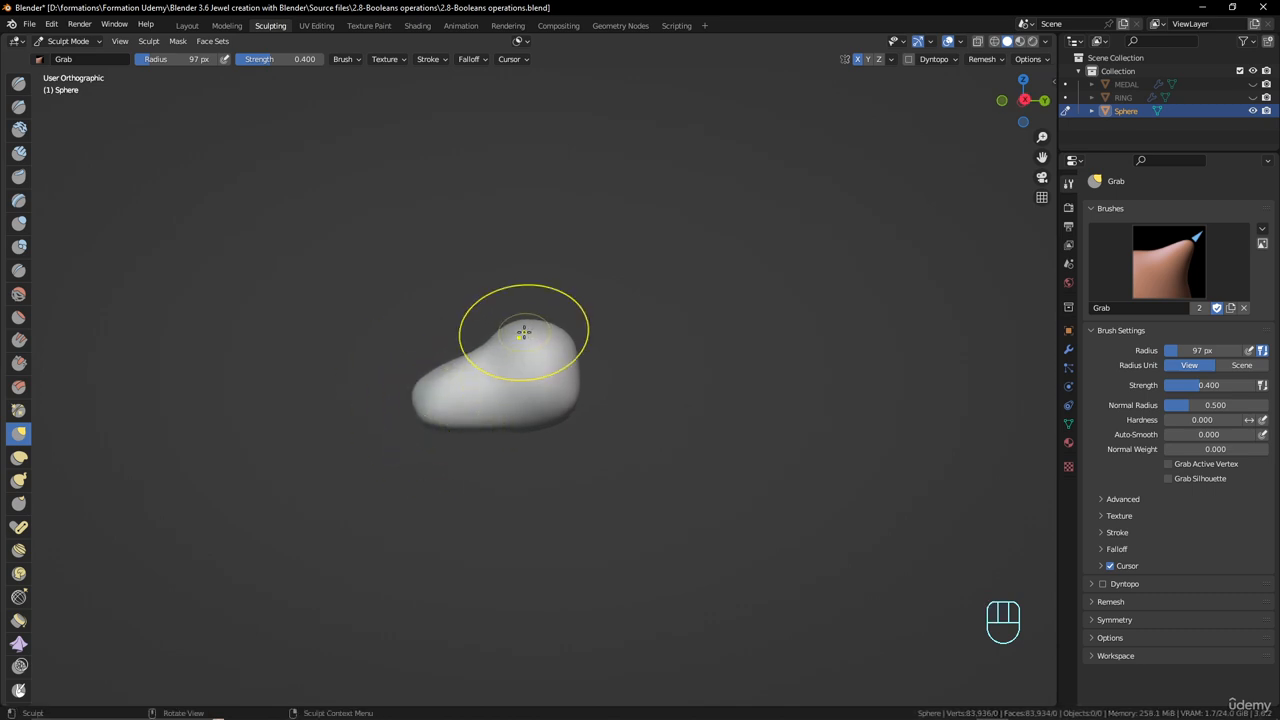
- Raise the crown and pull the back of the head outward with the Grab brush to round the skull
scroll(523, 333, up, 3)
drag(501, 289, 512, 305)
scroll(498, 320, down, 2)
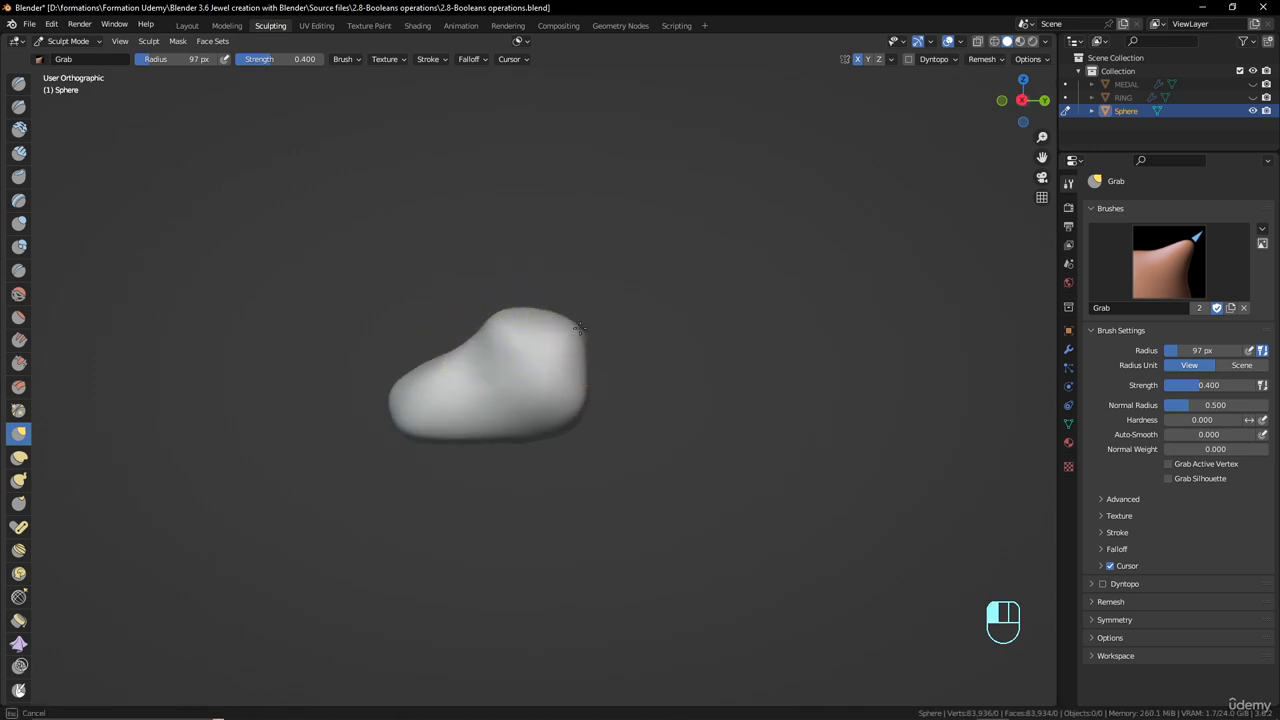
drag(581, 407, 580, 386)
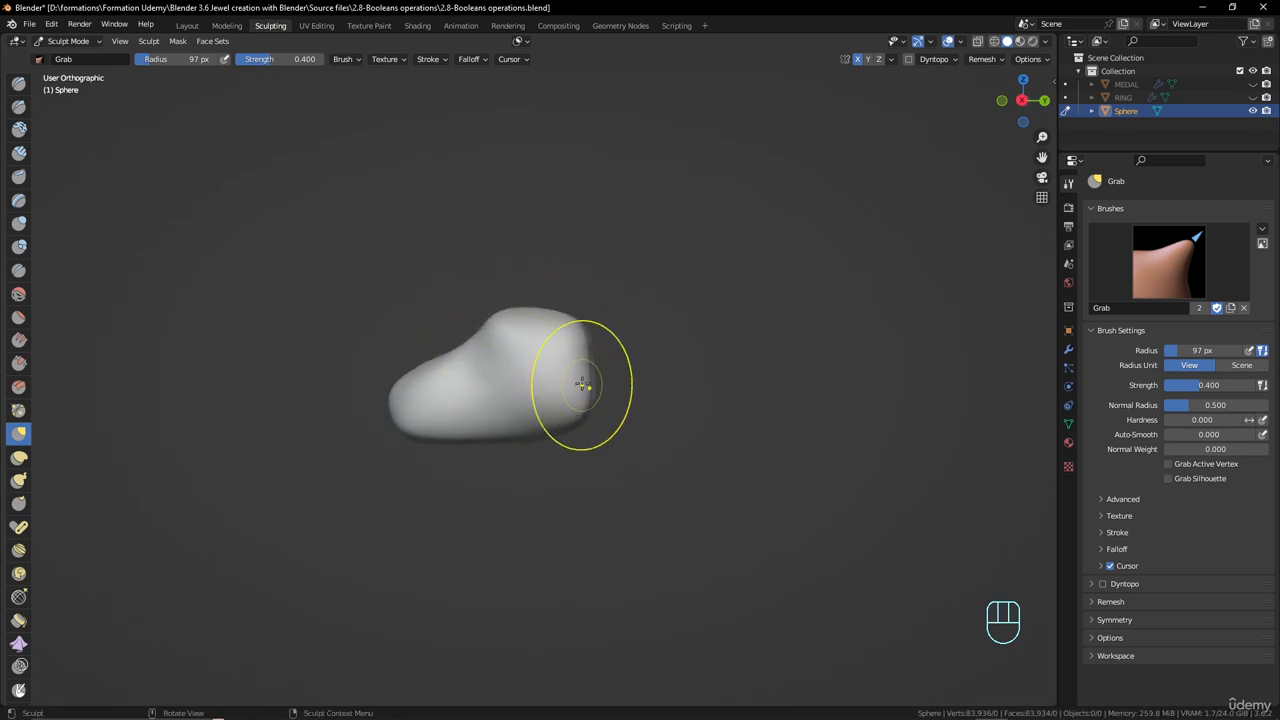
mouse_move(580, 386)
middle_down()
mouse_move(558, 385)
mouse_move(617, 374)
middle_up()
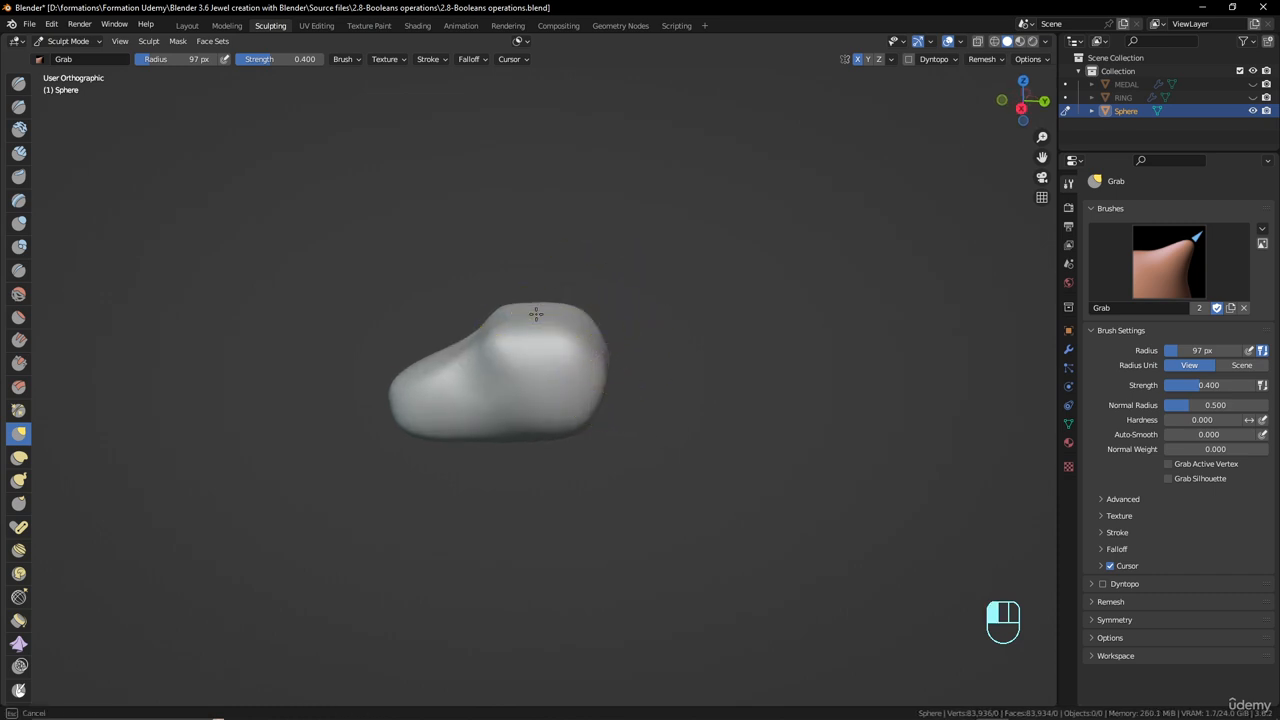
middle_drag(536, 314, 570, 320)
middle_drag(567, 410, 561, 413)
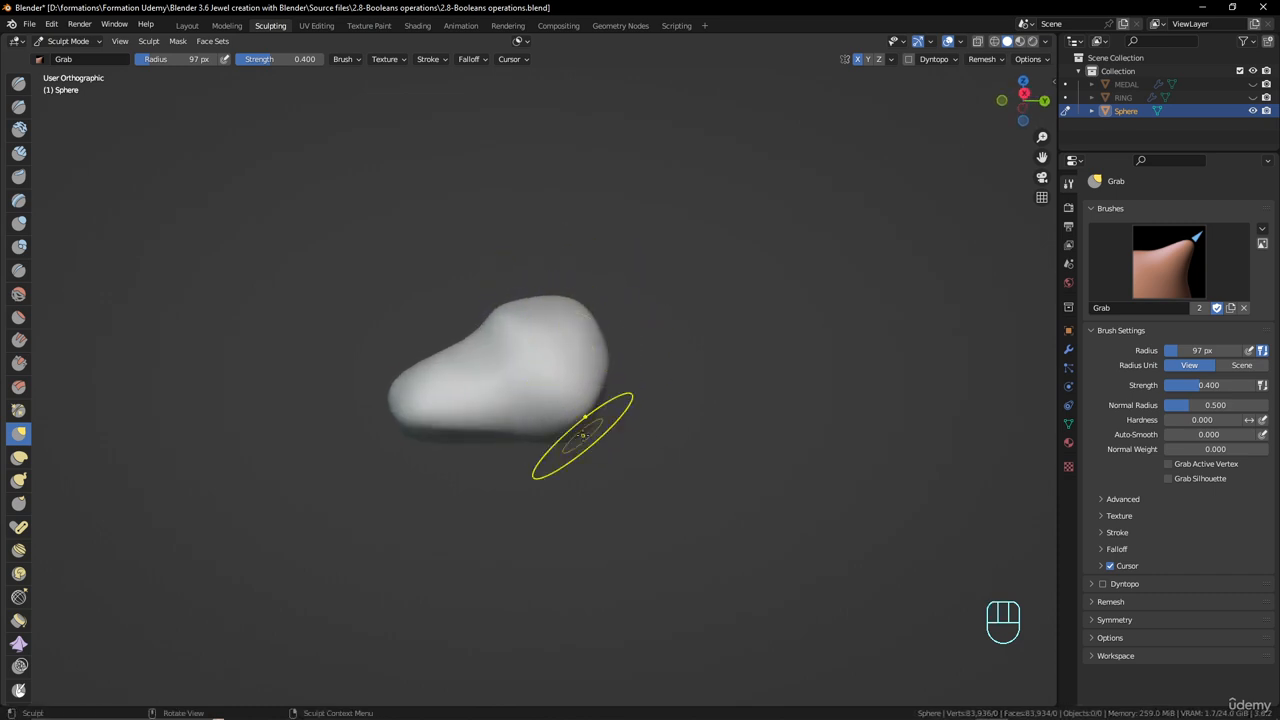
middle_drag(474, 441, 561, 468)
- Pull a symmetric pair of pointed ears up from the upper sides of the head with the Grab brush
scroll(606, 412, up, 7)
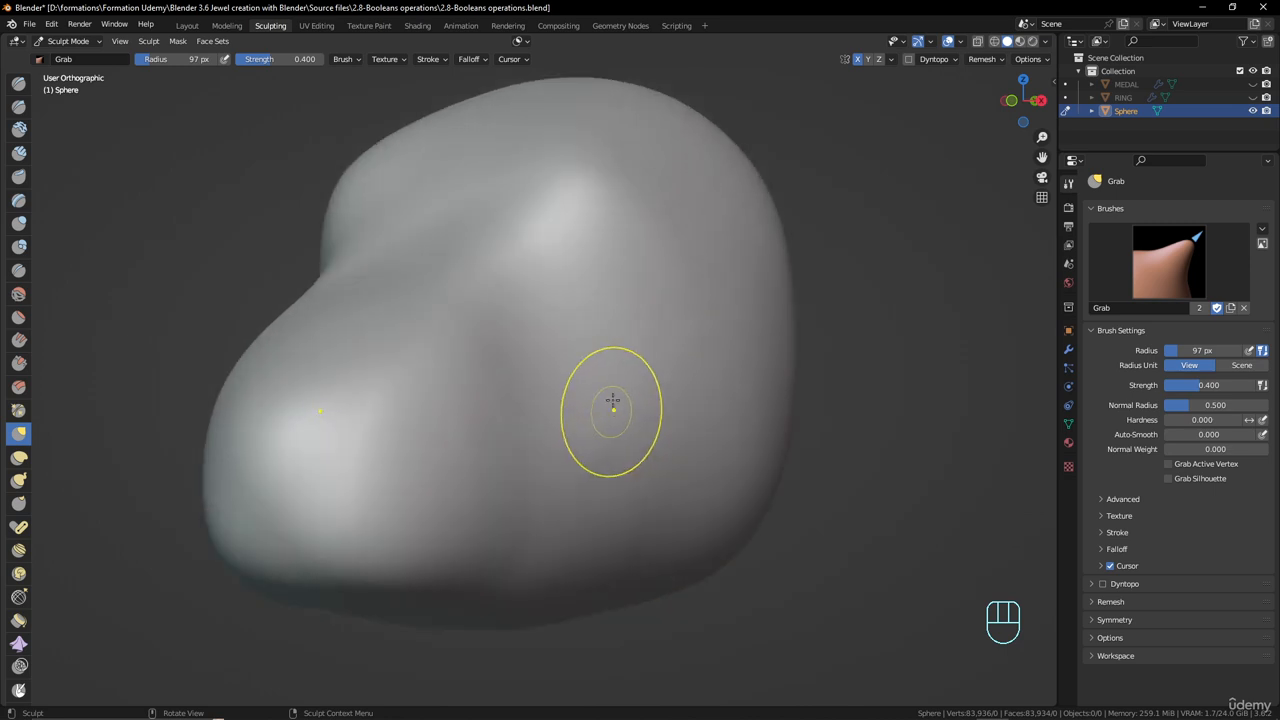
scroll(451, 557, down, 4)
shift+middle_drag(611, 406, 497, 527)
scroll(497, 527, up, 3)
mouse_move(506, 414)
middle_down()
mouse_move(491, 405)
mouse_move(493, 375)
middle_up()
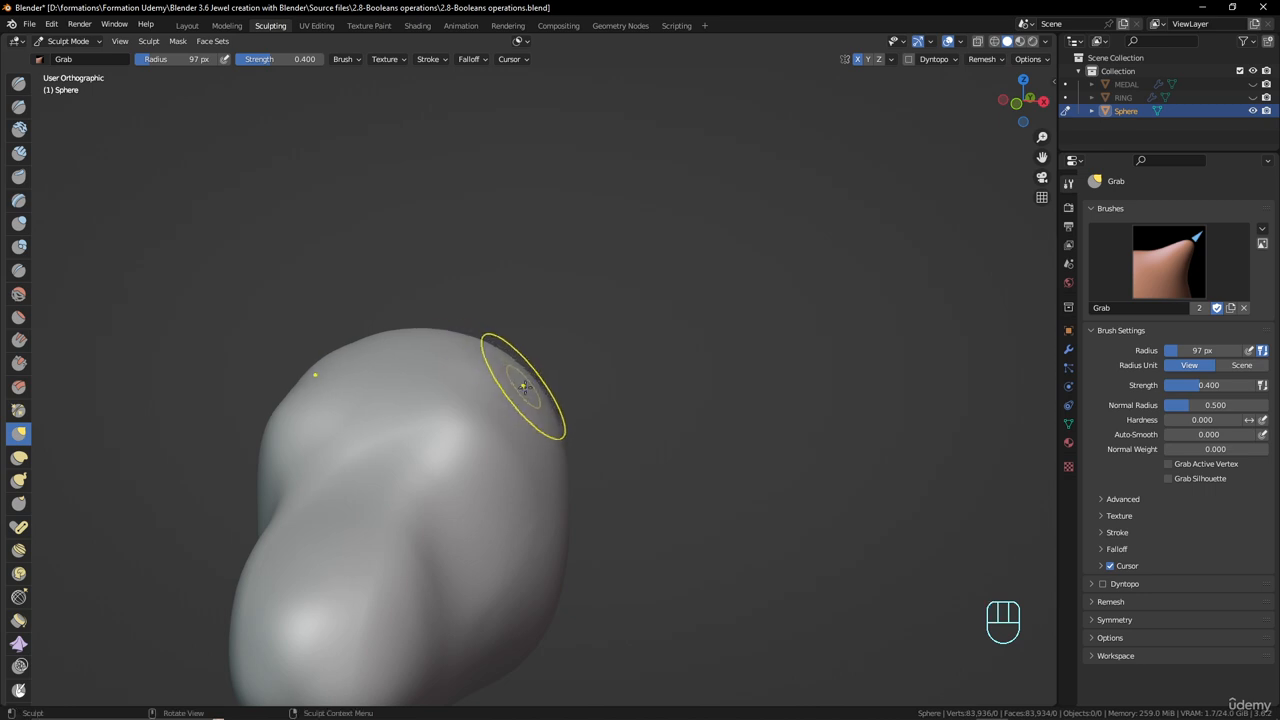
mouse_move(512, 385)
mouse_down()
mouse_move(518, 348)
mouse_move(551, 352)
mouse_move(563, 314)
mouse_move(548, 304)
mouse_up()
middle_drag(548, 304, 488, 333)
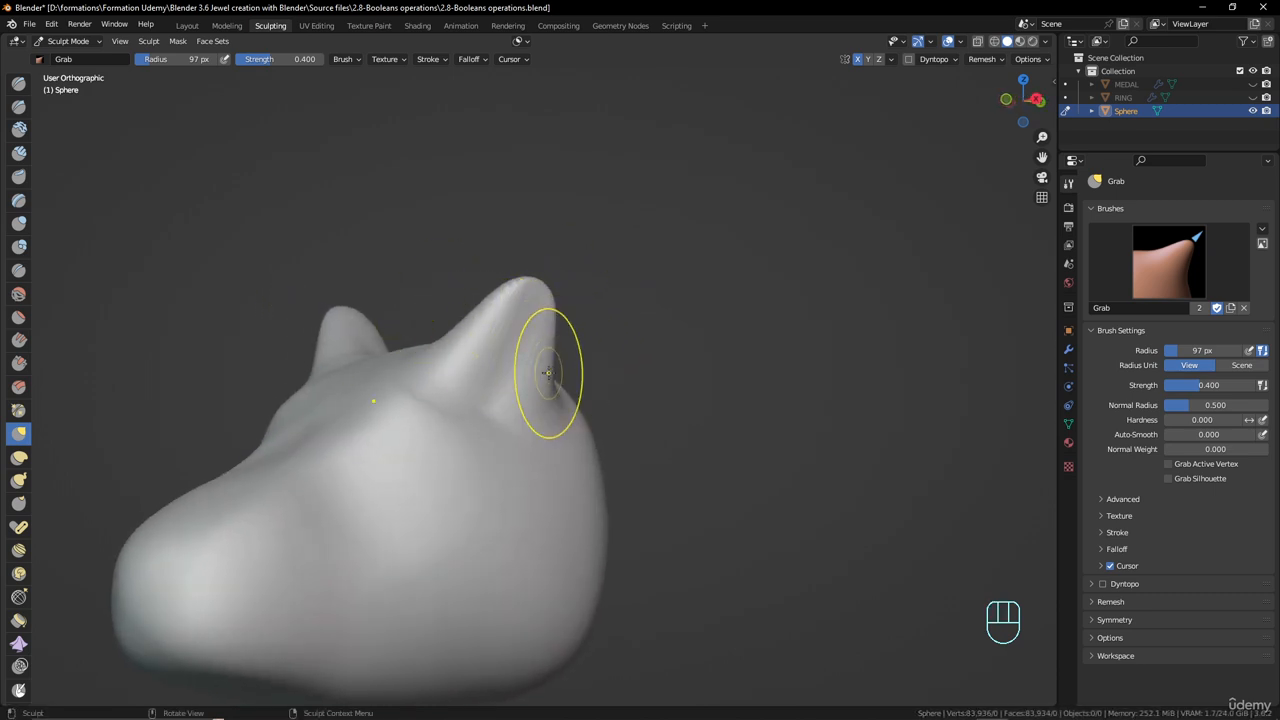
drag(548, 373, 553, 366)
drag(543, 303, 557, 272)
drag(557, 275, 558, 276)
- Remesh the sculpted head with a voxel size of 0.3 mm to even out the stretched ears
scroll(558, 282, up, 2)
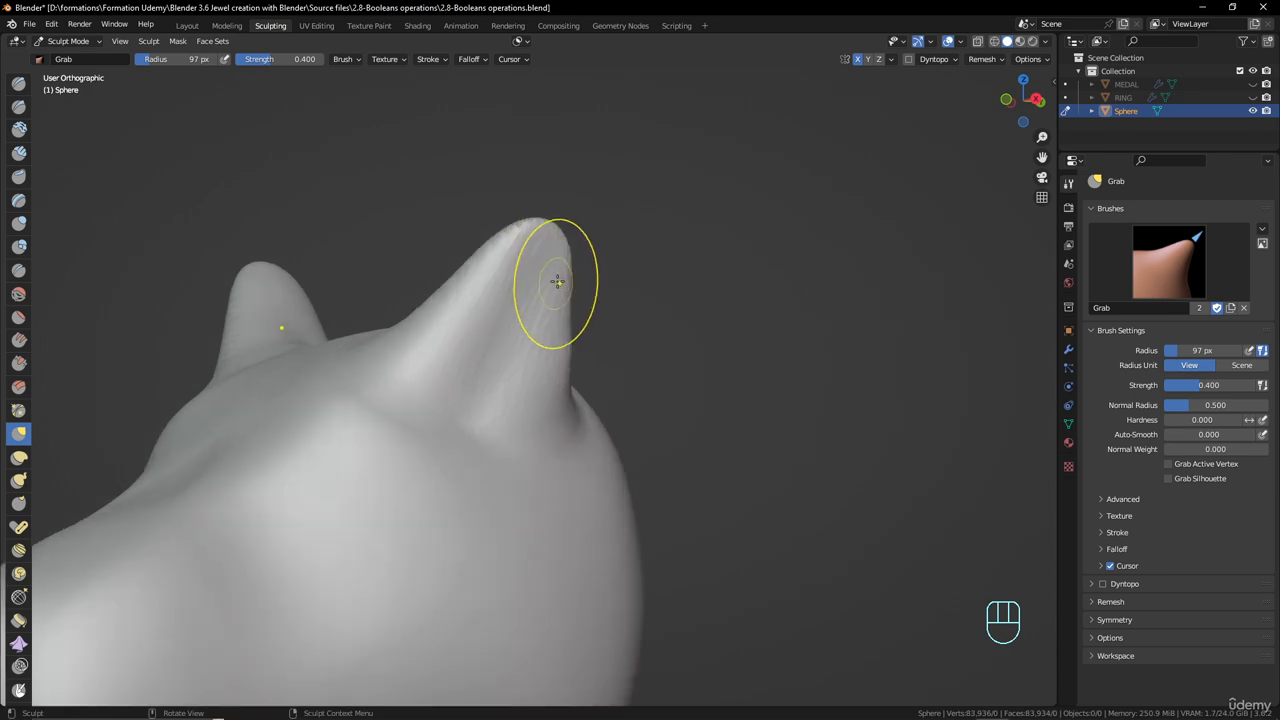
scroll(558, 282, up, 1)
middle_drag(536, 318, 562, 340)
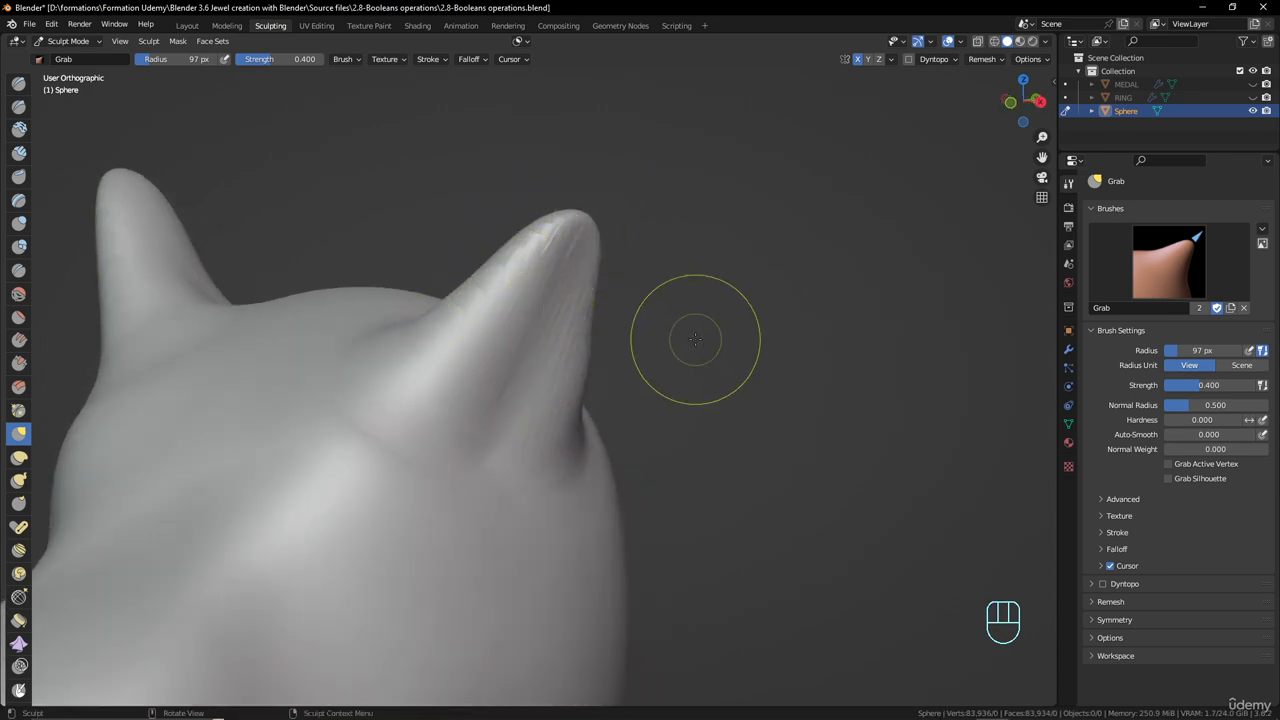
click(992, 61)
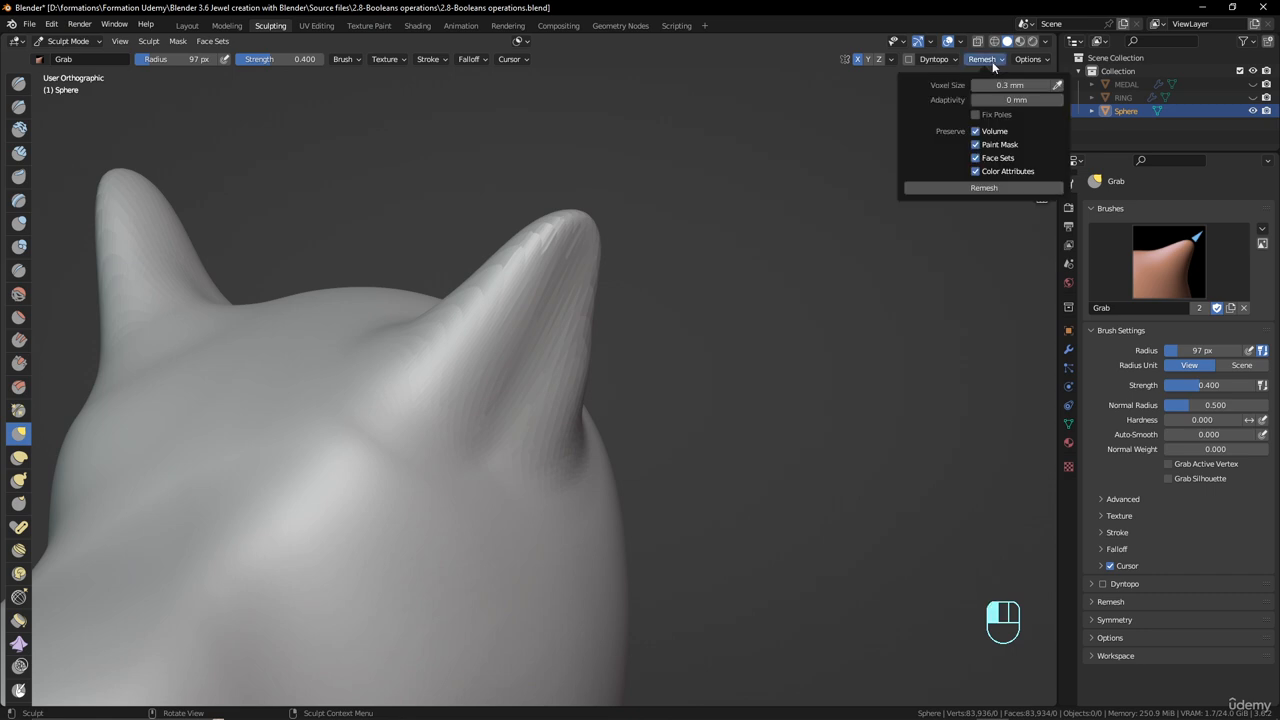
scroll(554, 311, down, 3)
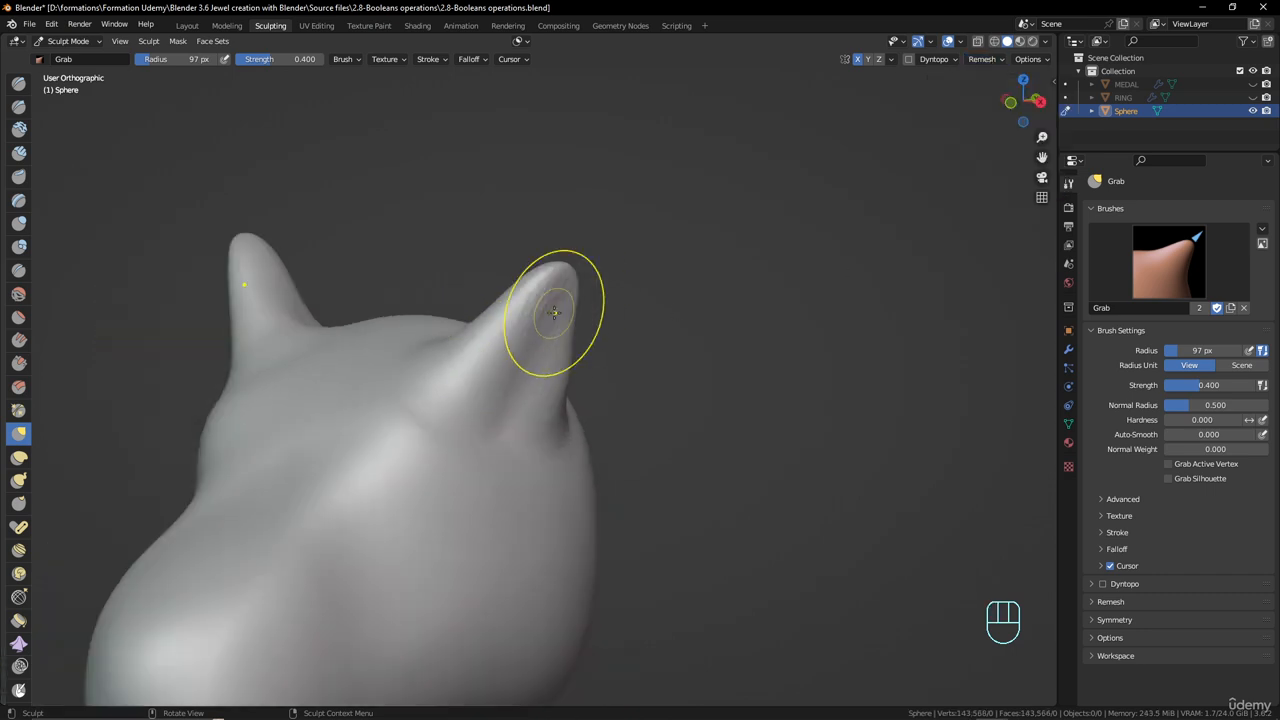
- Extend both ears further upward into longer, narrower points with the Grab brush
drag(559, 304, 575, 164)
scroll(563, 277, up, 2)
drag(568, 232, 576, 205)
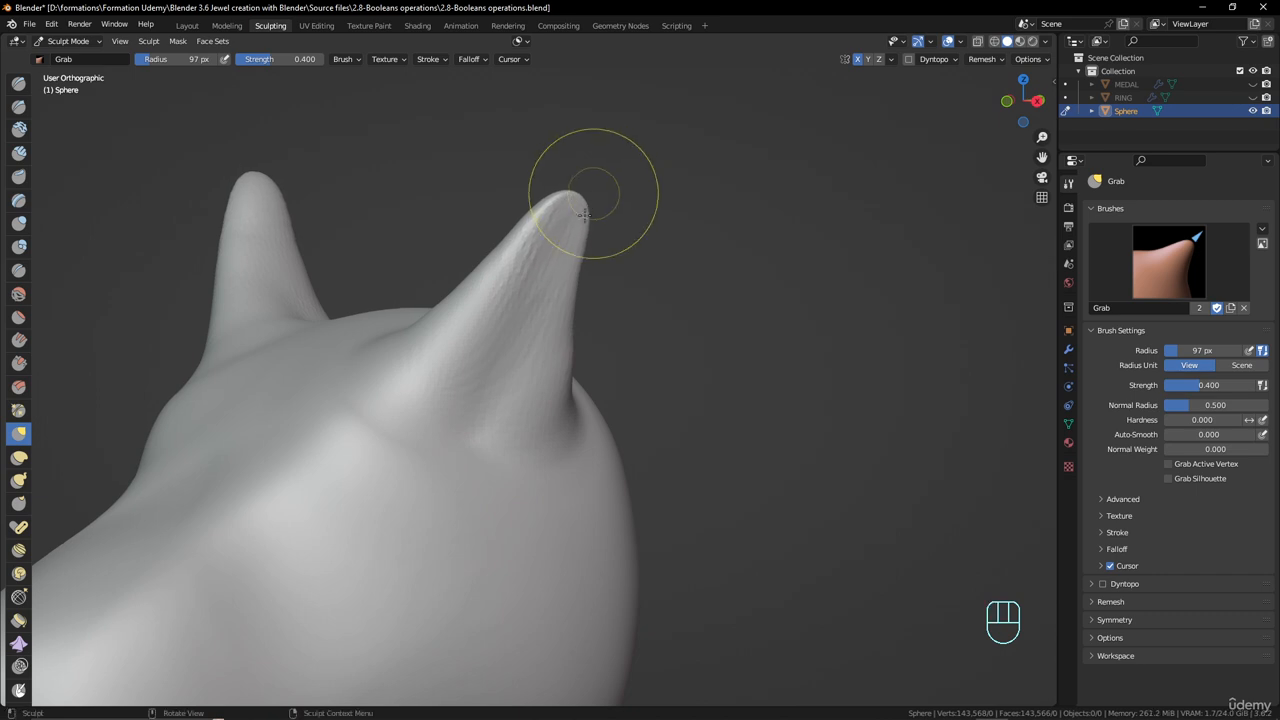
scroll(584, 205, down, 5)
middle_drag(541, 302, 524, 325)
scroll(535, 345, up, 2)
mouse_move(549, 271)
middle_down()
mouse_move(457, 371)
mouse_move(395, 408)
middle_up()
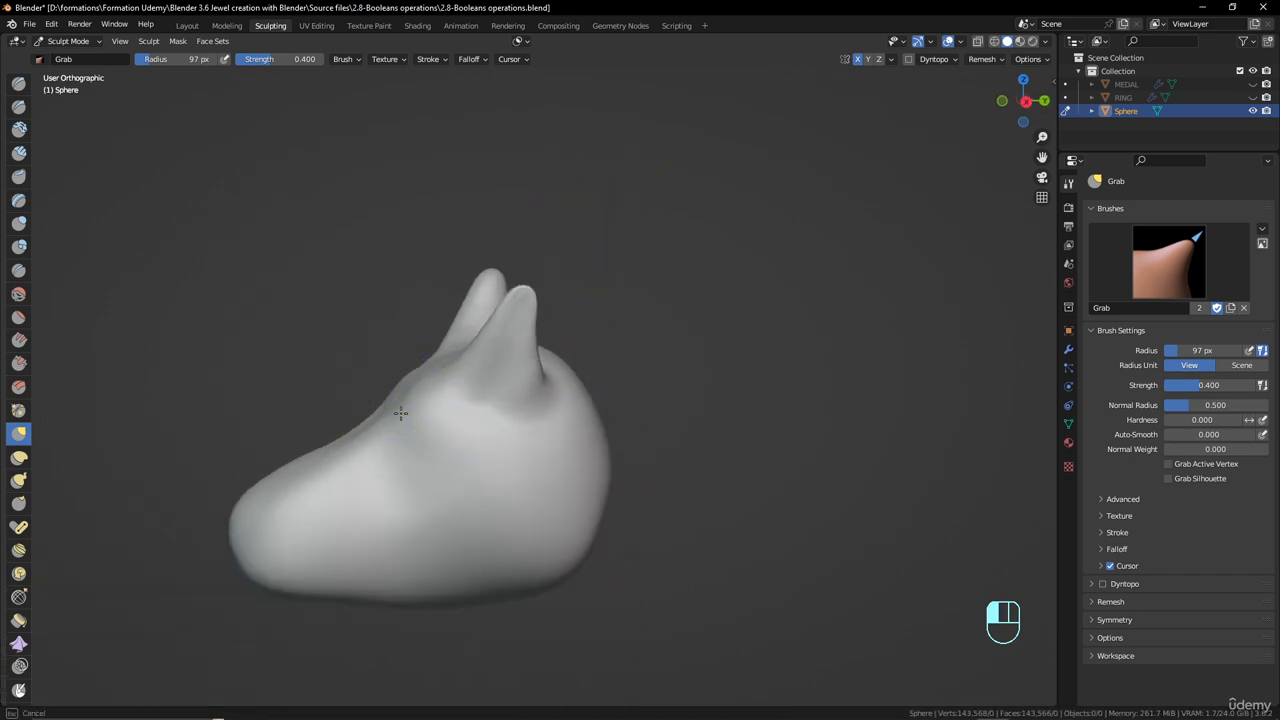
- Refine the forehead, jaw and muzzle tip with the Grab brush from several angles
drag(386, 405, 391, 410)
scroll(404, 417, down, 1)
mouse_move(403, 417)
middle_down()
mouse_move(441, 393)
mouse_move(486, 434)
mouse_move(483, 416)
mouse_move(400, 423)
mouse_move(480, 466)
mouse_move(473, 476)
middle_up()
scroll(411, 415, down, 2)
drag(473, 476, 446, 495)
mouse_move(458, 444)
middle_down()
mouse_move(389, 489)
mouse_move(318, 487)
middle_up()
scroll(389, 489, up, 4)
mouse_move(215, 540)
mouse_down()
mouse_move(203, 549)
mouse_move(216, 541)
mouse_up()
mouse_move(314, 503)
shift+middle_down()
mouse_move(474, 366)
mouse_move(457, 340)
mouse_move(500, 328)
mouse_move(400, 329)
shift+middle_up()
middle_drag(497, 323, 463, 286)
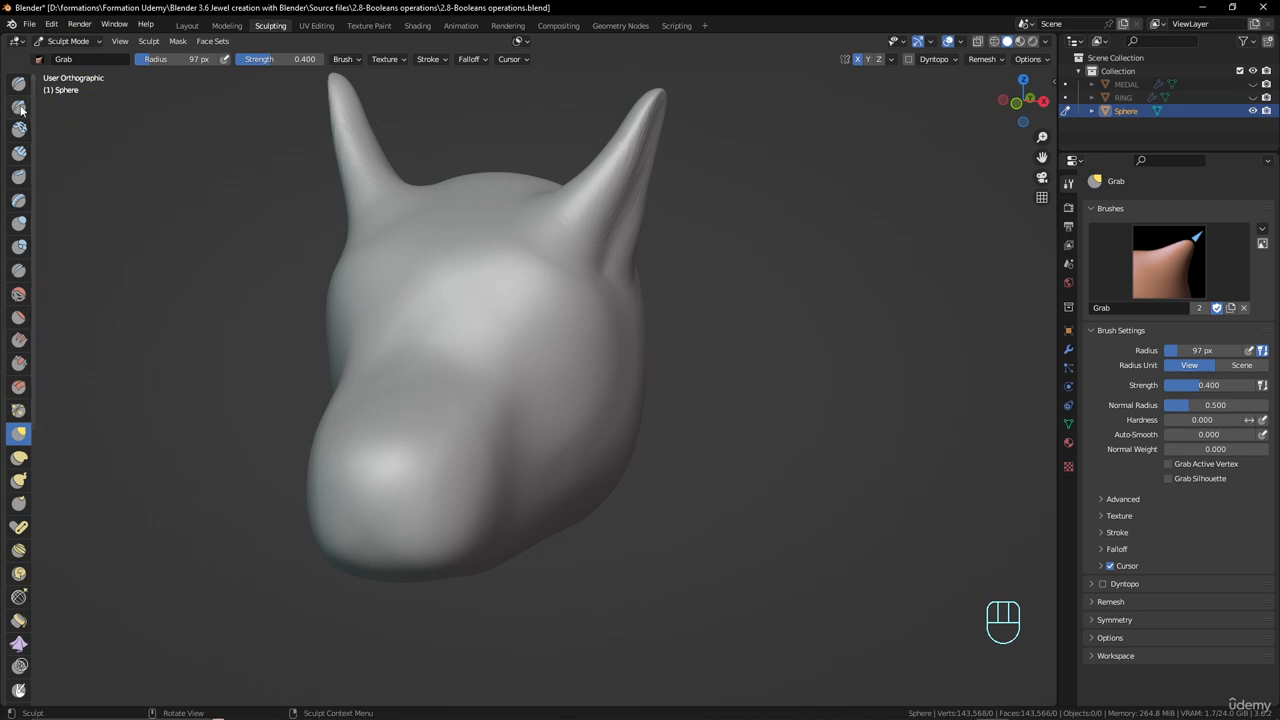
- Switch to the Clay Strips brush with a strength of 0.2 and a radius of 24 px
click(18, 153)
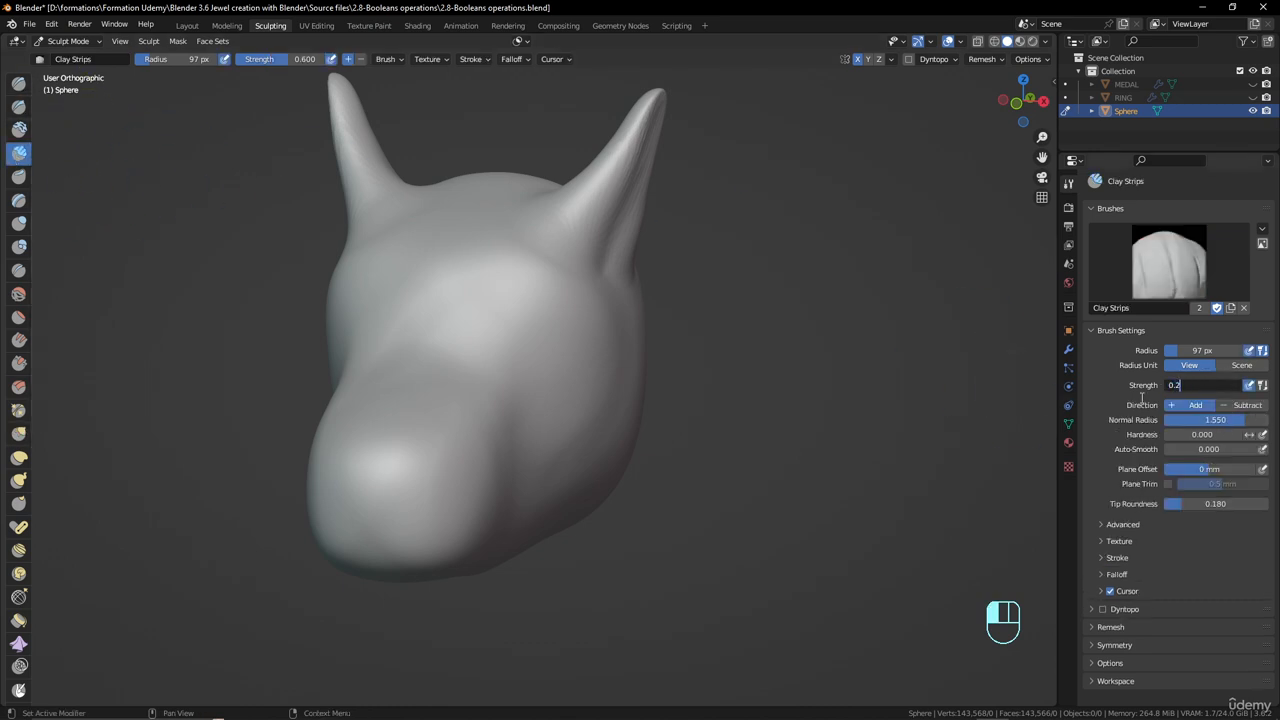
key(Return)
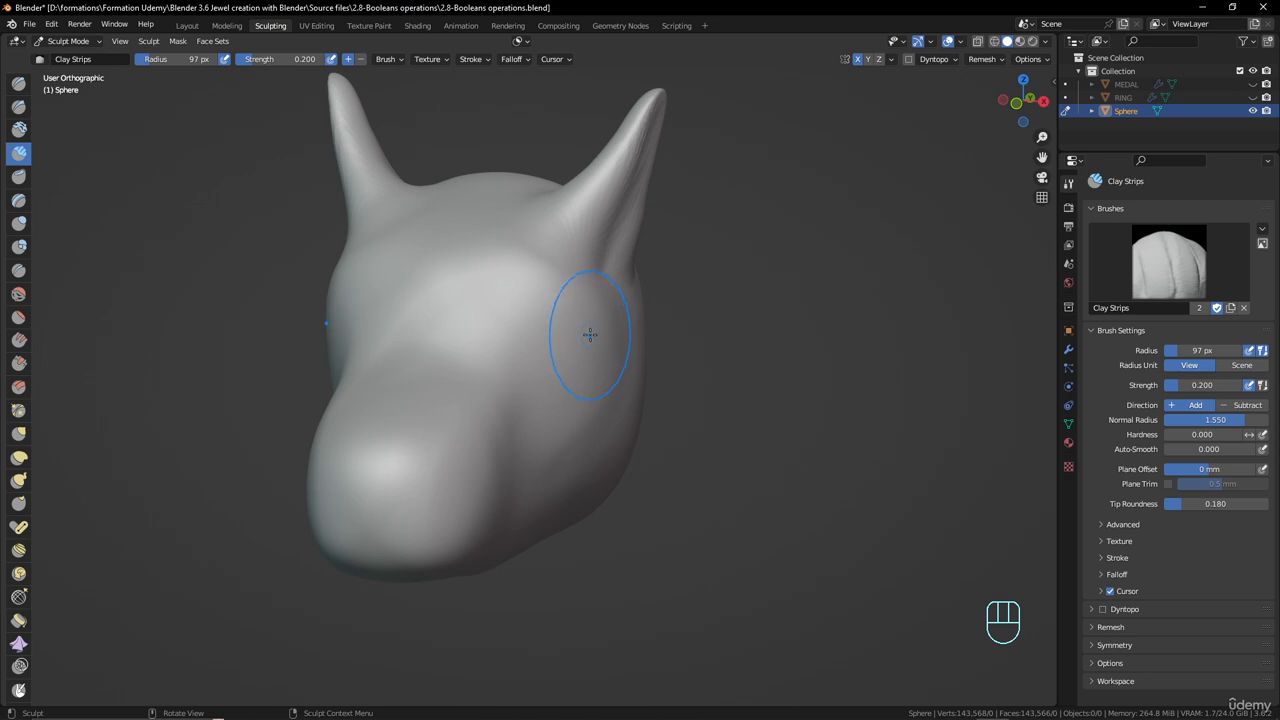
key(f)
click(542, 324)
- Build up symmetric brow ridges above the eye areas and down the outer sides with Clay Strips
mouse_move(543, 320)
middle_down()
mouse_move(520, 277)
mouse_move(500, 286)
middle_up()
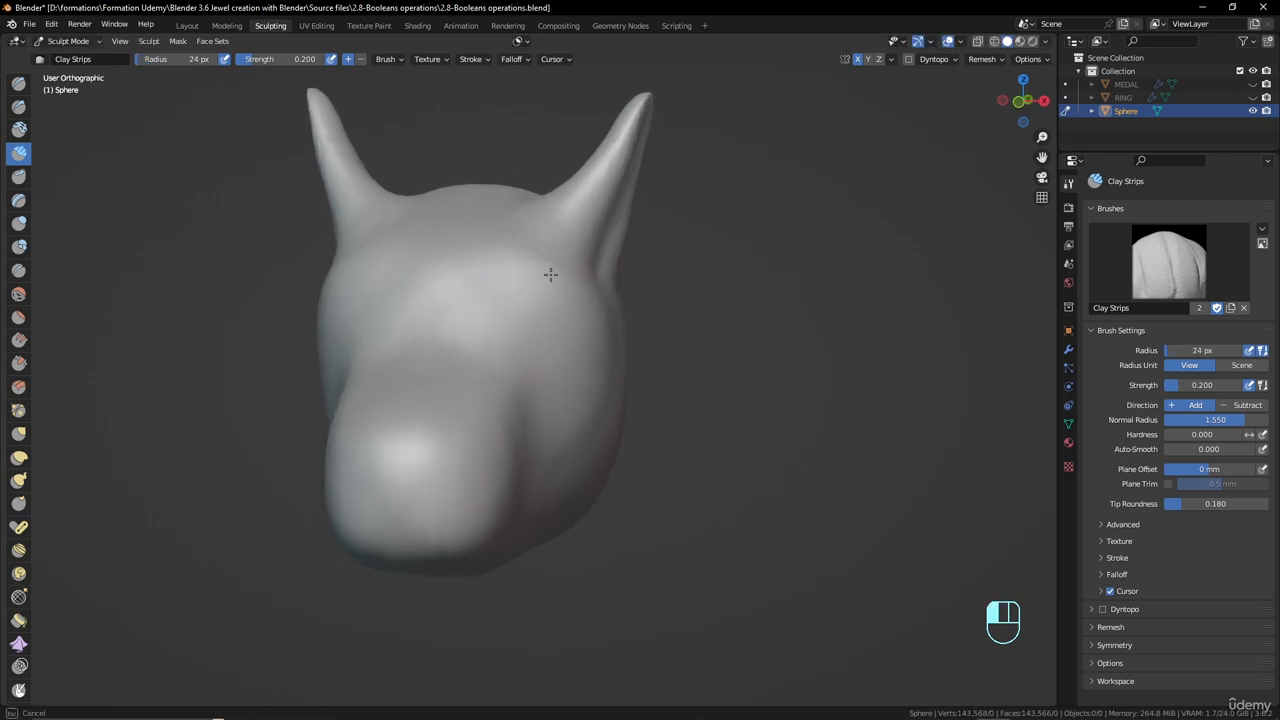
mouse_move(520, 270)
mouse_down()
mouse_move(453, 287)
mouse_move(515, 272)
mouse_move(473, 280)
mouse_up()
drag(473, 280, 522, 268)
mouse_move(586, 309)
mouse_down()
mouse_move(440, 280)
mouse_move(556, 272)
mouse_move(600, 352)
mouse_up()
mouse_move(592, 320)
mouse_down()
mouse_move(566, 279)
mouse_move(463, 298)
mouse_move(610, 348)
mouse_up()
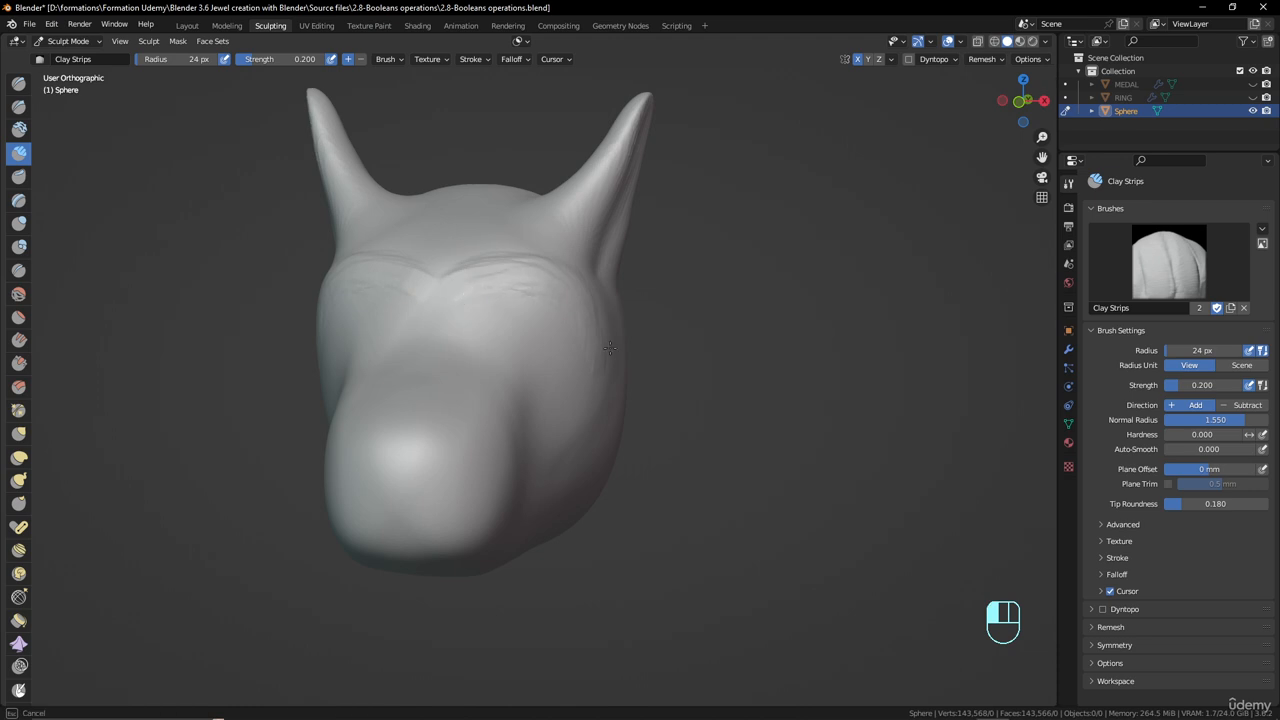
middle_drag(574, 314, 474, 280)
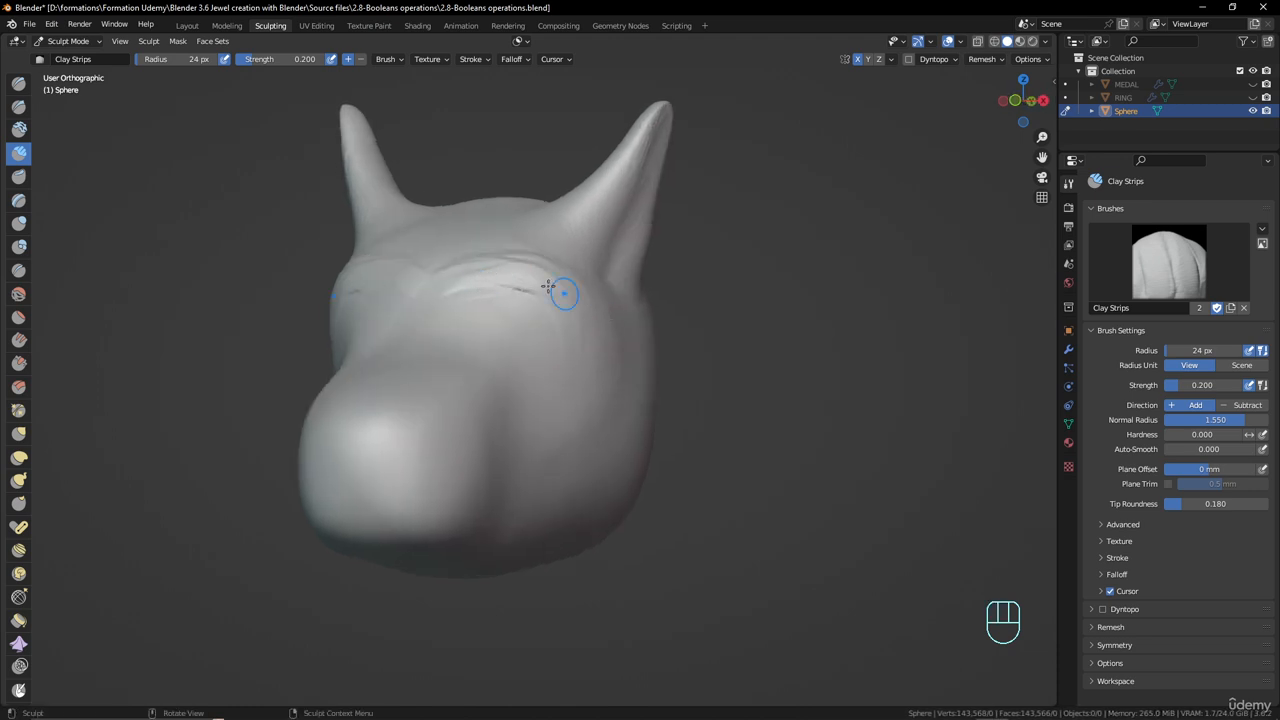
middle_drag(509, 323, 486, 320)
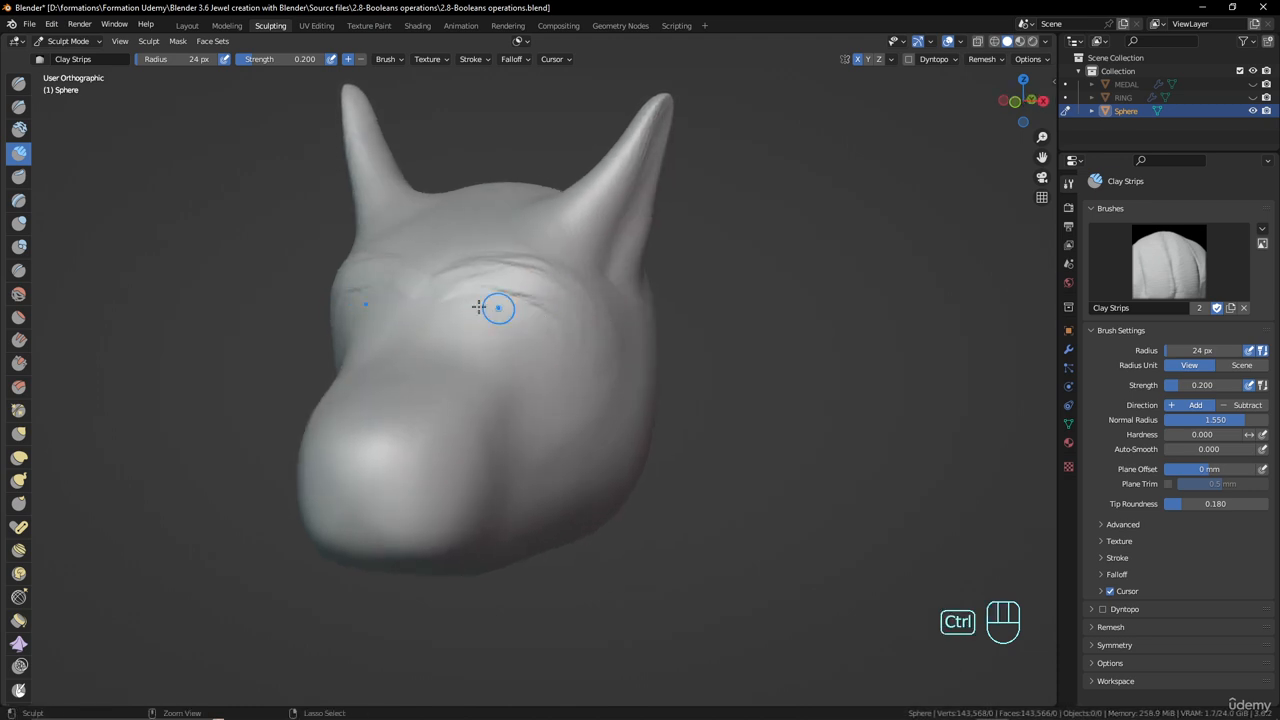
- Carve shallow eye sockets below the brows with inverted Clay Strips strokes, and smooth the brow and socket surfaces
mouse_move(474, 300)
ctrl+mouse_down()
mouse_move(545, 322)
mouse_move(486, 320)
mouse_move(555, 328)
mouse_move(500, 335)
mouse_move(536, 355)
ctrl+mouse_up()
scroll(510, 322, down, 3)
mouse_move(514, 360)
middle_down()
mouse_move(434, 423)
mouse_move(414, 397)
mouse_move(463, 397)
mouse_move(566, 363)
middle_up()
shift+drag(566, 363, 500, 340)
scroll(523, 343, up, 2)
middle_drag(465, 345, 508, 329)
scroll(508, 329, up, 4)
scroll(508, 329, down, 4)
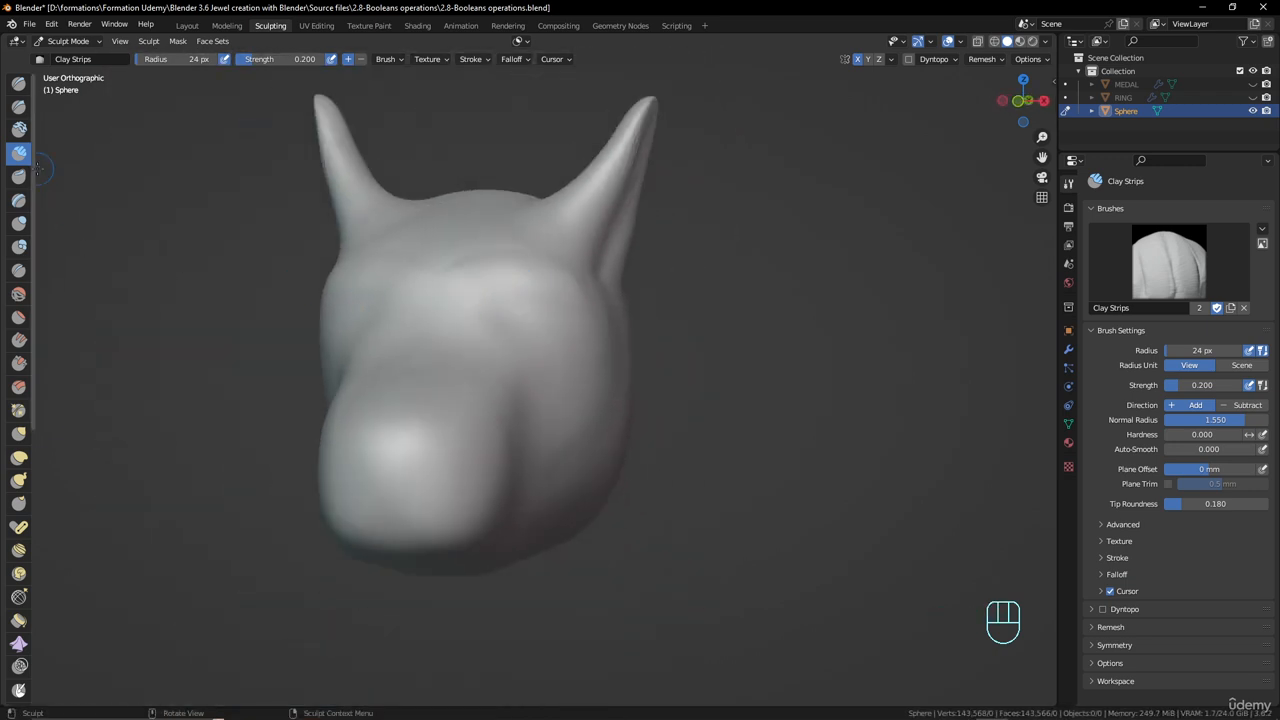
- Switch to the Draw Sharp brush and set its radius to 53 px
click(19, 107)
scroll(486, 297, up, 2)
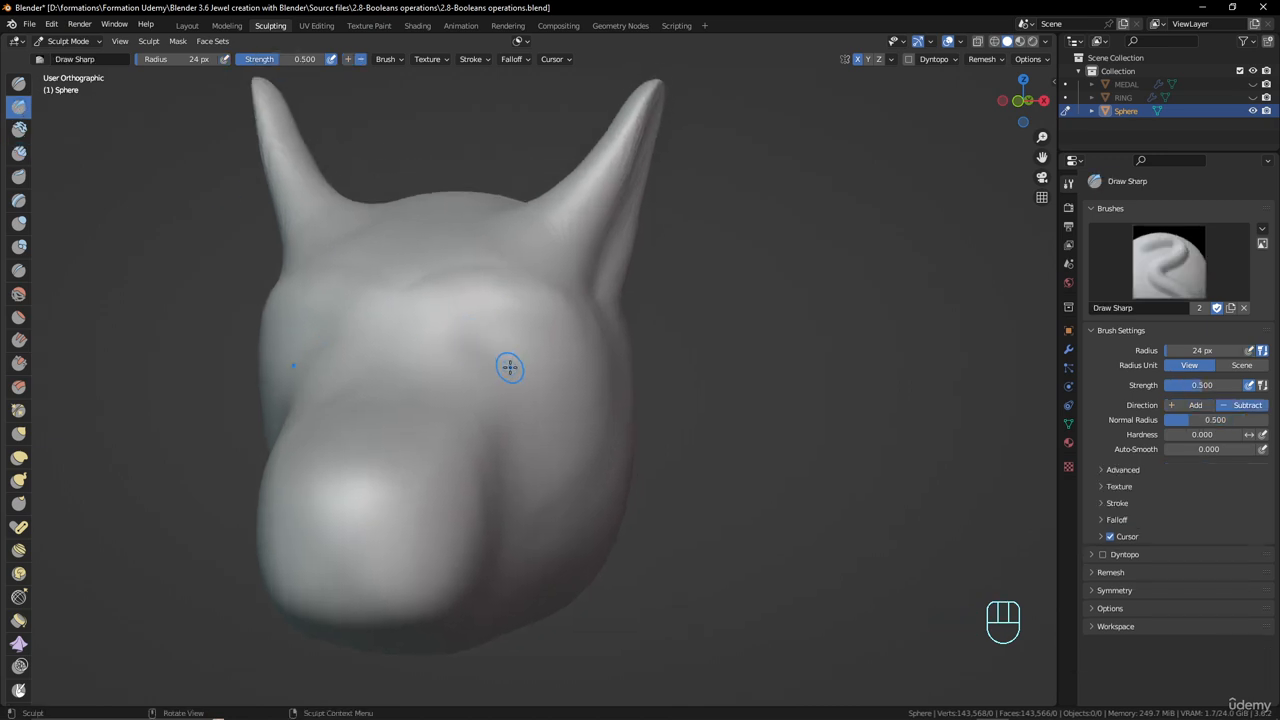
key(f)
click(528, 370)
- Try carving the upper and lower eyelid outlines with Draw Sharp, and undo both strokes
shift+middle_drag(505, 363, 490, 369)
scroll(489, 369, up, 1)
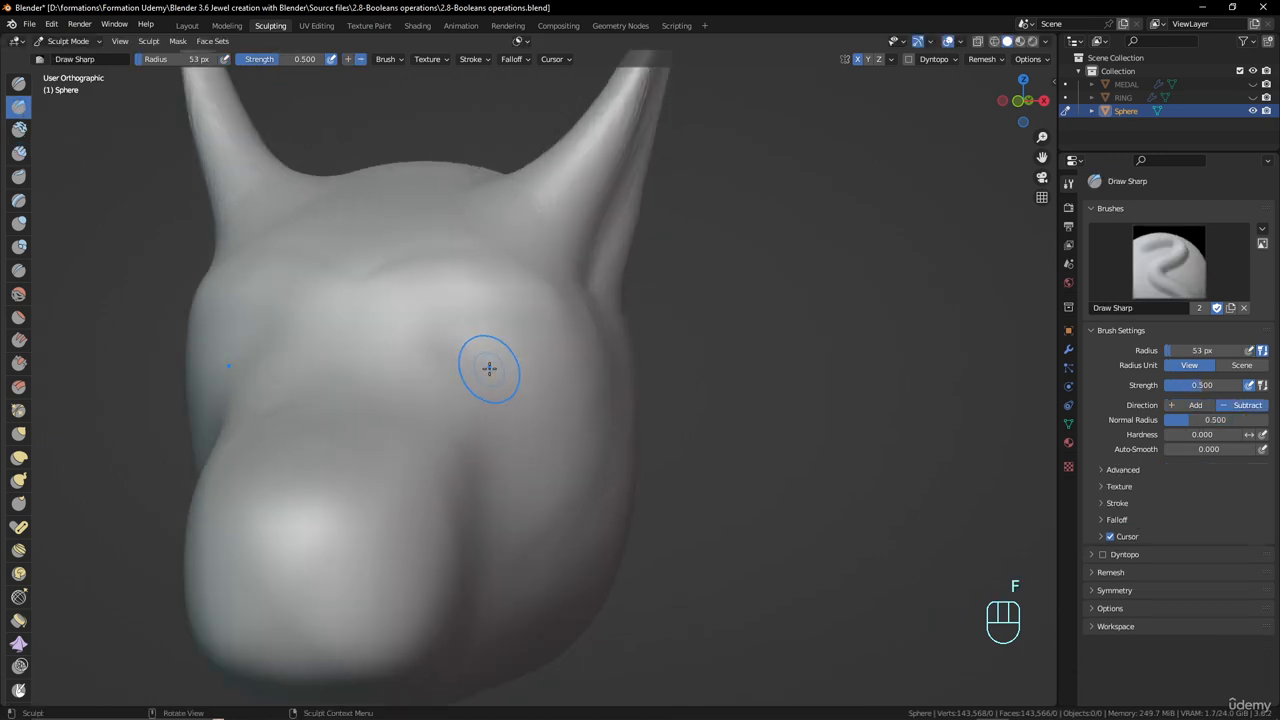
scroll(489, 369, up, 1)
scroll(457, 357, up, 1)
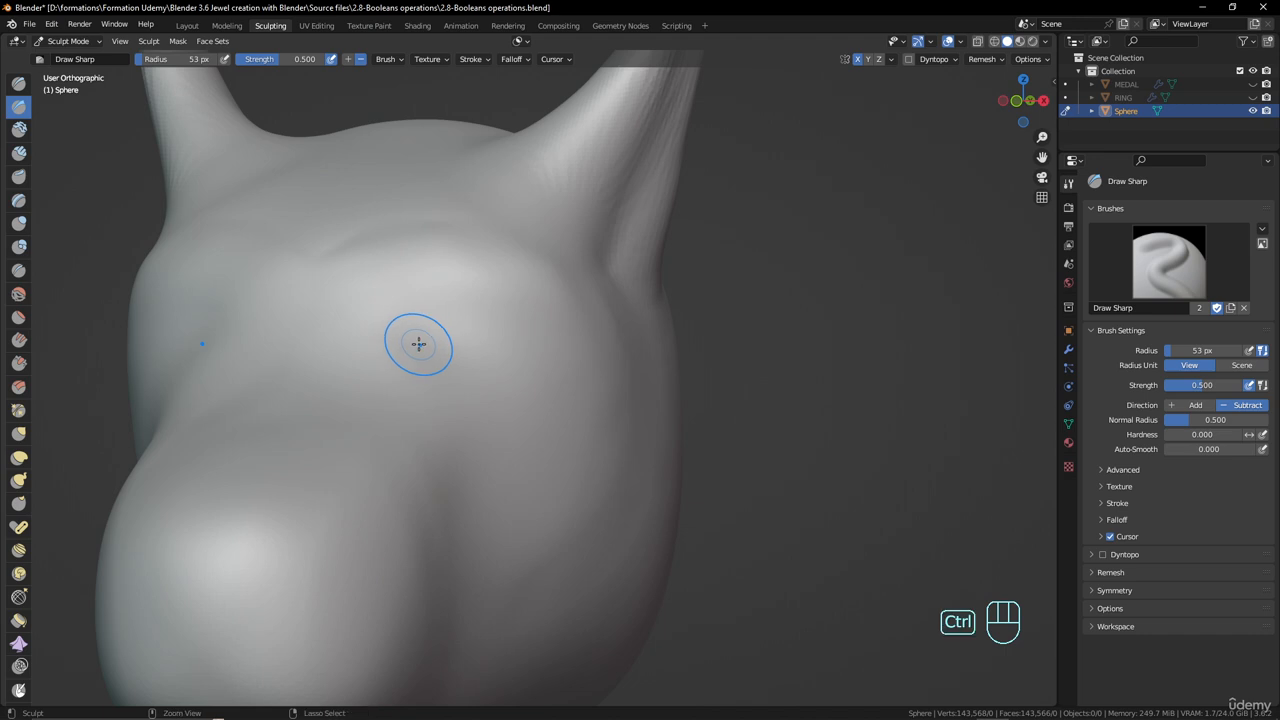
mouse_move(418, 343)
mouse_down()
mouse_move(479, 308)
mouse_move(598, 333)
mouse_up()
mouse_move(417, 346)
mouse_down()
mouse_move(510, 373)
mouse_move(552, 356)
mouse_up()
scroll(523, 334, down, 6)
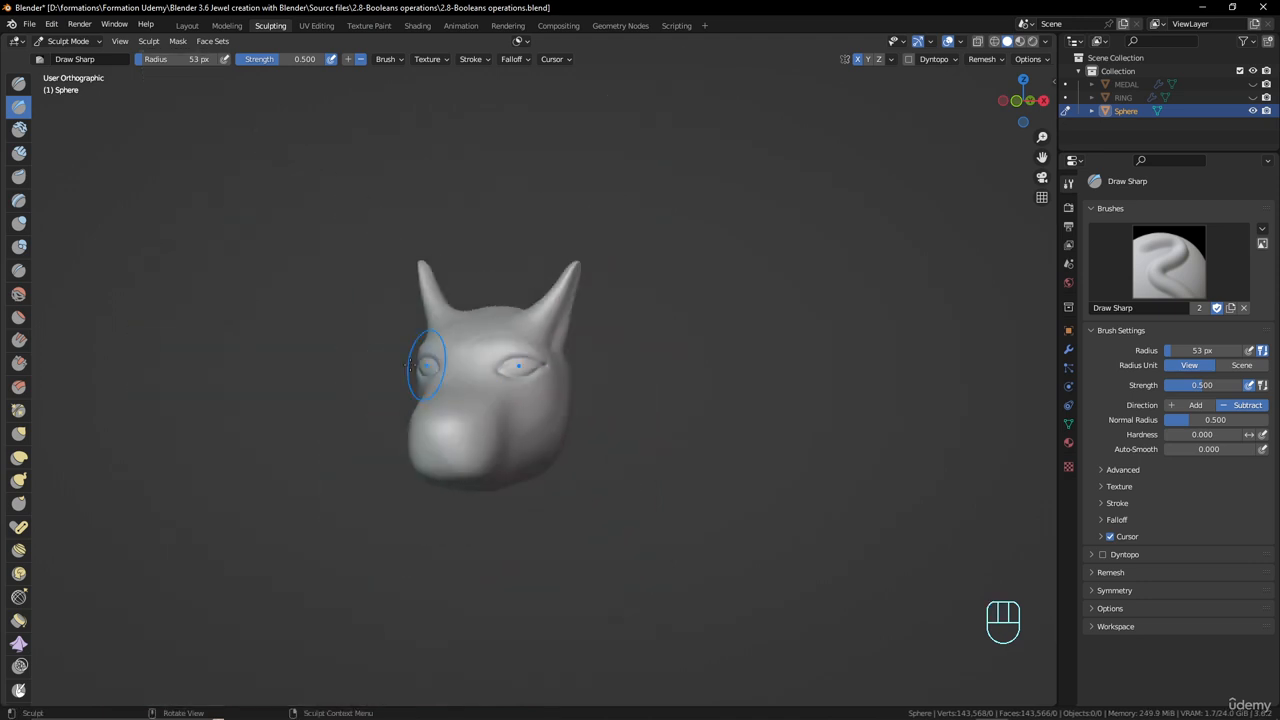
scroll(530, 371, up, 1)
mouse_move(483, 350)
middle_down()
mouse_move(580, 354)
mouse_move(537, 349)
mouse_move(491, 370)
mouse_move(513, 368)
middle_up()
key(ctrl+z)
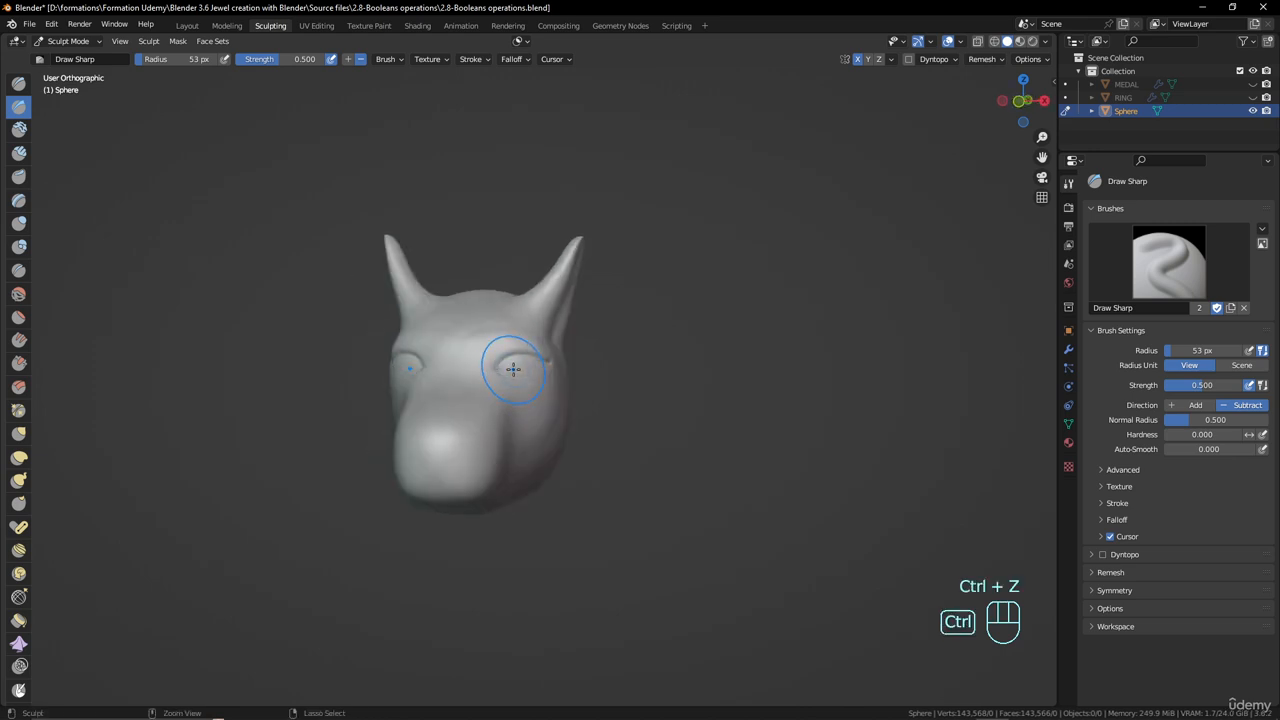
key(ctrl+z)
- Carve the upper and lower eyelid outlines on the symmetric eyes with Draw Sharp, forming pointed almond shapes
scroll(491, 351, up, 5)
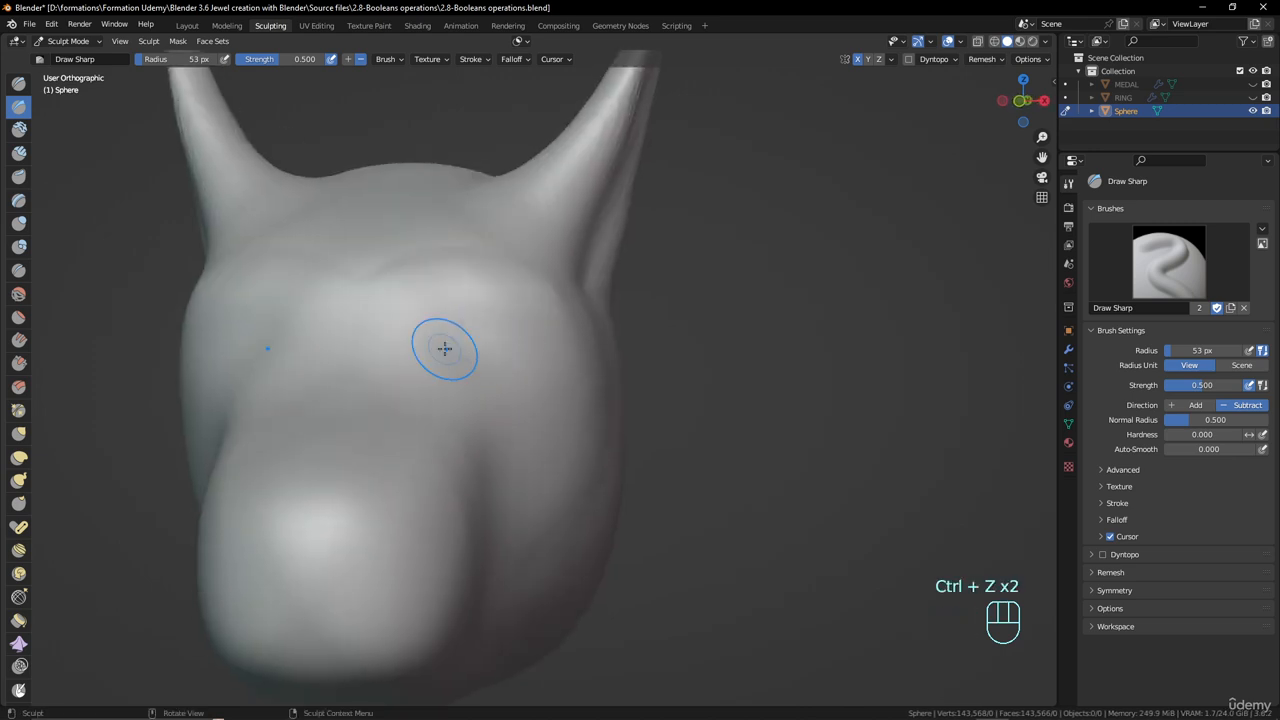
mouse_move(442, 350)
mouse_down()
mouse_move(470, 330)
mouse_move(543, 327)
mouse_up()
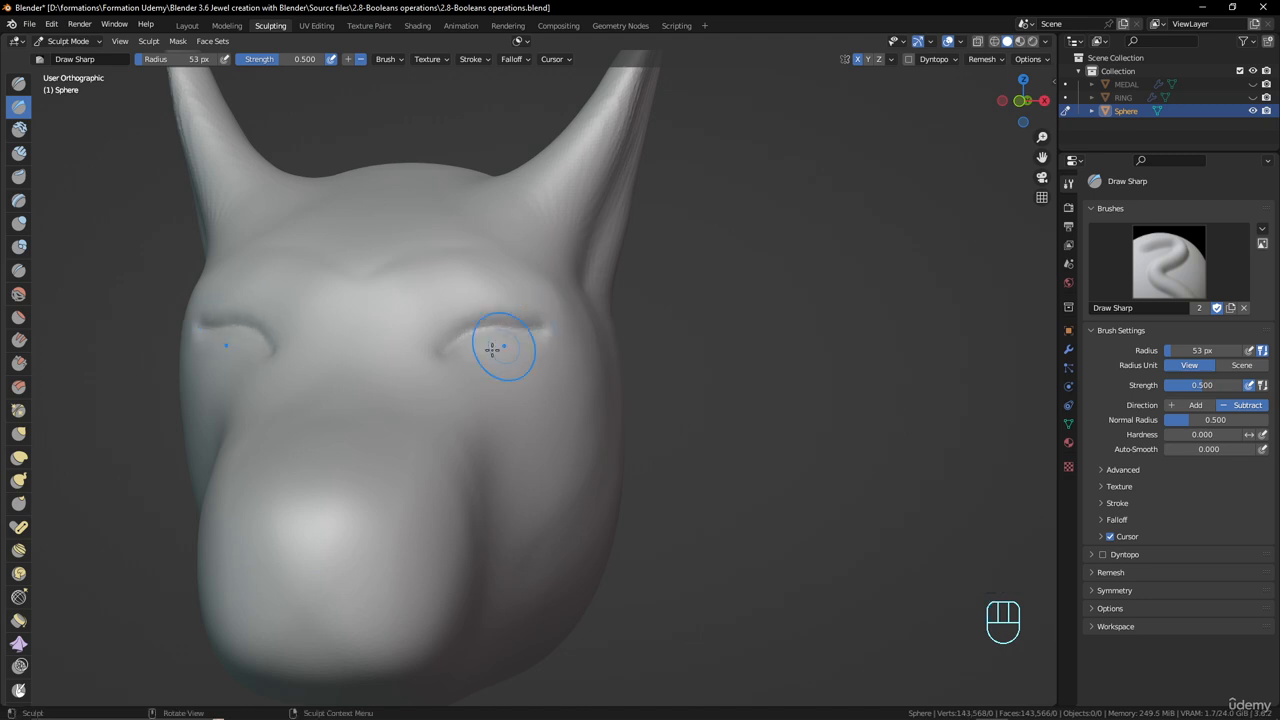
mouse_move(445, 362)
mouse_down()
mouse_move(527, 356)
mouse_move(548, 336)
mouse_up()
scroll(540, 356, down, 4)
mouse_move(470, 362)
middle_down()
mouse_move(395, 355)
mouse_move(480, 363)
mouse_move(455, 402)
middle_up()
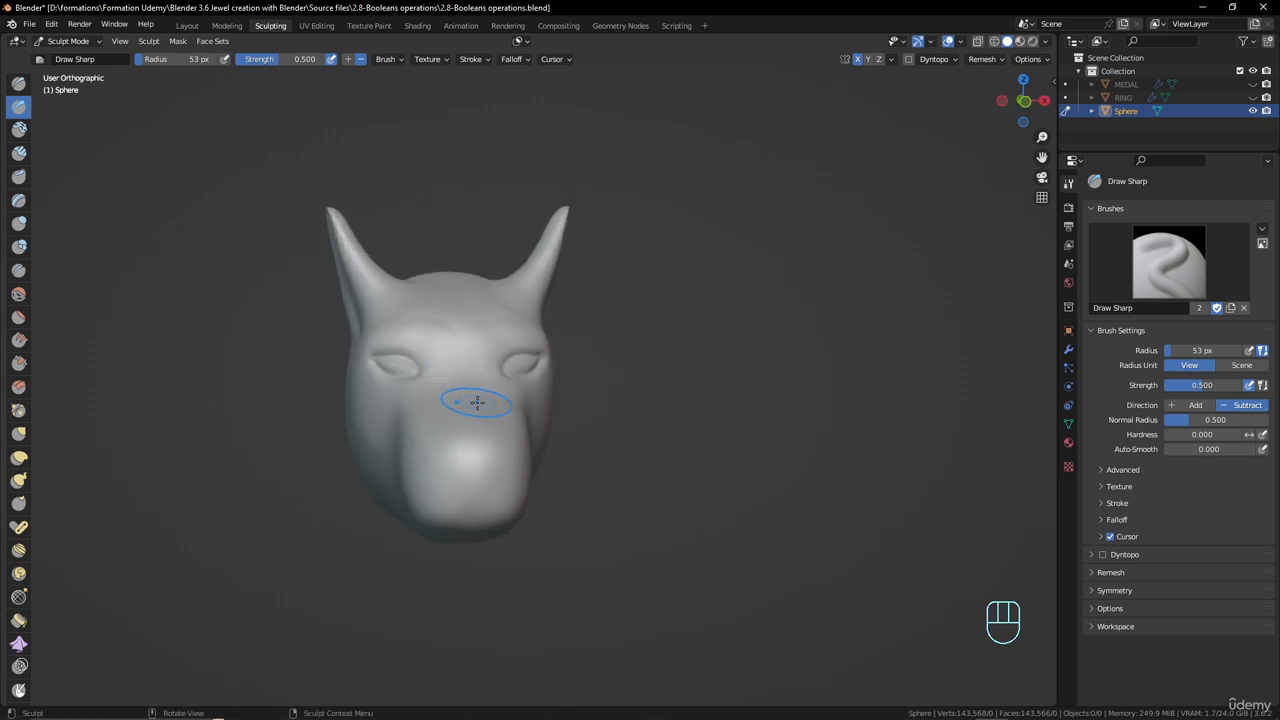
- Carve a wavy mouth line along the side of the snout with Draw Sharp and extend it around the front
scroll(386, 363, up, 2)
middle_drag(406, 363, 386, 409)
scroll(380, 486, up, 1)
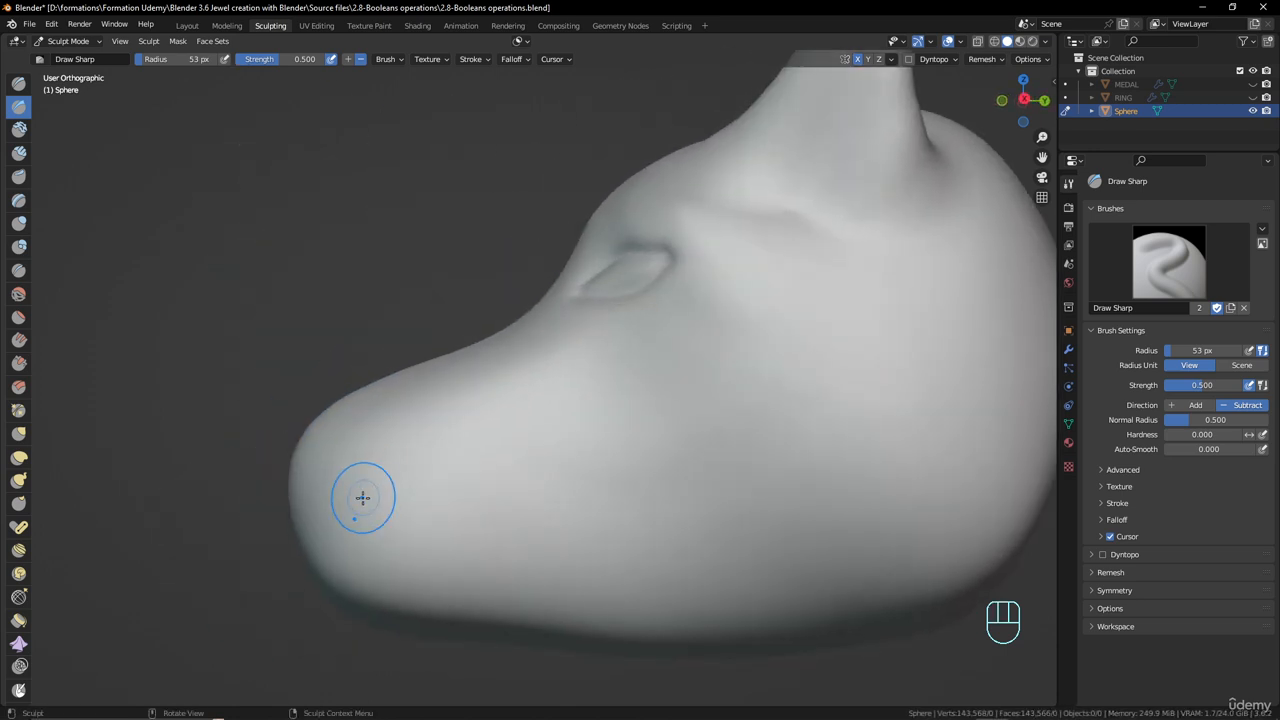
middle_drag(362, 497, 355, 510)
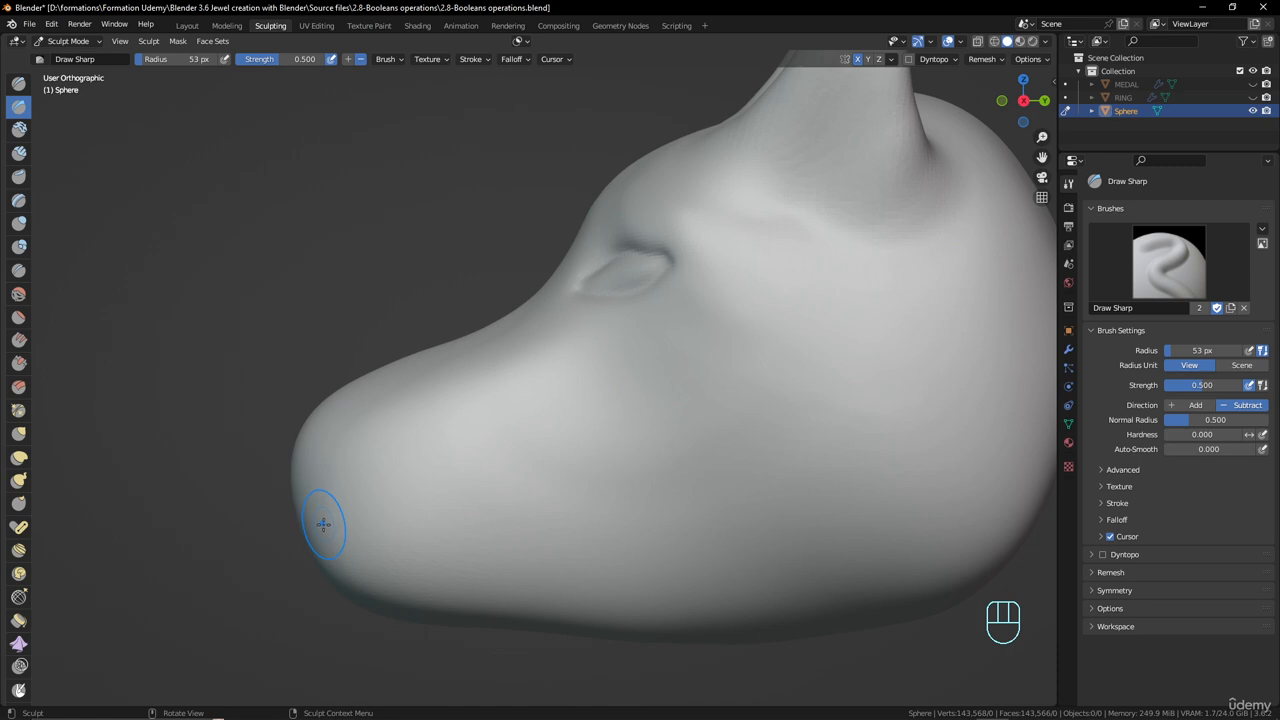
drag(320, 533, 668, 525)
middle_drag(323, 533, 386, 521)
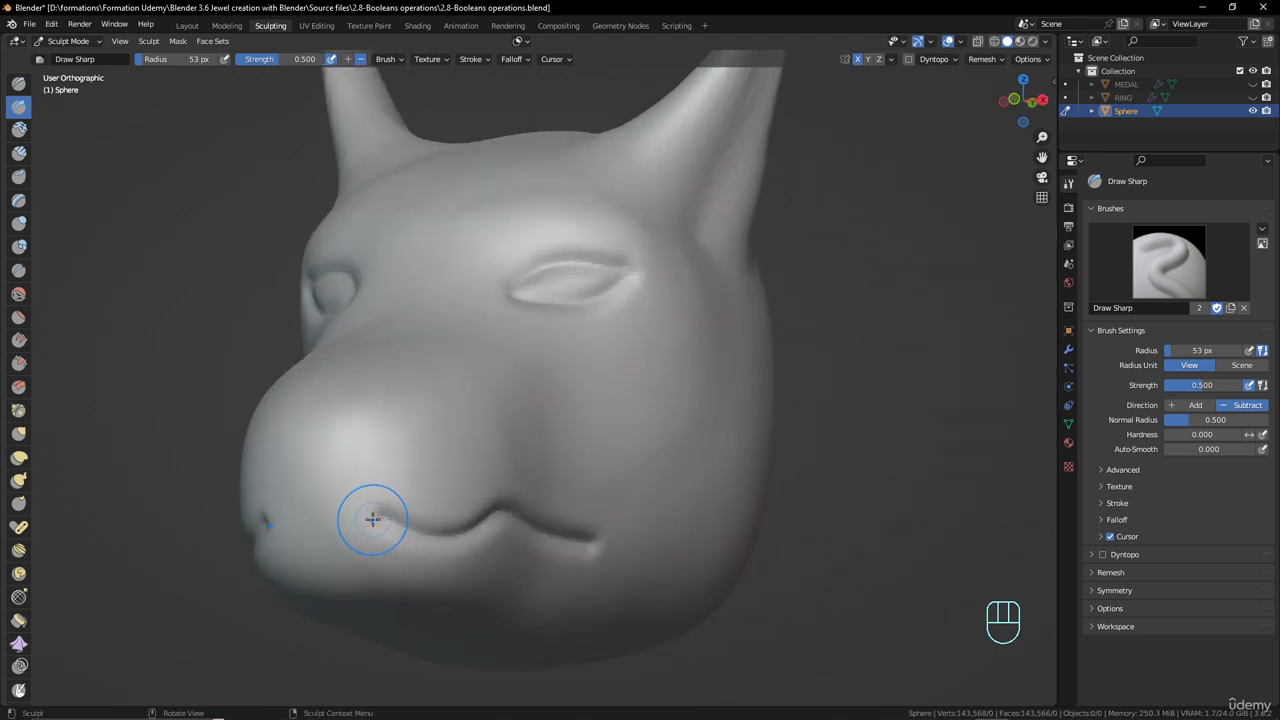
mouse_move(373, 519)
mouse_down()
mouse_move(327, 514)
mouse_move(475, 533)
mouse_up()
- Examine the carved eyes and mouth line on the head from the front, three-quarter and side views
scroll(509, 526, down, 4)
middle_drag(400, 520, 506, 532)
scroll(506, 532, up, 2)
middle_drag(545, 480, 436, 448)
shift+middle_drag(520, 320, 329, 526)
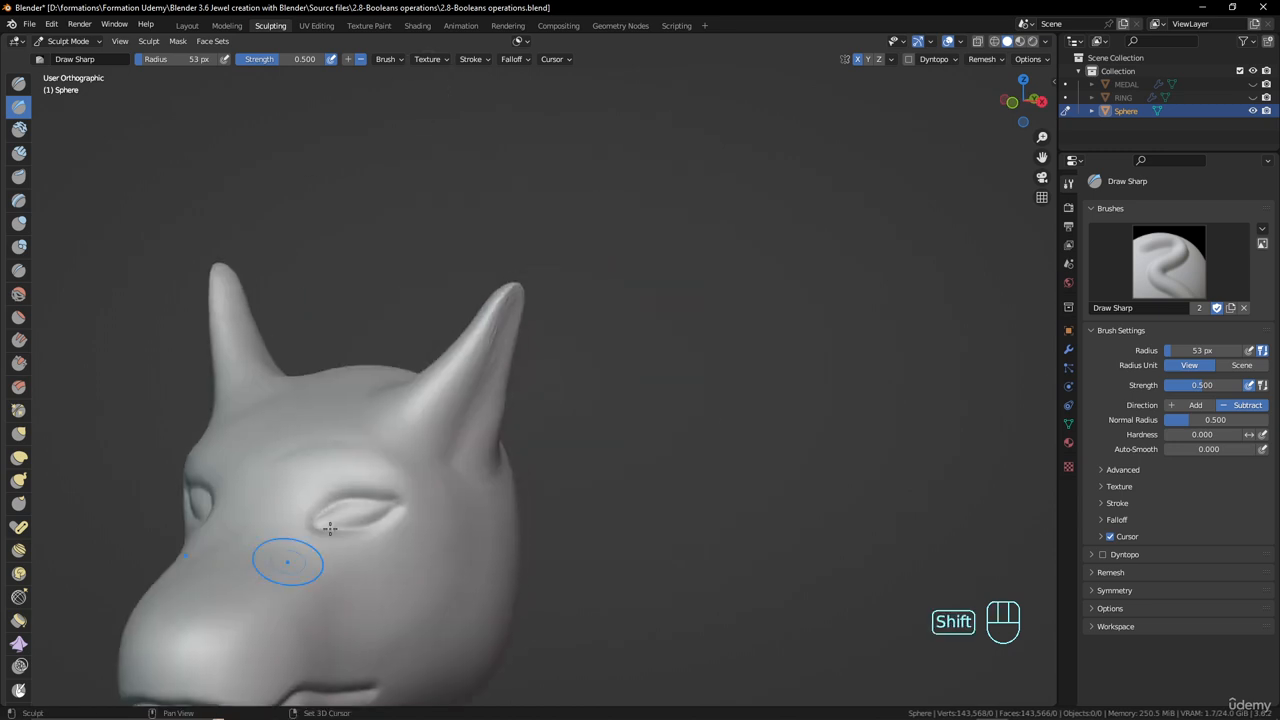
scroll(329, 526, down, 1)
middle_drag(400, 440, 345, 423)
scroll(345, 440, down, 2)
mouse_move(330, 530)
shift+middle_down()
mouse_move(383, 443)
mouse_move(293, 469)
shift+middle_up()
scroll(383, 443, up, 3)
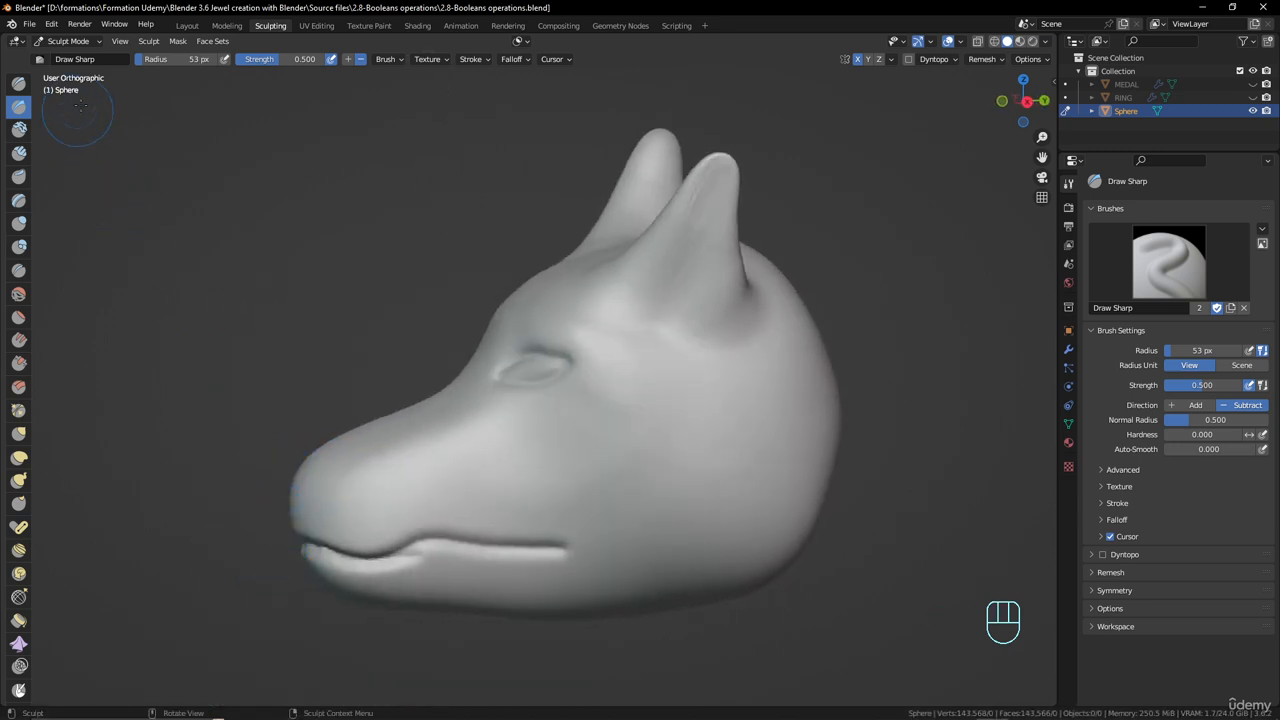
scroll(580, 390, down, 4)
scroll(575, 390, up, 4)
mouse_move(511, 397)
middle_down()
mouse_move(526, 380)
mouse_move(480, 385)
mouse_move(556, 378)
middle_up()
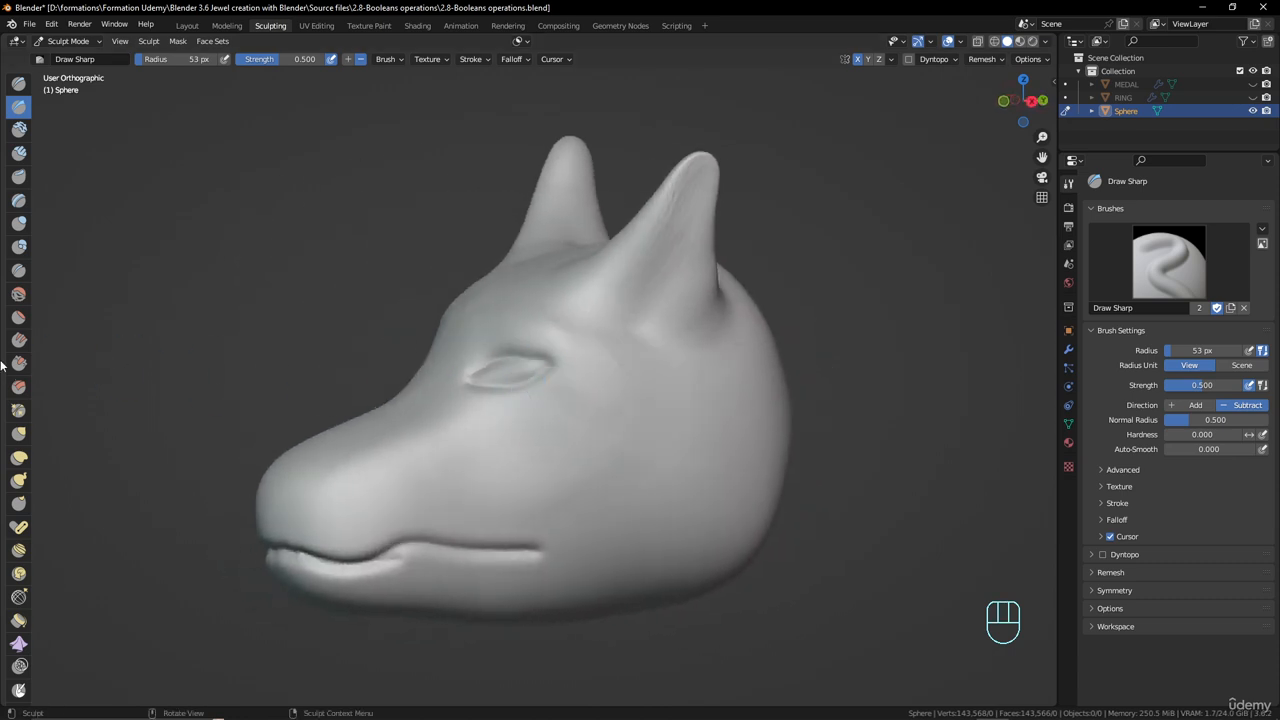
- Pull the front tip of the upper lip down over the lower jaw using the Grab brush with a 75 px radius
click(19, 434)
shift+middle_drag(302, 492, 337, 457)
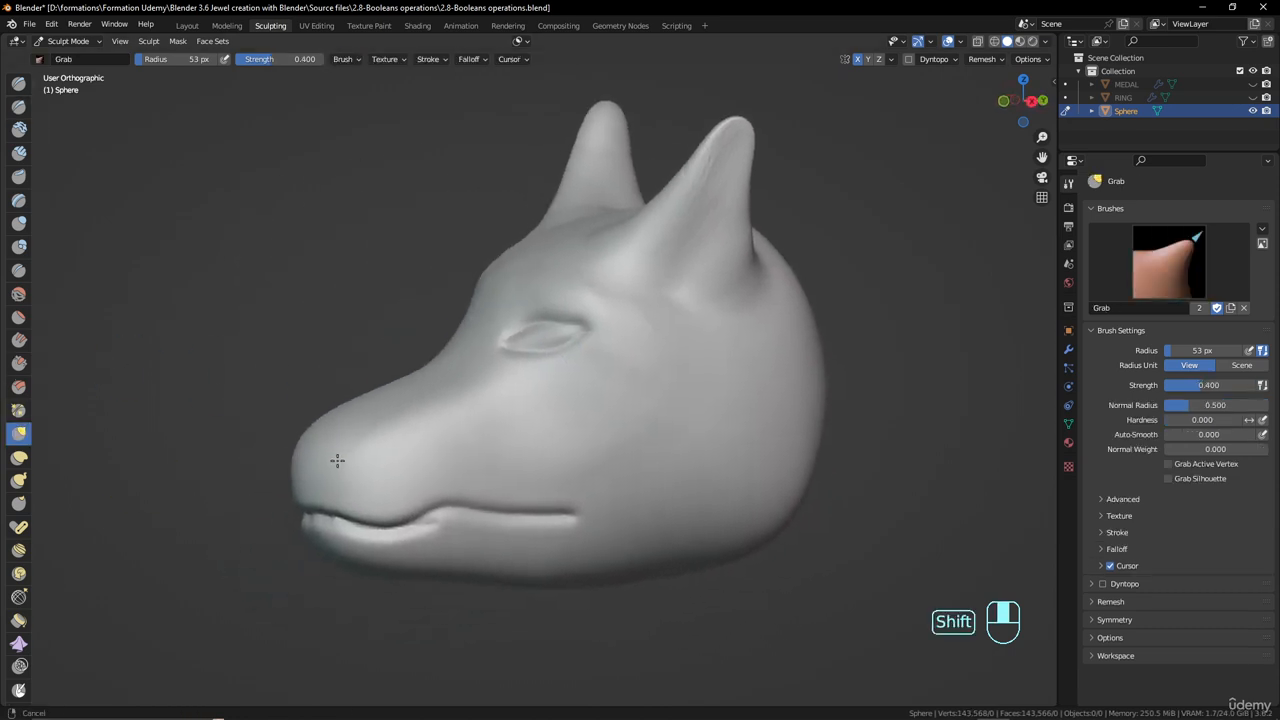
key(f)
click(312, 494)
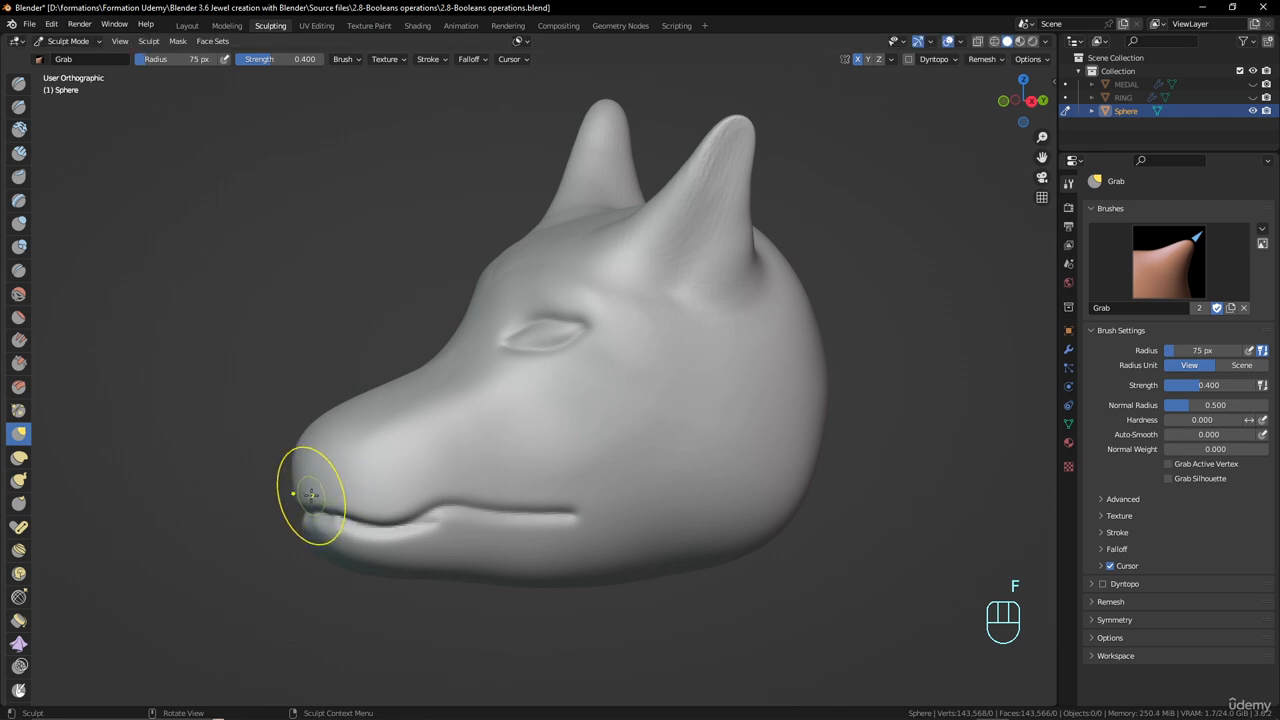
drag(300, 497, 286, 557)
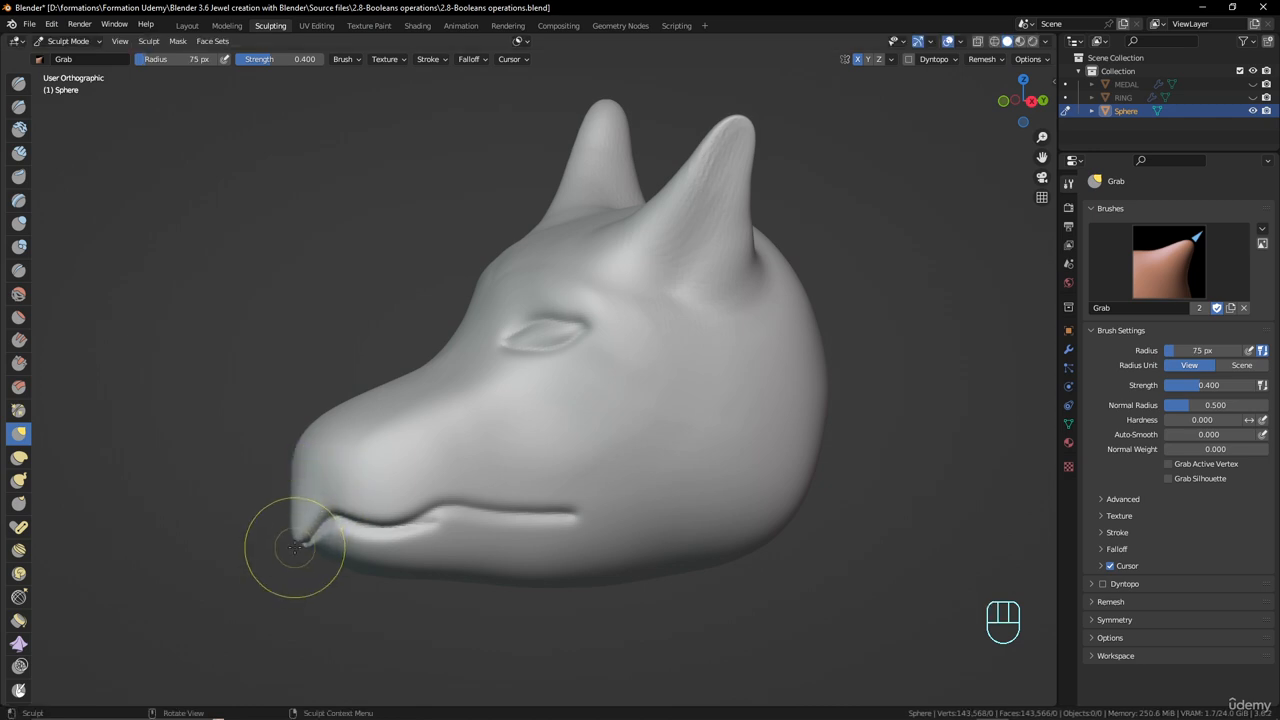
scroll(309, 543, down, 2)
scroll(606, 480, down, 2)
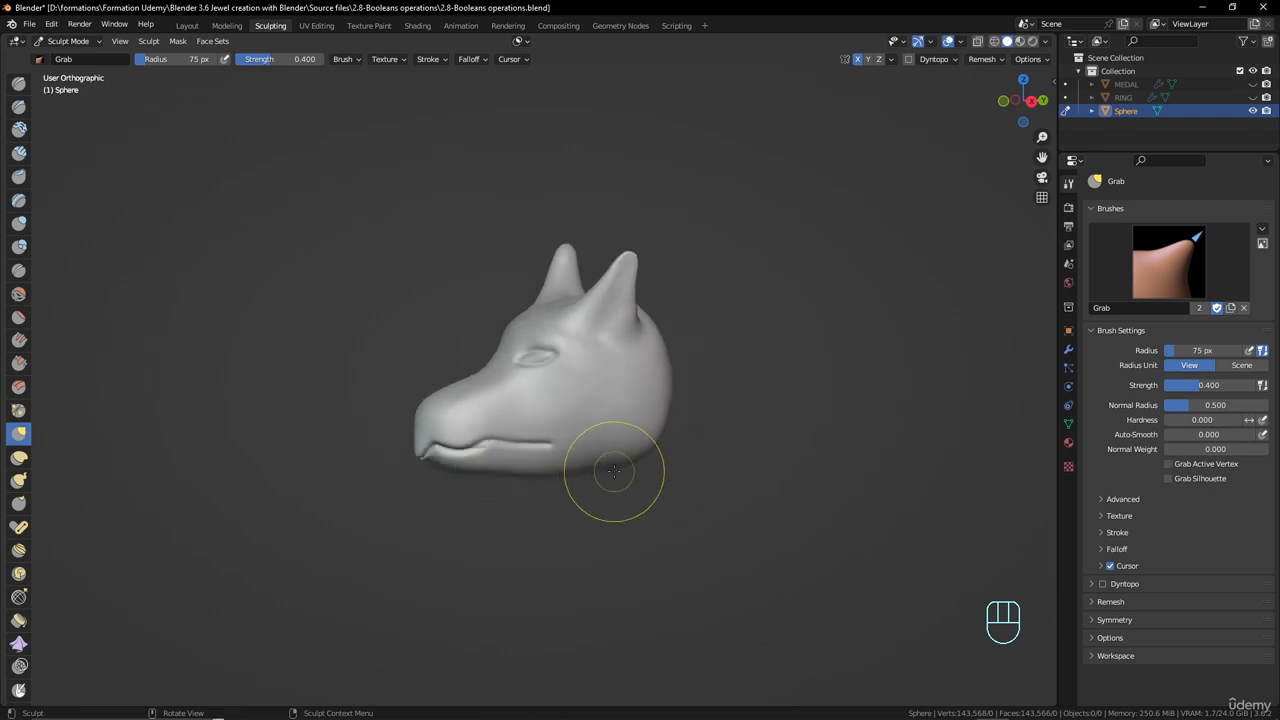
drag(586, 466, 588, 465)
- Carve slanted oval nostrils into the sides of the snout with repeated Draw Sharp strokes
scroll(454, 434, up, 4)
middle_drag(400, 423, 400, 394)
scroll(350, 425, up, 1)
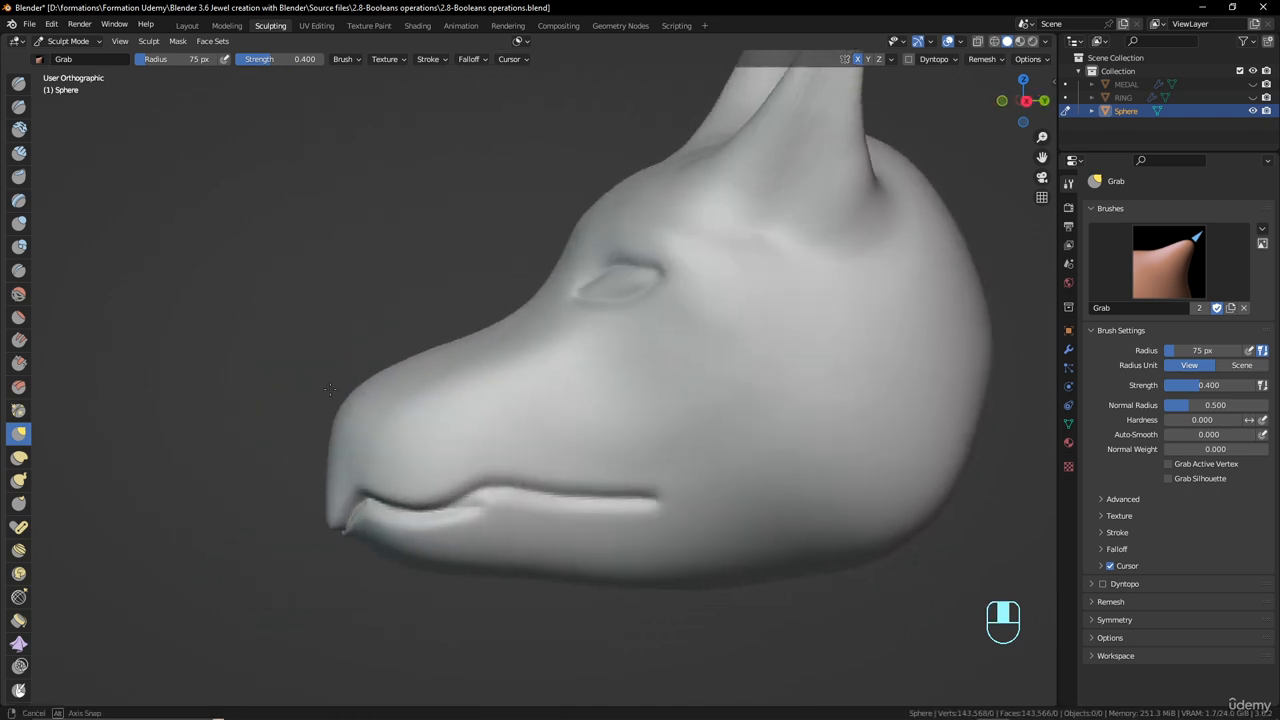
scroll(400, 398, up, 1)
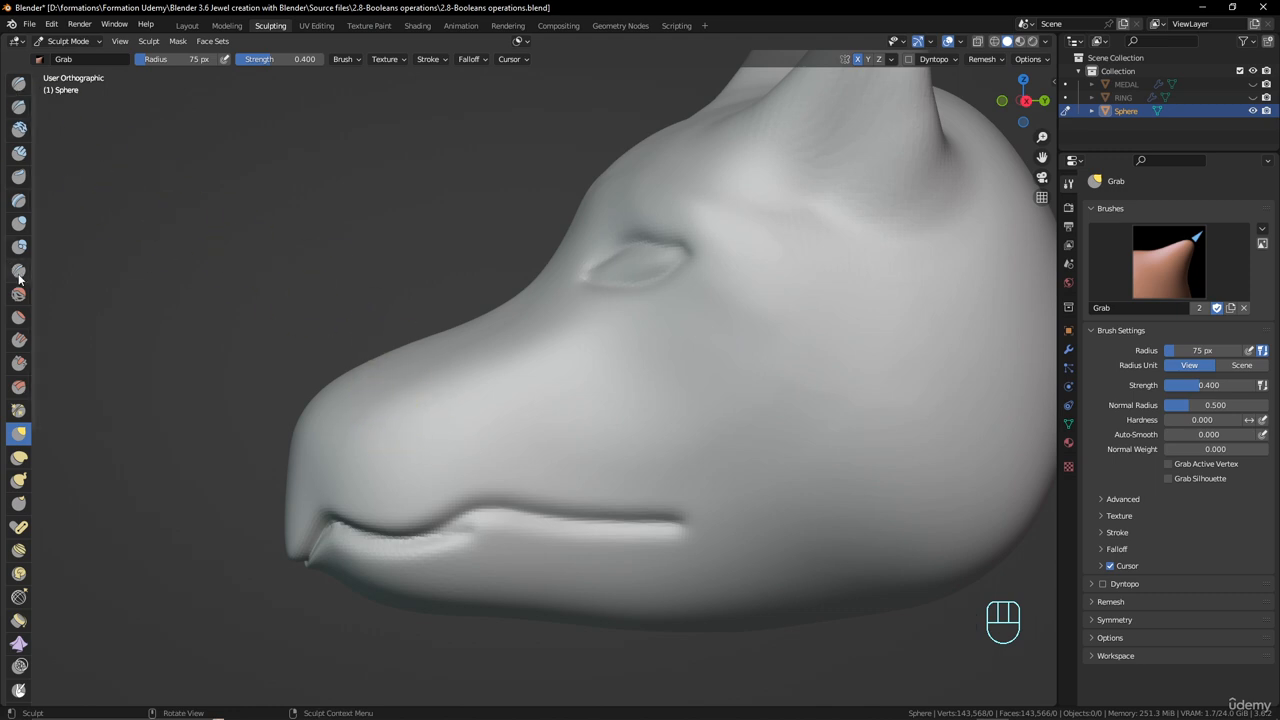
click(19, 106)
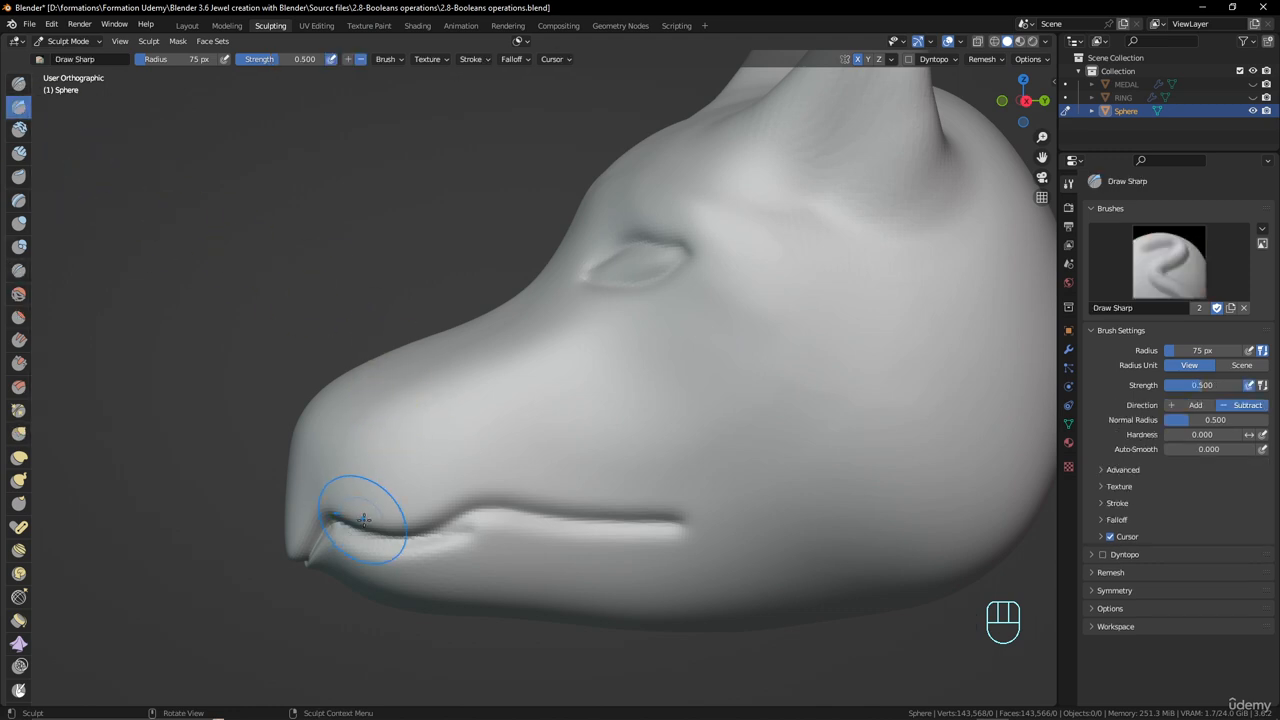
scroll(345, 480, up, 2)
scroll(324, 448, up, 1)
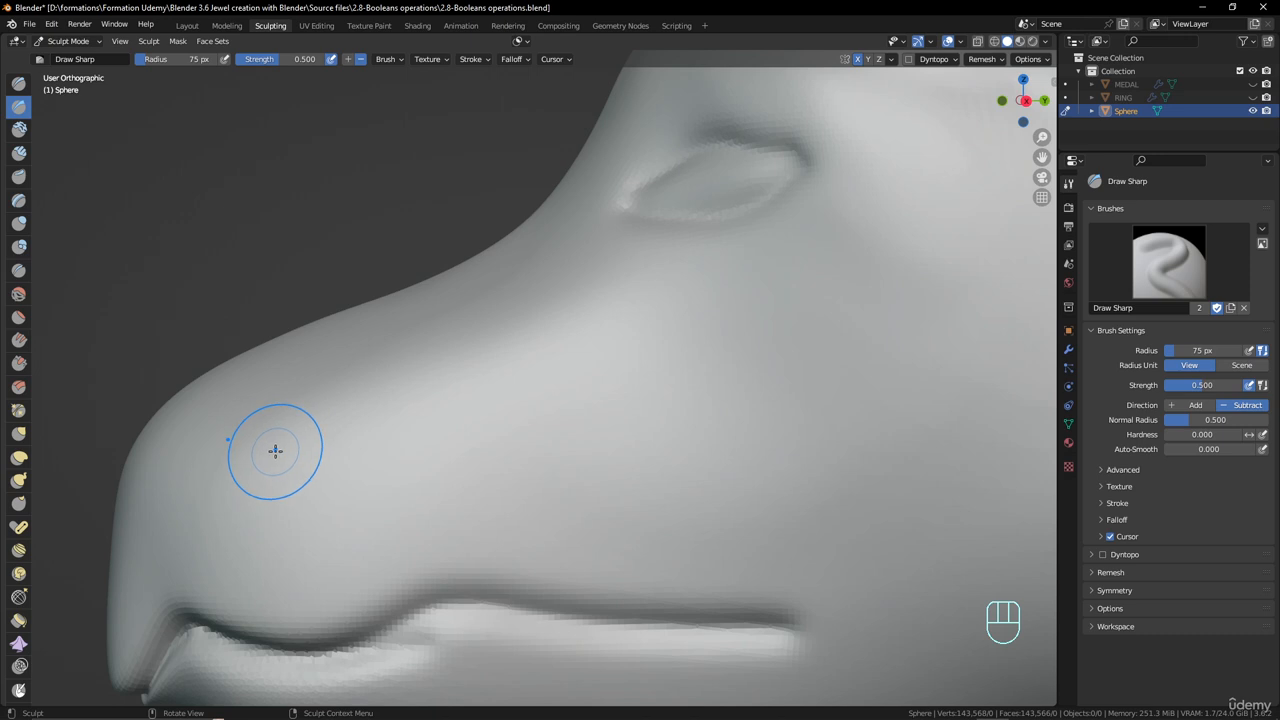
drag(275, 451, 275, 452)
drag(363, 412, 371, 409)
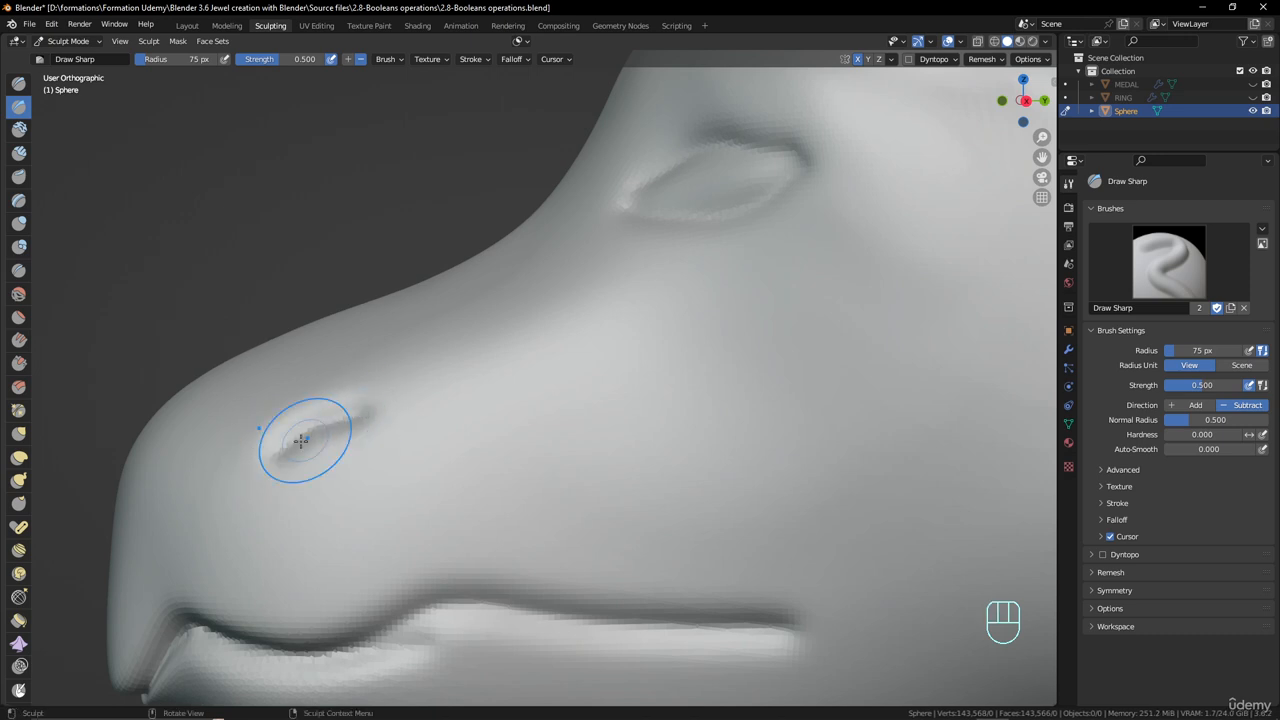
mouse_move(282, 456)
mouse_down()
mouse_move(357, 432)
mouse_move(371, 413)
mouse_up()
drag(284, 446, 355, 422)
drag(300, 443, 335, 440)
- Examine the nostrils and the snout shape from three-quarter and side views
scroll(335, 440, down, 4)
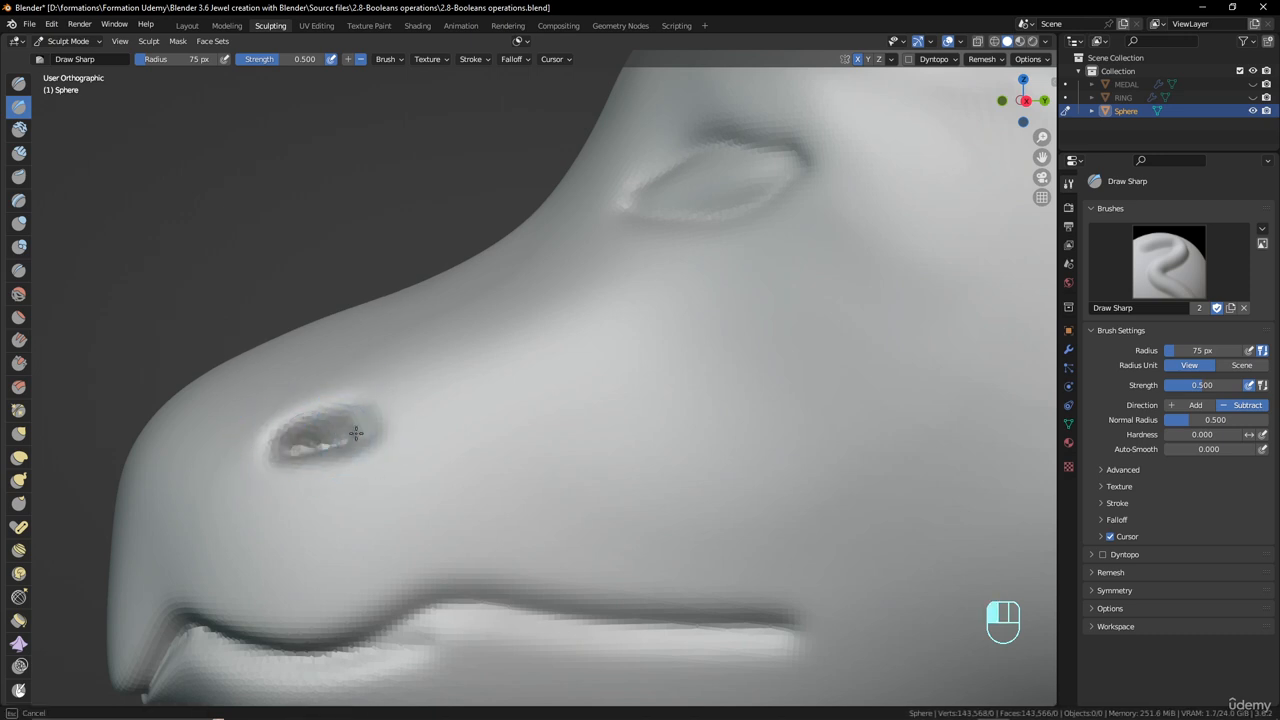
scroll(459, 446, down, 4)
middle_drag(459, 446, 528, 457)
scroll(377, 410, up, 3)
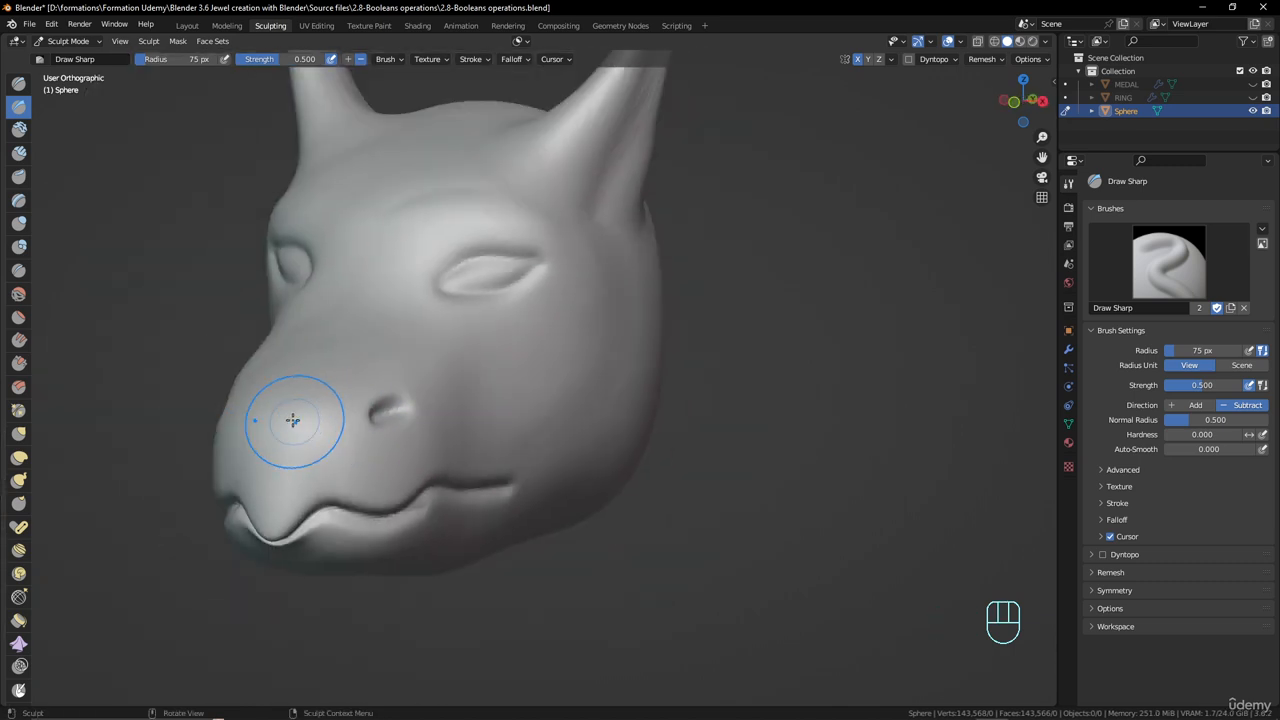
middle_drag(300, 420, 271, 391)
scroll(365, 427, down, 4)
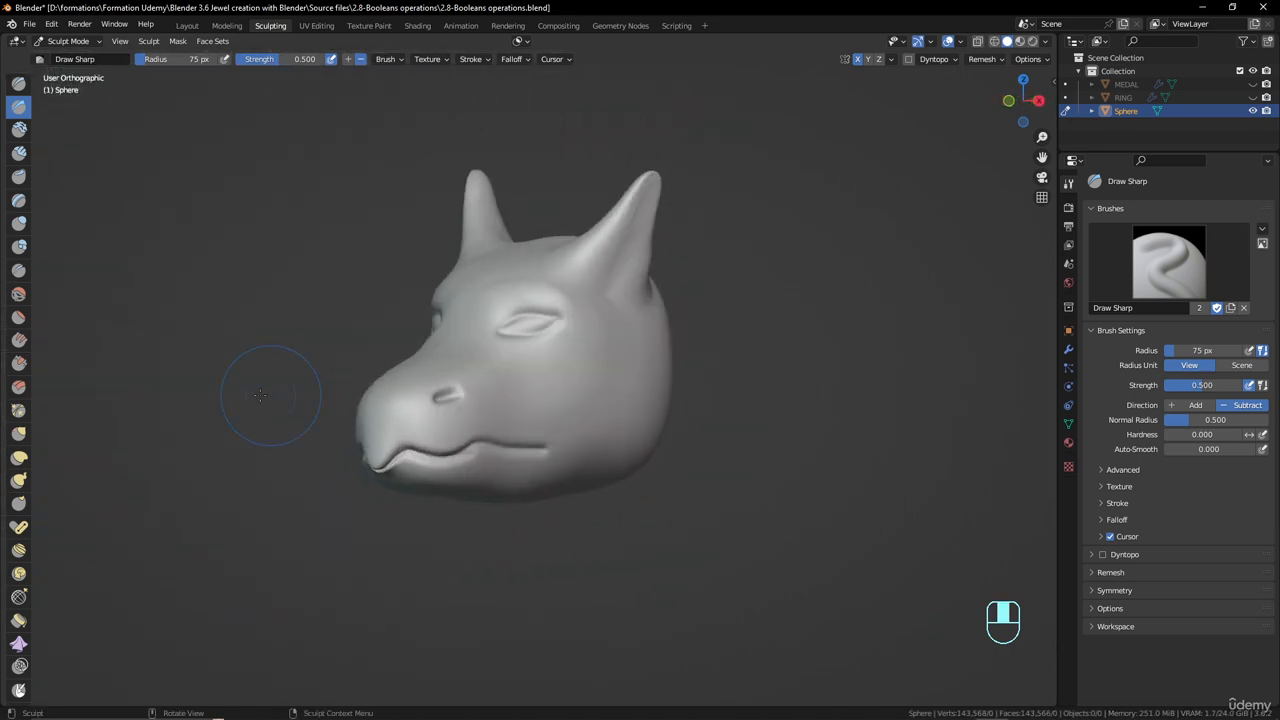
scroll(485, 428, up, 3)
middle_drag(494, 429, 439, 436)
scroll(658, 511, up, 2)
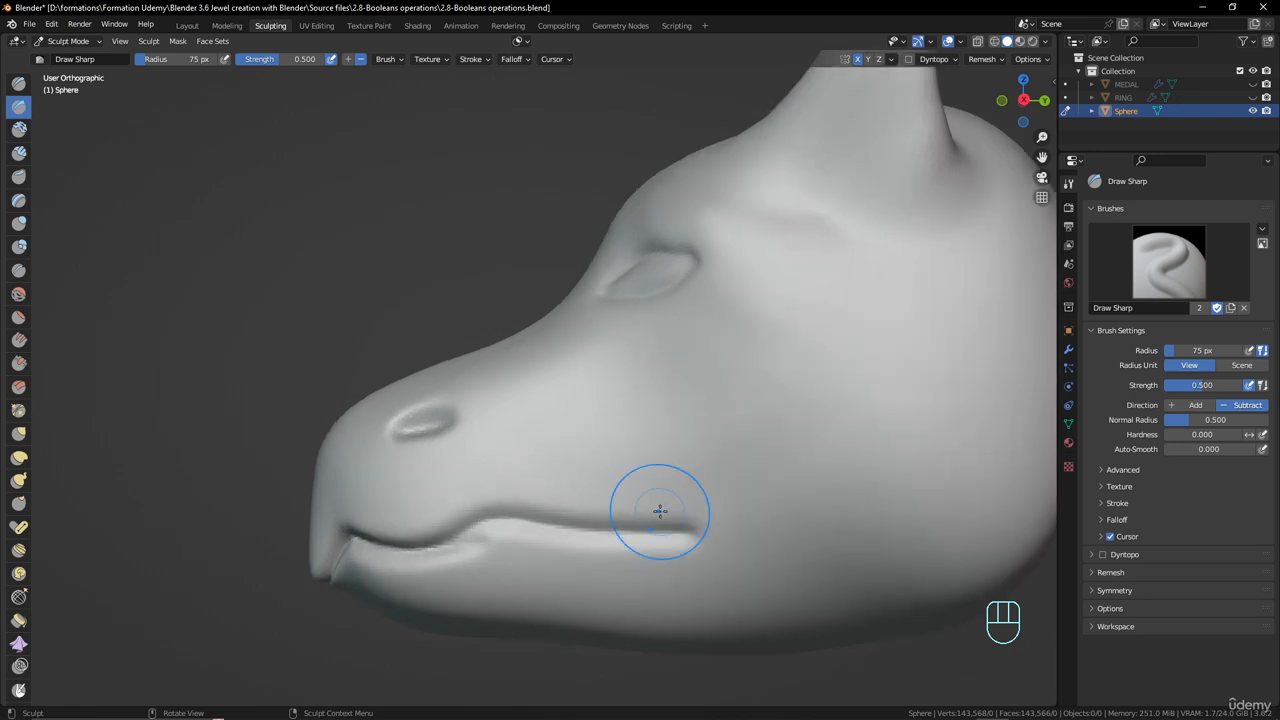
- Deepen the rear part of the mouth line with Draw Sharp, try a smoothing stroke across it, and undo the smoothing
shift+middle_drag(670, 525, 457, 386)
scroll(450, 400, up, 3)
drag(451, 451, 628, 444)
scroll(478, 435, down, 5)
mouse_move(480, 404)
shift+mouse_down()
mouse_move(543, 400)
mouse_move(286, 409)
shift+mouse_up()
key(ctrl+z)
scroll(470, 391, down, 4)
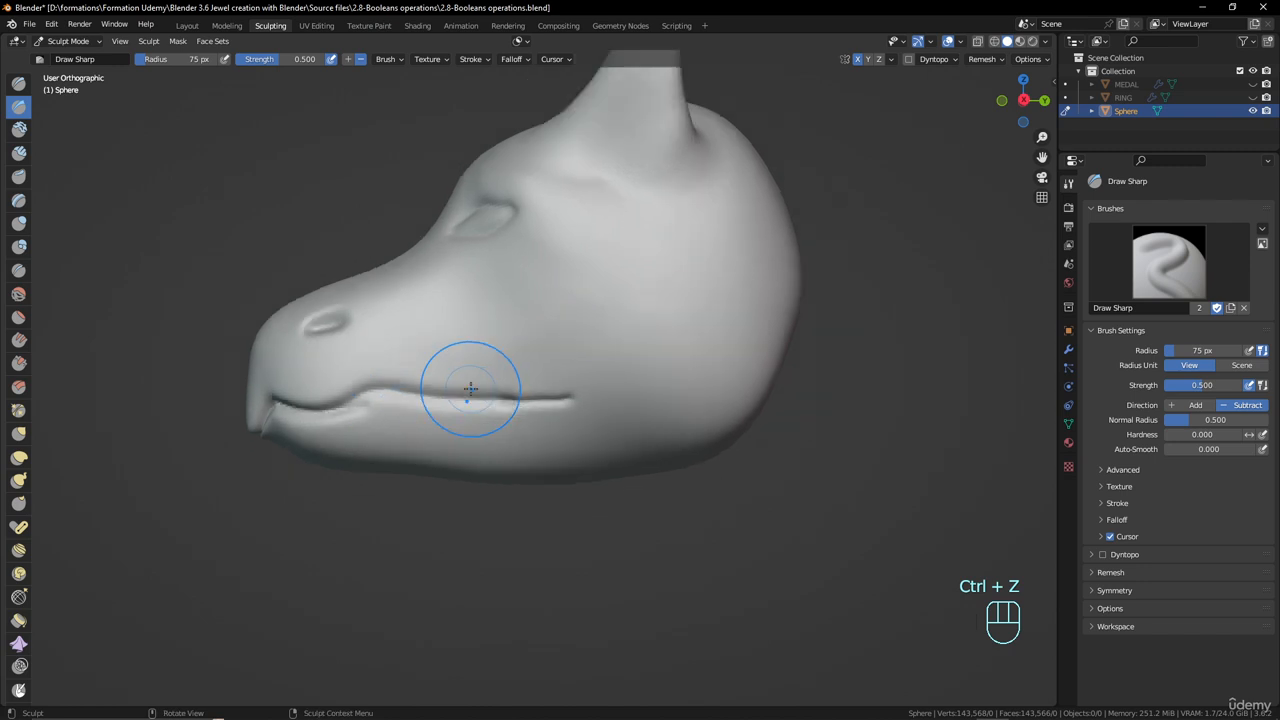
- Smooth the surface along the lower edge of the mouth line near its rear corner
middle_drag(471, 391, 583, 403)
scroll(500, 390, up, 3)
mouse_move(415, 374)
shift+middle_down()
mouse_move(438, 355)
mouse_move(382, 378)
shift+middle_up()
scroll(422, 365, up, 4)
scroll(388, 400, up, 4)
shift+drag(306, 388, 429, 414)
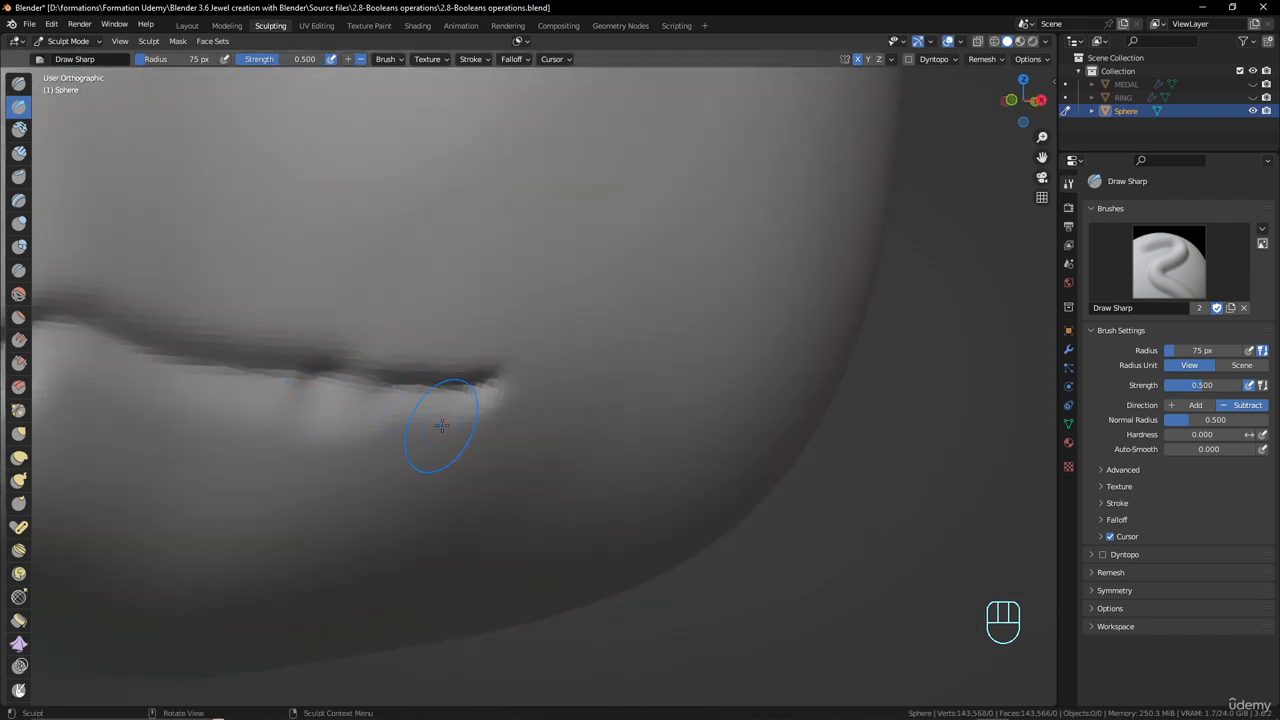
scroll(414, 414, down, 4)
scroll(440, 408, up, 3)
shift+middle_drag(448, 404, 523, 402)
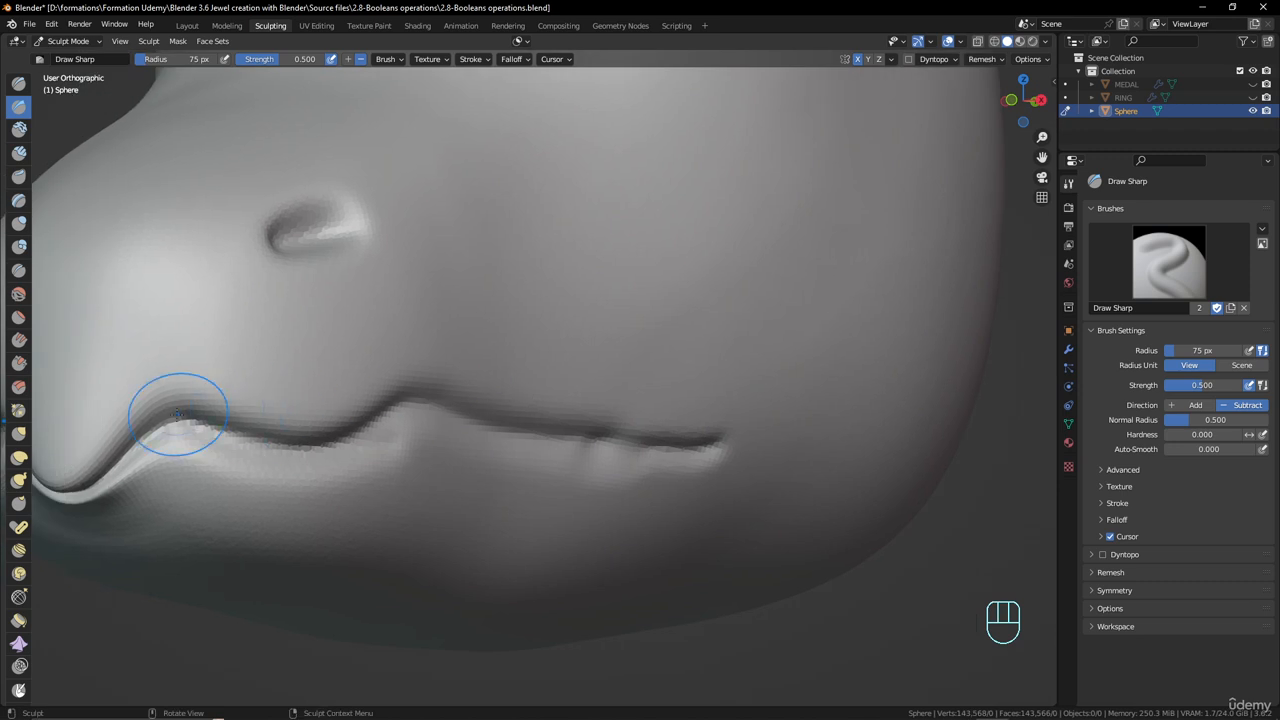
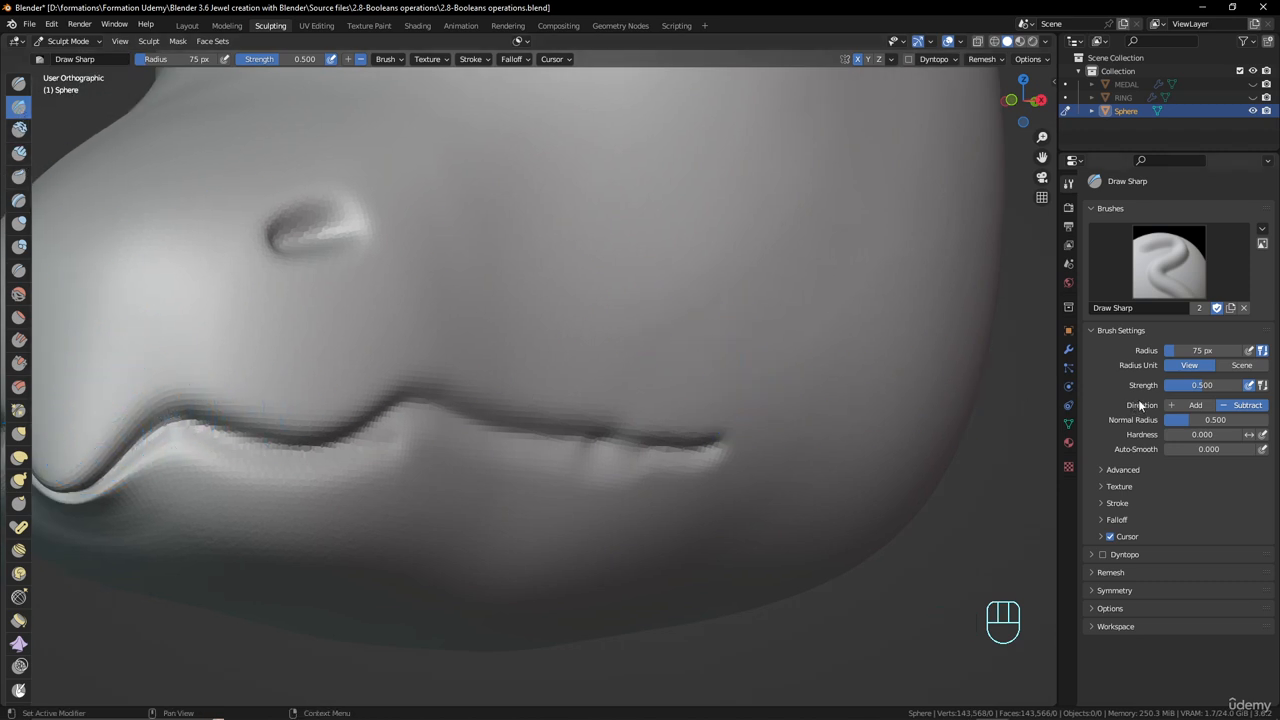
- Set the Draw Sharp strength to 0.256, try an inverted stroke along the brow above the eye, and undo it
drag(1205, 385, 1198, 385)
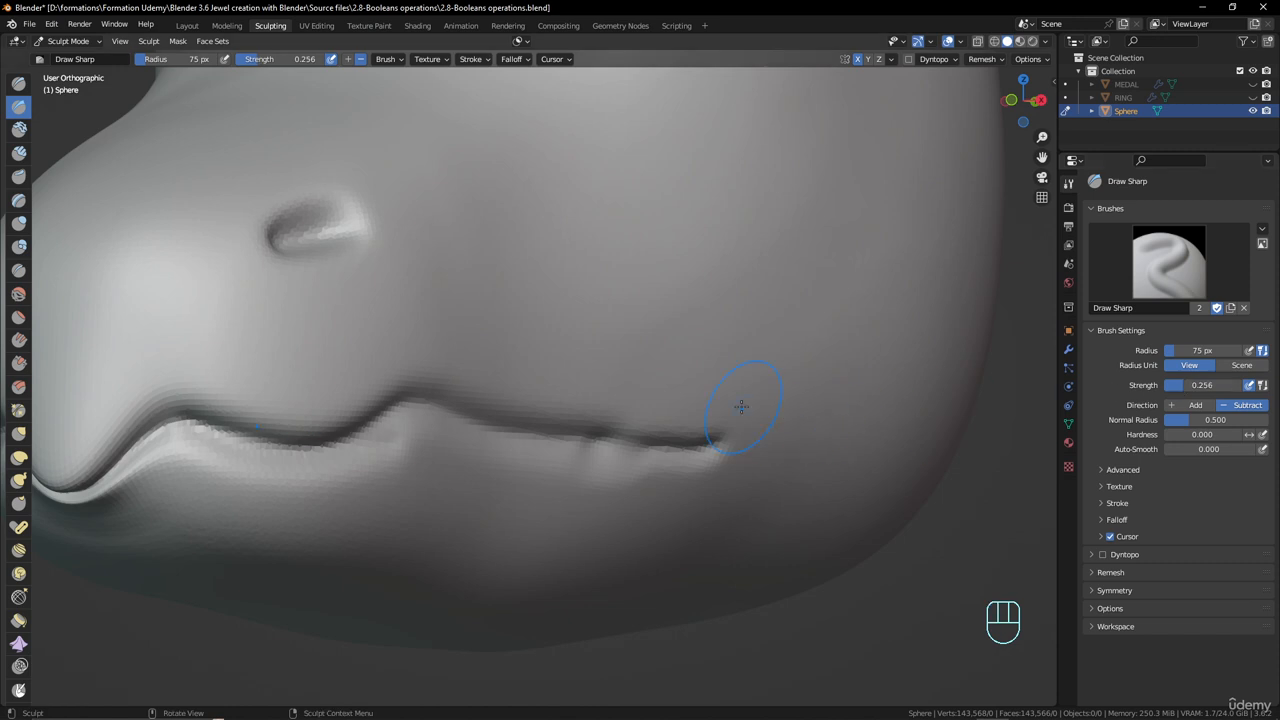
scroll(727, 413, down, 3)
shift+middle_drag(634, 298, 589, 384)
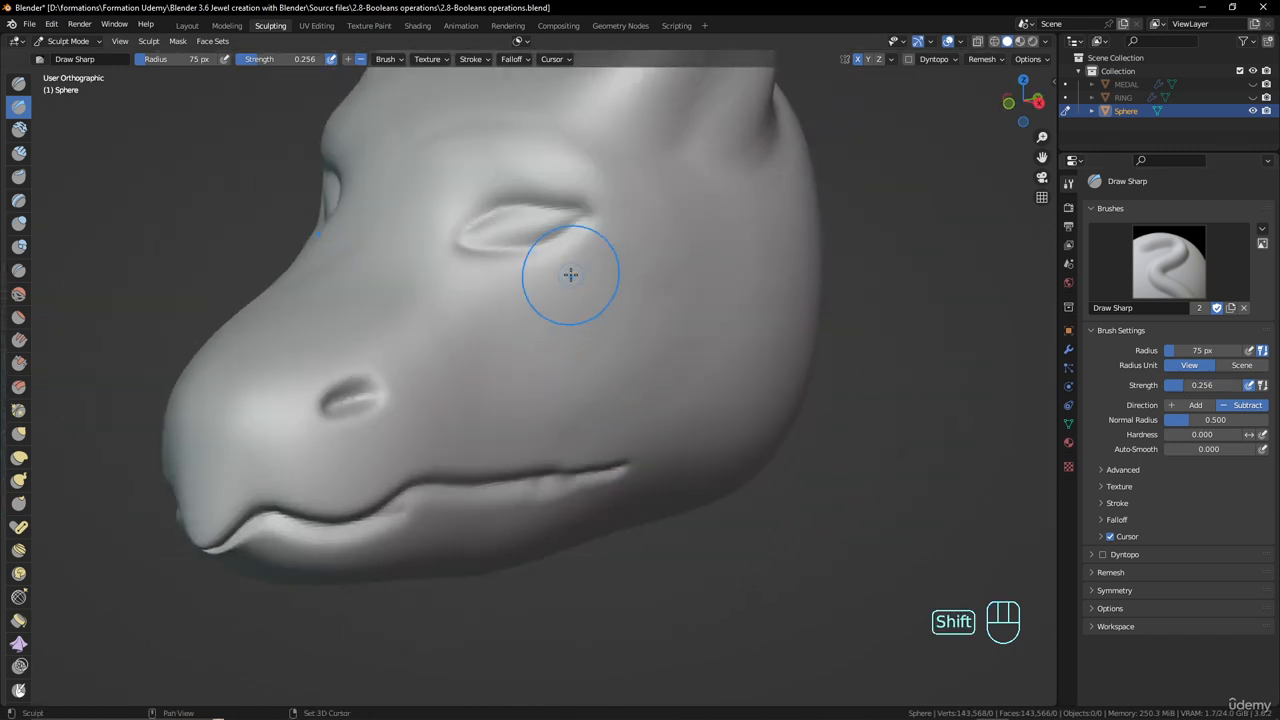
shift+middle_drag(472, 163, 443, 320)
middle_drag(443, 320, 410, 296)
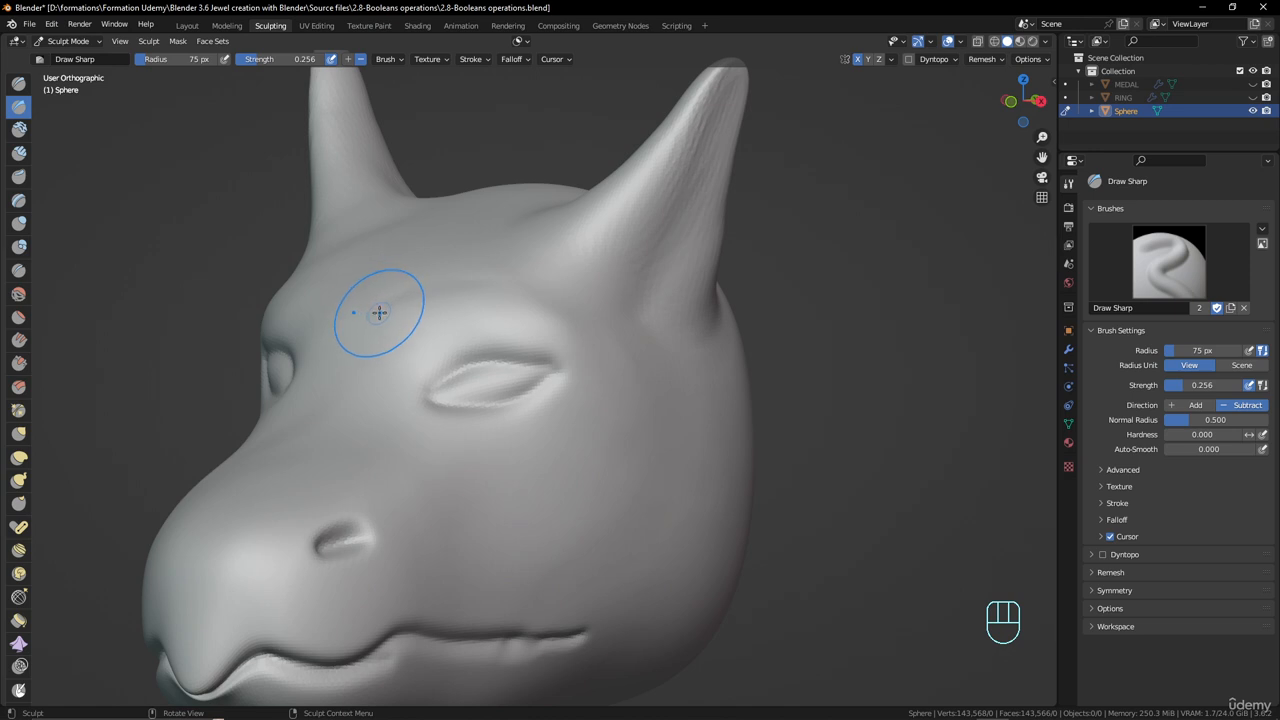
ctrl+drag(380, 311, 393, 305)
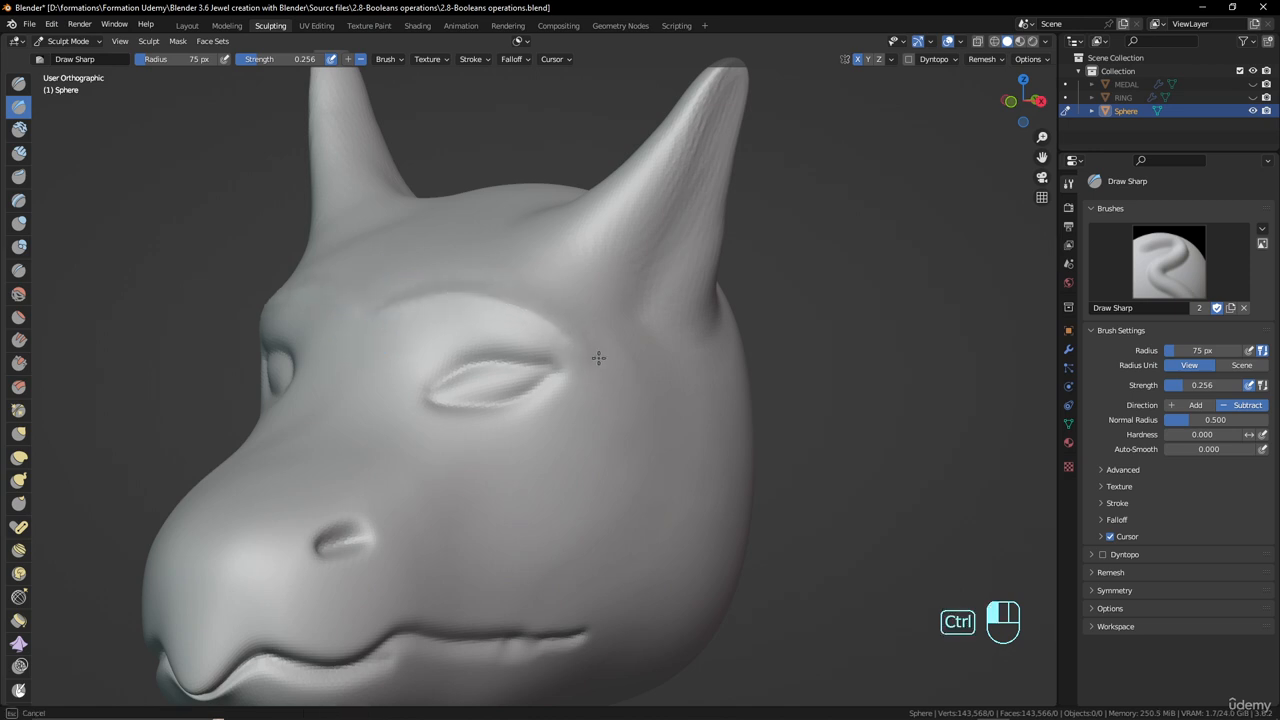
key(ctrl+z)
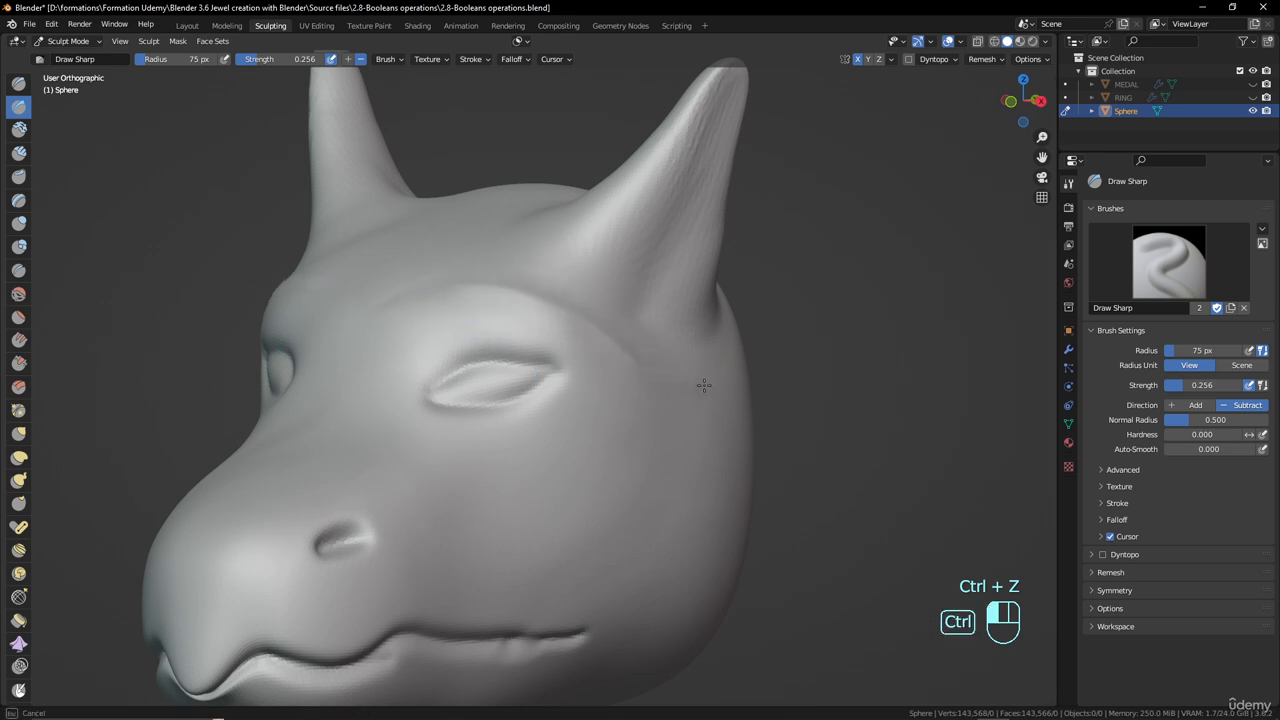
- Raise arched, sharp brow ridges above both eyes toward the ear bases with repeated inverted Draw Sharp strokes
ctrl+drag(466, 286, 429, 282)
mouse_move(385, 319)
ctrl+mouse_down()
mouse_move(443, 286)
mouse_move(429, 283)
mouse_move(463, 300)
mouse_move(366, 314)
mouse_move(479, 287)
ctrl+mouse_up()
ctrl+drag(653, 366, 581, 336)
mouse_move(416, 298)
ctrl+mouse_down()
mouse_move(366, 323)
mouse_move(461, 284)
ctrl+mouse_up()
mouse_move(571, 323)
ctrl+mouse_down()
mouse_move(674, 349)
mouse_move(640, 365)
ctrl+mouse_up()
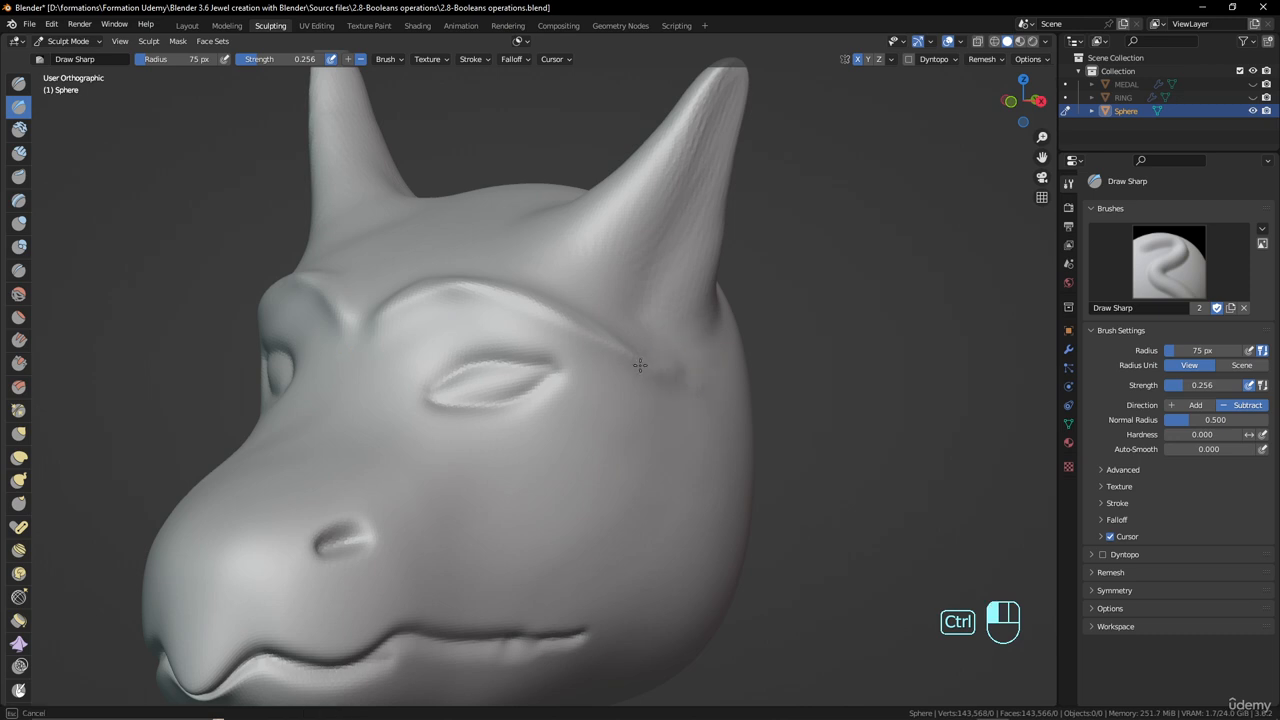
mouse_move(398, 314)
ctrl+mouse_down()
mouse_move(371, 334)
mouse_move(468, 286)
ctrl+mouse_up()
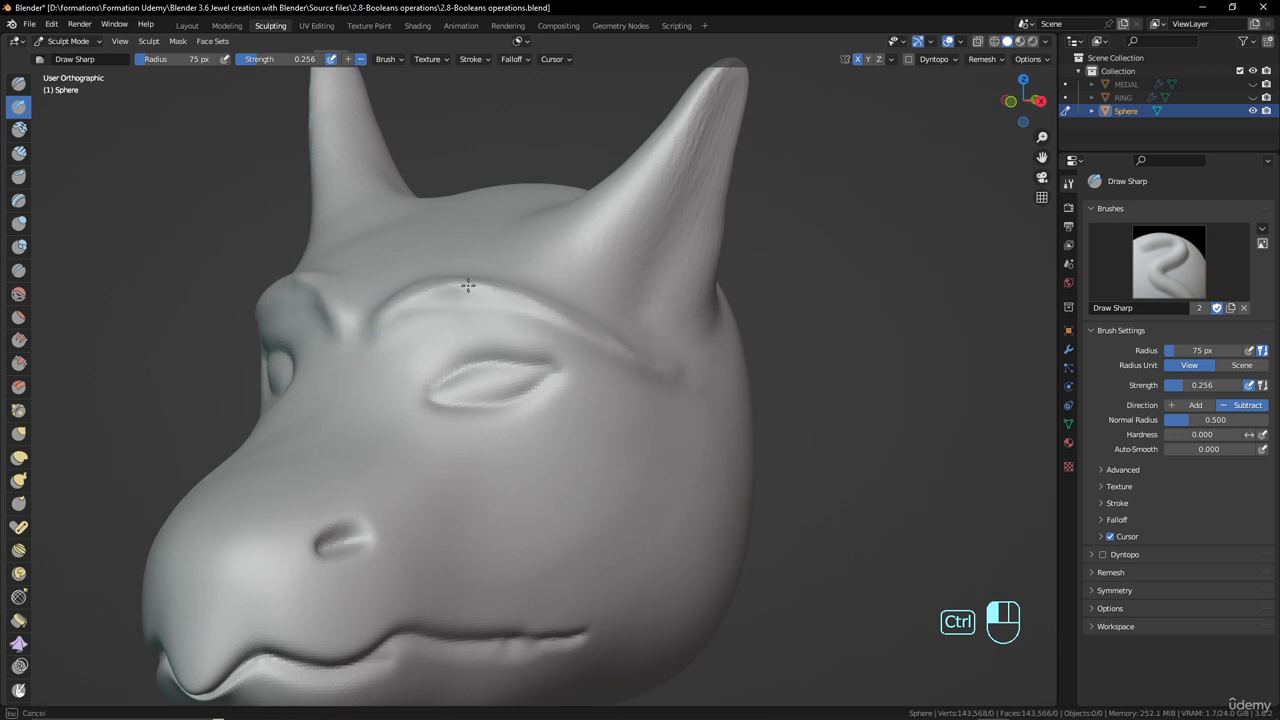
ctrl+drag(619, 341, 642, 354)
- Smooth the brow ridges from their inner ends near the nose bridge to their outer ends below the ears
scroll(535, 338, up, 4)
shift+middle_drag(473, 305, 457, 360)
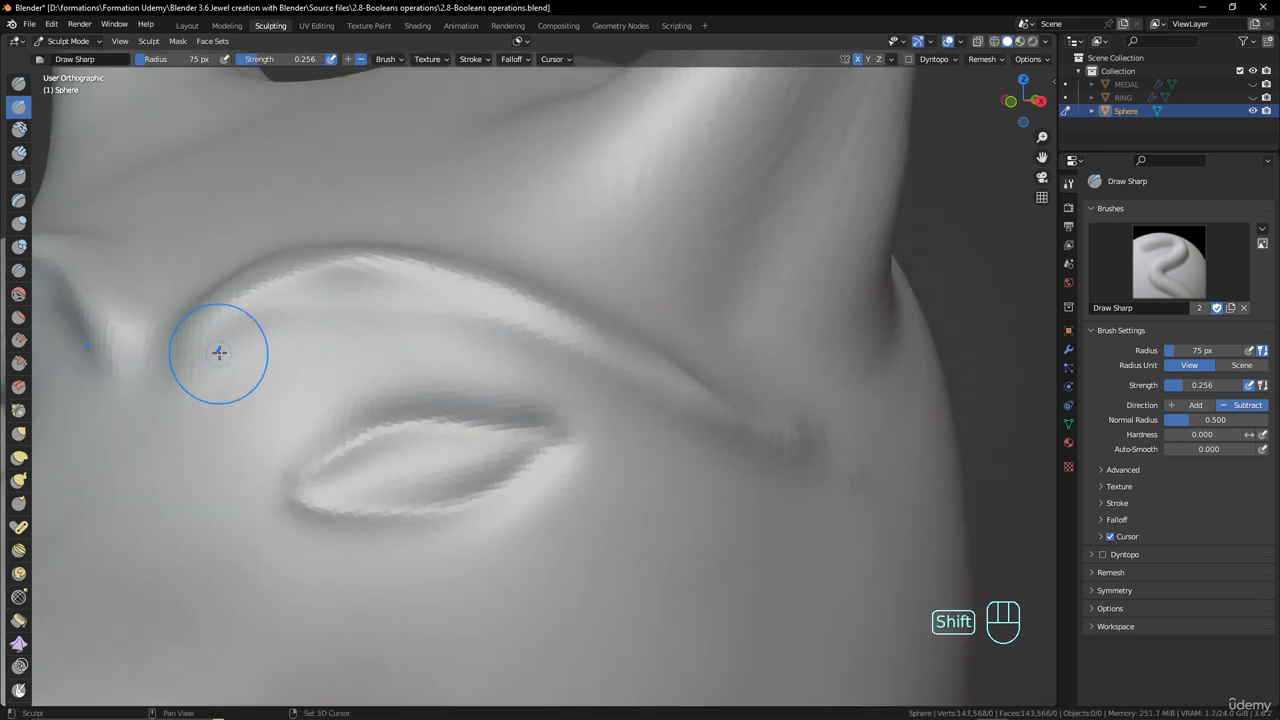
mouse_move(214, 349)
shift+mouse_down()
mouse_move(413, 298)
mouse_move(603, 360)
mouse_move(790, 456)
shift+mouse_up()
scroll(740, 460, down, 10)
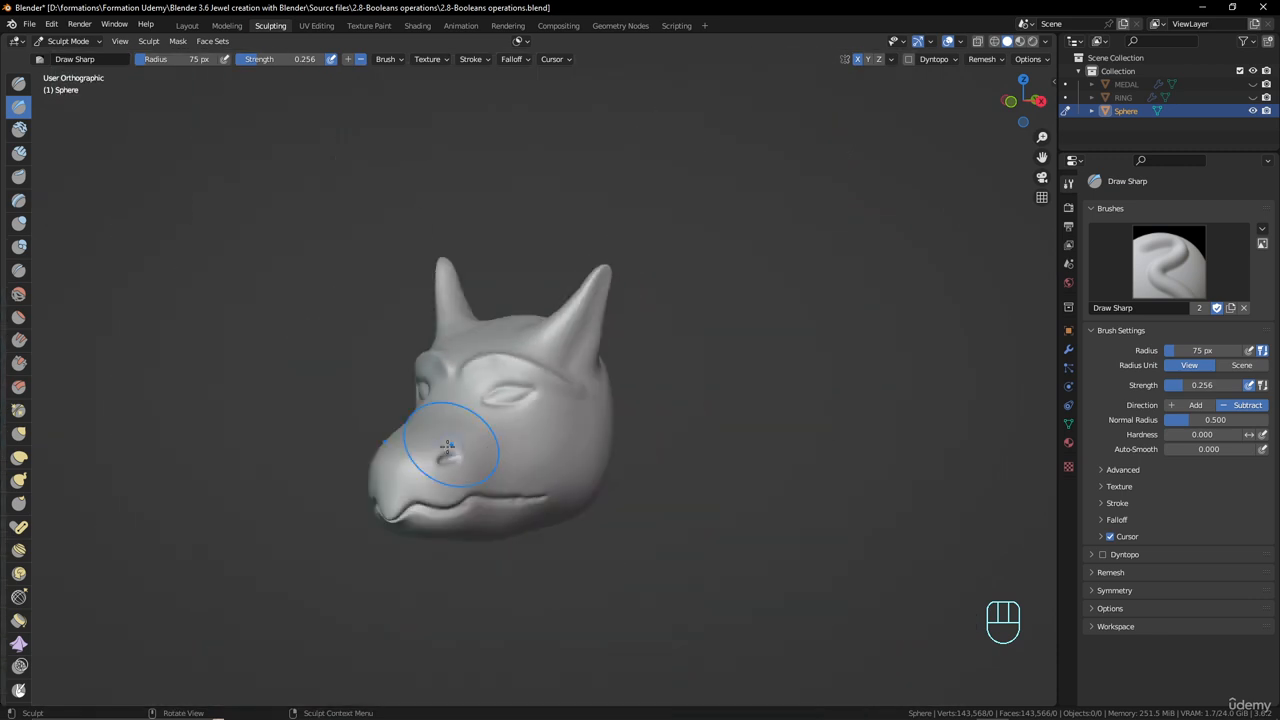
- Smooth the surface along the brow ridge between the inner end above the nose bridge and the ear base
middle_drag(446, 451, 422, 474)
scroll(546, 410, up, 5)
scroll(550, 403, up, 8)
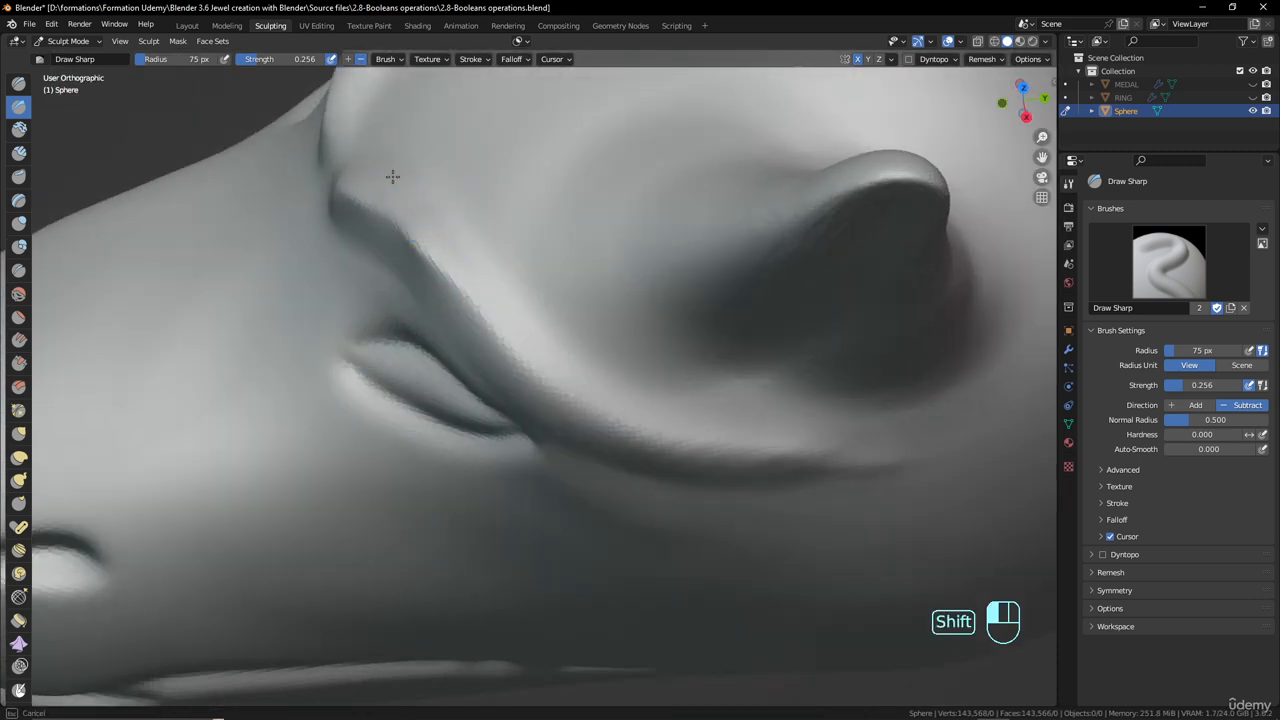
mouse_move(556, 341)
shift+mouse_down()
mouse_move(674, 414)
mouse_move(920, 414)
mouse_move(650, 515)
shift+mouse_up()
- Raise a sharp ridge on each side of the snout, from below the inner eye corner to the nose tip, using inverted Draw Sharp strokes
scroll(590, 425, down, 6)
middle_drag(577, 455, 640, 378)
scroll(540, 460, up, 3)
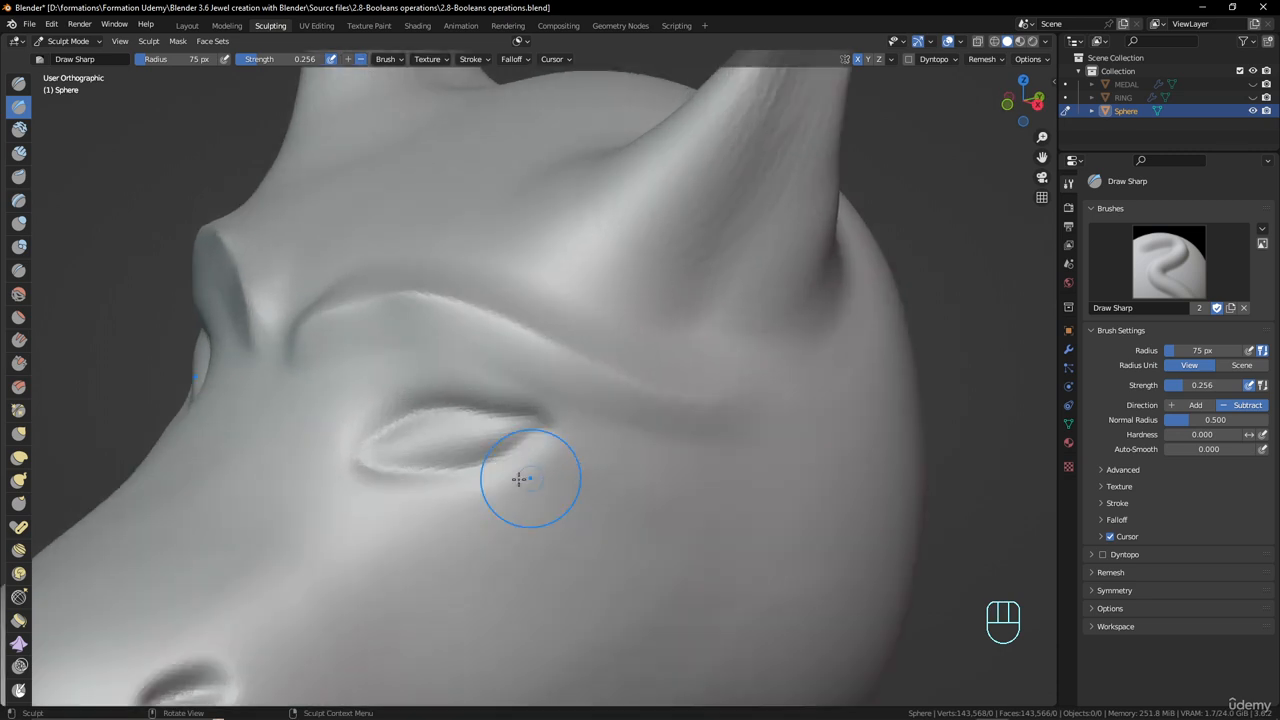
shift+middle_drag(515, 482, 650, 307)
mouse_move(348, 340)
middle_down()
mouse_move(405, 354)
mouse_move(341, 301)
middle_up()
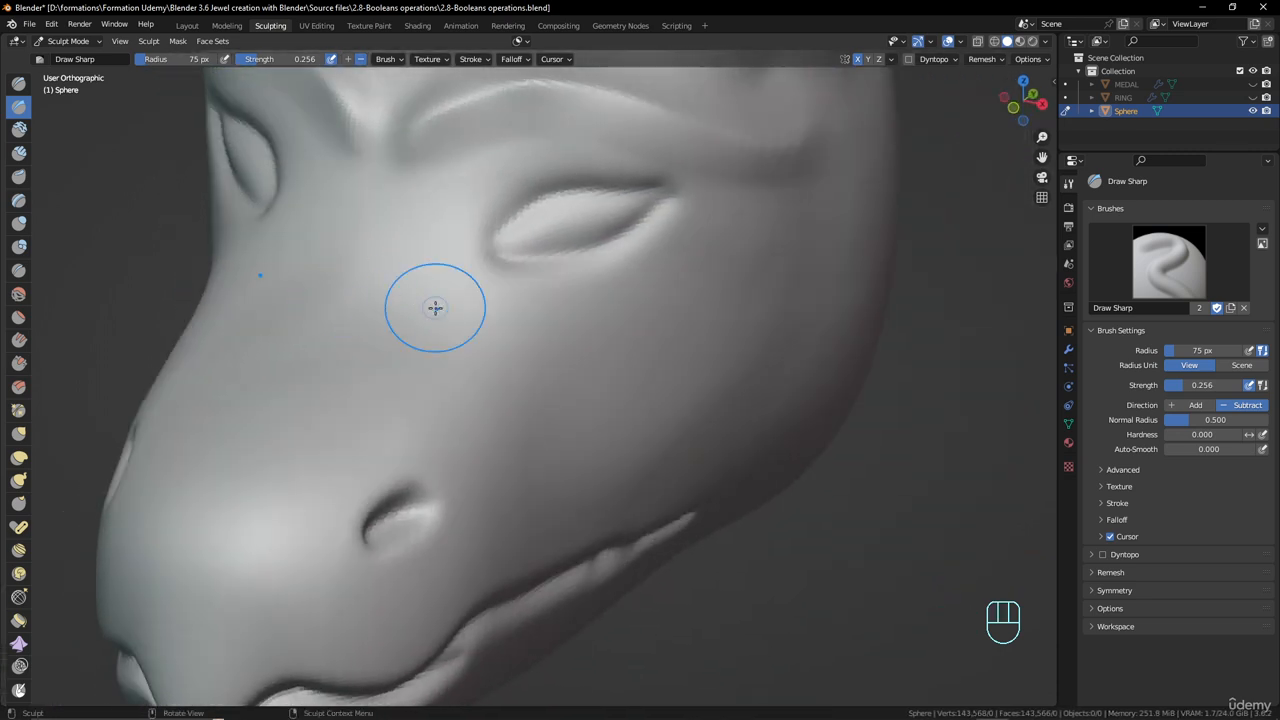
middle_drag(492, 325, 429, 311)
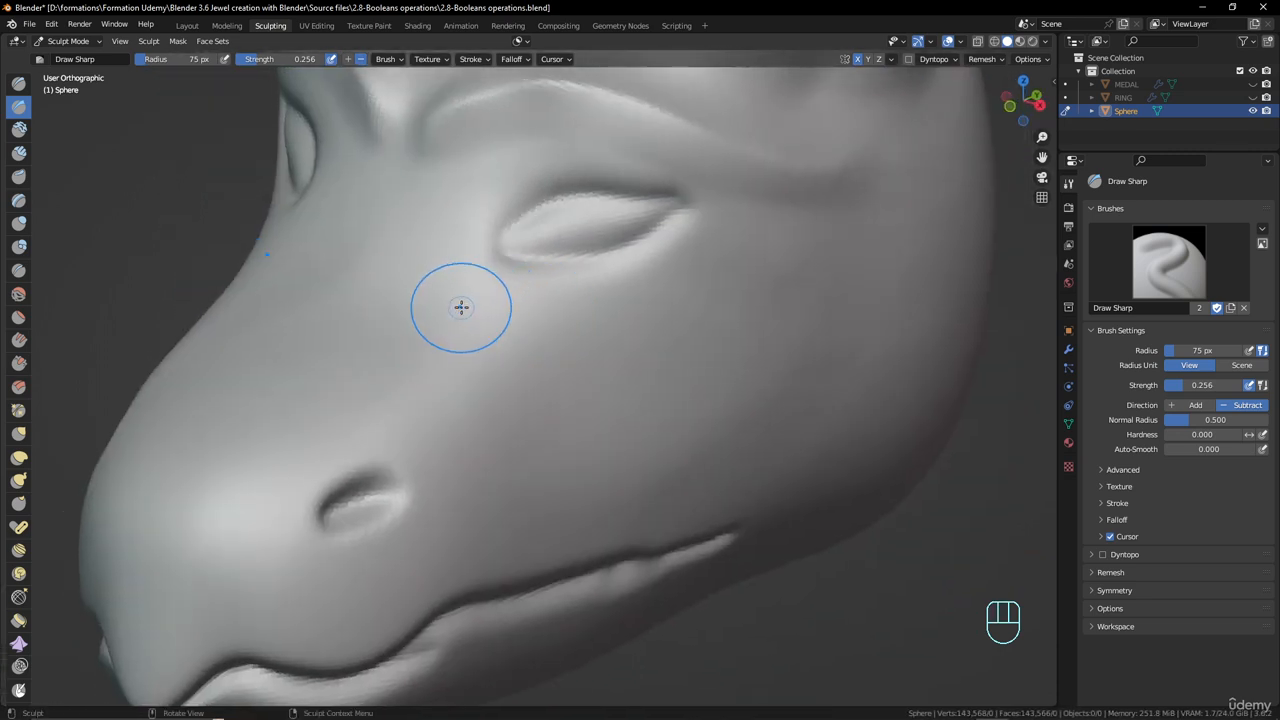
ctrl+middle_drag(459, 297, 480, 315)
key(ctrl)
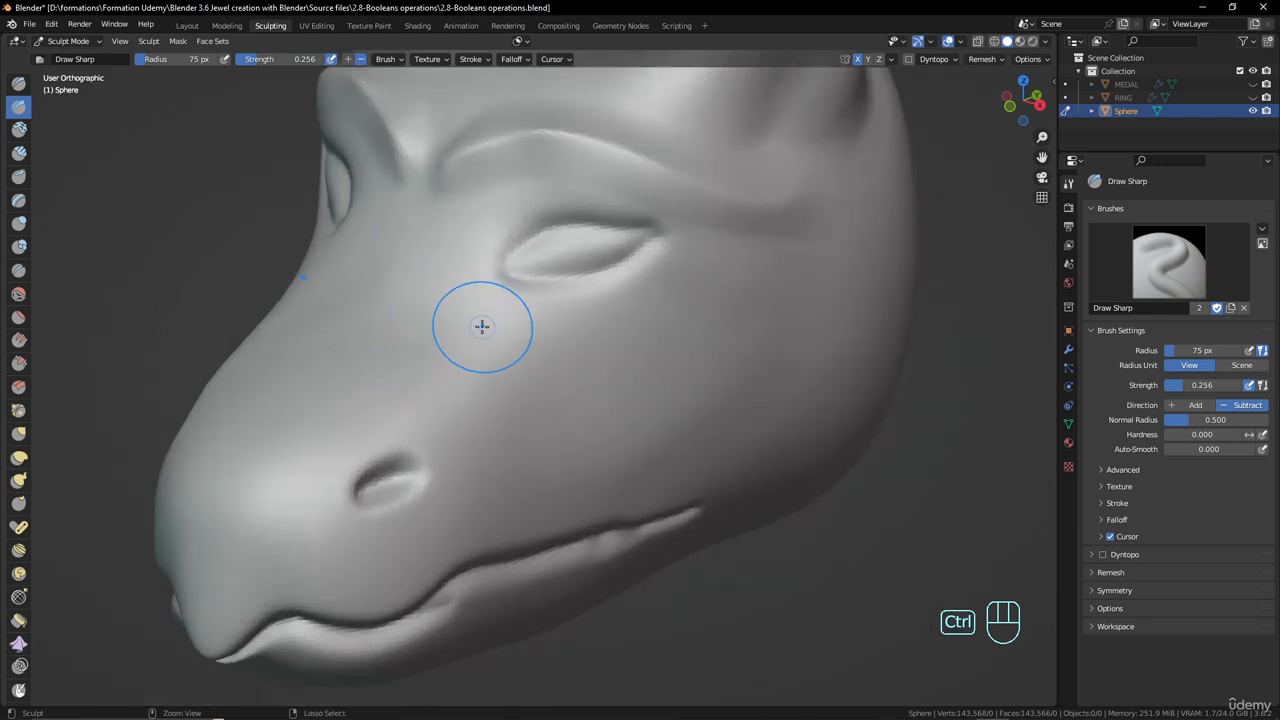
ctrl+drag(467, 326, 452, 339)
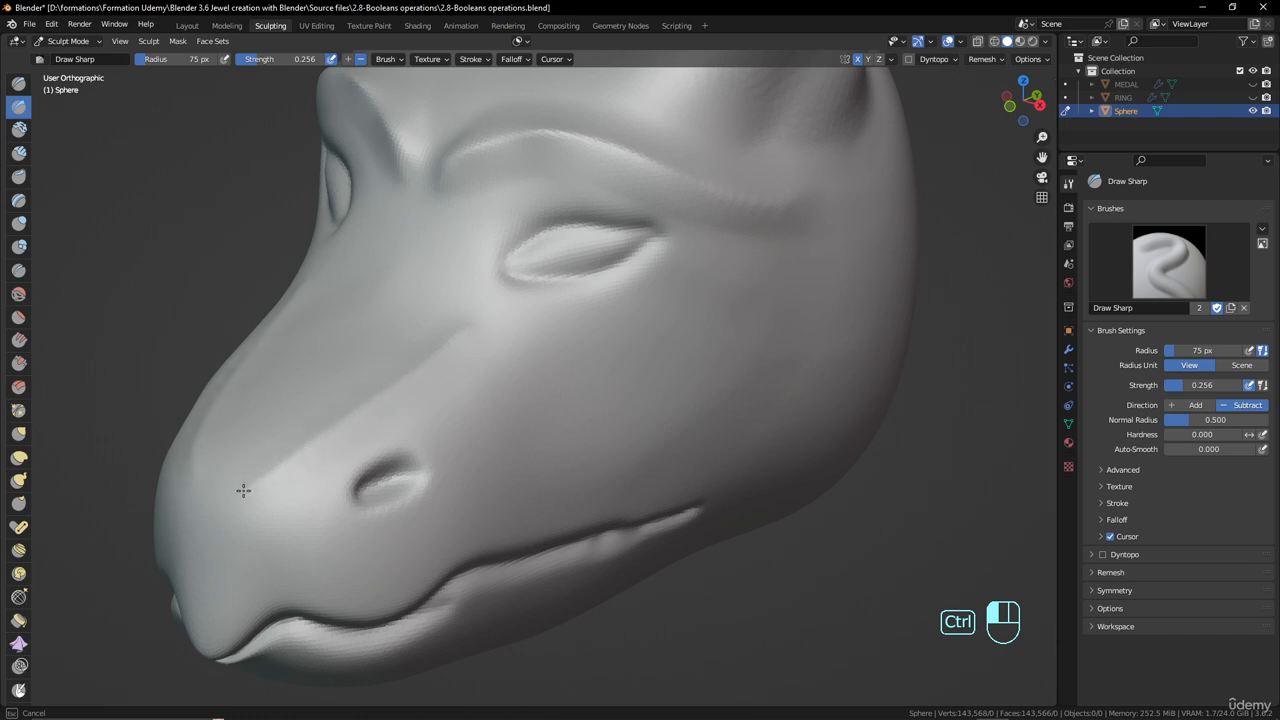
ctrl+drag(205, 549, 207, 547)
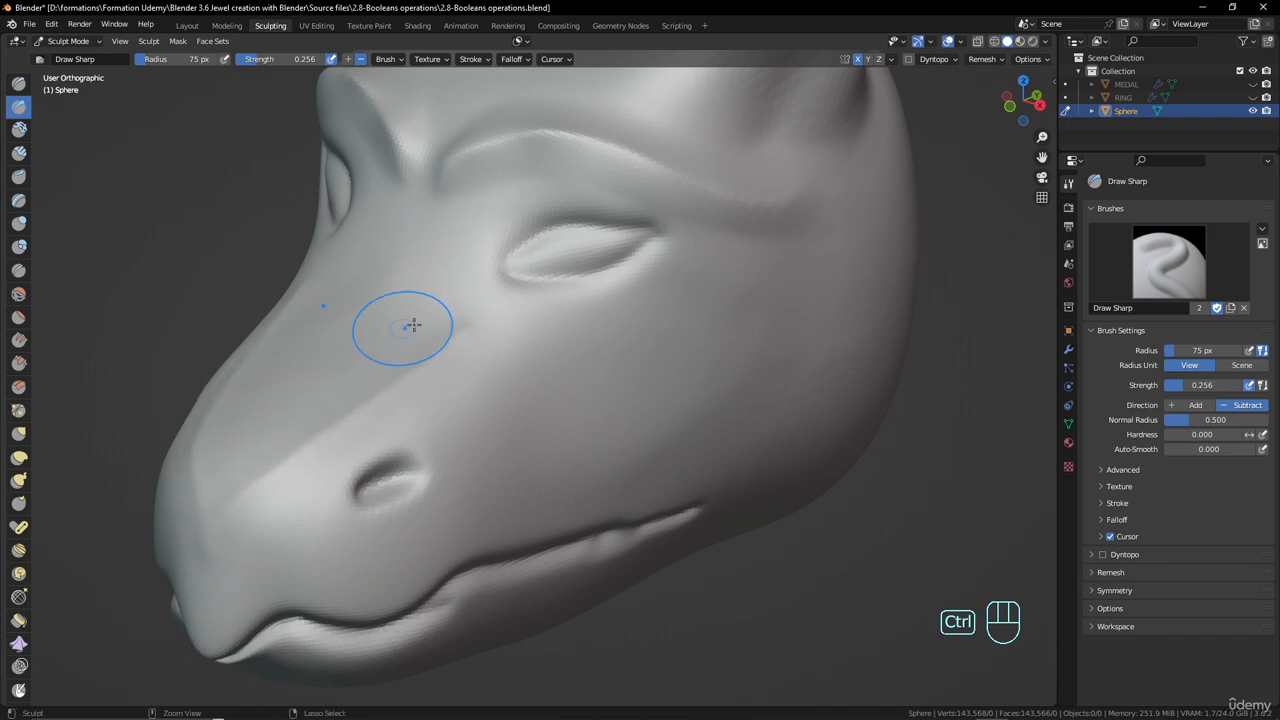
- Extend the snout ridge into a curved cheek ridge sweeping beneath the eye toward the back of the head with inverted Draw Sharp strokes
ctrl+drag(450, 343, 475, 331)
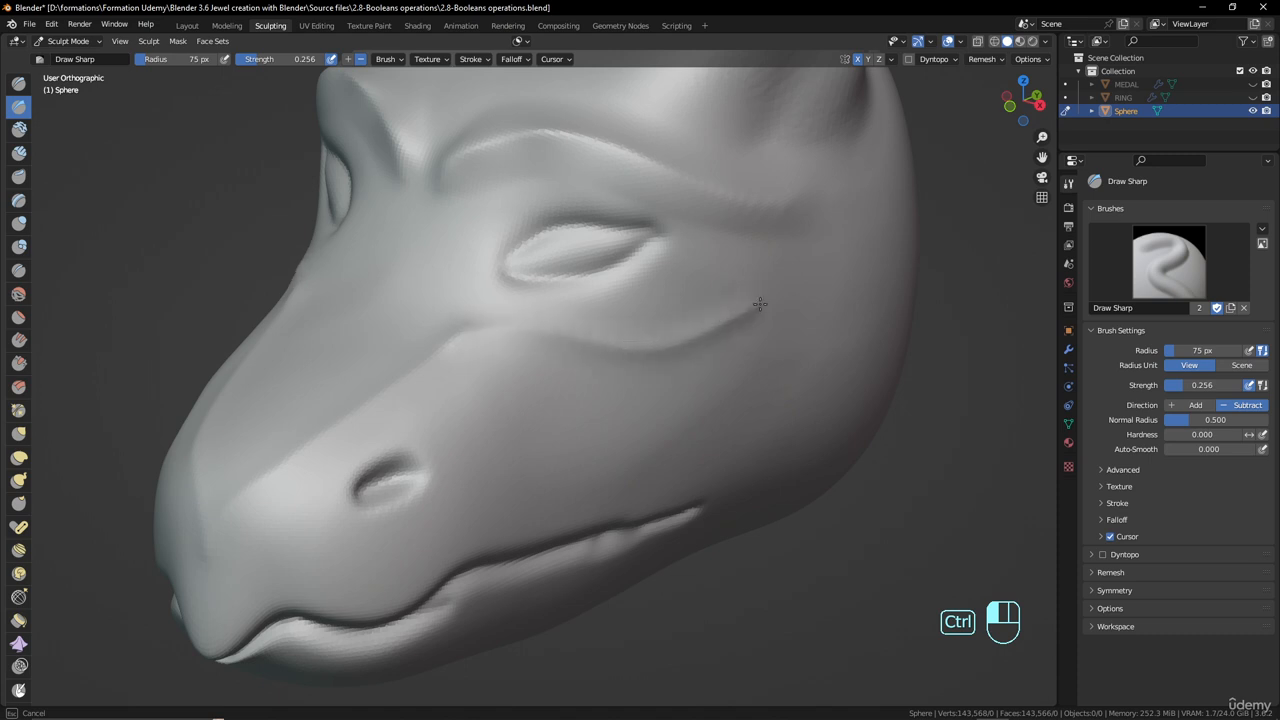
ctrl+drag(760, 304, 812, 288)
scroll(648, 389, up, 3)
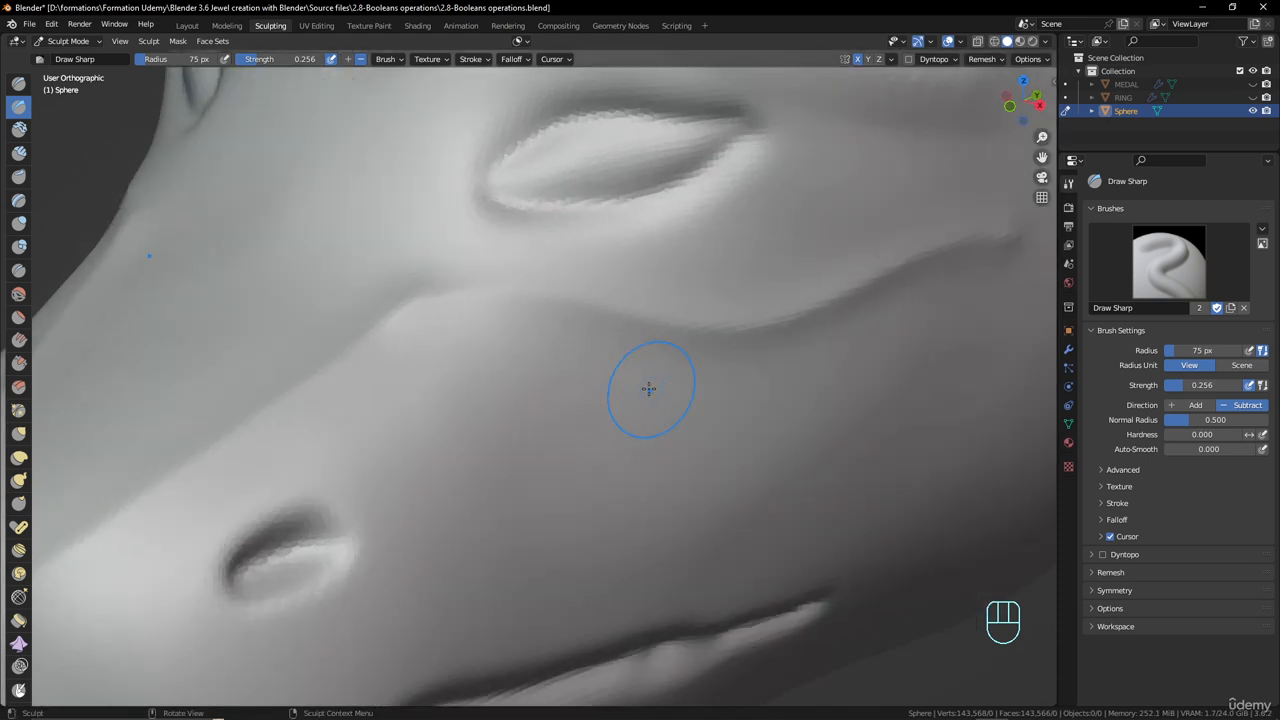
scroll(600, 338, down, 3)
- Smooth the cheek ridge beneath the eye and the snout ridge down to the nose tip
middle_drag(716, 422, 703, 386)
scroll(739, 400, up, 2)
mouse_move(888, 360)
shift+mouse_down()
mouse_move(946, 366)
mouse_move(772, 400)
shift+mouse_up()
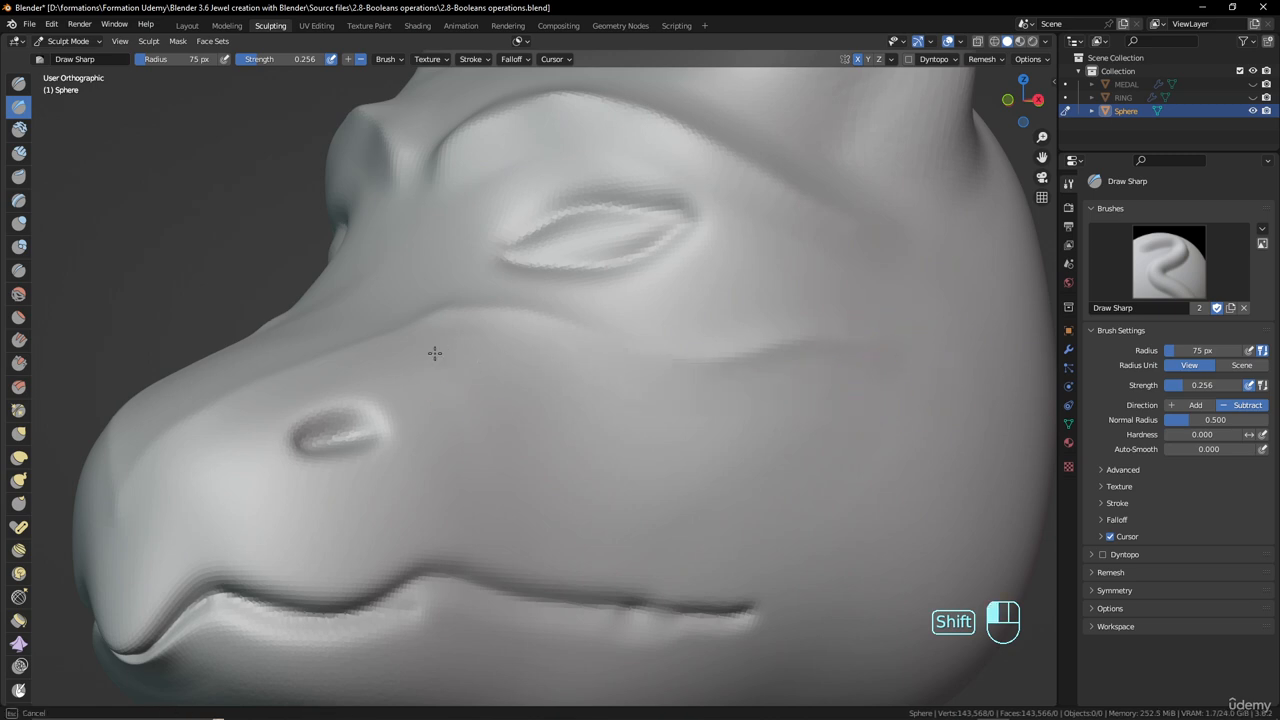
middle_drag(286, 337, 380, 374)
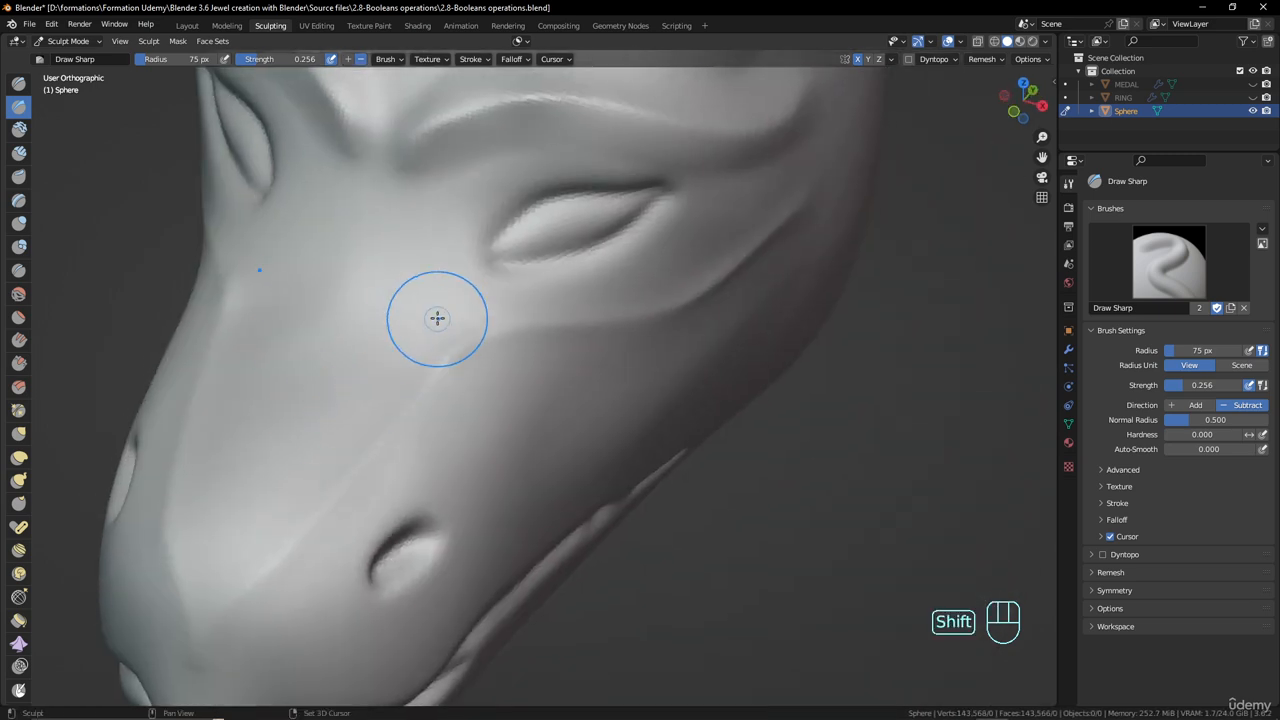
shift+drag(437, 318, 346, 398)
shift+drag(213, 568, 210, 575)
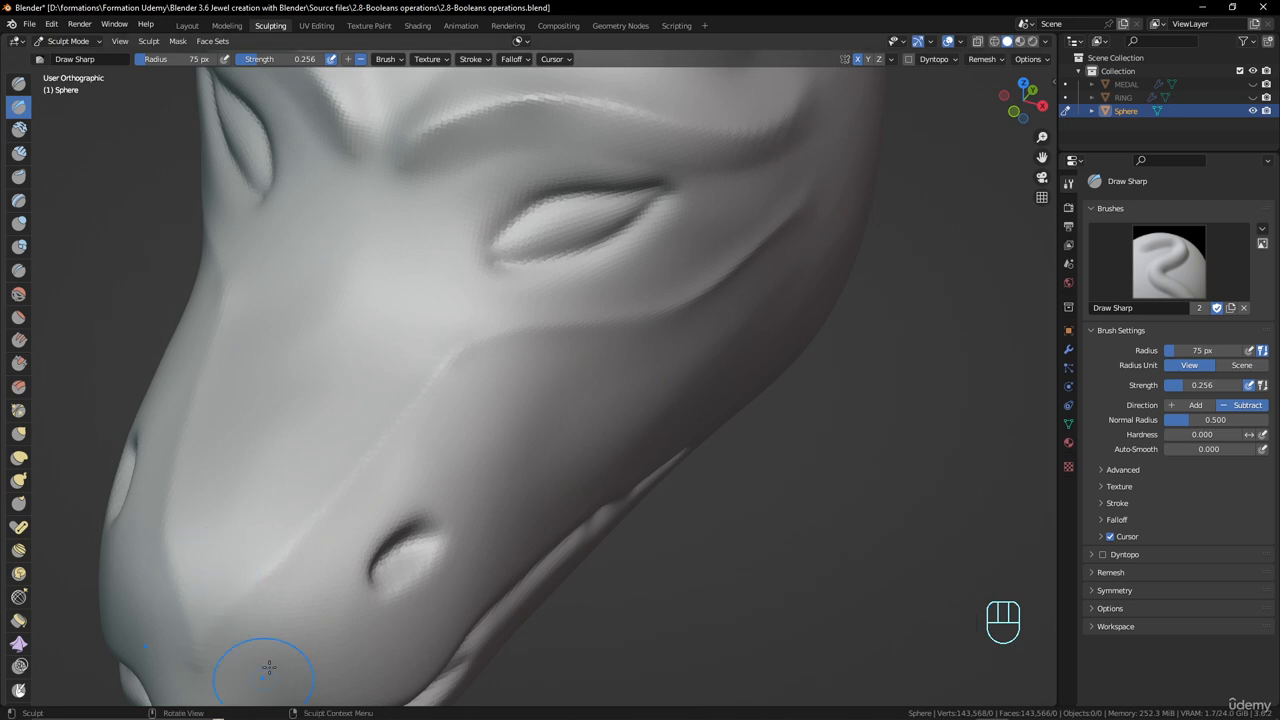
mouse_move(288, 561)
middle_down()
mouse_move(283, 543)
mouse_move(194, 643)
middle_up()
- Examine the snout, cheek ridges and brow of the whole head from several angles
scroll(430, 562, down, 5)
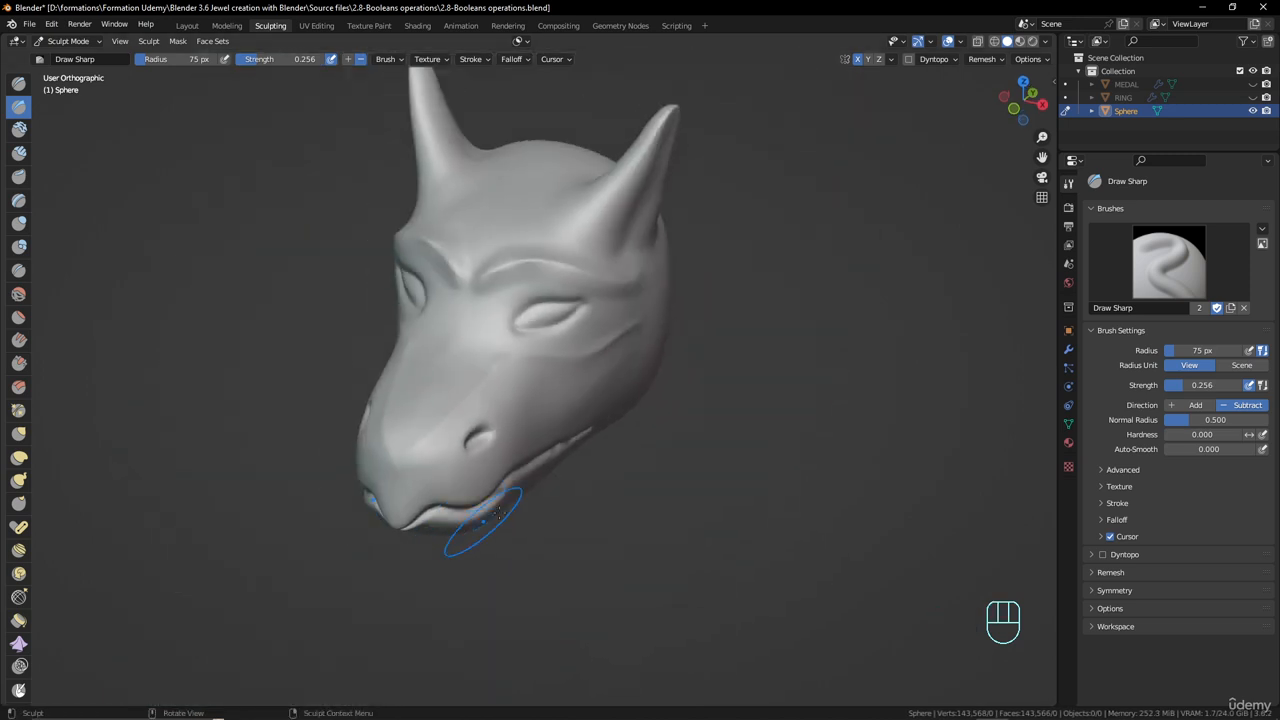
middle_drag(480, 531, 420, 437)
scroll(428, 415, up, 3)
scroll(457, 320, down, 3)
middle_drag(465, 320, 496, 286)
scroll(560, 277, up, 4)
shift+middle_drag(572, 275, 552, 325)
mouse_move(552, 325)
middle_down()
mouse_move(489, 354)
mouse_move(600, 300)
mouse_move(554, 303)
middle_up()
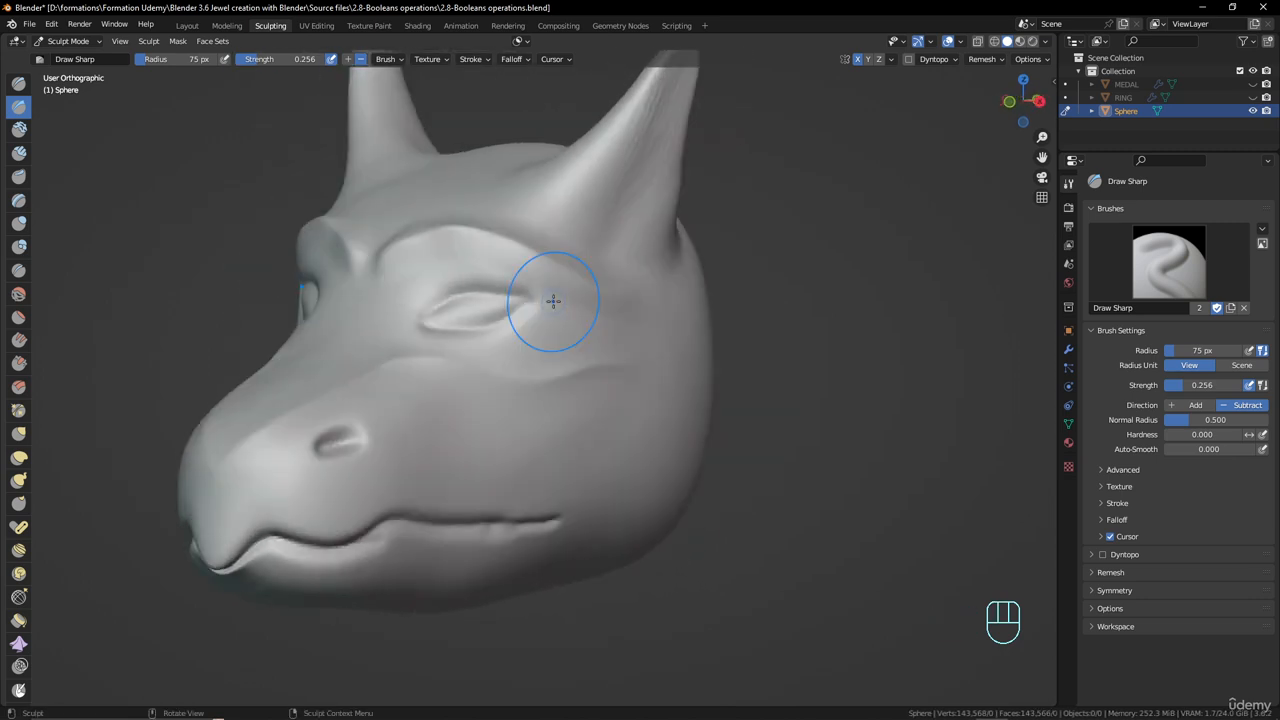
scroll(552, 303, down, 2)
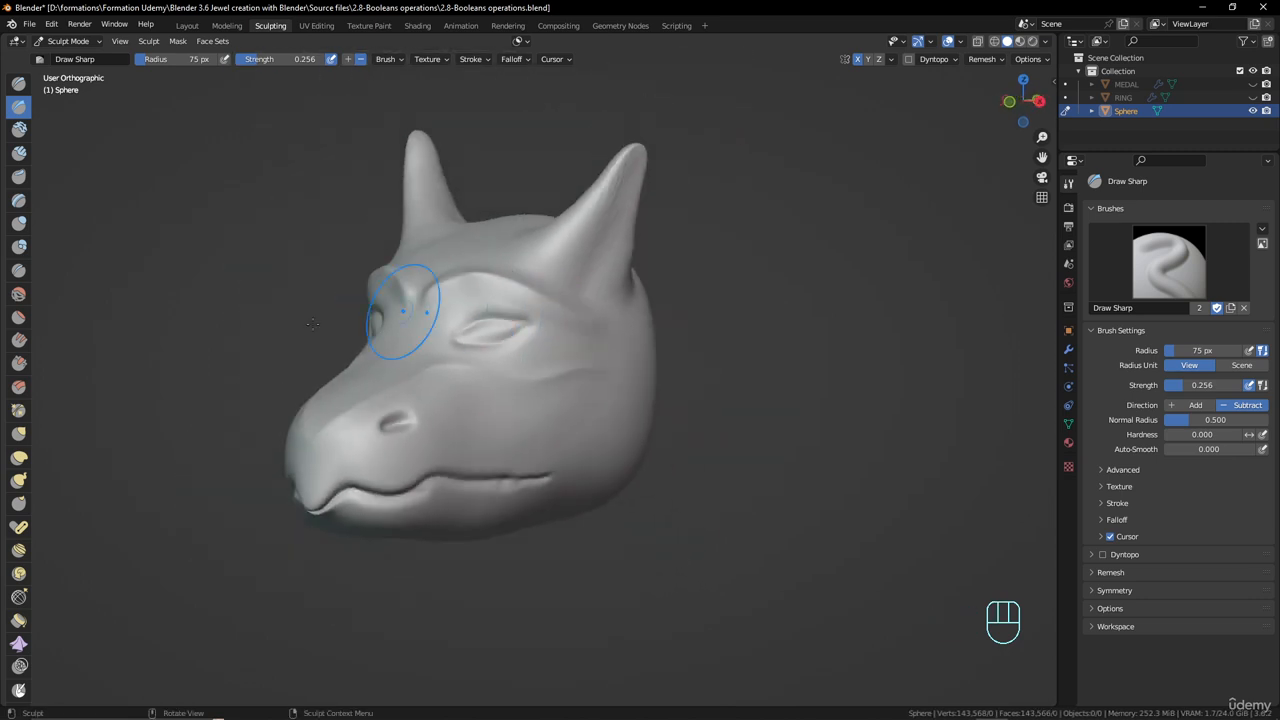
- Switch to the Snake Hook brush and enable dynamic topology (Dyntopo) for the head
click(18, 481)
scroll(674, 368, up, 3)
shift+middle_drag(666, 270, 566, 412)
scroll(566, 412, down, 3)
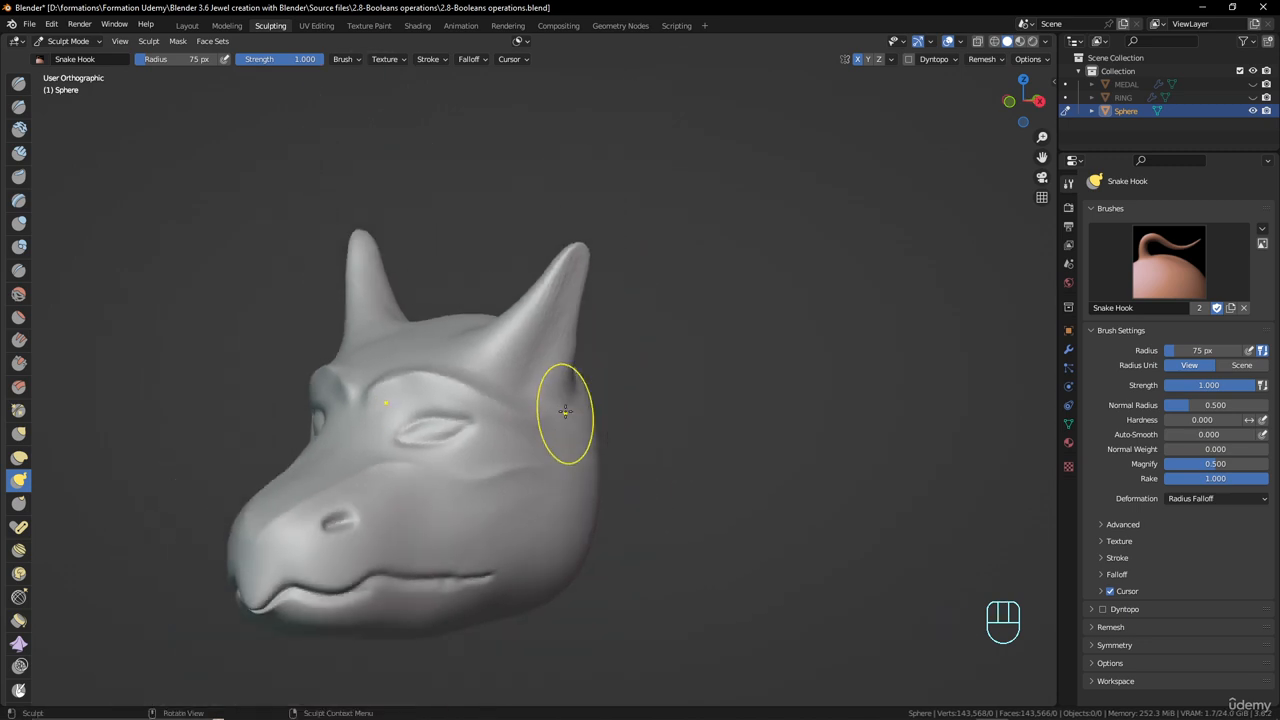
middle_drag(518, 332, 553, 347)
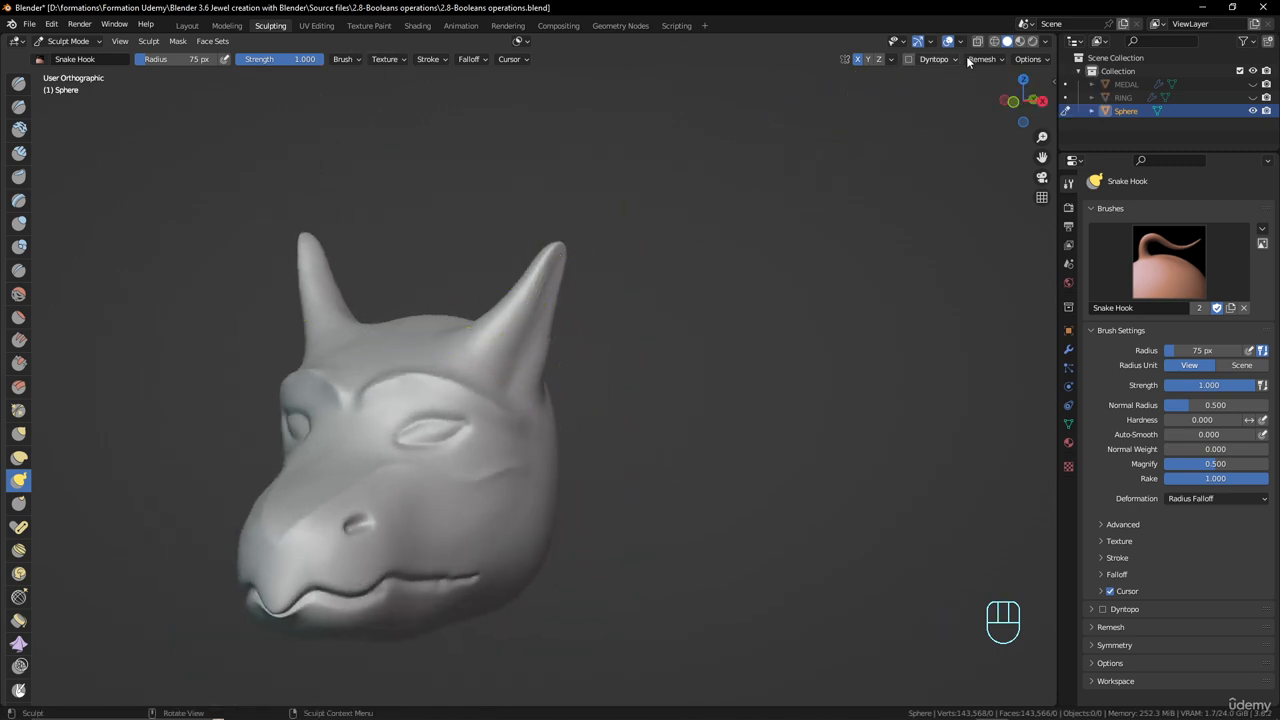
click(909, 60)
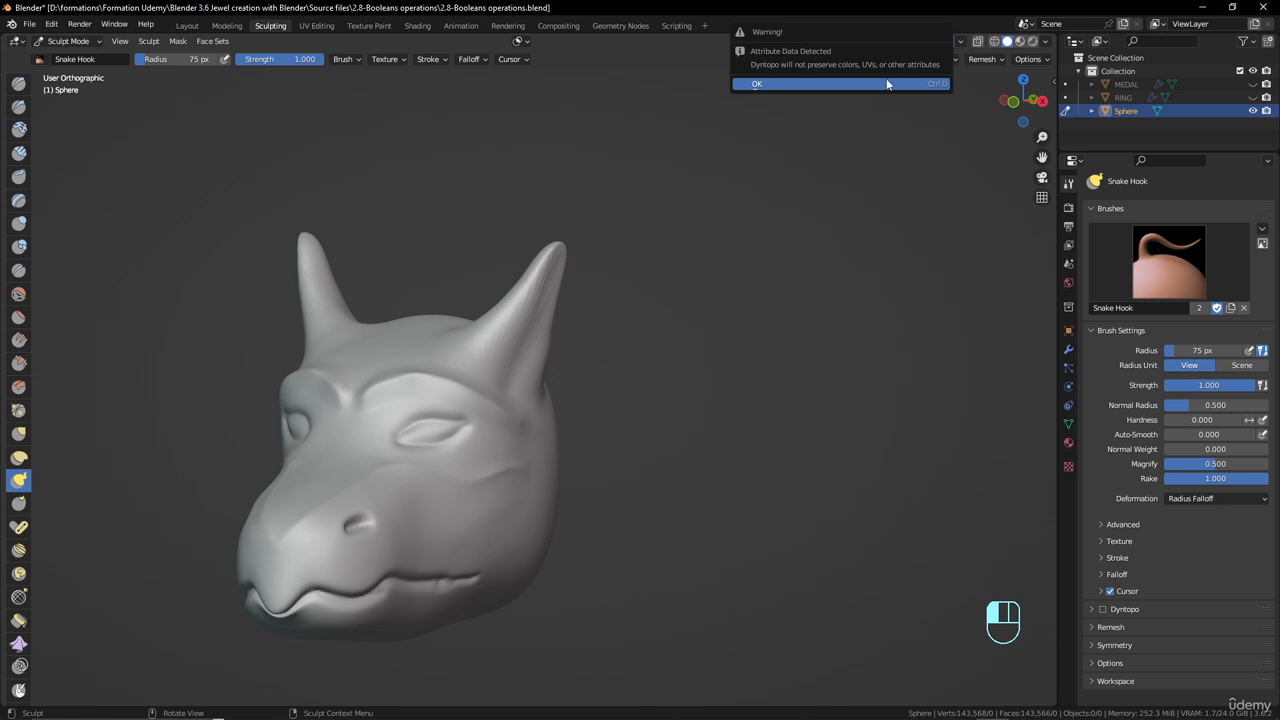
click(885, 82)
- Set the Dyntopo constant detail resolution by sampling the mesh on top of the head near the ear
scroll(586, 320, up, 4)
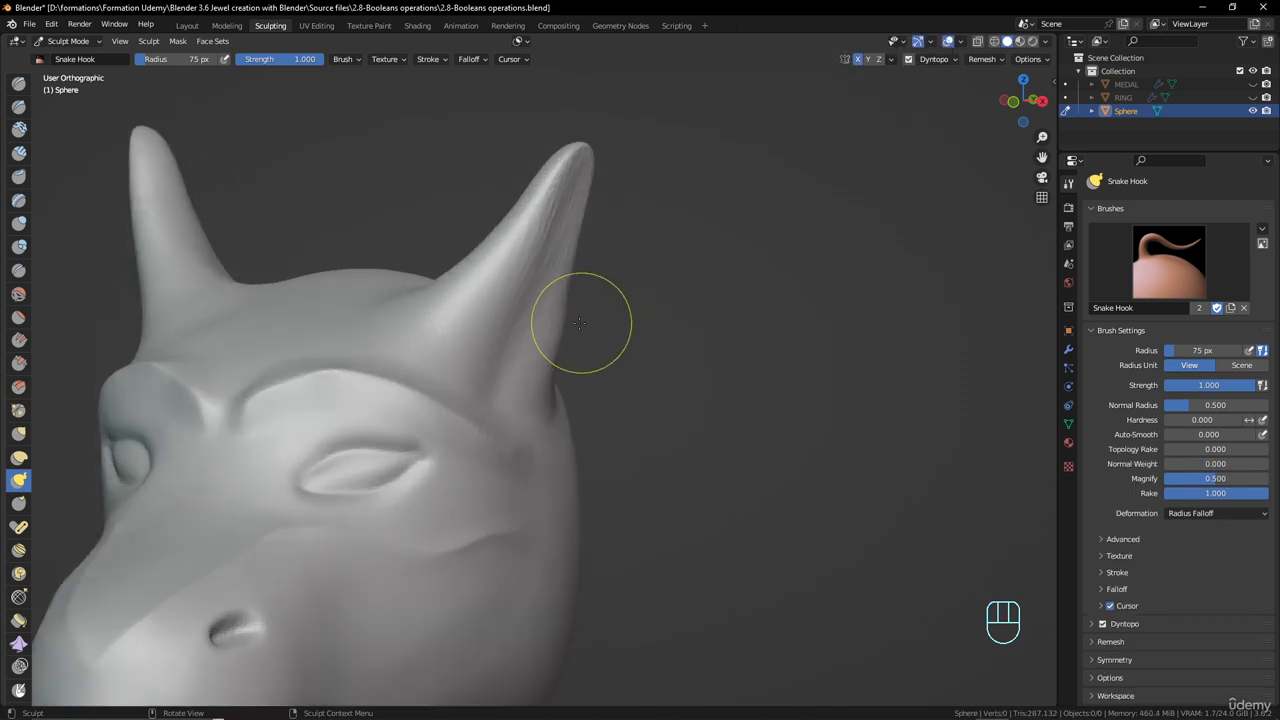
scroll(518, 315, down, 2)
shift+middle_drag(518, 315, 612, 261)
click(941, 61)
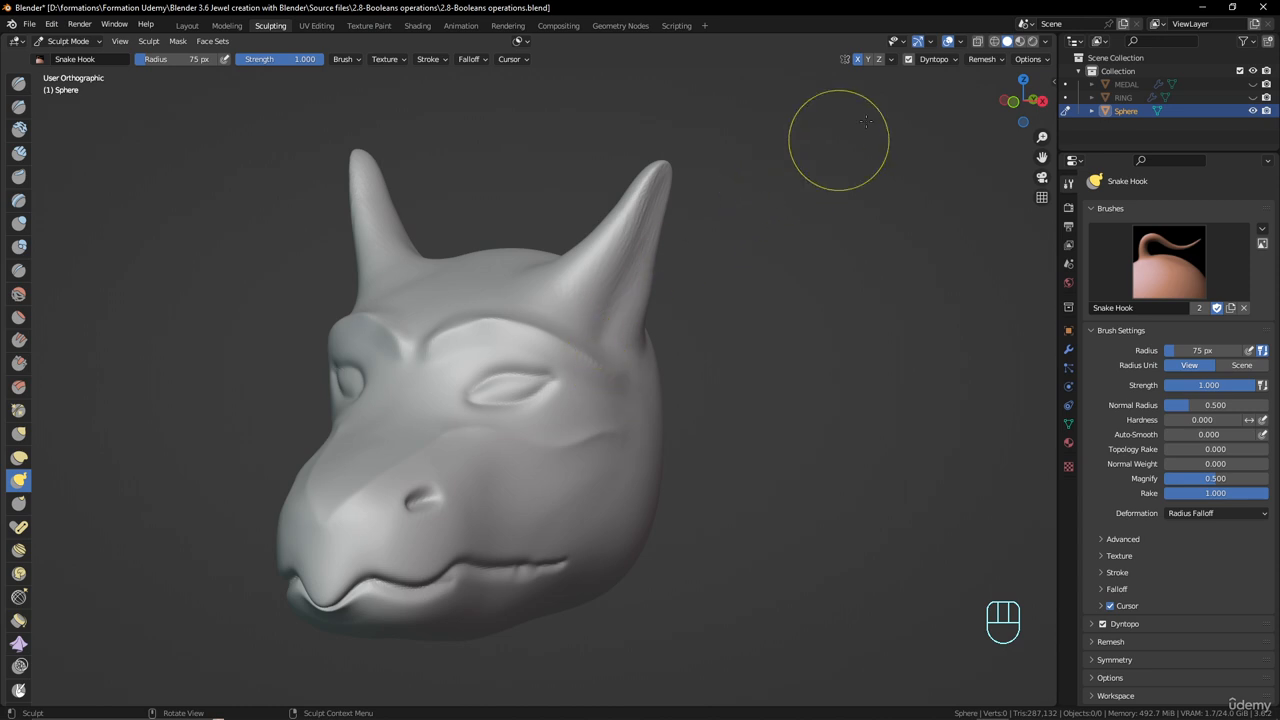
click(932, 62)
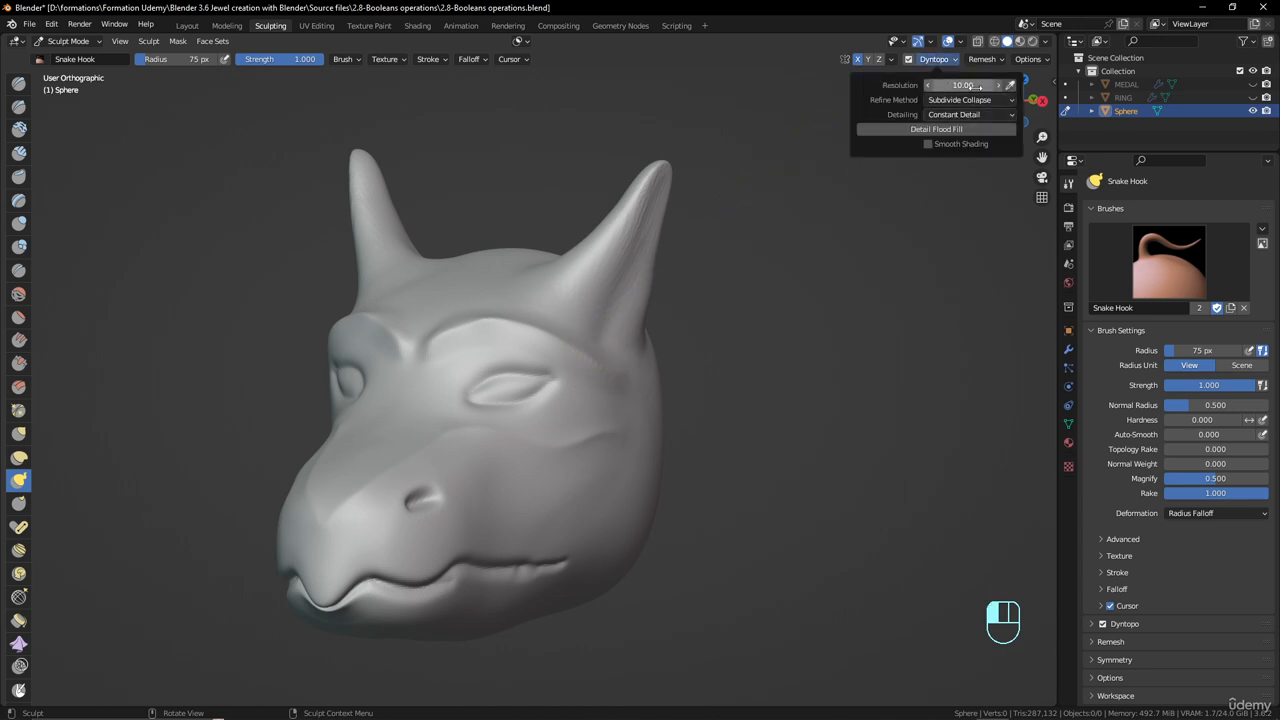
click(1011, 86)
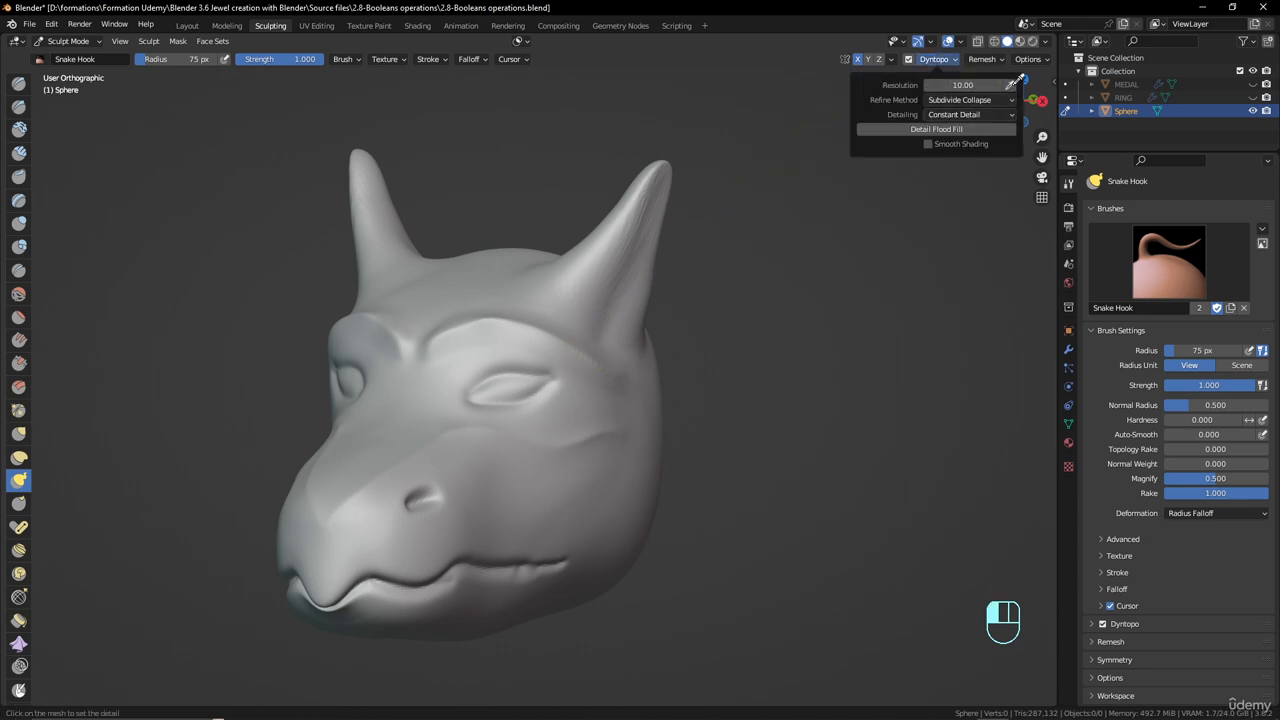
click(516, 276)
click(938, 62)
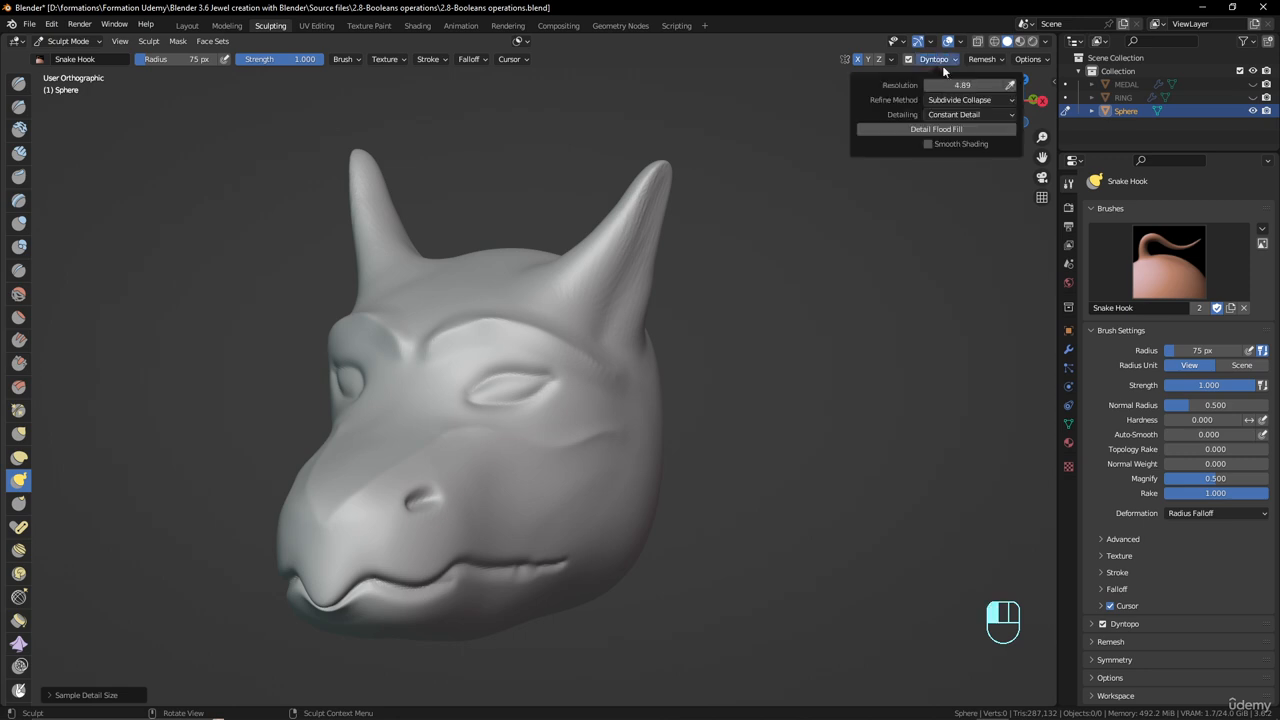
- Pull a long, thin, upward-curving horn out of each side of the head behind the eye with Snake Hook
scroll(600, 331, down, 2)
mouse_move(600, 331)
middle_down()
mouse_move(606, 371)
mouse_move(559, 347)
mouse_move(504, 399)
mouse_move(529, 412)
mouse_move(509, 429)
mouse_move(543, 486)
middle_up()
scroll(559, 347, up, 3)
scroll(503, 407, down, 1)
scroll(666, 420, up, 5)
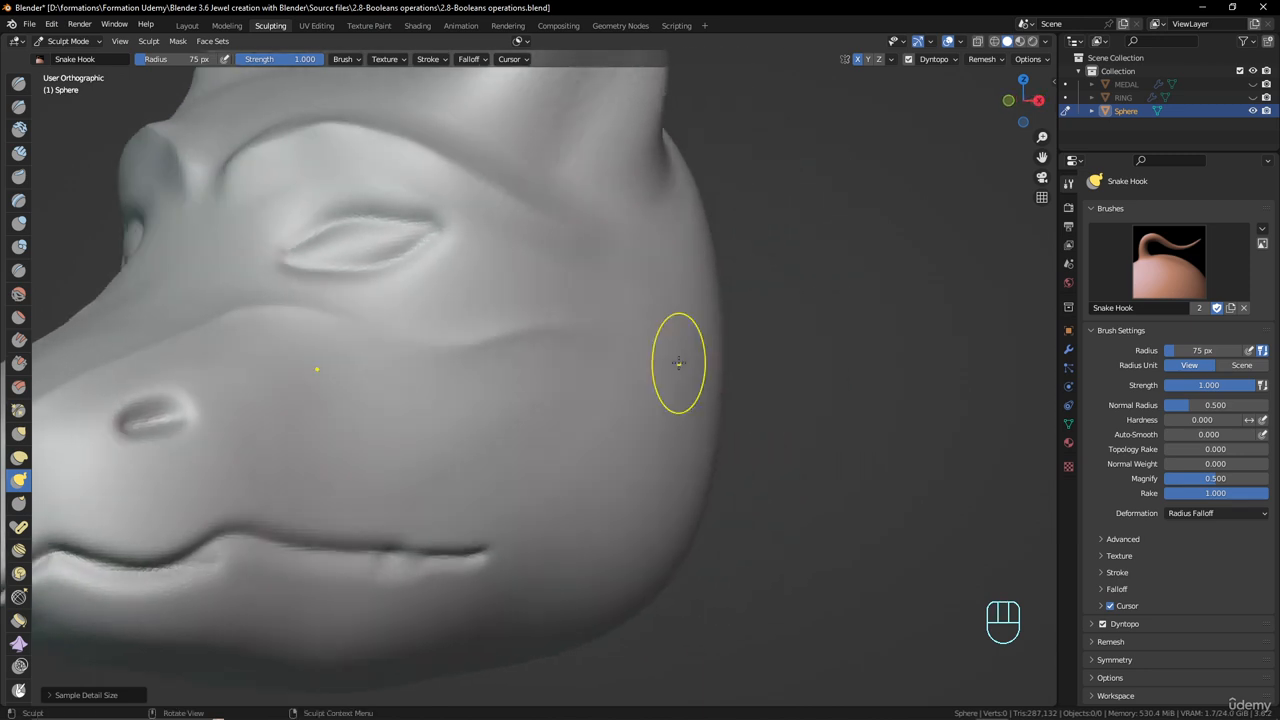
scroll(677, 363, down, 5)
middle_drag(677, 363, 586, 376)
drag(555, 360, 593, 327)
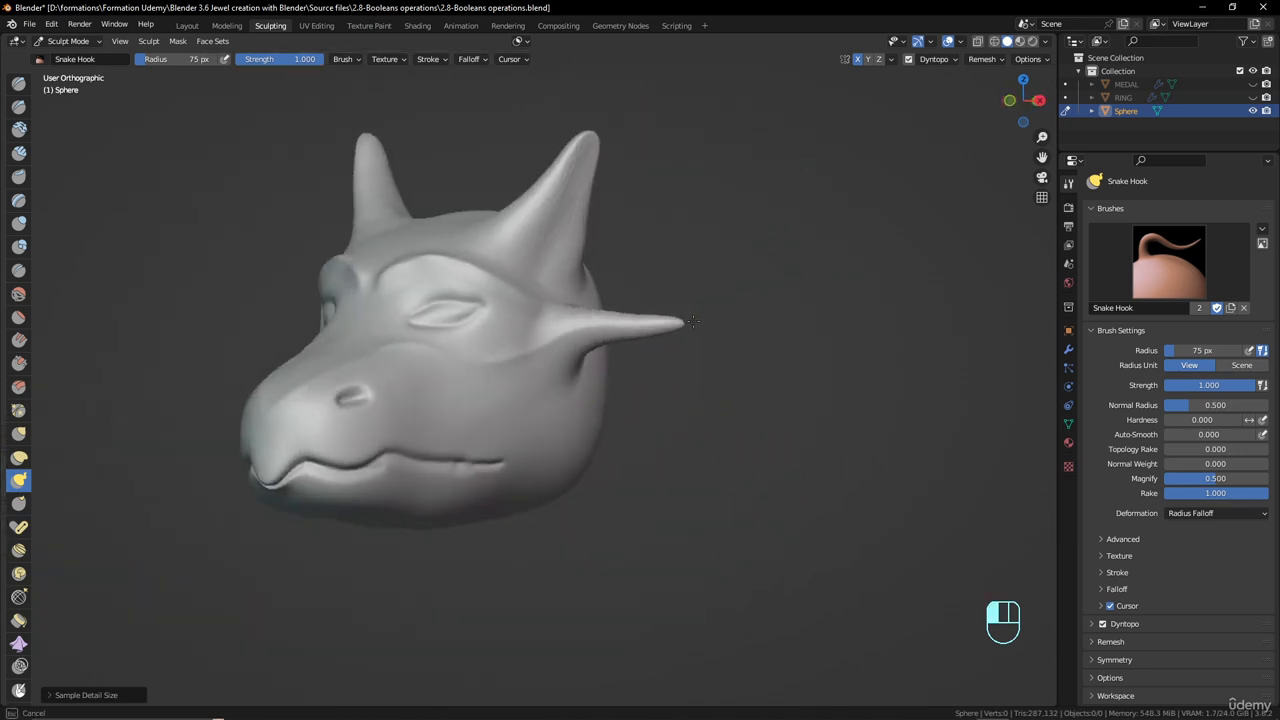
drag(733, 306, 739, 301)
- Pull a tusk out of each cheek behind the mouth corner, curving it backward, down and forward beneath the jaw with Snake Hook
scroll(600, 400, up, 2)
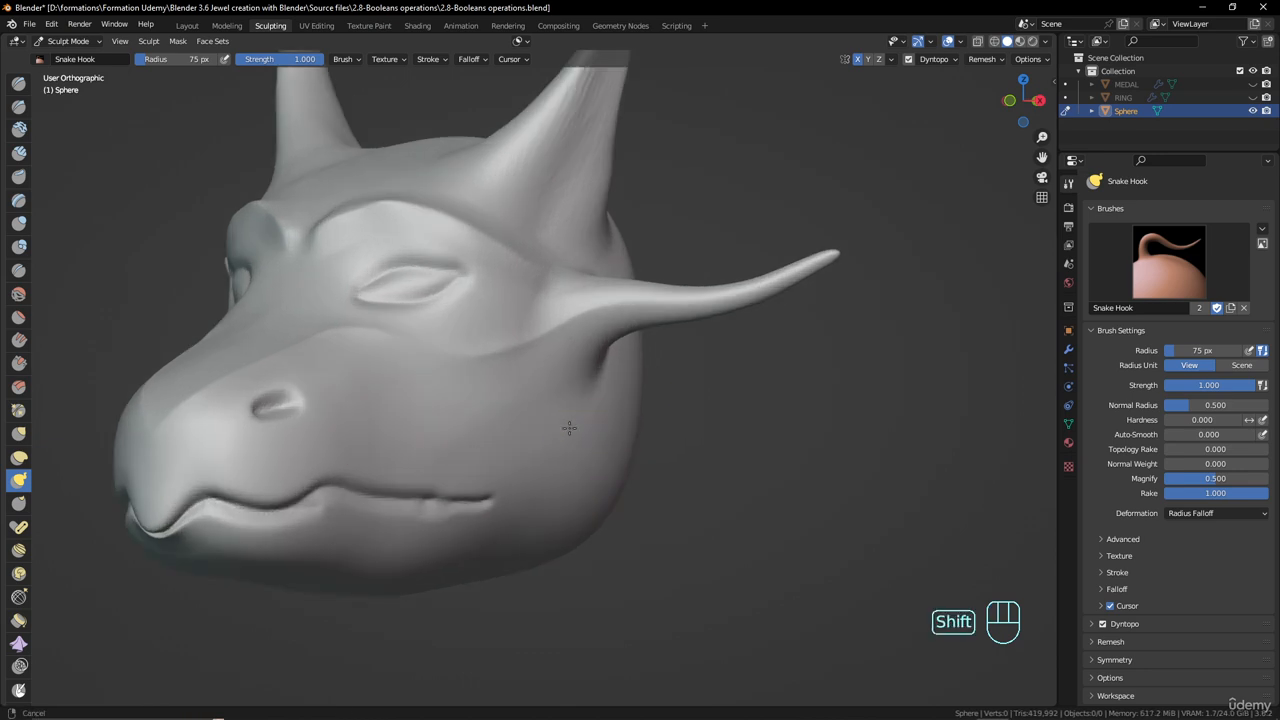
shift+middle_drag(569, 426, 505, 352)
mouse_move(505, 352)
middle_down()
mouse_move(434, 363)
mouse_move(471, 397)
middle_up()
scroll(528, 381, down, 1)
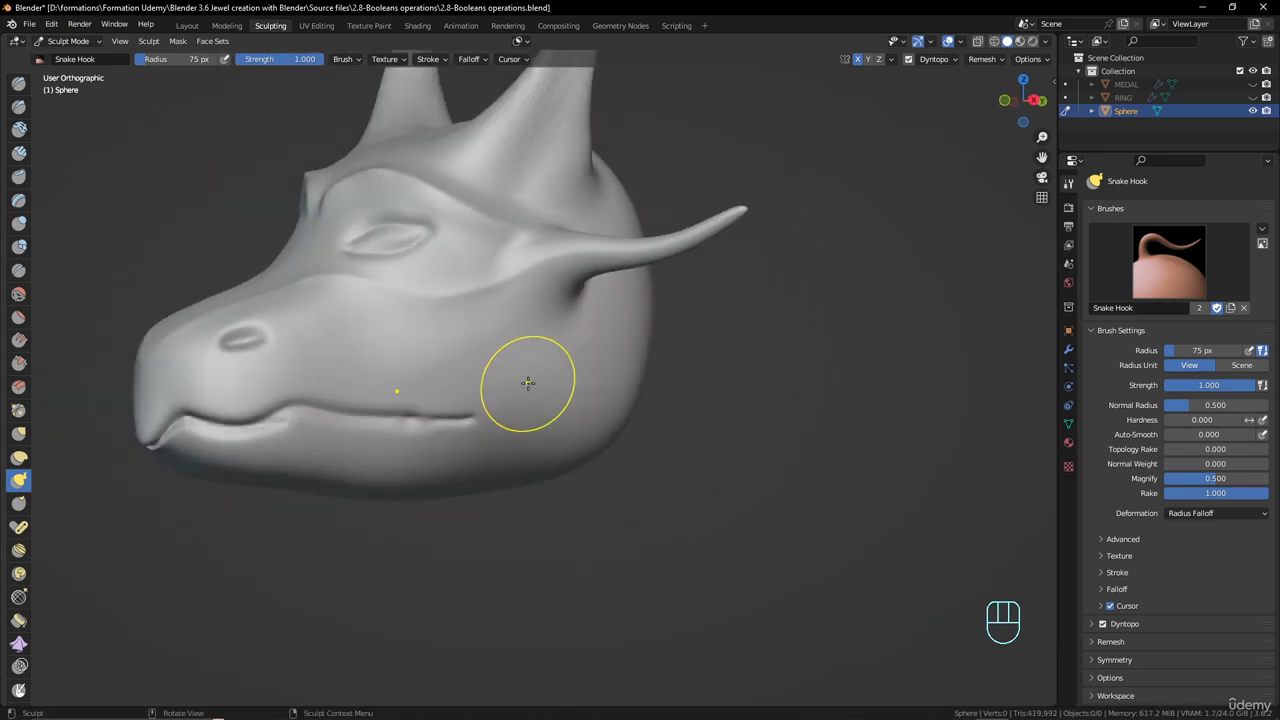
drag(519, 379, 597, 389)
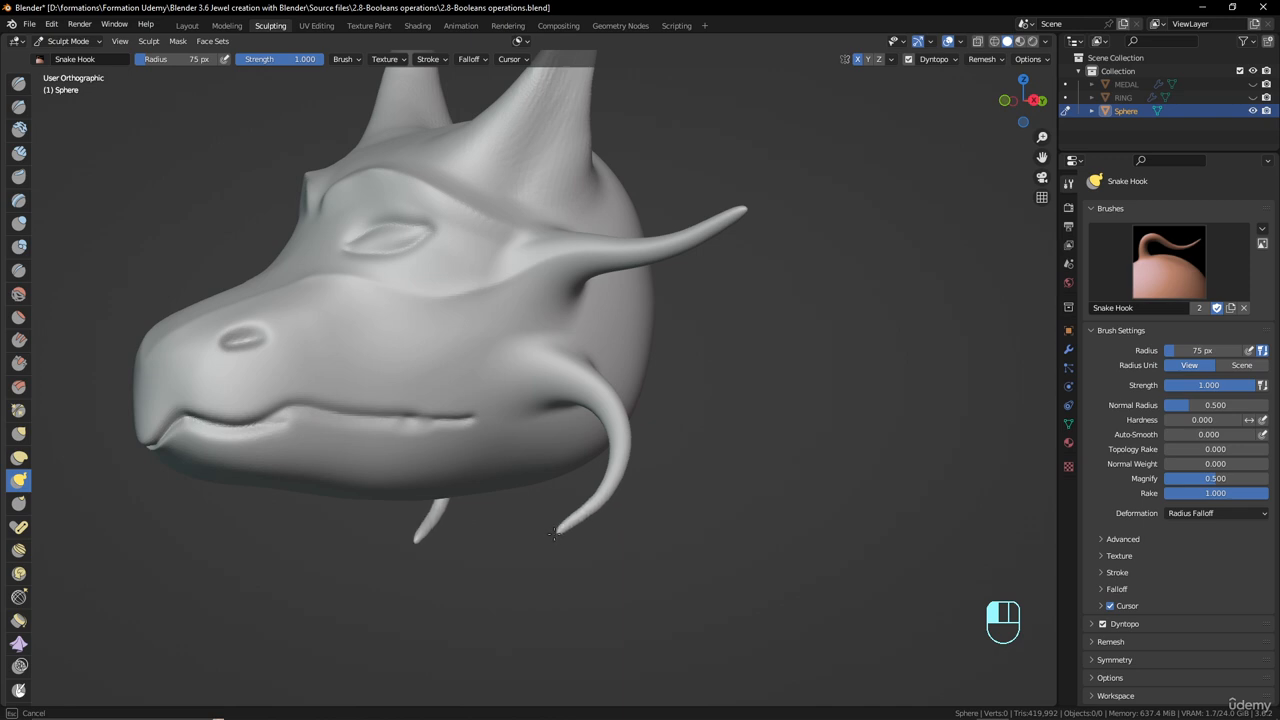
drag(528, 540, 527, 539)
- Smooth the tips of the curved cheek tusks and the side horns
middle_drag(505, 432, 549, 431)
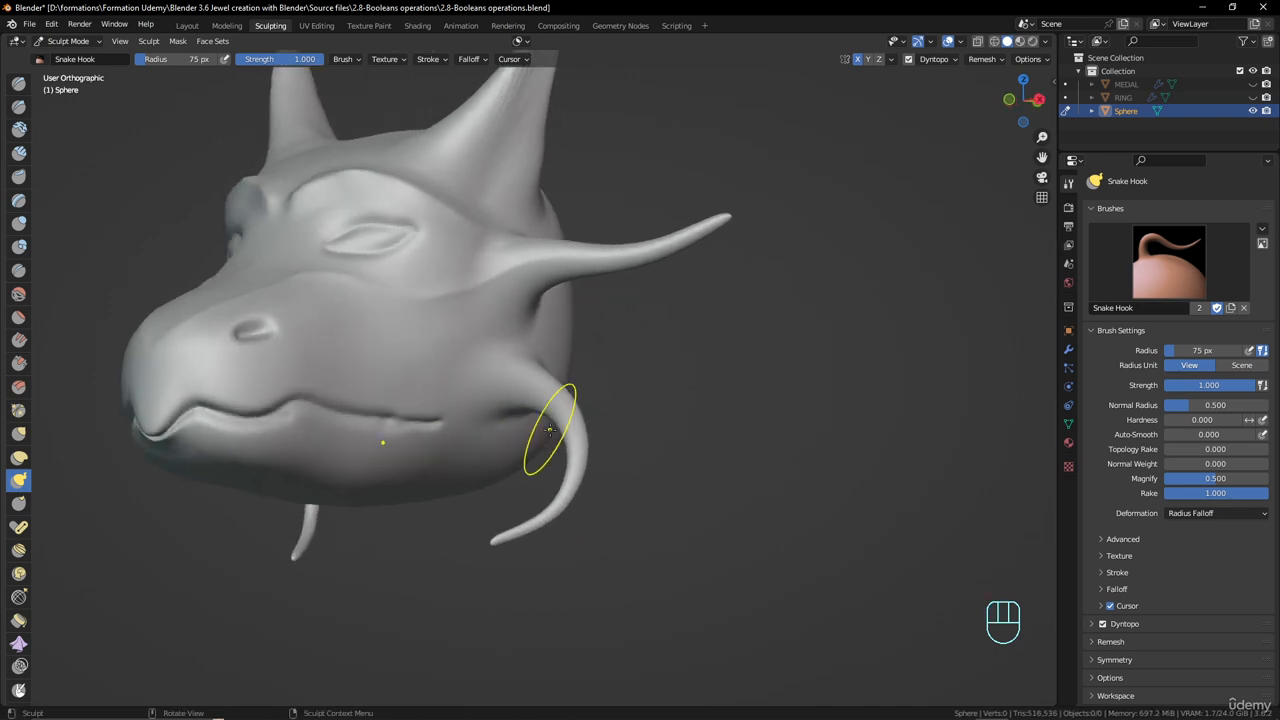
shift+drag(502, 540, 512, 535)
scroll(560, 400, down, 3)
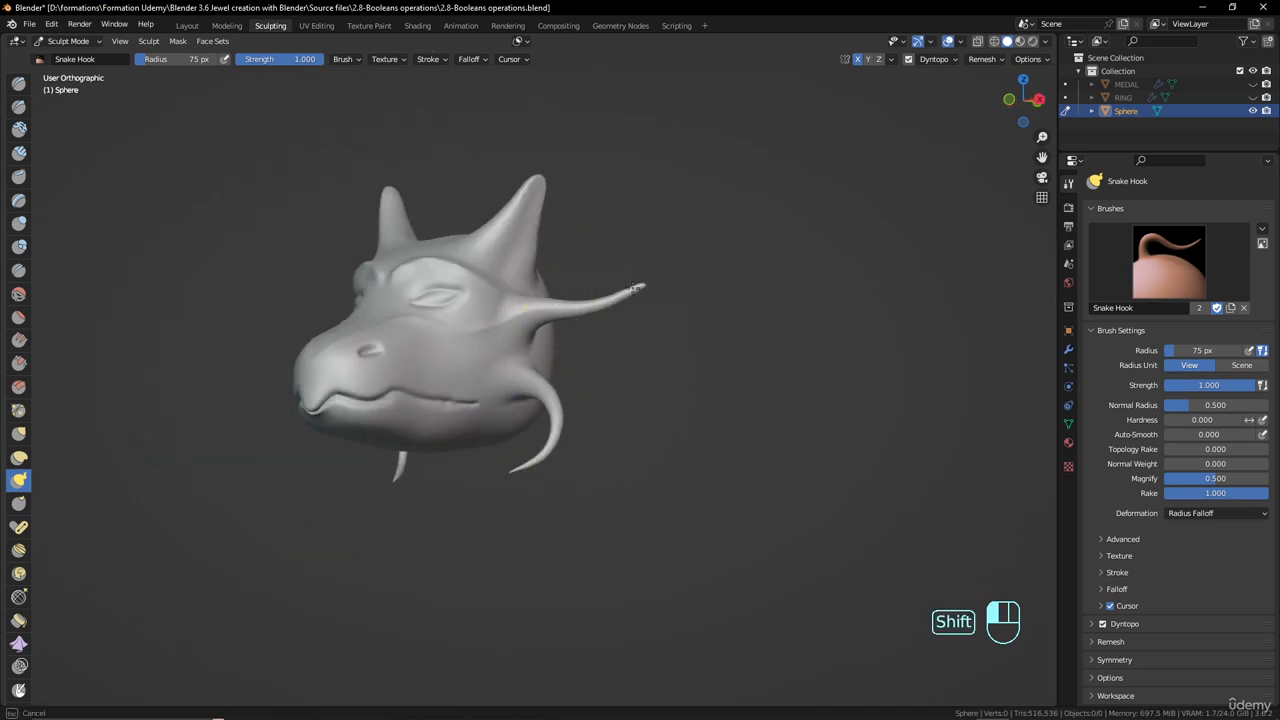
- Try to stretch the ears upward and outward into long horns with Snake Hook from a front angle, and undo it
mouse_move(486, 386)
middle_down()
mouse_move(457, 294)
mouse_move(429, 300)
mouse_move(422, 336)
mouse_move(443, 357)
middle_up()
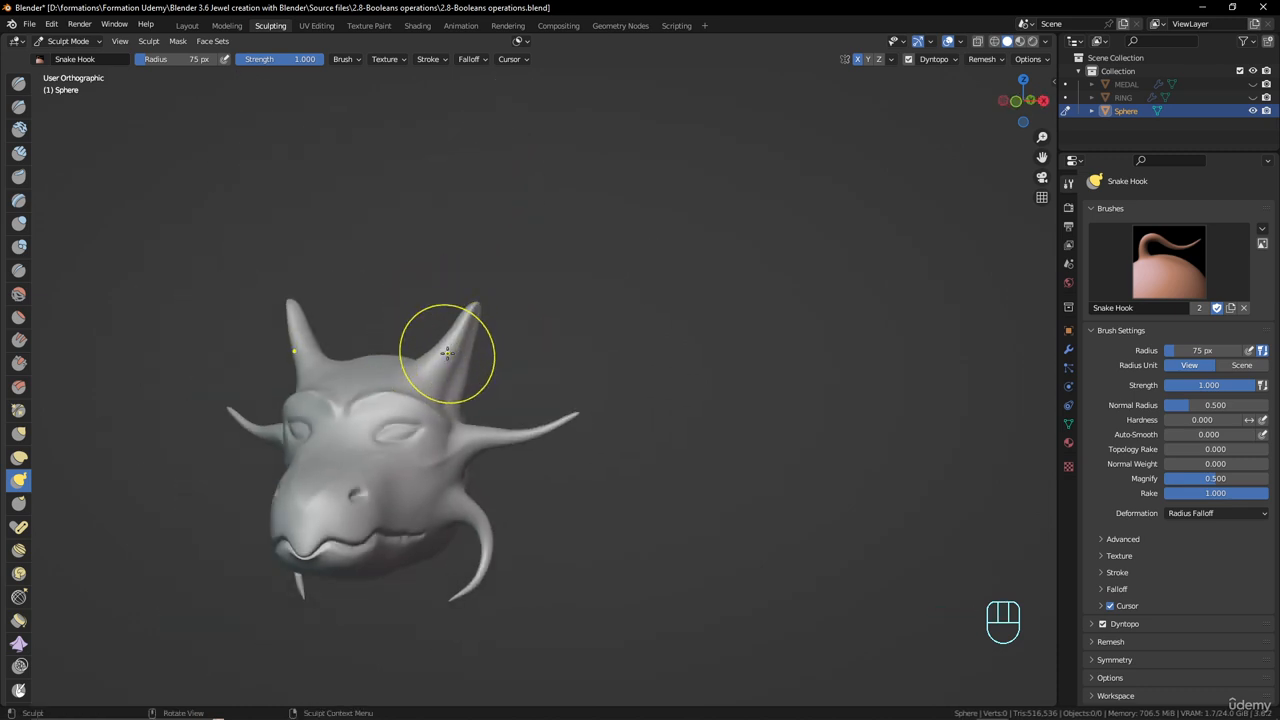
drag(448, 354, 468, 325)
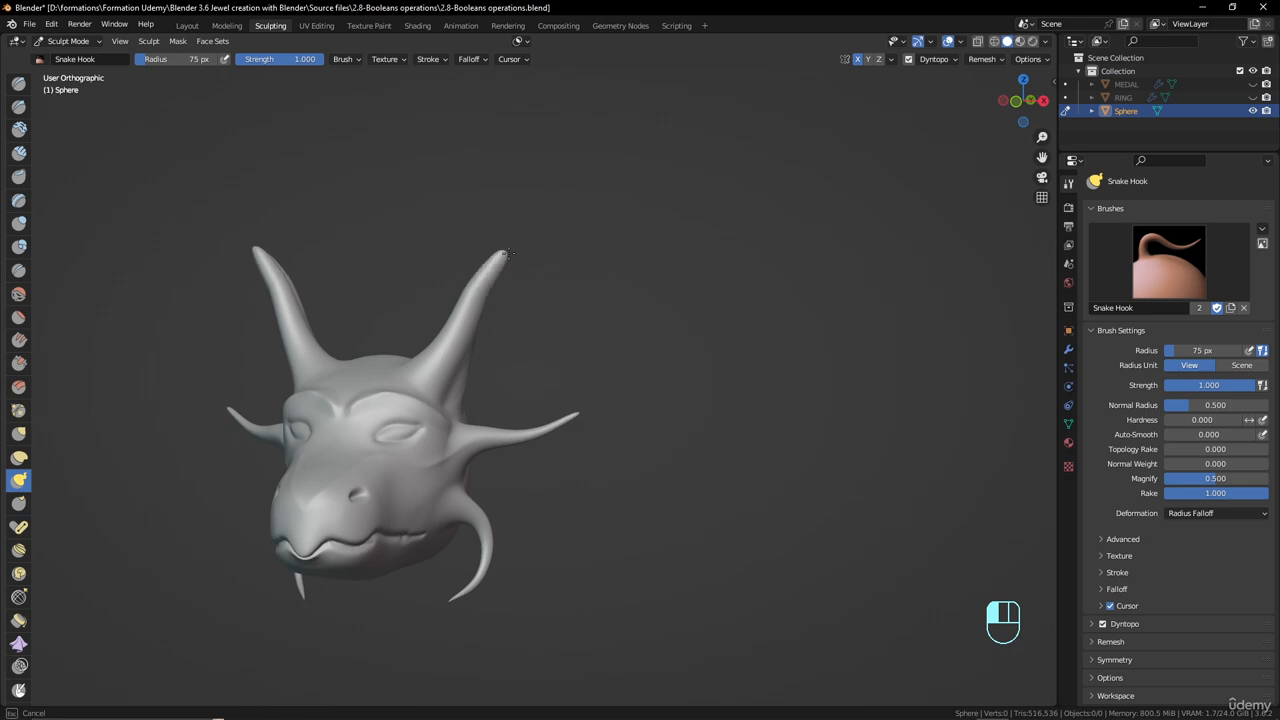
drag(494, 266, 494, 266)
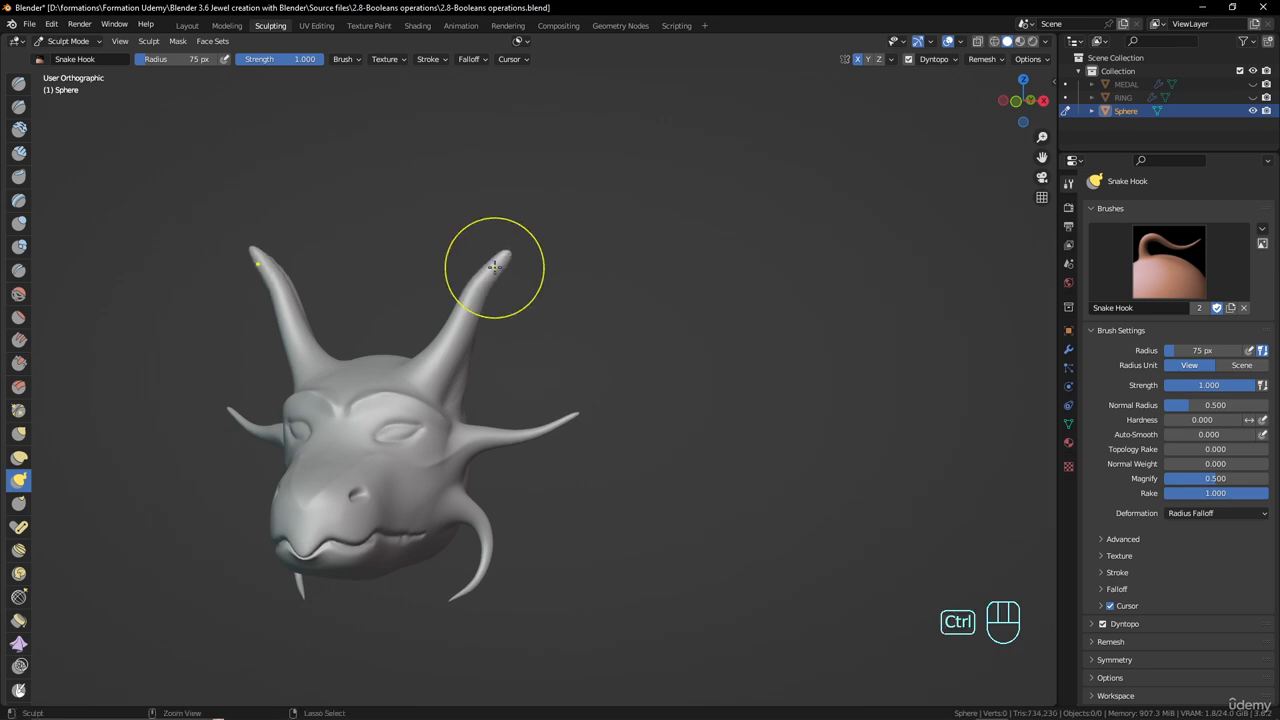
key(ctrl+z)
- Try to pull the ear into a longer shape with Snake Hook from the side view, and undo it
mouse_move(491, 266)
middle_down()
mouse_move(334, 289)
mouse_move(560, 315)
middle_up()
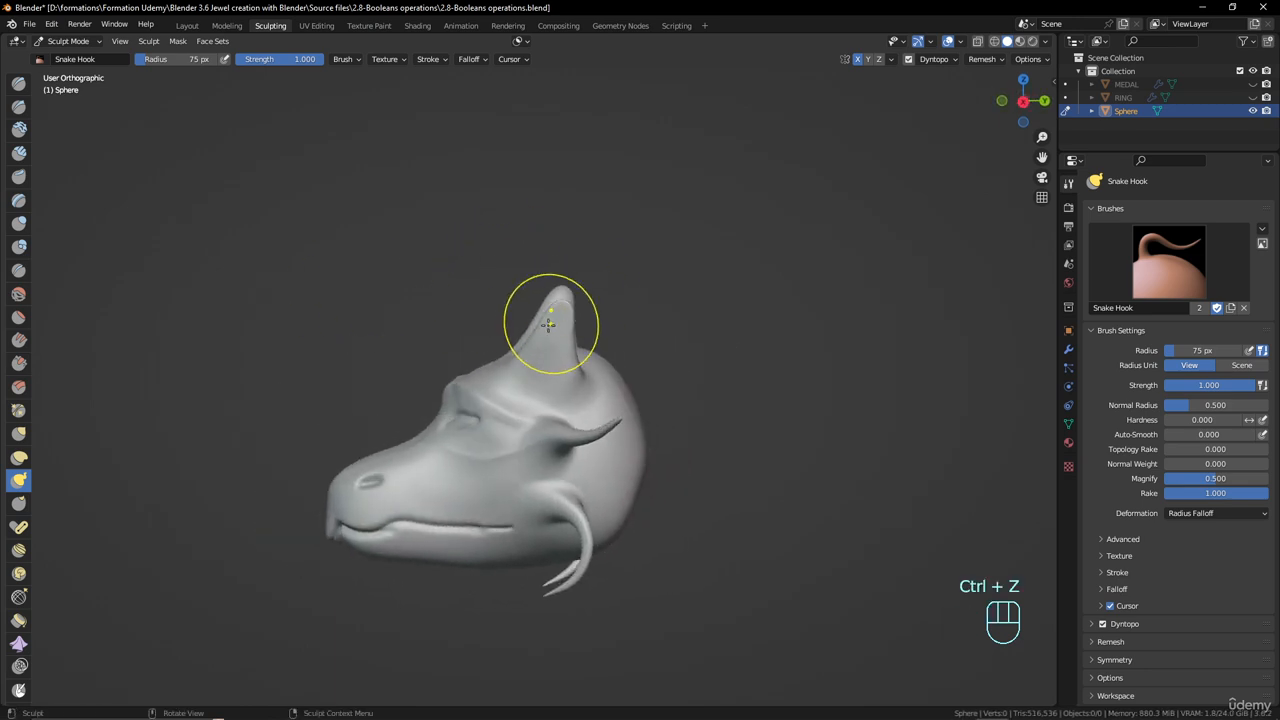
drag(532, 352, 580, 313)
key(ctrl+z)
key(ctrl+z)
key(ctrl+z)
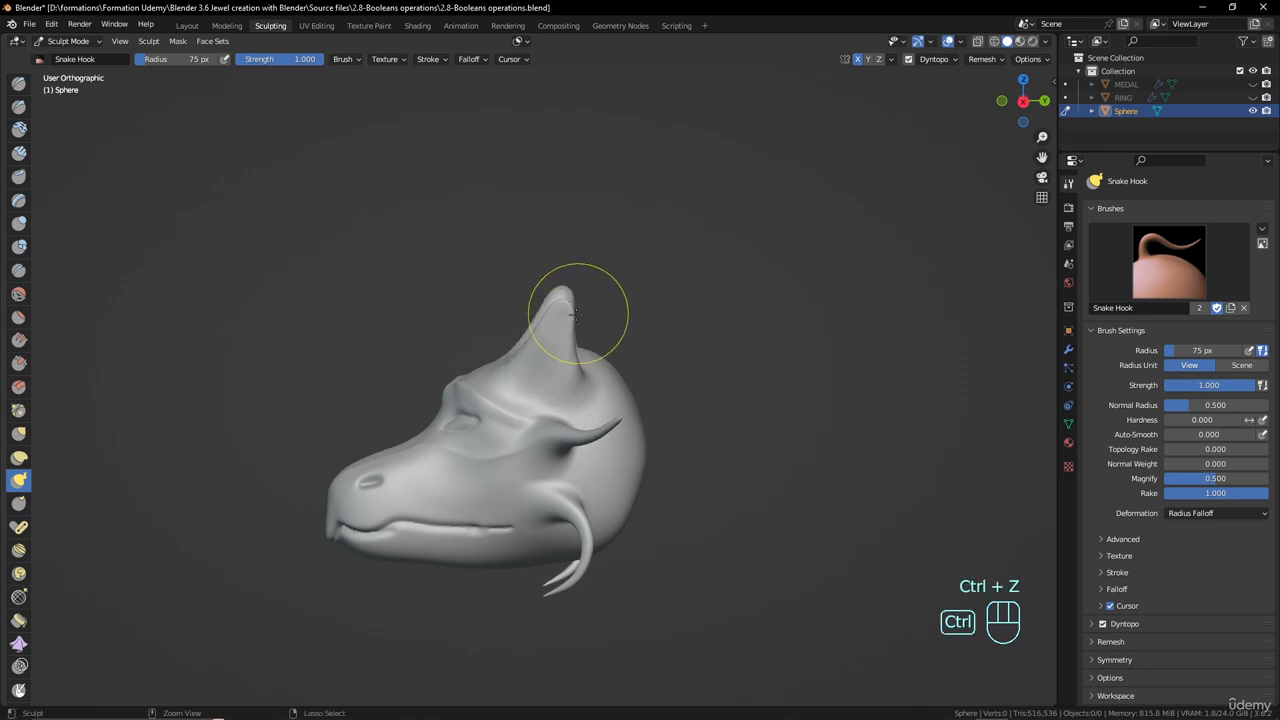
- Bend the raised ears backward over the head with the Grab brush at a 165 px radius
click(19, 433)
middle_drag(595, 322, 543, 334)
key(f)
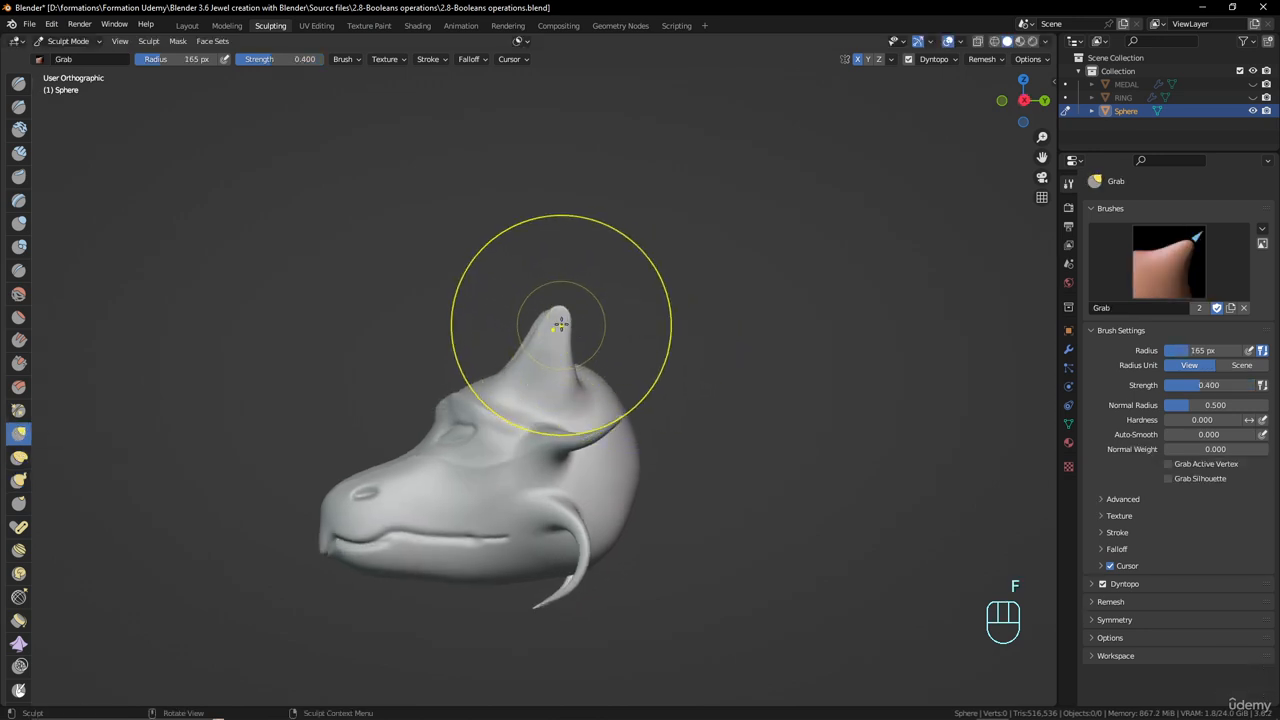
mouse_move(561, 323)
mouse_down()
mouse_move(571, 303)
mouse_move(637, 304)
mouse_up()
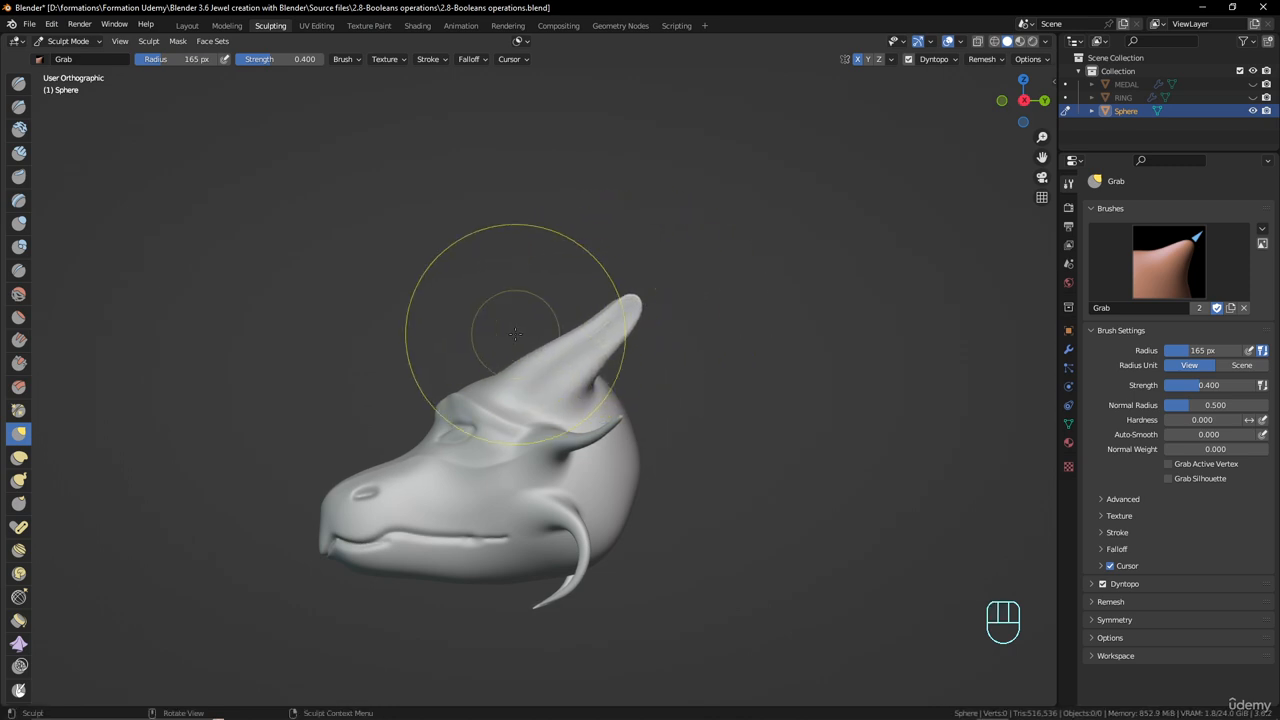
- Smooth the swept-back ears along their length so they taper into pointed upper horns
mouse_move(514, 333)
middle_down()
mouse_move(697, 361)
mouse_move(465, 321)
mouse_move(455, 365)
middle_up()
scroll(452, 325, up, 3)
middle_drag(388, 326, 433, 338)
shift+drag(446, 364, 440, 272)
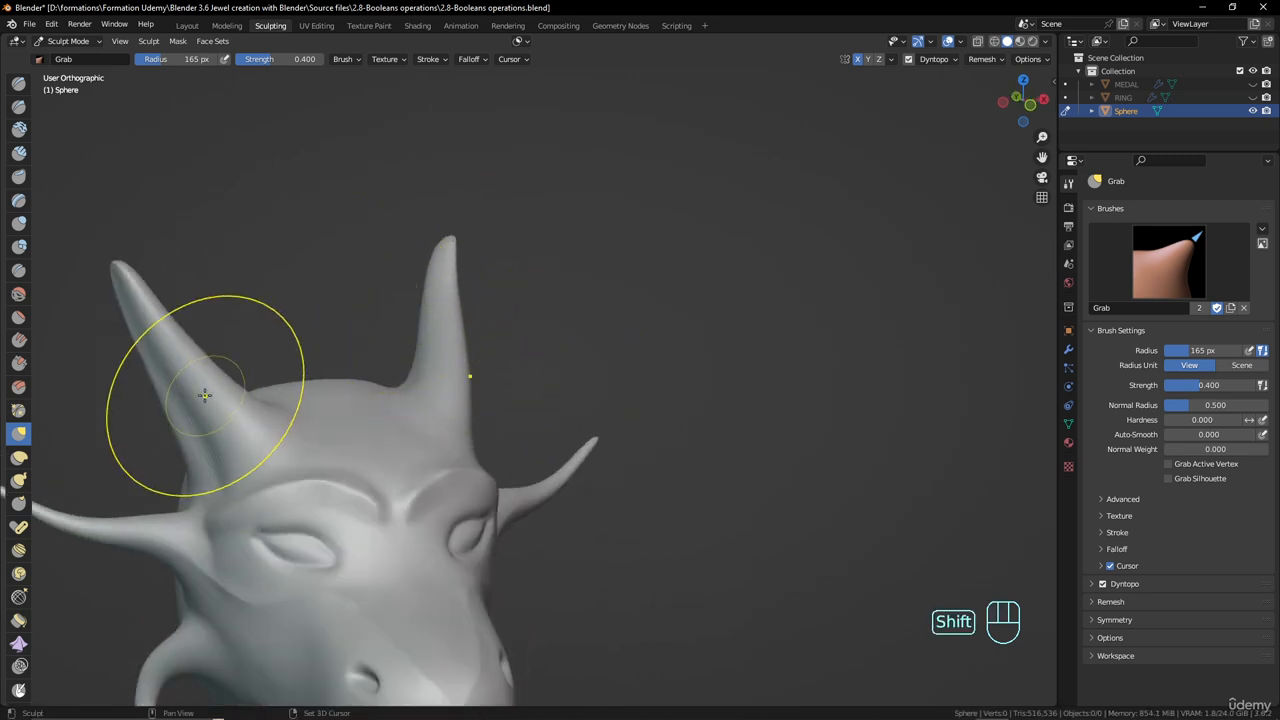
shift+drag(198, 388, 158, 310)
- Stretch the upper horns into long shafts curving up and back with Snake Hook, and smooth them from tip to base
scroll(372, 338, down, 2)
middle_drag(396, 344, 352, 354)
shift+middle_drag(353, 366, 383, 334)
scroll(480, 288, up, 2)
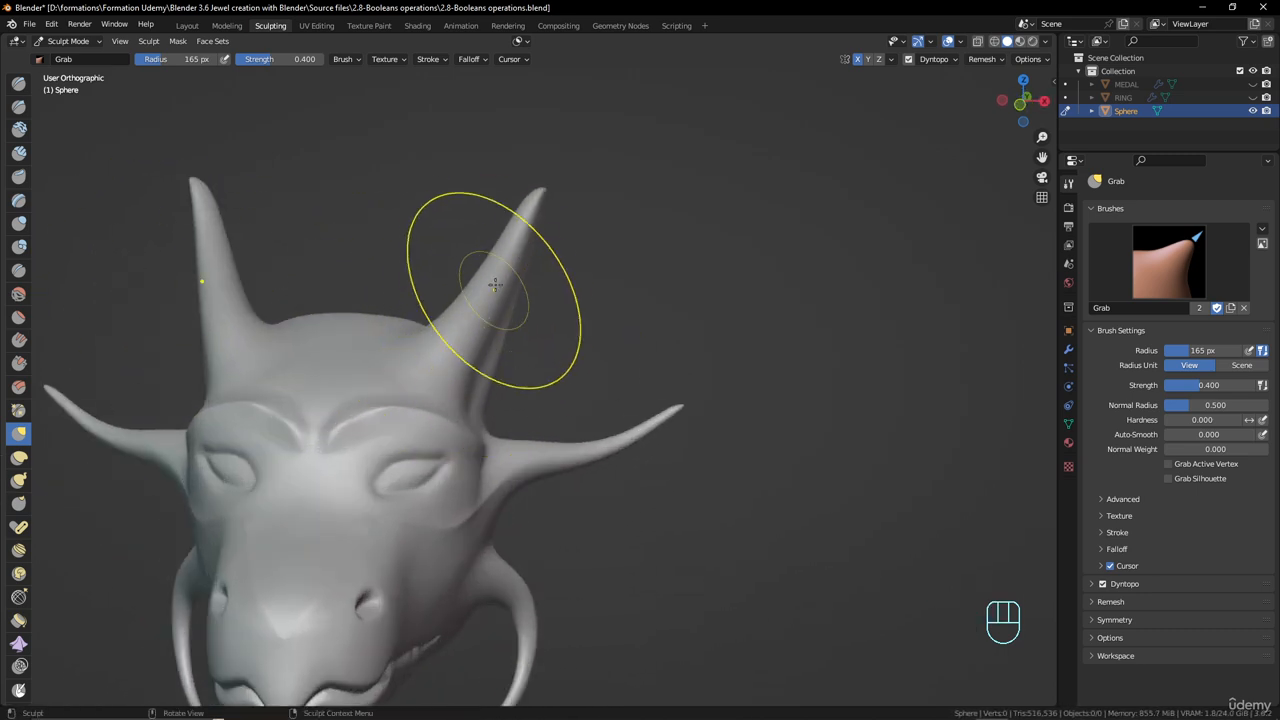
middle_drag(290, 325, 236, 348)
click(19, 480)
middle_drag(578, 272, 557, 266)
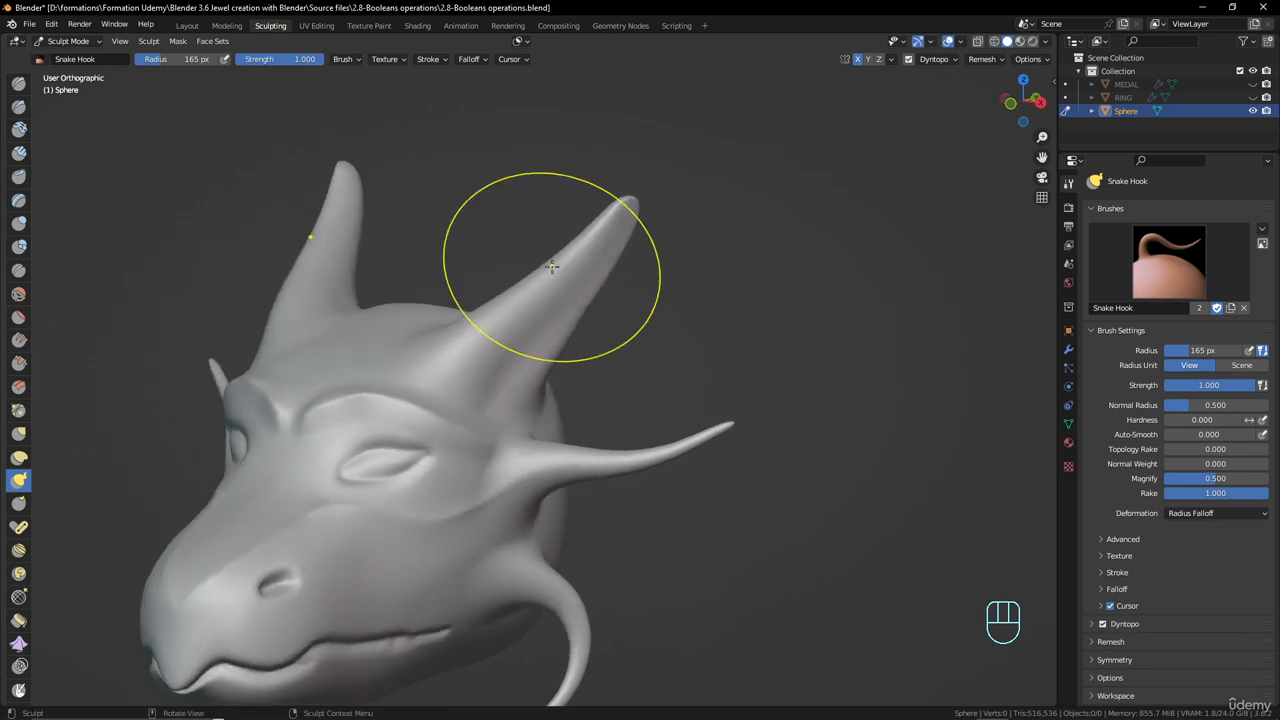
middle_drag(651, 194, 617, 186)
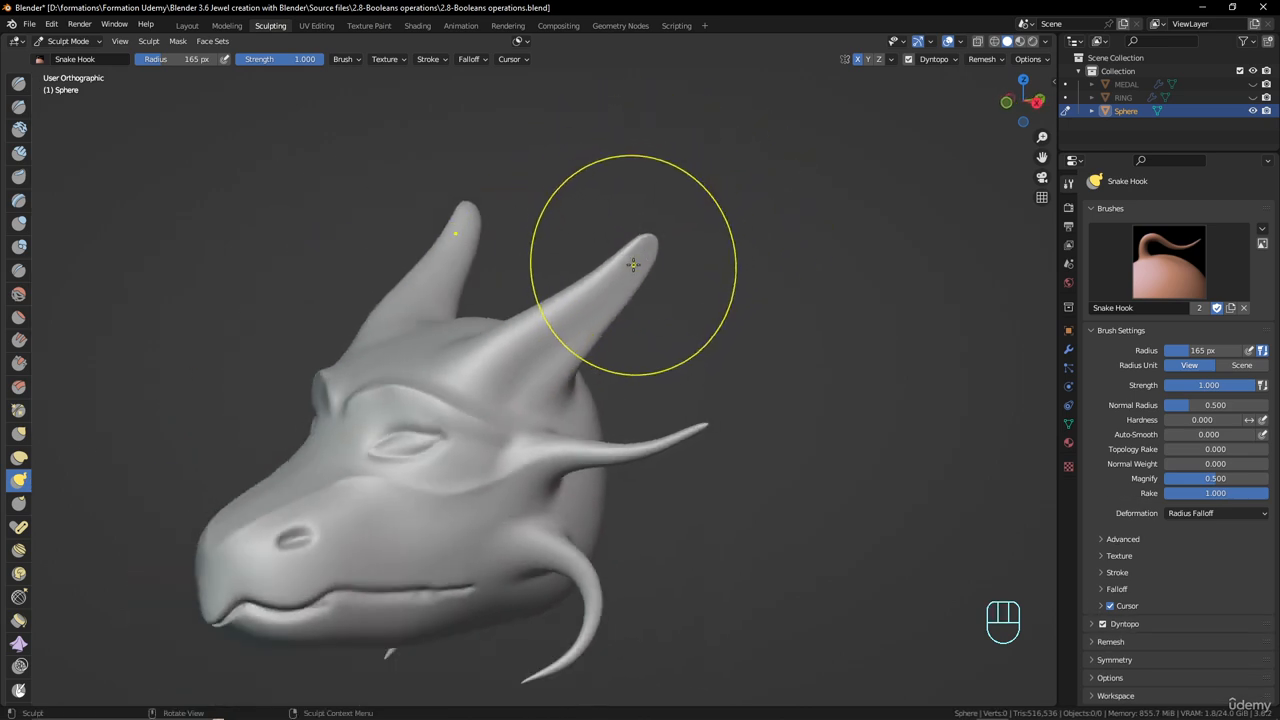
drag(667, 232, 676, 228)
mouse_move(696, 220)
mouse_down()
mouse_move(771, 200)
mouse_move(792, 145)
mouse_up()
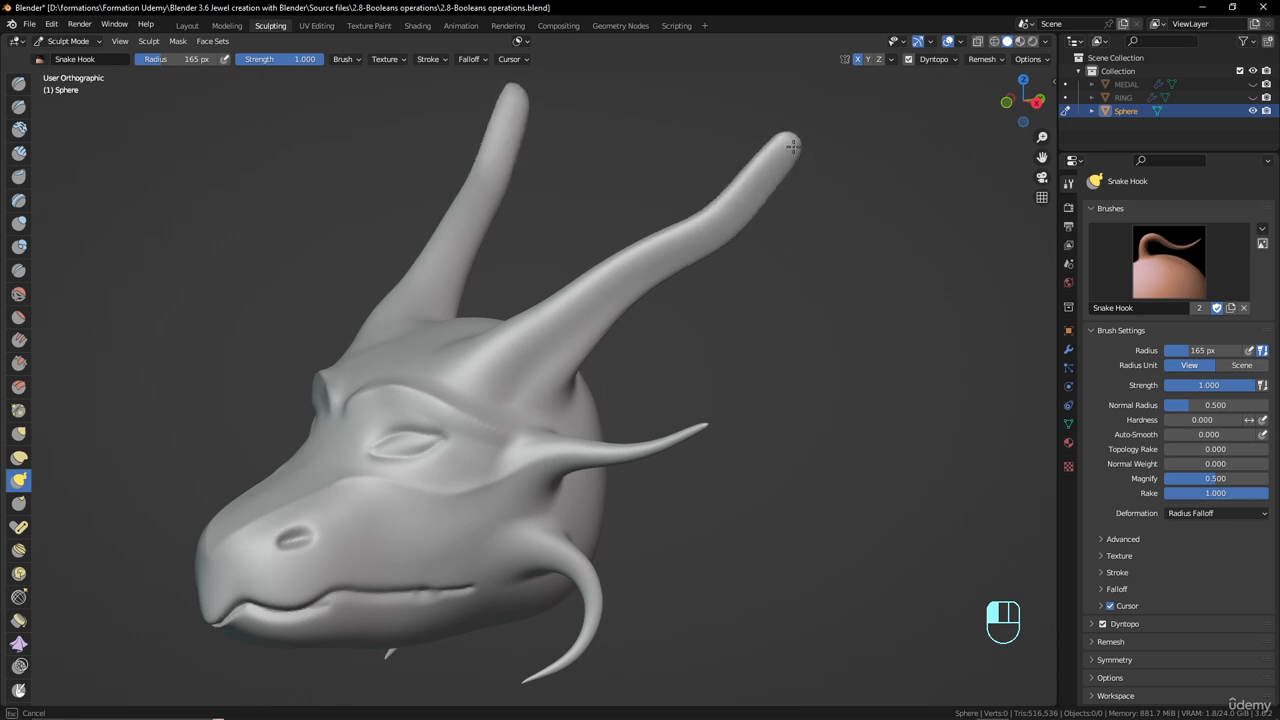
shift+drag(740, 184, 751, 204)
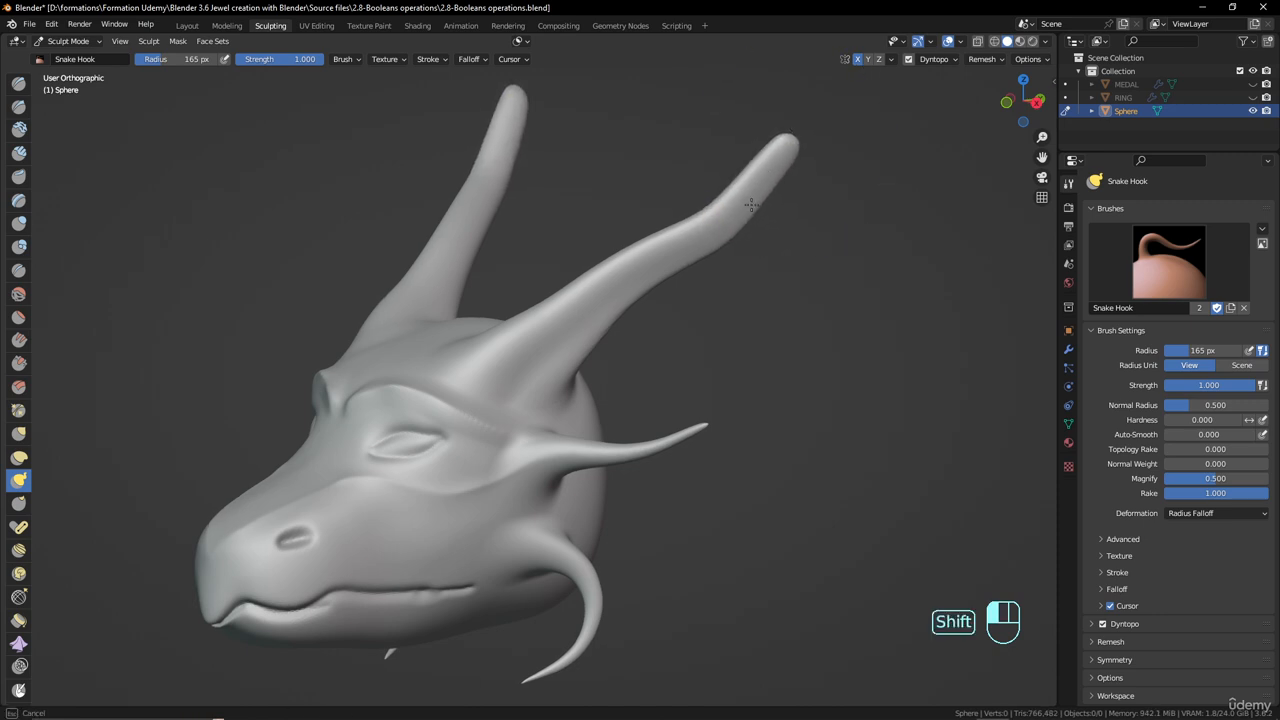
shift+drag(598, 288, 527, 362)
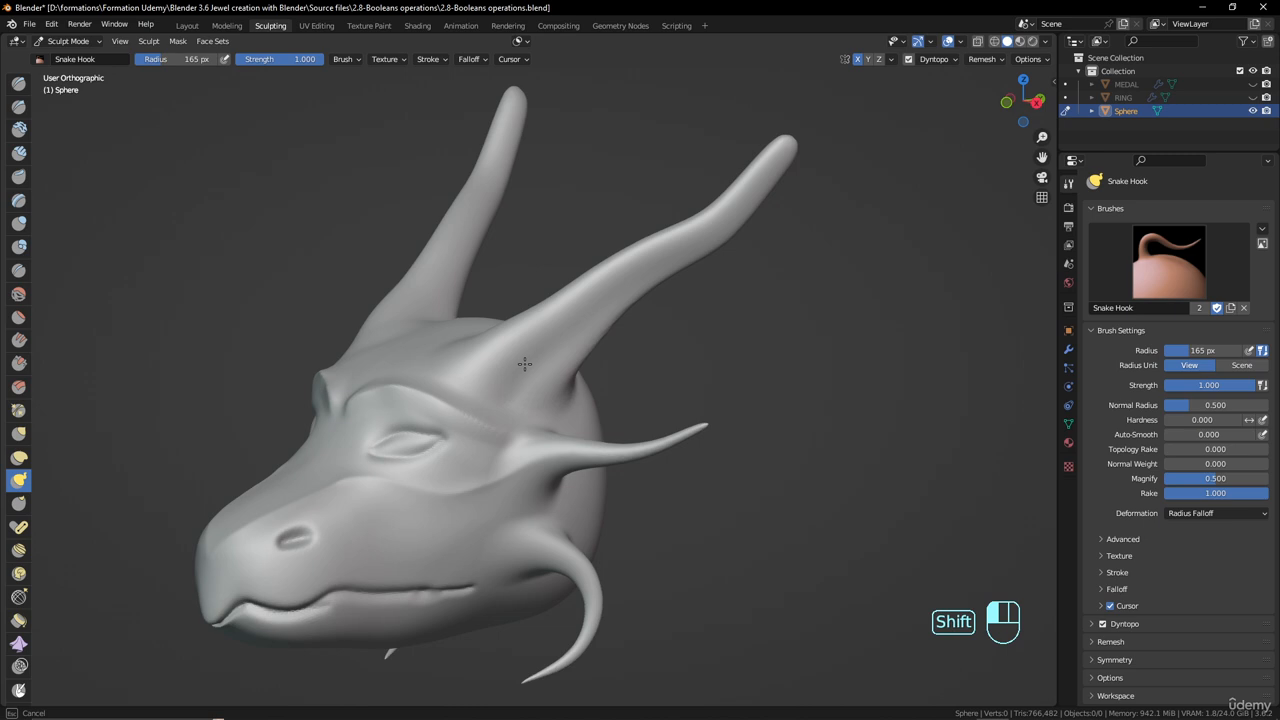
- Carve a row of slanted grooves across the outer side of the upper horns with Draw Sharp at a 65 px radius
scroll(524, 366, down, 5)
mouse_move(523, 366)
middle_down()
mouse_move(608, 360)
mouse_move(547, 356)
mouse_move(604, 328)
mouse_move(532, 386)
middle_up()
scroll(540, 368, up, 5)
scroll(555, 328, up, 3)
shift+middle_drag(545, 400, 657, 446)
shift+middle_drag(672, 258, 620, 420)
scroll(620, 428, up, 2)
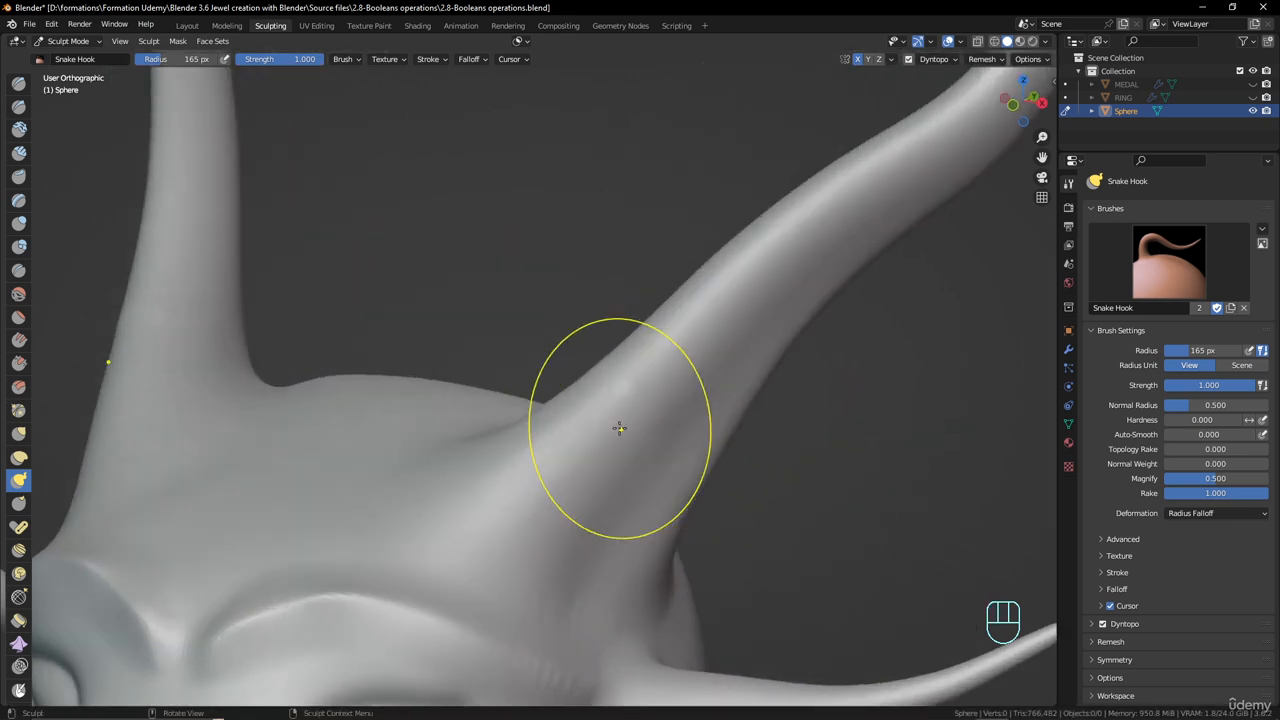
click(19, 84)
click(19, 106)
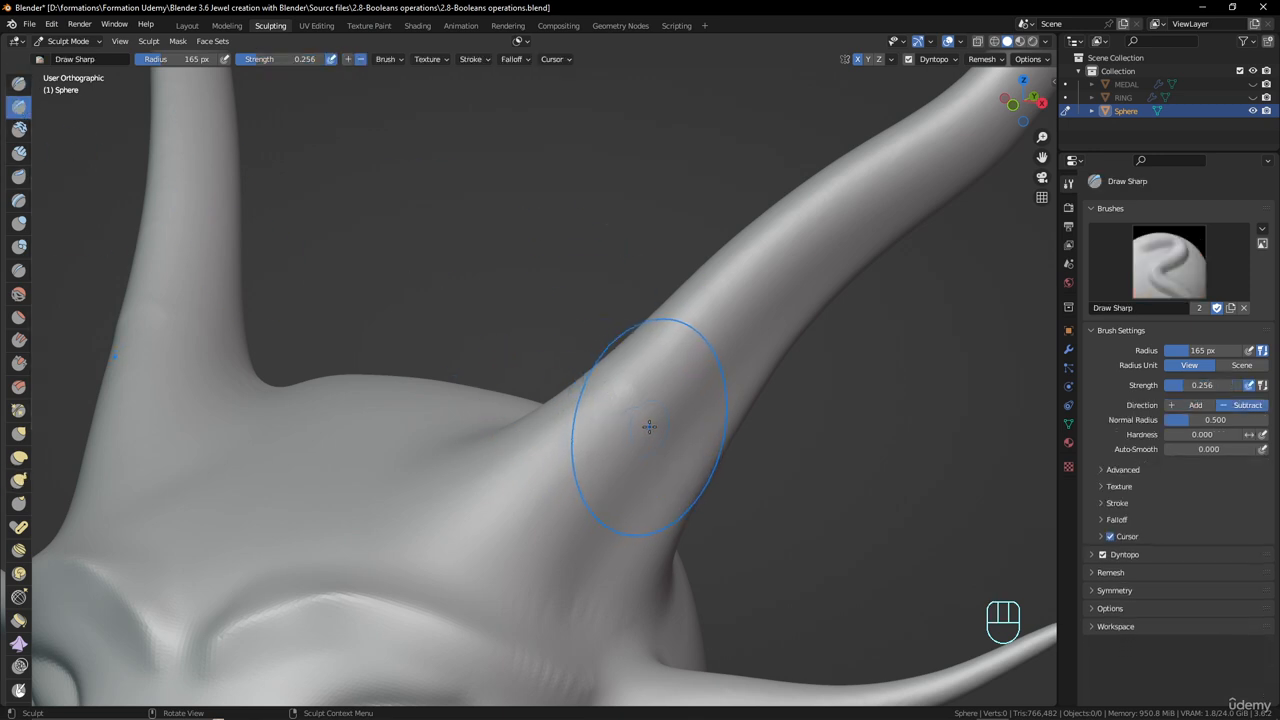
key(f)
click(580, 423)
ctrl+drag(595, 470, 748, 426)
mouse_move(625, 416)
ctrl+mouse_down()
mouse_move(765, 370)
mouse_move(792, 322)
mouse_move(888, 232)
ctrl+mouse_up()
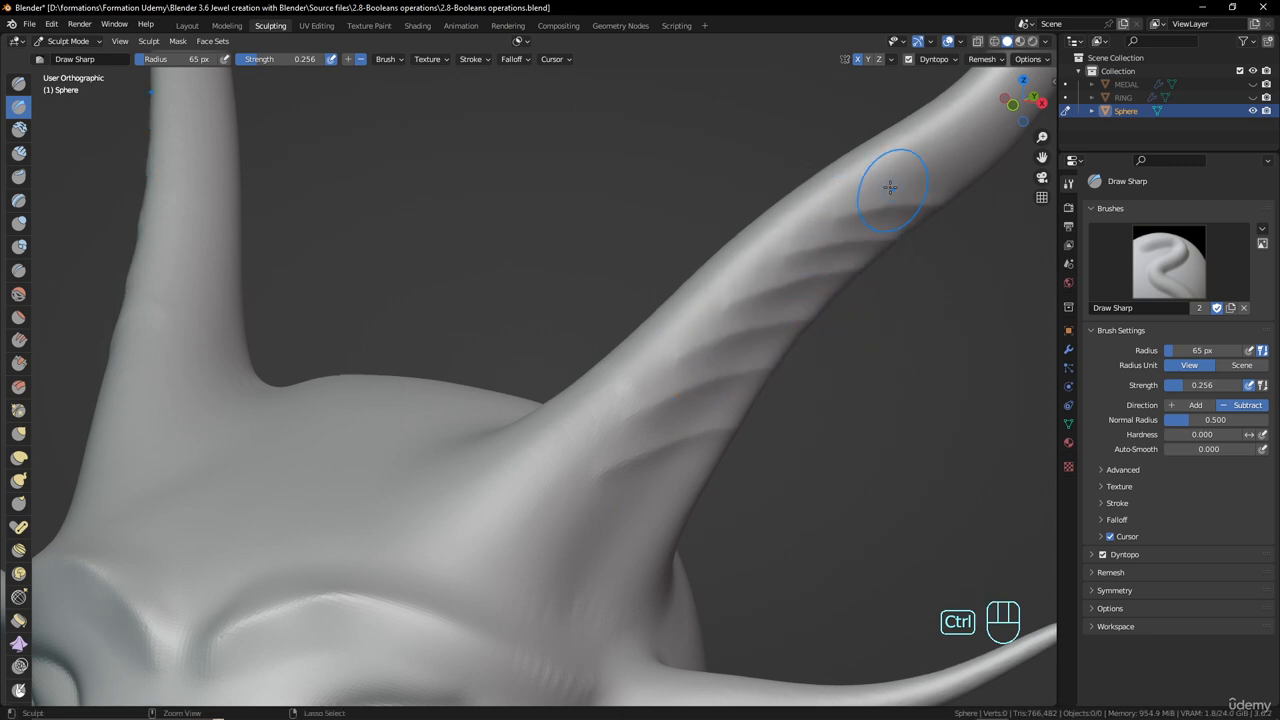
ctrl+drag(894, 183, 993, 170)
- Continue the carved grooves across the front and inner side of the upper horns with Draw Sharp
scroll(857, 251, down, 5)
middle_drag(857, 251, 681, 373)
scroll(681, 373, up, 6)
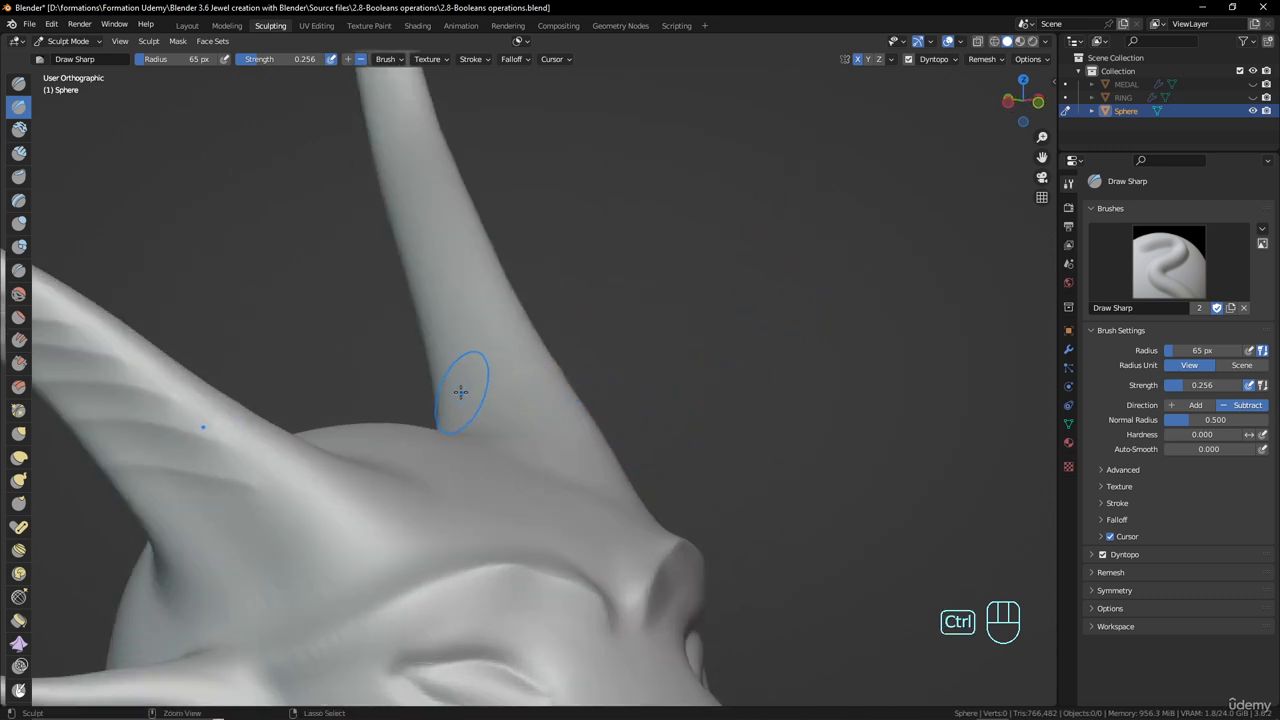
ctrl+drag(594, 404, 572, 396)
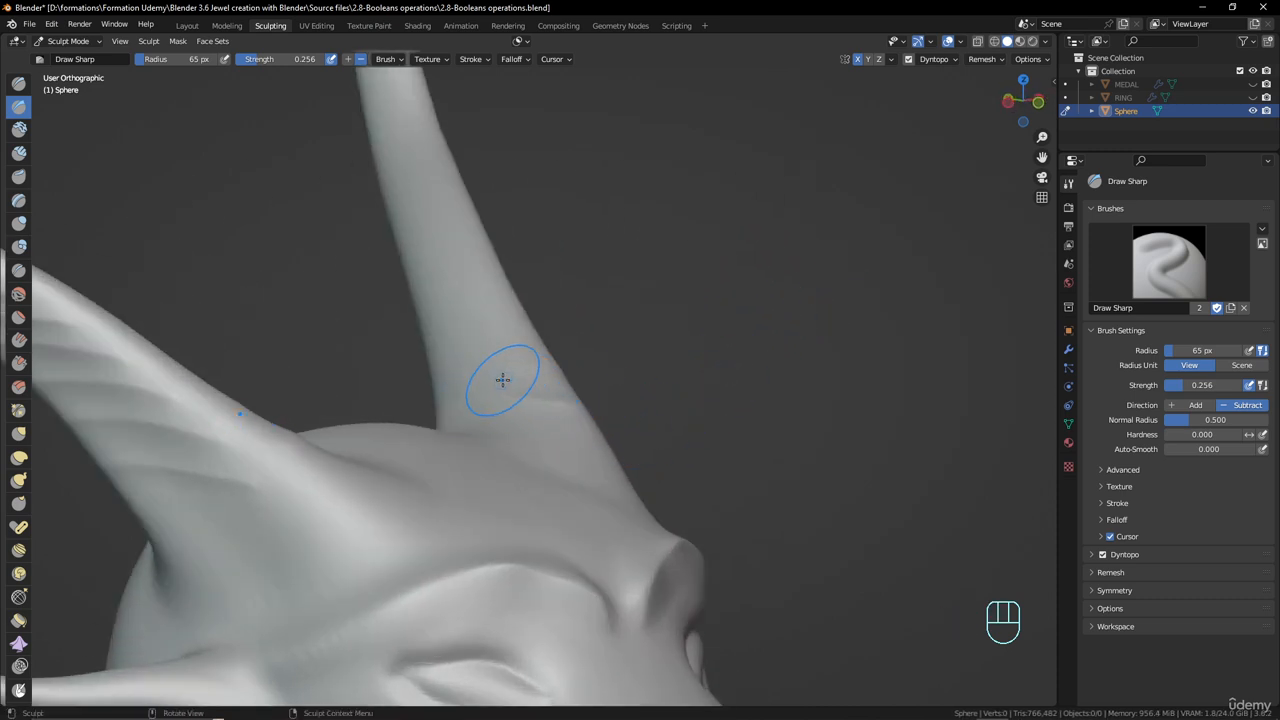
ctrl+drag(458, 351, 557, 367)
ctrl+drag(454, 301, 530, 310)
ctrl+drag(430, 247, 520, 260)
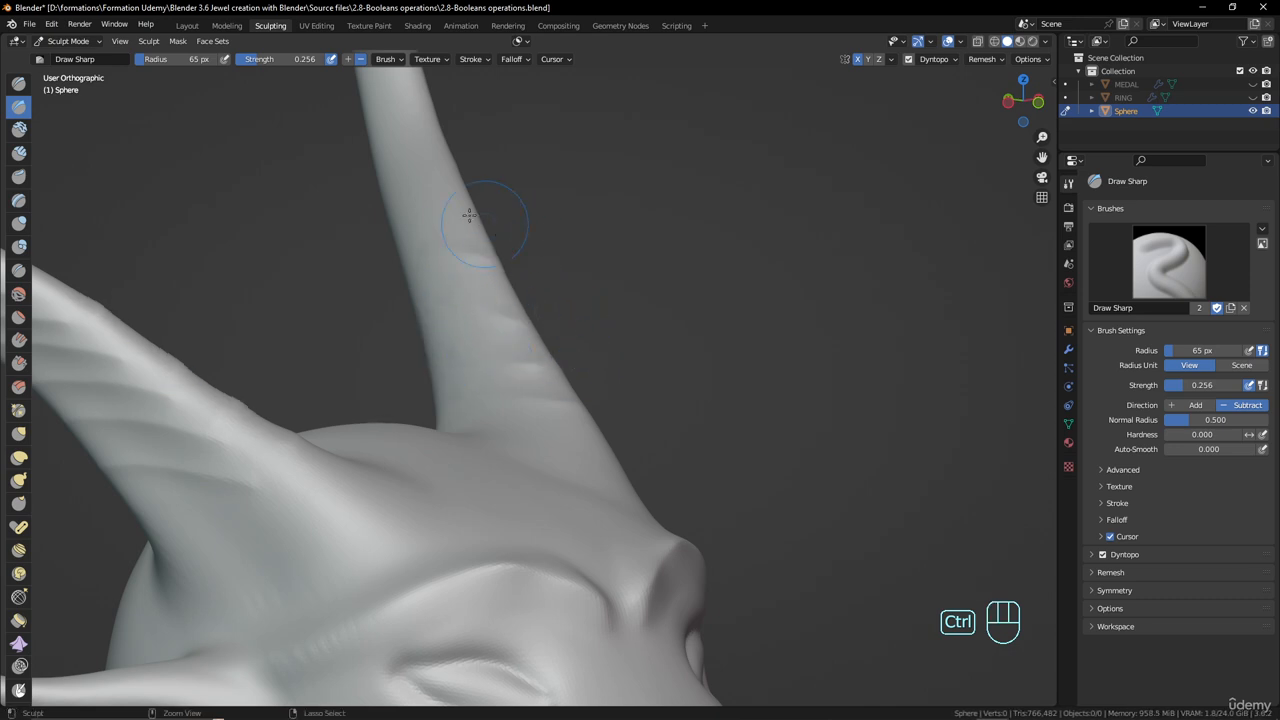
ctrl+drag(414, 196, 545, 219)
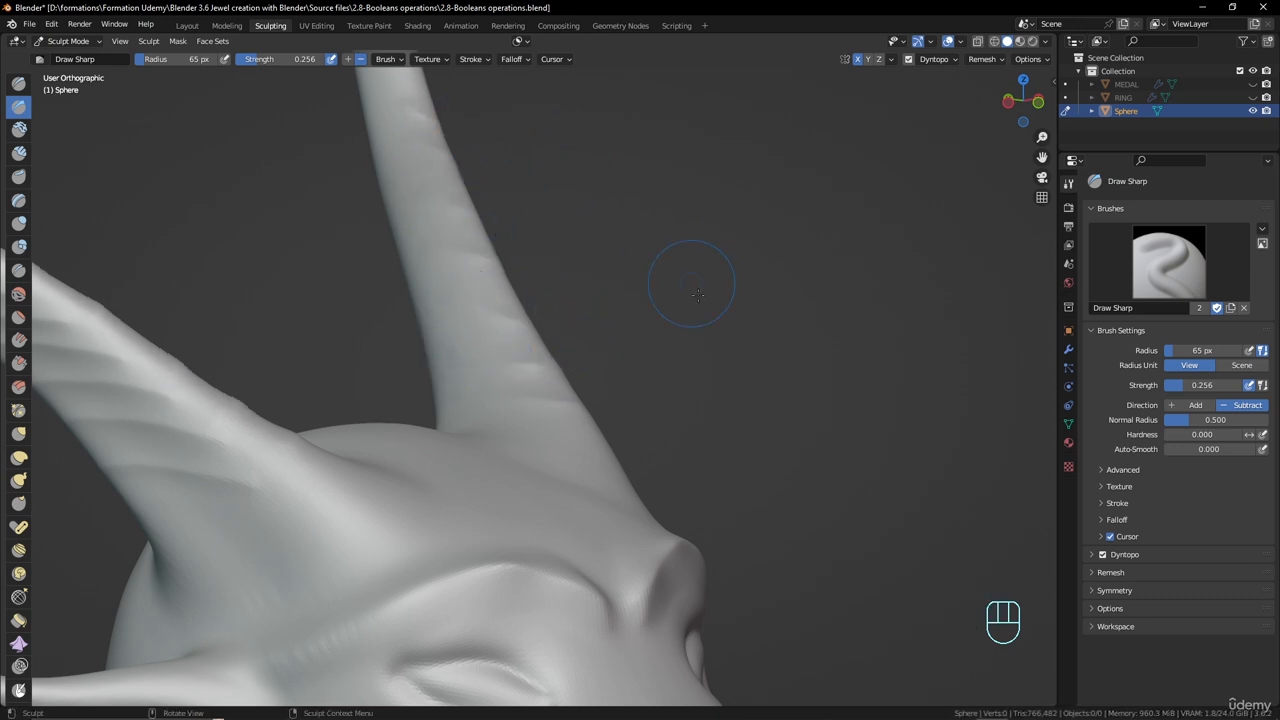
- Push the sides of the muzzle inward near the mouth with the Grab brush at a 219 px radius
scroll(686, 280, down, 8)
middle_drag(657, 373, 558, 415)
scroll(563, 437, up, 3)
shift+middle_drag(515, 475, 632, 338)
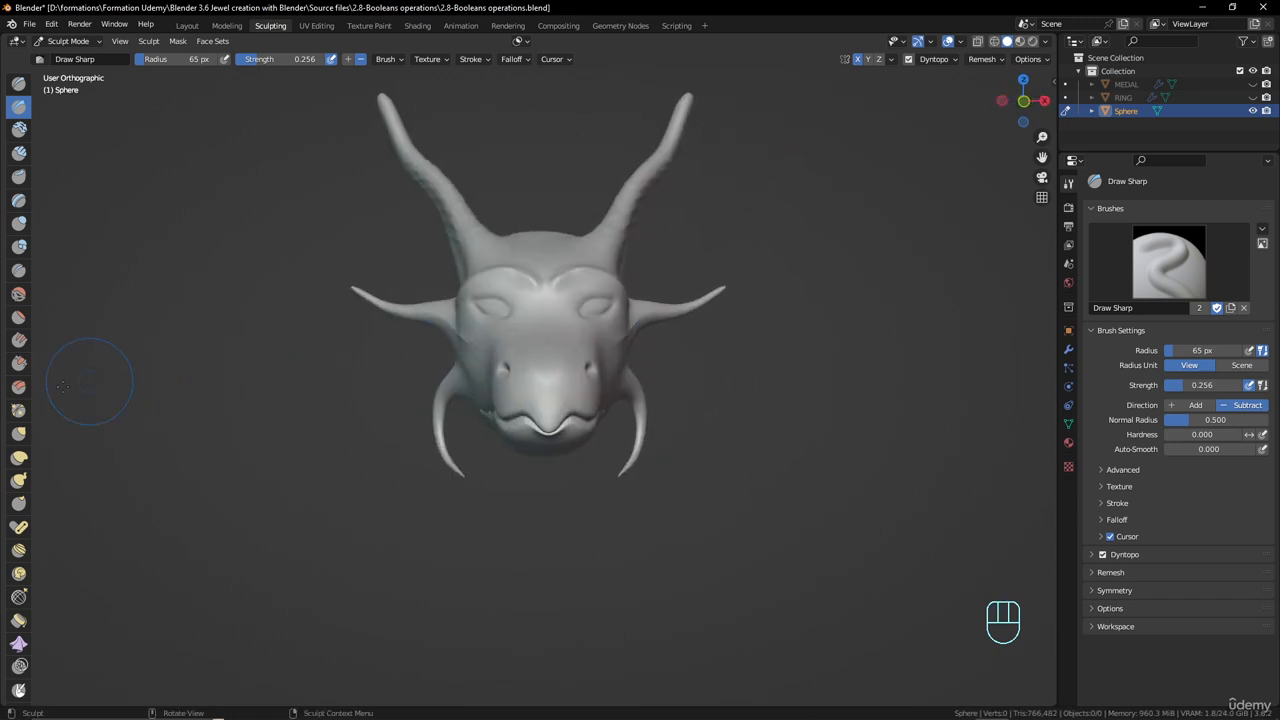
click(19, 433)
scroll(612, 390, up, 5)
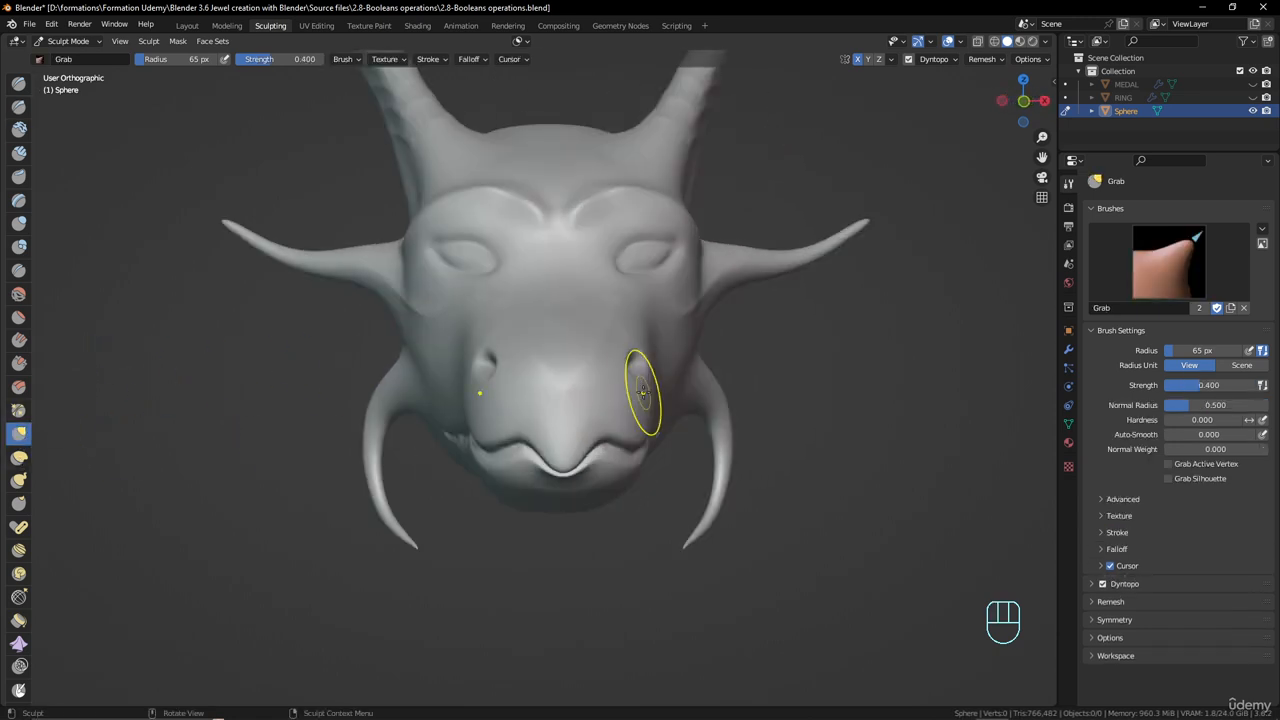
key(g)
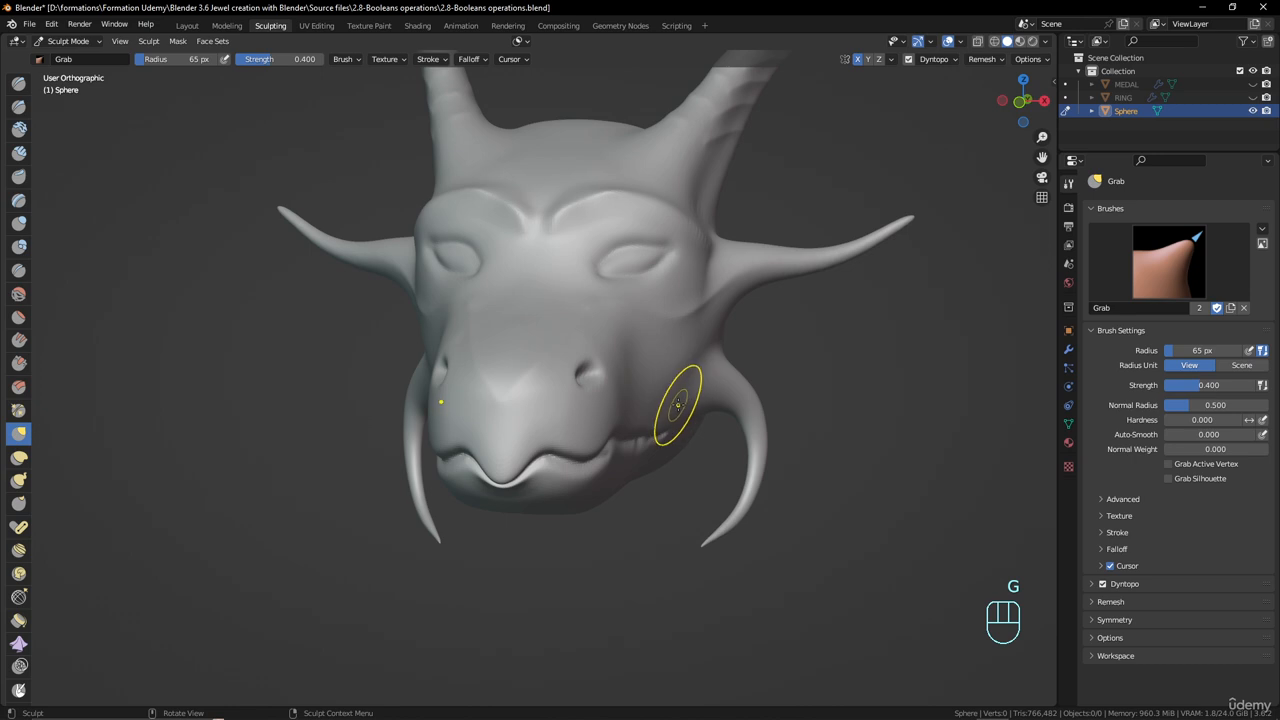
key(f)
click(748, 430)
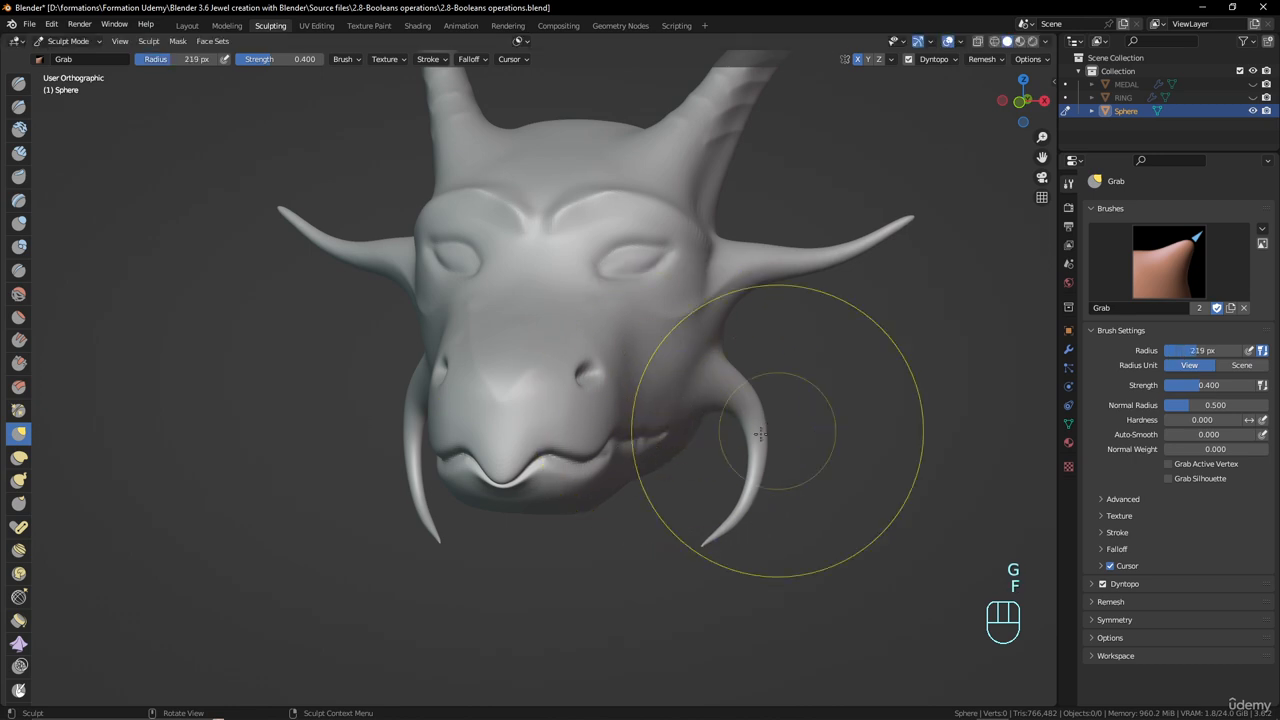
scroll(651, 425, down, 3)
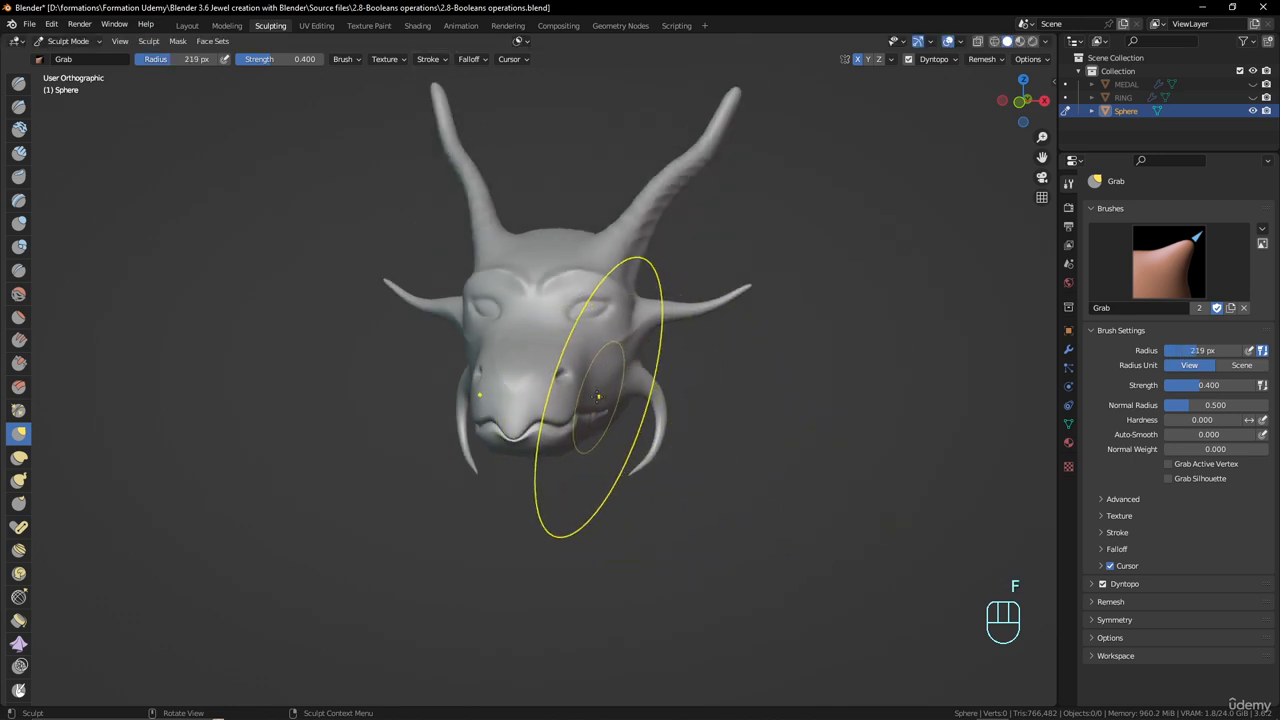
drag(600, 398, 577, 396)
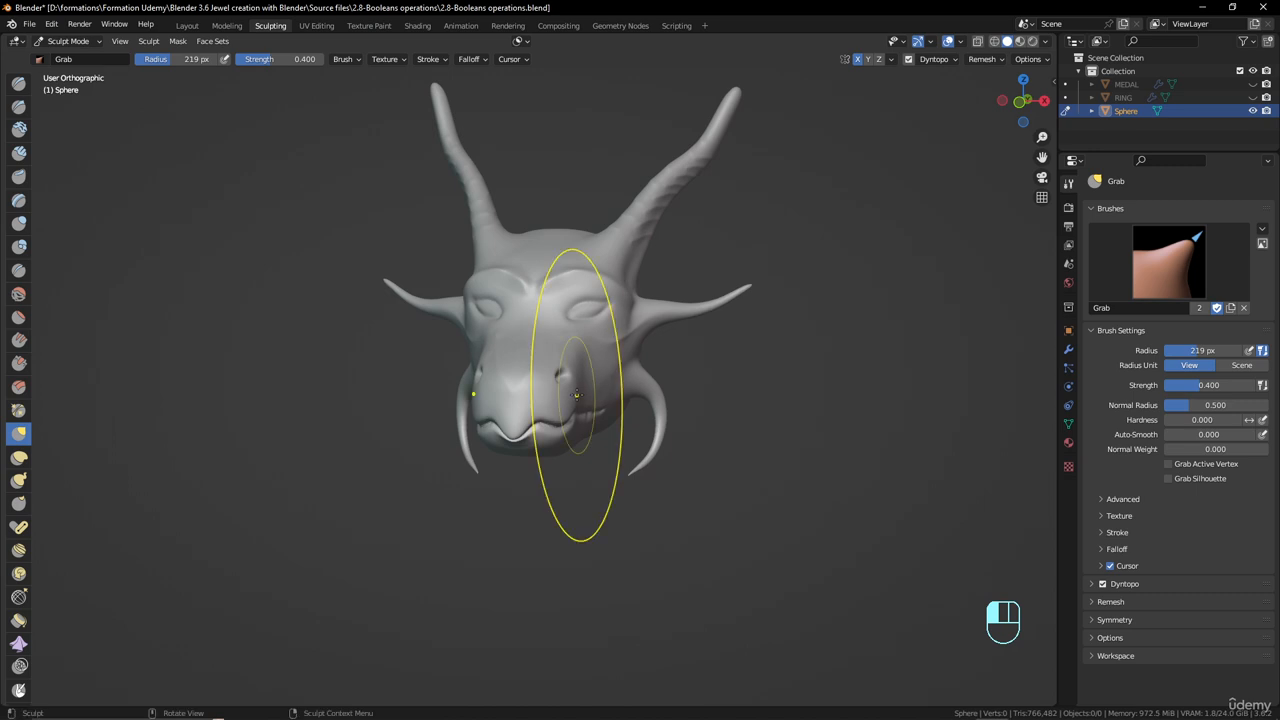
- Raise the lower jaw slightly and pull the tip of the muzzle forward with Grab
scroll(620, 390, up, 2)
mouse_move(620, 388)
middle_down()
mouse_move(523, 375)
mouse_move(466, 490)
middle_up()
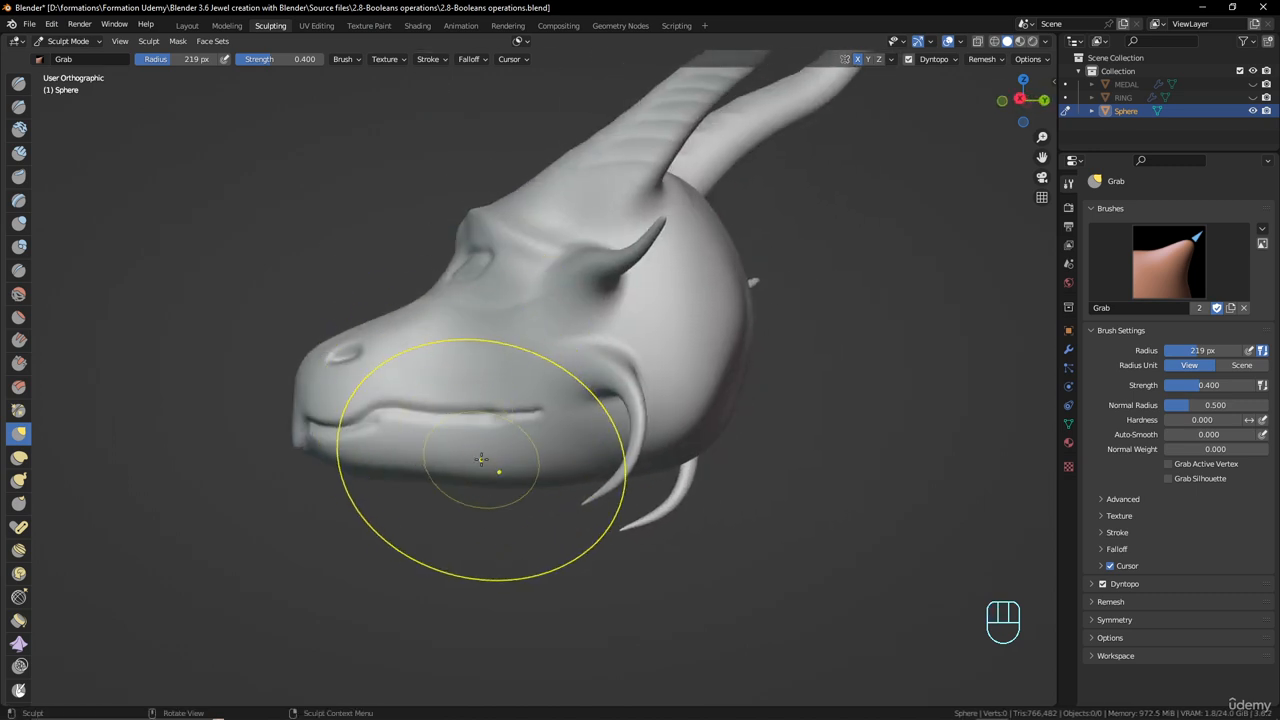
drag(486, 445, 487, 428)
scroll(400, 422, down, 4)
middle_drag(446, 391, 458, 406)
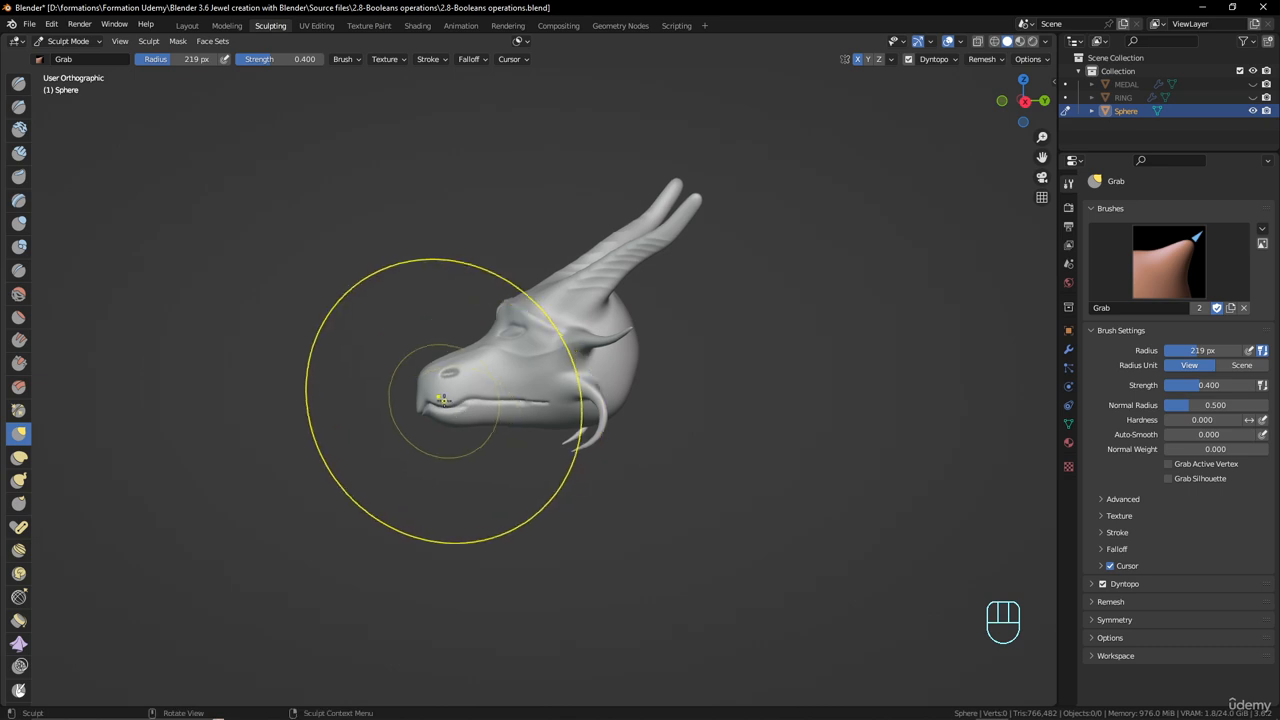
drag(441, 400, 426, 400)
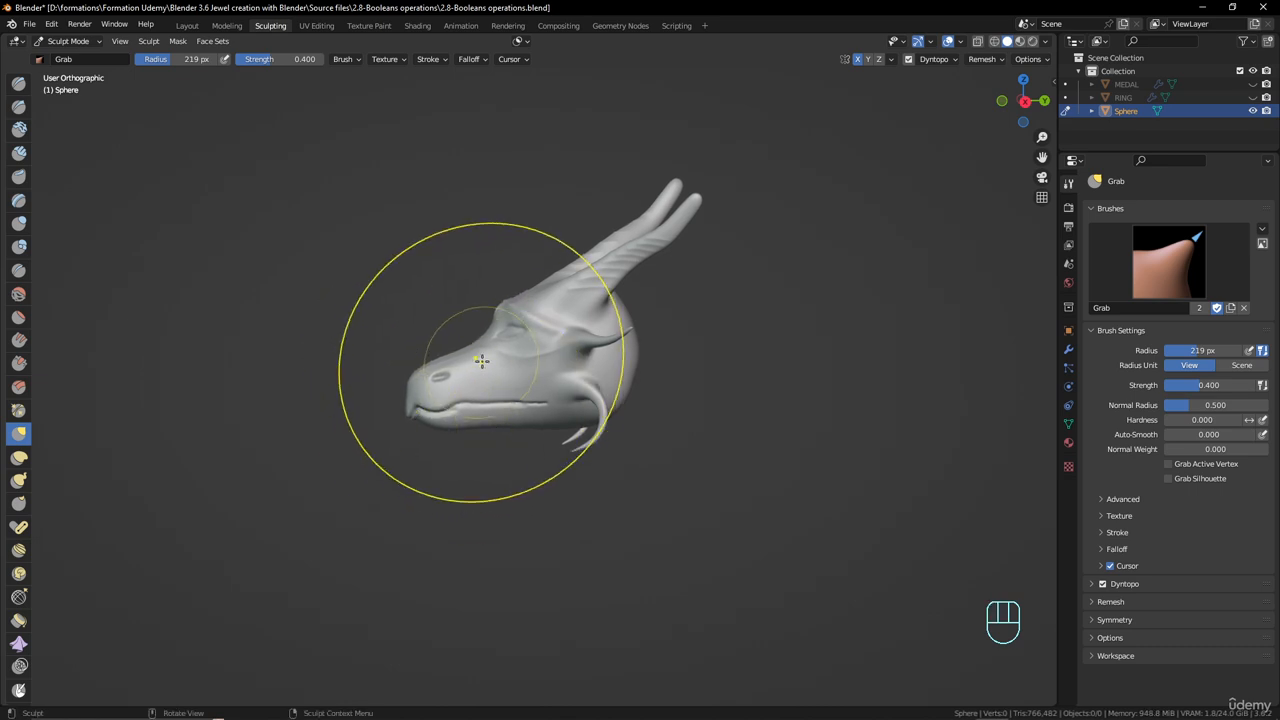
- Shift the inner corner of the eye backward with the Grab brush
scroll(481, 361, up, 5)
shift+middle_drag(449, 237, 551, 409)
scroll(501, 392, up, 3)
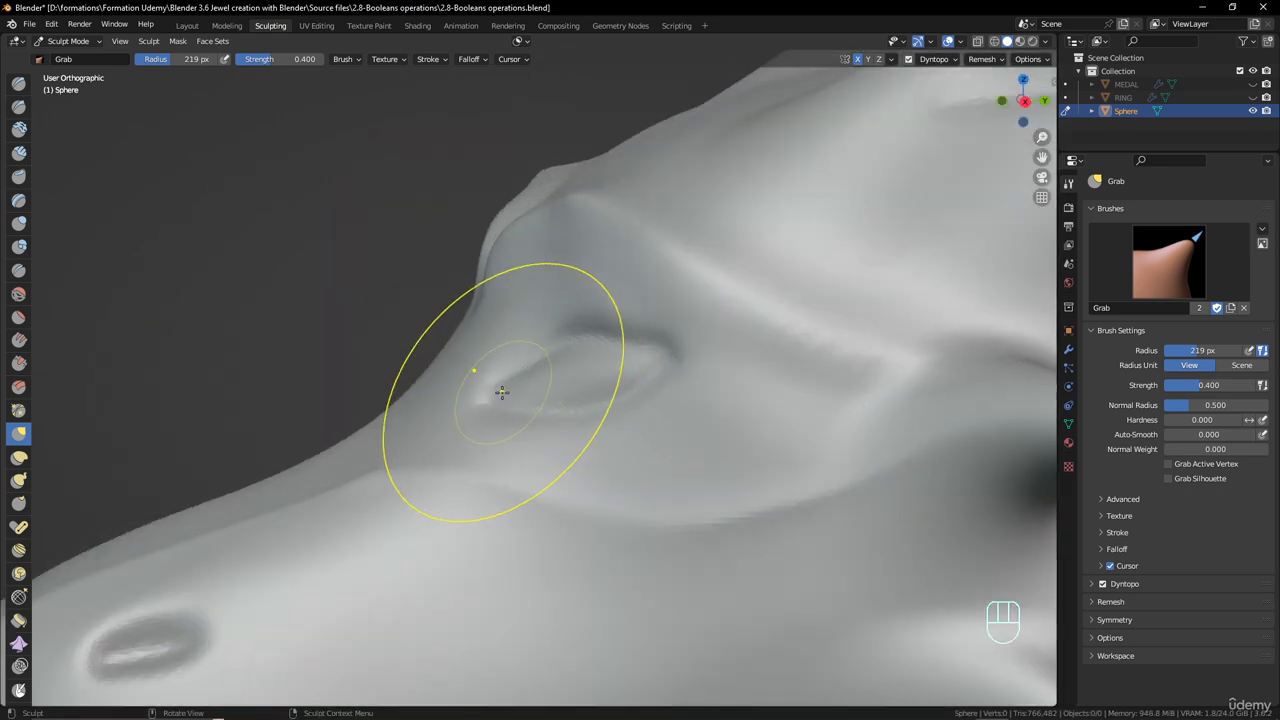
mouse_move(501, 392)
mouse_down()
mouse_move(540, 400)
mouse_move(523, 395)
mouse_move(594, 374)
mouse_up()
- Pull the back of the skull outward with Grab to lengthen the head
scroll(600, 377, down, 5)
mouse_move(608, 380)
middle_down()
mouse_move(634, 506)
mouse_move(735, 410)
mouse_move(863, 423)
middle_up()
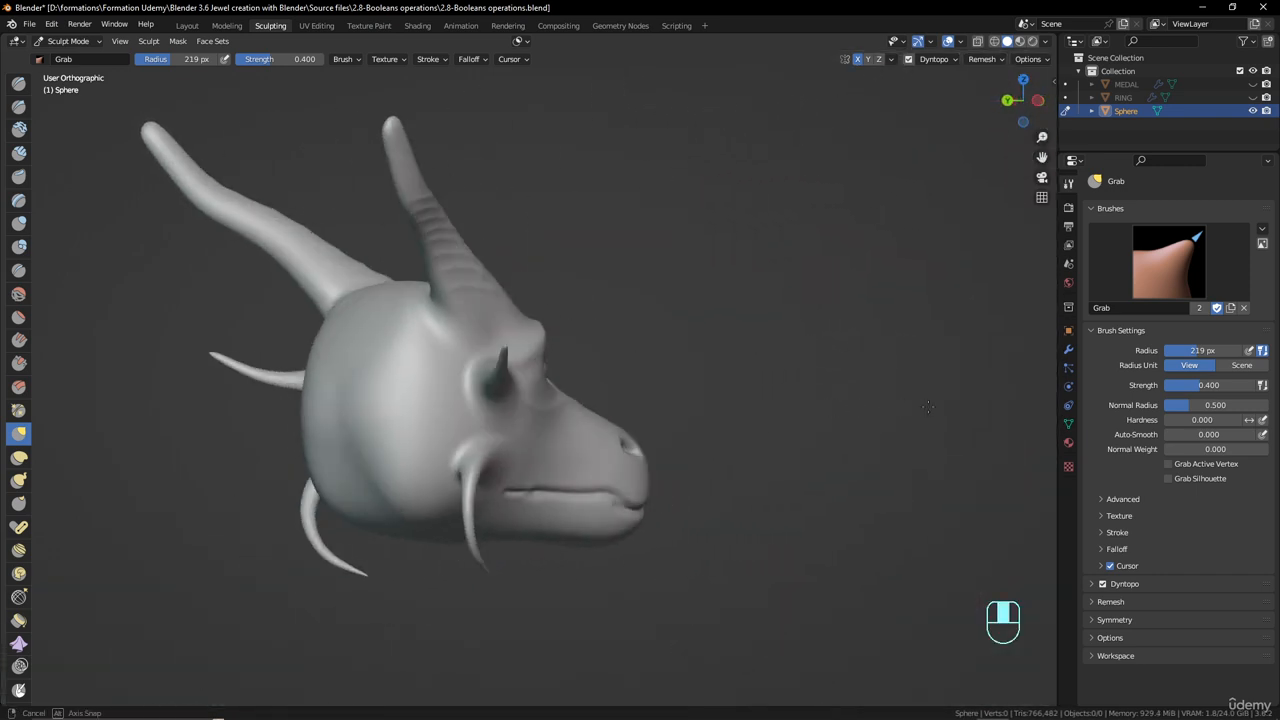
middle_drag(333, 471, 686, 457)
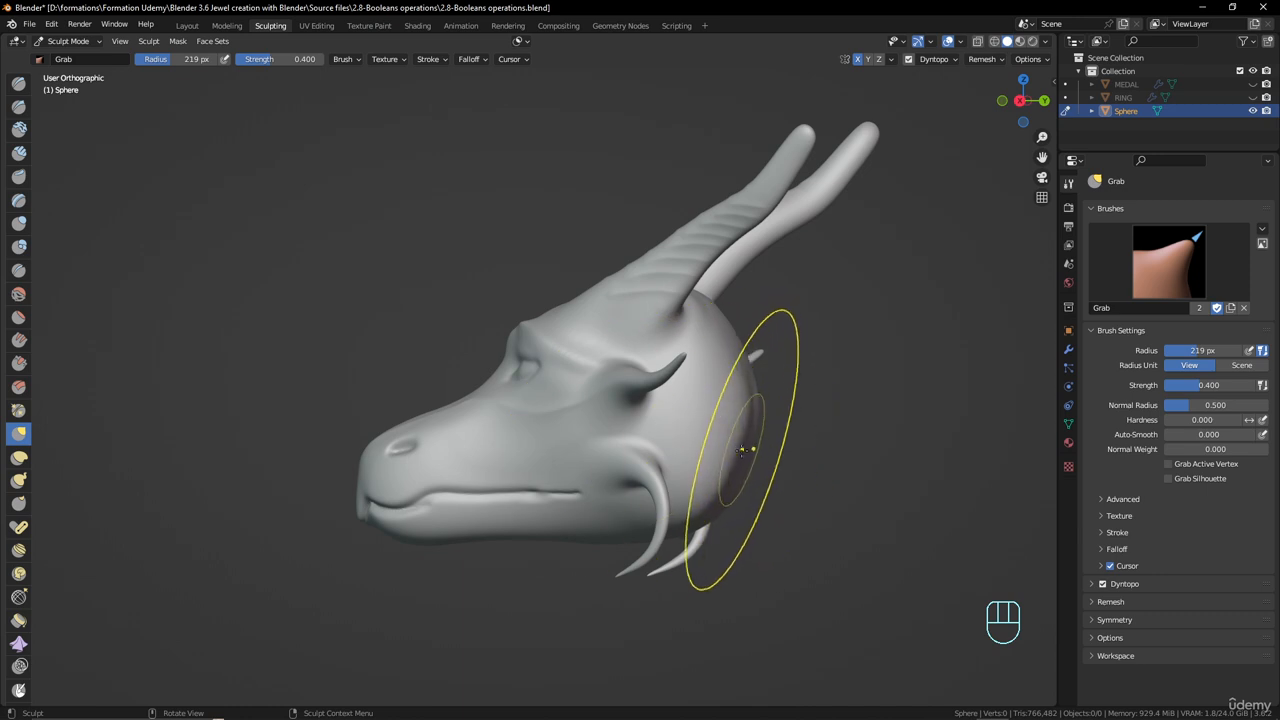
drag(755, 450, 778, 472)
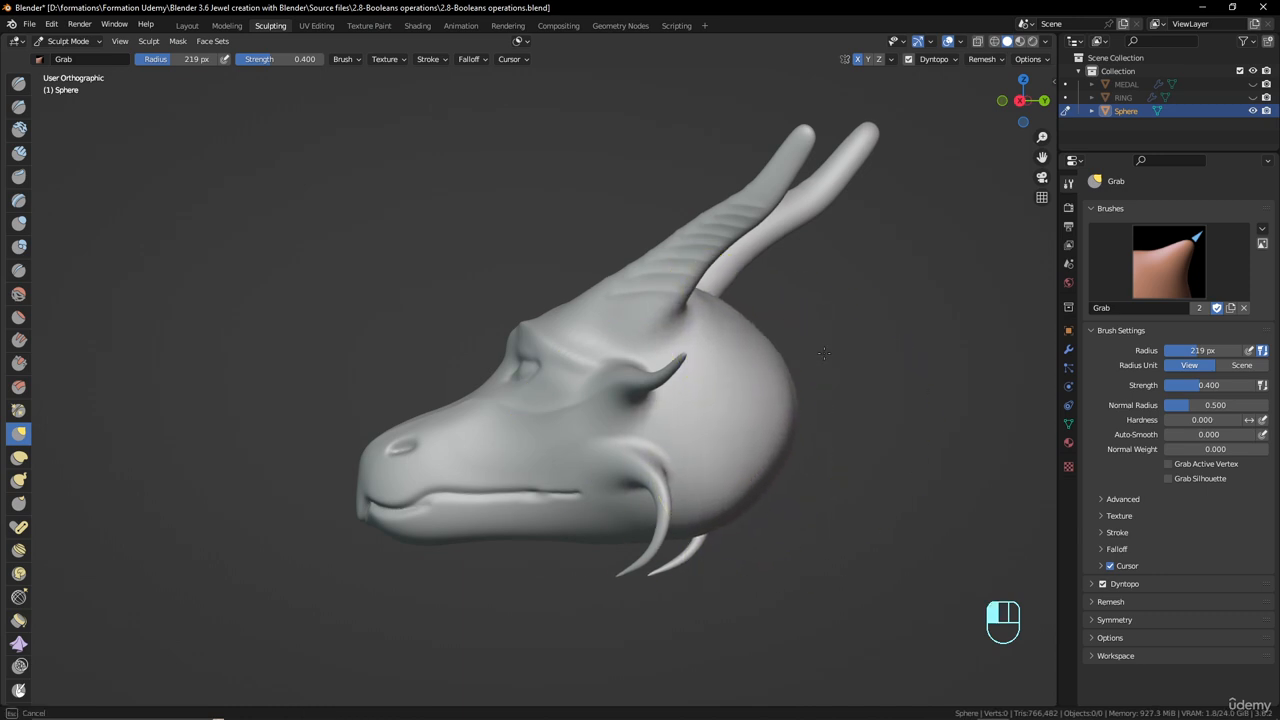
- Examine the sculpted creature head from three-quarter and side angles
mouse_move(755, 378)
middle_down()
mouse_move(605, 411)
mouse_move(700, 405)
mouse_move(455, 384)
mouse_move(605, 383)
middle_up()
scroll(700, 405, down, 3)
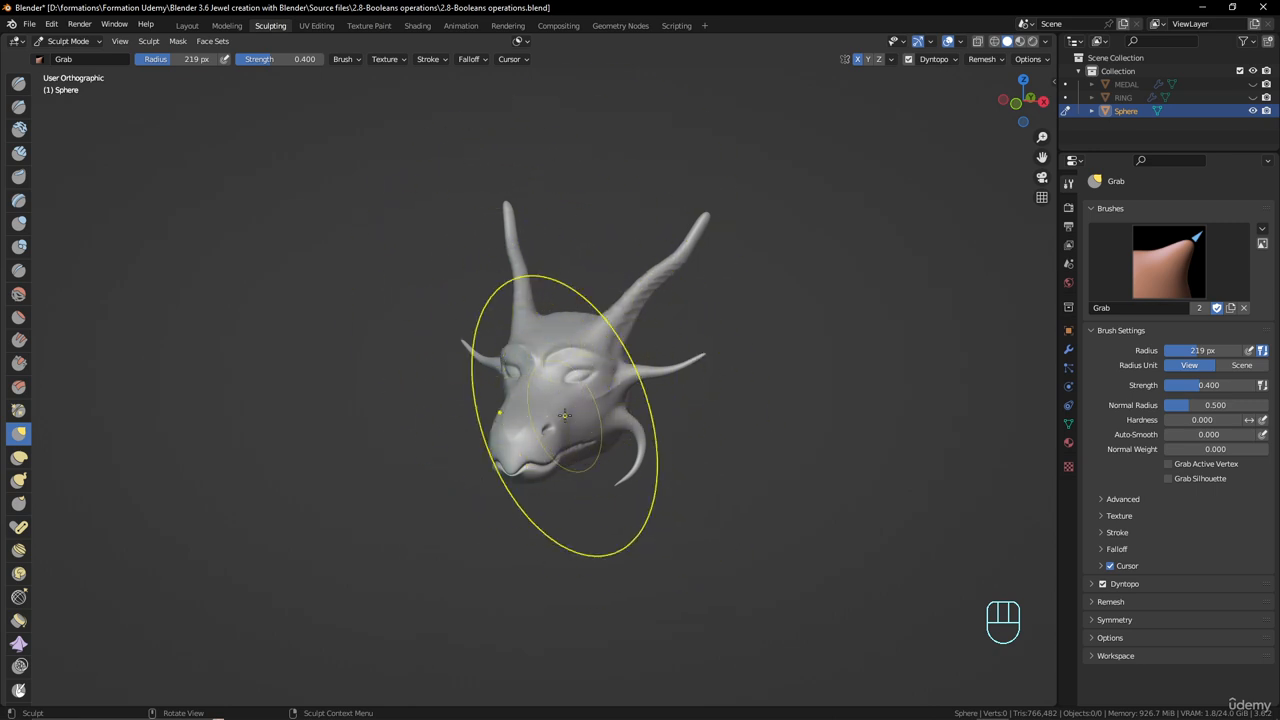
scroll(558, 432, up, 2)
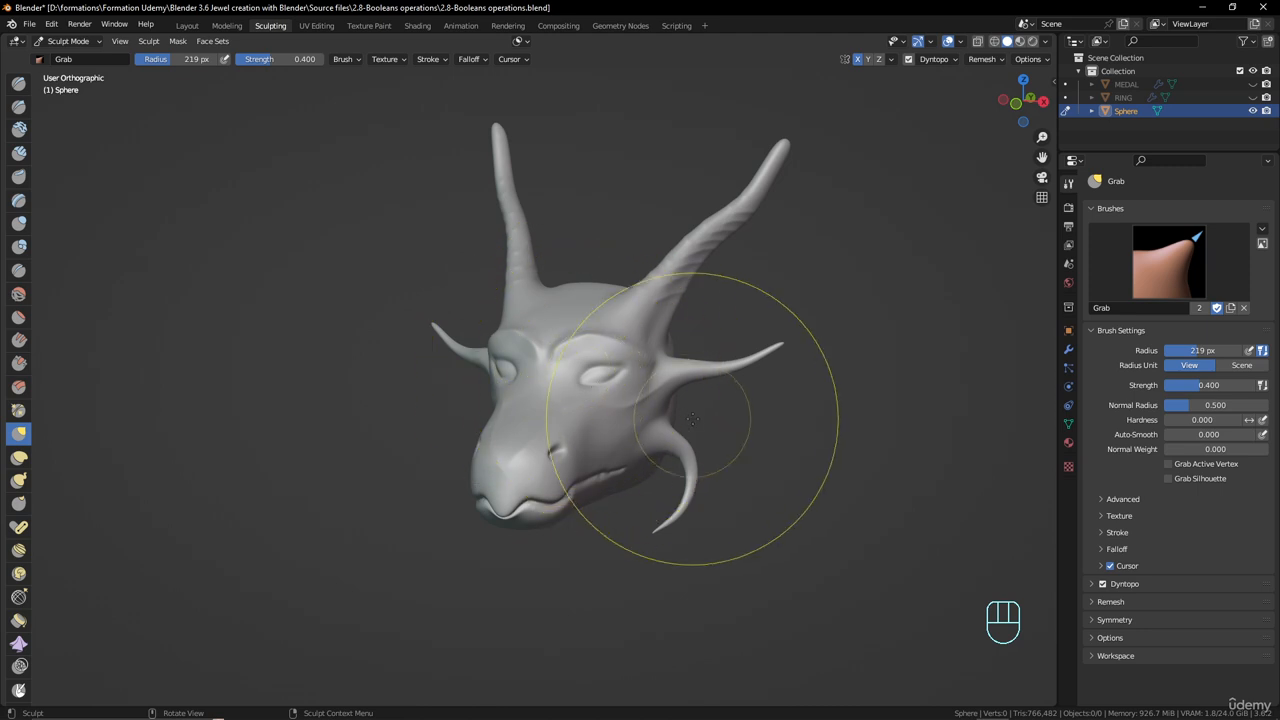
middle_drag(689, 371, 714, 357)
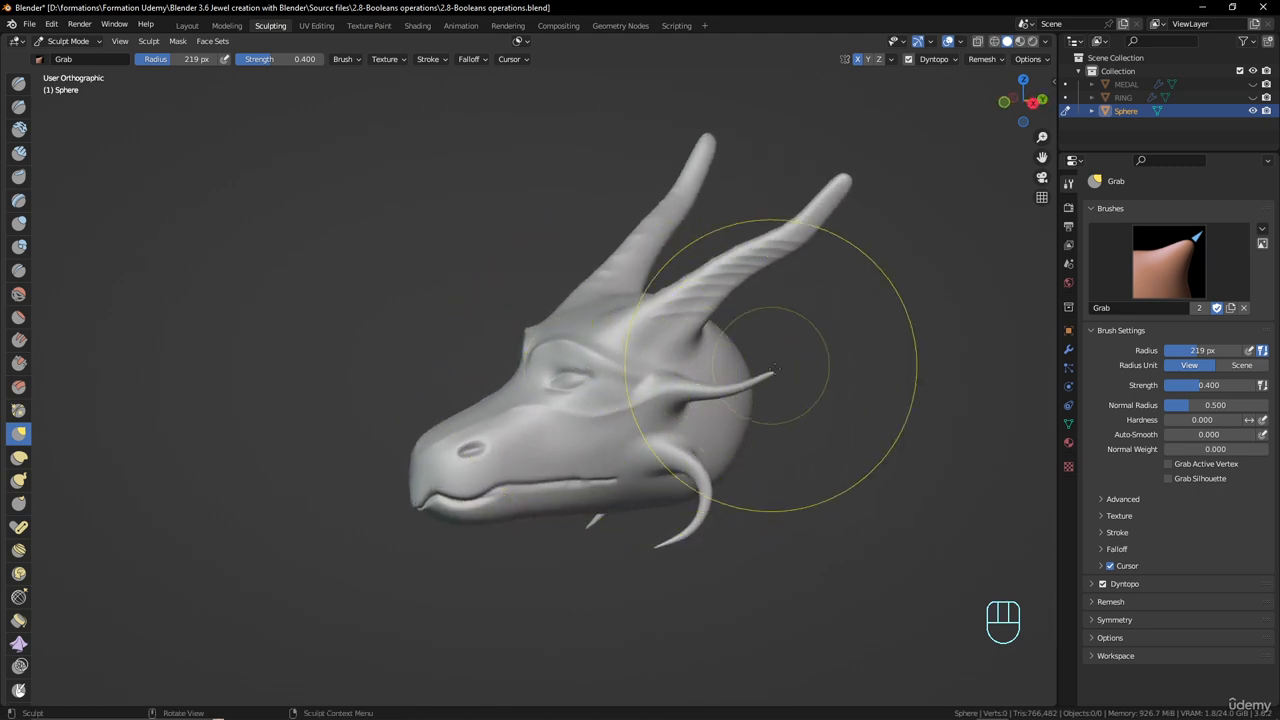
scroll(726, 390, down, 1)
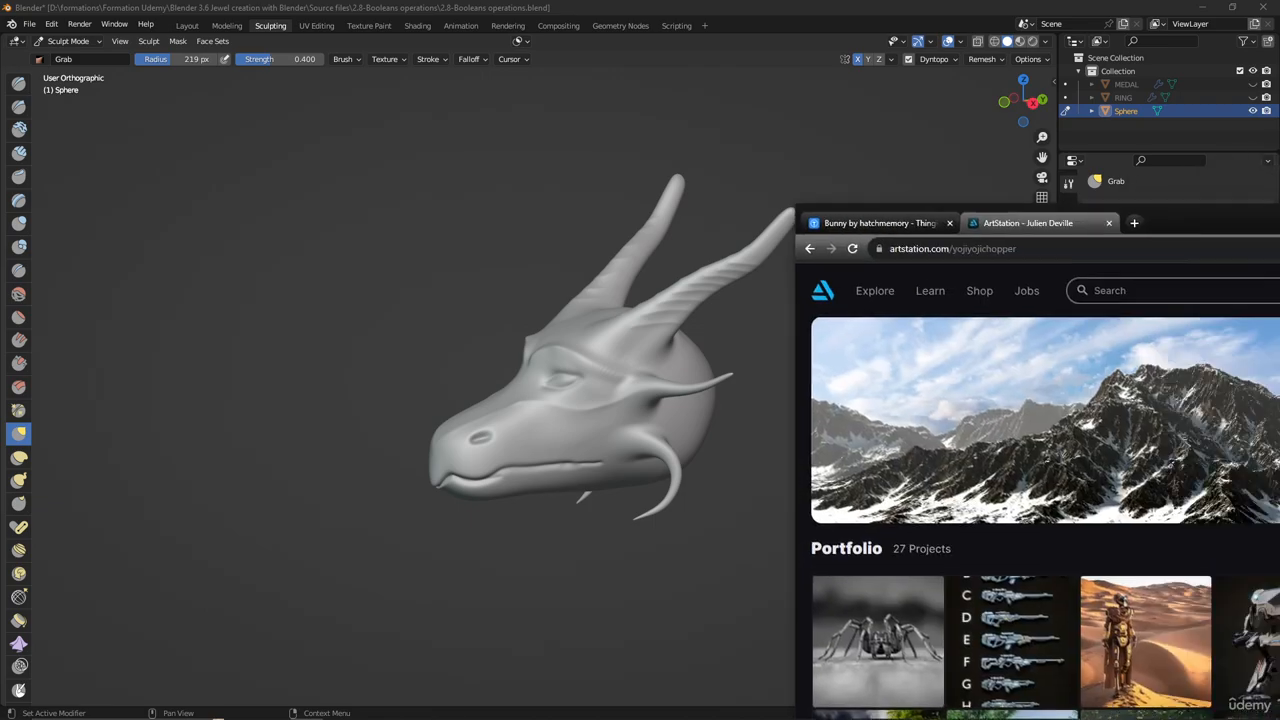
- Switch to the ArtStation portfolio in the browser and open the Dragon head artwork near its end
scroll(530, 352, down, 3)
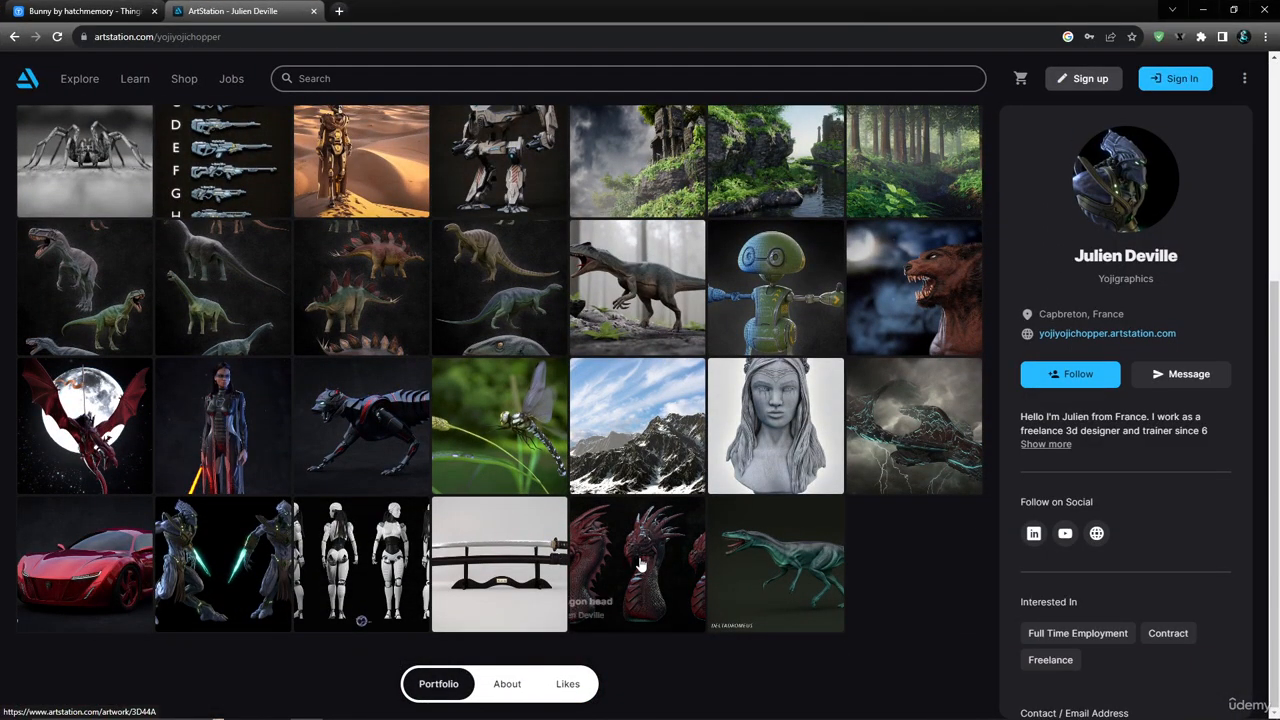
click(644, 563)
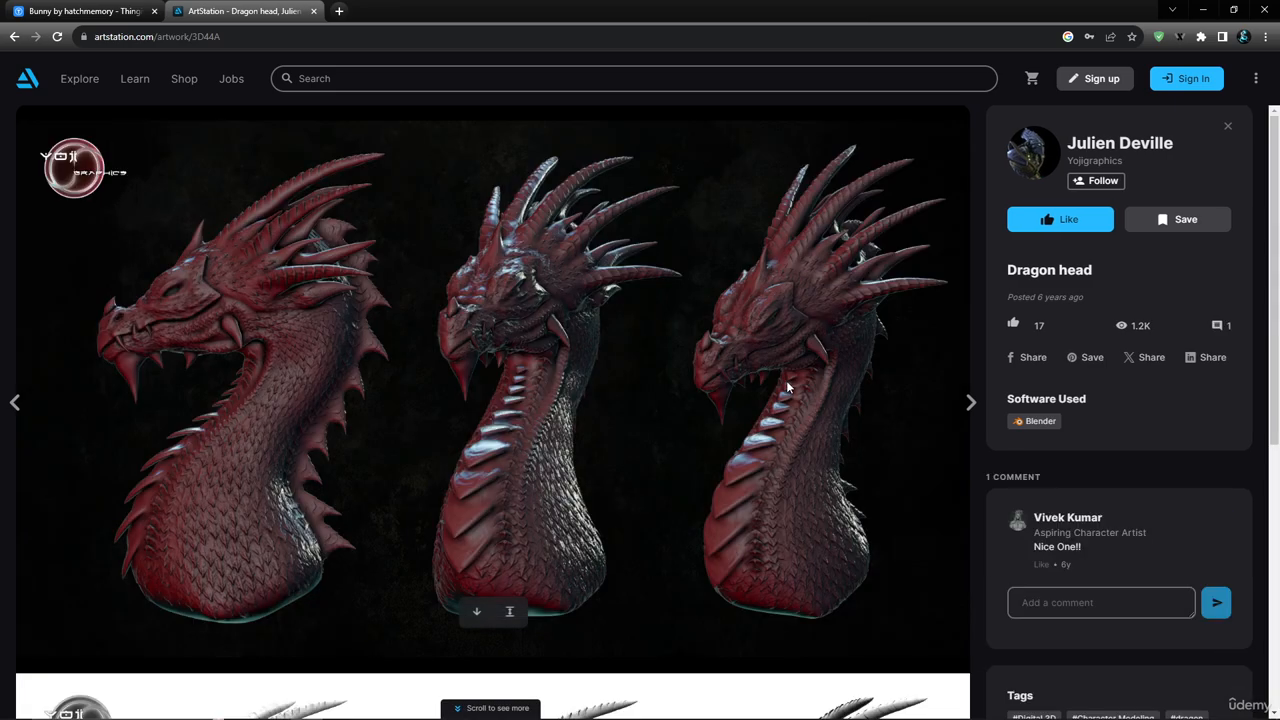
- Examine the red and grayscale renders of the Dragon head artwork, including its horns, scales and neck
scroll(545, 391, down, 5)
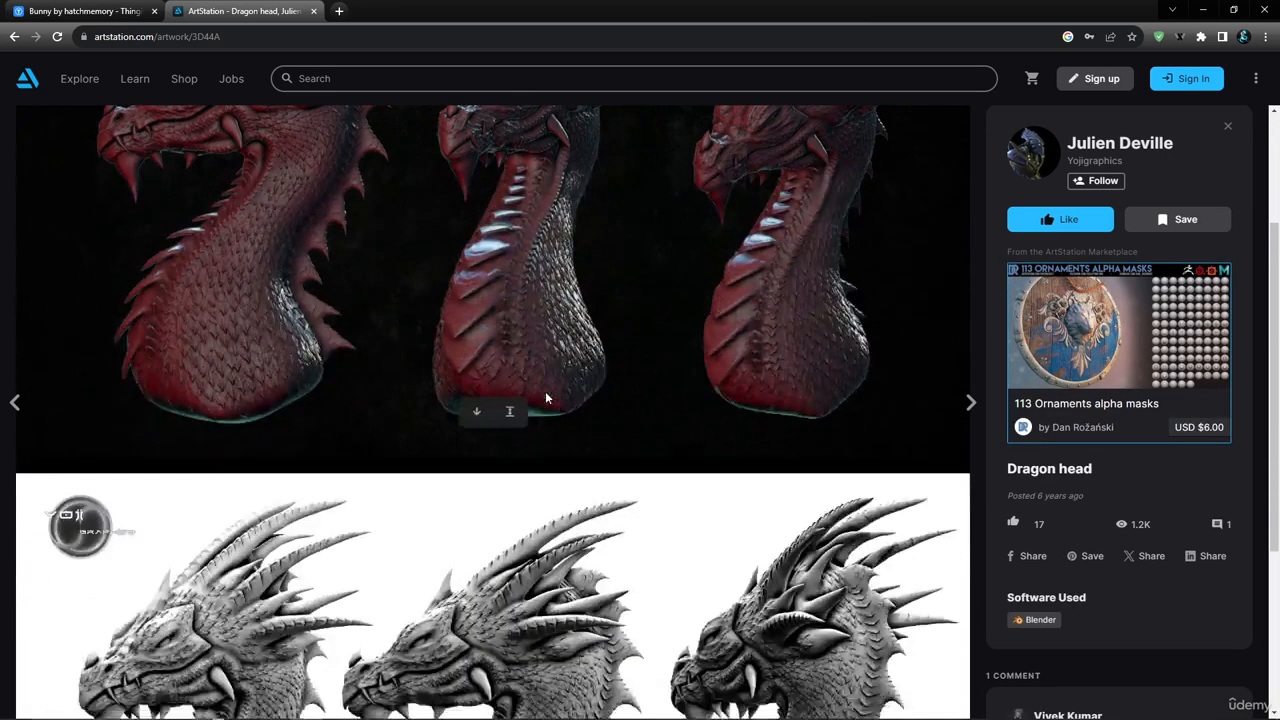
scroll(524, 385, up, 2)
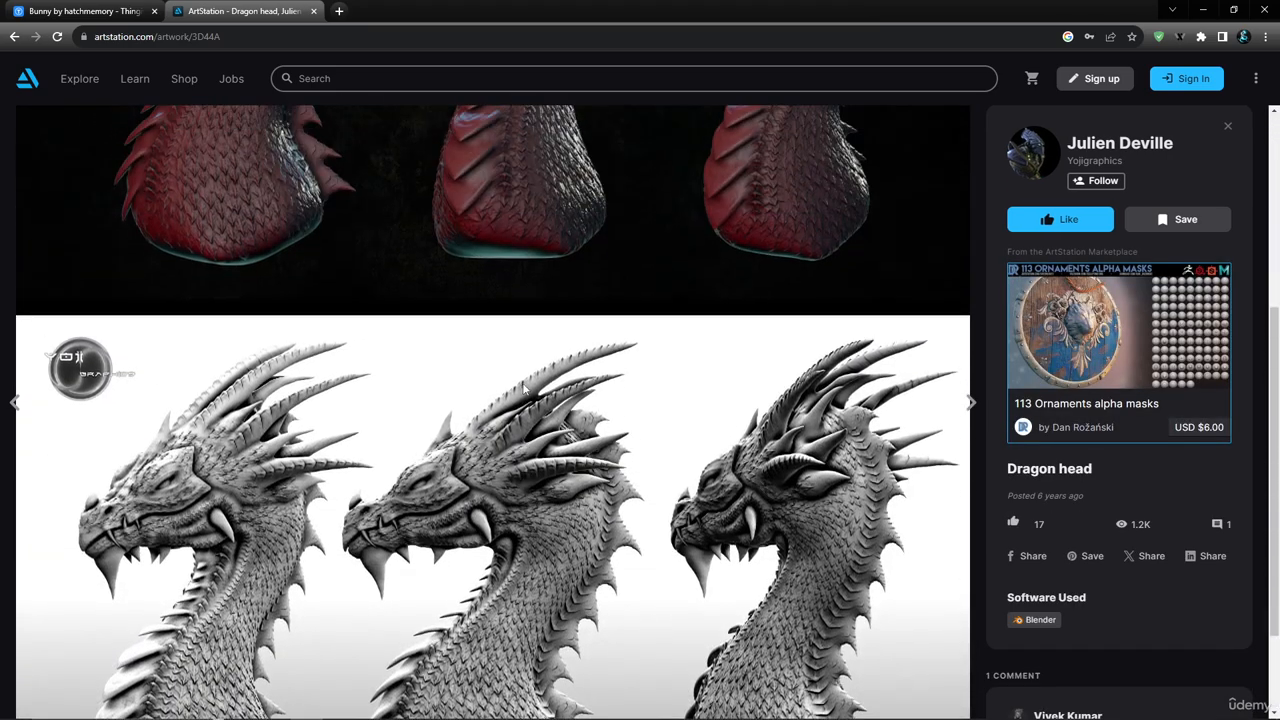
scroll(525, 389, down, 2)
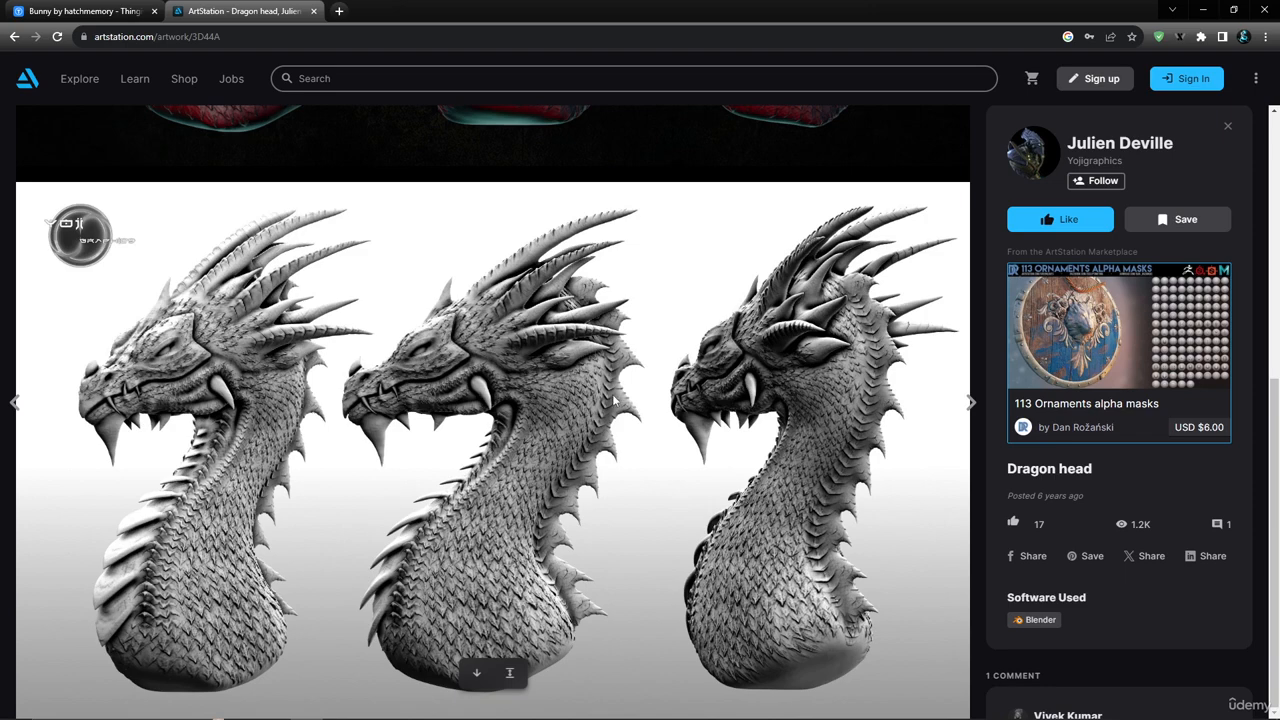
scroll(561, 440, up, 5)
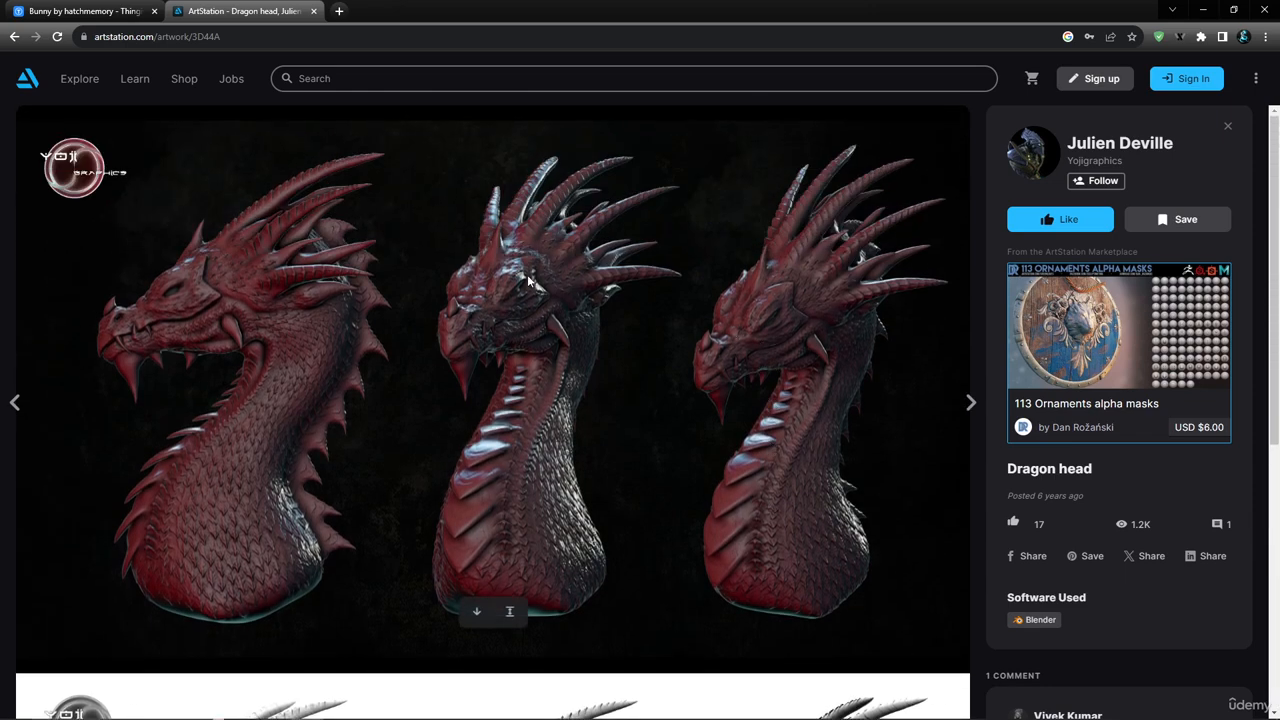
- Return to the portfolio, open the Dragon Rider artwork and look through its color and clay renders
click(14, 36)
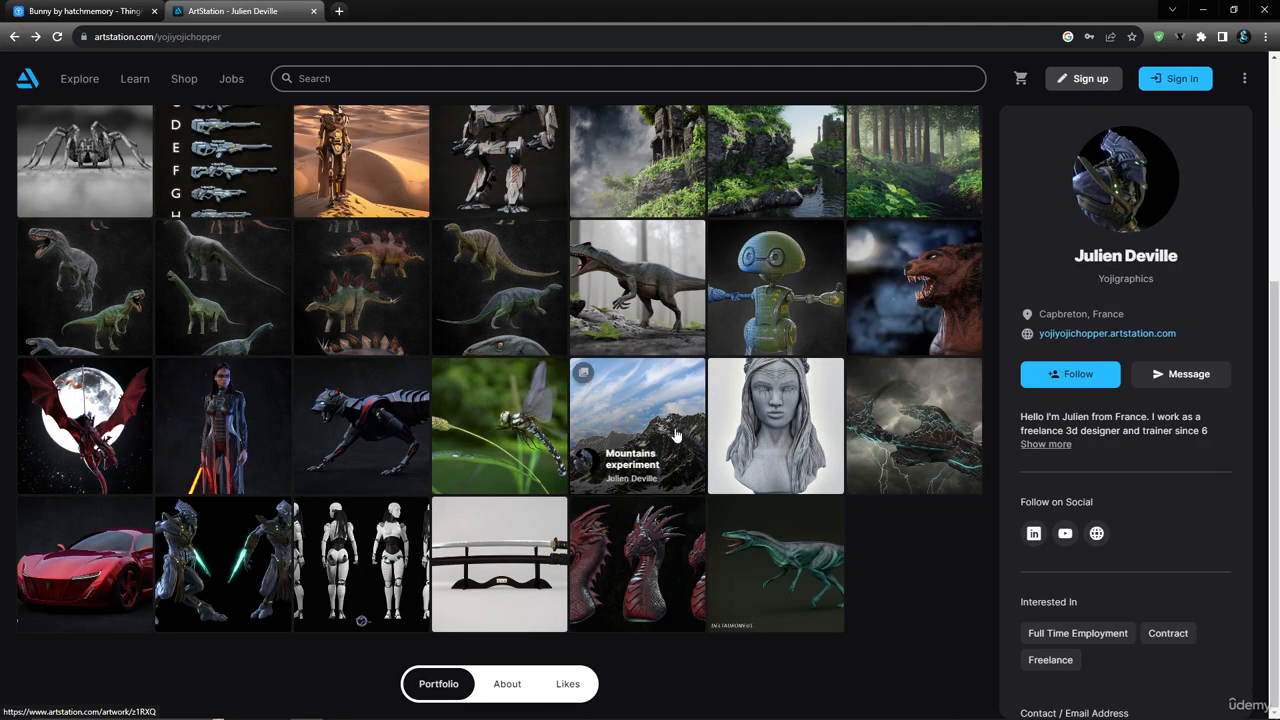
click(66, 432)
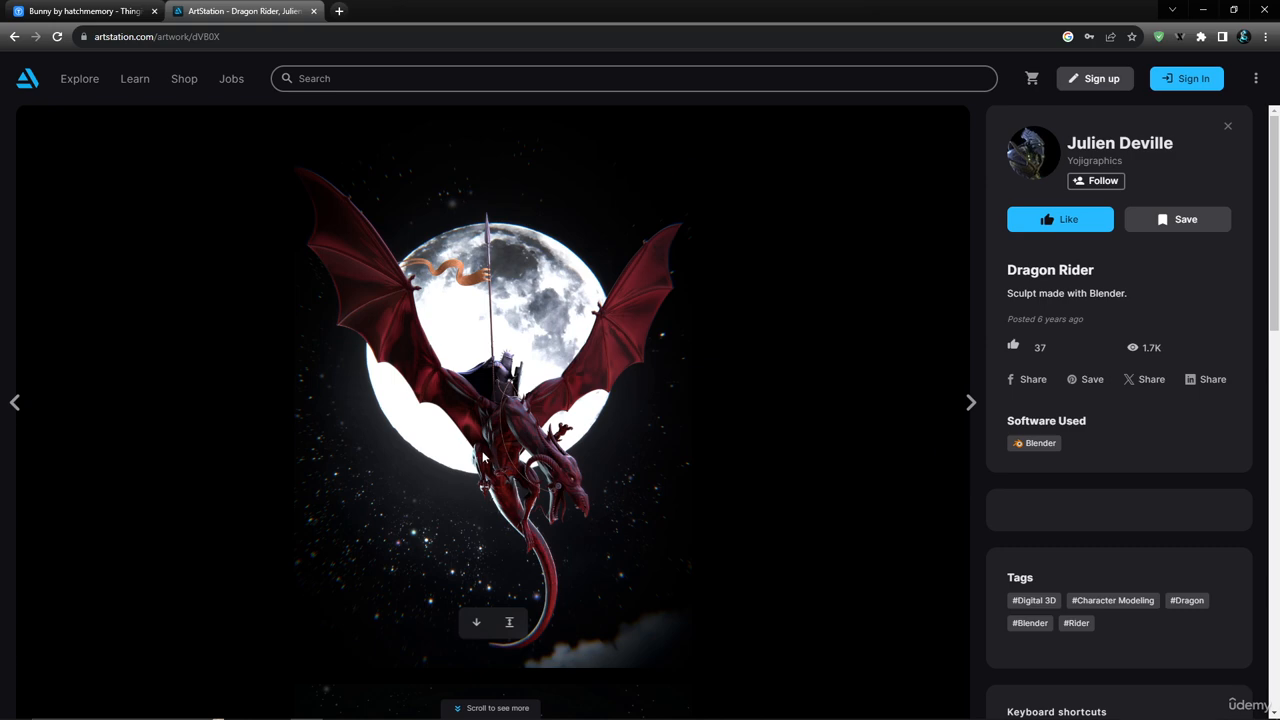
scroll(522, 438, down, 5)
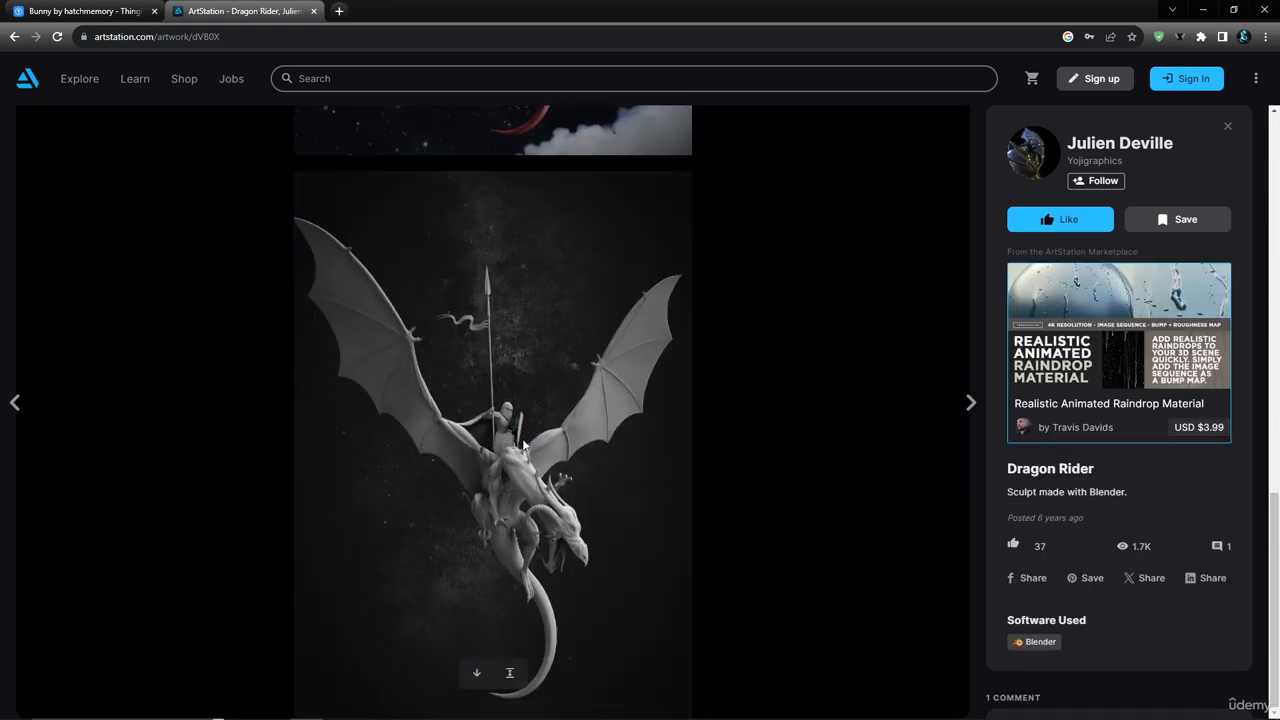
scroll(487, 685, up, 6)
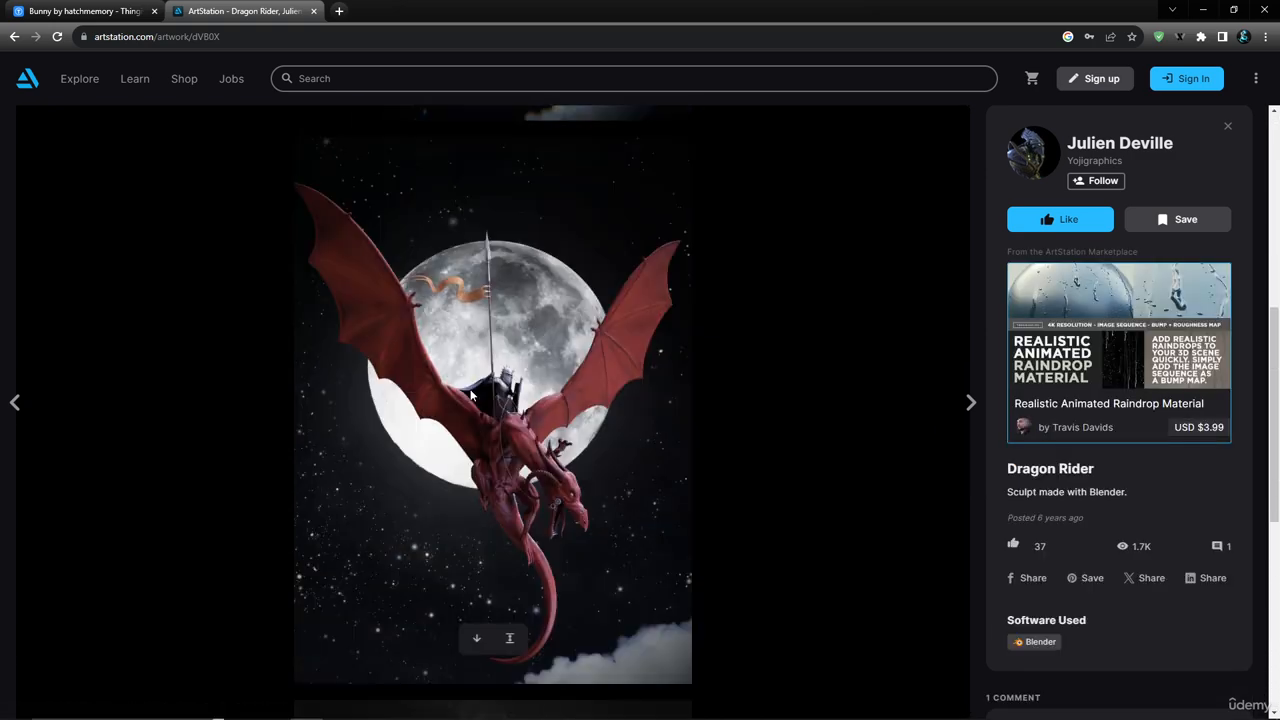
- Open the Allosaurus artwork from the portfolio and browse back through the preceding dinosaur projects, including Camptosaurus and Stegosaurus
click(15, 36)
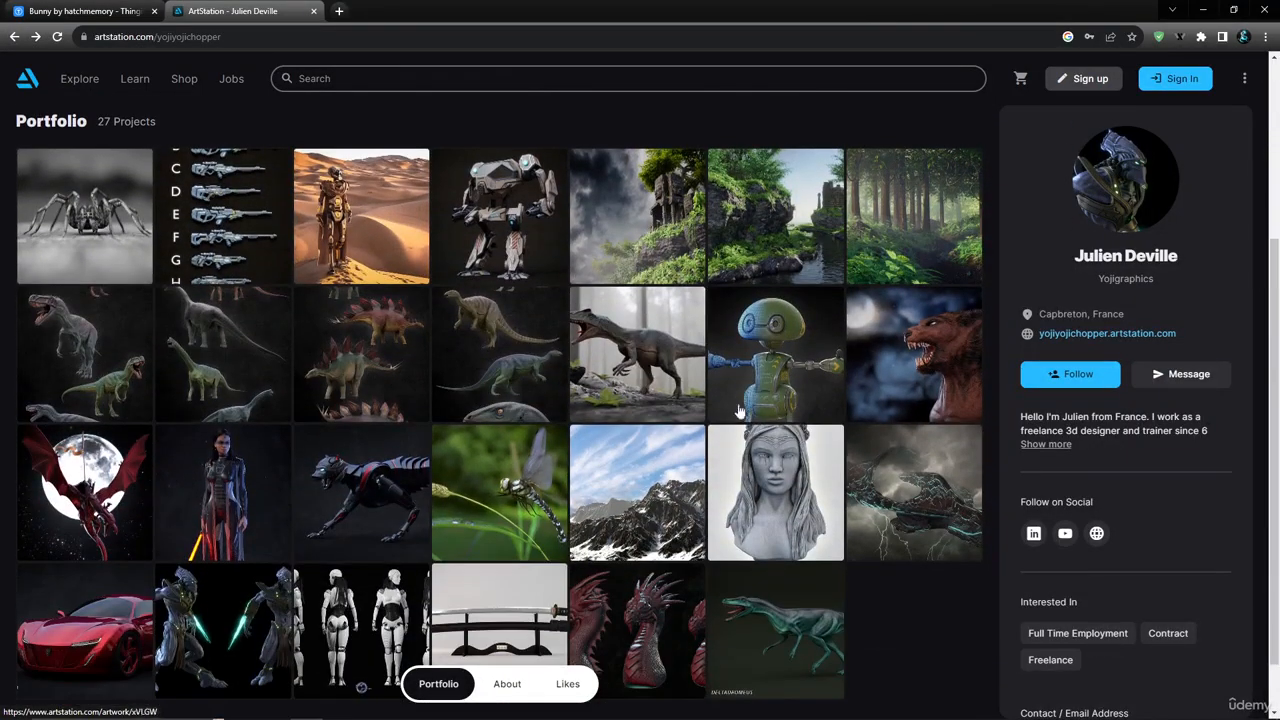
click(612, 340)
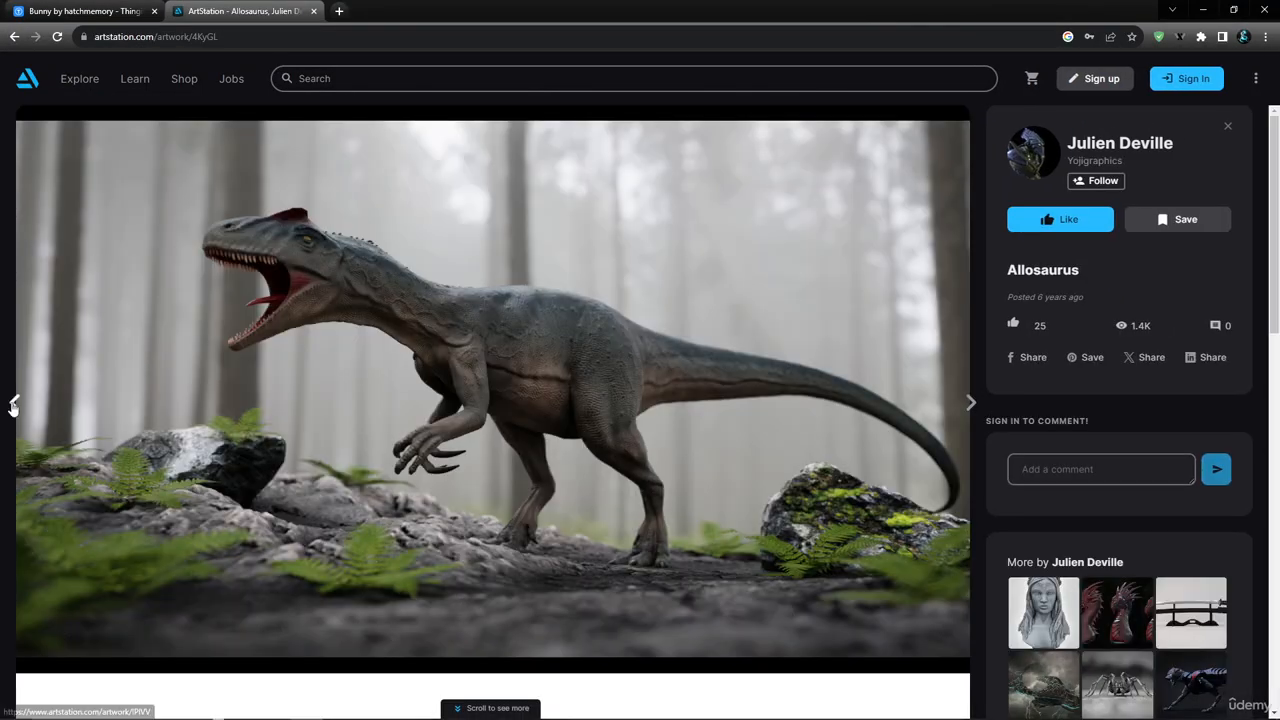
click(13, 404)
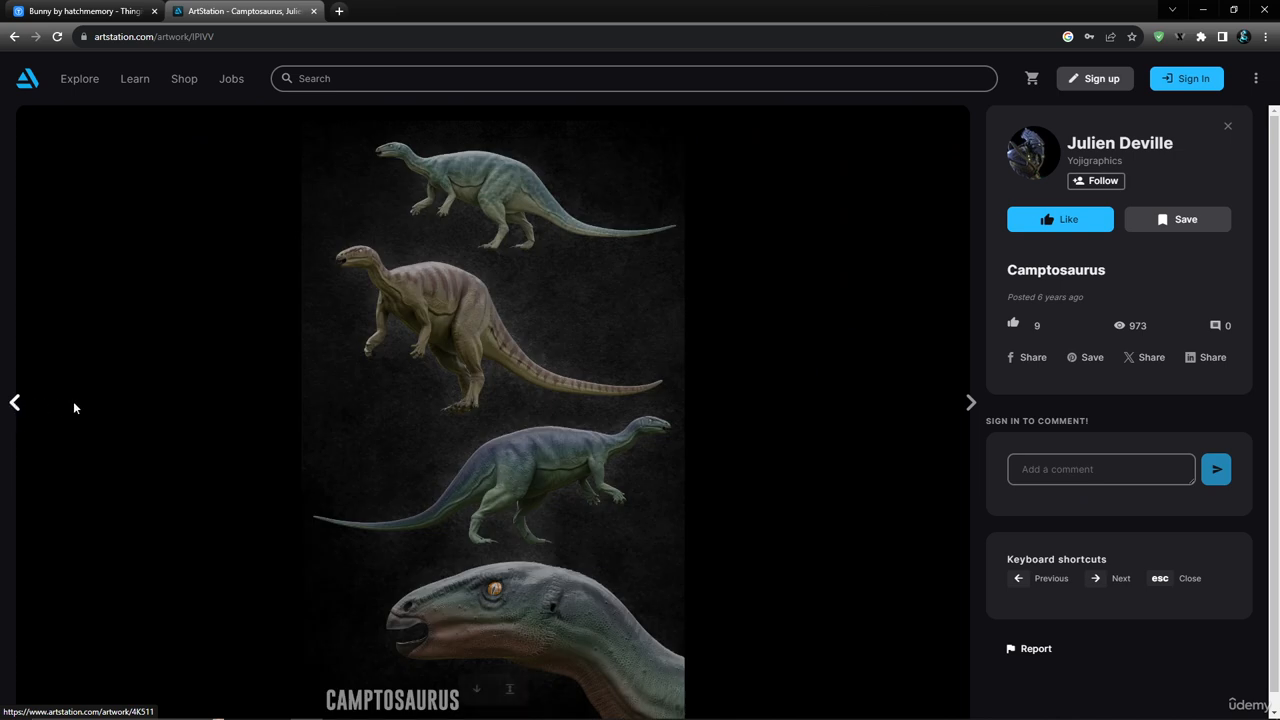
click(16, 403)
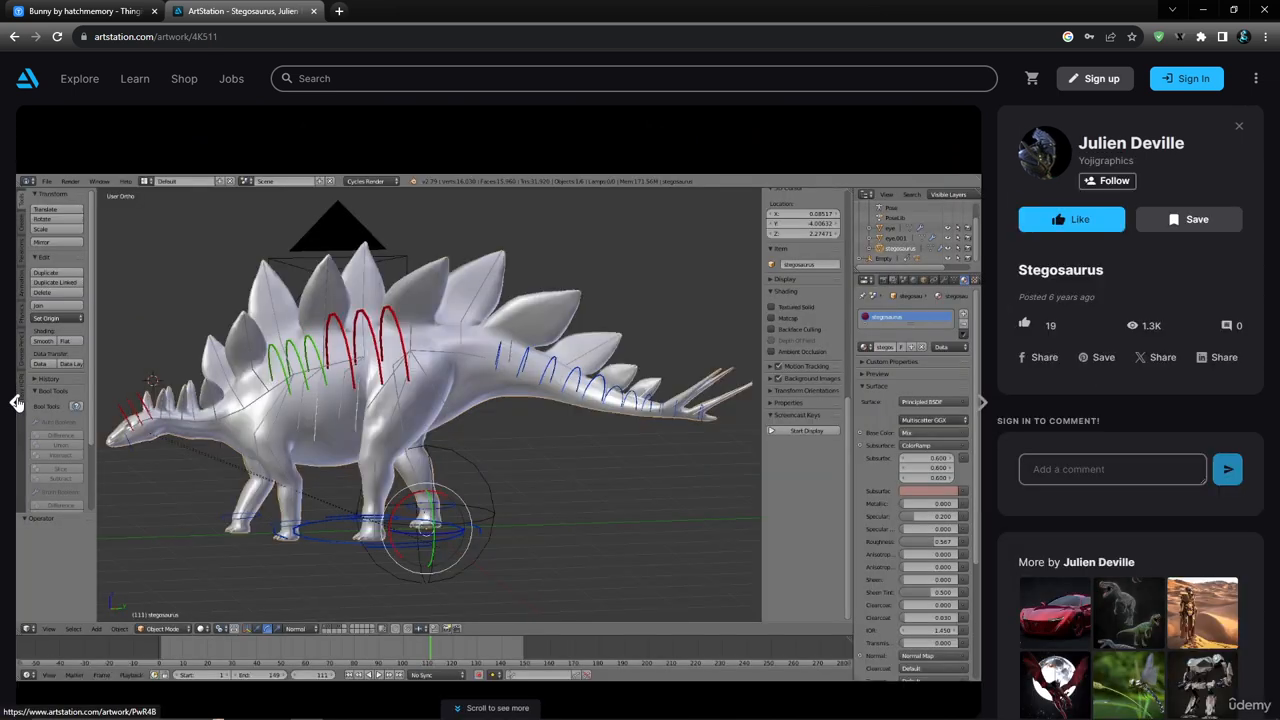
click(16, 403)
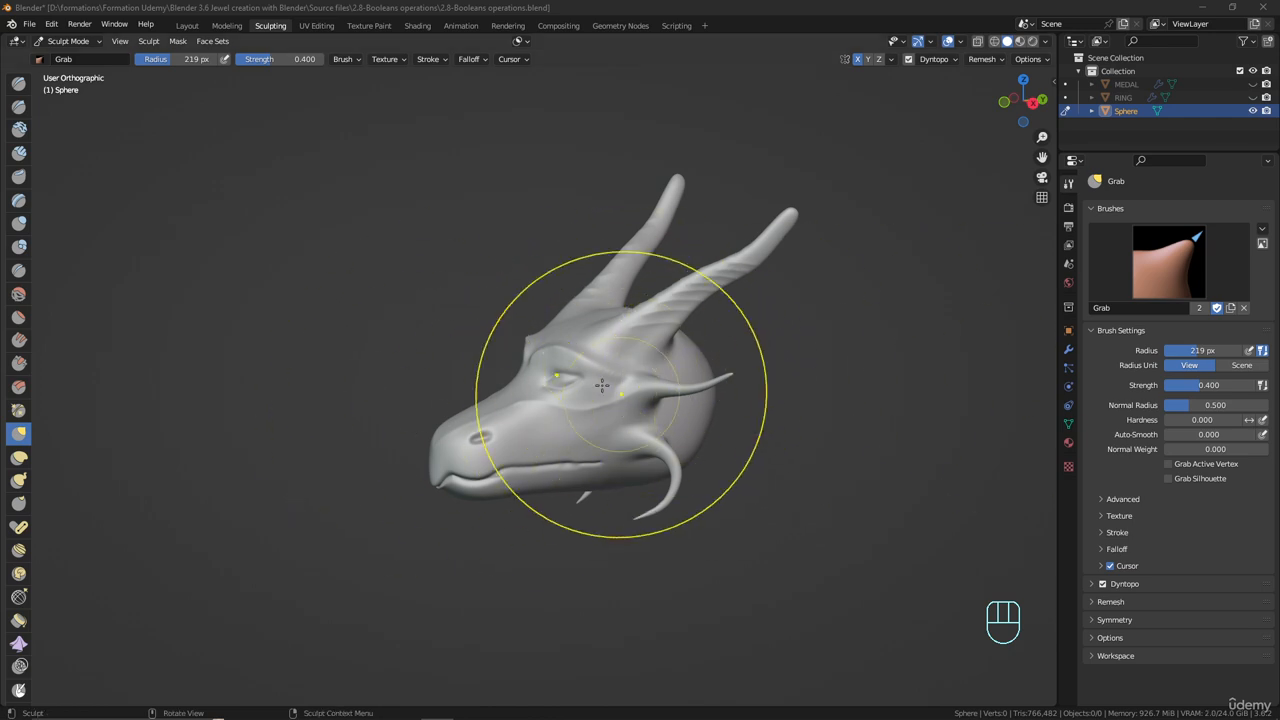
- Switch back to Blender and examine the sculpted dragon head from a three-quarter angle
middle_drag(586, 429, 495, 415)
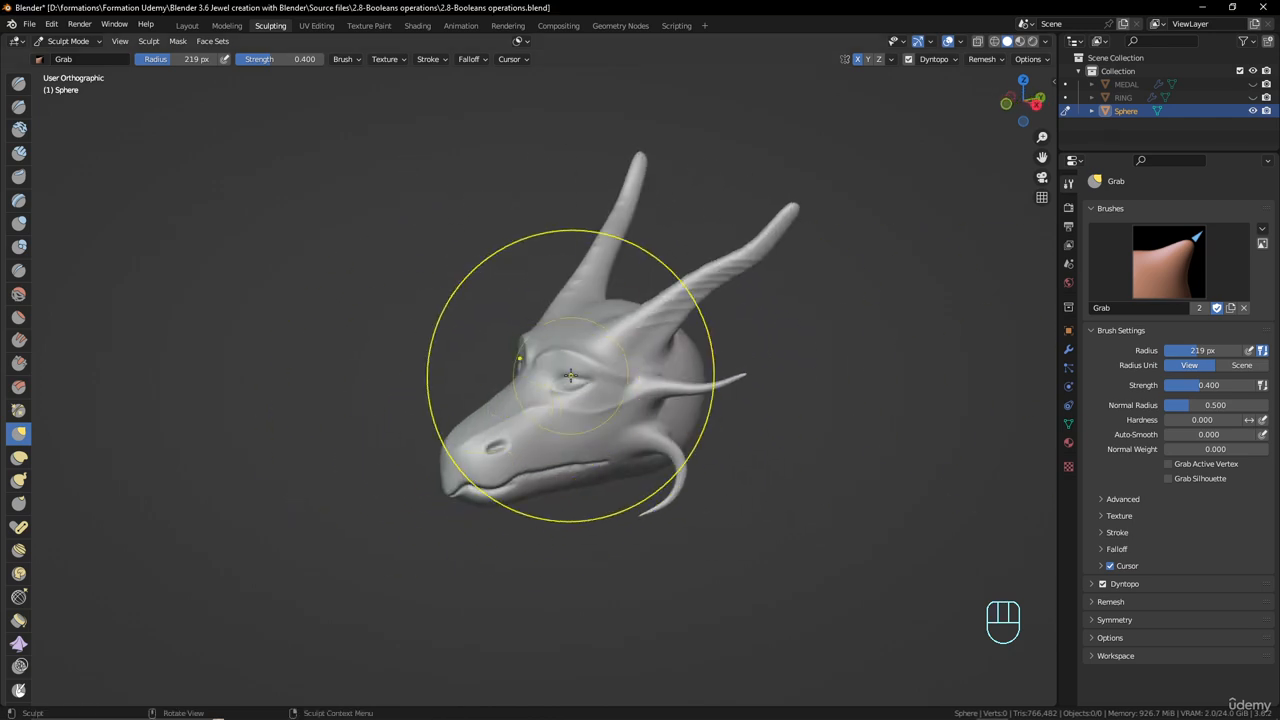